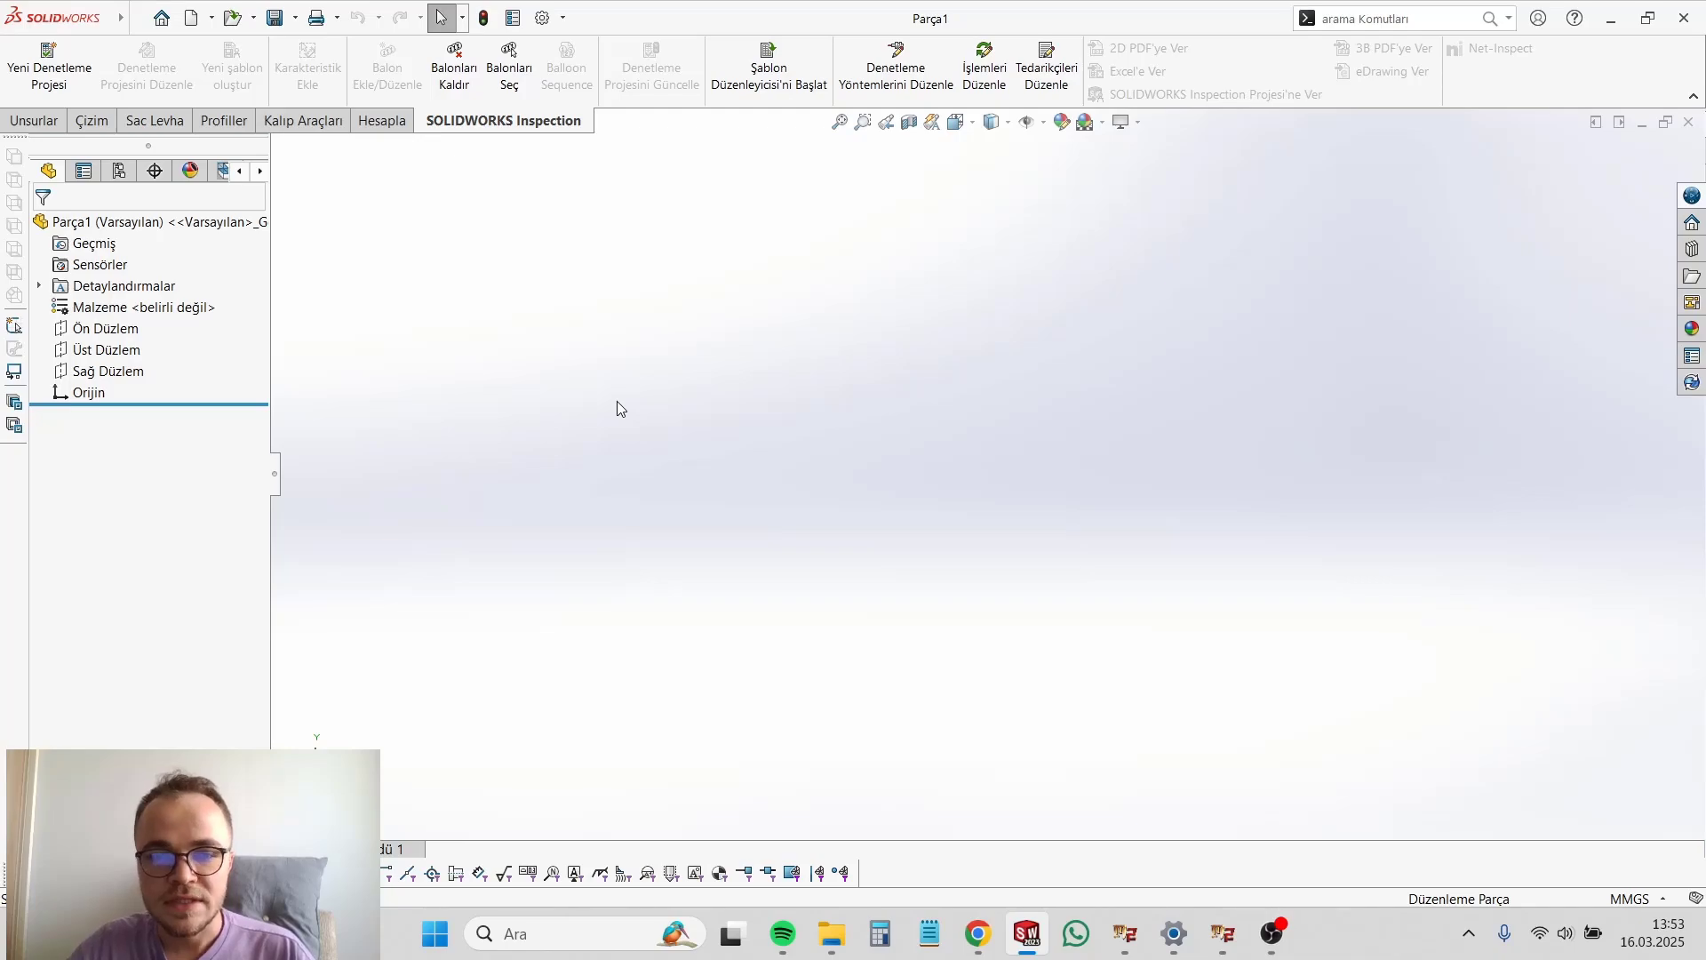
# Step: Start a sketch on the Front Plane (Ön Düzlem) and draw a vertical line up from the origin
pyautogui.click(105, 328)
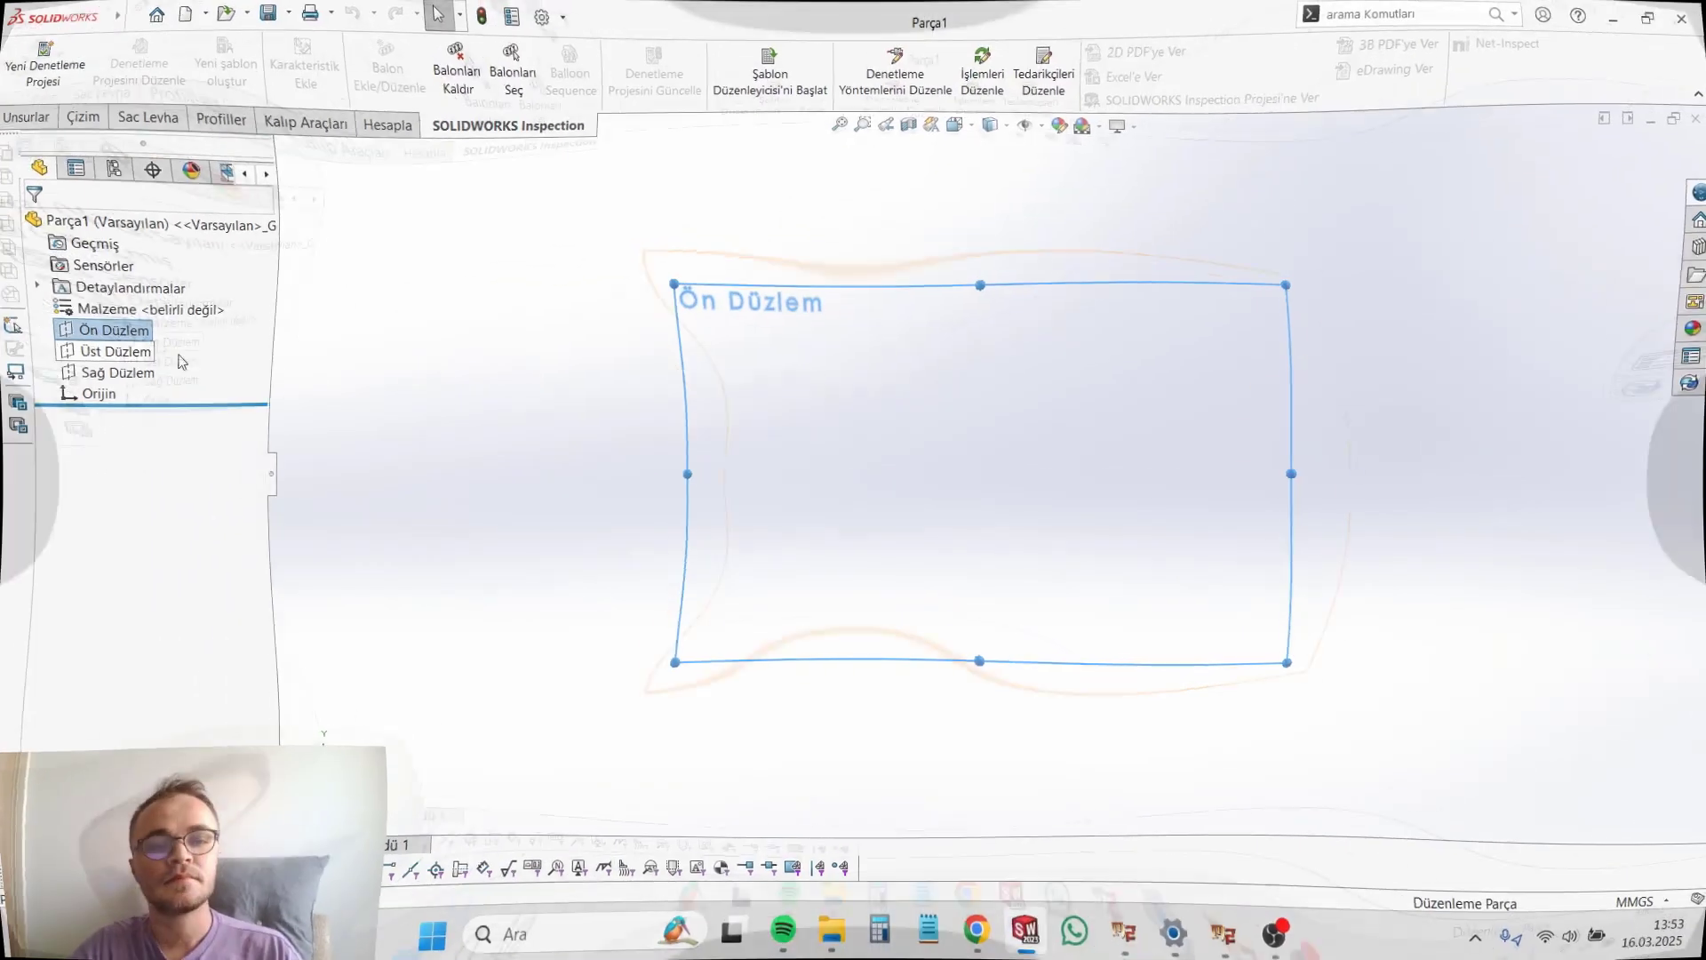
pyautogui.click(135, 293)
pyautogui.press('l')
pyautogui.click(984, 472)
pyautogui.click(986, 240)
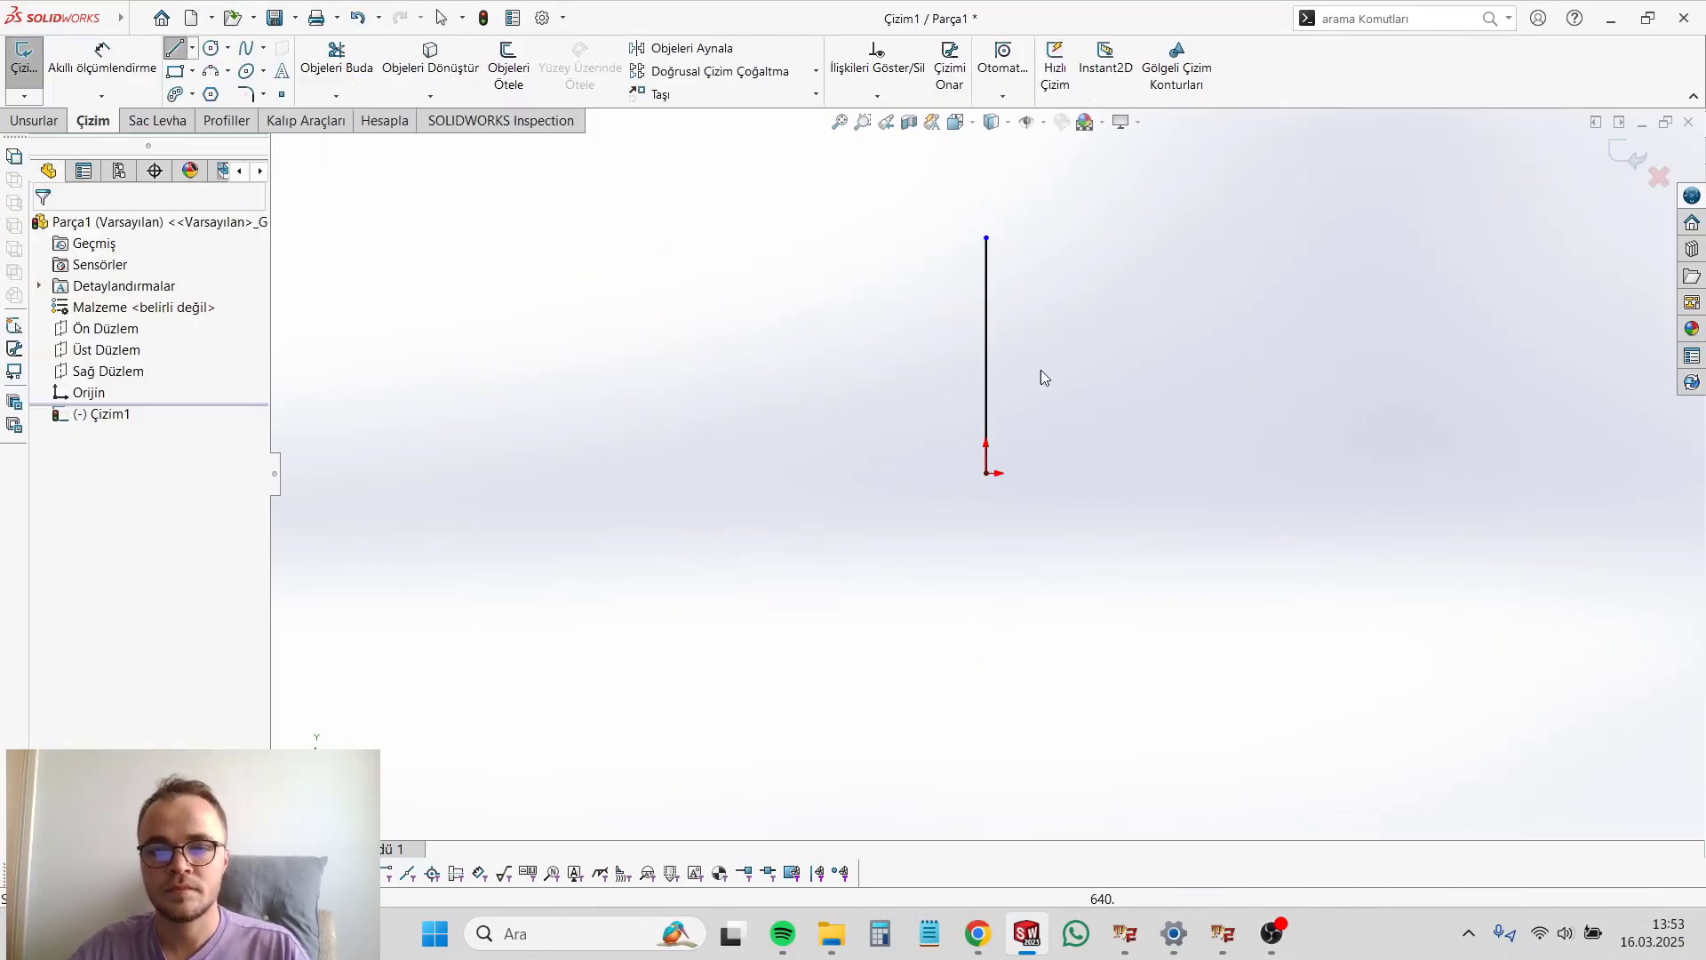
# Step: Dimension the vertical line's length to 200 mm
pyautogui.scroll(-2, 1049, 356)
pyautogui.press('d')
pyautogui.click(951, 373)
pyautogui.click(853, 366)
pyautogui.write('200')
pyautogui.press('Return')
pyautogui.press('Escape')
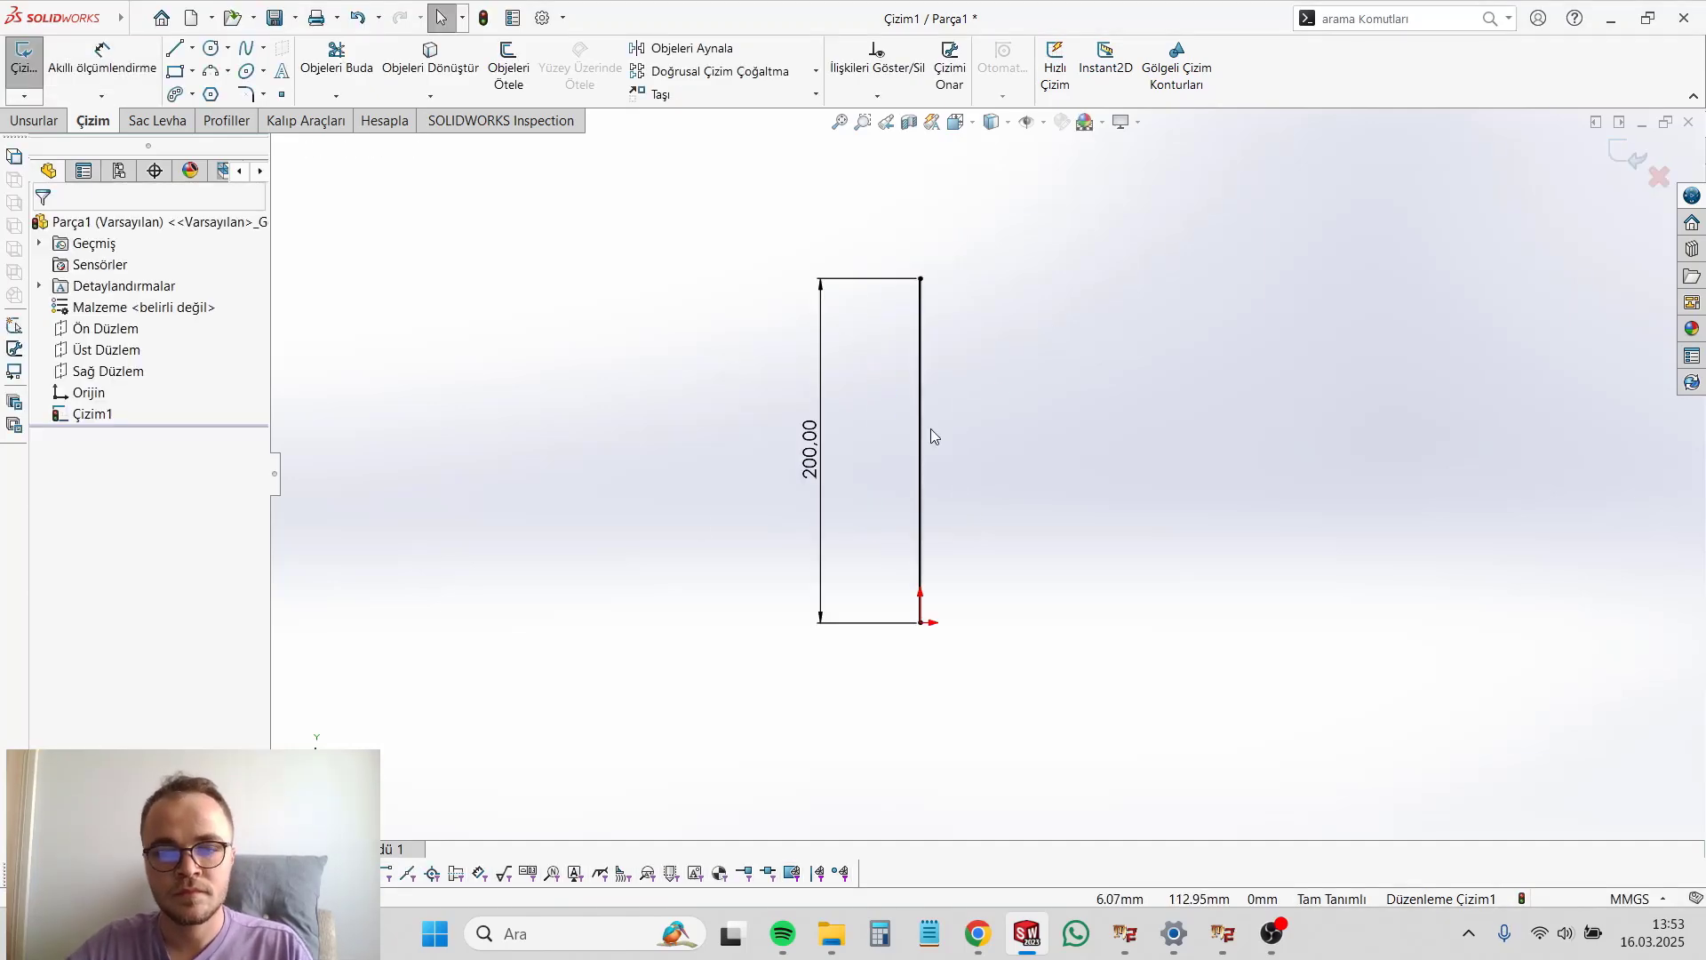
# Step: Convert the 200 mm vertical line to construction geometry
pyautogui.click(920, 435)
pyautogui.click(72, 565)
pyautogui.click(1097, 425)
pyautogui.click(145, 18)
pyautogui.click(144, 18)
# Step: Draw a half profile from the axis's upper end to the origin, with a nose about 30 mm tall, straight body edge, shallow groove and narrower lower stub
pyautogui.click(175, 48)
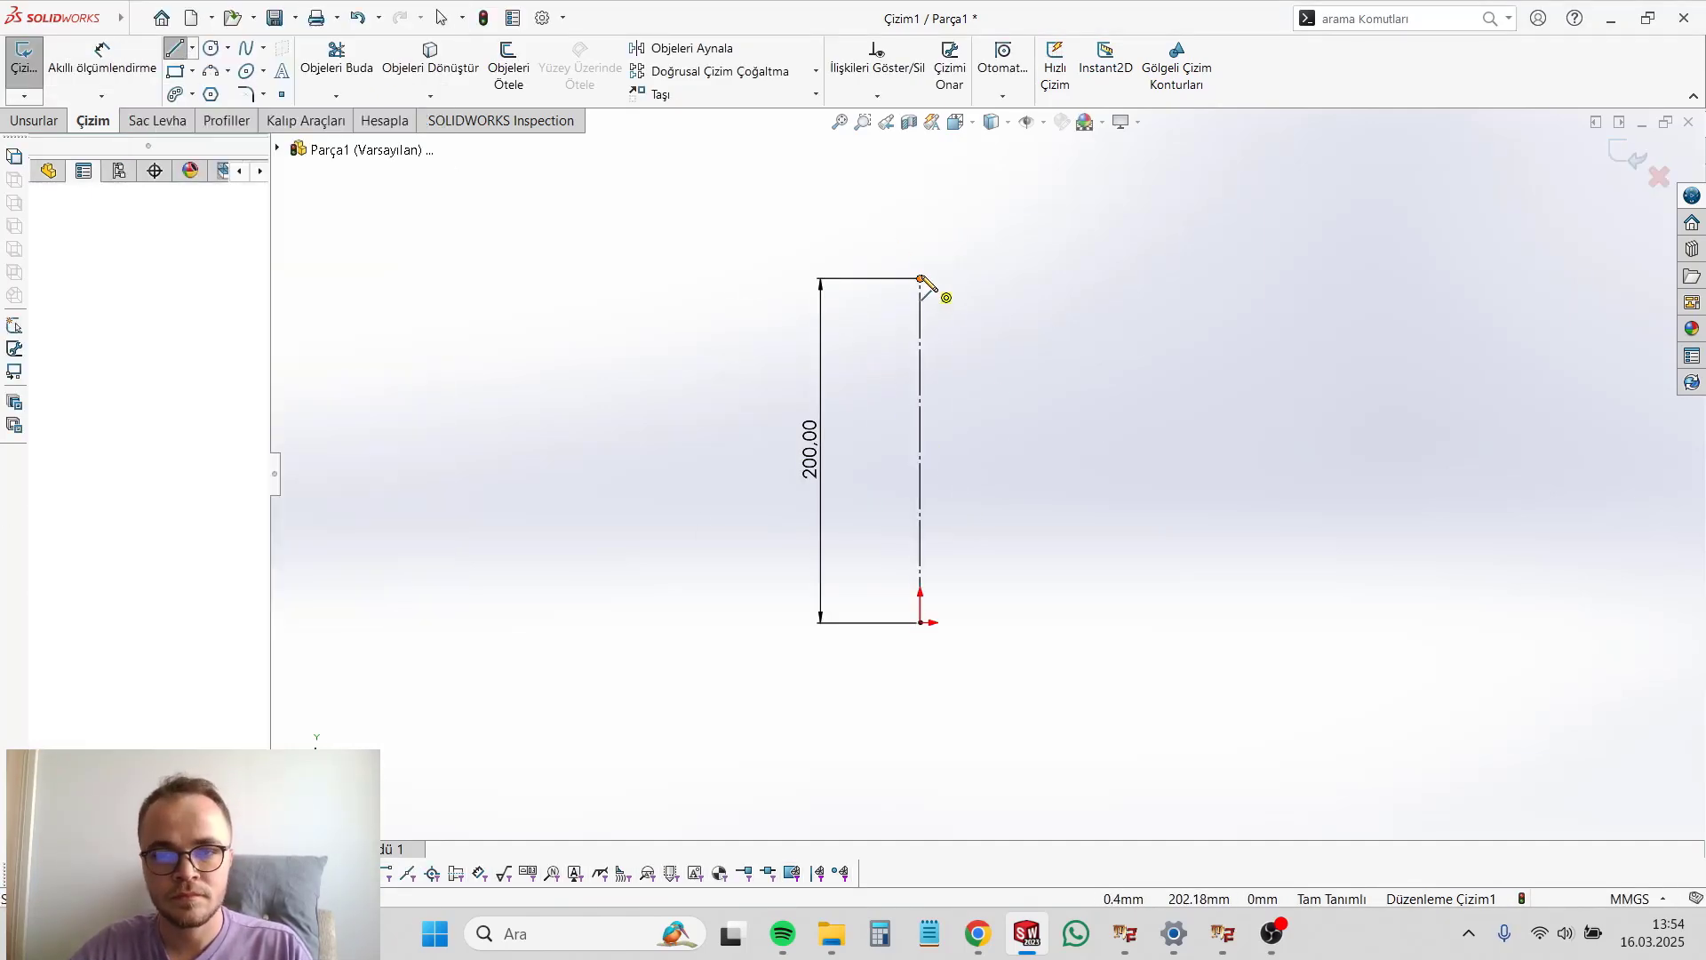
pyautogui.click(920, 279)
pyautogui.click(950, 330)
pyautogui.click(935, 536)
pyautogui.scroll(-3, 936, 582)
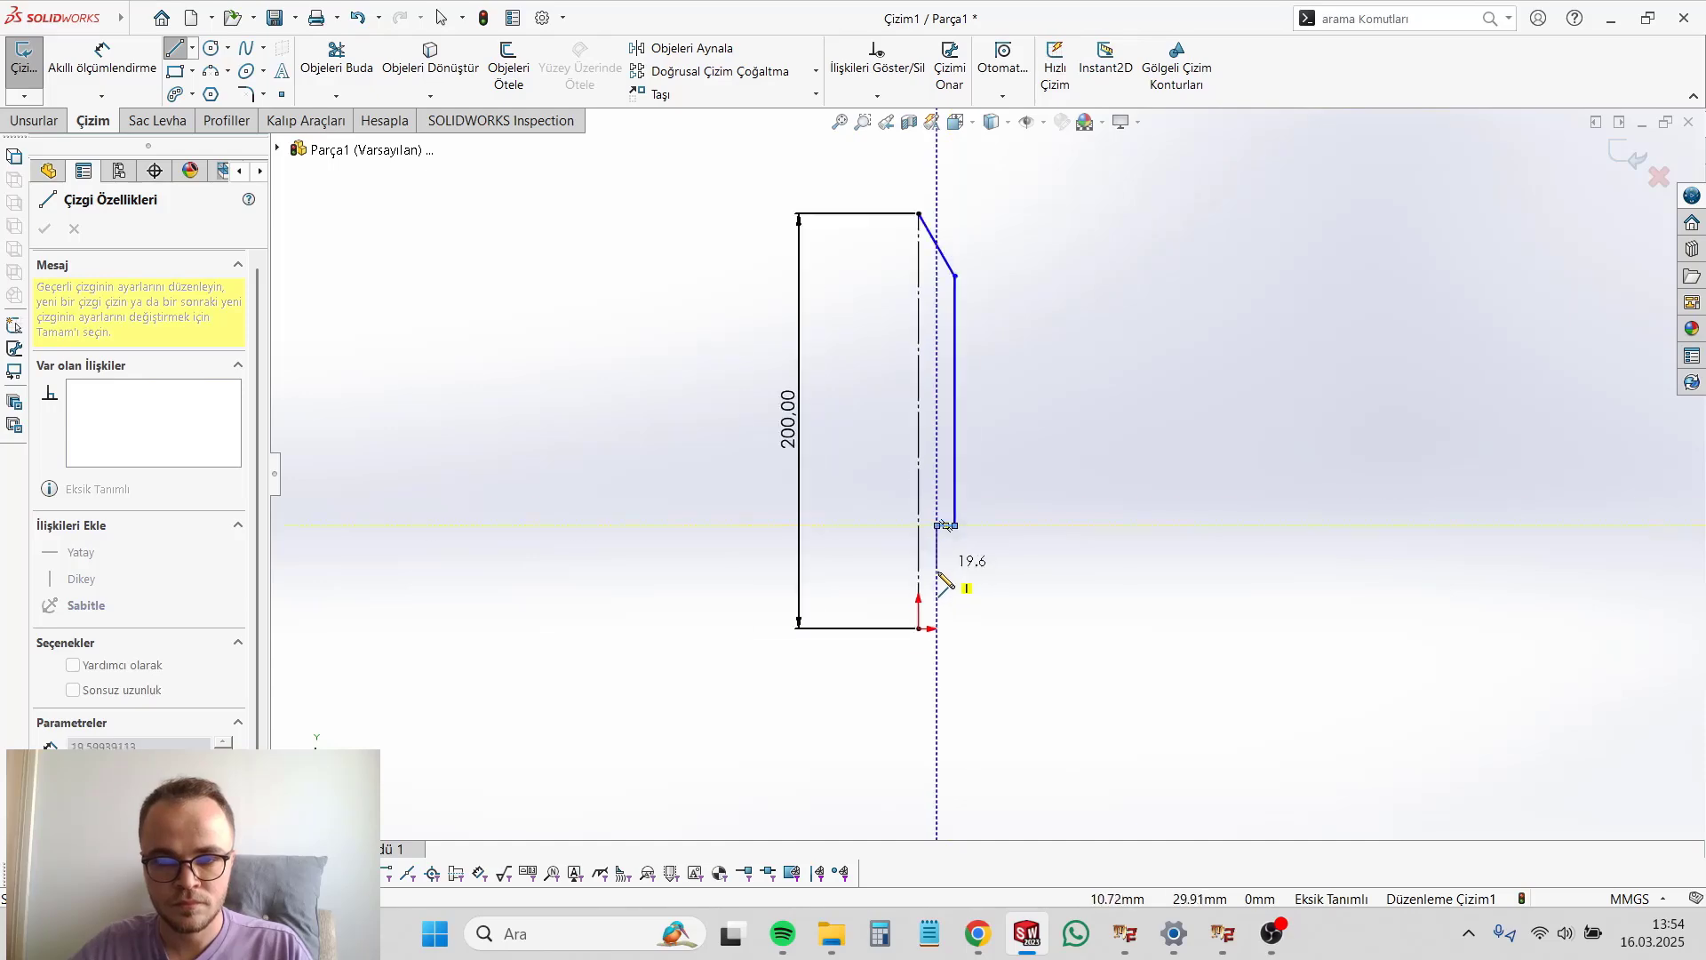
pyautogui.click(941, 563)
pyautogui.click(969, 562)
pyautogui.click(969, 597)
pyautogui.click(942, 596)
pyautogui.click(942, 644)
pyautogui.click(915, 643)
pyautogui.scroll(3, 930, 533)
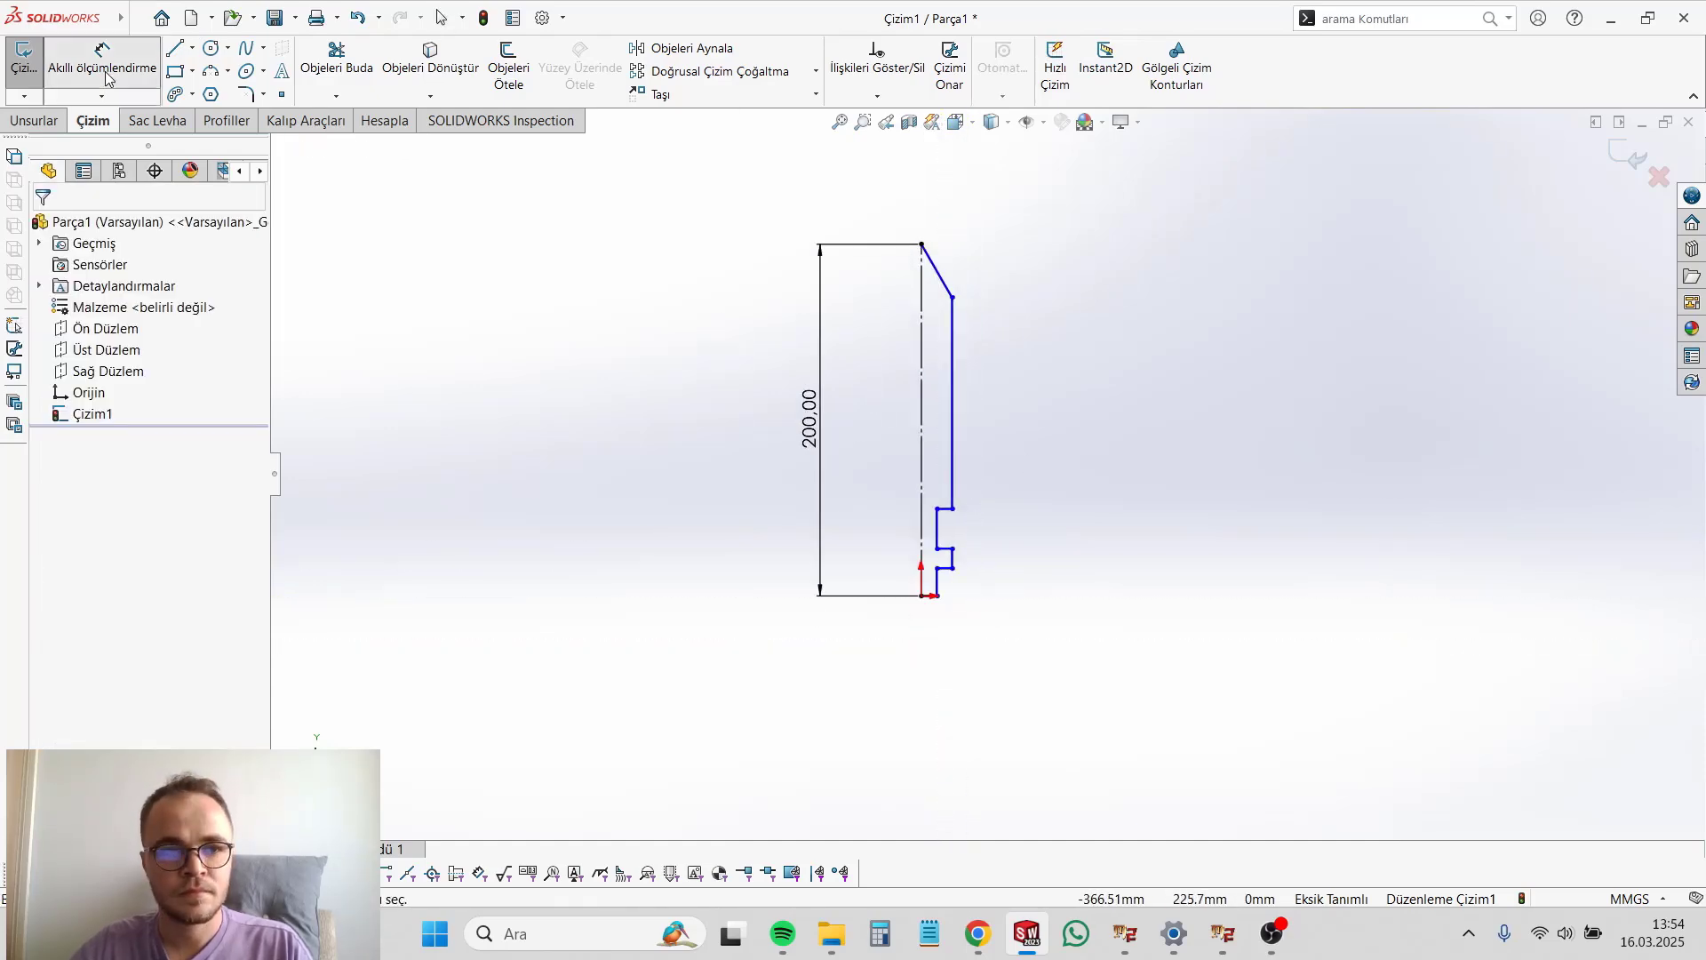
# Step: Dimension the depth of the groove in the body edge to 1 mm
pyautogui.click(105, 71)
pyautogui.scroll(-3, 964, 515)
pyautogui.click(926, 500)
pyautogui.click(927, 468)
pyautogui.write('1')
pyautogui.press('Return')
# Step: Set the distance between the construction axis and the outer body edge to 20 mm
pyautogui.scroll(4, 906, 662)
pyautogui.click(937, 391)
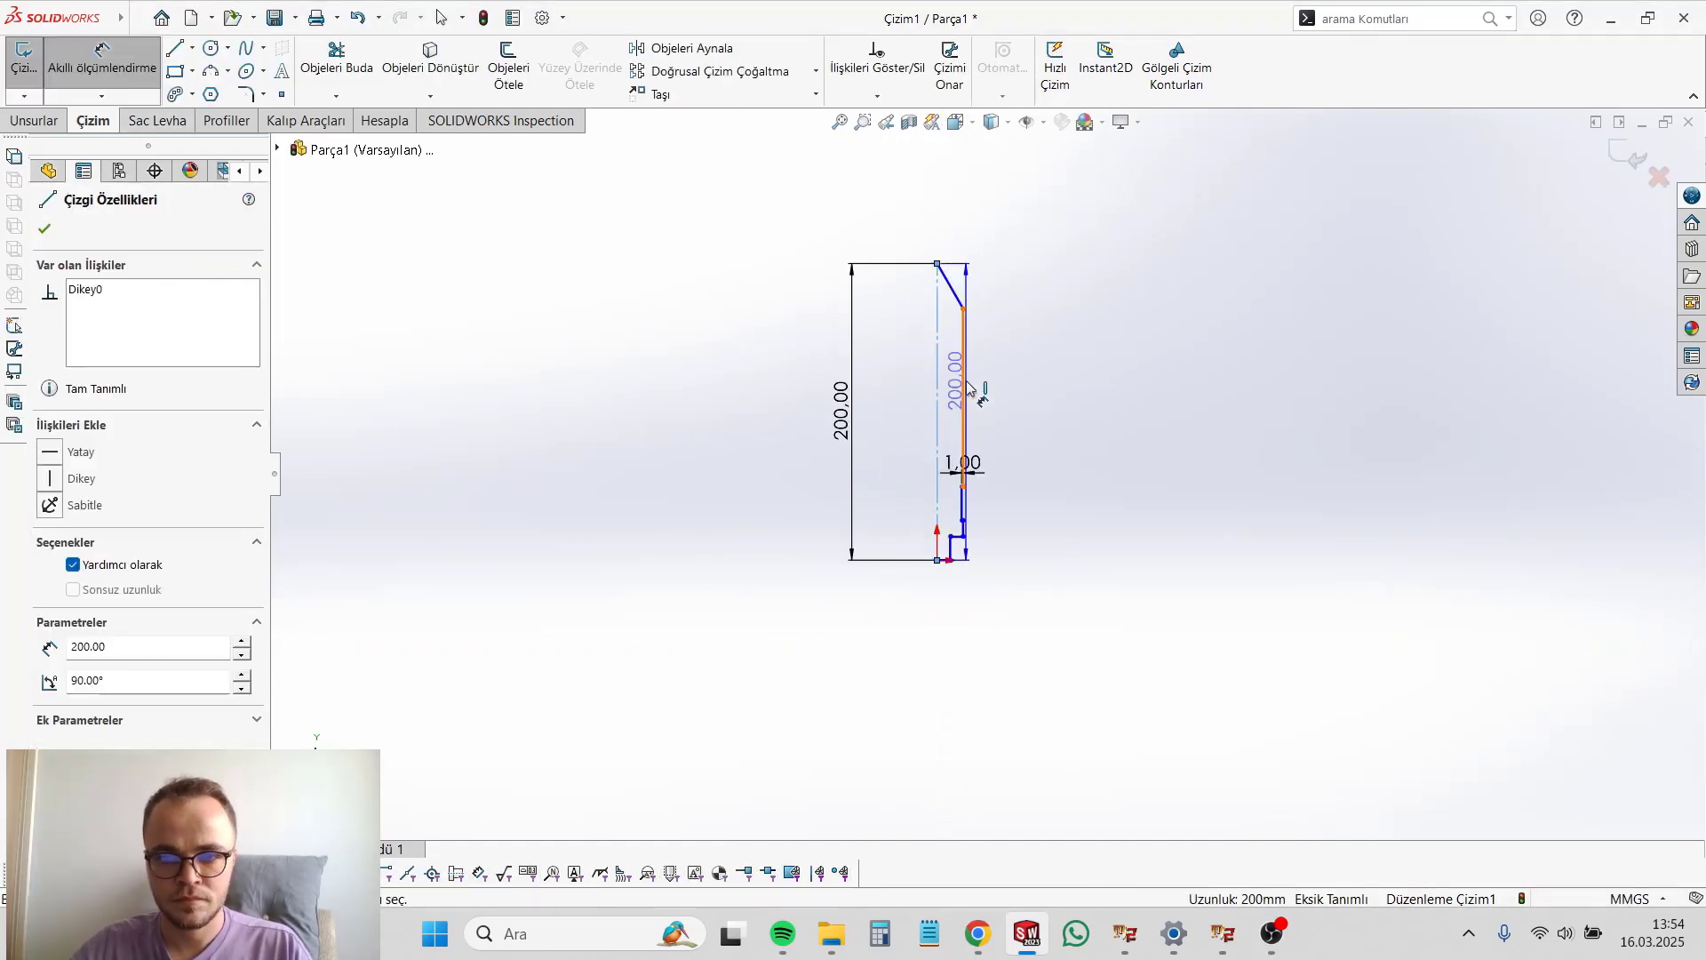
pyautogui.click(963, 391)
pyautogui.click(956, 606)
pyautogui.write('20')
pyautogui.press('Return')
# Step: Dimension the vertical height of the slanted nose line to 30 mm
pyautogui.click(949, 283)
pyautogui.click(907, 219)
pyautogui.click(966, 258)
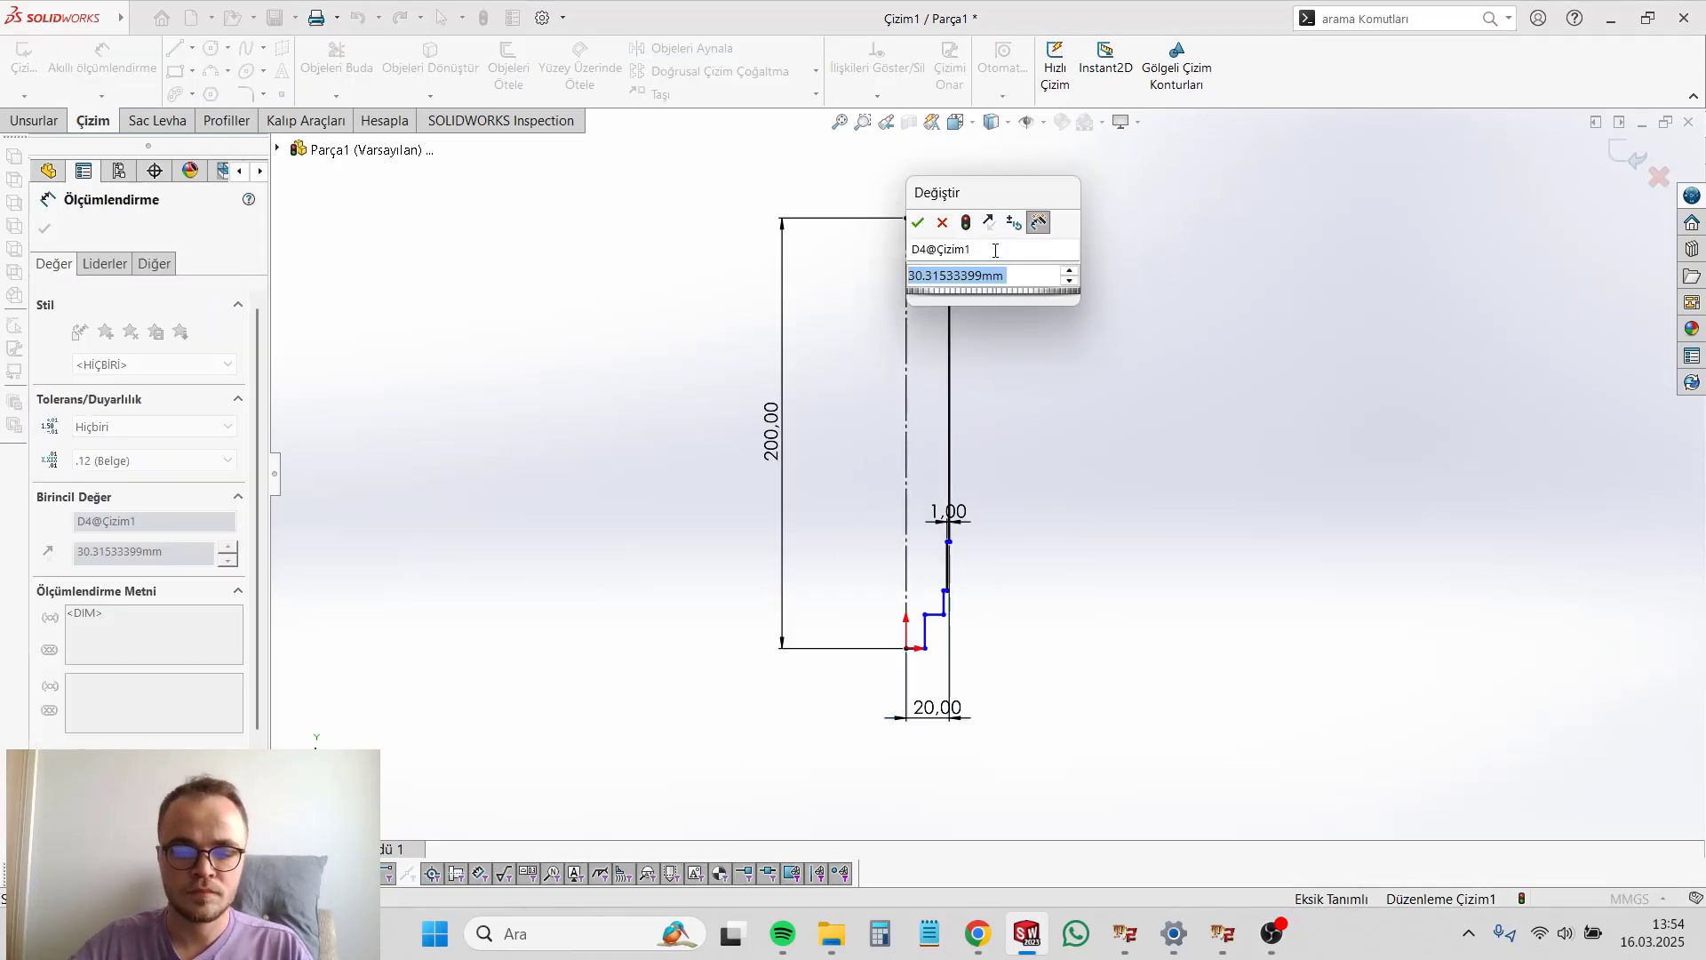
pyautogui.write('30')
pyautogui.press('Return')
pyautogui.scroll(-7, 944, 604)
pyautogui.click(972, 544)
pyautogui.click(987, 363)
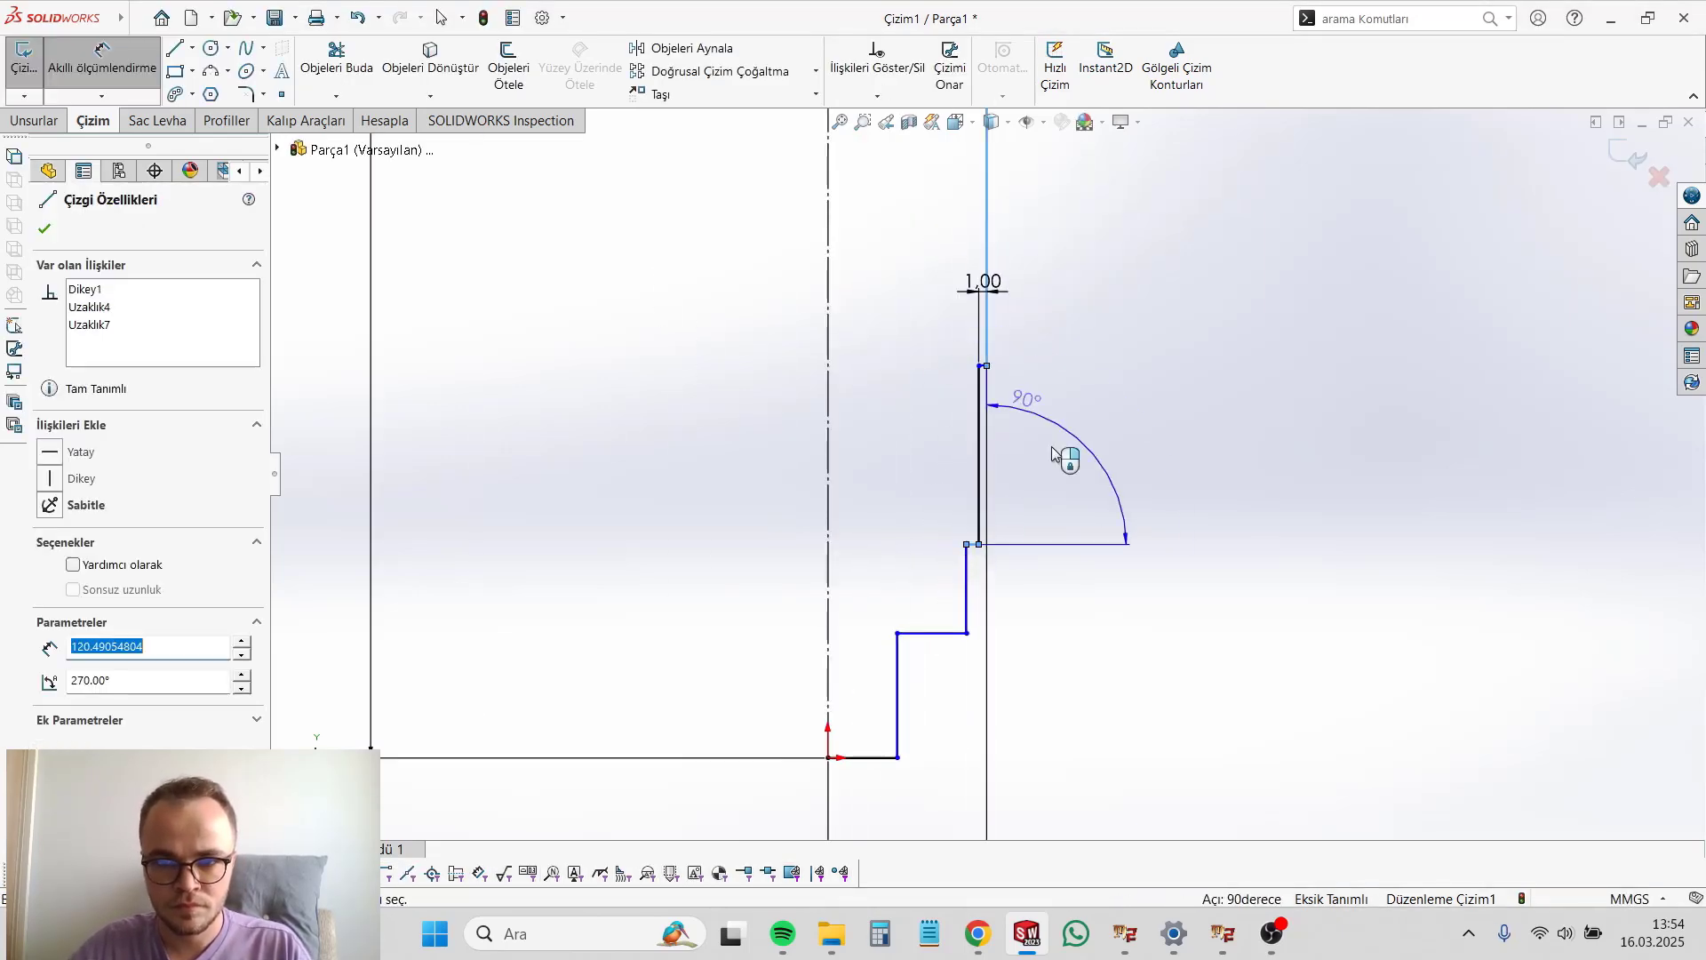
pyautogui.press('Escape')
pyautogui.press('Escape')
# Step: Delete the stub segments and the short horizontal segment below the groove
pyautogui.moveTo(1049, 783); pyautogui.dragTo(876, 584)
pyautogui.press('Delete')
pyautogui.scroll(-6, 971, 555)
pyautogui.click(973, 531)
pyautogui.press('Delete')
pyautogui.scroll(7, 986, 472)
# Step: Redraw the profile from the groove's lower end to the origin, with a body section about 7 mm long and a stub about 18 mm high and 14 mm wide
pyautogui.click(175, 48)
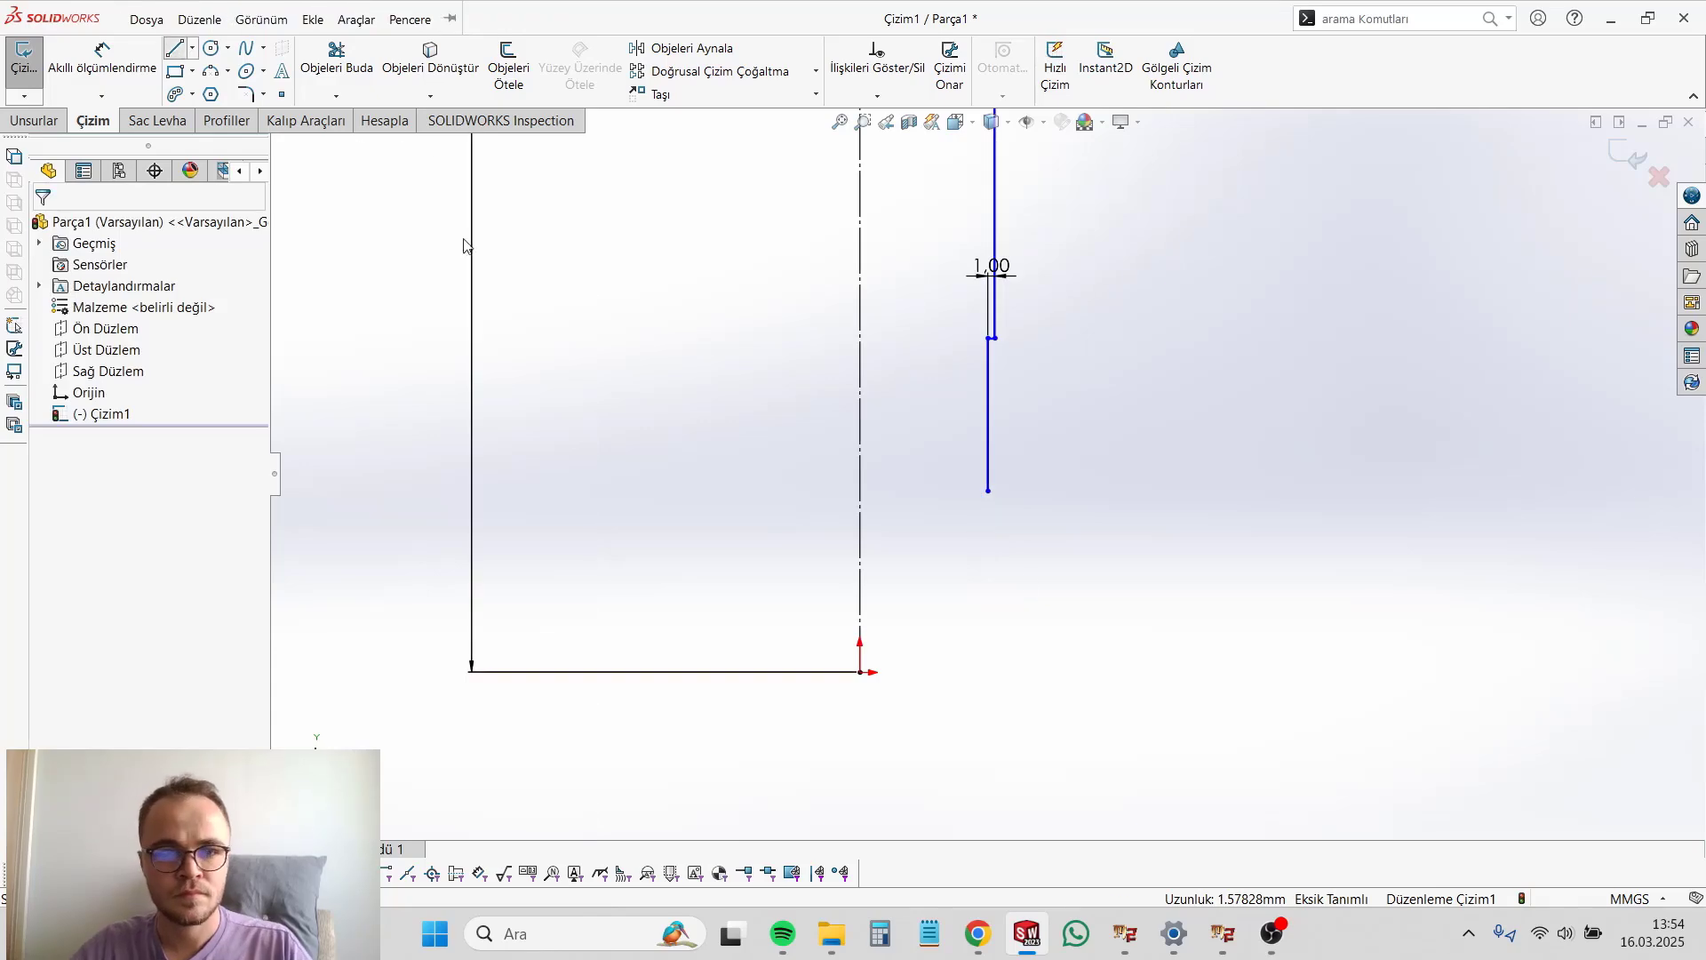
pyautogui.click(988, 490)
pyautogui.click(995, 491)
pyautogui.click(995, 554)
pyautogui.click(957, 553)
pyautogui.click(957, 672)
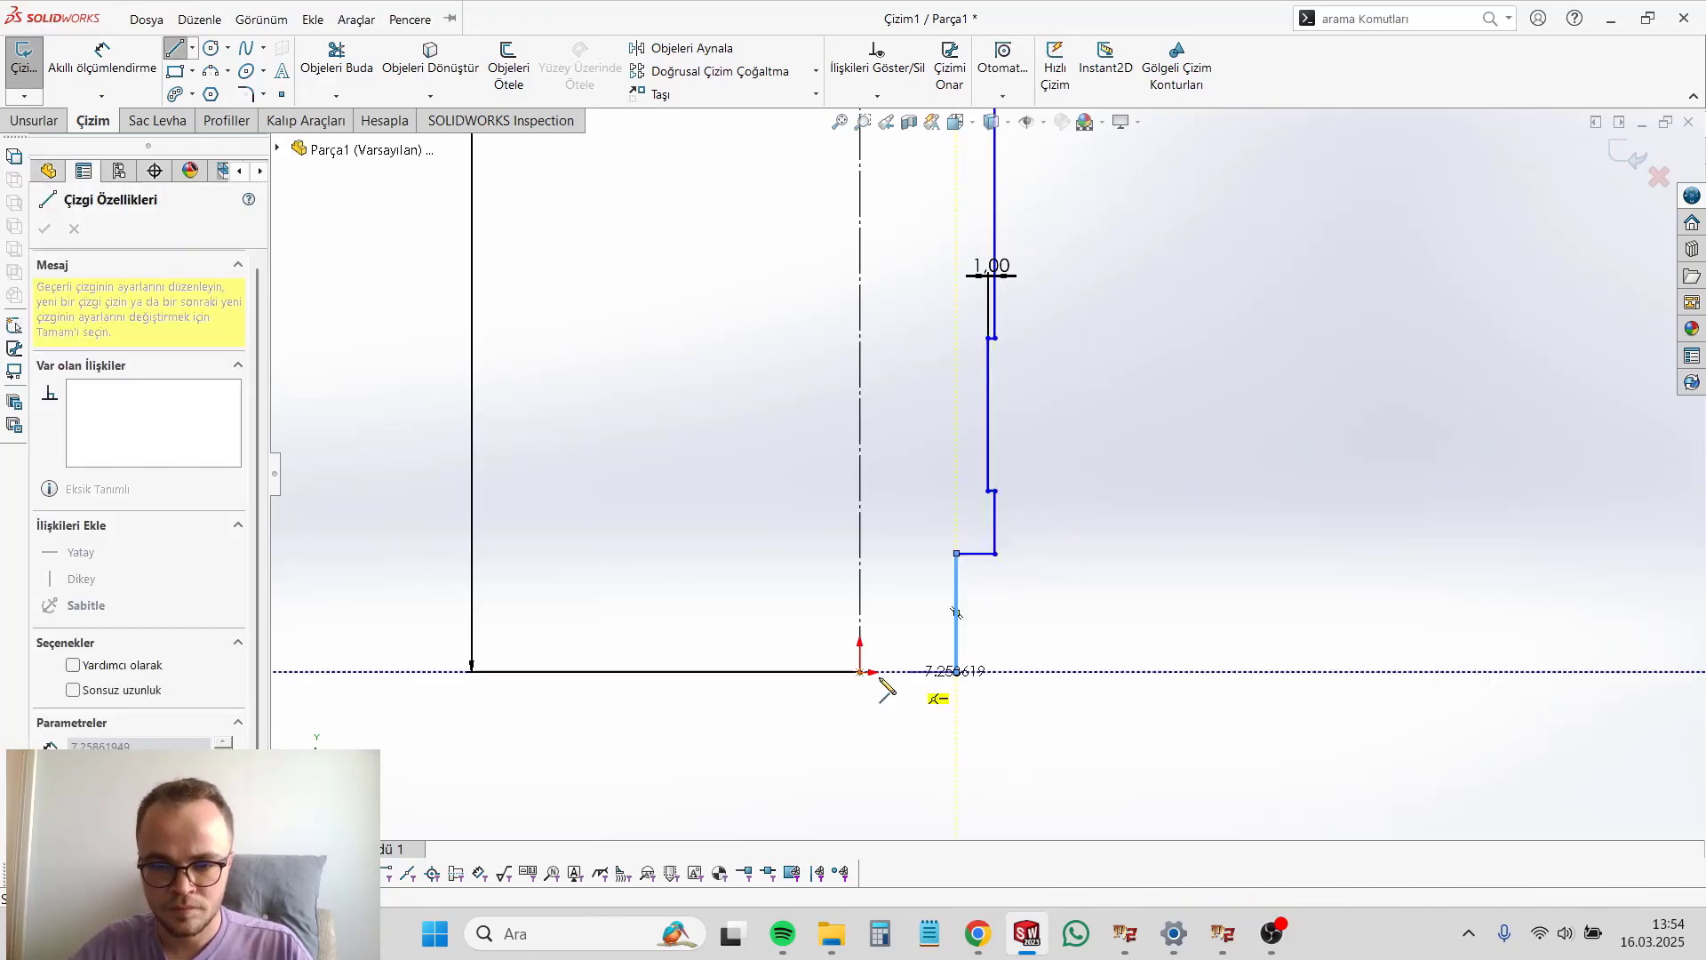
pyautogui.click(860, 672)
# Step: Dimension the groove's vertical length to 15 mm
pyautogui.moveTo(1242, 613); pyautogui.dragTo(1247, 537, button='right')
pyautogui.click(988, 415)
pyautogui.click(1057, 414)
pyautogui.write('15')
pyautogui.press('Return')
# Step: Dimension the height of the lower stub to 20 mm
pyautogui.click(957, 613)
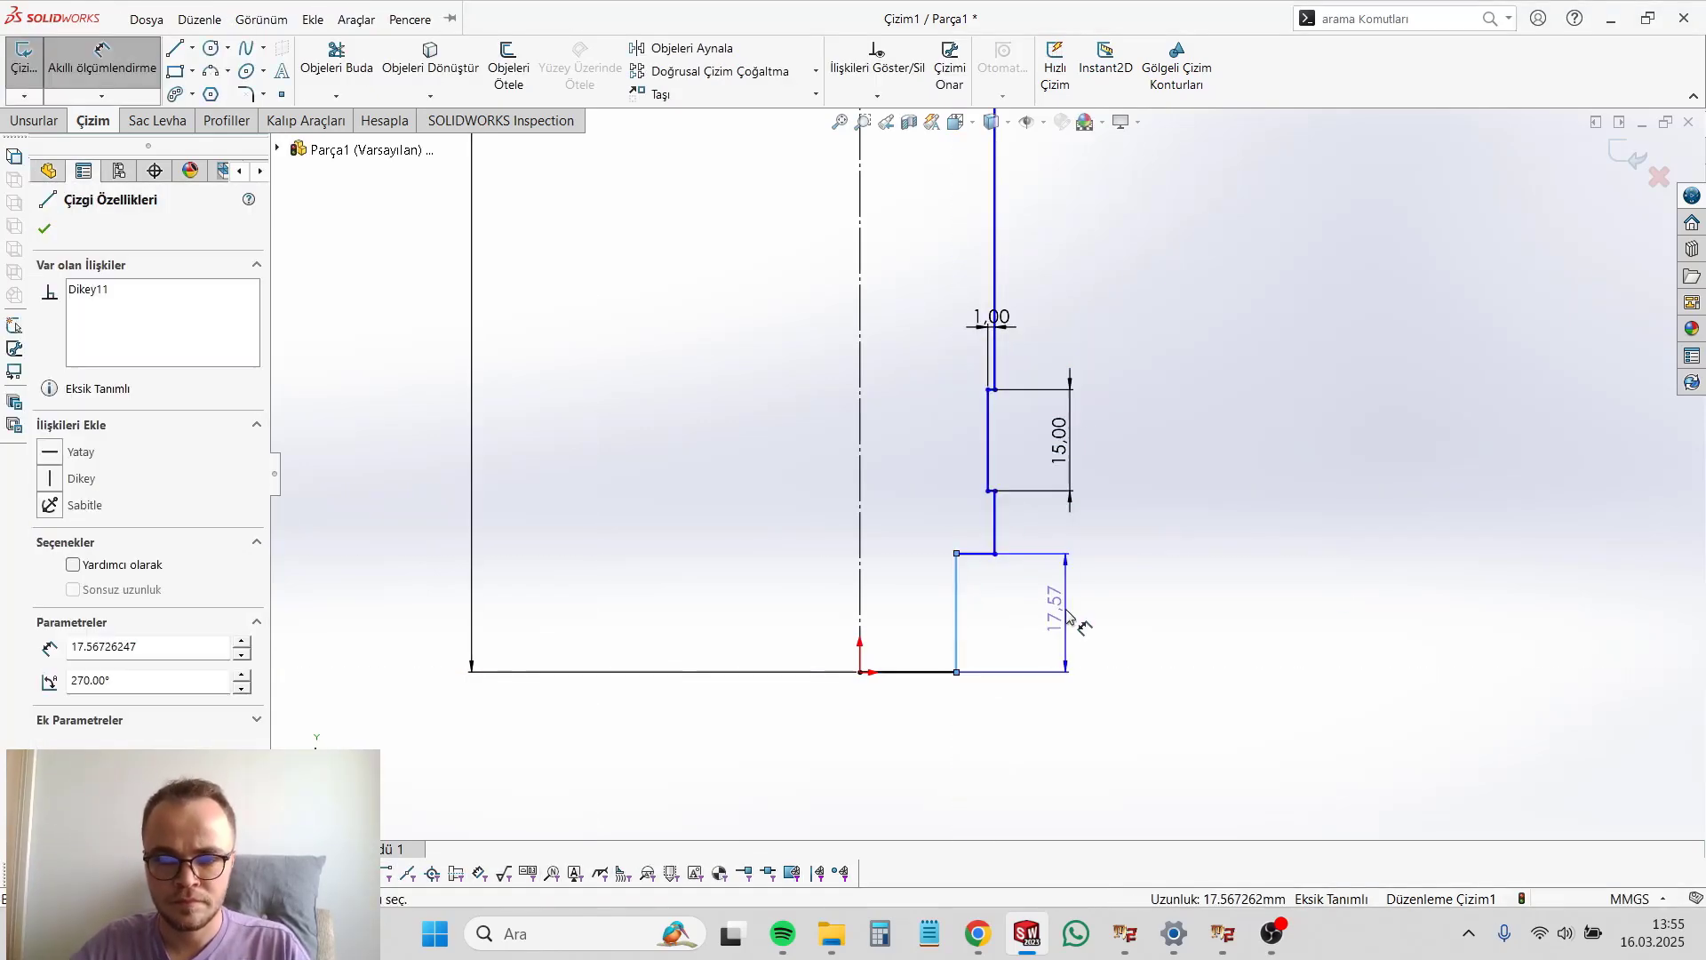
pyautogui.click(1077, 617)
pyautogui.write('20')
pyautogui.press('Return')
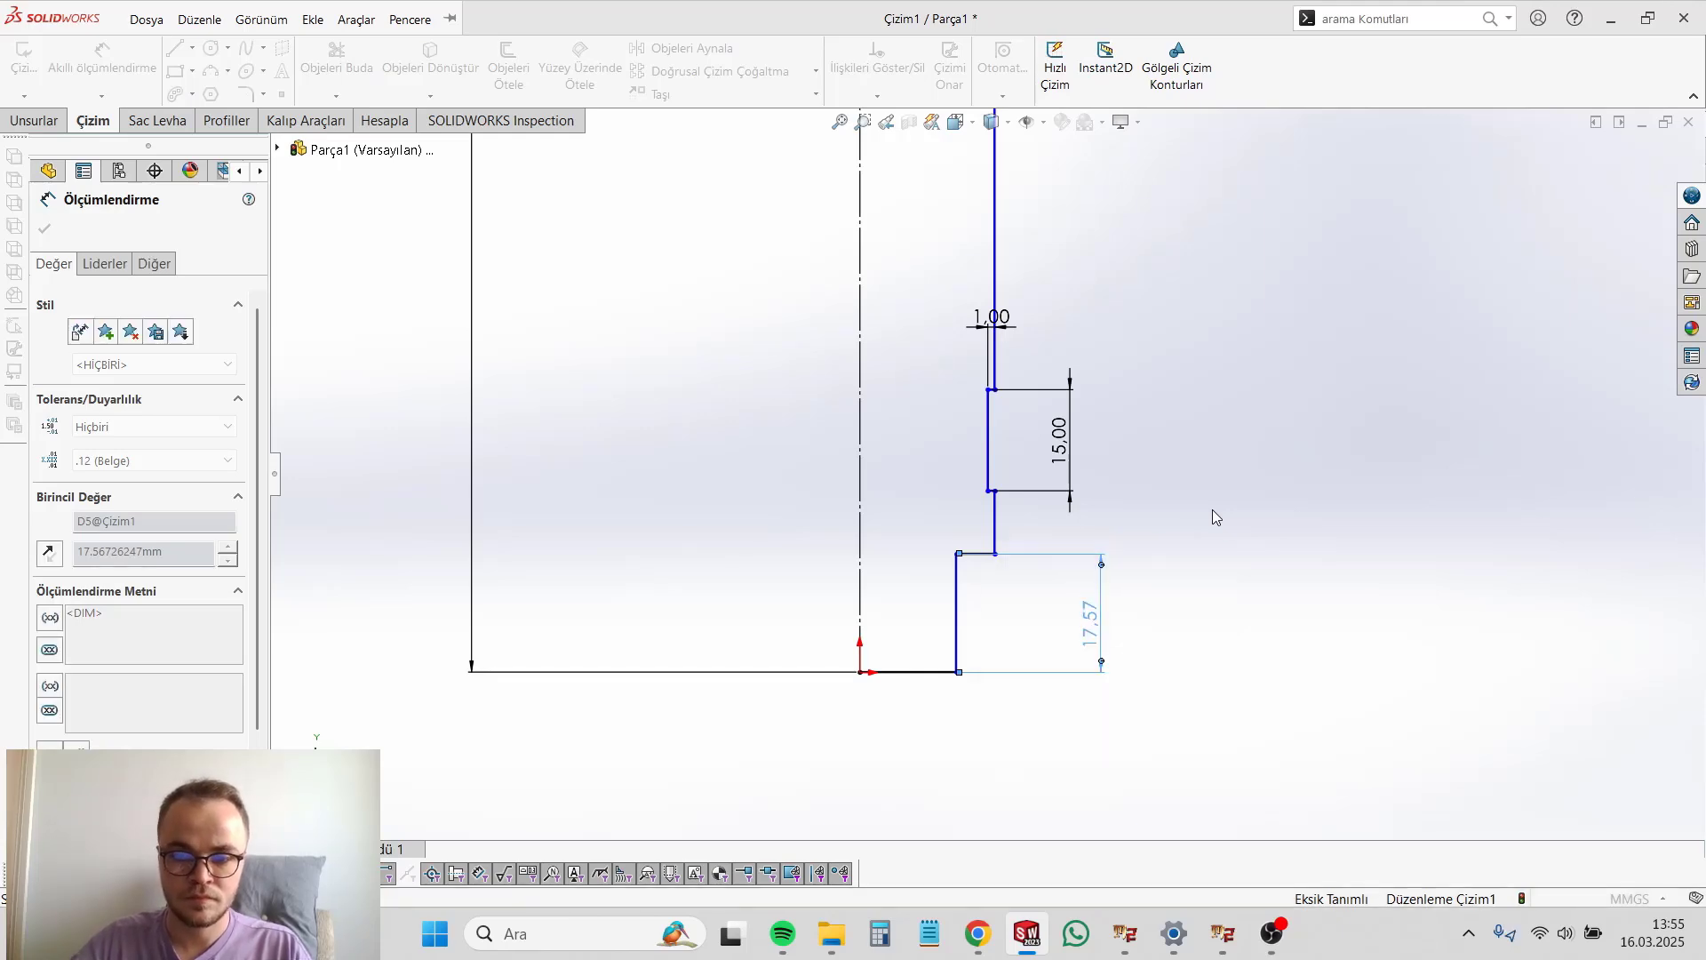
# Step: Dimension the body edge between the groove and the stub shoulder to 40 mm
pyautogui.click(968, 510)
pyautogui.click(1155, 551)
pyautogui.write('5')
pyautogui.press('Return')
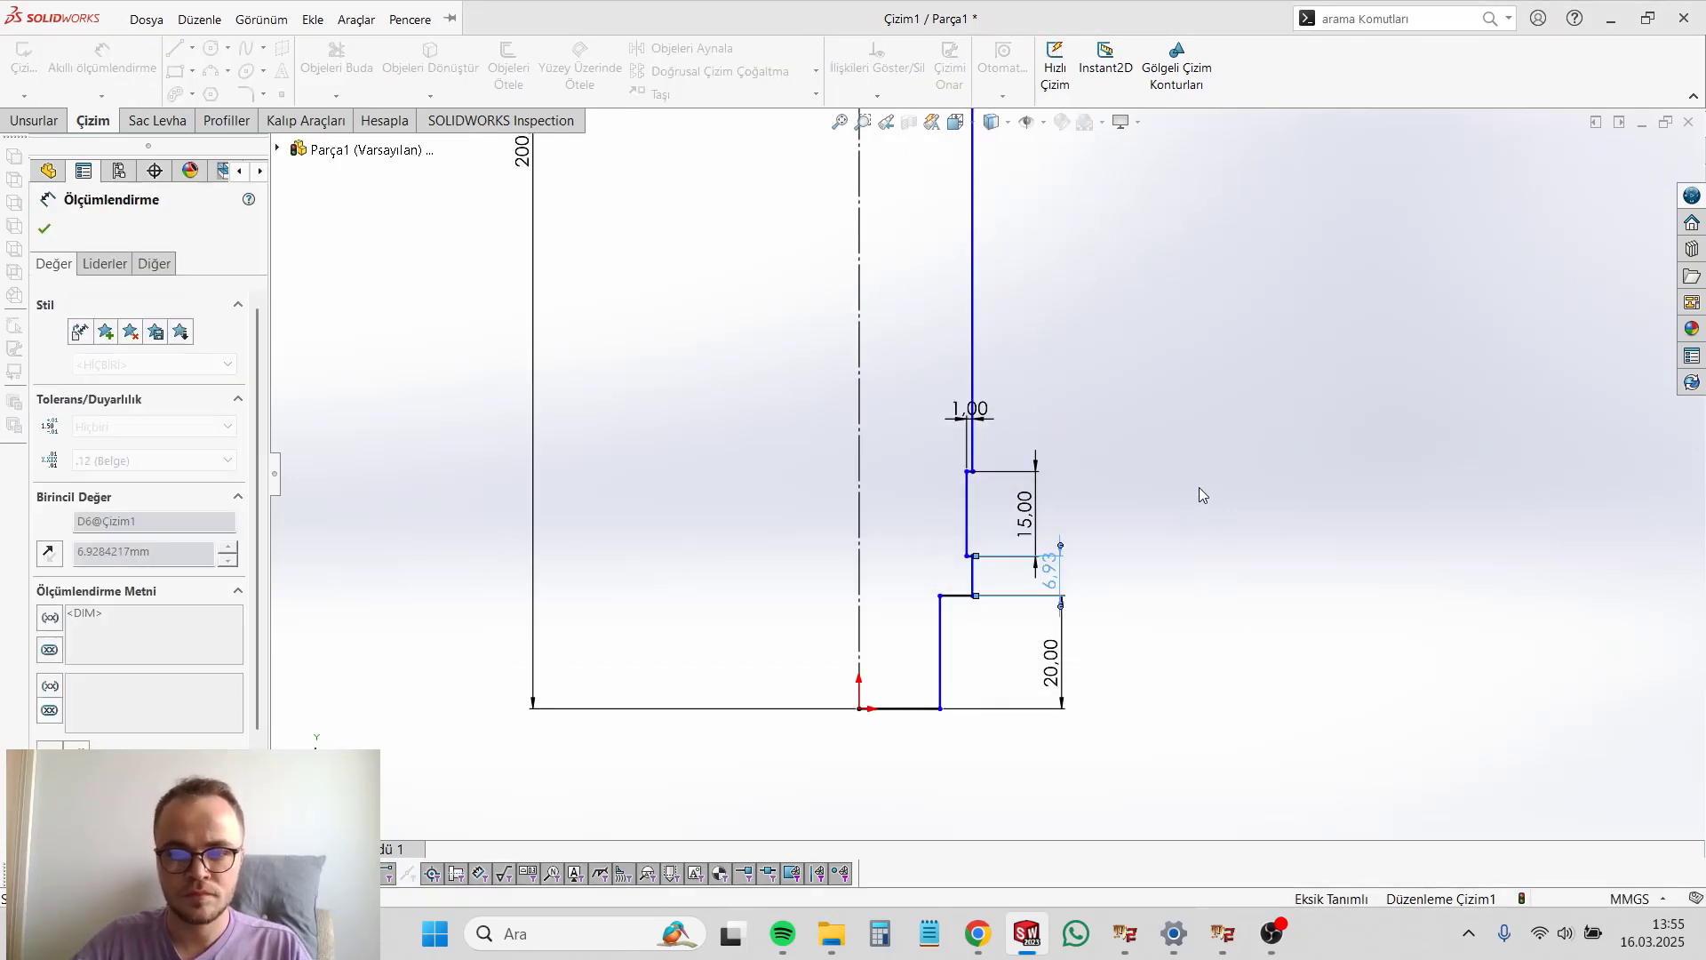
# Step: Dimension the stub's horizontal base line to 8.5 mm
pyautogui.scroll(-3, 1066, 497)
pyautogui.scroll(3, 928, 533)
pyautogui.click(968, 716)
pyautogui.click(970, 761)
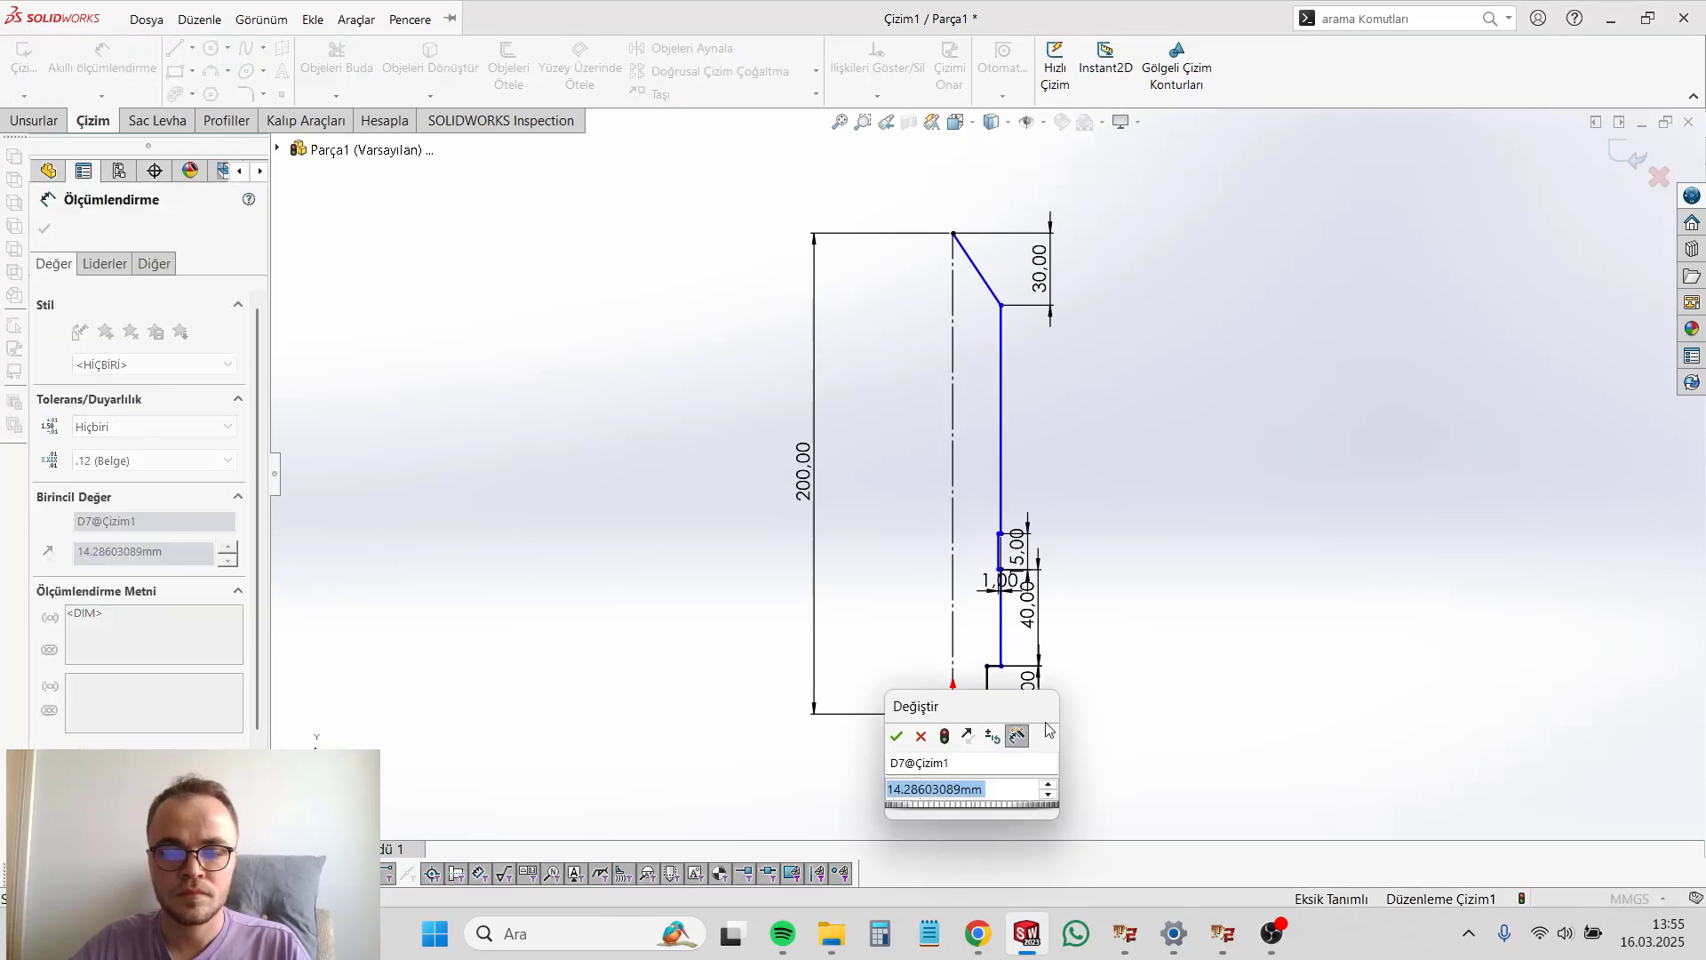
pyautogui.write('8.5')
pyautogui.press('Return')
# Step: Set the distance between the construction axis and the body edge below the groove to 20 mm
pyautogui.scroll(-6, 999, 579)
pyautogui.scroll(3, 983, 582)
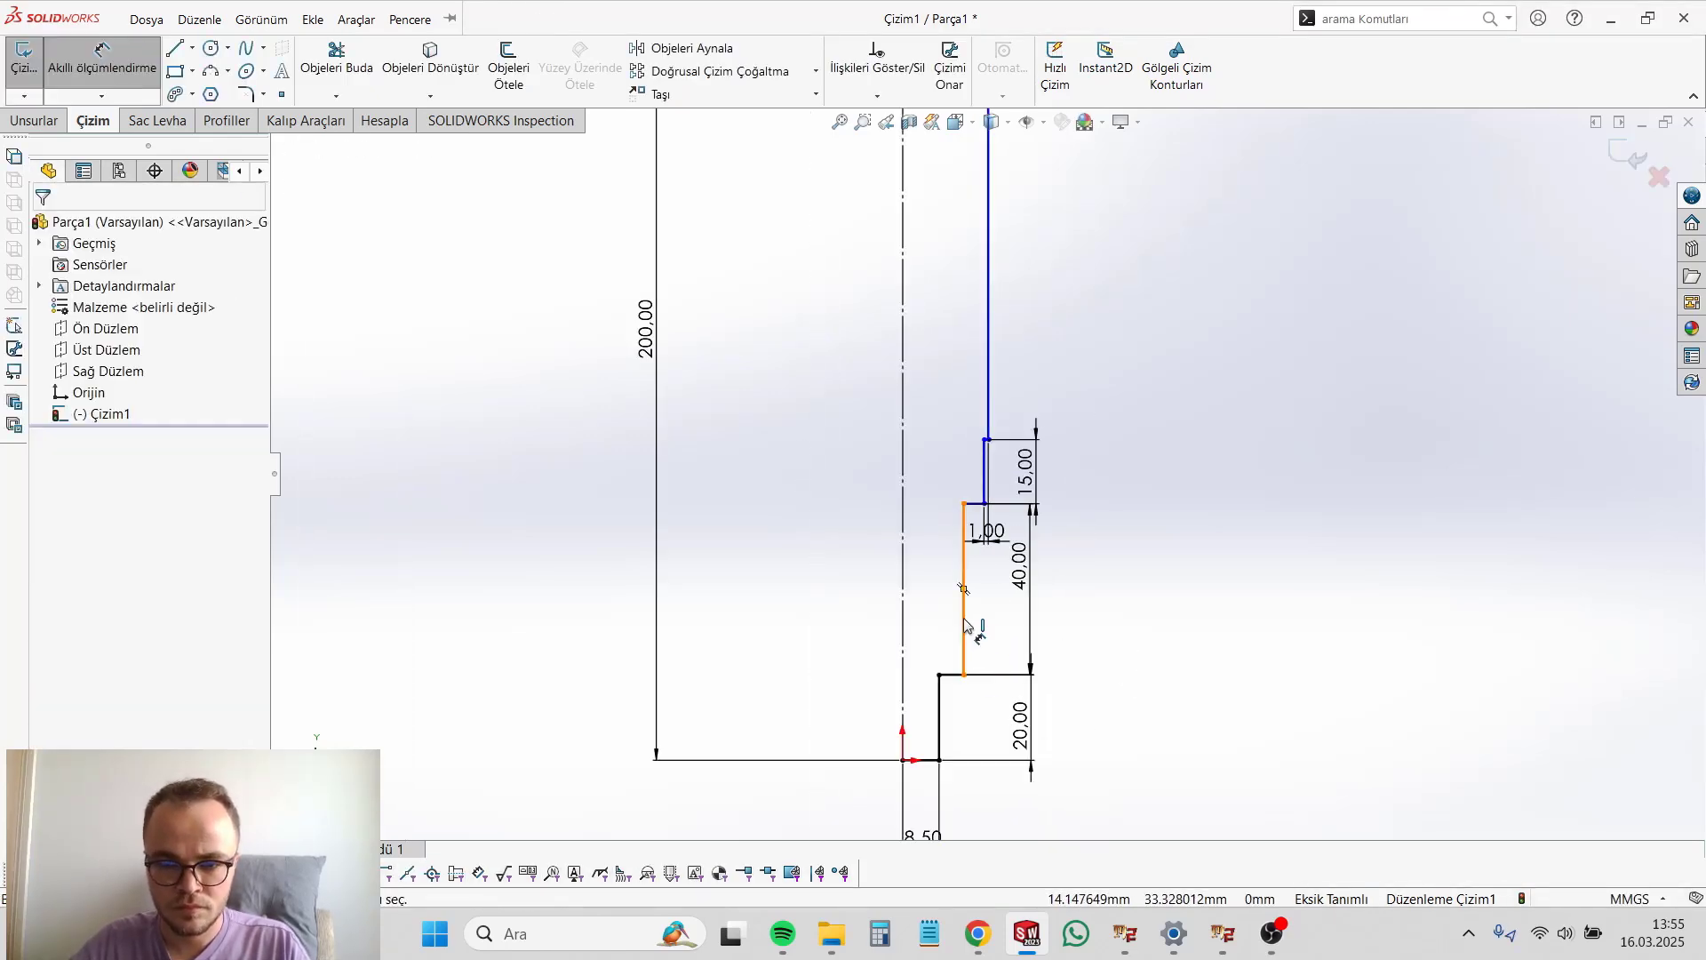
pyautogui.click(964, 620)
pyautogui.click(902, 613)
pyautogui.click(1094, 589)
pyautogui.write('20')
pyautogui.press('Return')
# Step: Dimension the distance from the construction axis to the groove's vertical line, accepting 19 mm
pyautogui.click(1045, 502)
pyautogui.click(796, 516)
pyautogui.click(907, 487)
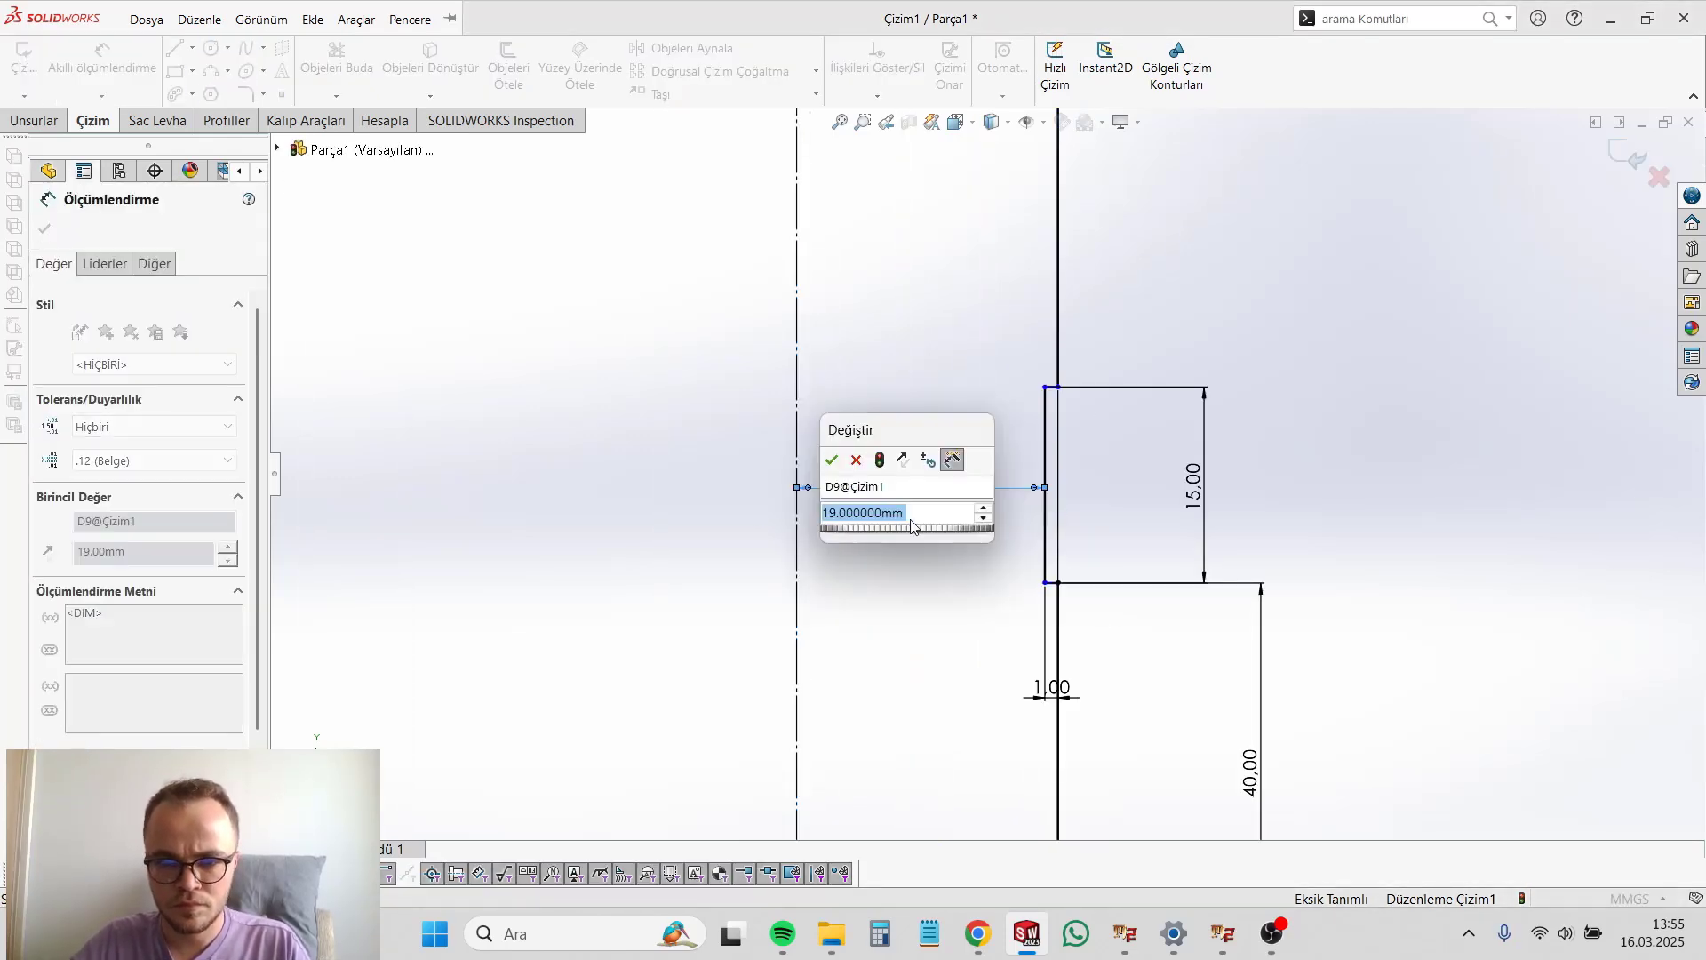
pyautogui.click(832, 460)
# Step: Dimension the straight body edge between the nose and the groove, accepting the offered length
pyautogui.scroll(-3, 1067, 396)
pyautogui.click(1038, 378)
pyautogui.scroll(2, 1038, 413)
pyautogui.scroll(-6, 1038, 409)
pyautogui.click(950, 423)
pyautogui.click(975, 486)
pyautogui.scroll(5, 990, 461)
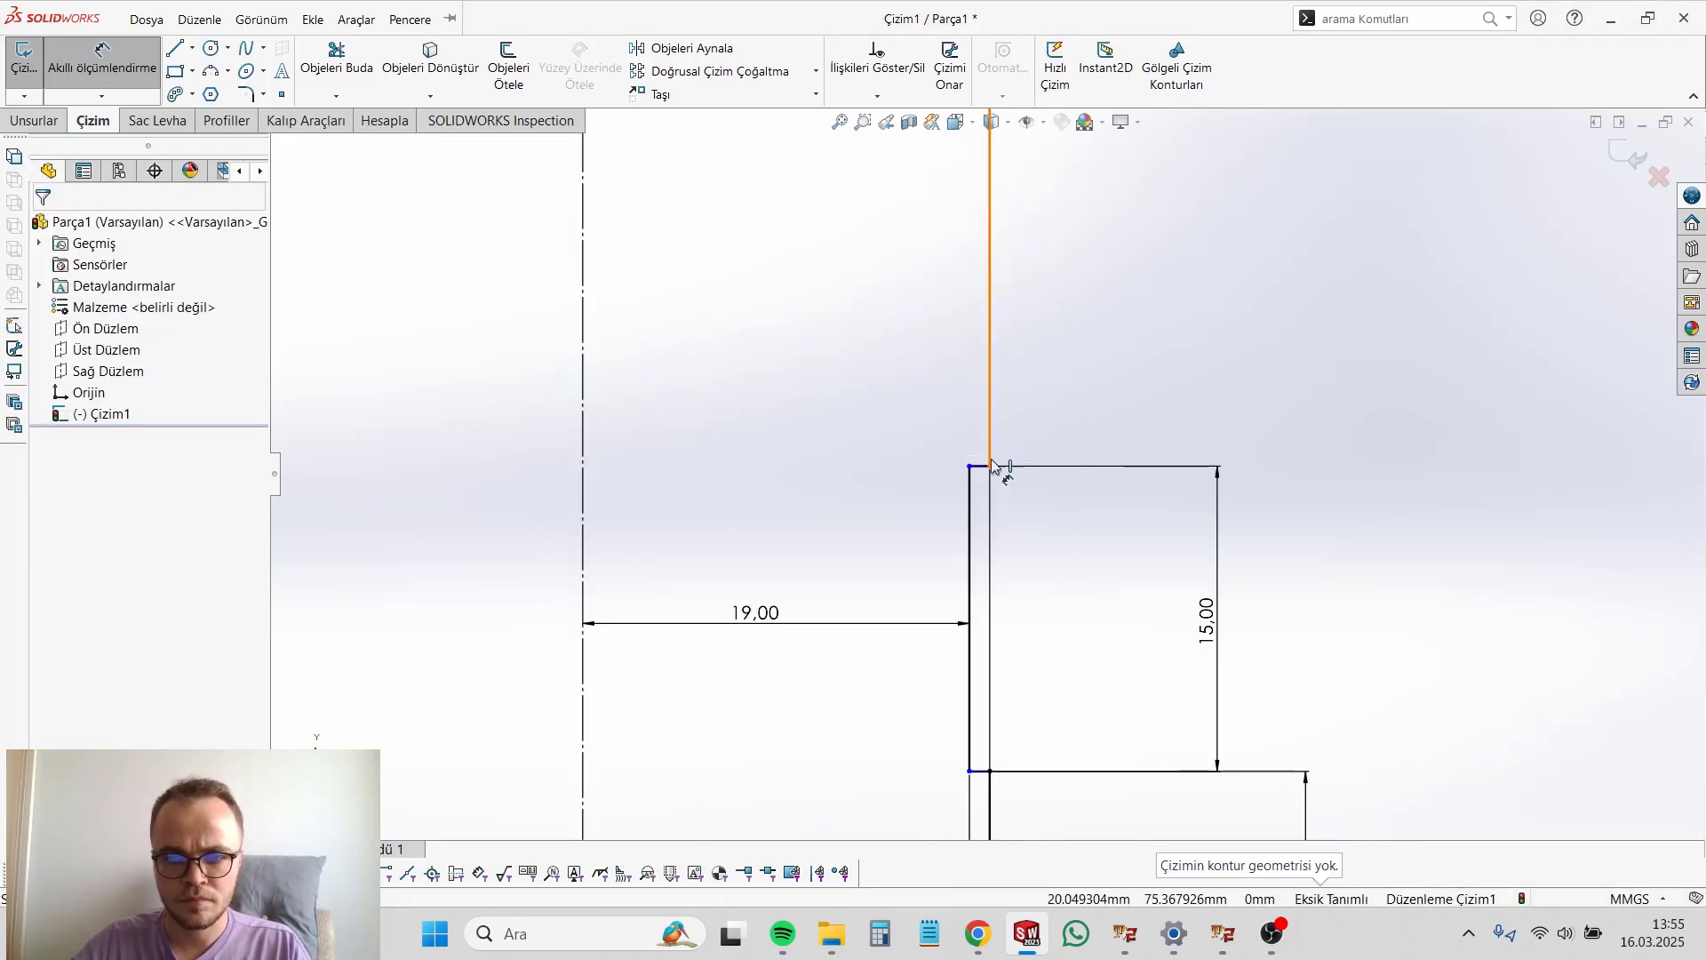
pyautogui.click(992, 466)
pyautogui.scroll(-5, 986, 476)
pyautogui.click(957, 484)
pyautogui.scroll(15, 964, 480)
pyautogui.scroll(-3, 1011, 359)
pyautogui.click(976, 347)
pyautogui.click(1063, 483)
pyautogui.press('Return')
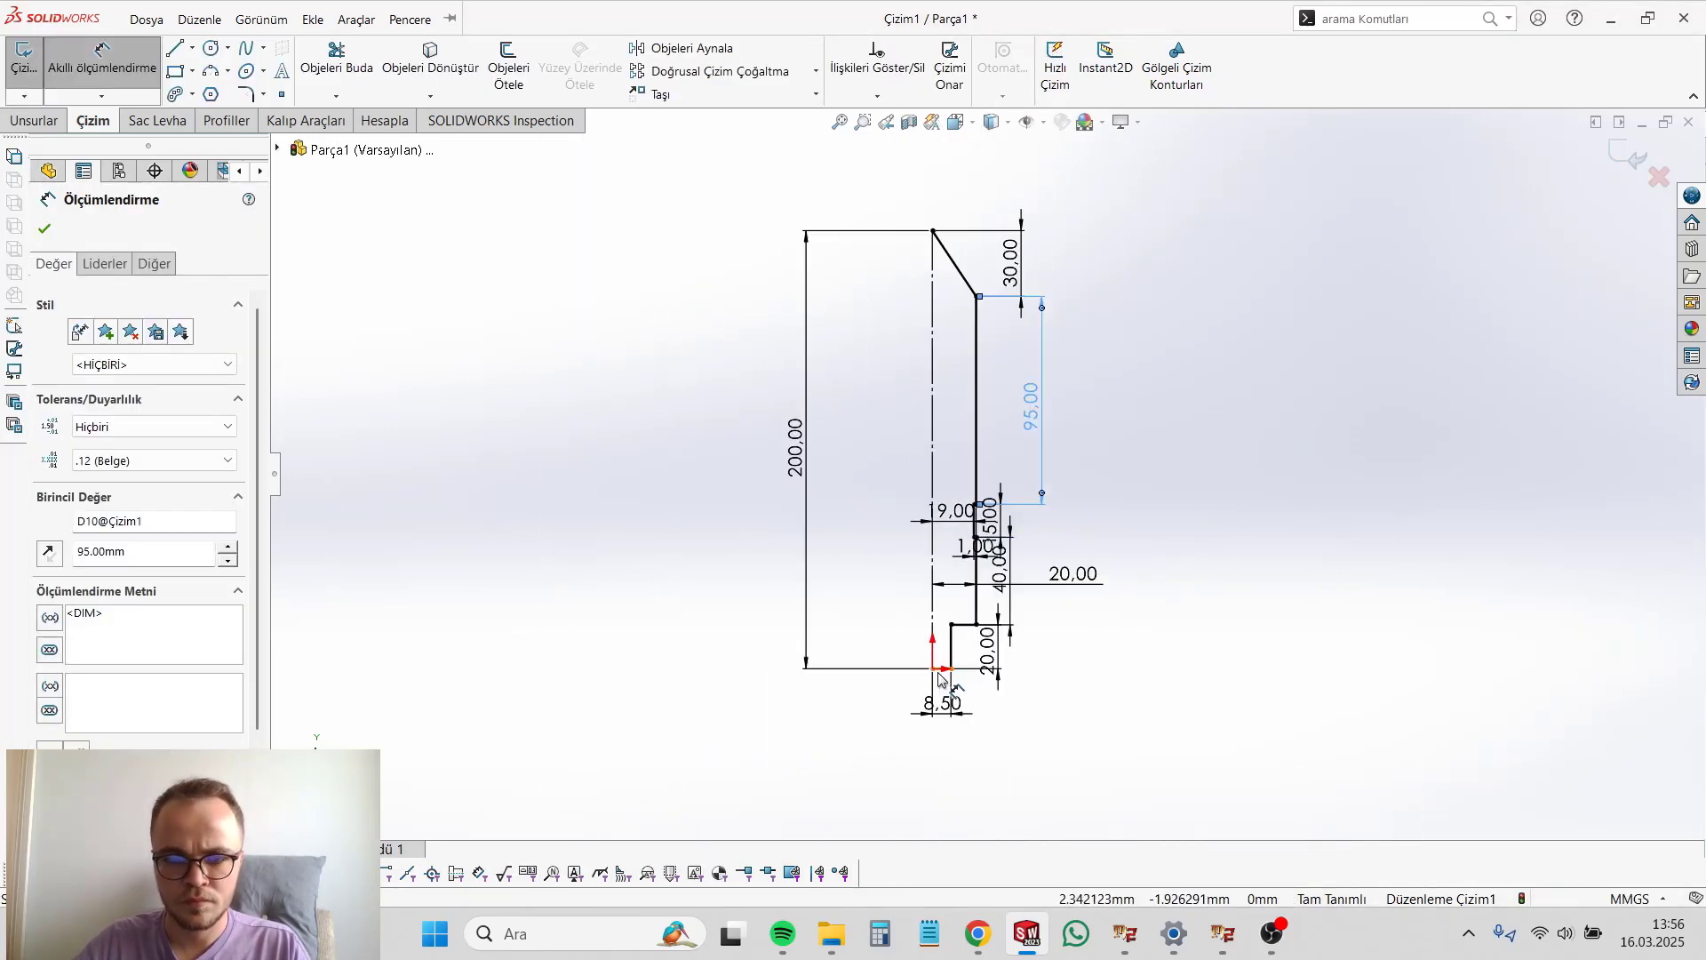
pyautogui.click(34, 120)
pyautogui.click(141, 67)
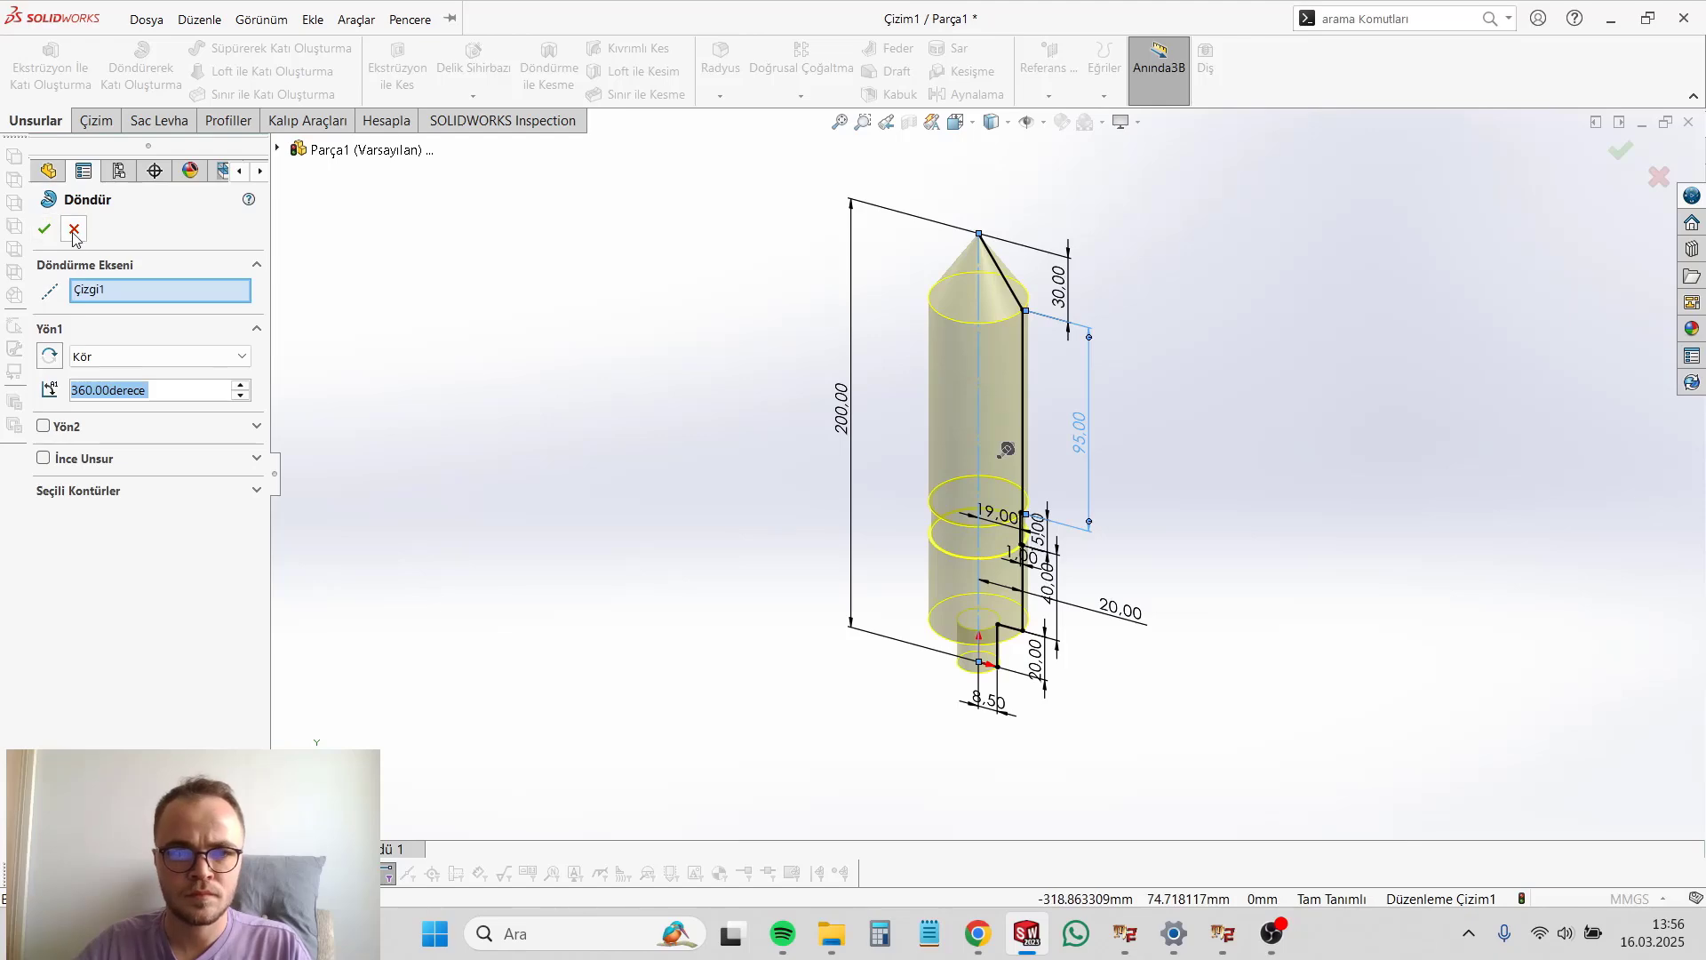
pyautogui.click(74, 230)
# Step: Delete the groove's lines and their dimensions from the profile
pyautogui.scroll(-4, 995, 488)
pyautogui.moveTo(960, 483); pyautogui.dragTo(995, 581)
pyautogui.press('Delete')
pyautogui.press('Return')
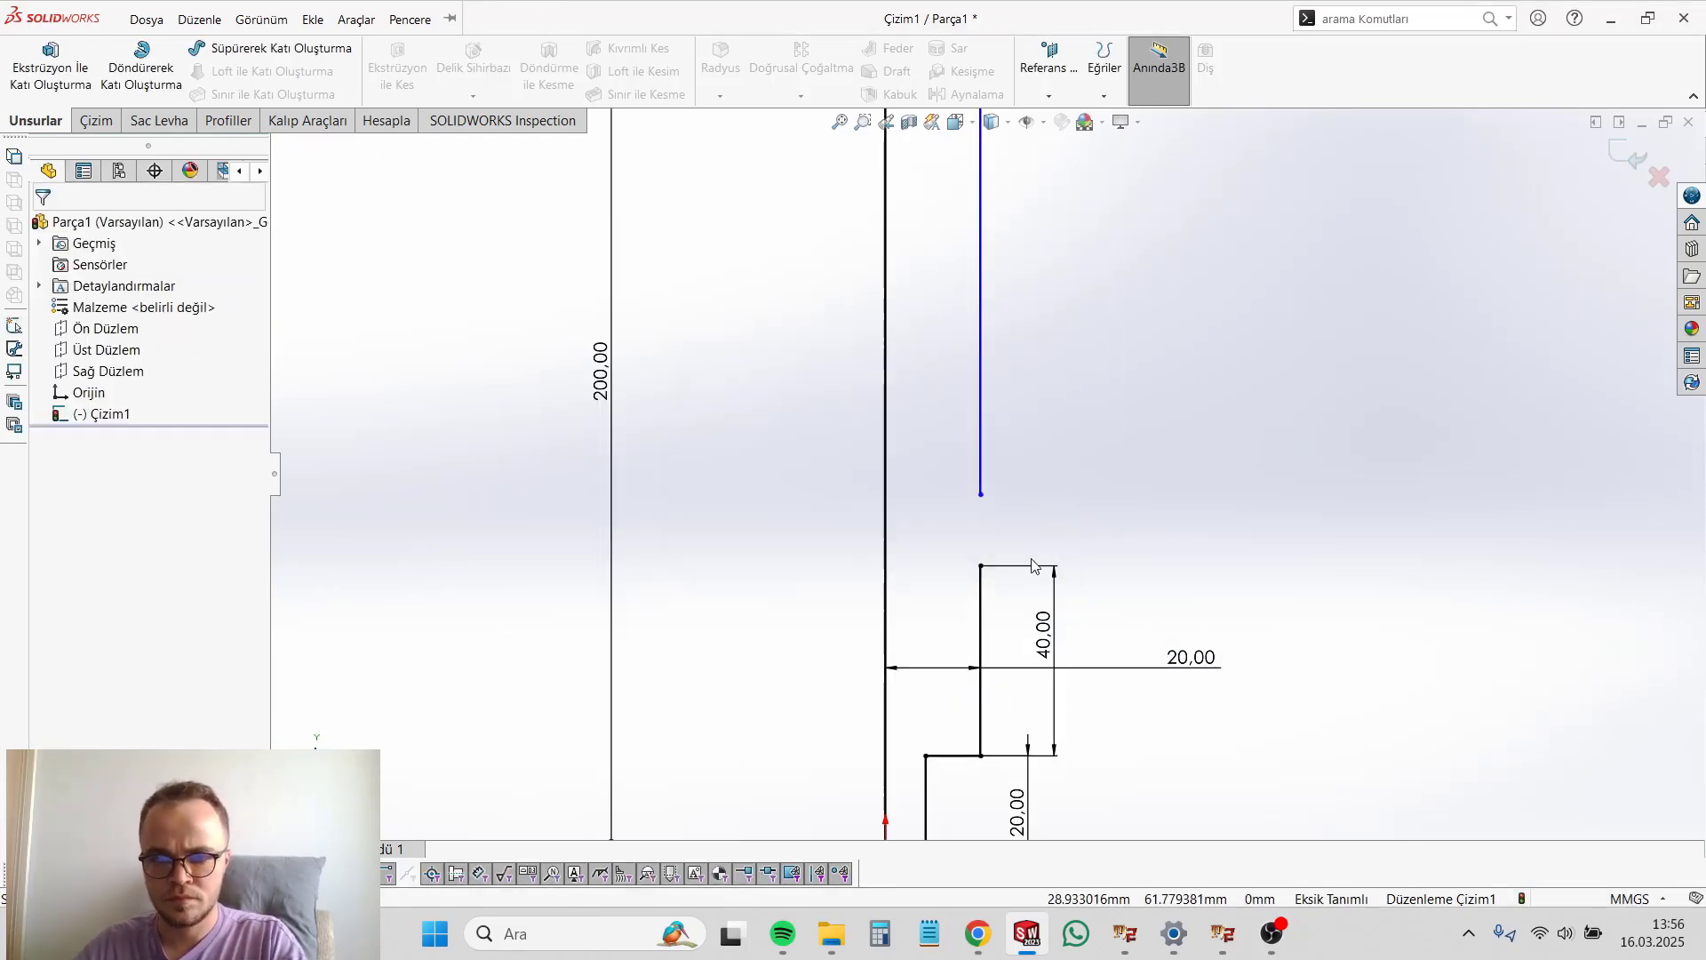
# Step: Extend the upper body edge down to meet the 40 mm body edge and close the gap
pyautogui.click(981, 425)
pyautogui.click(96, 120)
pyautogui.click(335, 96)
pyautogui.click(356, 144)
pyautogui.click(982, 454)
pyautogui.scroll(8, 986, 444)
# Step: Revolve the closed profile 360 degrees around the construction axis
pyautogui.click(36, 121)
pyautogui.click(141, 67)
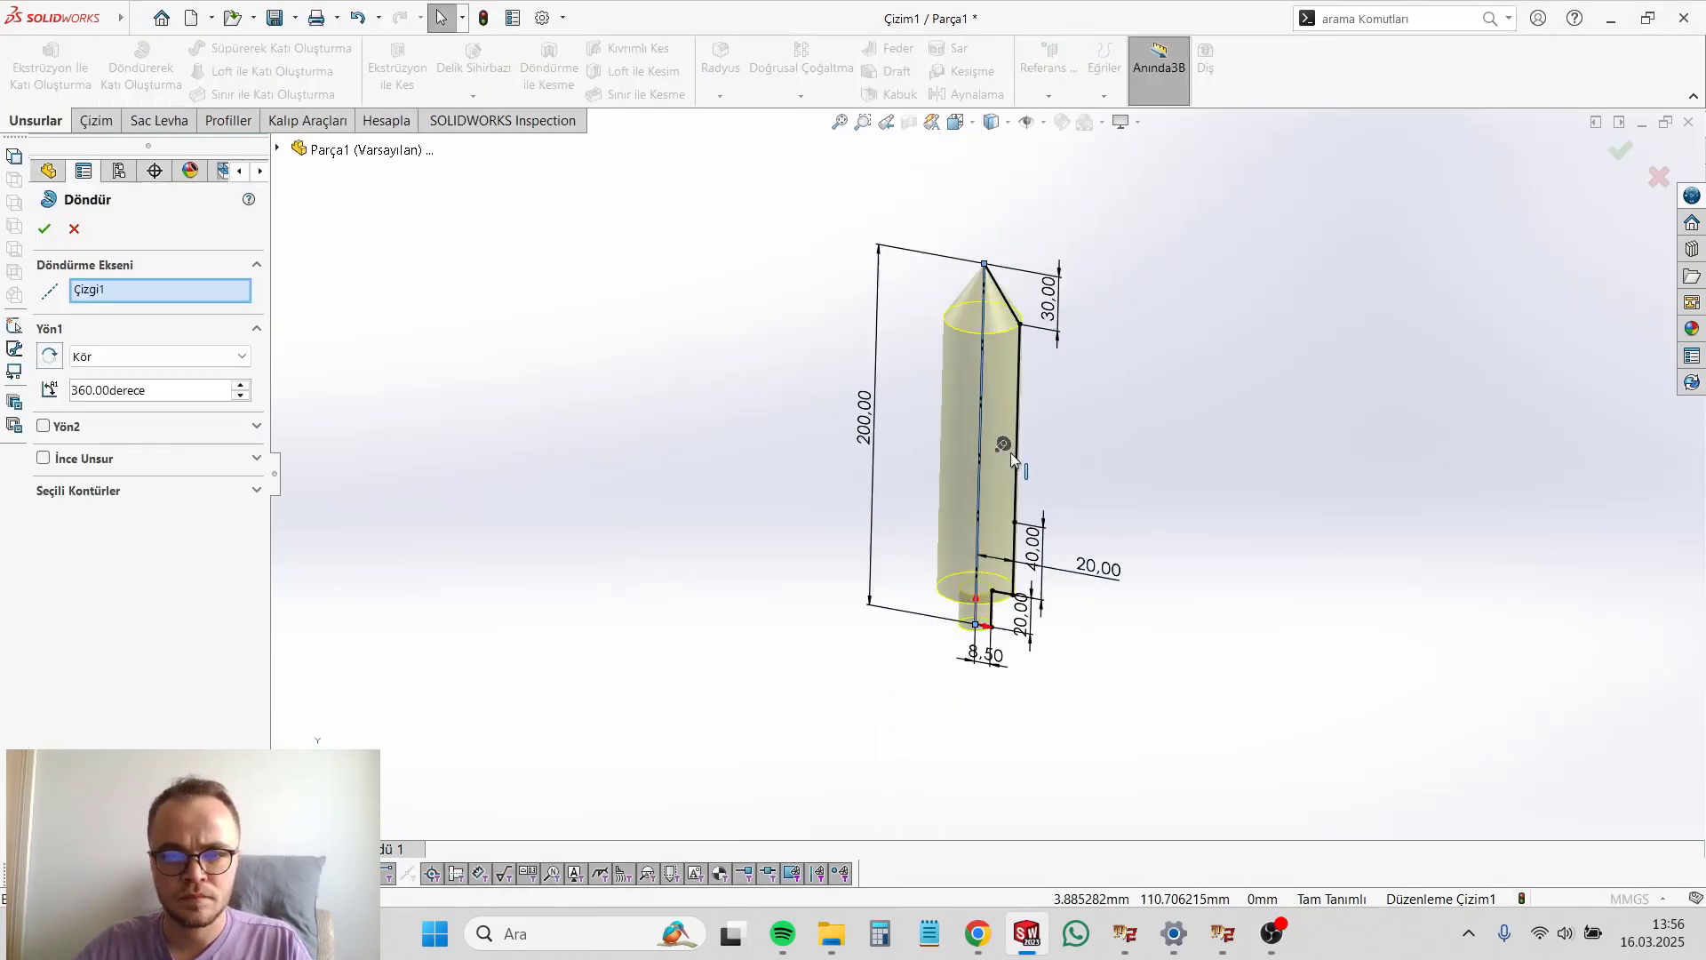
pyautogui.click(44, 229)
pyautogui.moveTo(1090, 483); pyautogui.dragTo(1074, 491, button='middle')
# Step: Start a sketch on the Front Plane and draw two narrow rectangles, about 4 by 28 mm, inside the body's opposite side edges
pyautogui.click(99, 350)
pyautogui.click(126, 322)
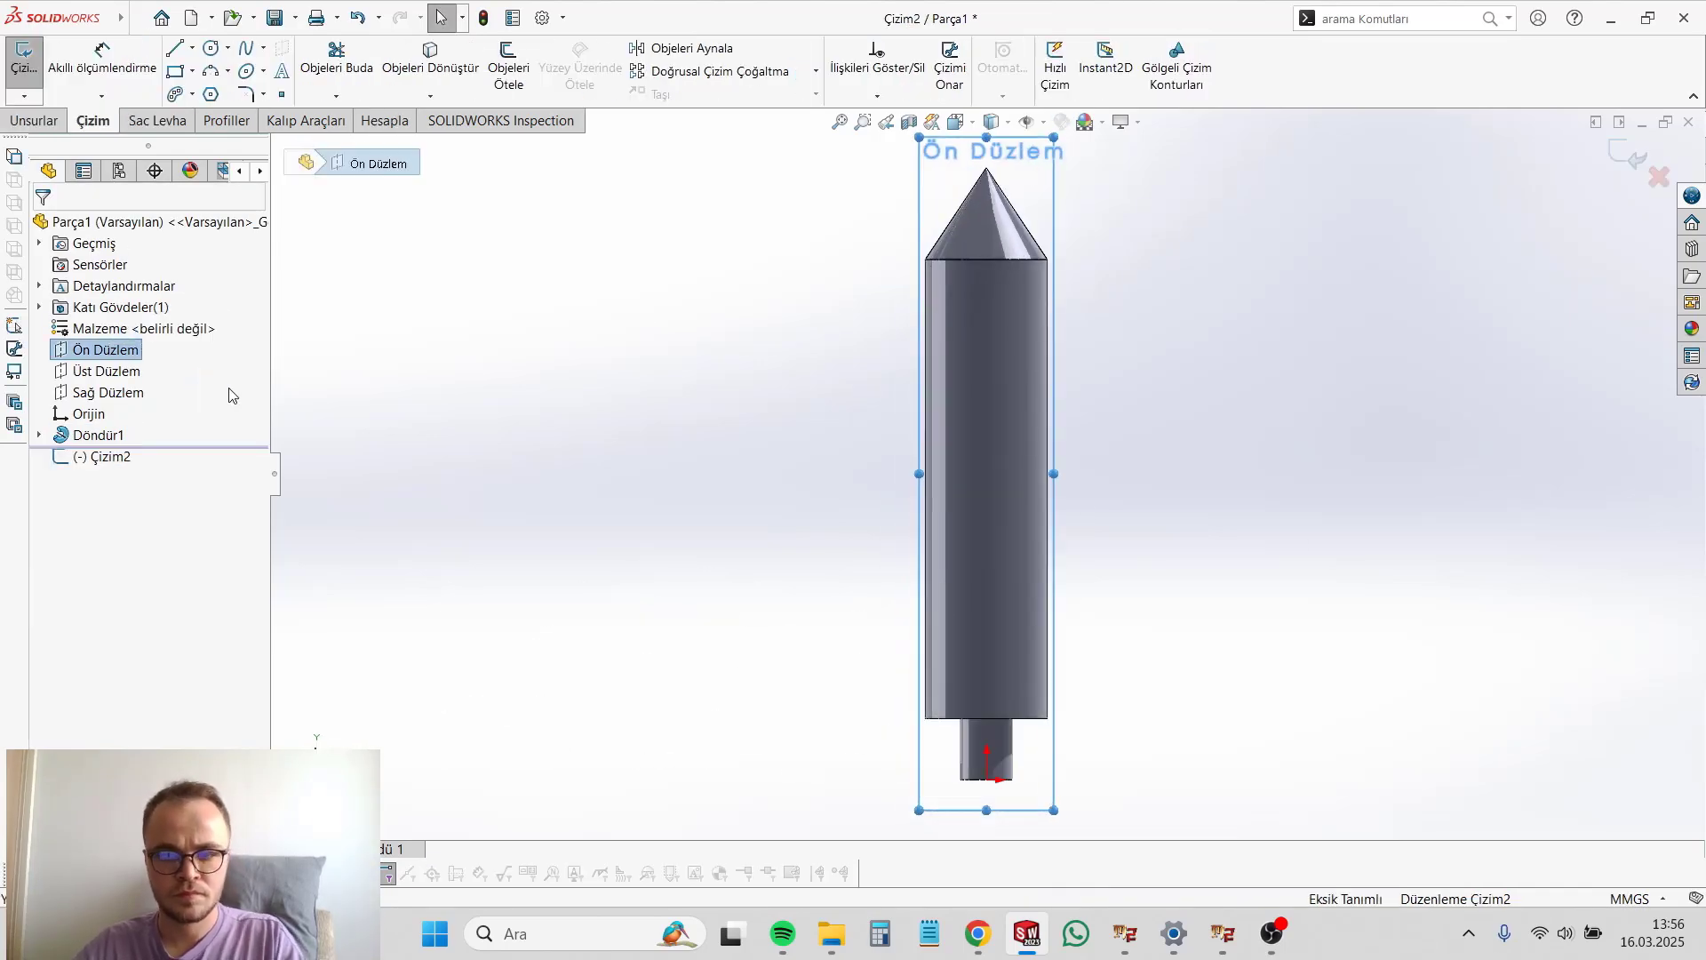
pyautogui.click(176, 72)
pyautogui.click(1048, 506)
pyautogui.click(1038, 590)
pyautogui.click(925, 506)
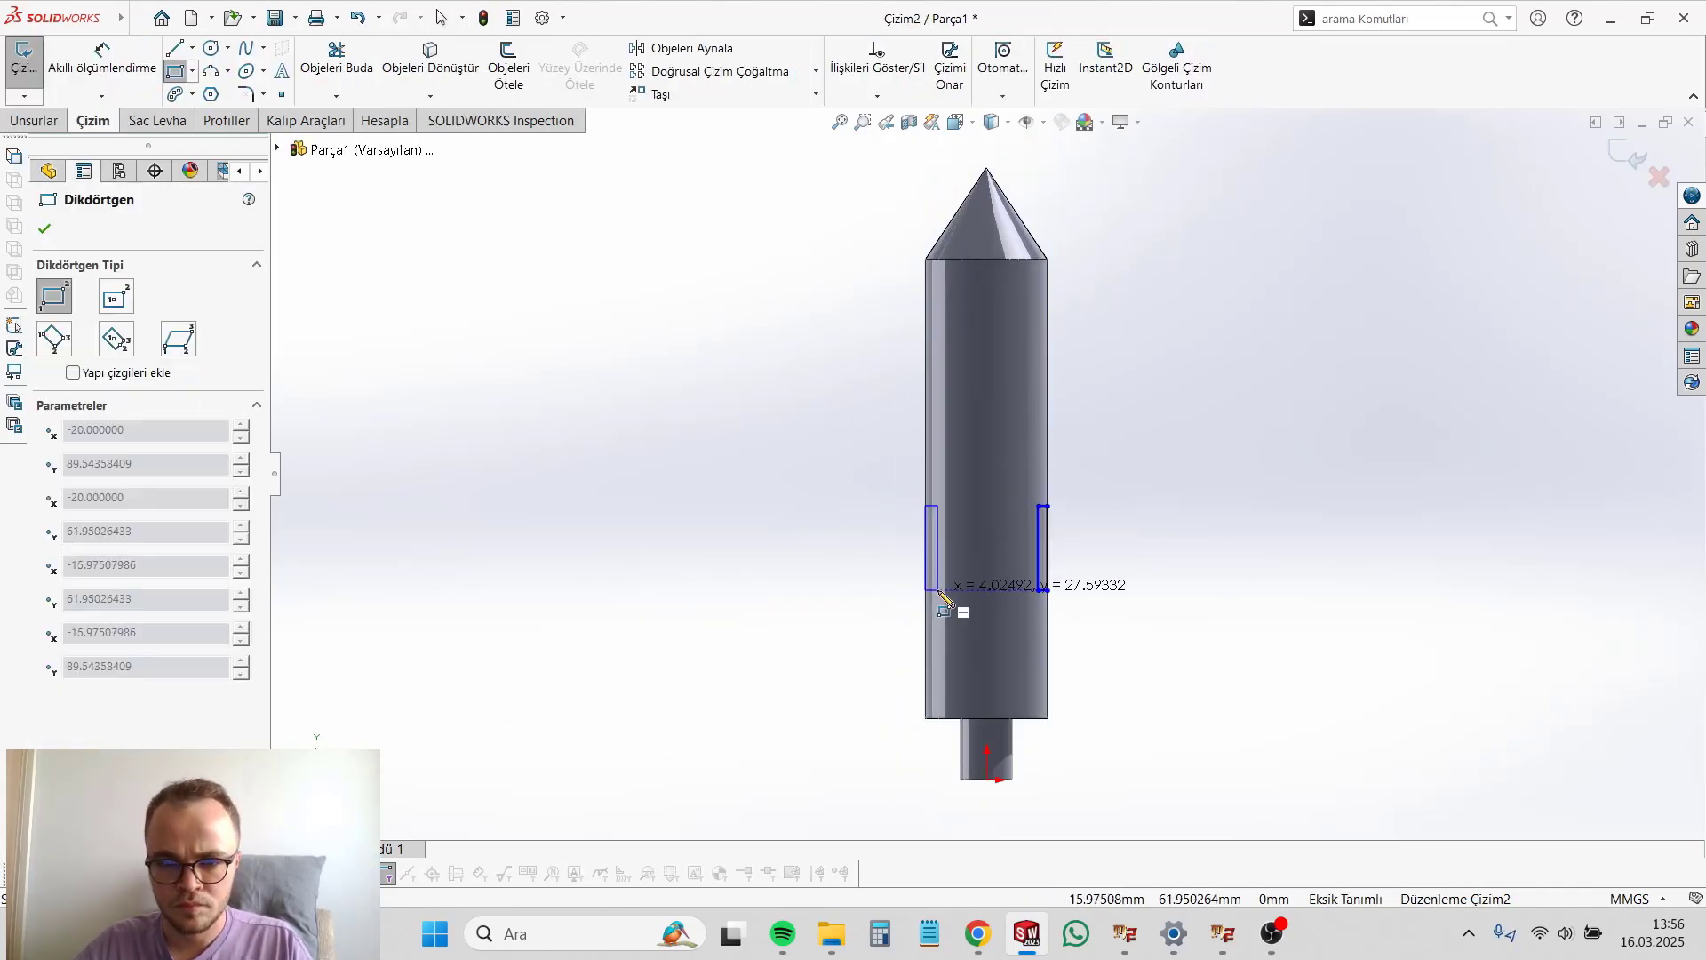
pyautogui.click(937, 590)
# Step: Dimension the widths of both narrow rectangles to 1 mm
pyautogui.click(102, 67)
pyautogui.scroll(-3, 841, 563)
pyautogui.click(996, 610)
pyautogui.click(989, 641)
pyautogui.write('1')
pyautogui.press('Return')
pyautogui.click(1193, 610)
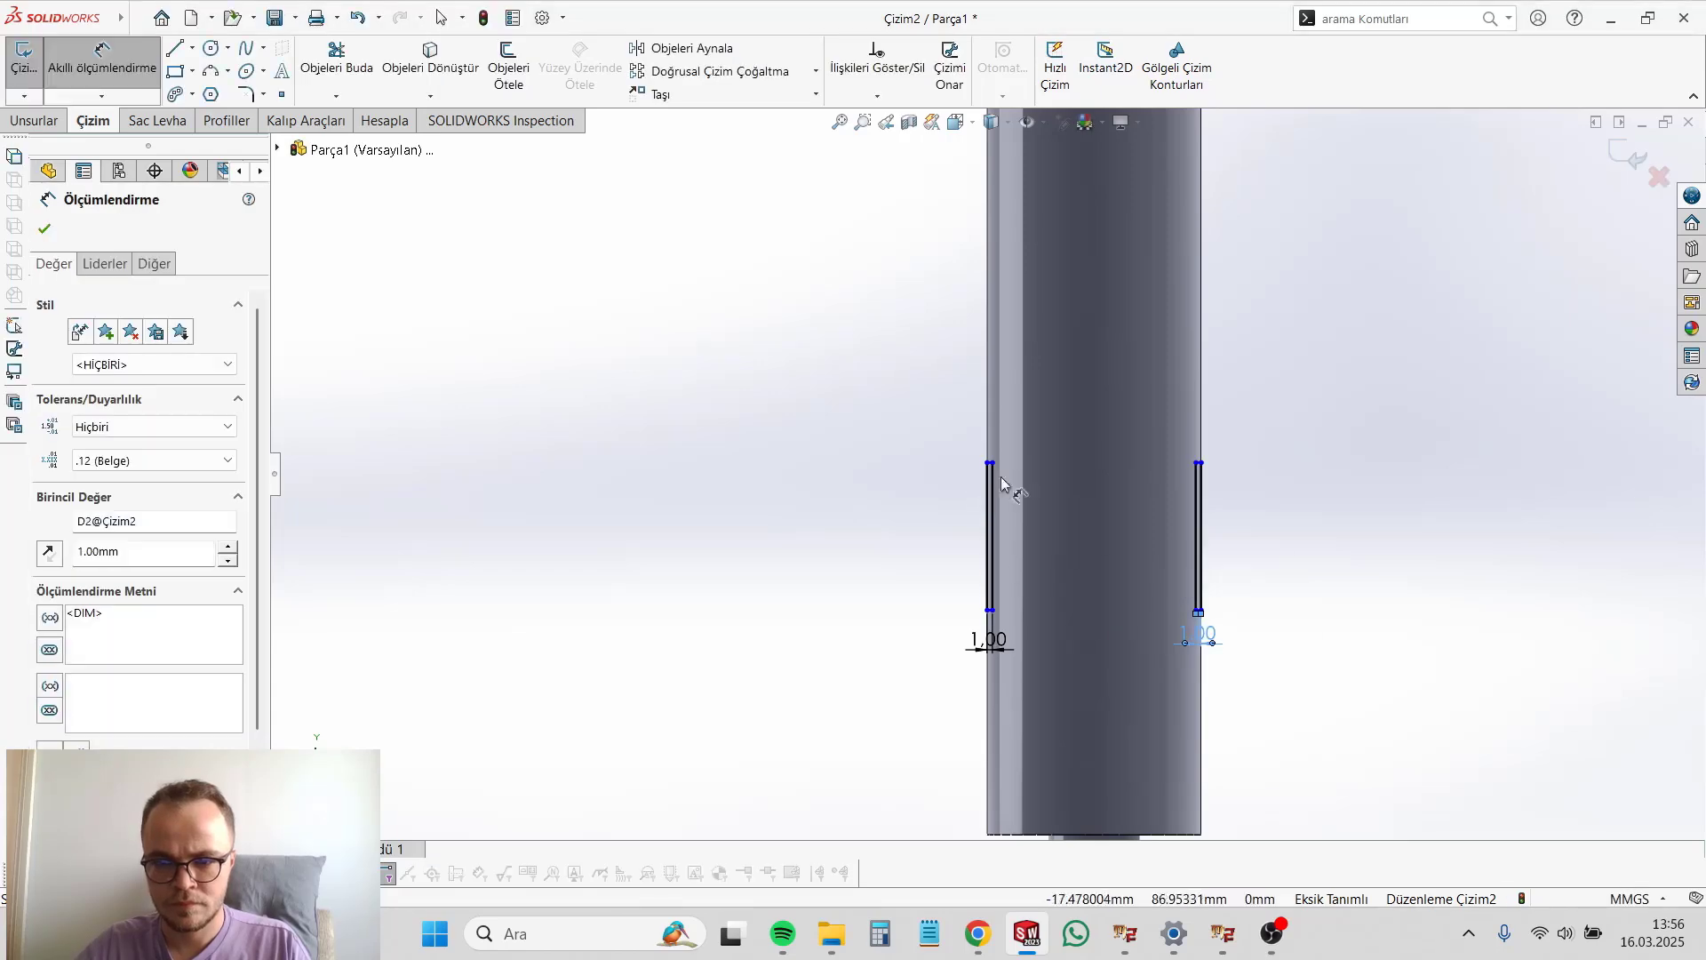
# Step: Dimension the heights of both narrow rectangles to 15 mm
pyautogui.click(992, 494)
pyautogui.click(938, 573)
pyautogui.write('15')
pyautogui.press('Return')
pyautogui.click(1197, 563)
pyautogui.click(1262, 579)
pyautogui.write('15')
pyautogui.press('Return')
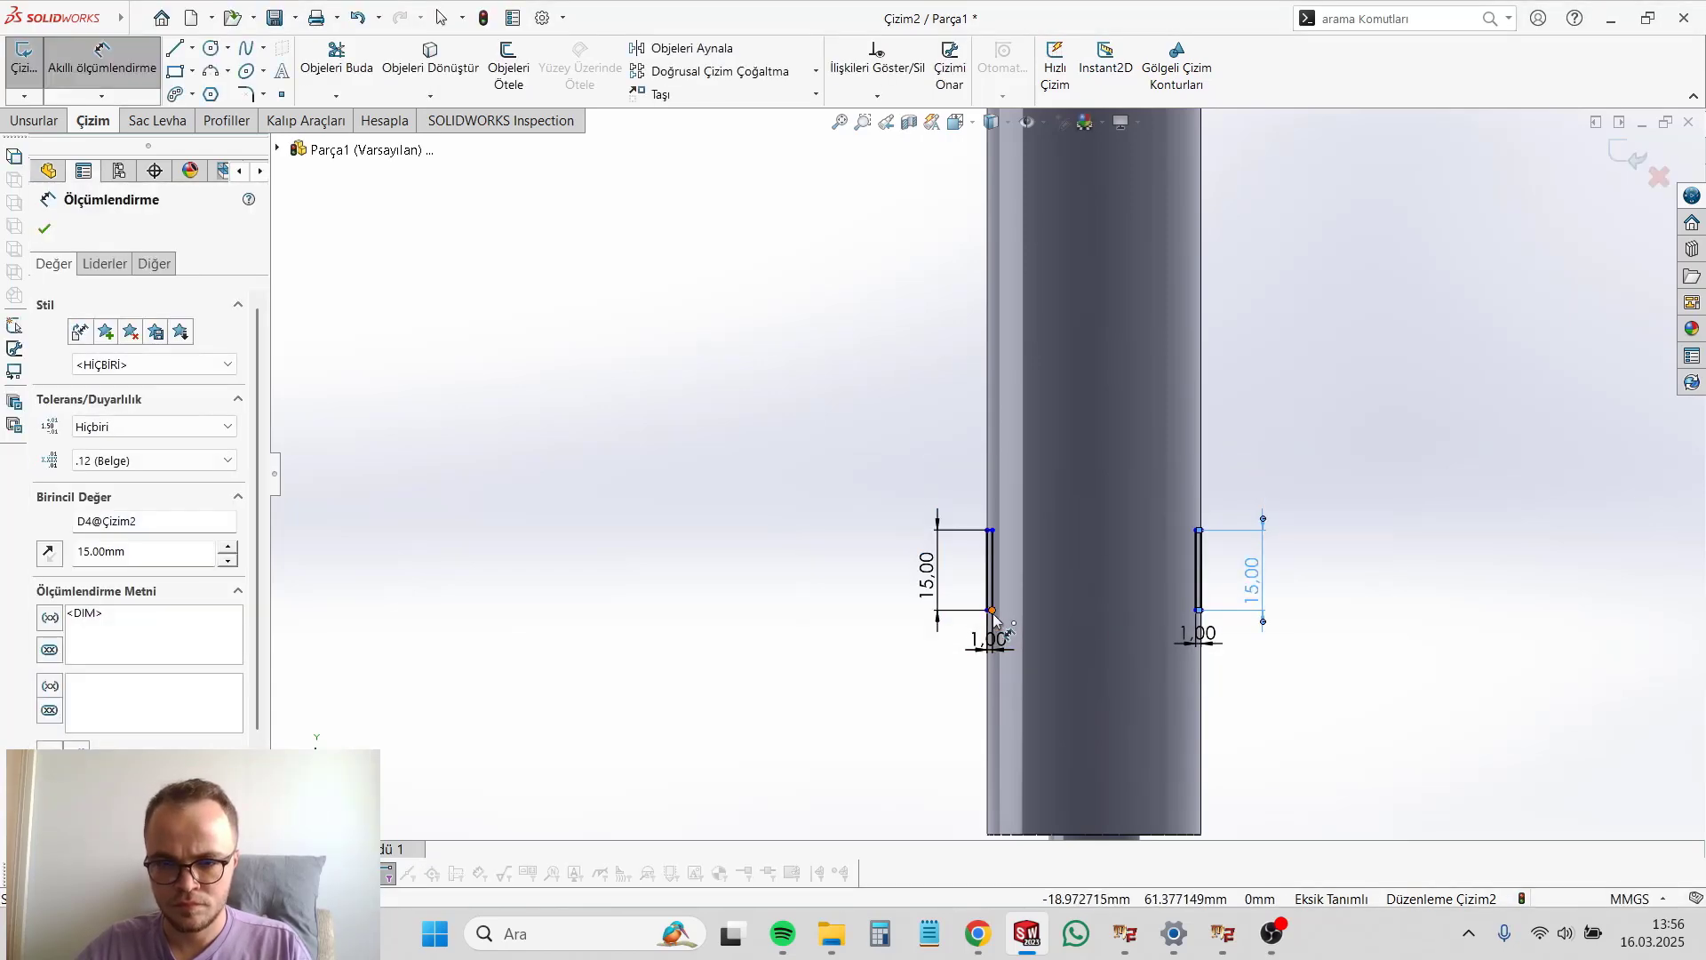
# Step: Set the first rectangle's lower corner 40 mm above the main body's lower edge
pyautogui.click(992, 611)
pyautogui.scroll(3, 993, 613)
pyautogui.click(999, 640)
pyautogui.click(951, 573)
pyautogui.write('40')
pyautogui.press('Return')
pyautogui.scroll(-7, 1137, 518)
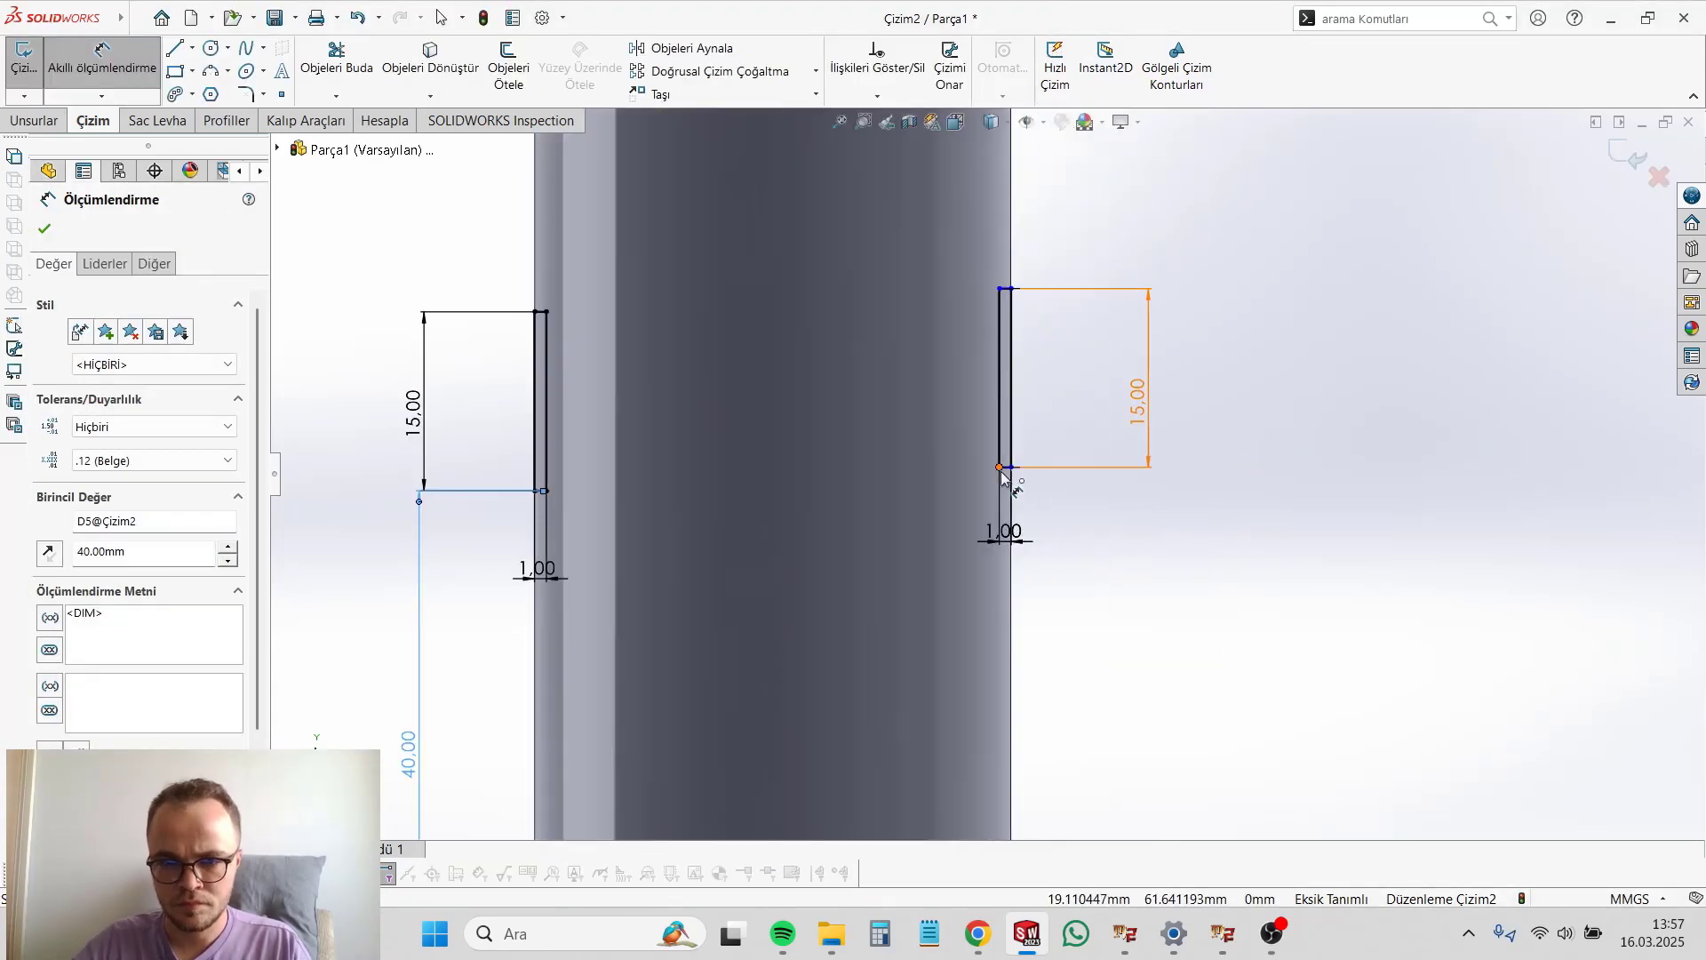
# Step: Set the second rectangle's lower corner 40 mm above the main body's lower edge
pyautogui.click(1001, 470)
pyautogui.scroll(4, 1000, 476)
pyautogui.click(1086, 665)
pyautogui.write('40')
pyautogui.press('Return')
# Step: Cut-extrude both narrow rectangles through all in both directions to form two opposite flats on the body
pyautogui.click(36, 121)
pyautogui.click(397, 71)
pyautogui.click(180, 352)
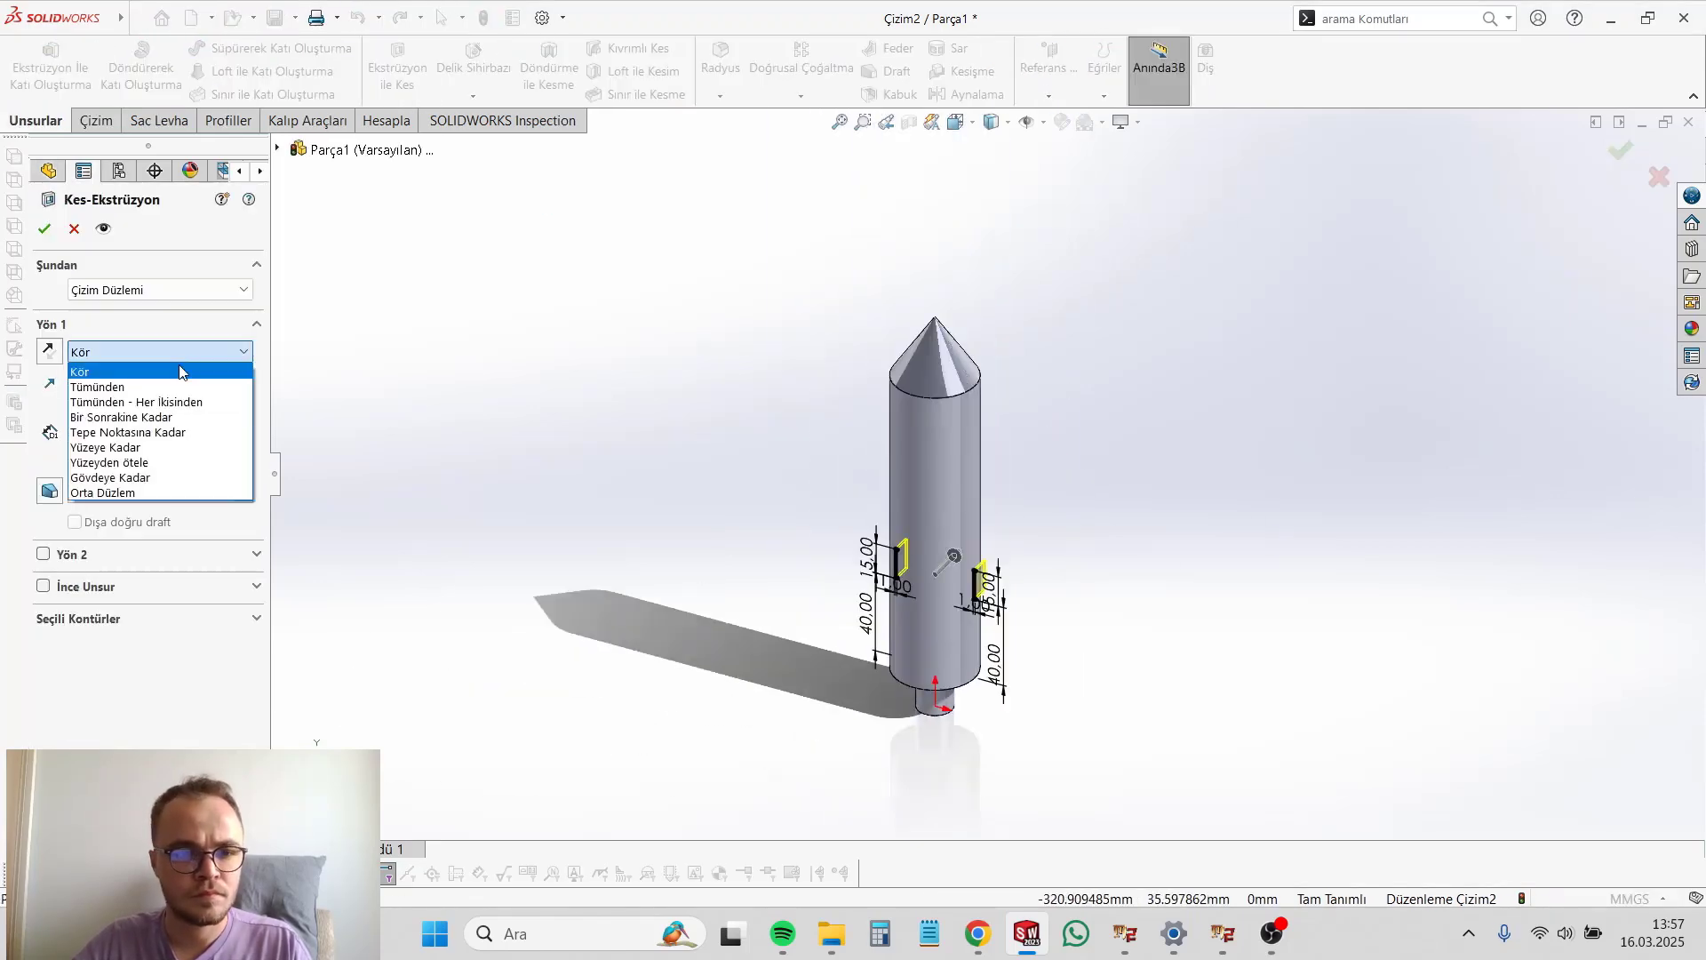
pyautogui.click(136, 402)
pyautogui.press('Return')
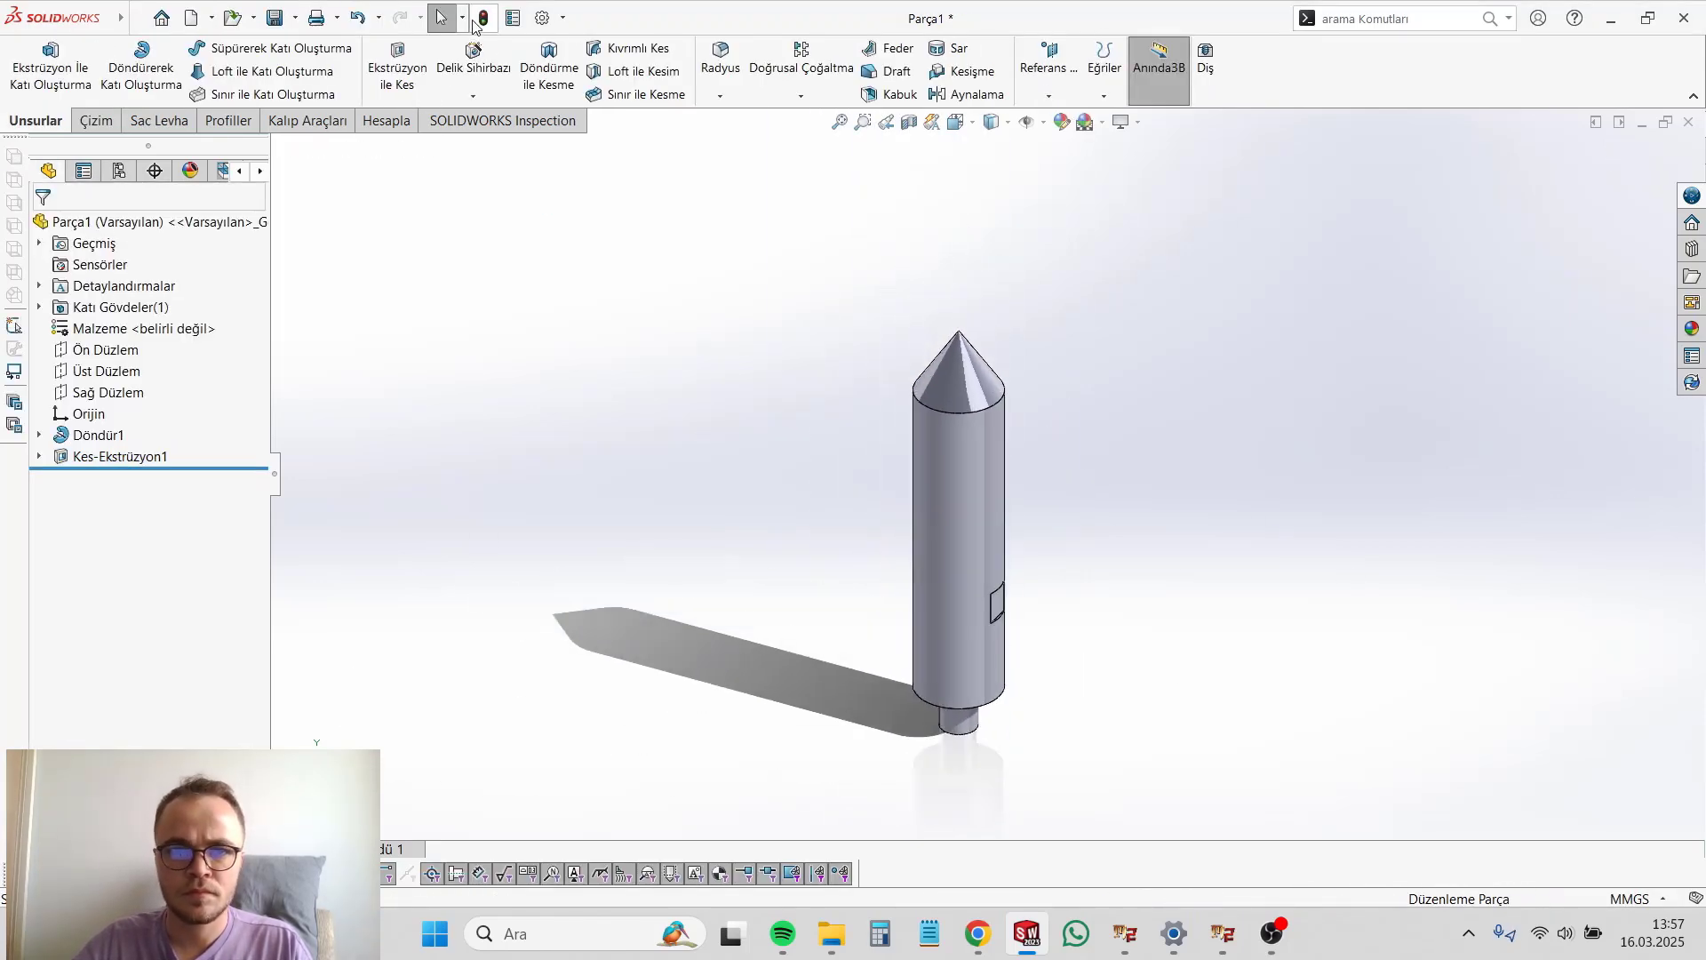
# Step: Save the part to the desktop as Mil Cnc Torna
pyautogui.click(275, 17)
pyautogui.write('Mil Cnc To')
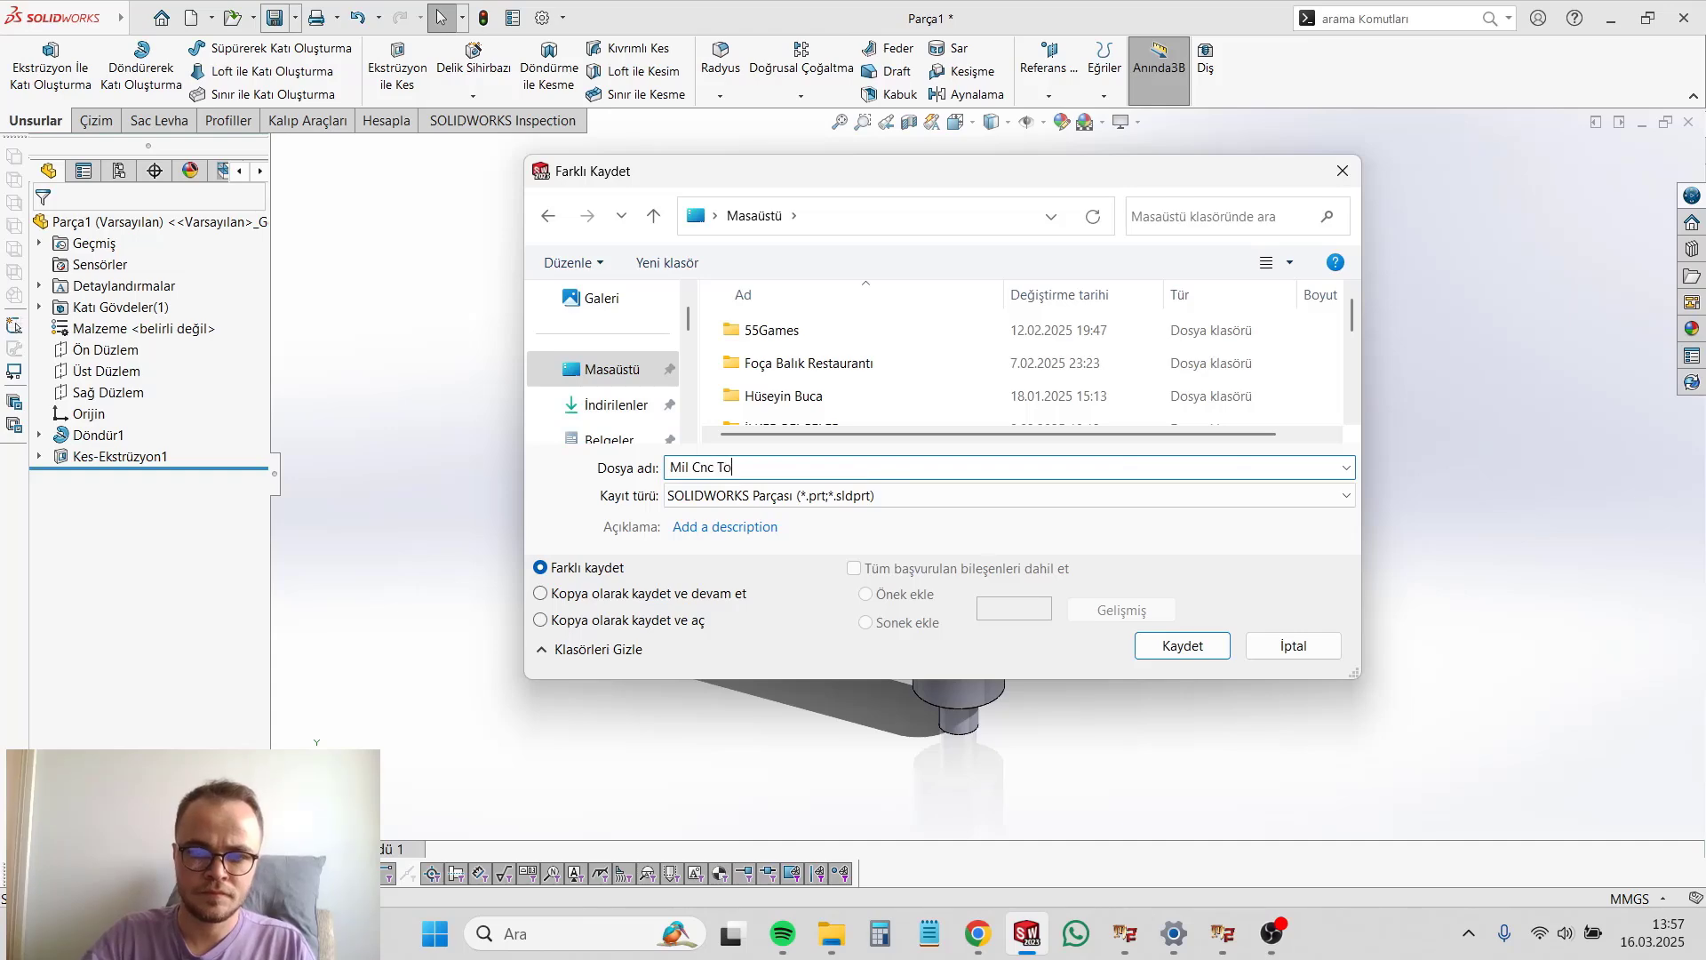
pyautogui.write('rna')
pyautogui.press('Return')
# Step: Create a new drawing sheet from the saved part by inserting its model view
pyautogui.click(193, 25)
pyautogui.click(731, 690)
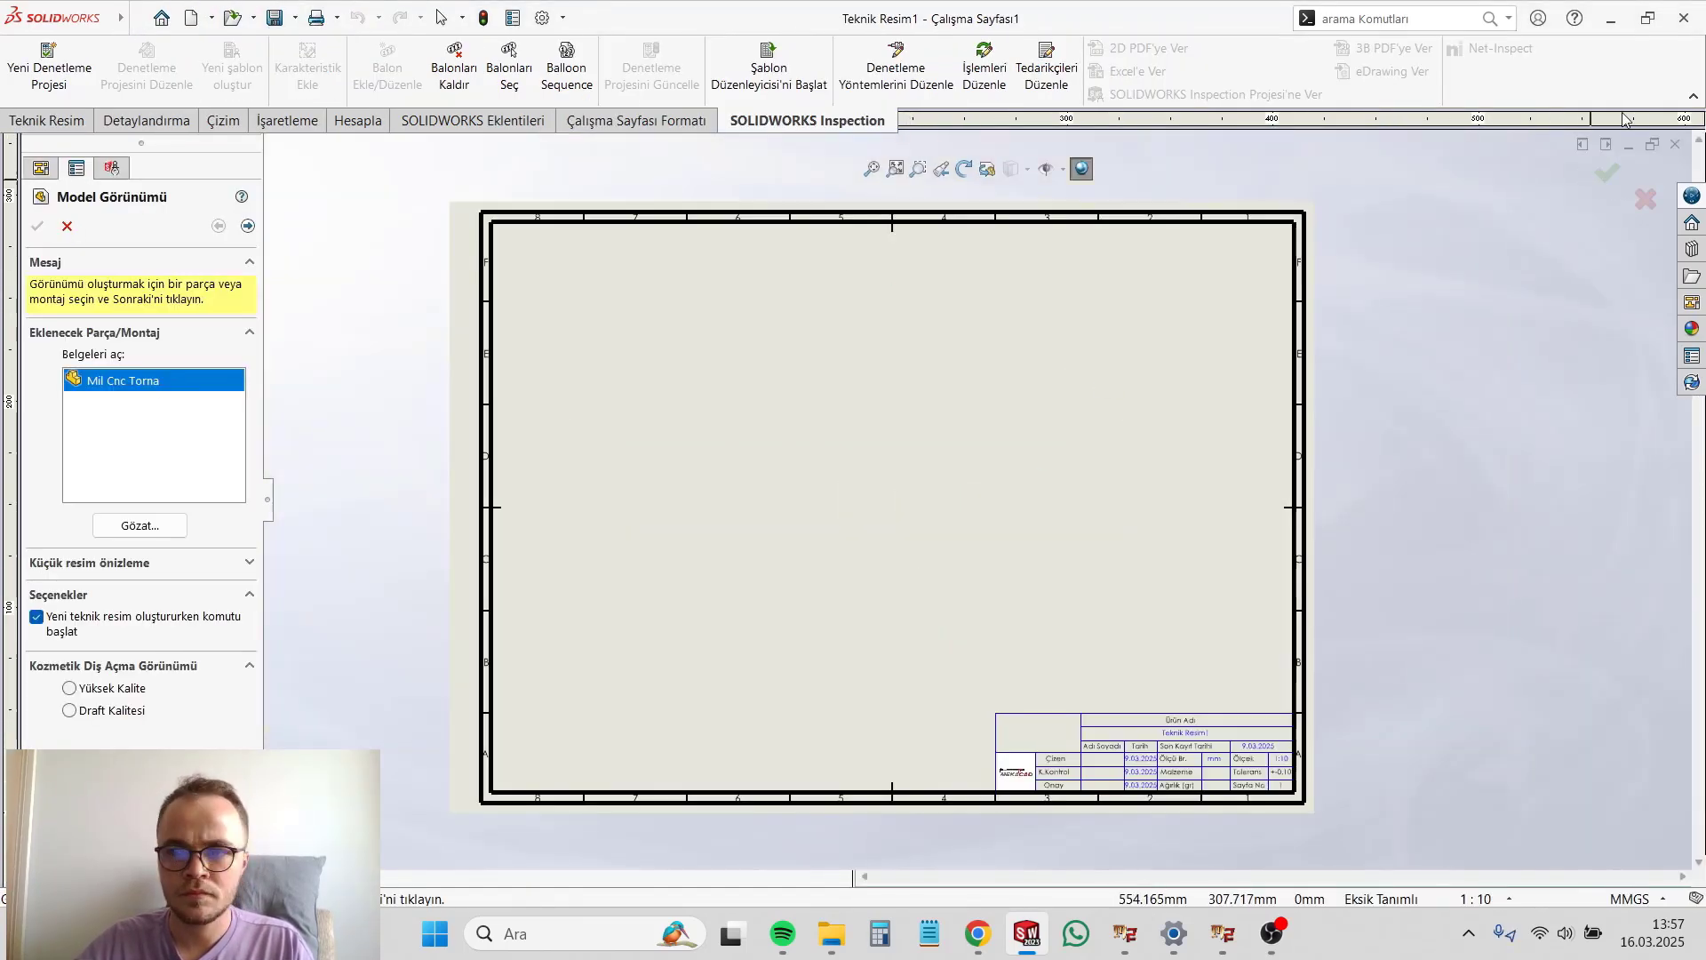
pyautogui.click(695, 400)
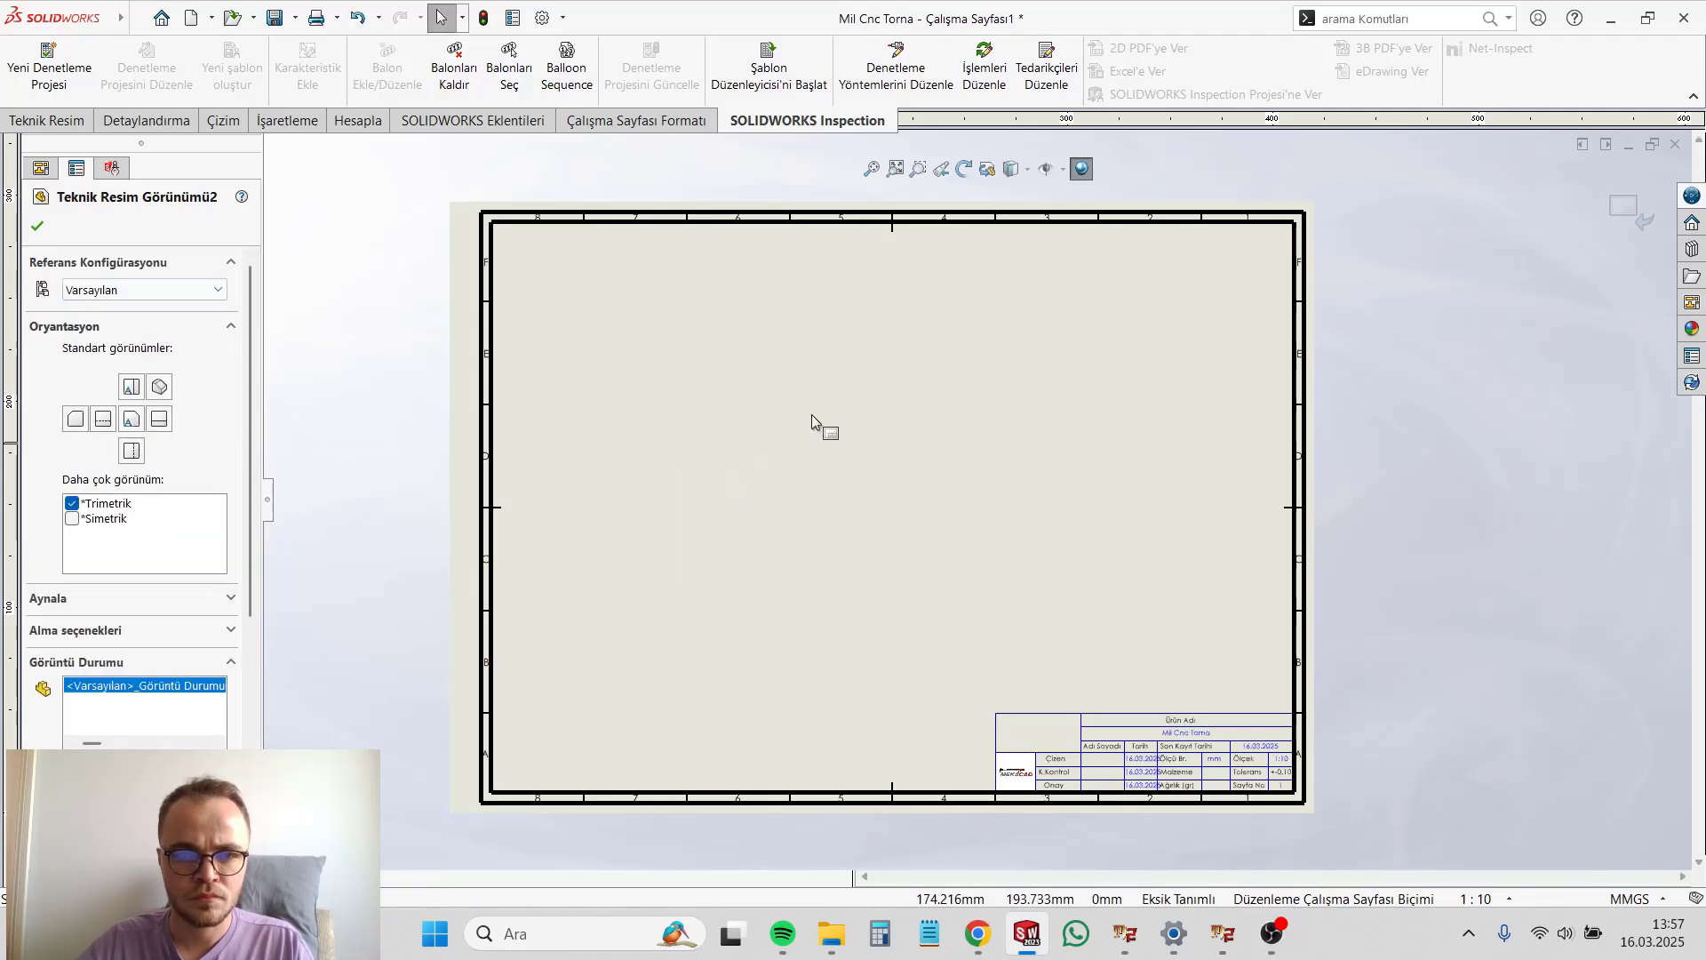
pyautogui.click(50, 229)
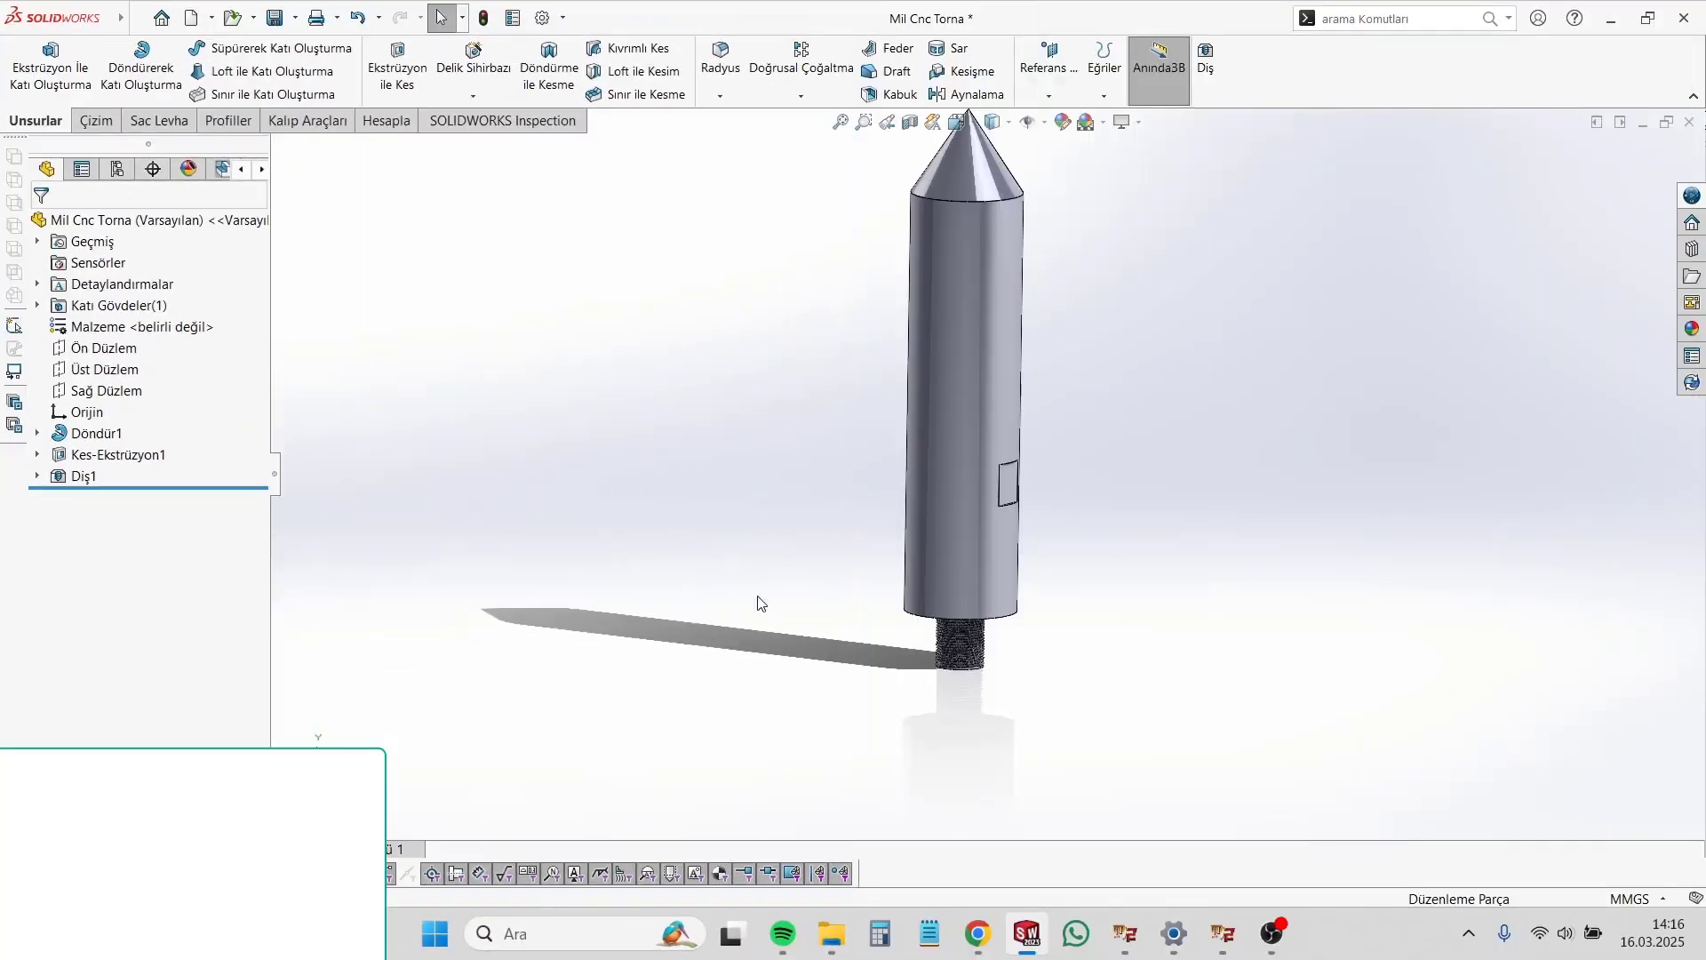
# Step: Examine the whole shaft from several angles, including its conical tip and the threaded stub
pyautogui.scroll(-3, 1018, 659)
pyautogui.moveTo(1020, 530); pyautogui.dragTo(1002, 568, button='middle')
pyautogui.scroll(4, 1001, 567)
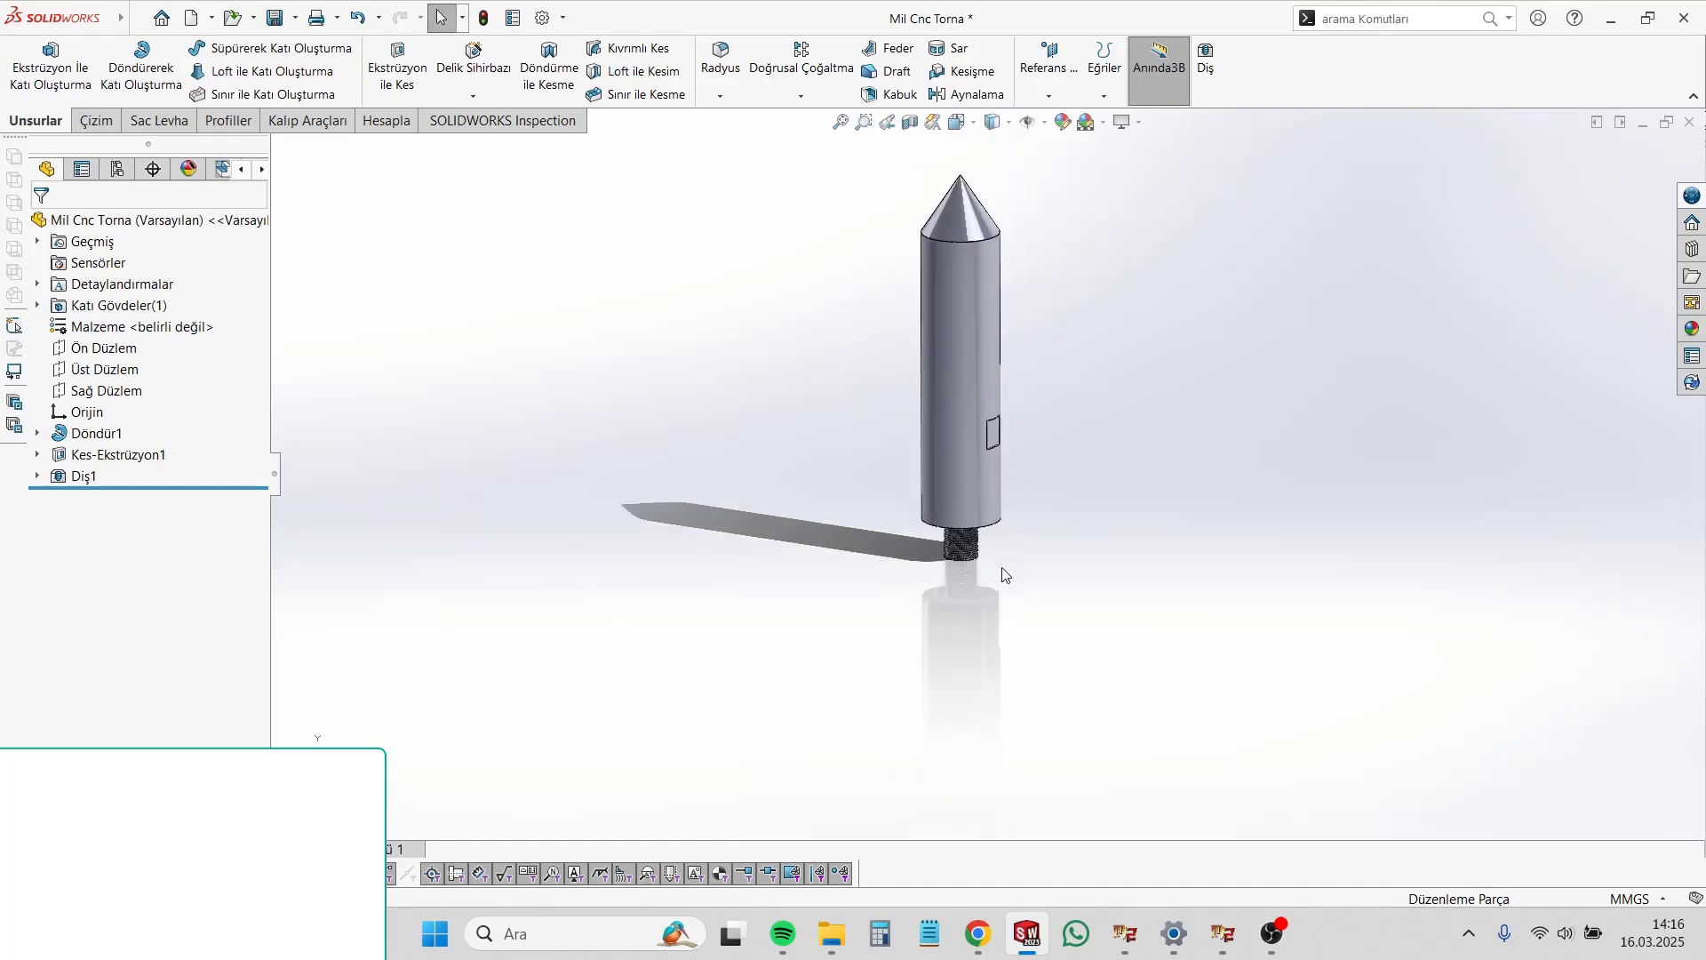
pyautogui.scroll(-3, 995, 297)
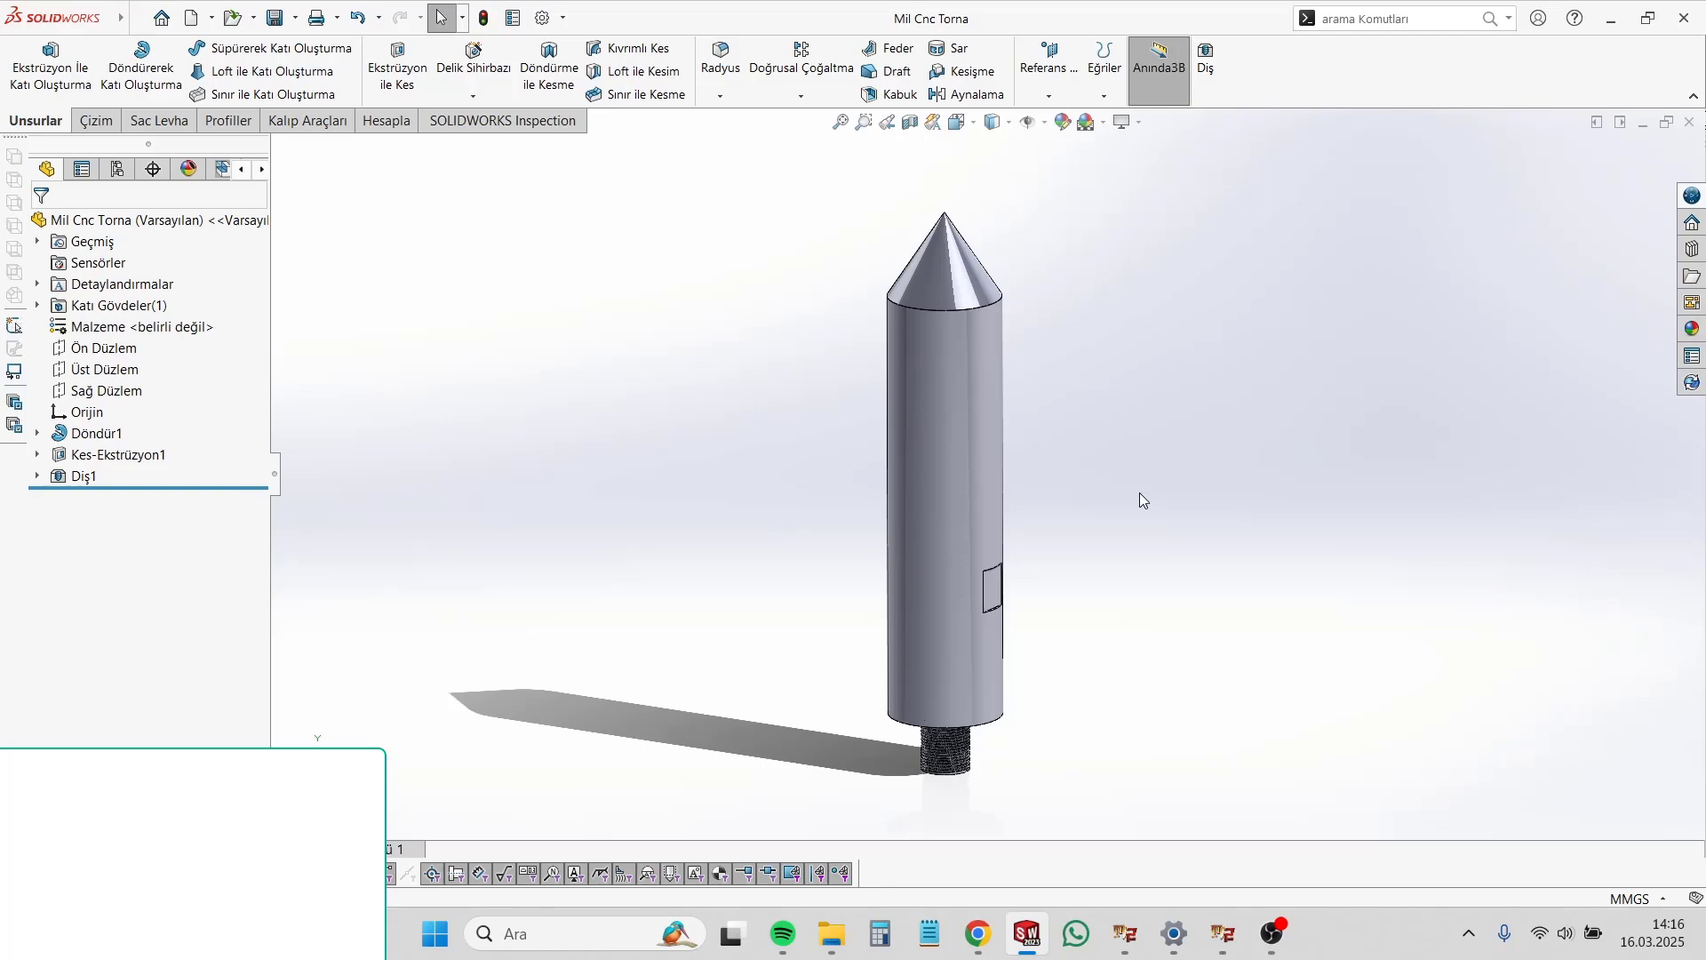
pyautogui.moveTo(1093, 617); pyautogui.dragTo(1100, 541, button='middle')
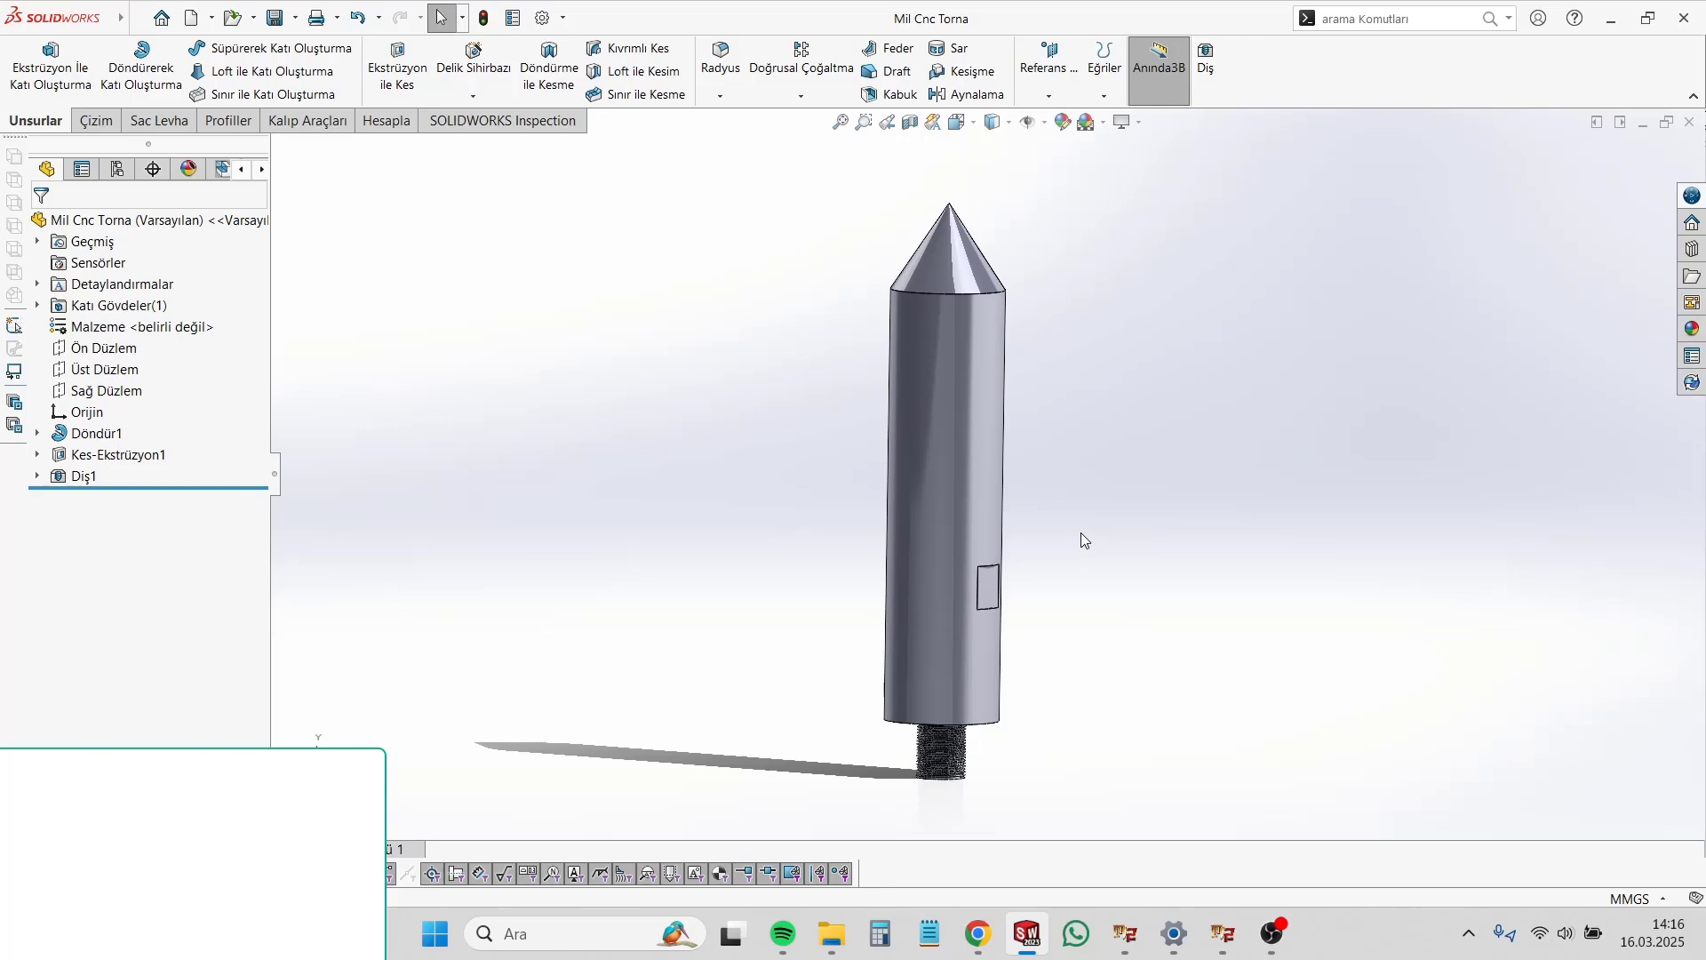
pyautogui.moveTo(1038, 498); pyautogui.dragTo(1099, 516, button='middle')
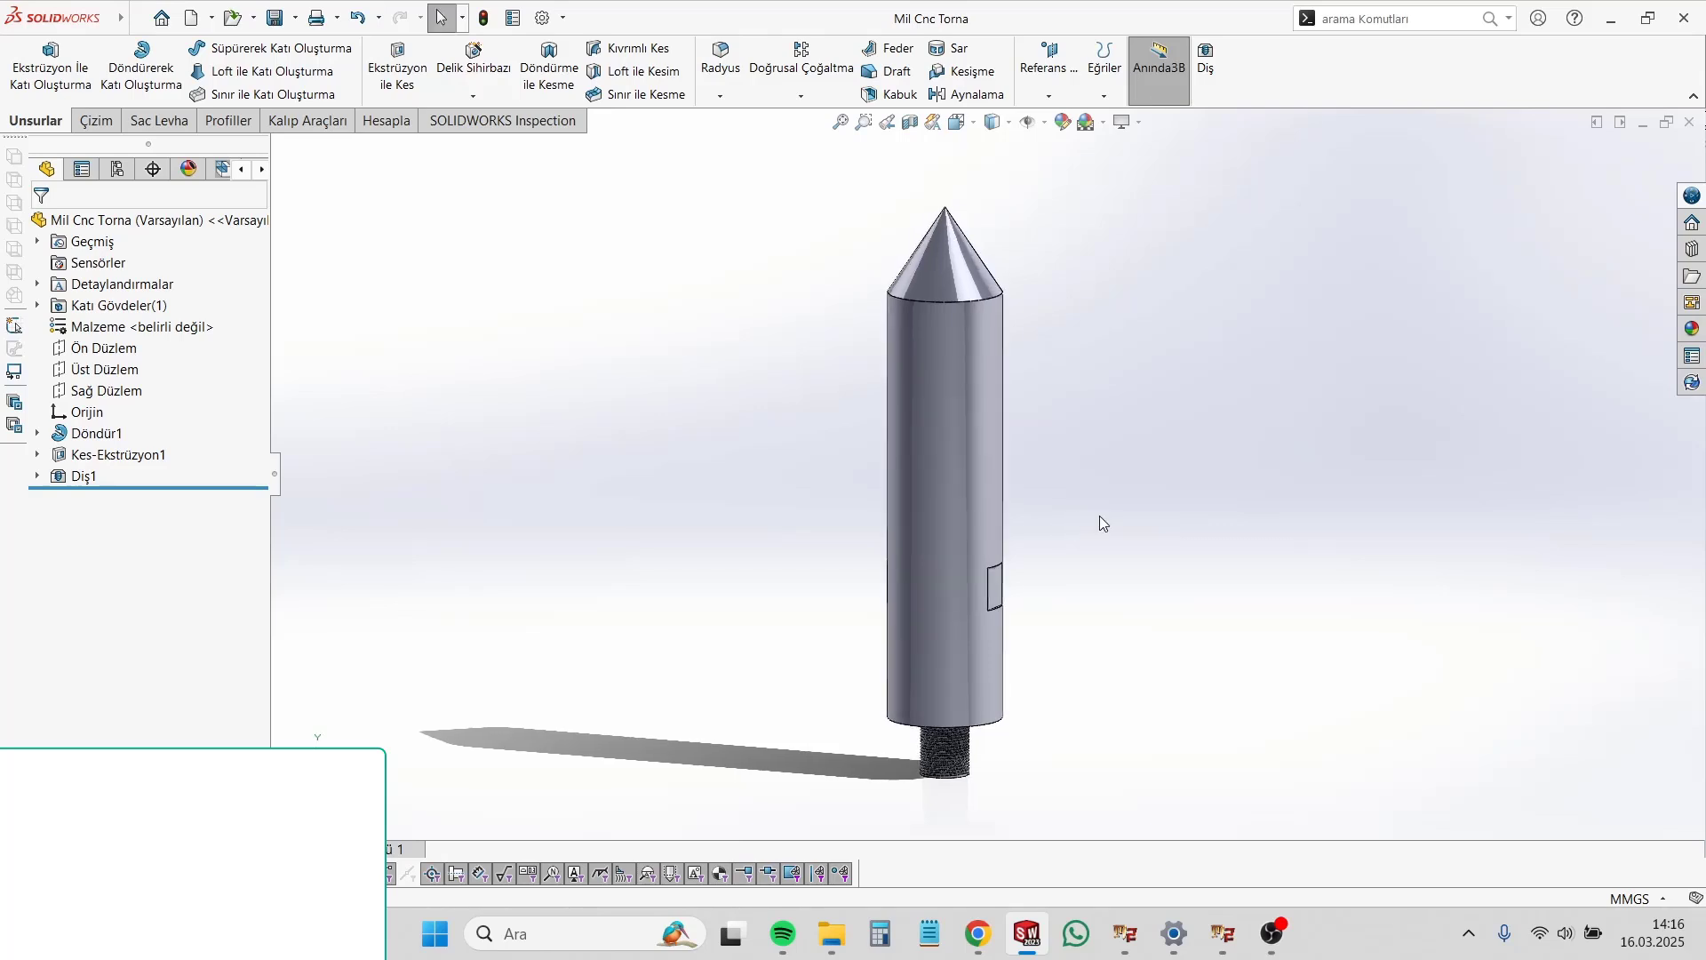
pyautogui.moveTo(1100, 515); pyautogui.dragTo(1174, 545, button='middle')
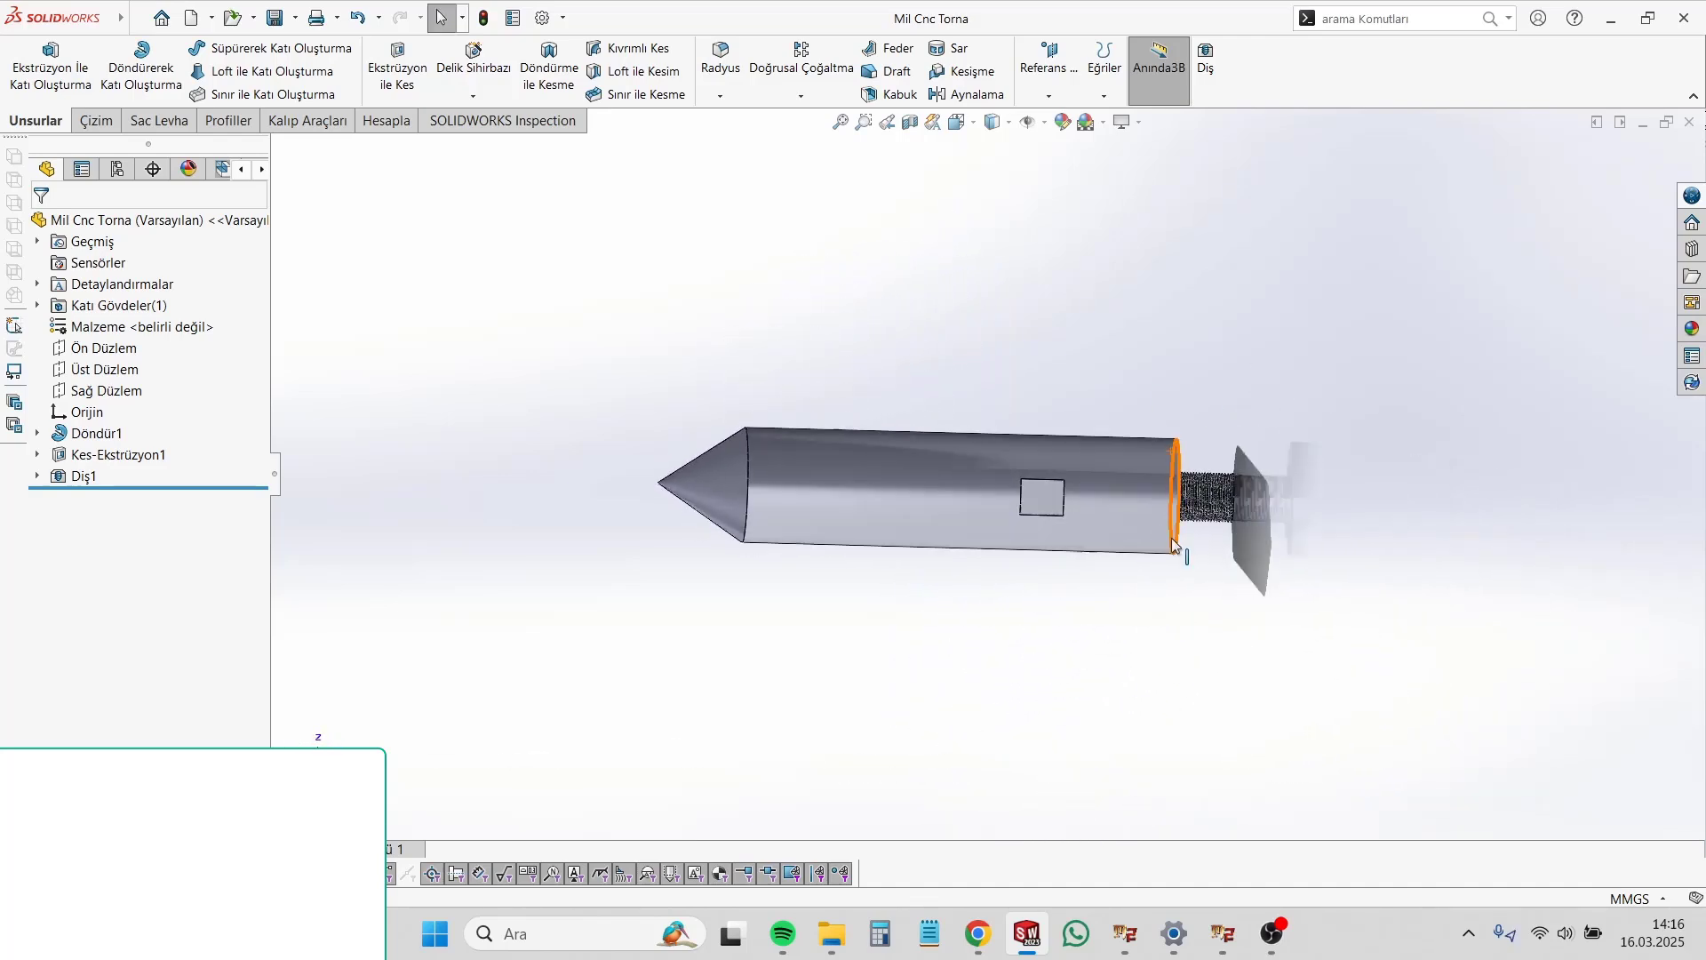
pyautogui.moveTo(991, 440); pyautogui.dragTo(945, 500, button='middle')
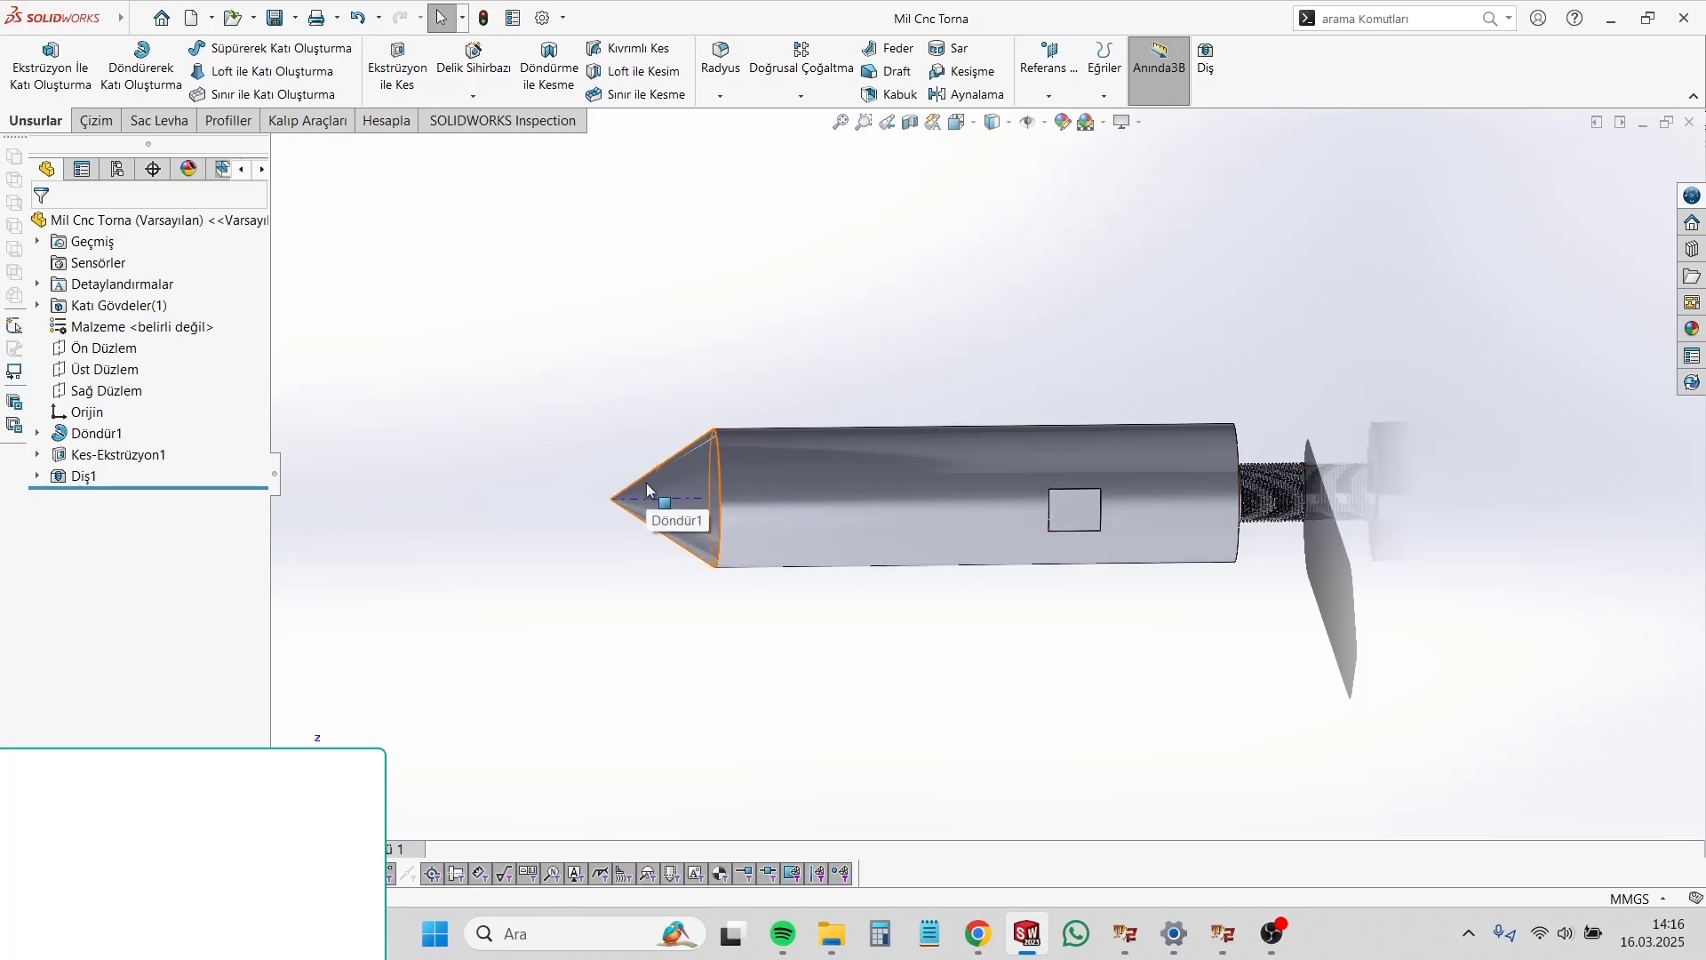
pyautogui.moveTo(993, 657); pyautogui.dragTo(1072, 789, button='middle')
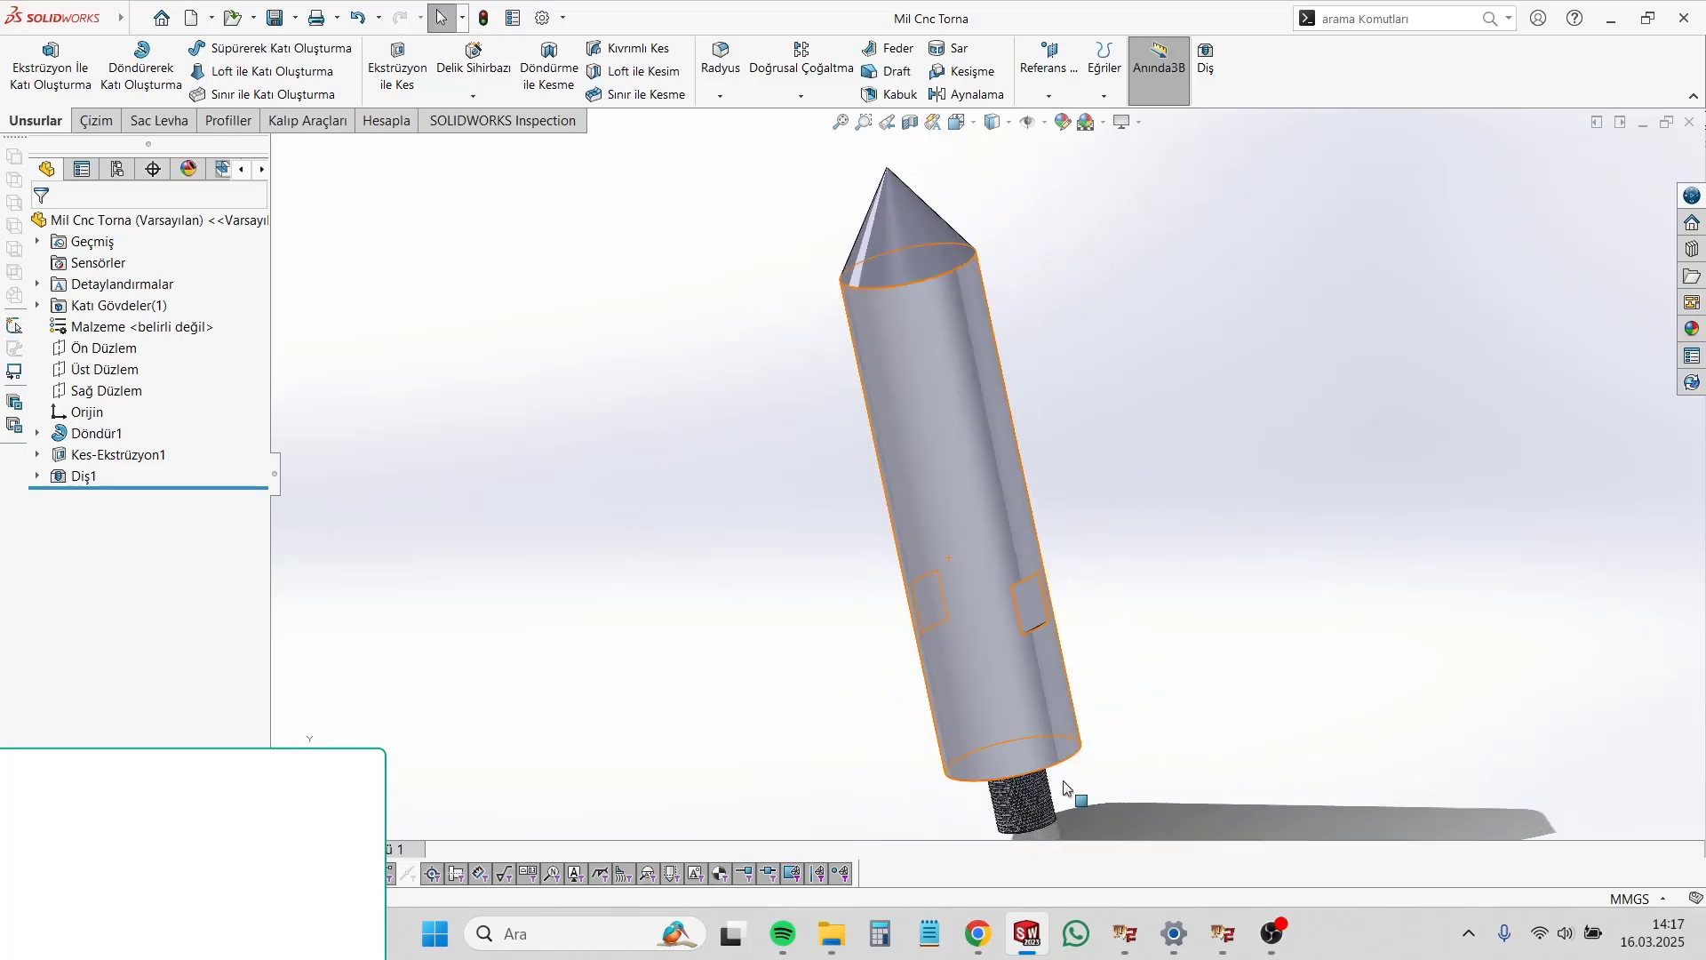
# Step: Examine the milled flats on the lower body and the threaded stub up close
pyautogui.scroll(-3, 1048, 653)
pyautogui.moveTo(1029, 523); pyautogui.dragTo(954, 556, button='middle')
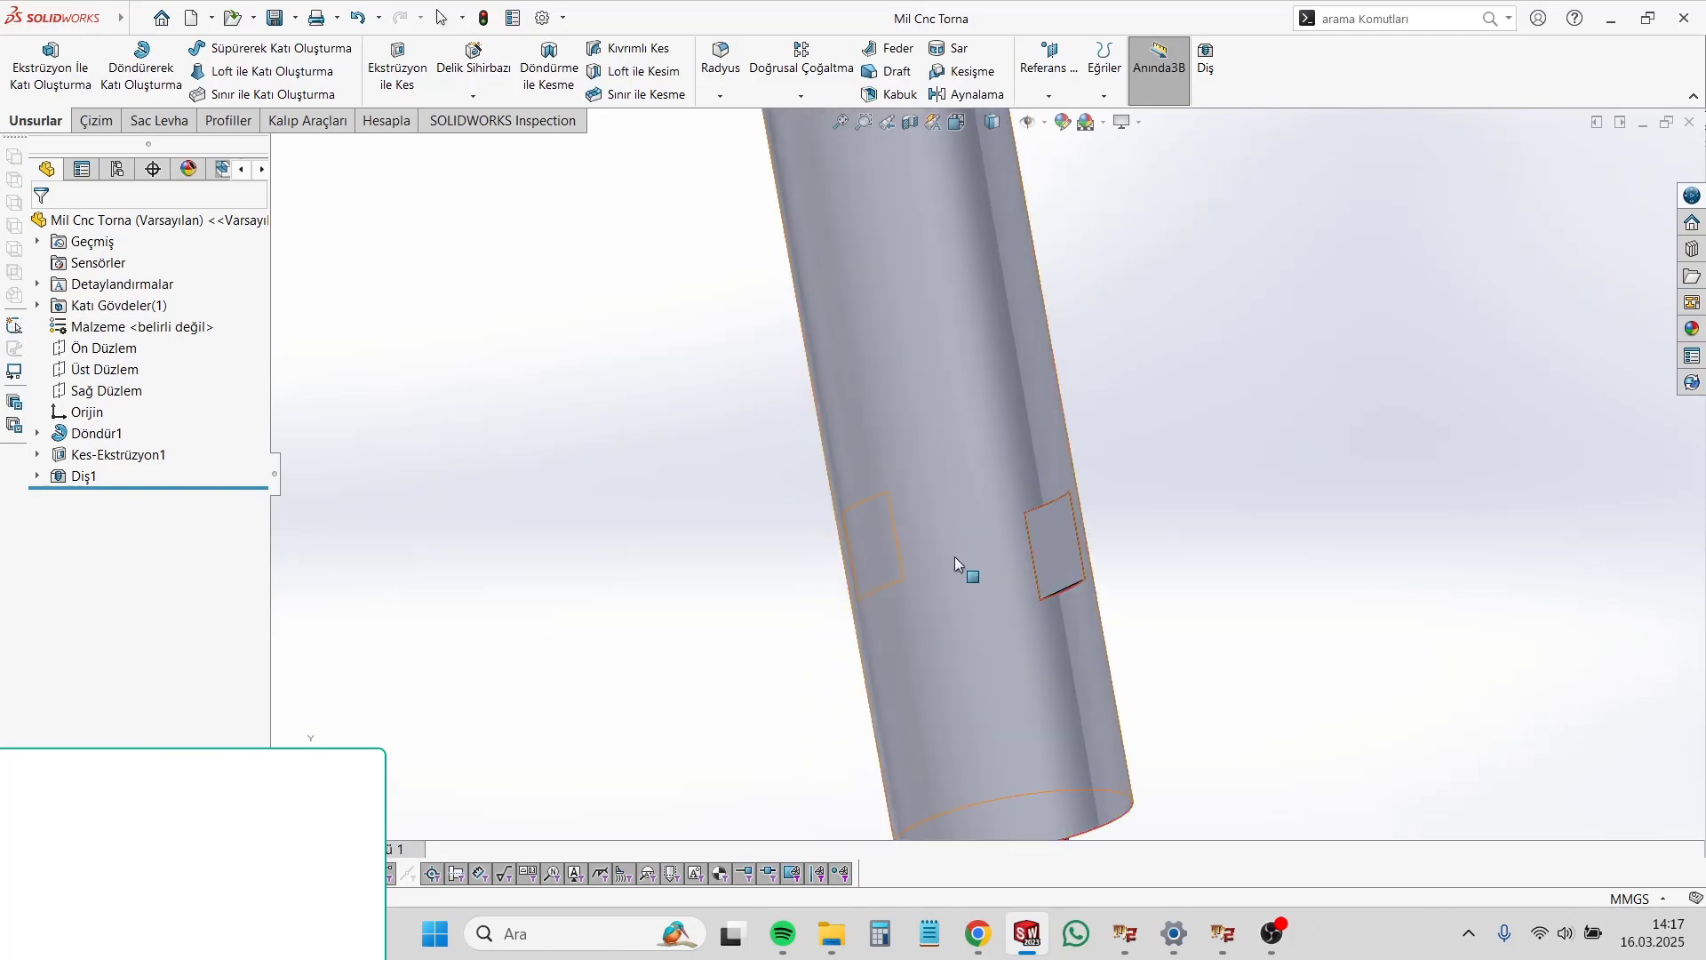
pyautogui.scroll(5, 1000, 520)
pyautogui.scroll(-3, 996, 517)
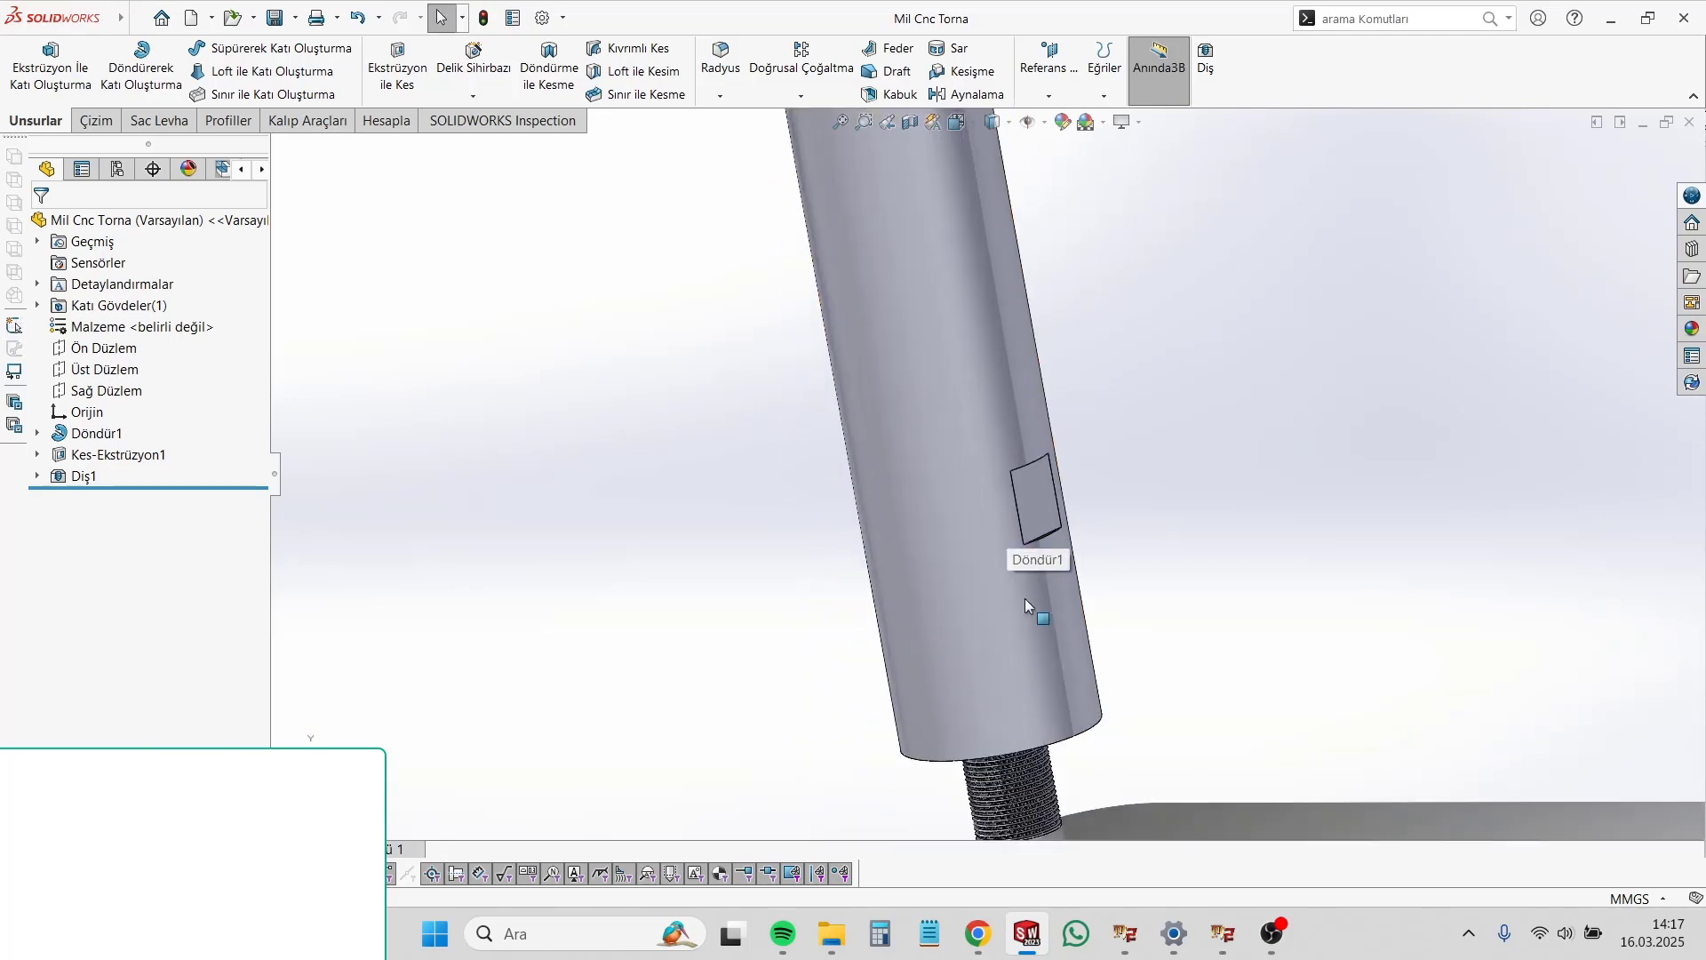
pyautogui.scroll(2, 1012, 579)
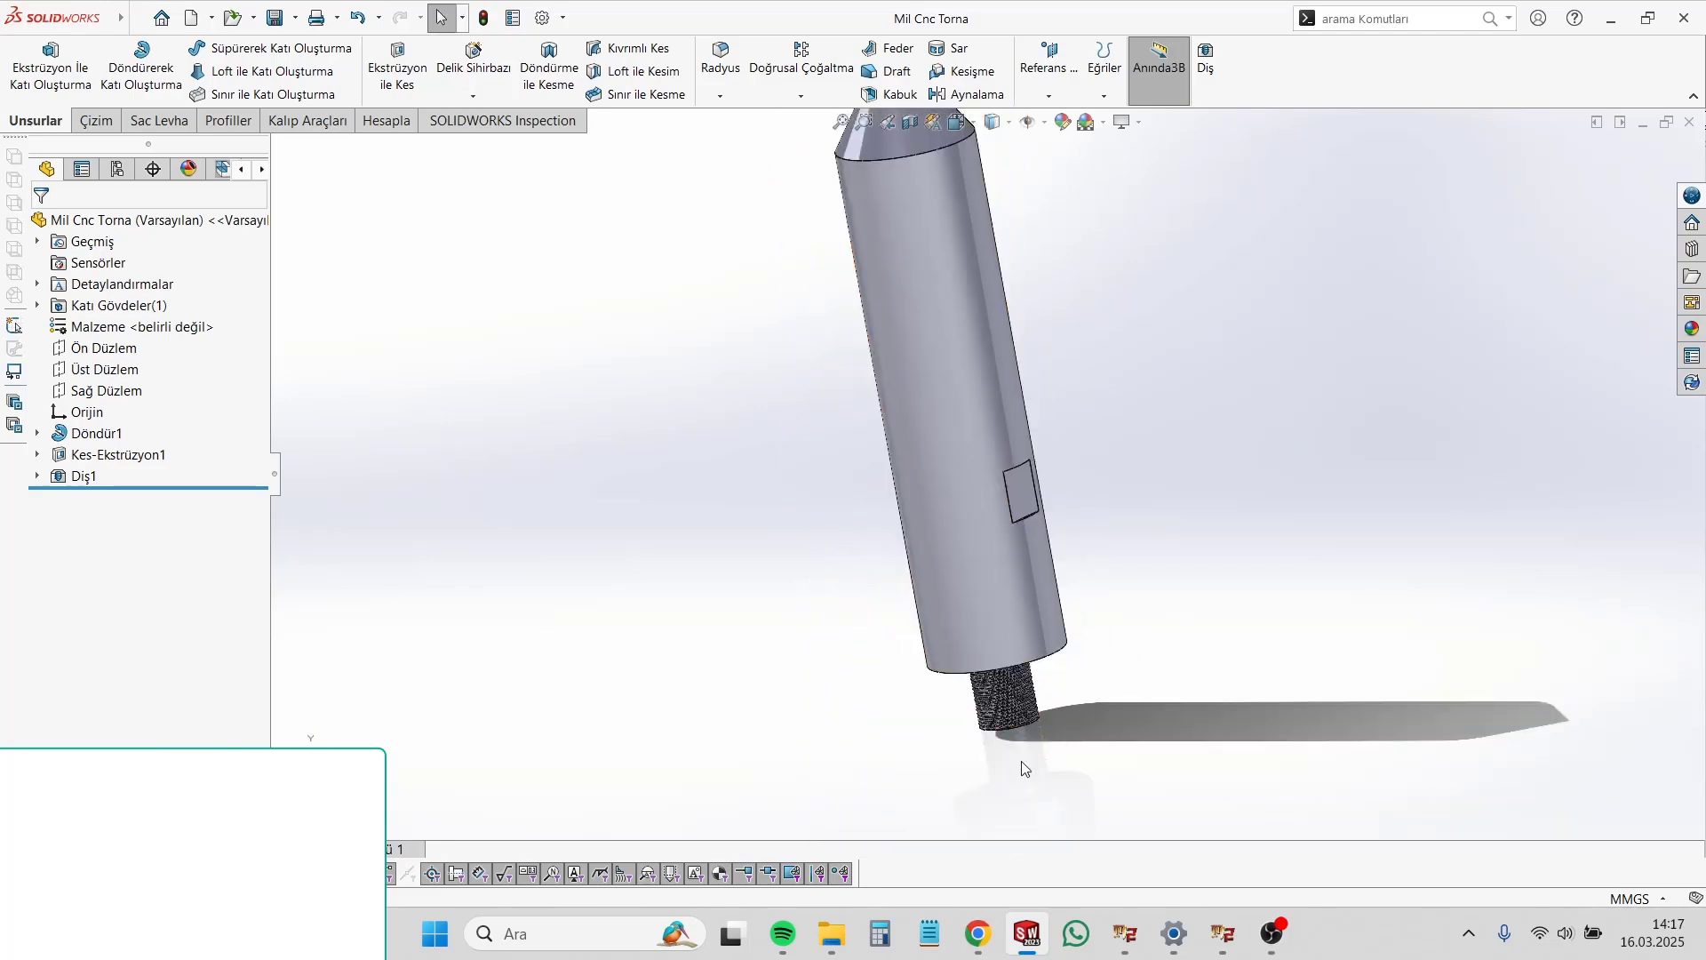
pyautogui.scroll(-2, 1058, 702)
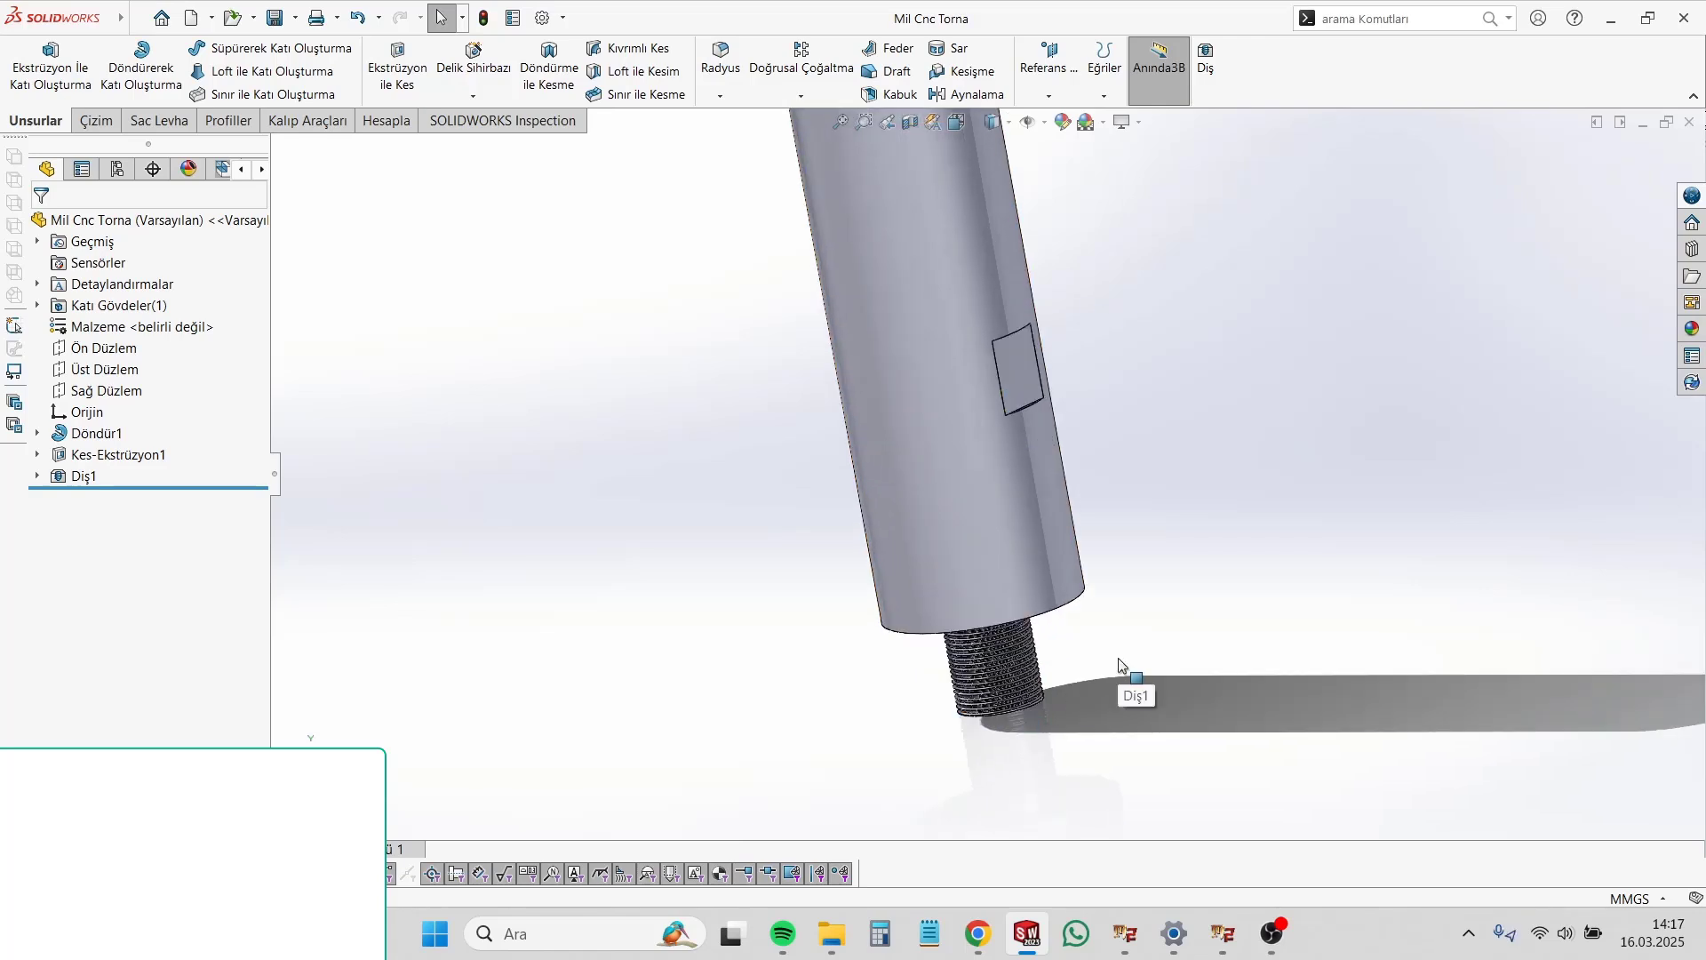
pyautogui.scroll(2, 1010, 679)
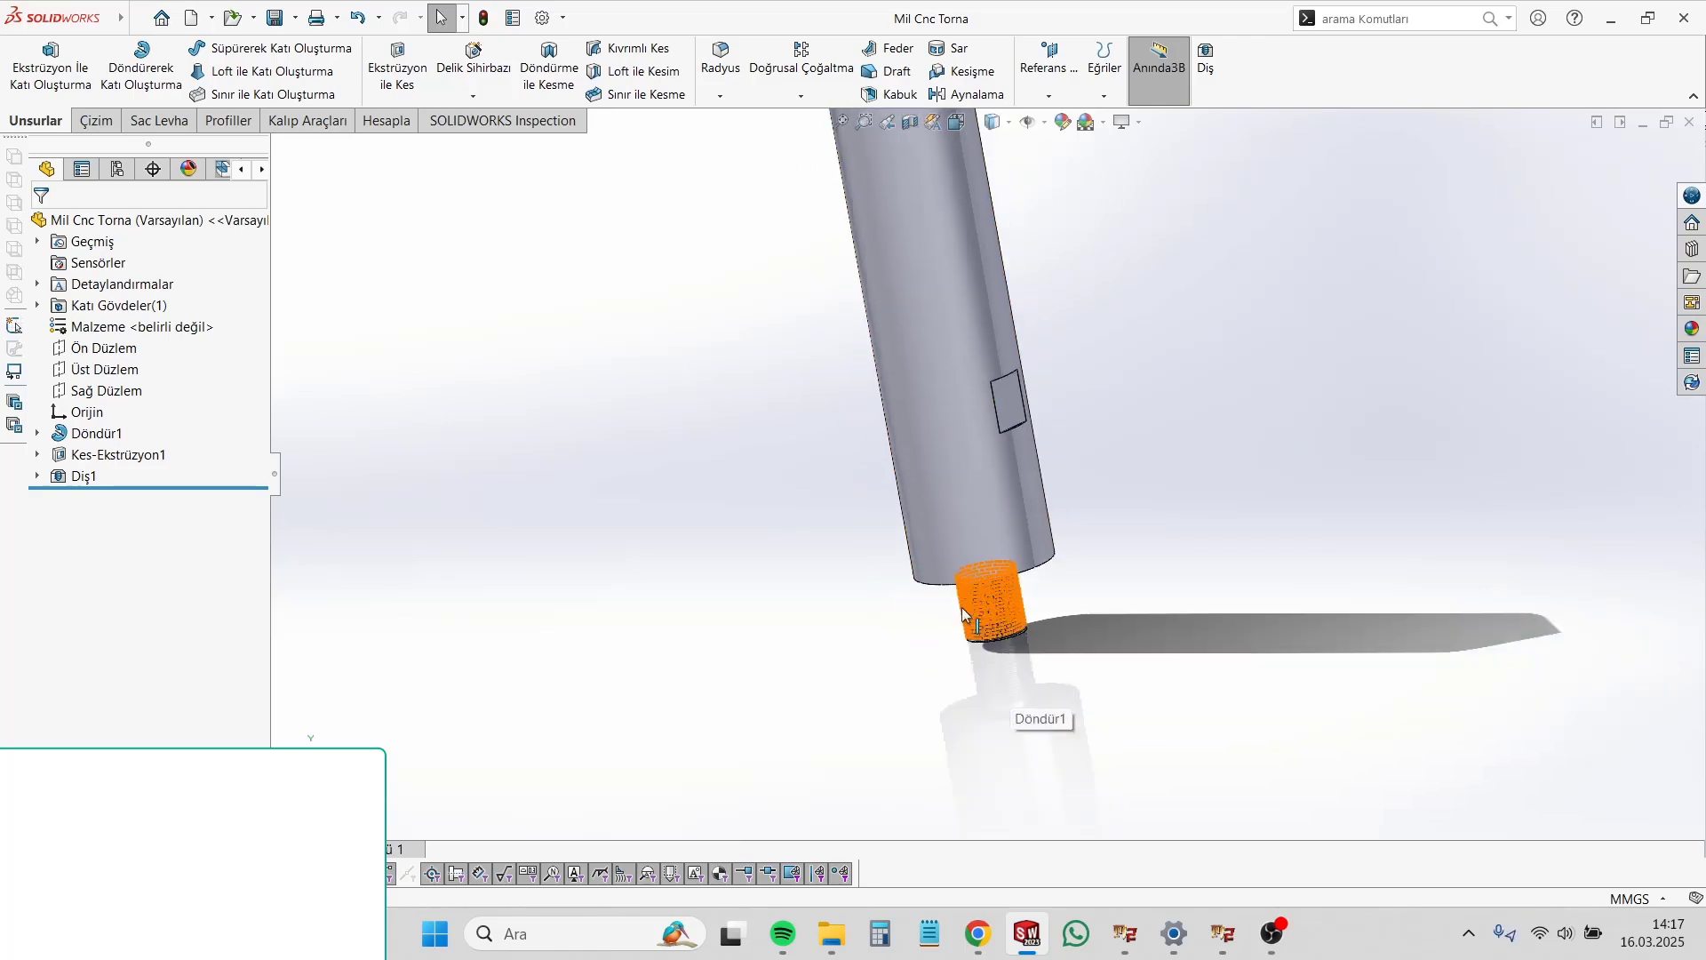
pyautogui.scroll(-1, 1002, 431)
pyautogui.click(1003, 430)
pyautogui.click(1176, 481)
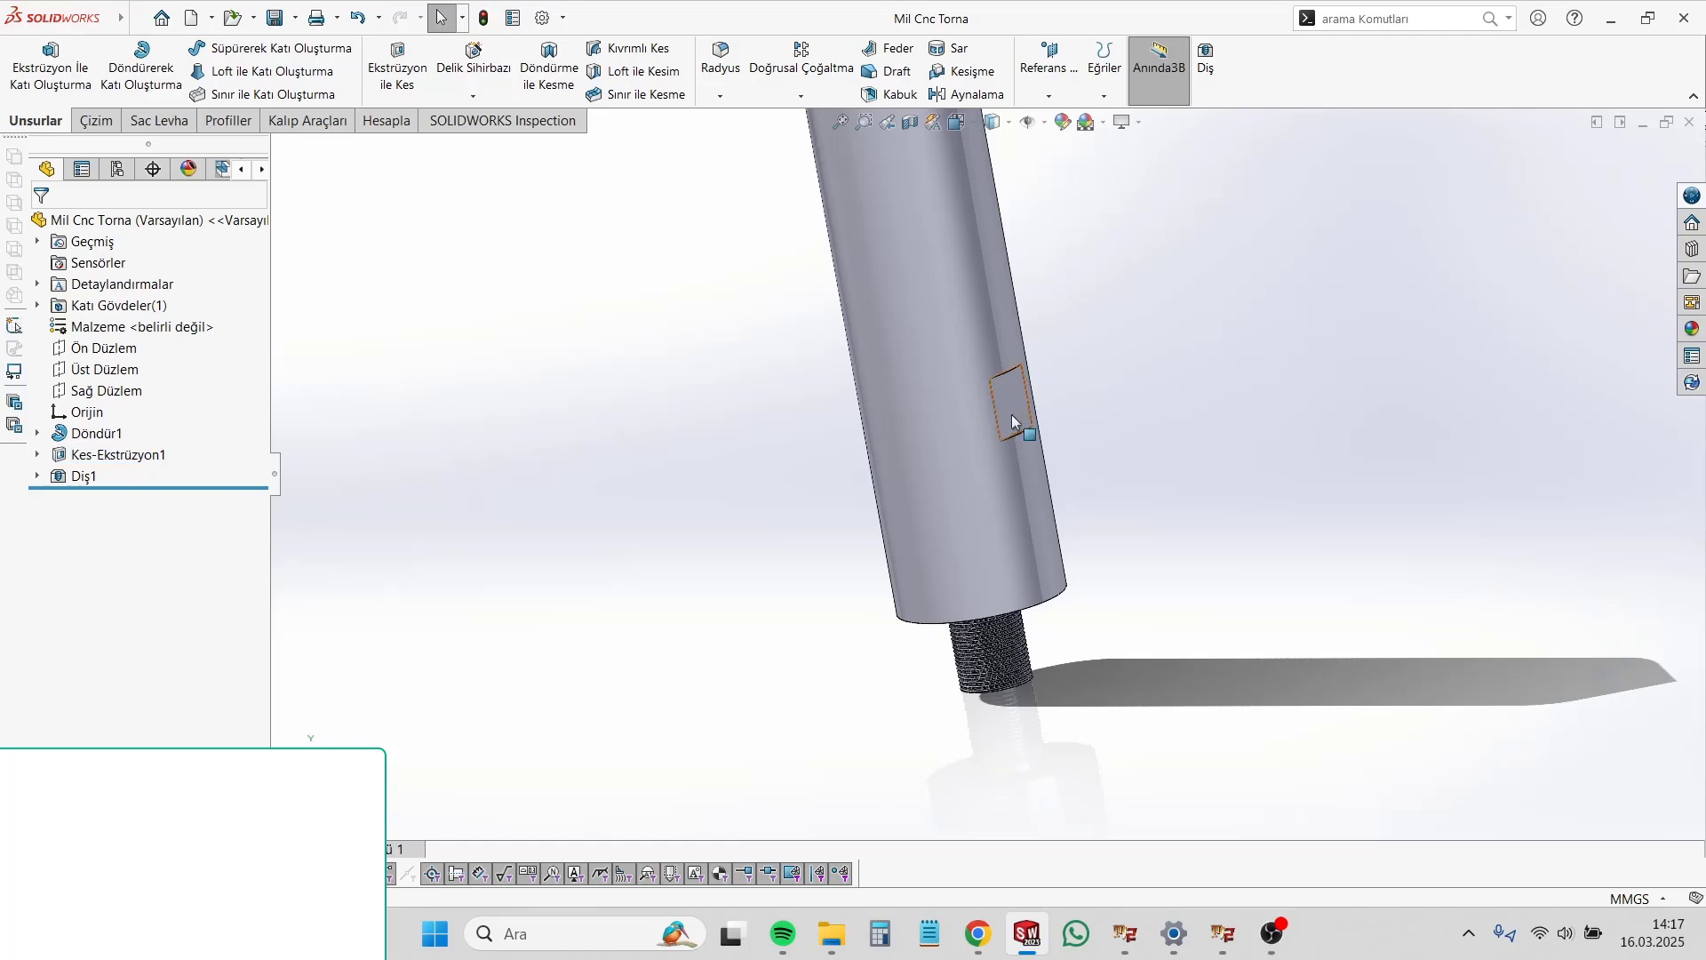
pyautogui.moveTo(965, 438)
pyautogui.mouseDown(button='middle')
pyautogui.moveTo(996, 365)
pyautogui.moveTo(965, 405)
pyautogui.mouseUp(button='middle')
pyautogui.scroll(-1, 965, 405)
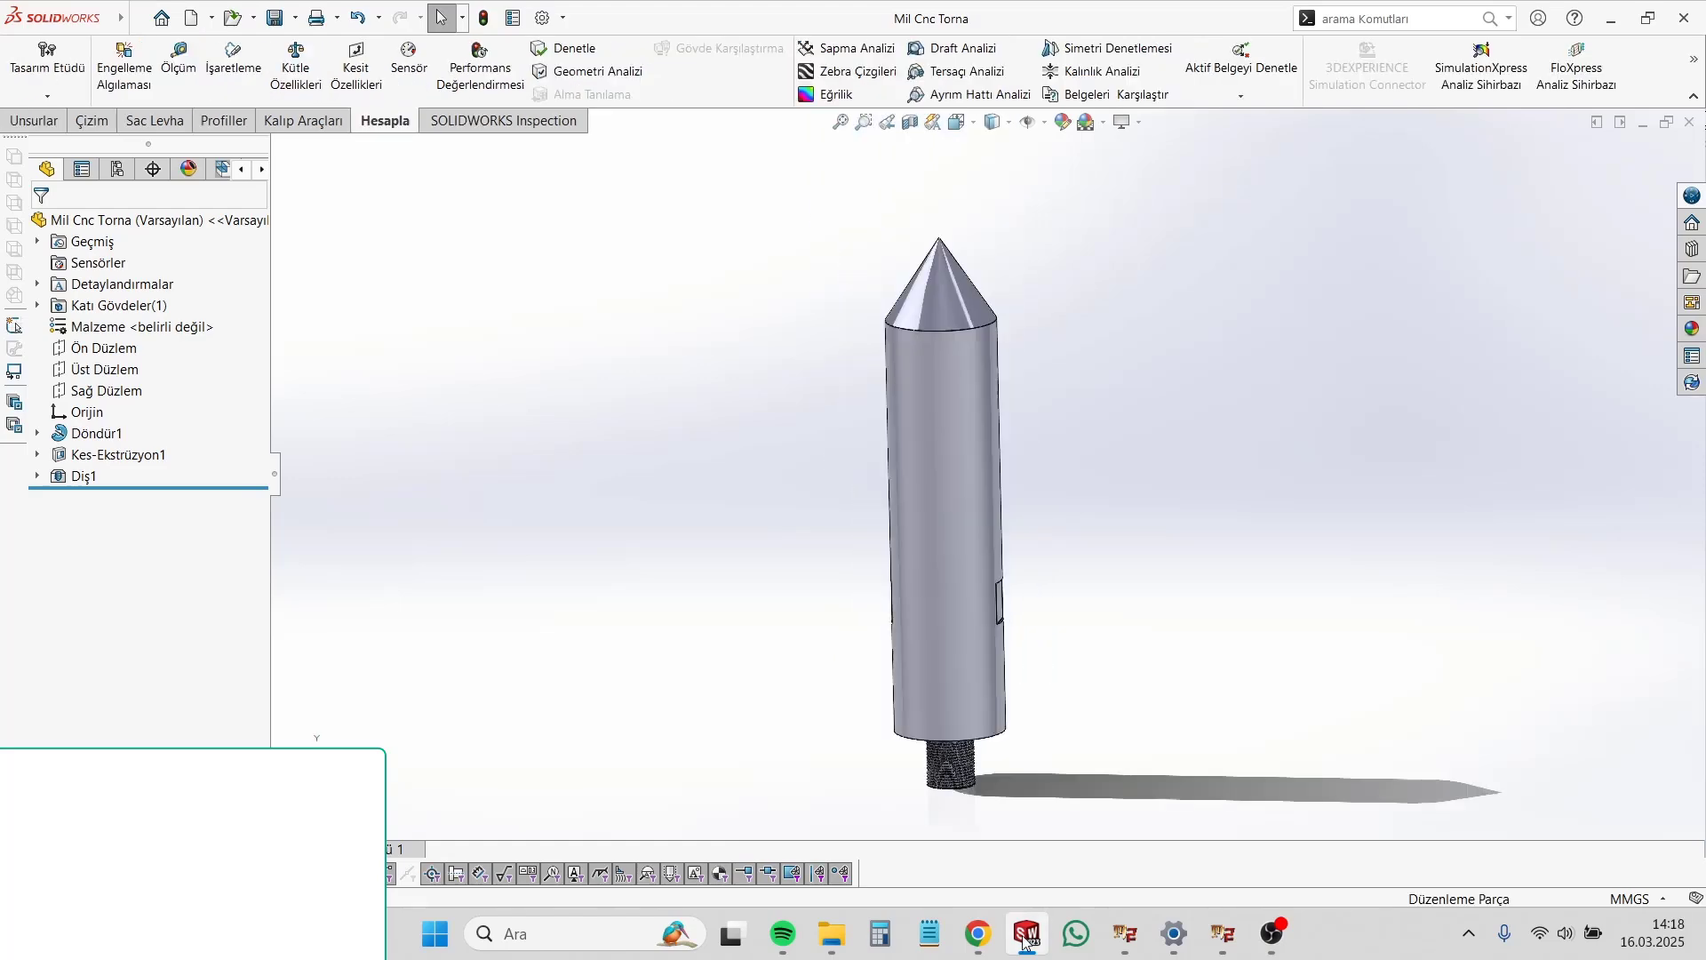
# Step: Switch to the open drawing document of the Mil Cnc Torna part
pyautogui.click(1027, 940)
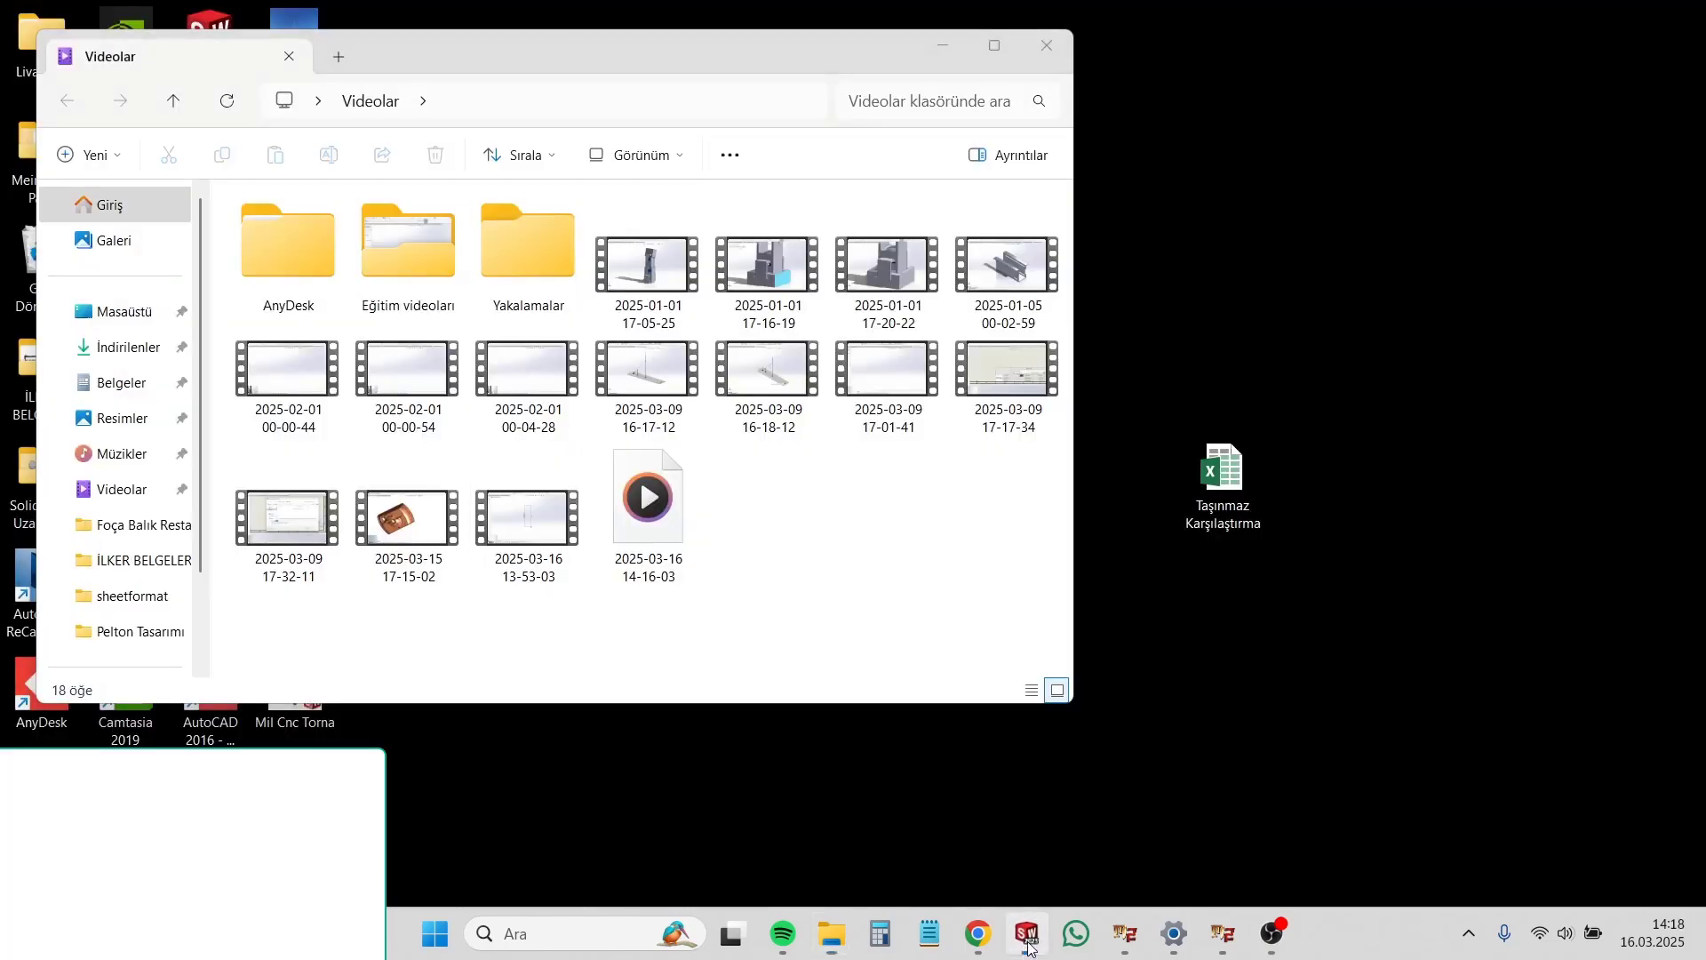
pyautogui.click(1027, 941)
pyautogui.moveTo(1027, 942)
pyautogui.click(1124, 822)
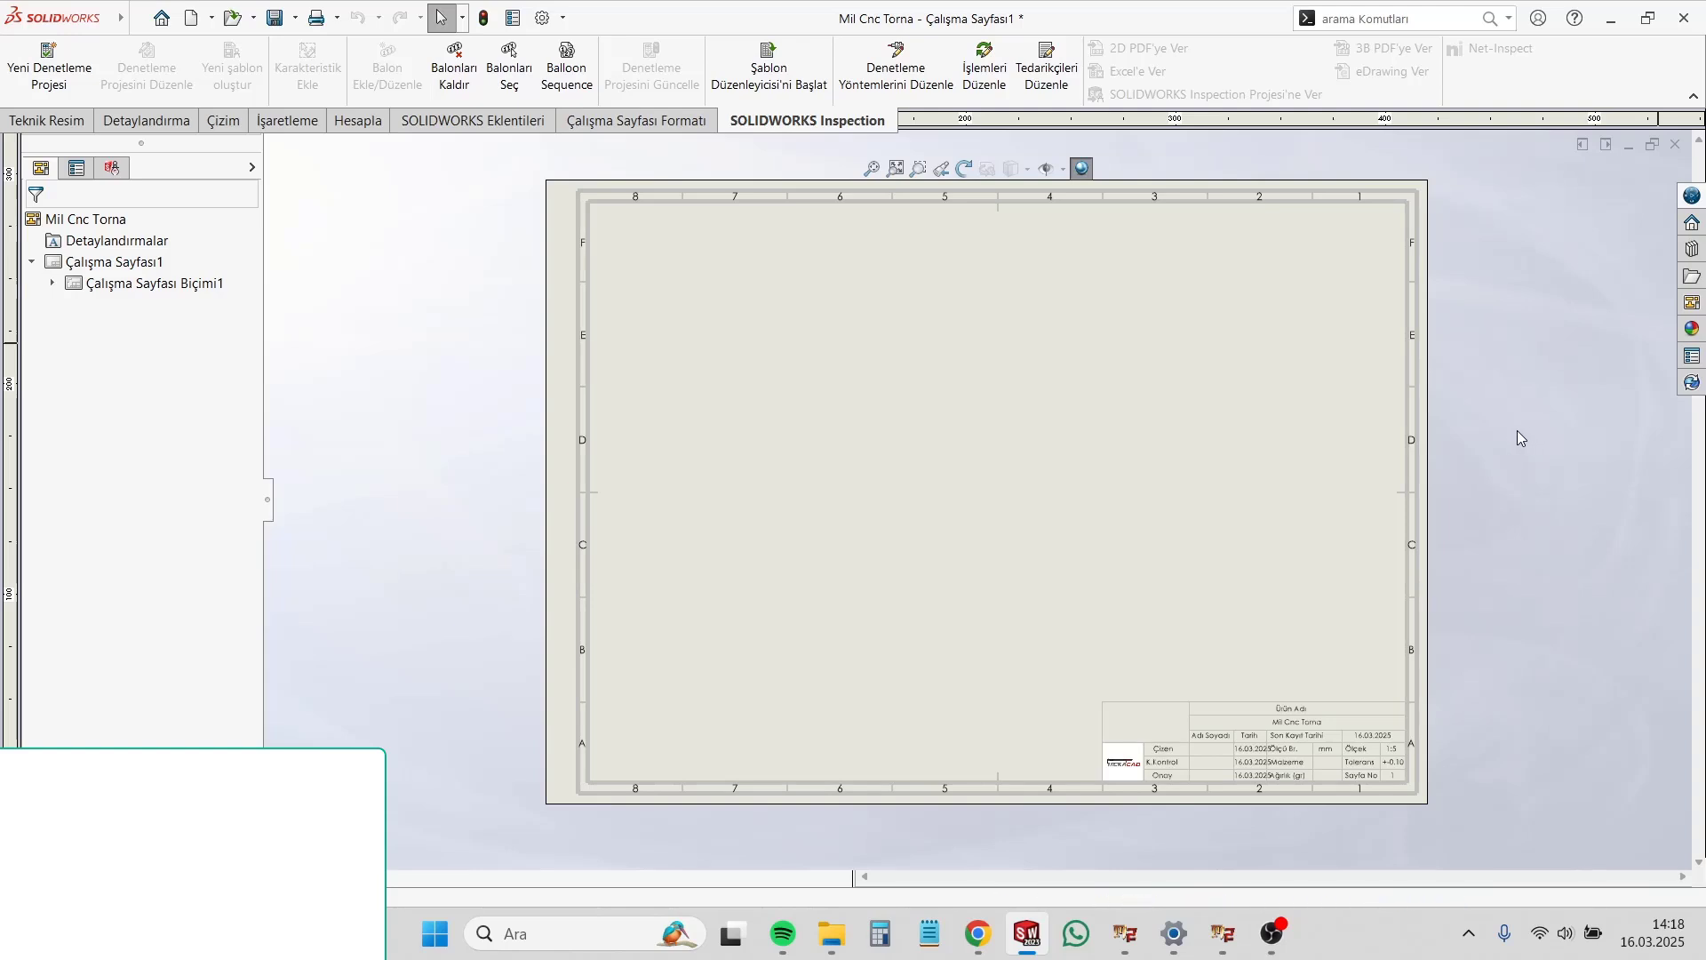
# Step: Draw a closed rectangle of lines across the full width of the sheet frame's upper part, about 942.5 mm tall
pyautogui.press('l')
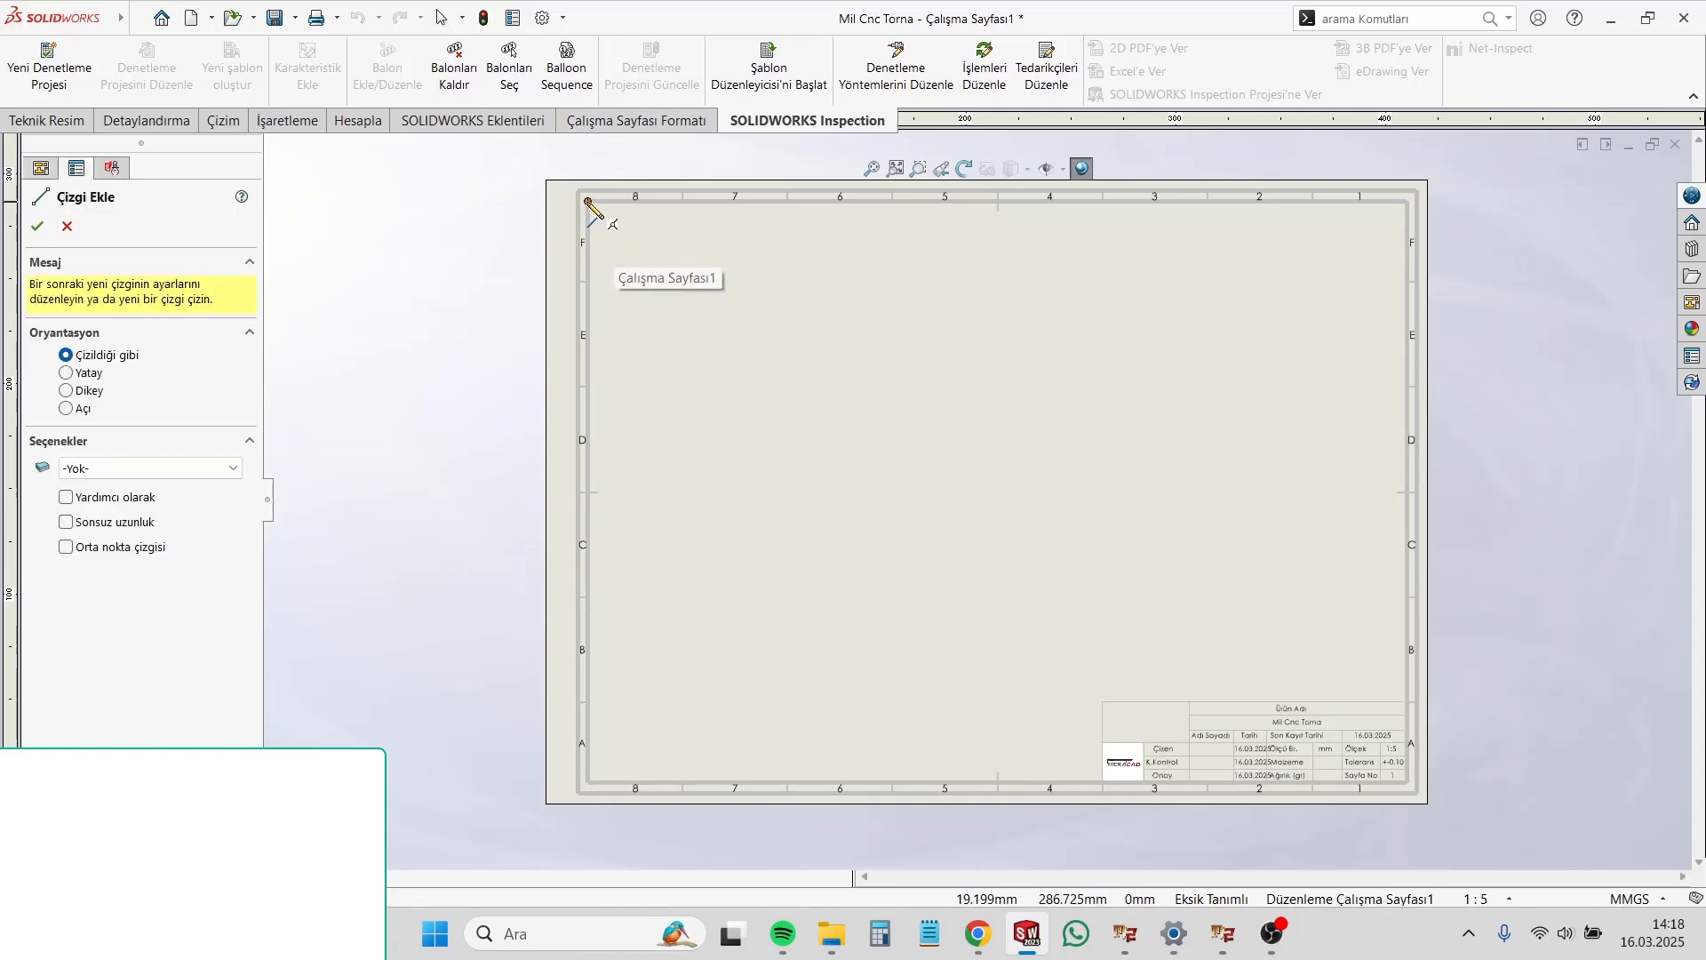
pyautogui.click(587, 201)
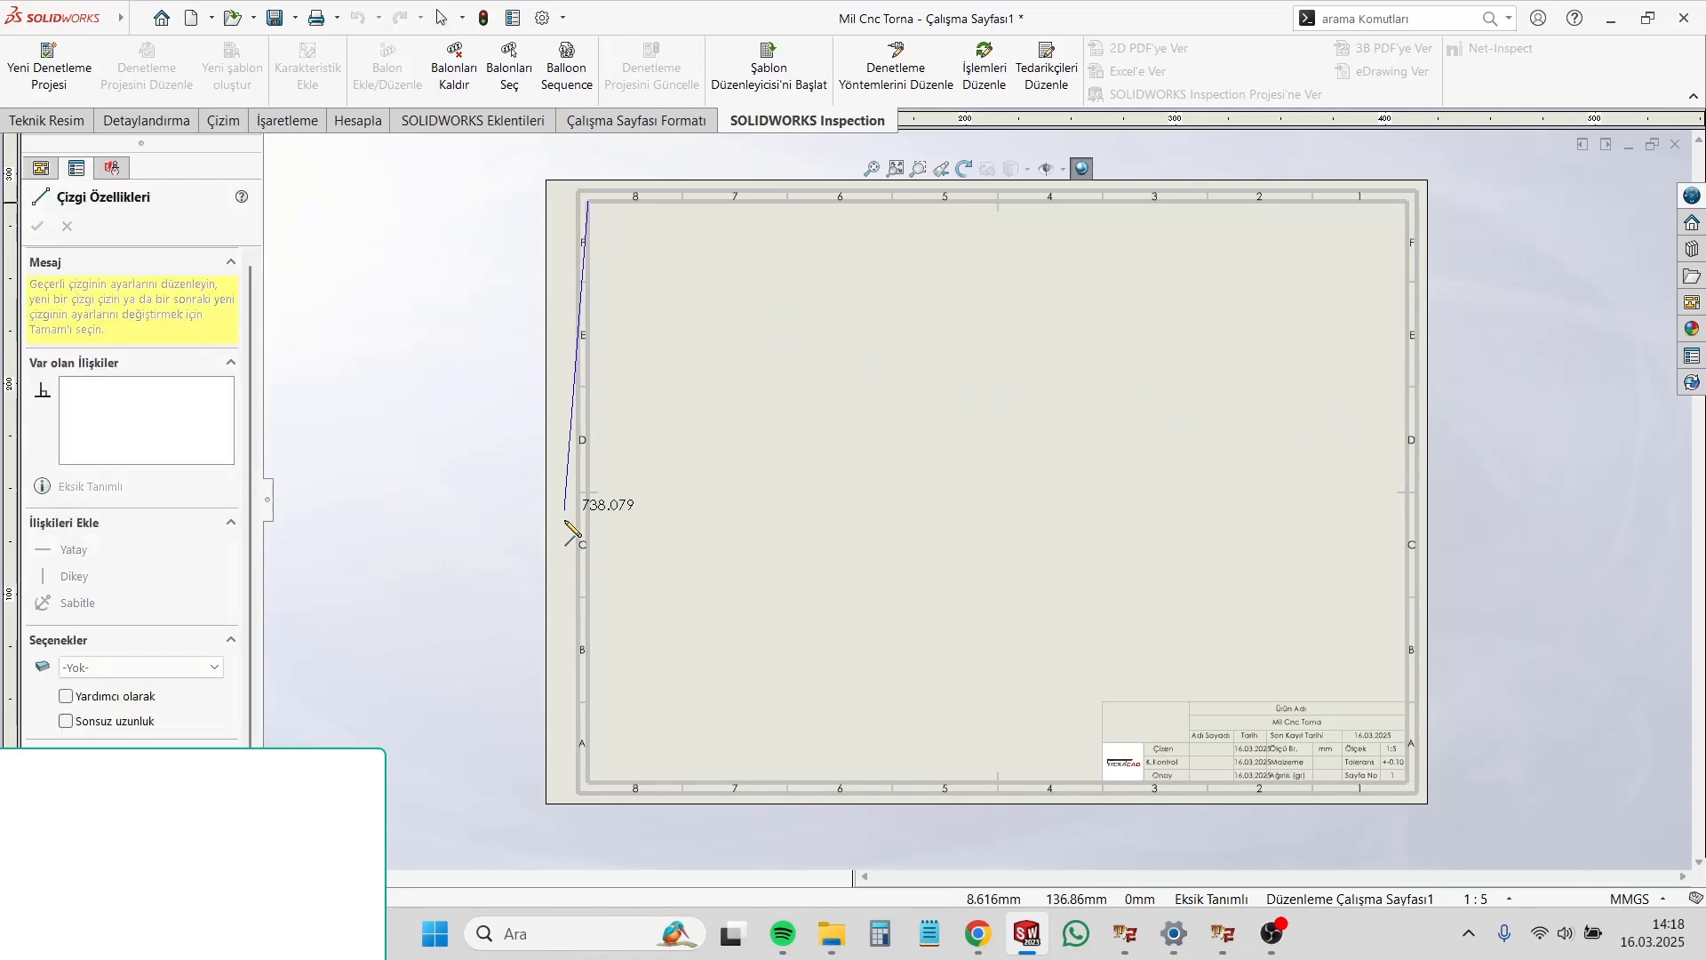
pyautogui.click(587, 596)
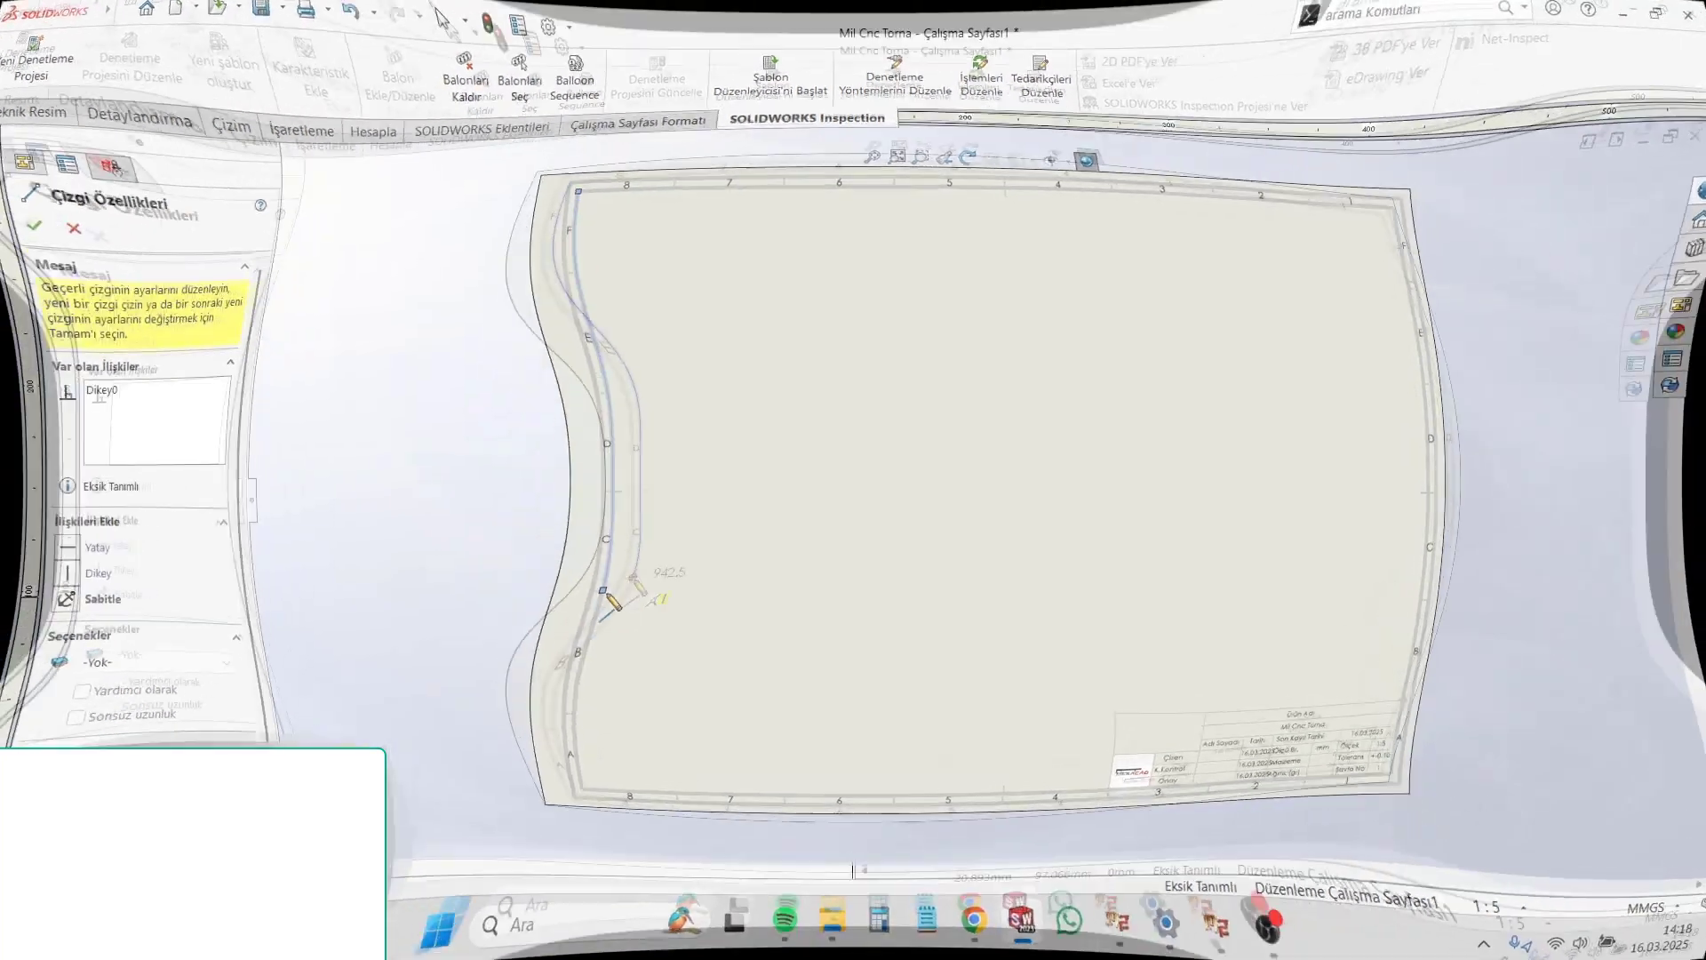
pyautogui.click(1406, 596)
pyautogui.click(1407, 202)
pyautogui.click(587, 202)
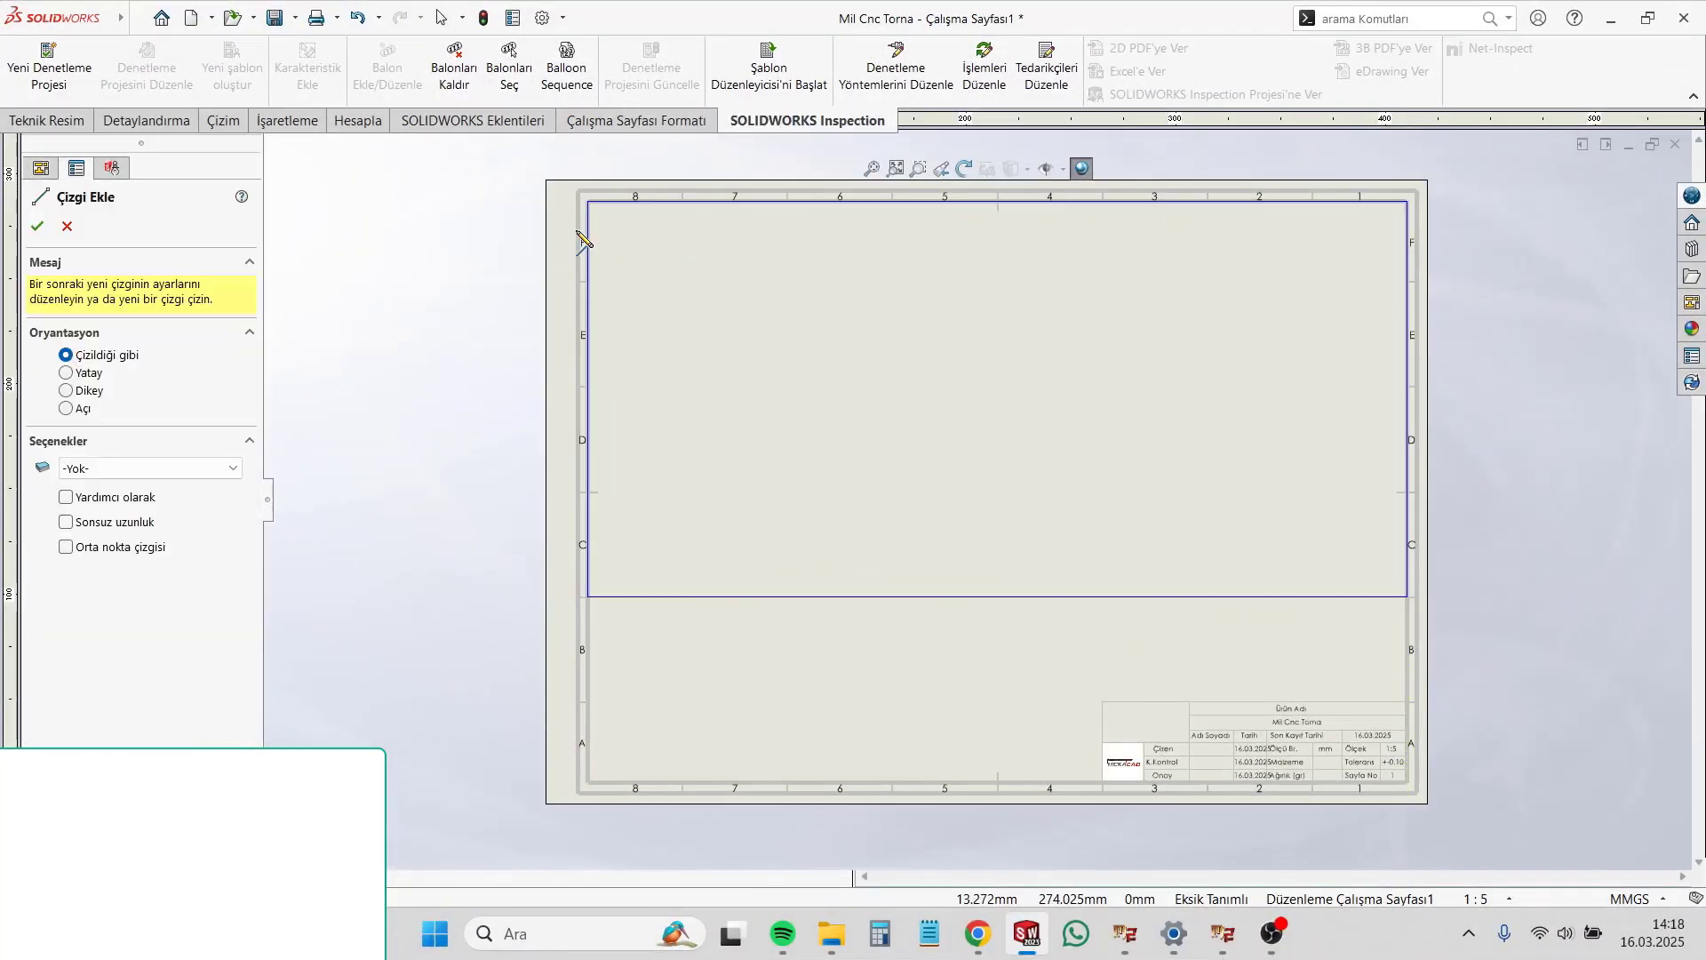
# Step: Draw a horizontal line across the rectangle just below its upper edge to form a header row
pyautogui.click(587, 235)
pyautogui.click(1407, 235)
pyautogui.press('Escape')
# Step: Divide the rectangle into four columns with three full-height vertical lines
pyautogui.press('l')
pyautogui.click(753, 201)
pyautogui.click(753, 596)
pyautogui.press('Escape')
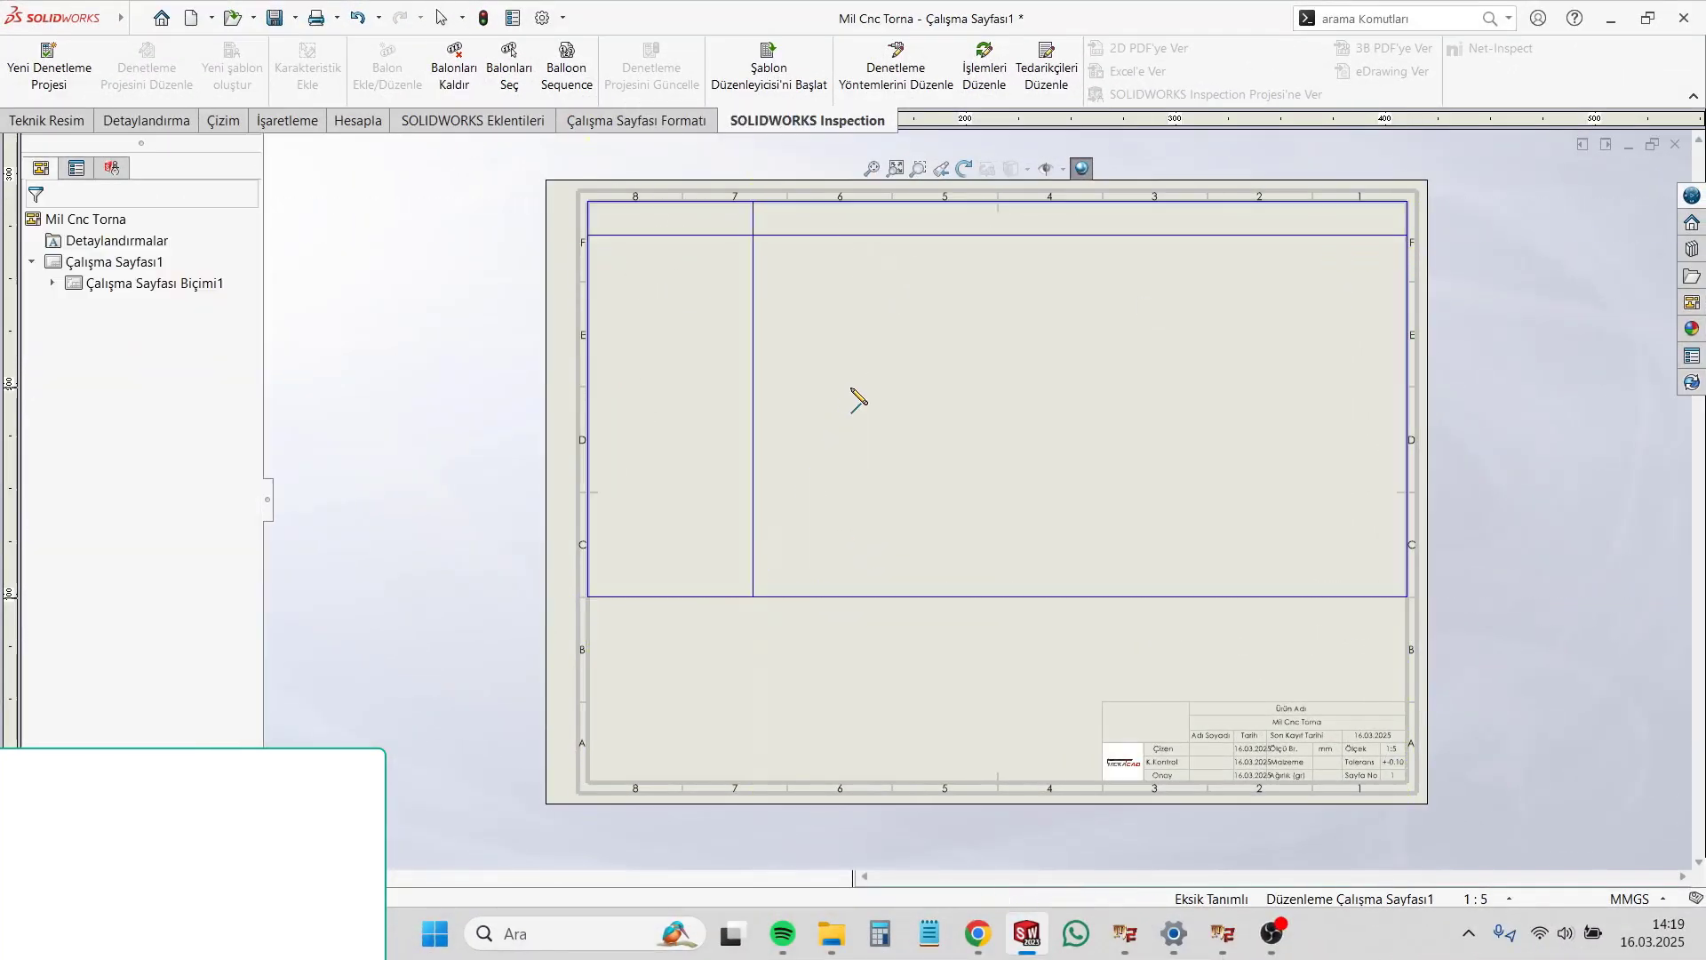
pyautogui.press('l')
pyautogui.click(920, 202)
pyautogui.click(919, 596)
pyautogui.press('Escape')
pyautogui.press('l')
pyautogui.click(1102, 201)
pyautogui.click(1102, 596)
pyautogui.press('Escape')
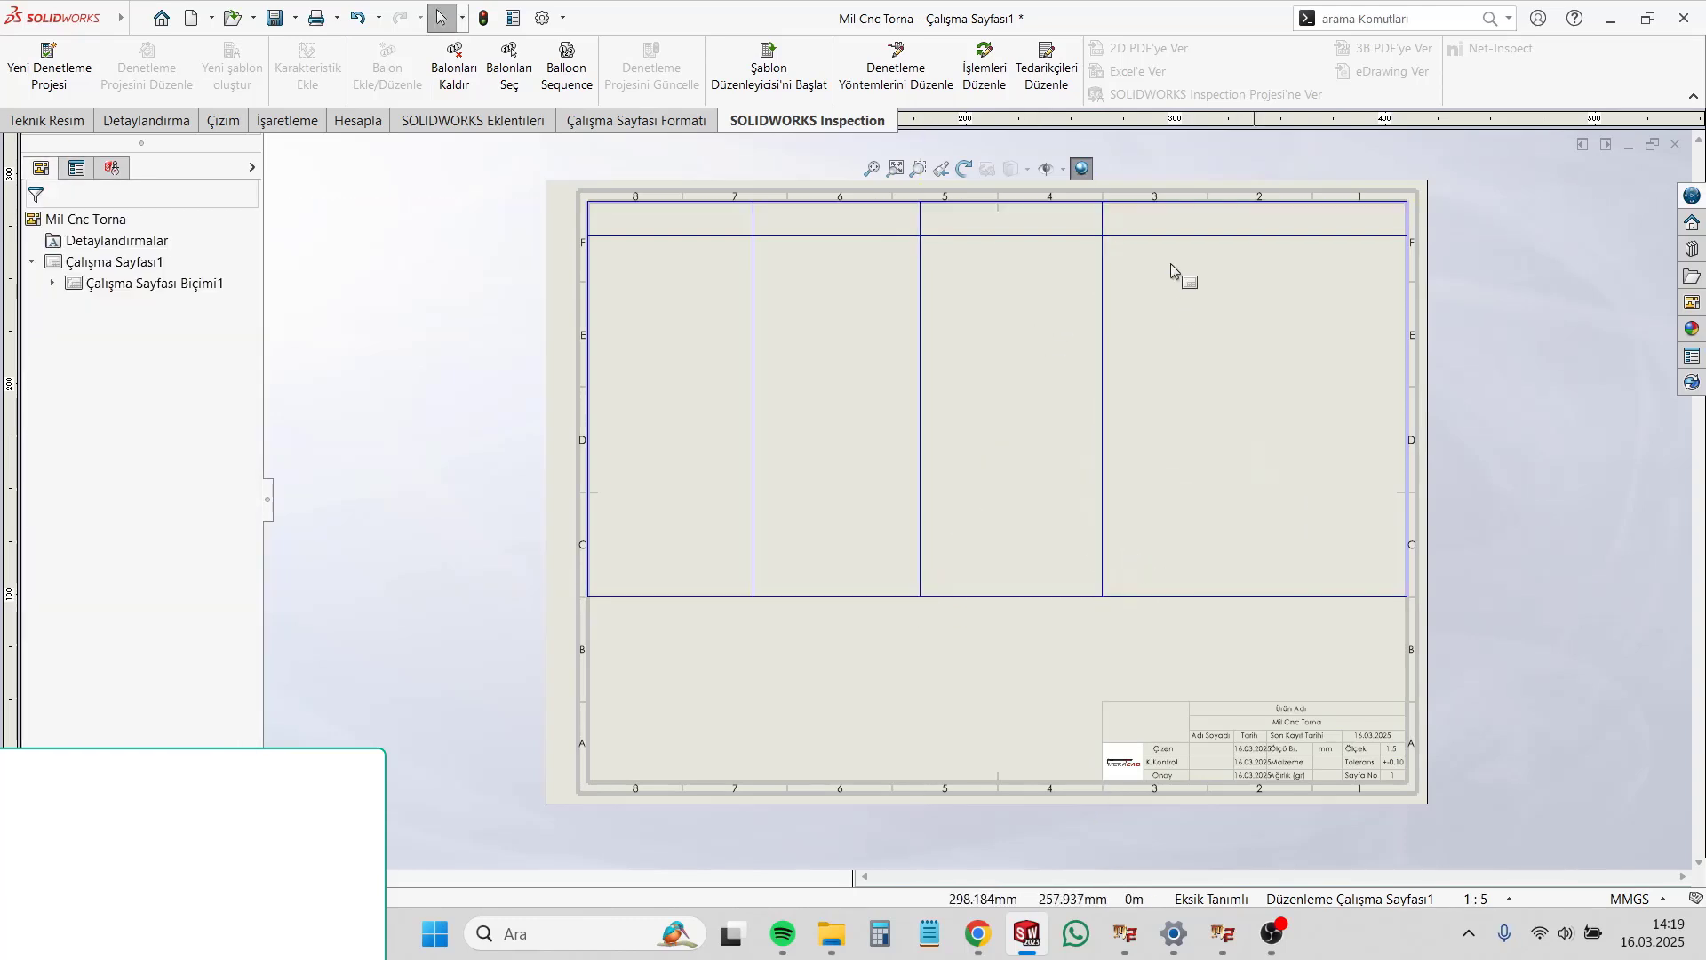
# Step: Shift the three vertical dividers so the four columns are roughly equal in width, and fix all the table lines in place
pyautogui.moveTo(1102, 382); pyautogui.dragTo(1177, 400)
pyautogui.moveTo(920, 418); pyautogui.dragTo(1017, 417)
pyautogui.moveTo(752, 416); pyautogui.dragTo(800, 422)
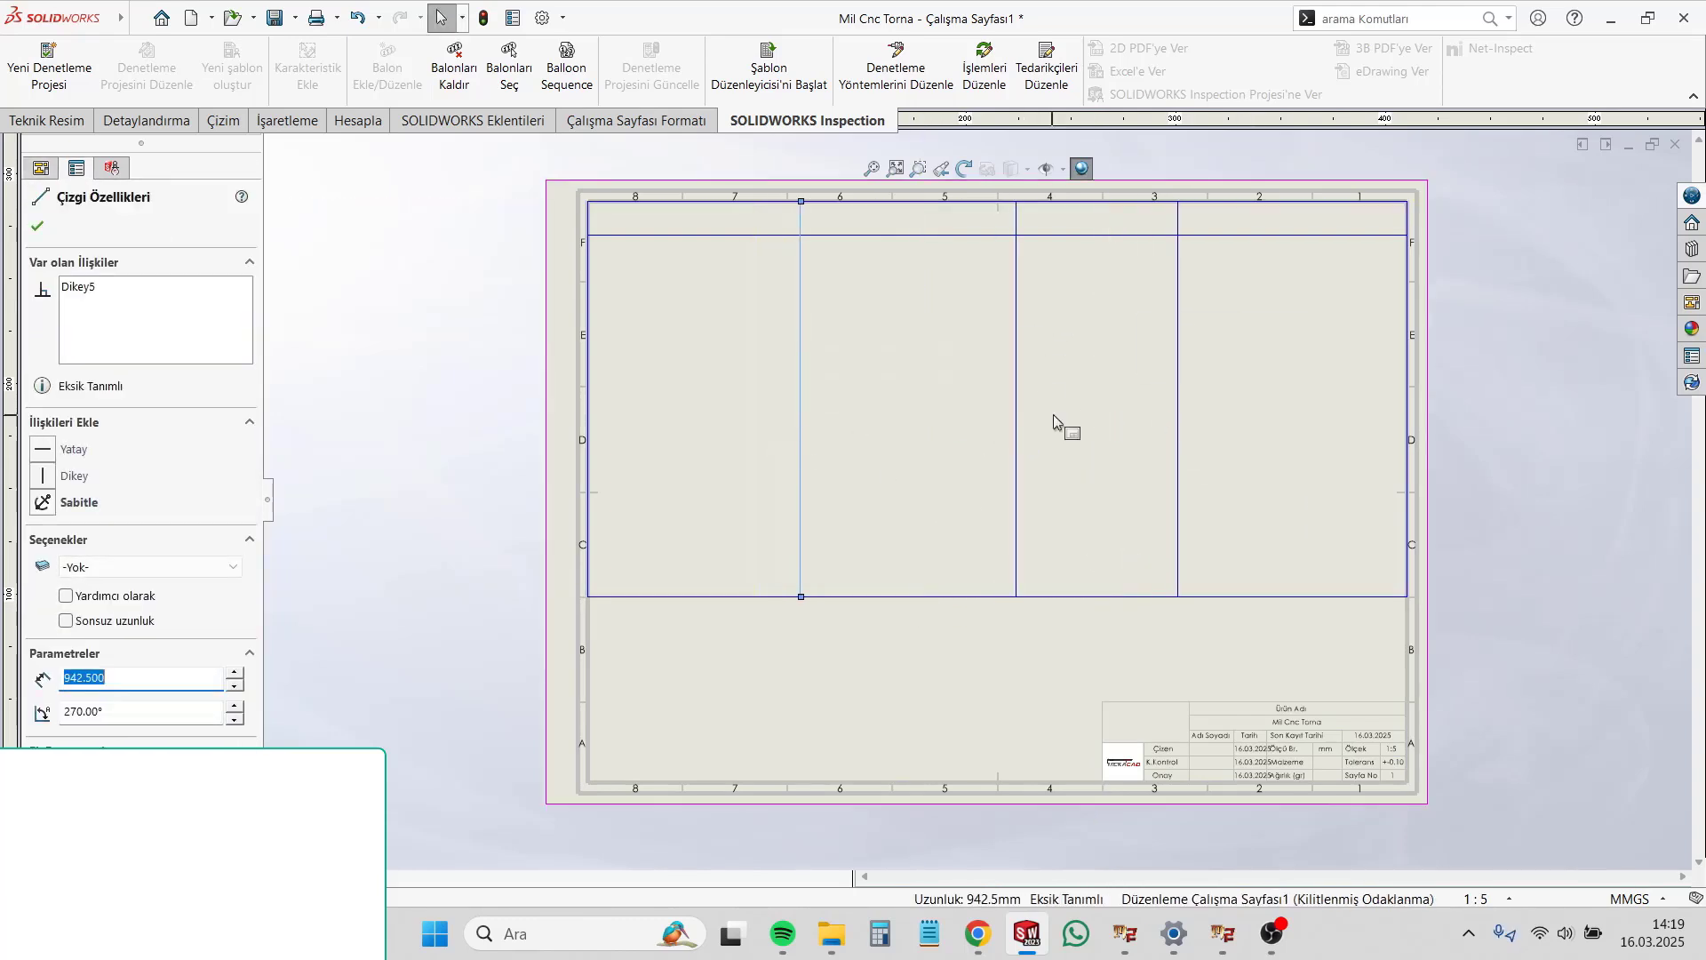
pyautogui.moveTo(1016, 419); pyautogui.dragTo(996, 419)
pyautogui.moveTo(1178, 428); pyautogui.dragTo(1221, 430)
pyautogui.press('Escape')
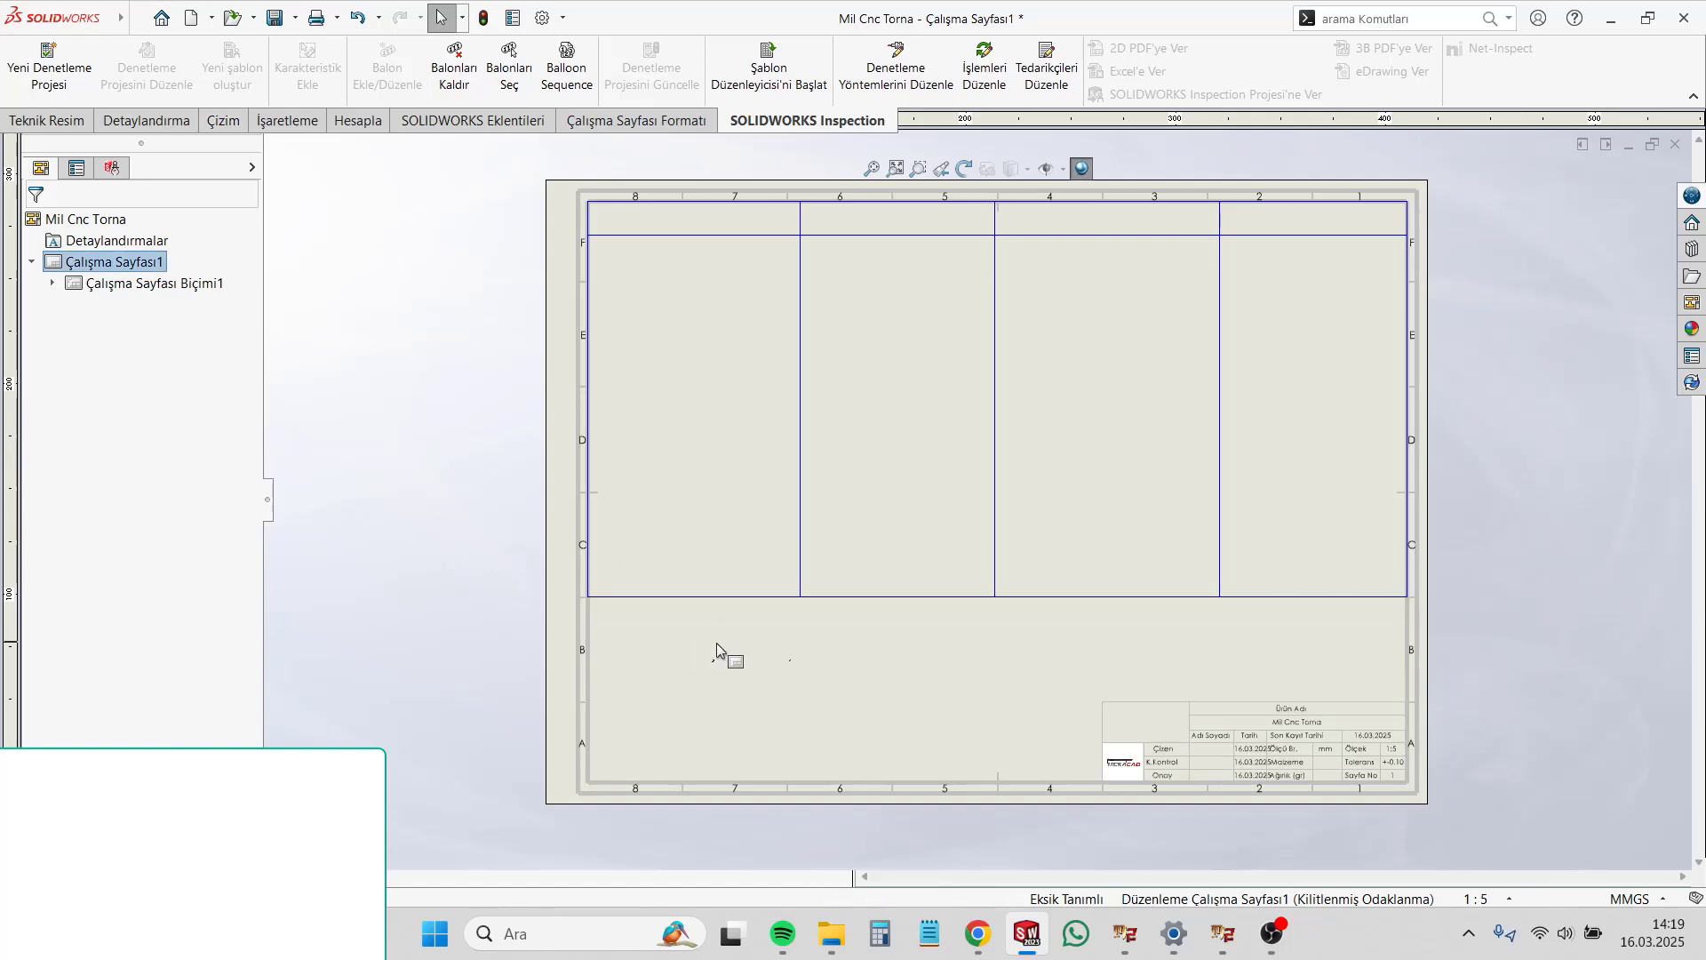
pyautogui.moveTo(1468, 611); pyautogui.dragTo(555, 310)
pyautogui.click(1020, 430)
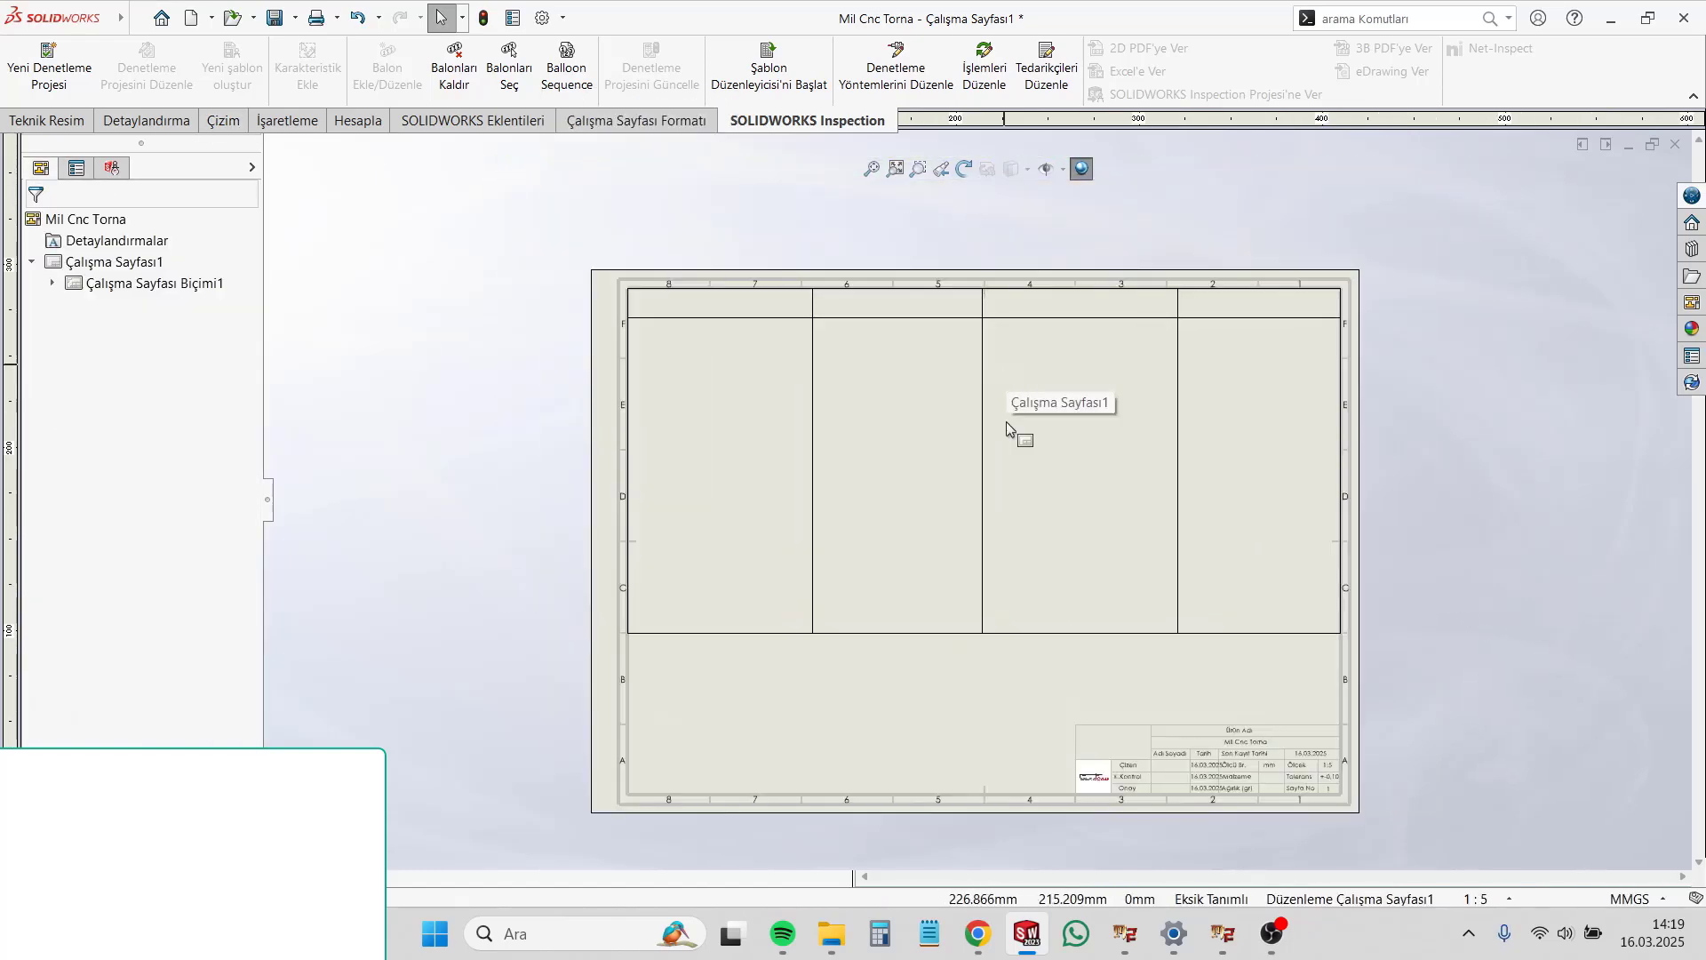
# Step: Add the notes "1.BOY KESME" and "2.CNC TORNA M10*1 DİŞ" in the first and second header cells
pyautogui.click(151, 120)
pyautogui.click(324, 62)
pyautogui.scroll(-3, 736, 356)
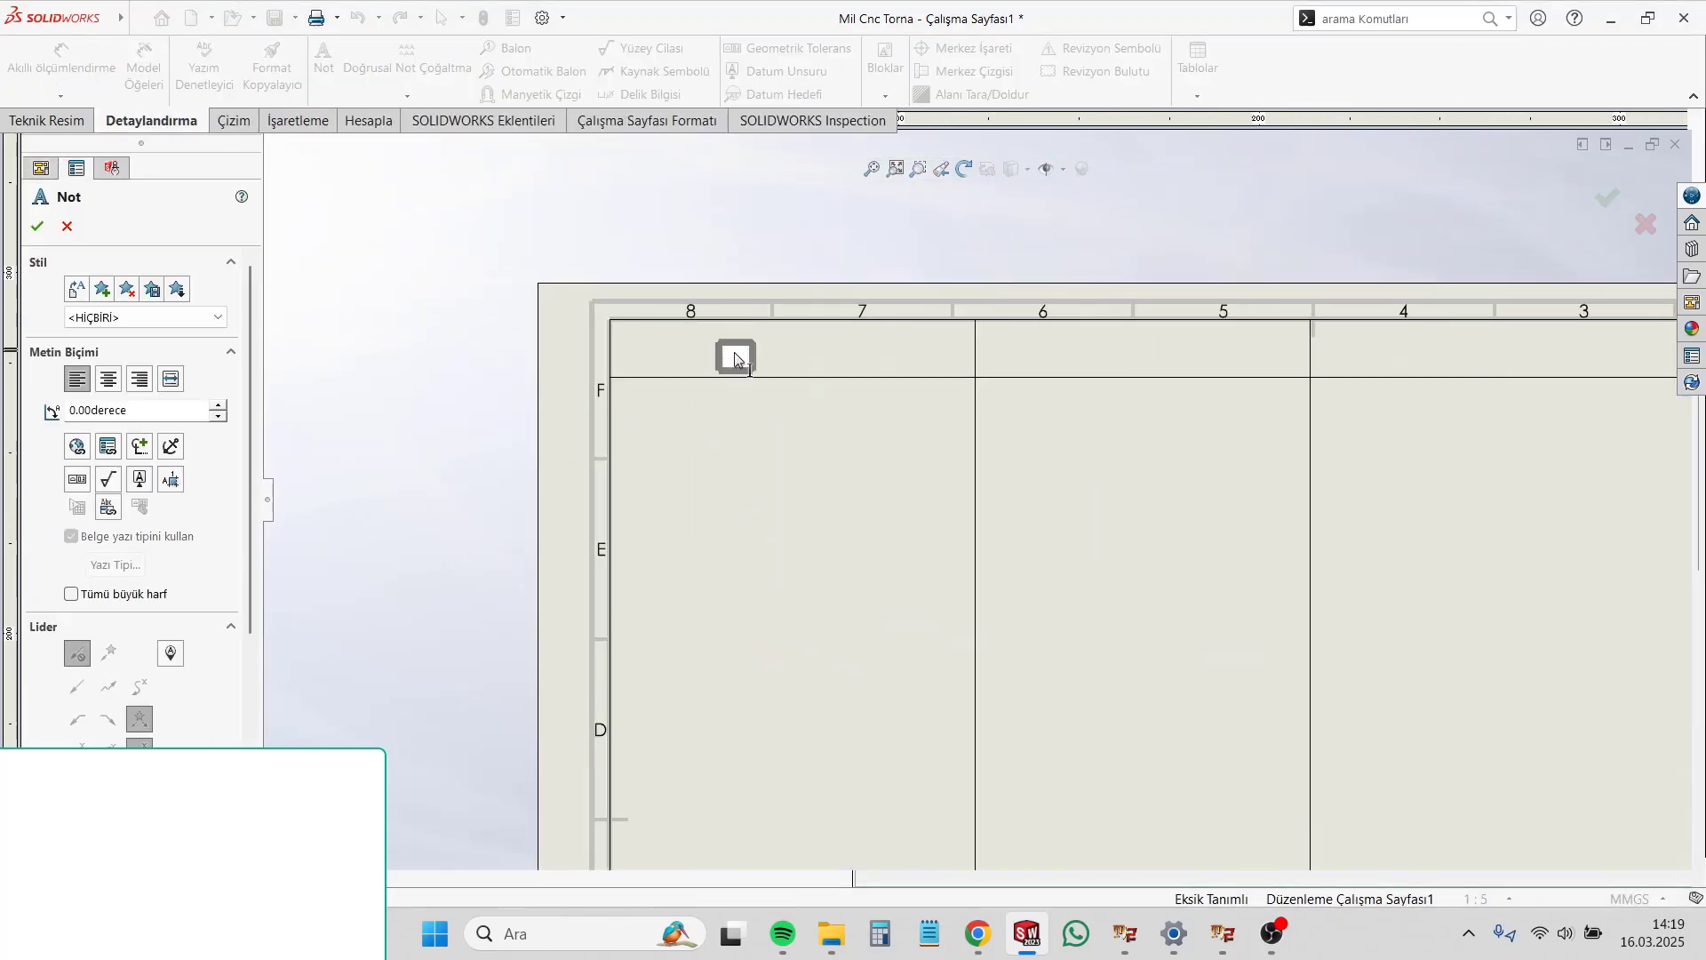
pyautogui.click(735, 356)
pyautogui.write('1.BOY KESME')
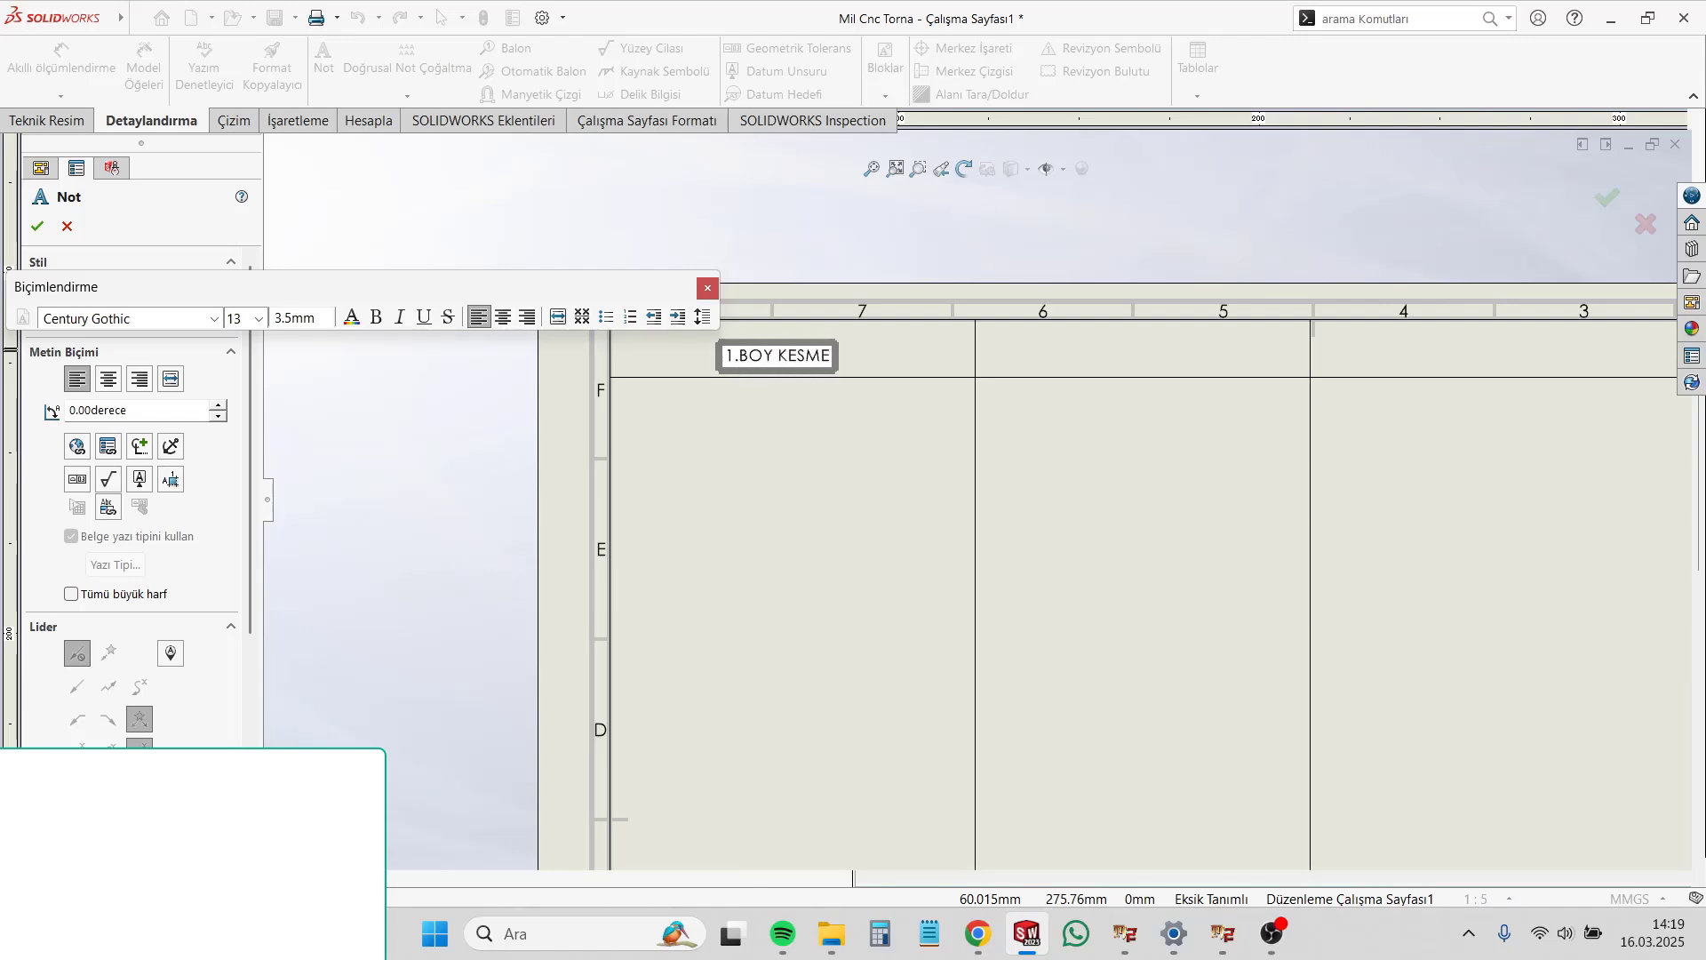
pyautogui.click(1122, 382)
pyautogui.write('2.CNC TORNA M10*1 DİŞ')
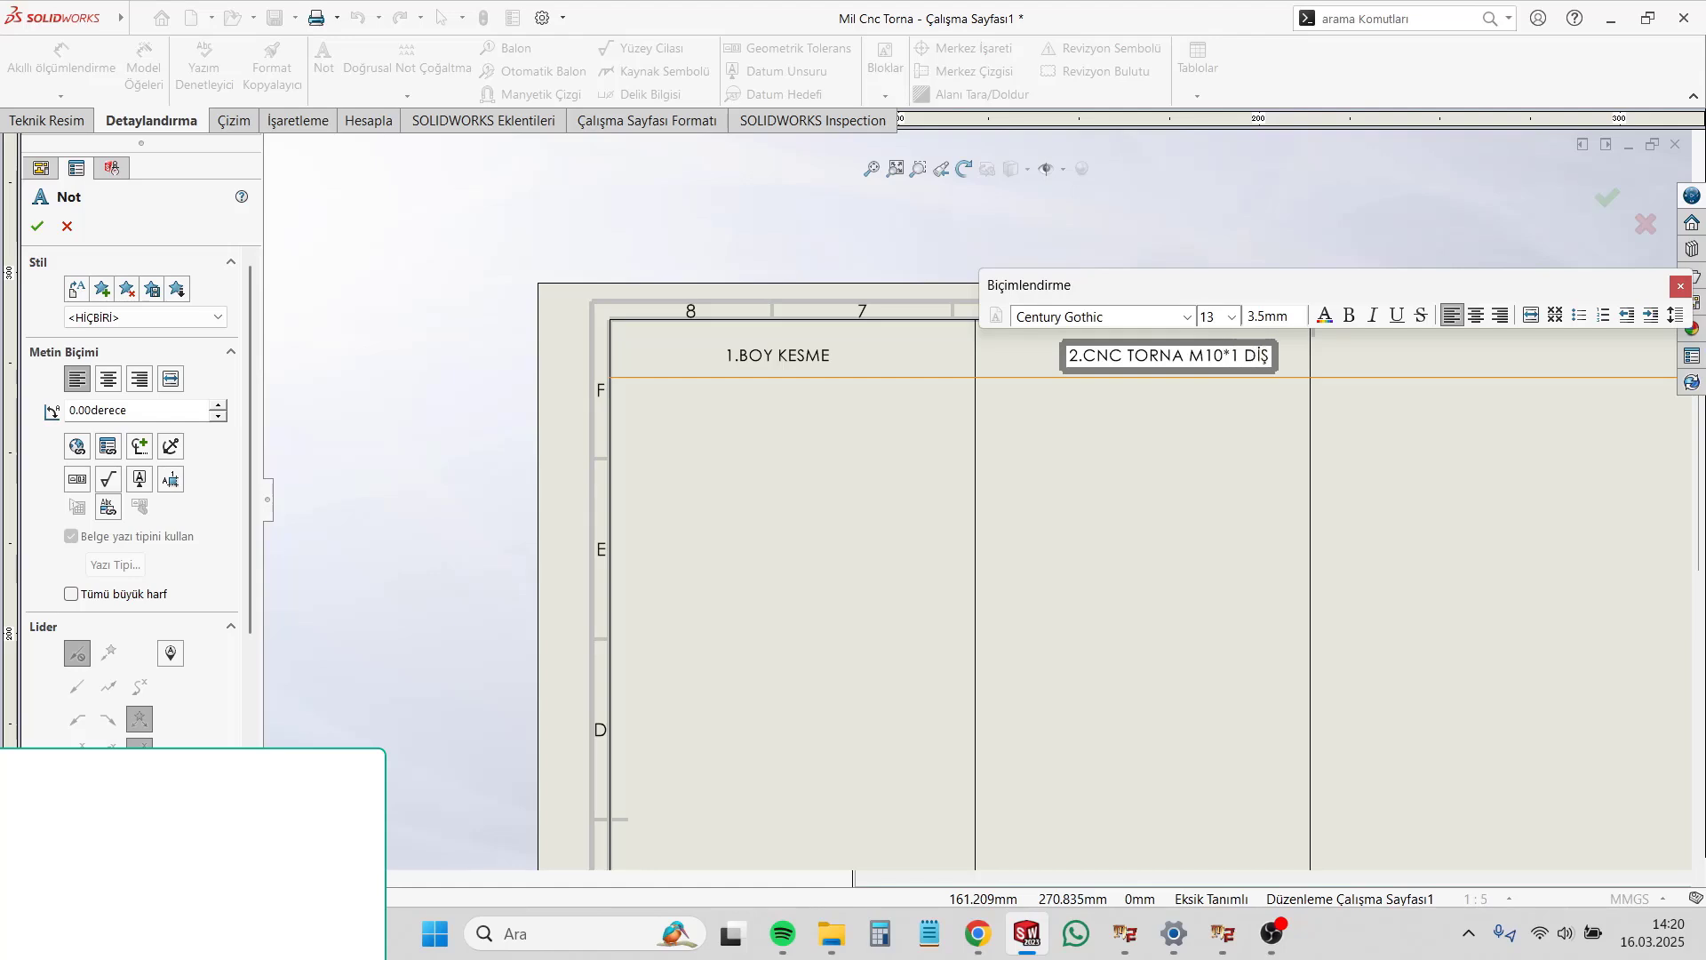
# Step: Add the notes "3.CNC TORNA UÇ SİVRİLTME" and "4.FREZE İŞÇİLİĞİ" in the third and fourth header cells
pyautogui.scroll(2, 1143, 435)
pyautogui.click(1142, 435)
pyautogui.write('3.CNC TORNA UÇ SİVRİLTME')
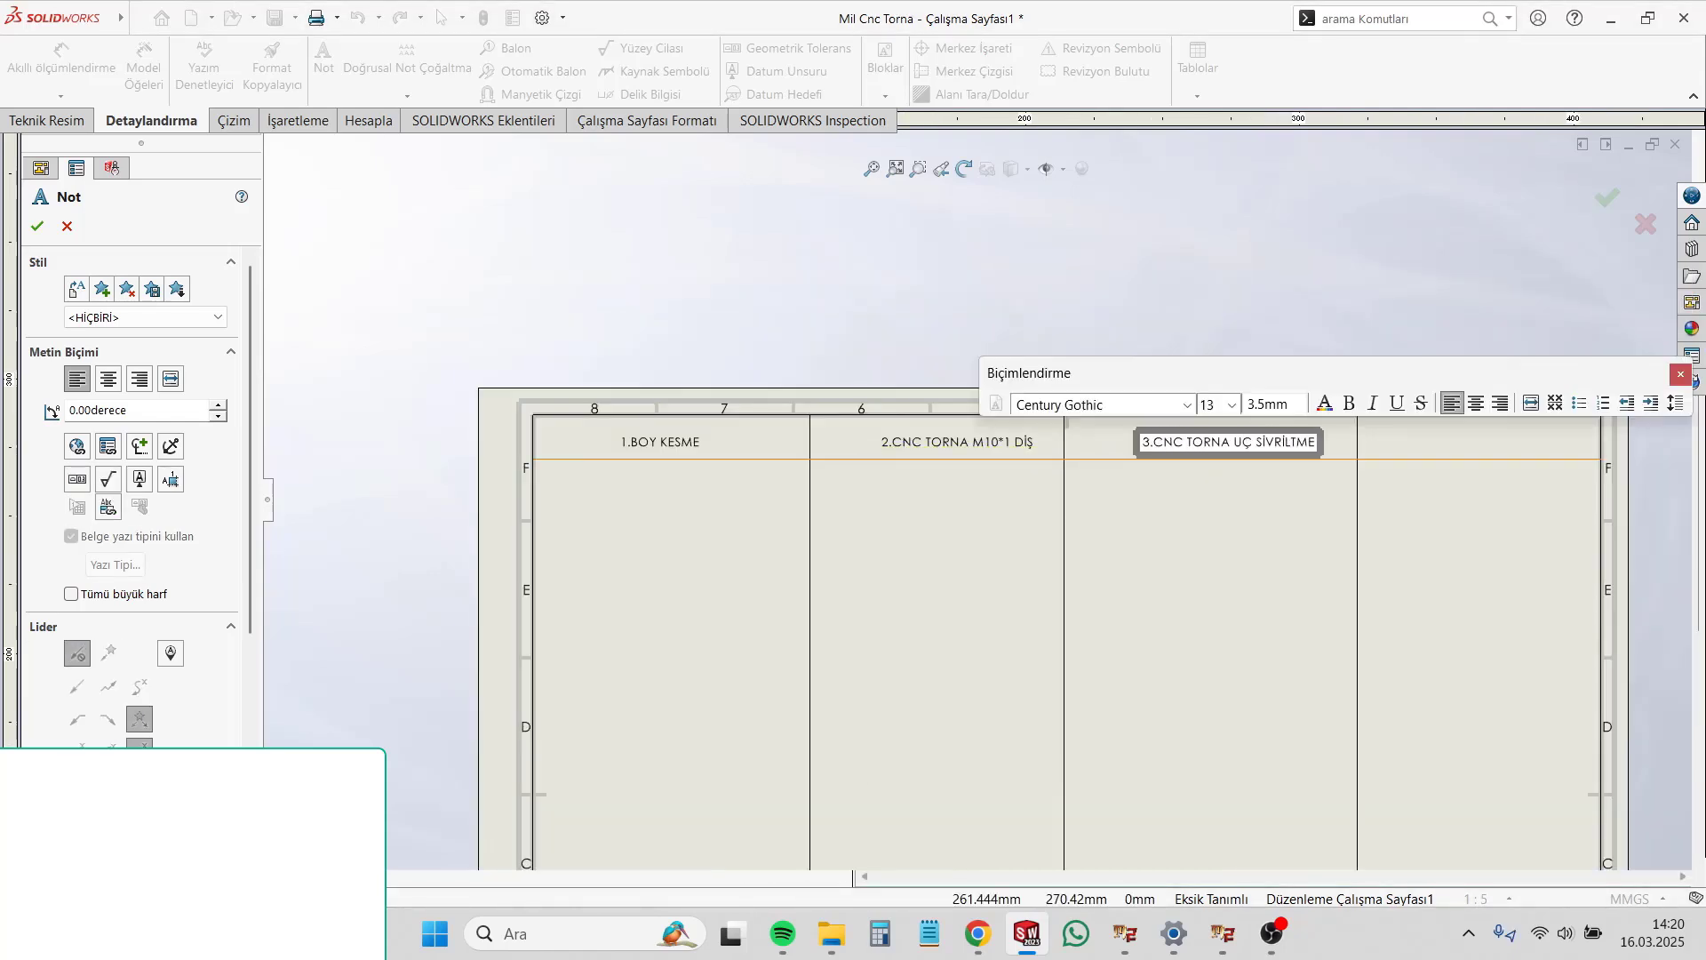
pyautogui.click(1395, 435)
pyautogui.write('4.FREZE İŞÇİLİĞİ')
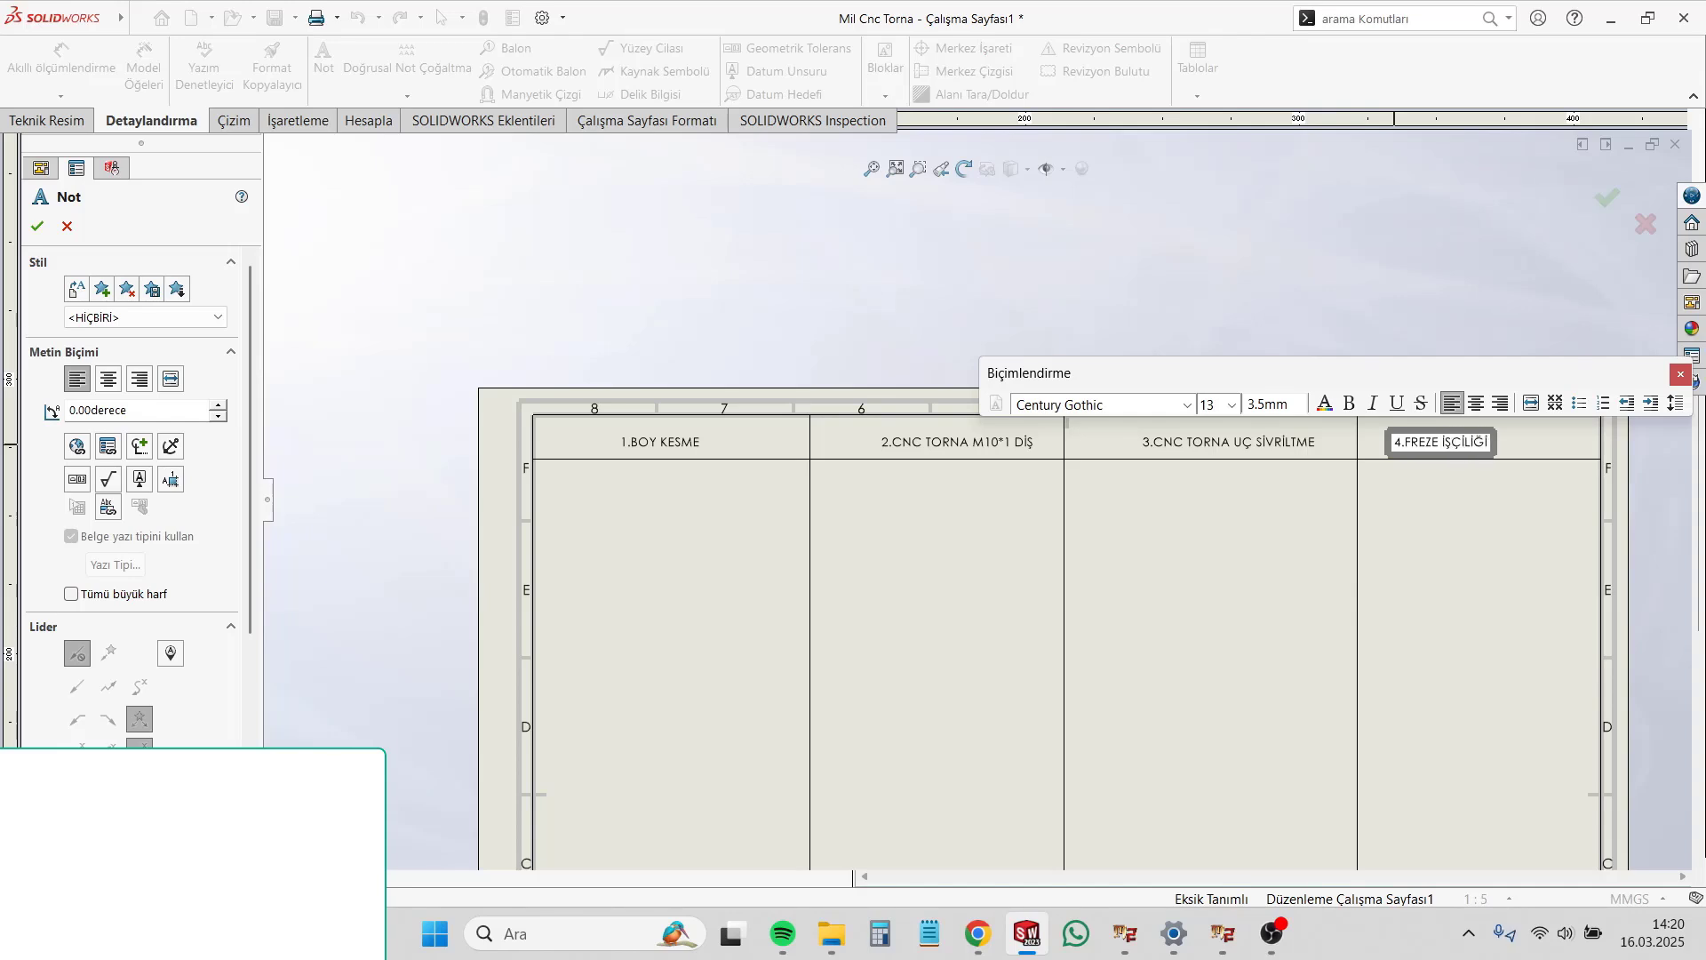
# Step: Complete the fourth header note as "4.FREZE ANAHTAR AĞIZI" and shift it slightly to the right within its cell
pyautogui.press('BackSpace')
pyautogui.press('BackSpace')
pyautogui.press('BackSpace')
pyautogui.press('BackSpace')
pyautogui.press('BackSpace')
pyautogui.press('BackSpace')
pyautogui.press('BackSpace')
pyautogui.write('ANAHTAR AĞIZI')
pyautogui.click(1560, 551)
pyautogui.press('Escape')
pyautogui.moveTo(1456, 440); pyautogui.dragTo(1468, 439)
# Step: Nudge the second header note slightly upward and move the divider between the first and second columns slightly to the left
pyautogui.scroll(1, 907, 464)
pyautogui.moveTo(945, 444); pyautogui.dragTo(945, 441)
pyautogui.click(901, 568)
pyautogui.moveTo(831, 589); pyautogui.dragTo(806, 590)
pyautogui.doubleClick(871, 620)
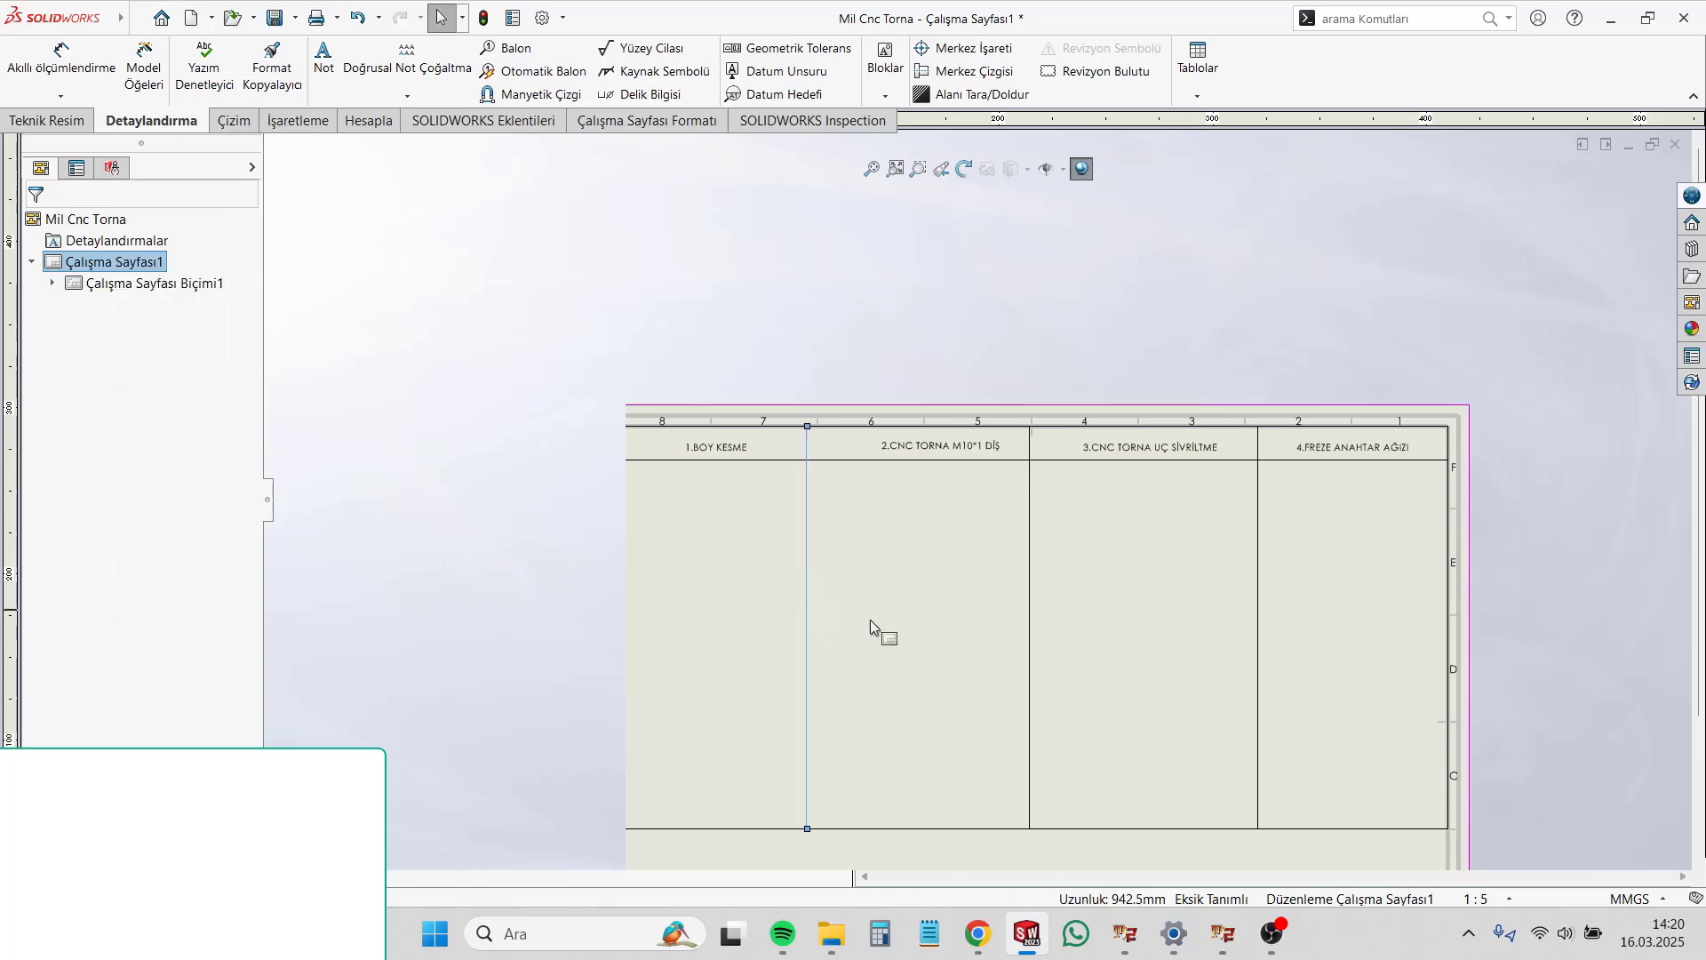
pyautogui.scroll(3, 888, 627)
pyautogui.scroll(-3, 950, 653)
pyautogui.scroll(2, 970, 643)
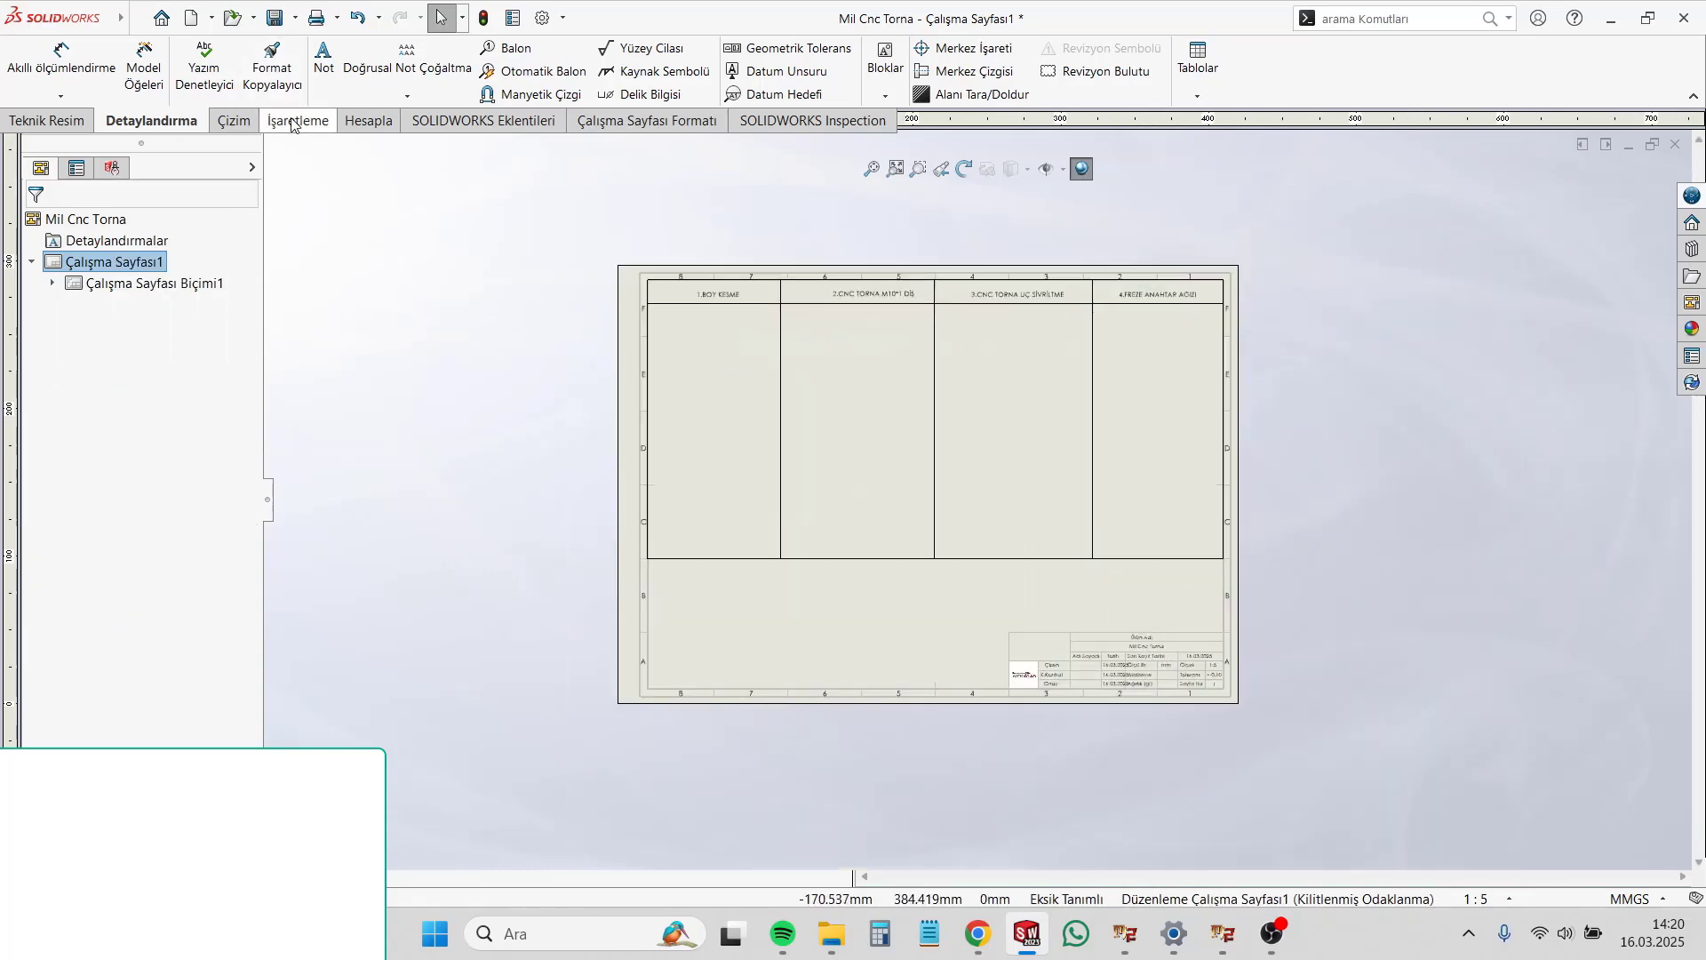
# Step: Draw a horizontal line about 472 mm long in the empty area below the table
pyautogui.click(234, 120)
pyautogui.click(142, 52)
pyautogui.scroll(2, 782, 540)
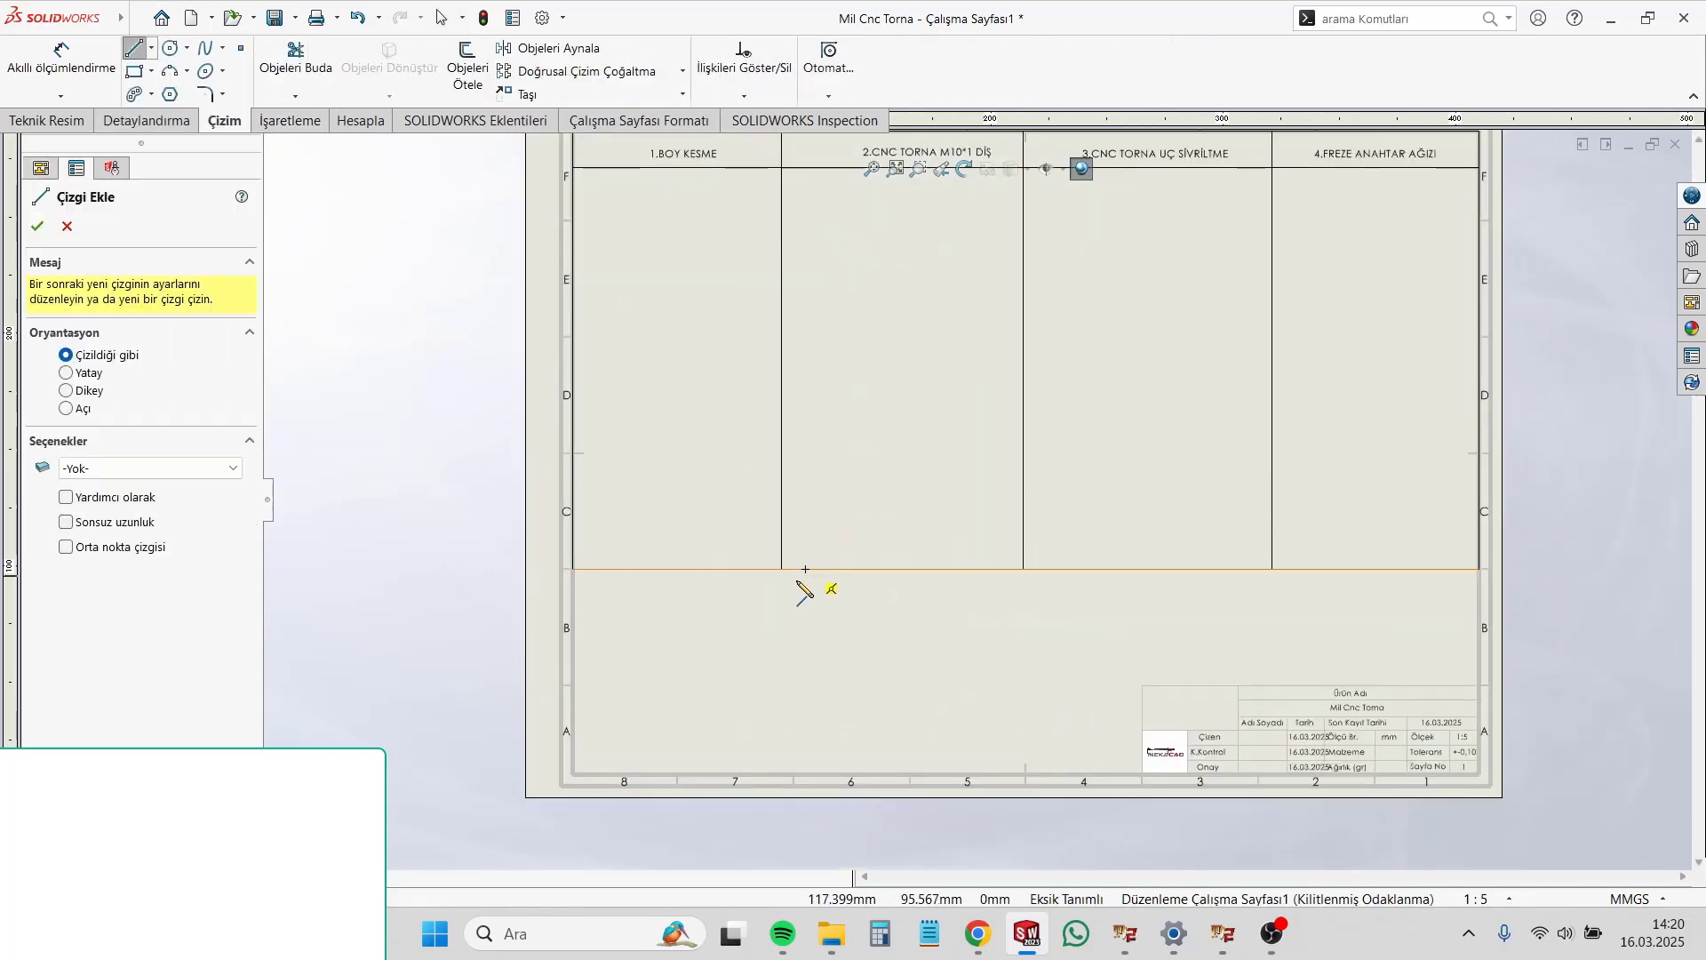
pyautogui.click(712, 637)
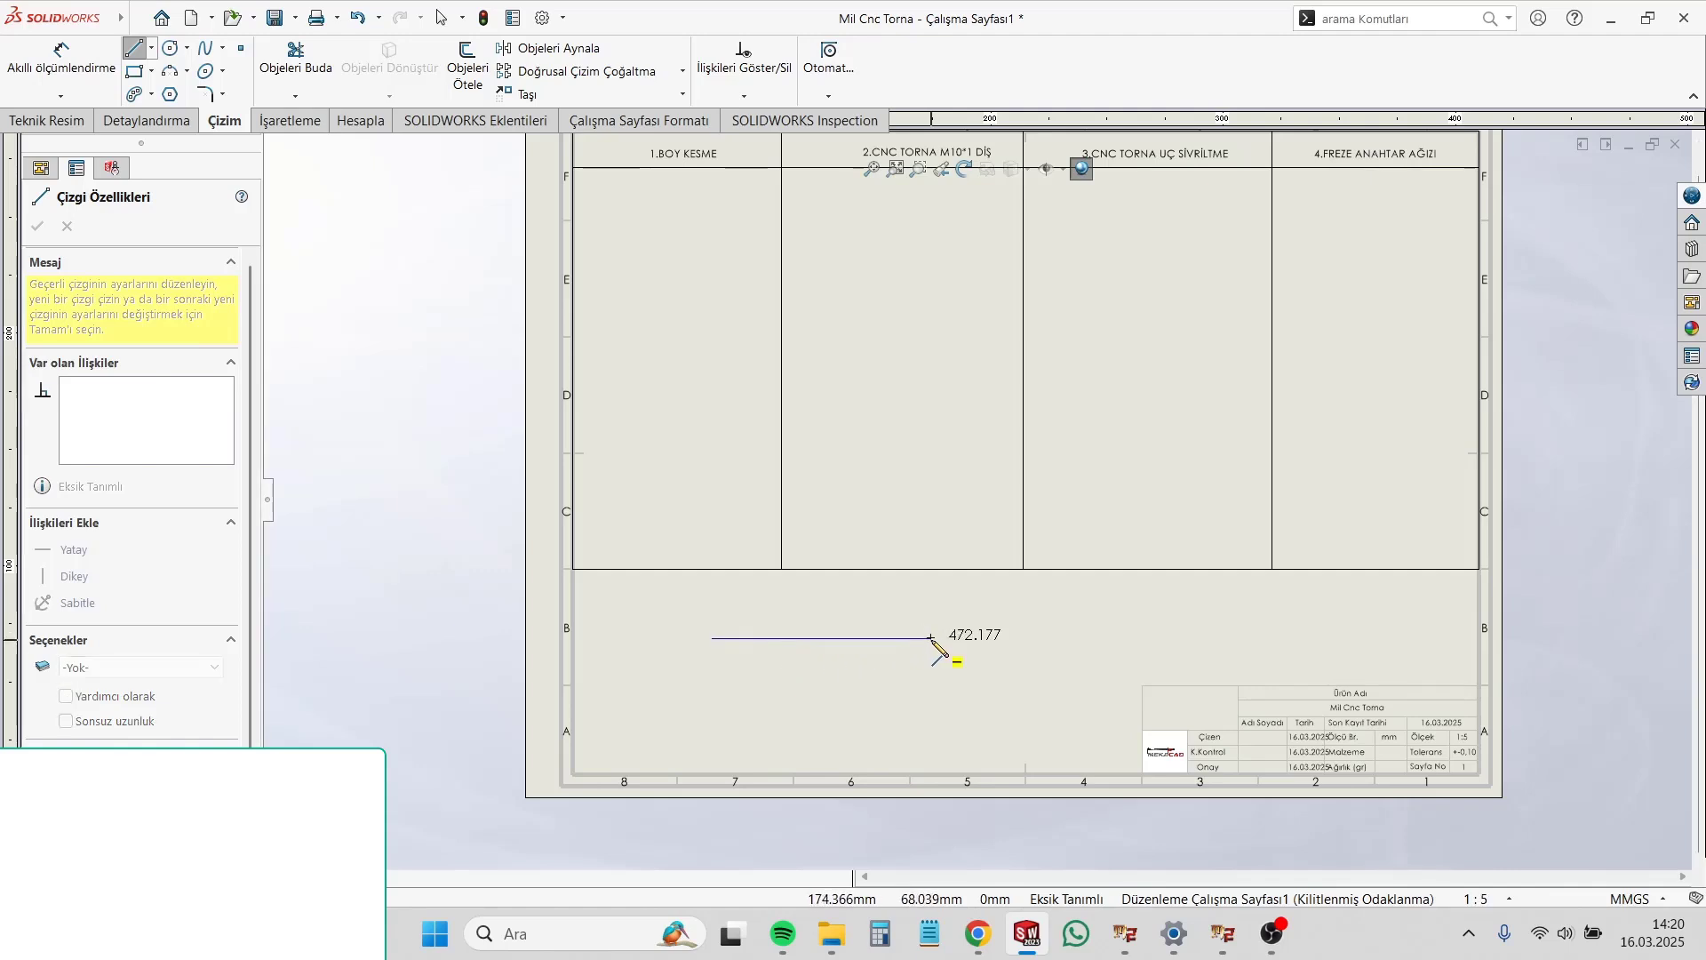
pyautogui.click(931, 638)
pyautogui.press('Escape')
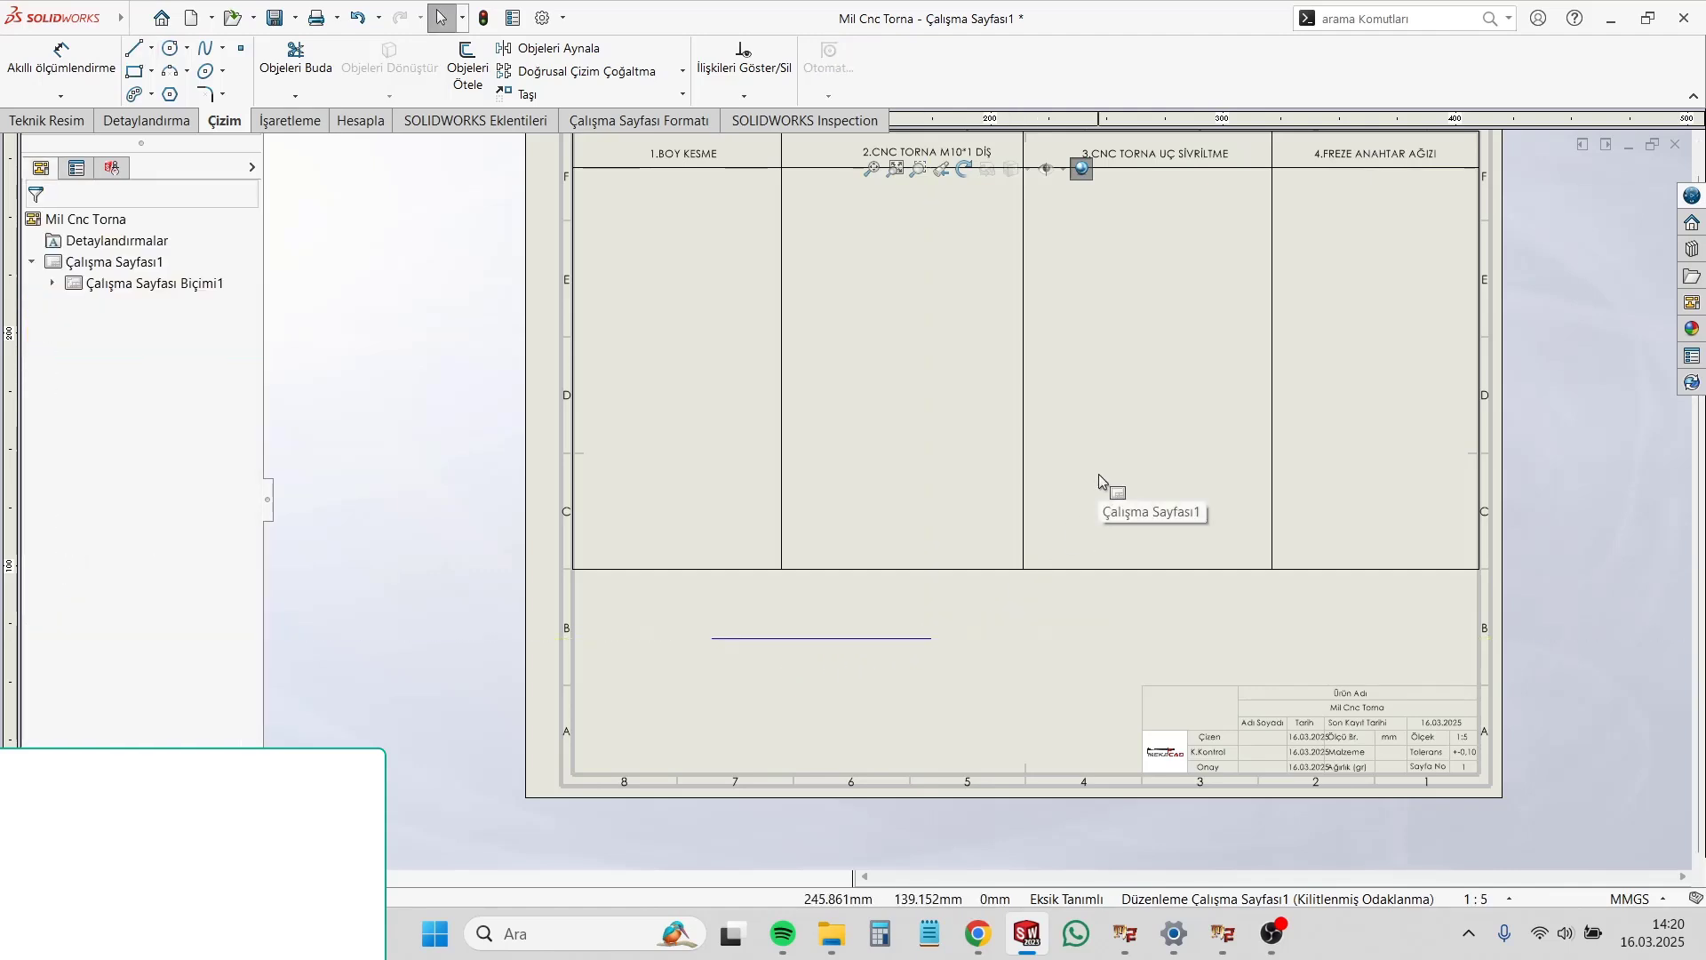
# Step: Put the horizontal line below the table on the FORMAT layer and delete that line
pyautogui.click(868, 697)
pyautogui.click(867, 638)
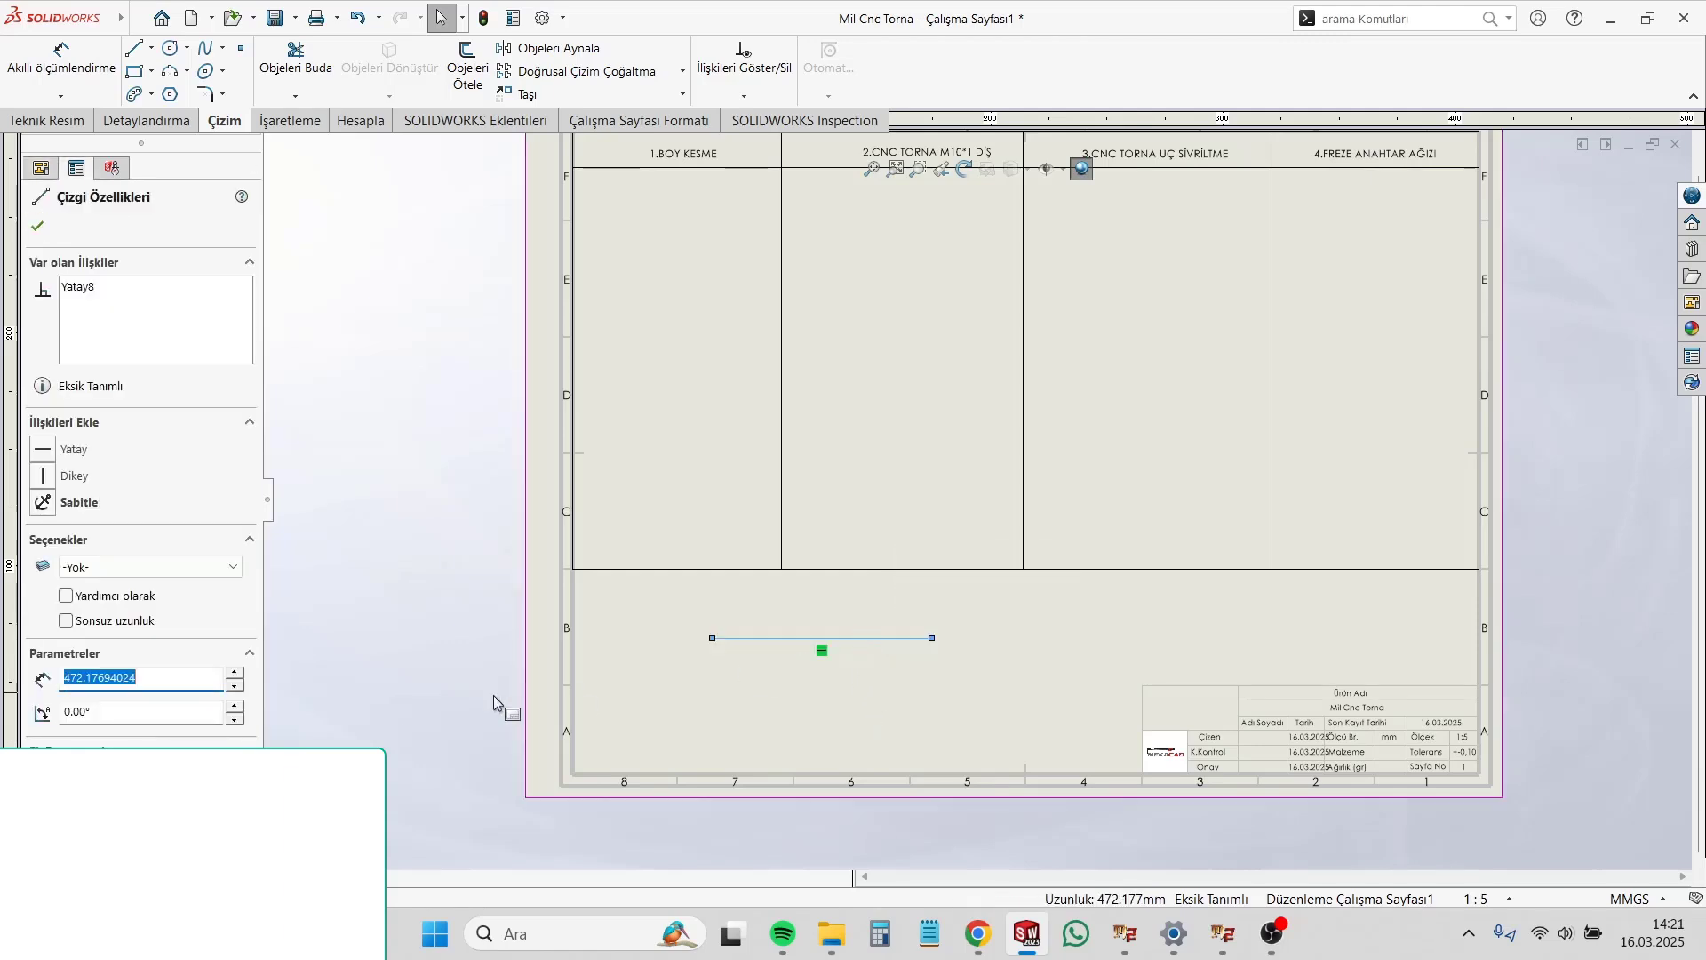
pyautogui.click(145, 569)
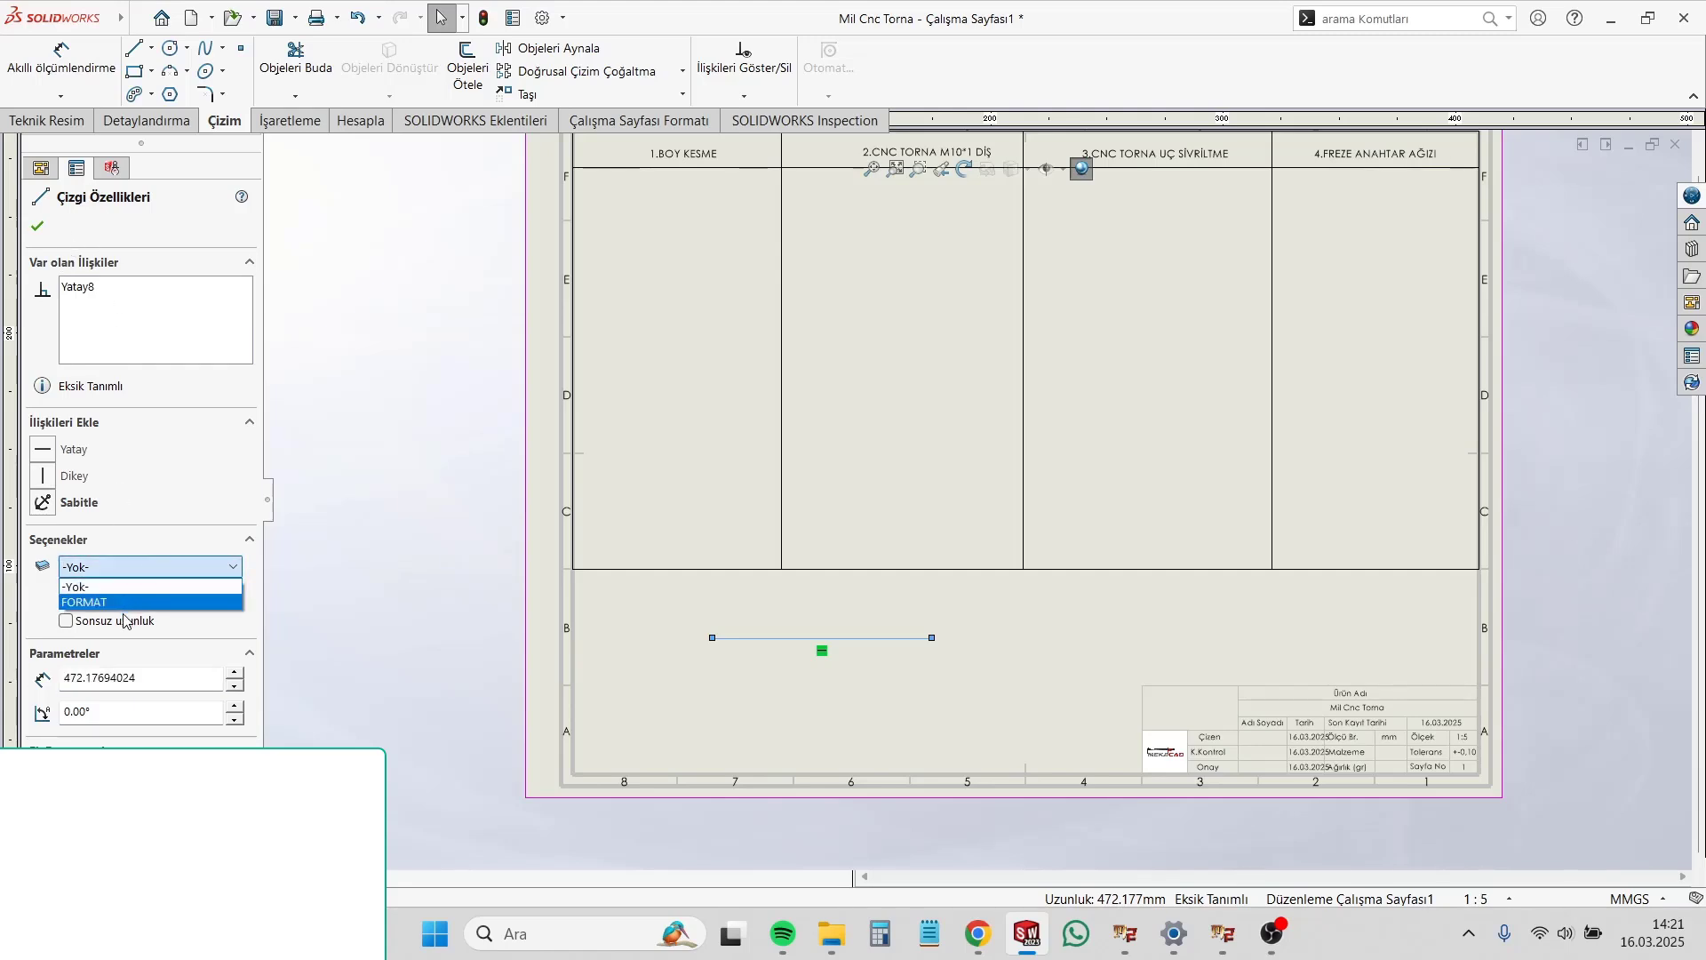
pyautogui.click(127, 602)
pyautogui.click(823, 712)
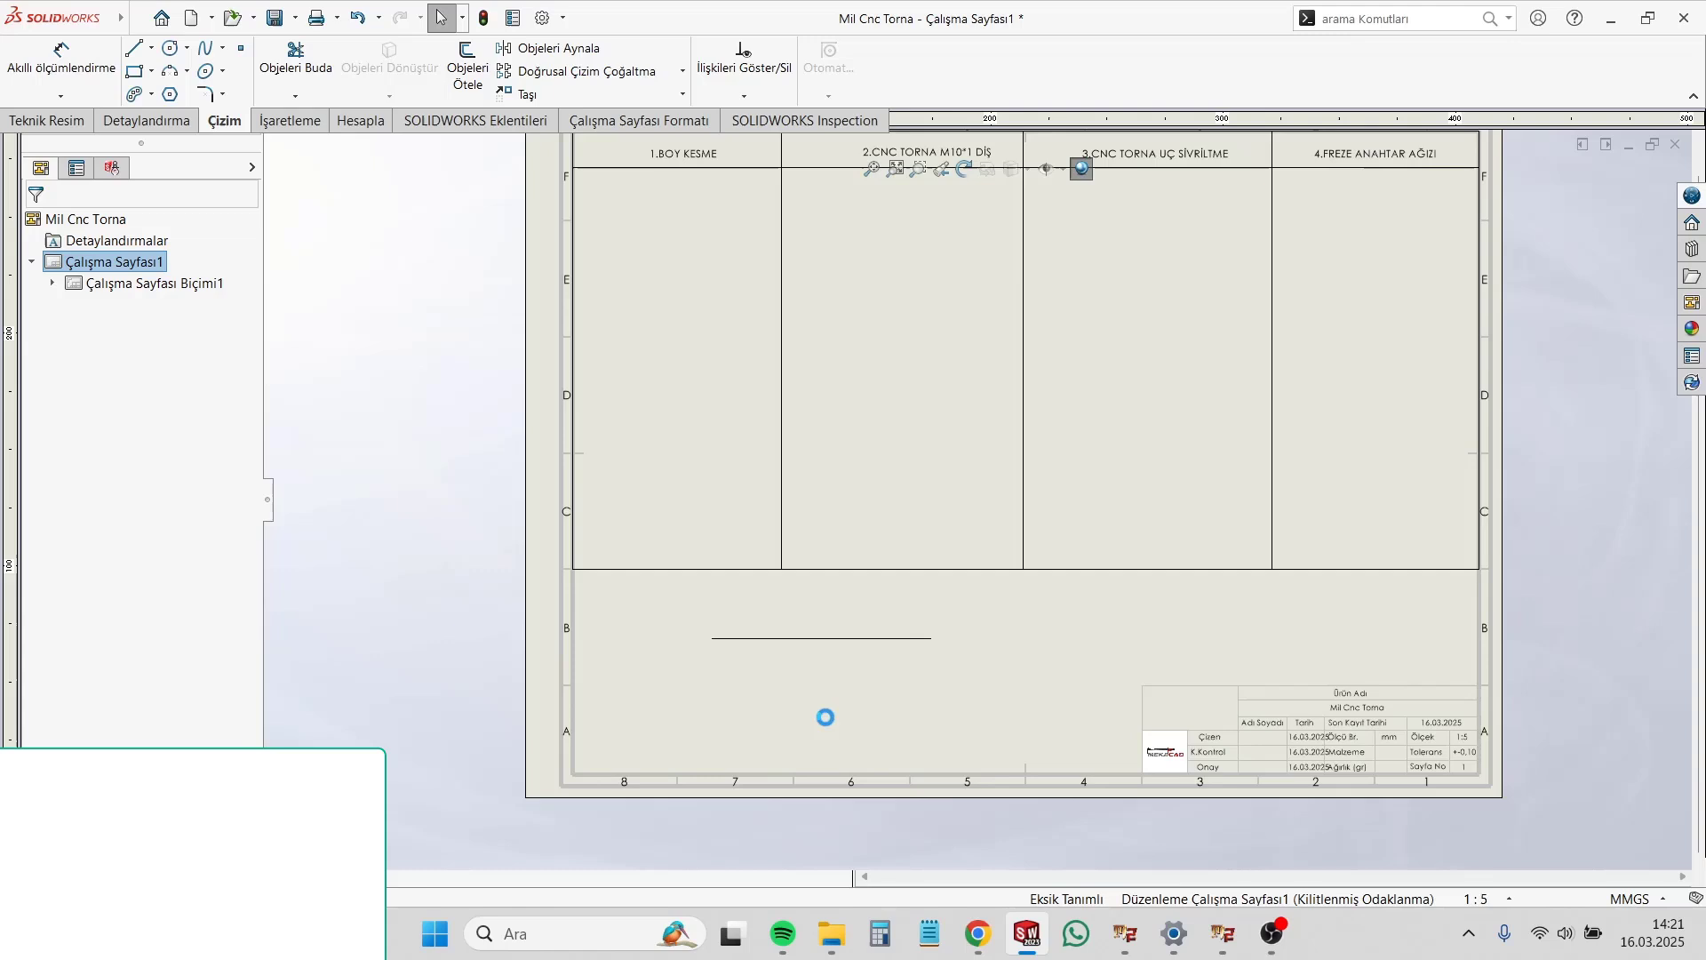
pyautogui.click(911, 644)
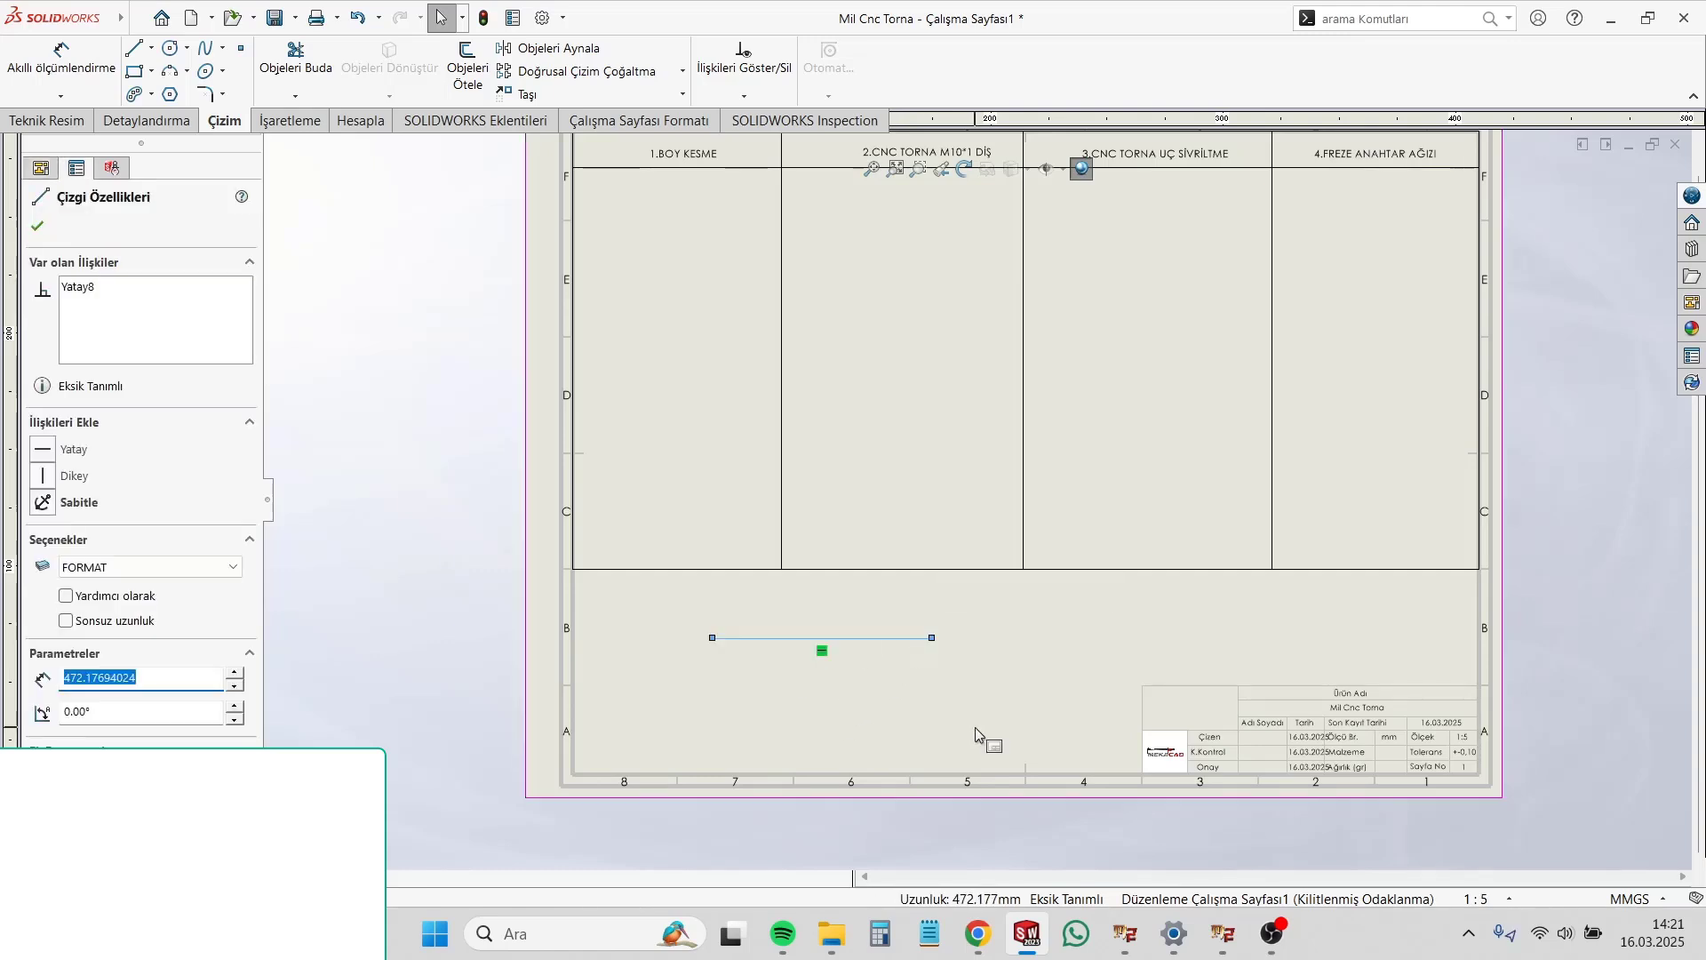
pyautogui.press('Delete')
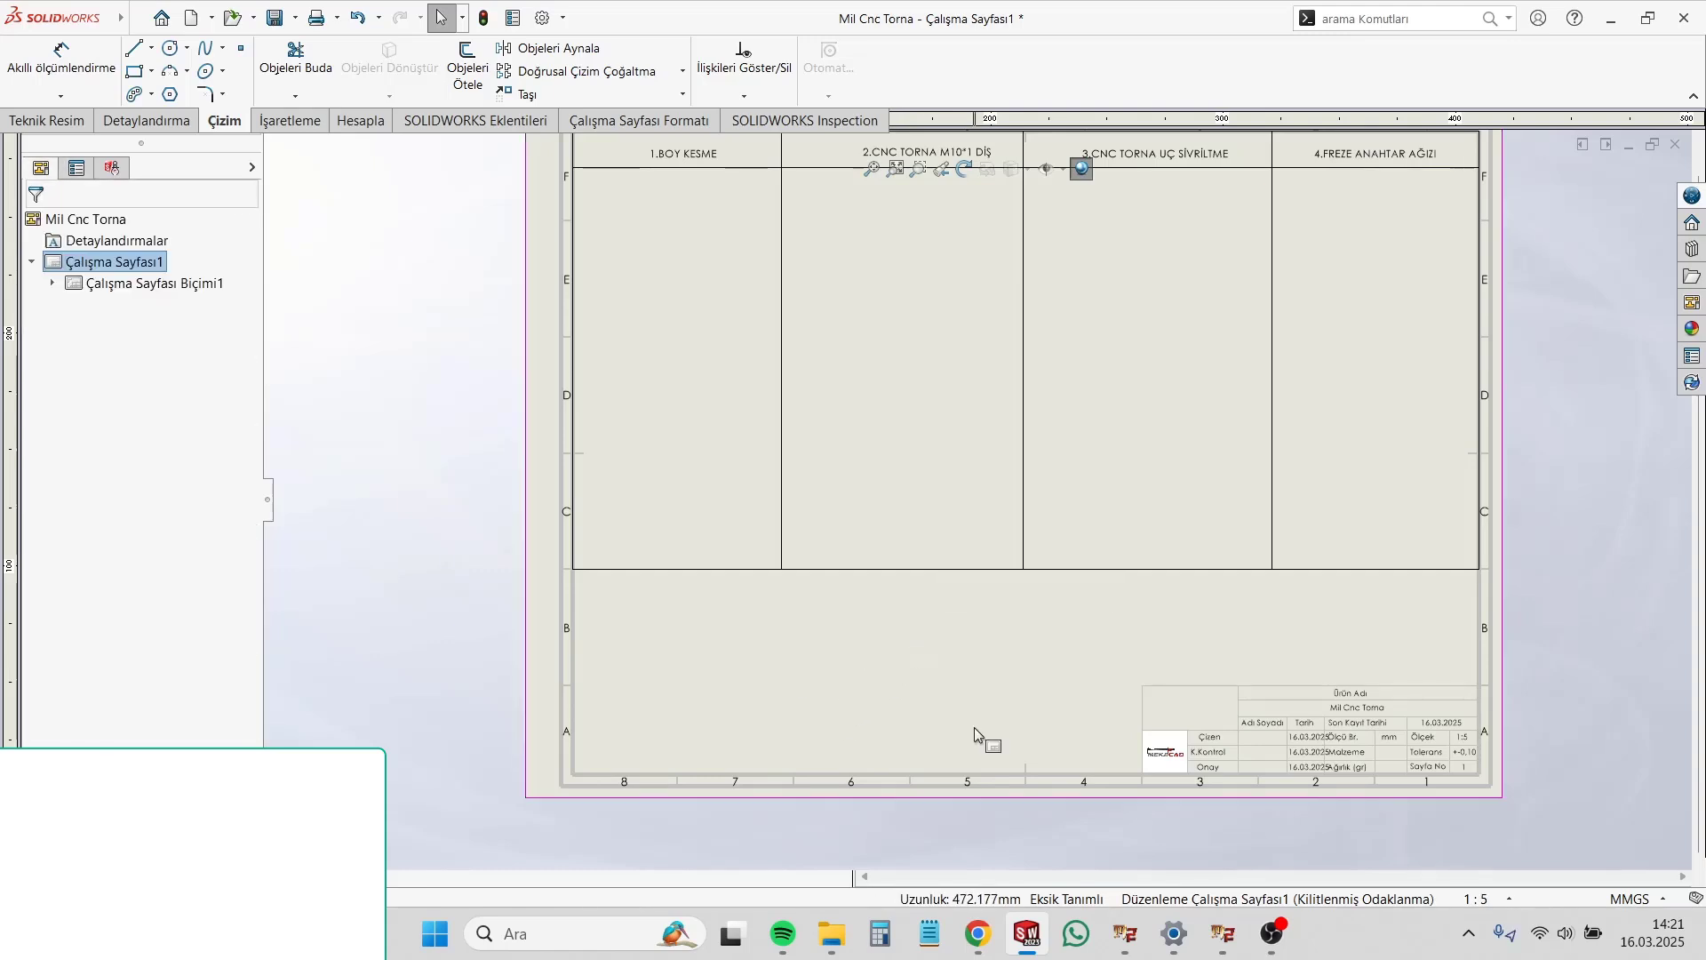
# Step: Copy the "1.BOY KESME" note and place the copy near the lower end of the first column
pyautogui.scroll(3, 924, 569)
pyautogui.scroll(-2, 978, 374)
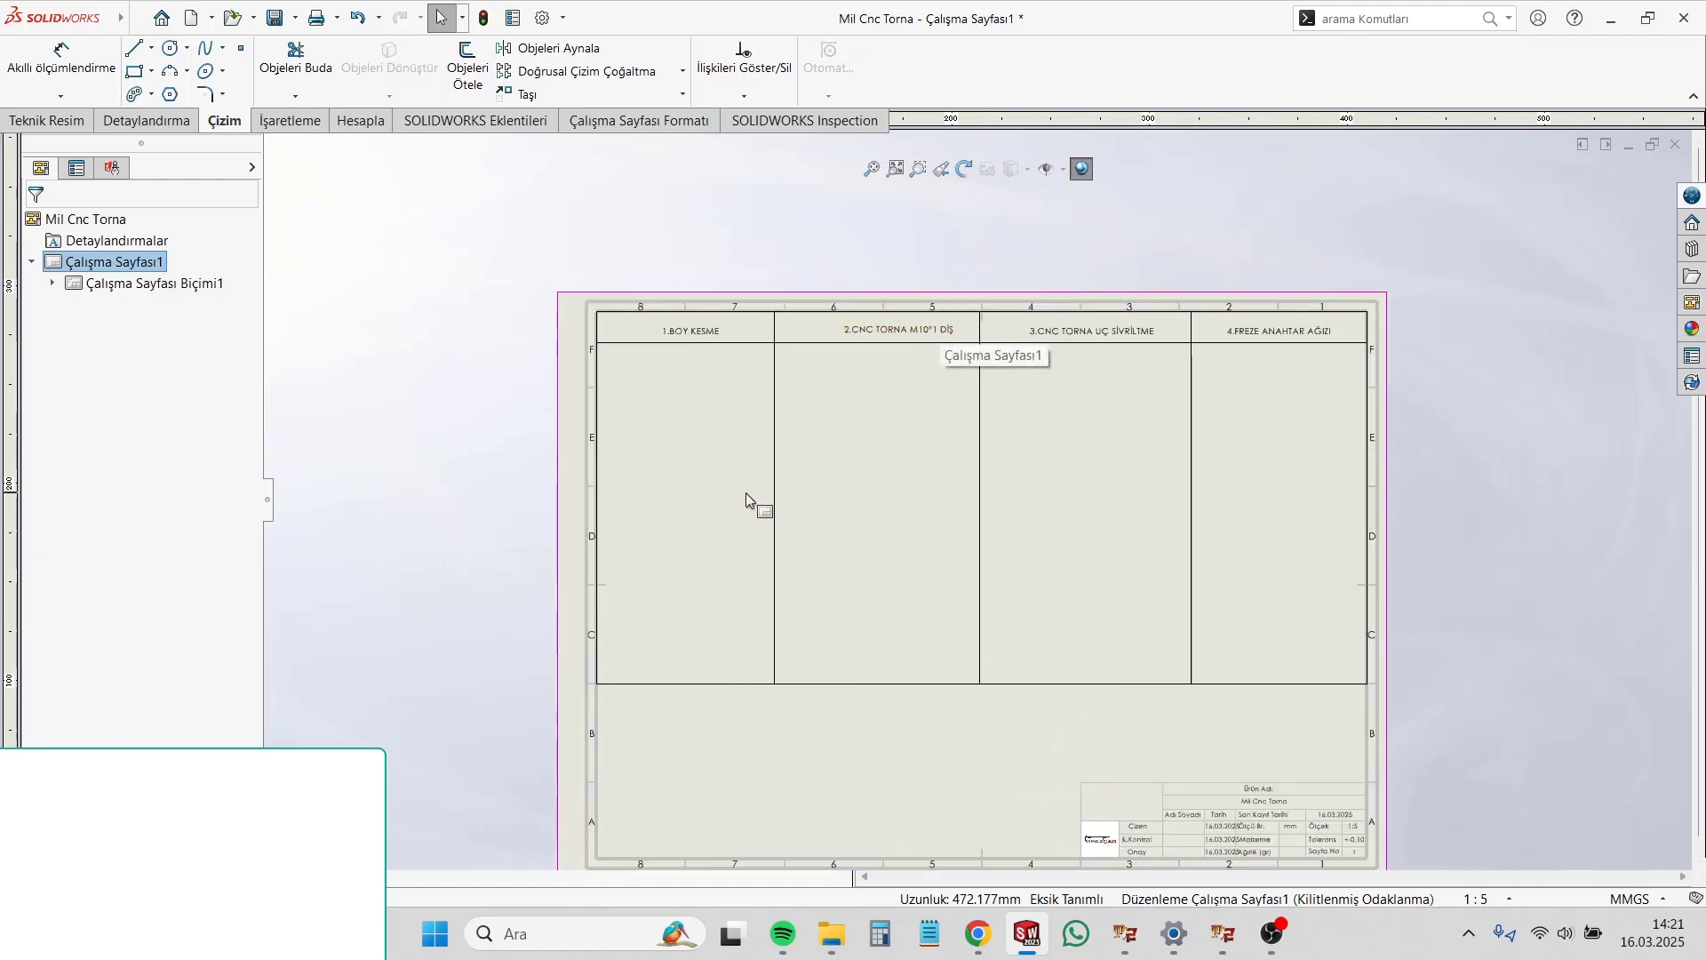
pyautogui.scroll(-1, 771, 524)
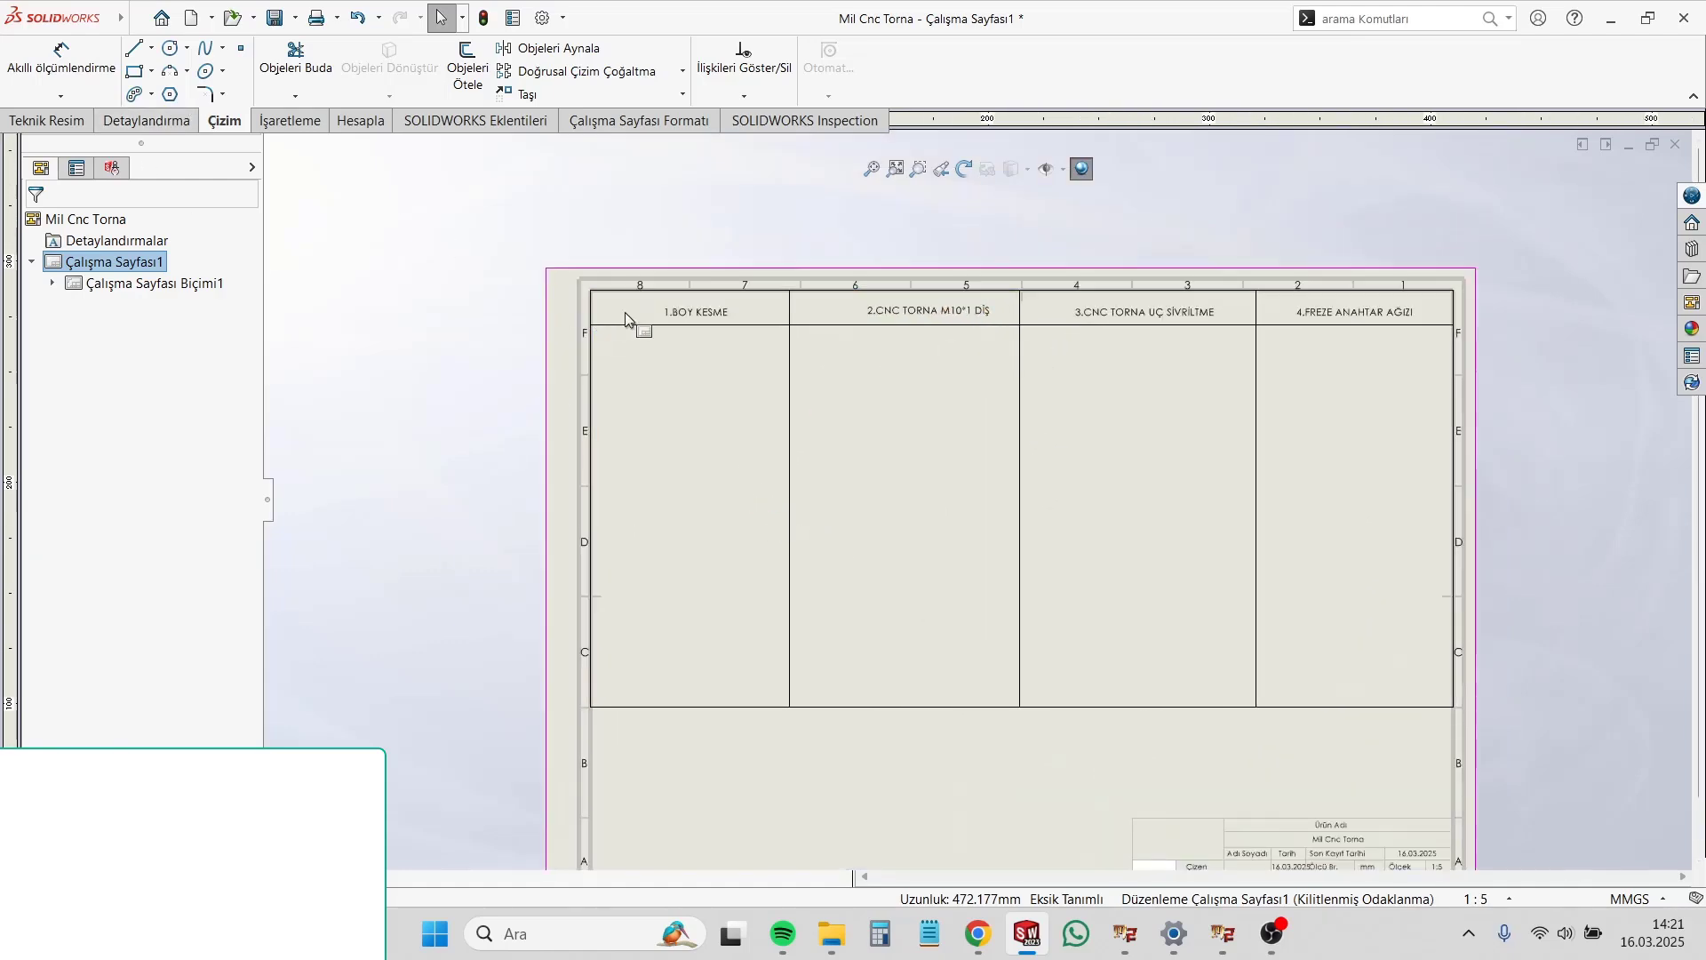
pyautogui.doubleClick(696, 310)
pyautogui.hotkey('ctrl', 'c')
pyautogui.scroll(-2, 672, 659)
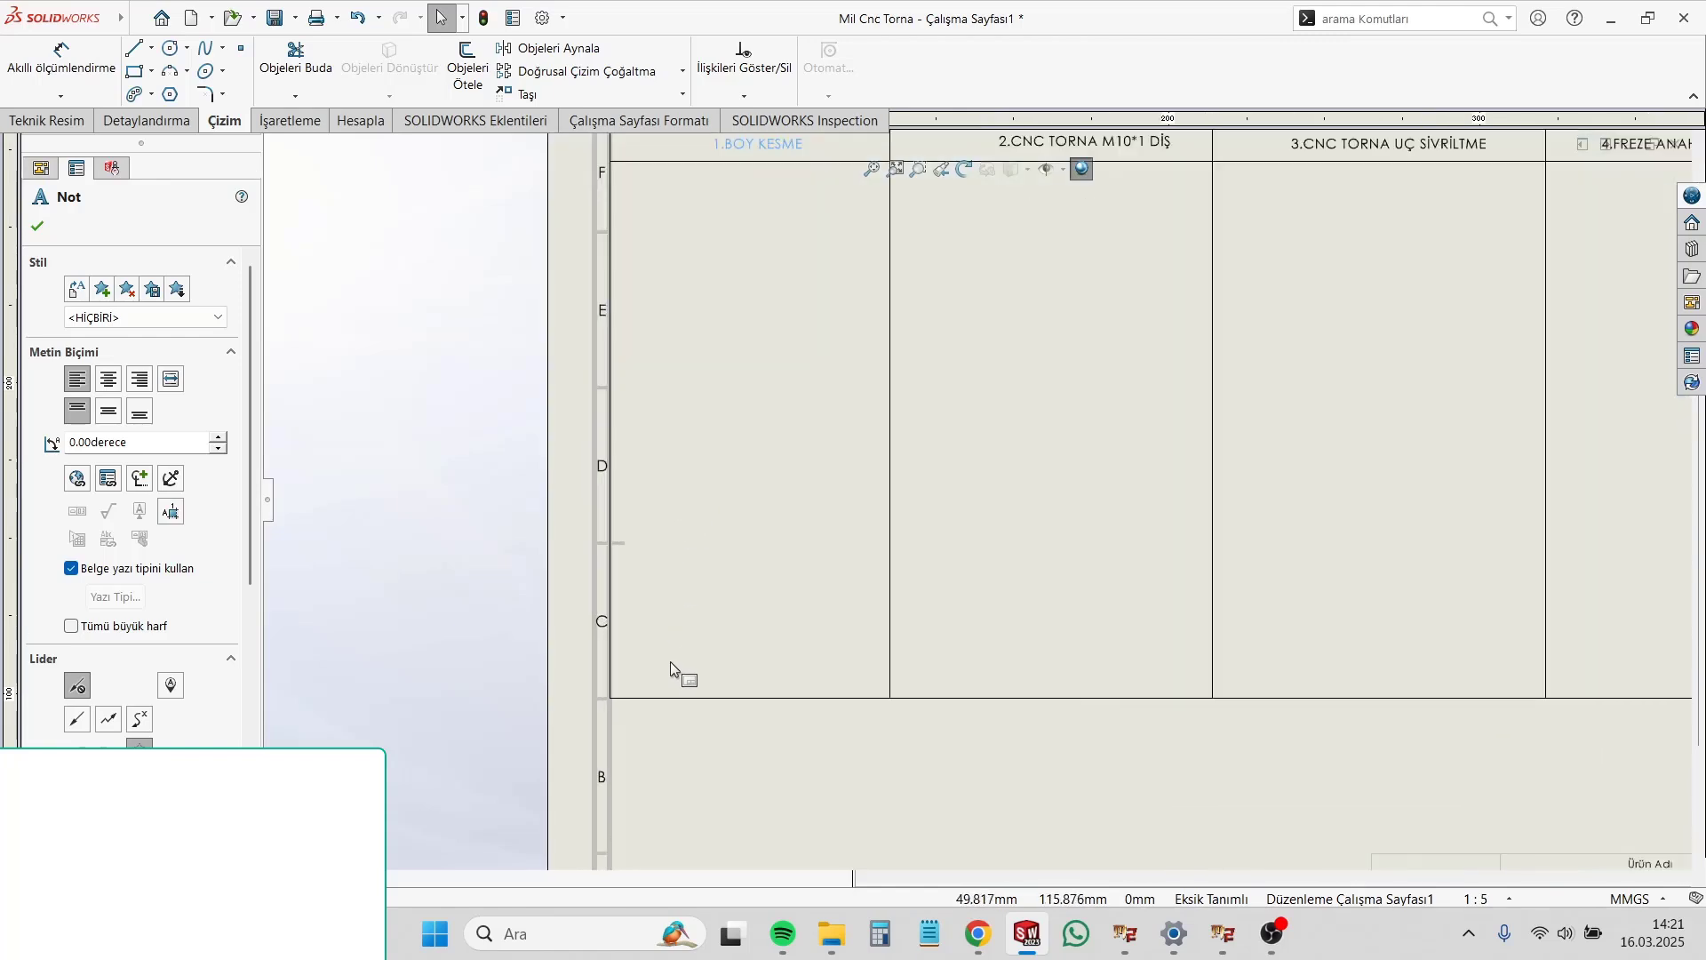
pyautogui.click(724, 648)
pyautogui.hotkey('ctrl', 'v')
pyautogui.moveTo(759, 658); pyautogui.dragTo(737, 664)
# Step: Replace the text of the copied note in the first column with "Malzeme:"
pyautogui.doubleClick(737, 663)
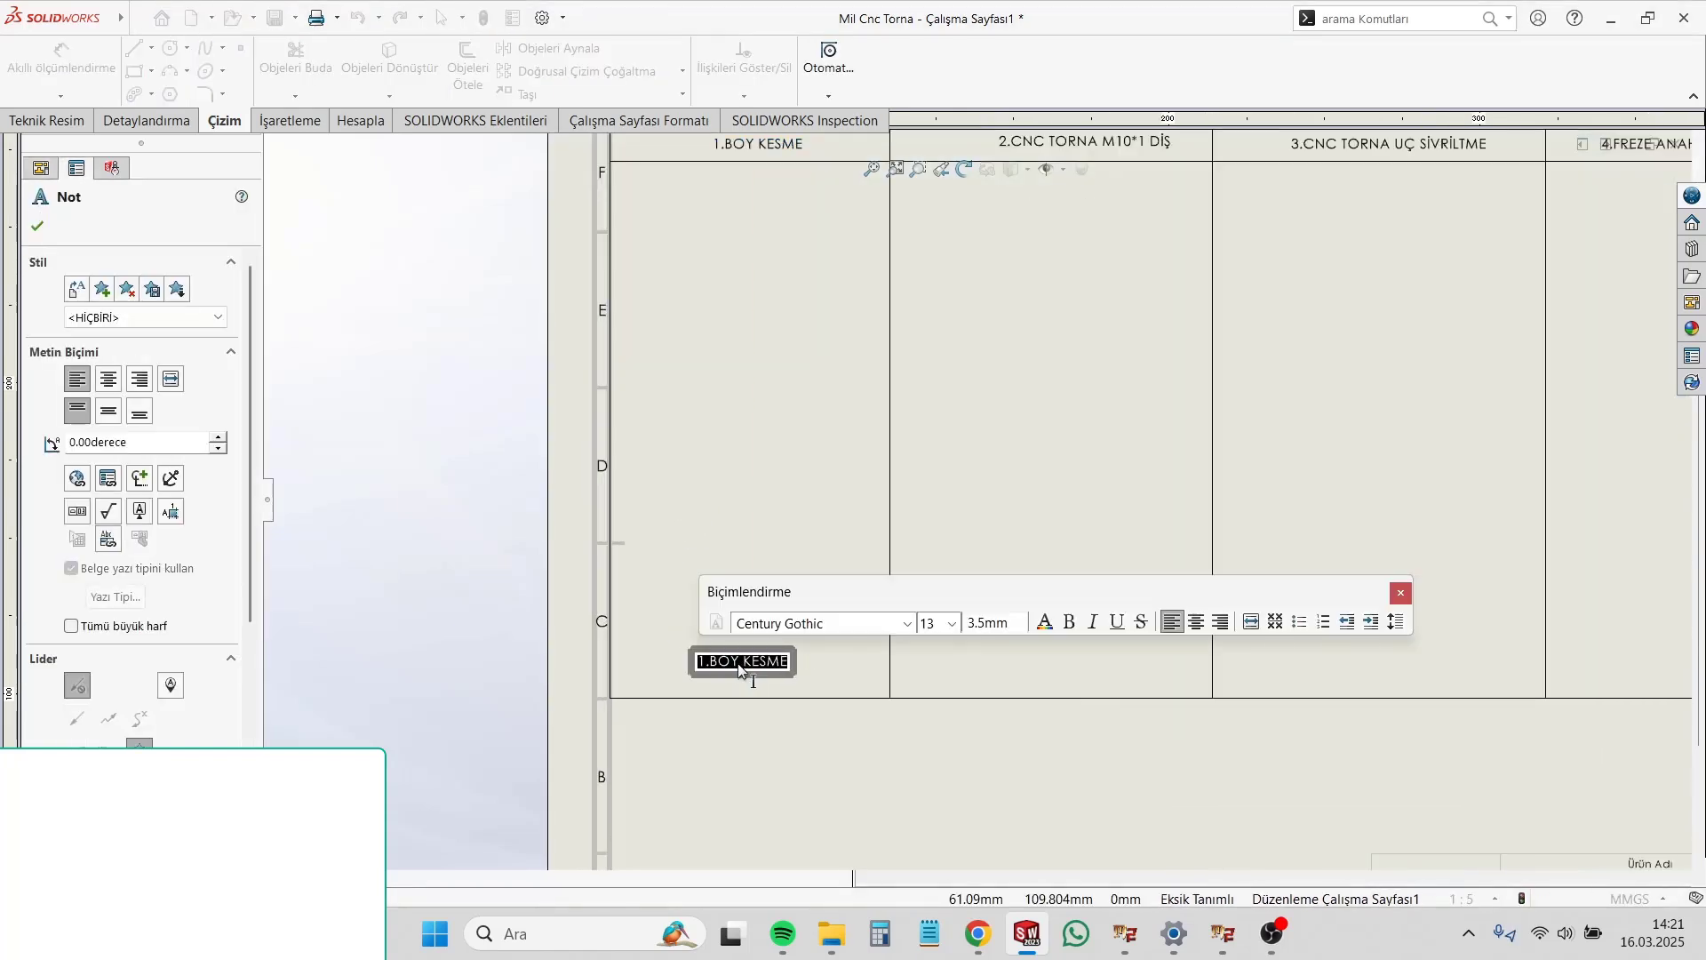
pyautogui.press('BackSpace')
pyautogui.press('BackSpace')
pyautogui.press('BackSpace')
pyautogui.press('BackSpace')
pyautogui.press('BackSpace')
pyautogui.press('BackSpace')
pyautogui.press('BackSpace')
pyautogui.press('BackSpace')
pyautogui.press('BackSpace')
pyautogui.press('BackSpace')
pyautogui.press('BackSpace')
pyautogui.write('mal')
pyautogui.press('BackSpace')
pyautogui.press('BackSpace')
pyautogui.press('BackSpace')
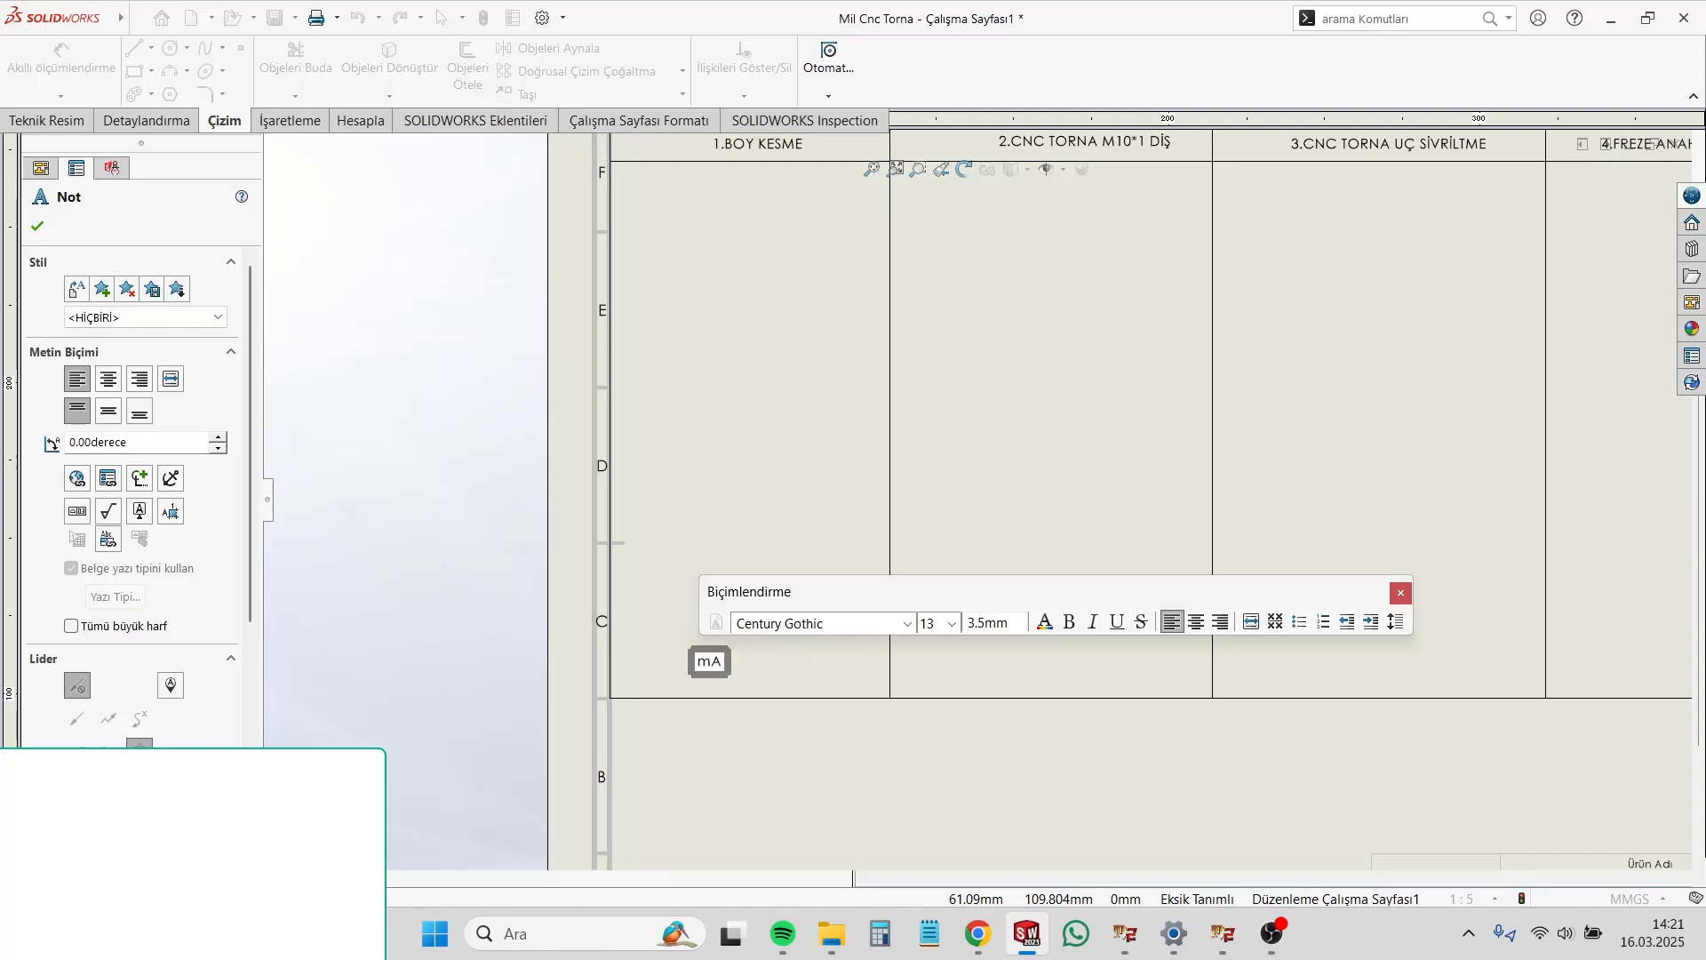
pyautogui.write('M')
pyautogui.press('capslock')
pyautogui.write('alzeme:')
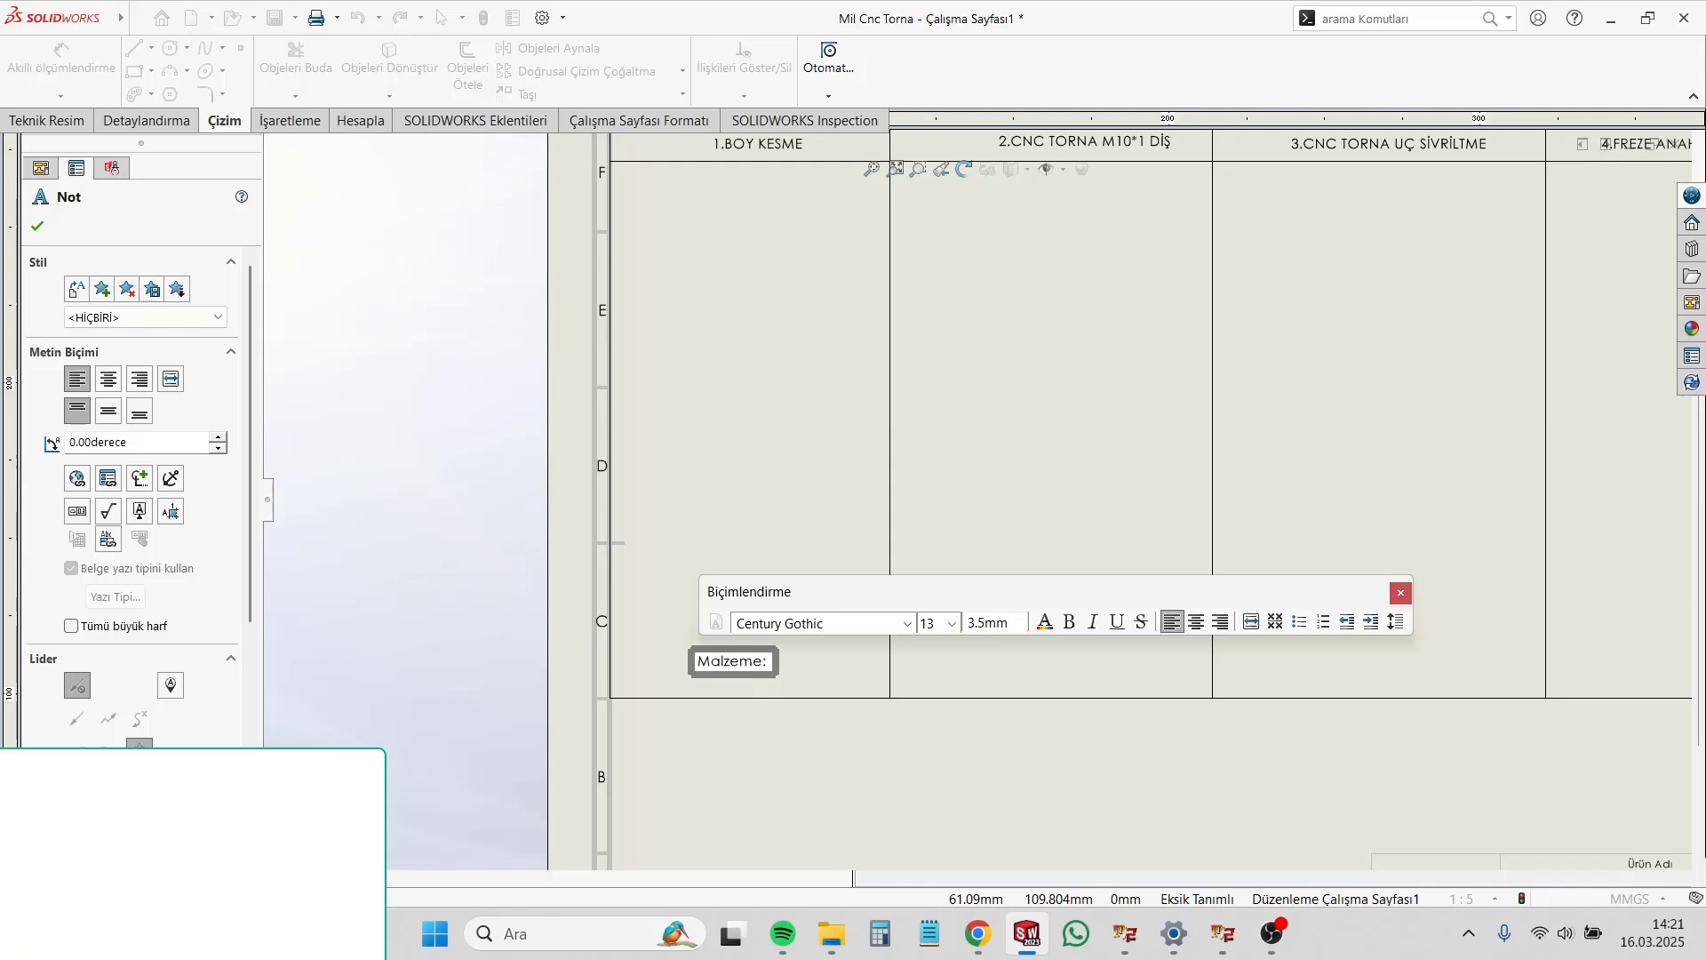
pyautogui.write(' 3')
# Step: Extend the material note to "Malzeme: Paslanmaz Çelik Çubuk/Mil" and shift it left toward the first column's edge
pyautogui.press('BackSpace')
pyautogui.write('p')
pyautogui.press('BackSpace')
pyautogui.write('p')
pyautogui.press('BackSpace')
pyautogui.press('capslock')
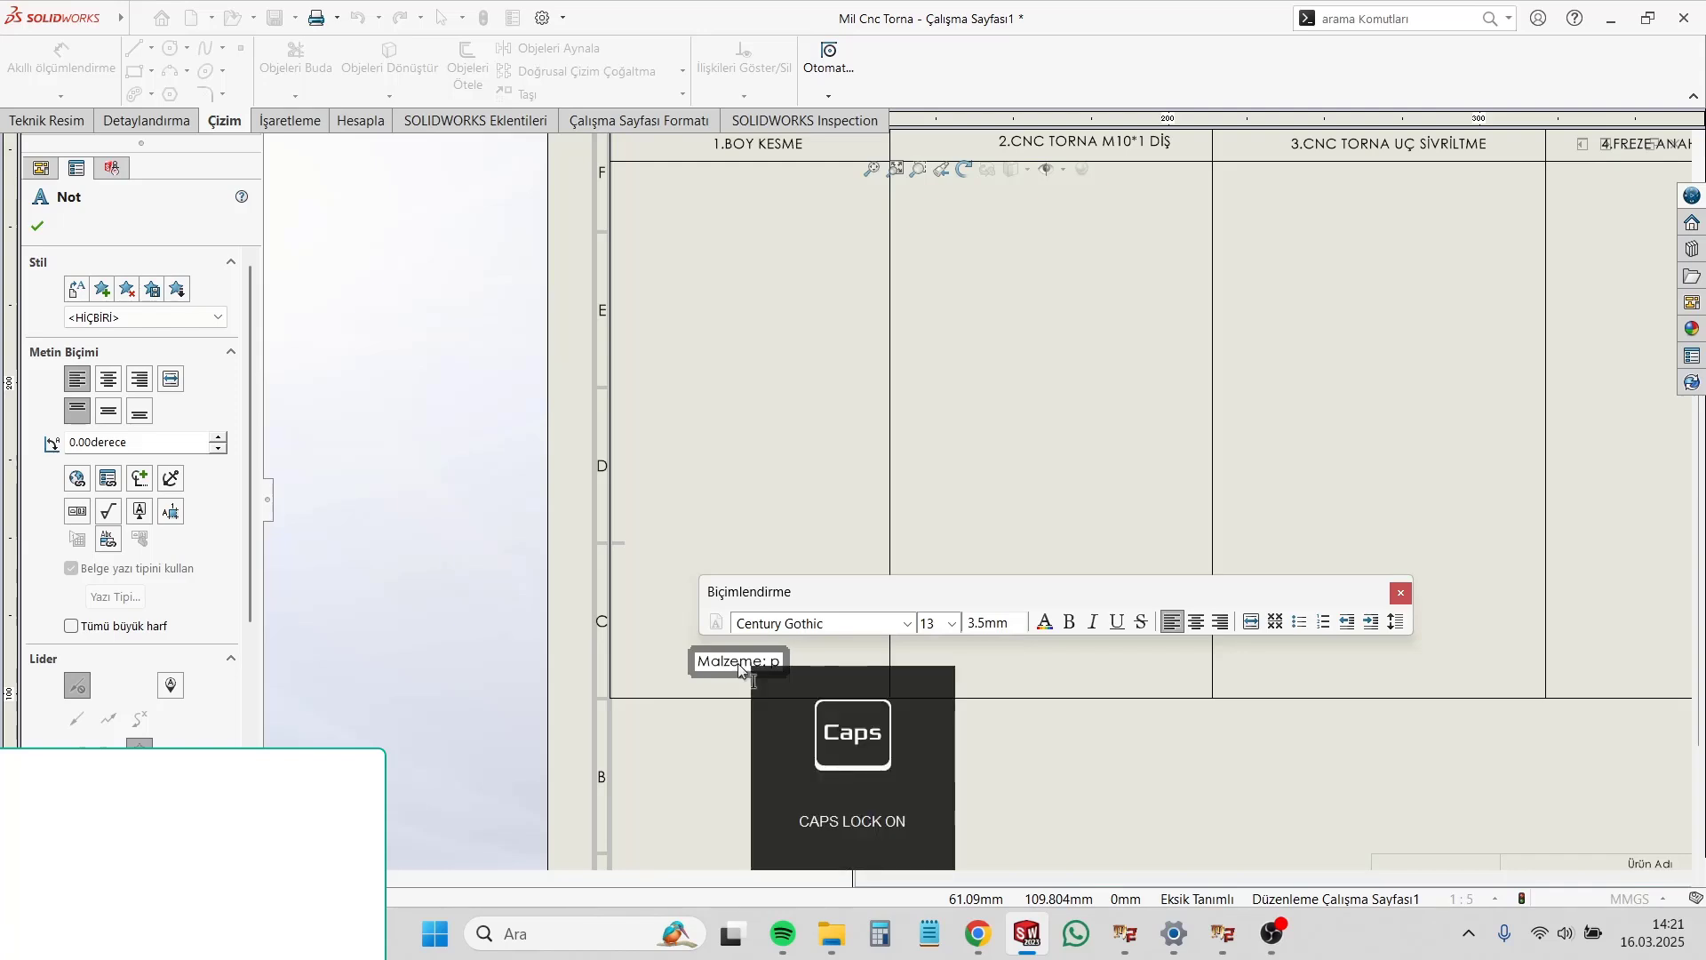
pyautogui.write('P')
pyautogui.press('capslock')
pyautogui.write('al')
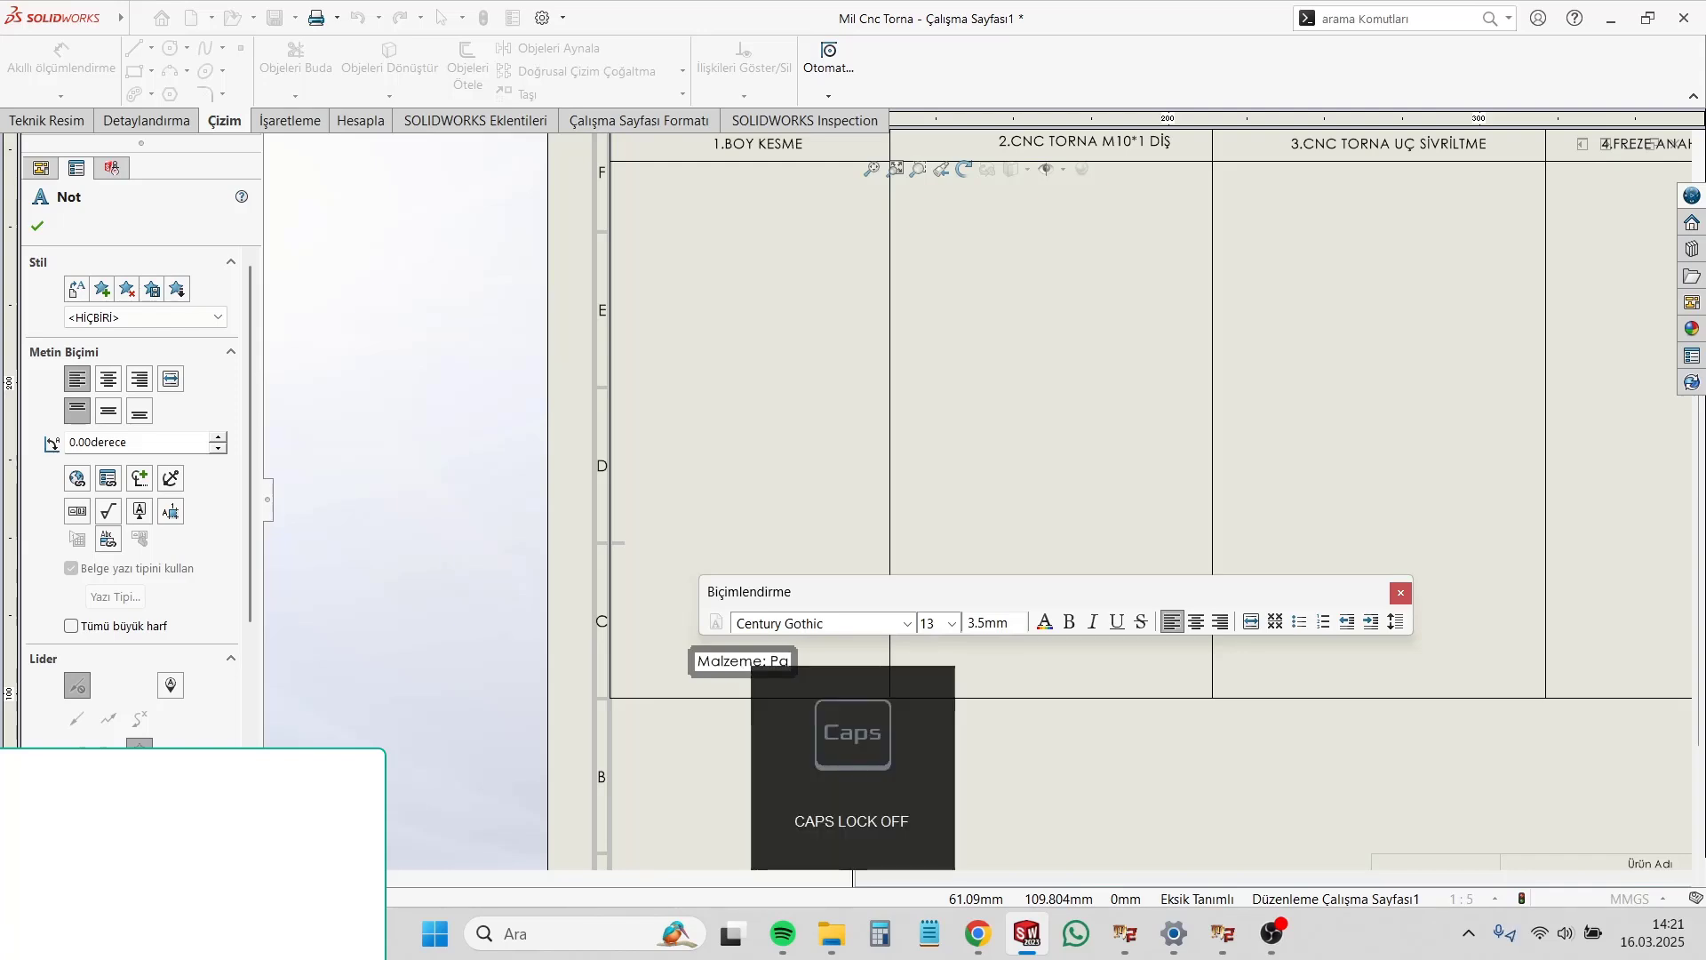
pyautogui.press('BackSpace')
pyautogui.write('slanmaz')
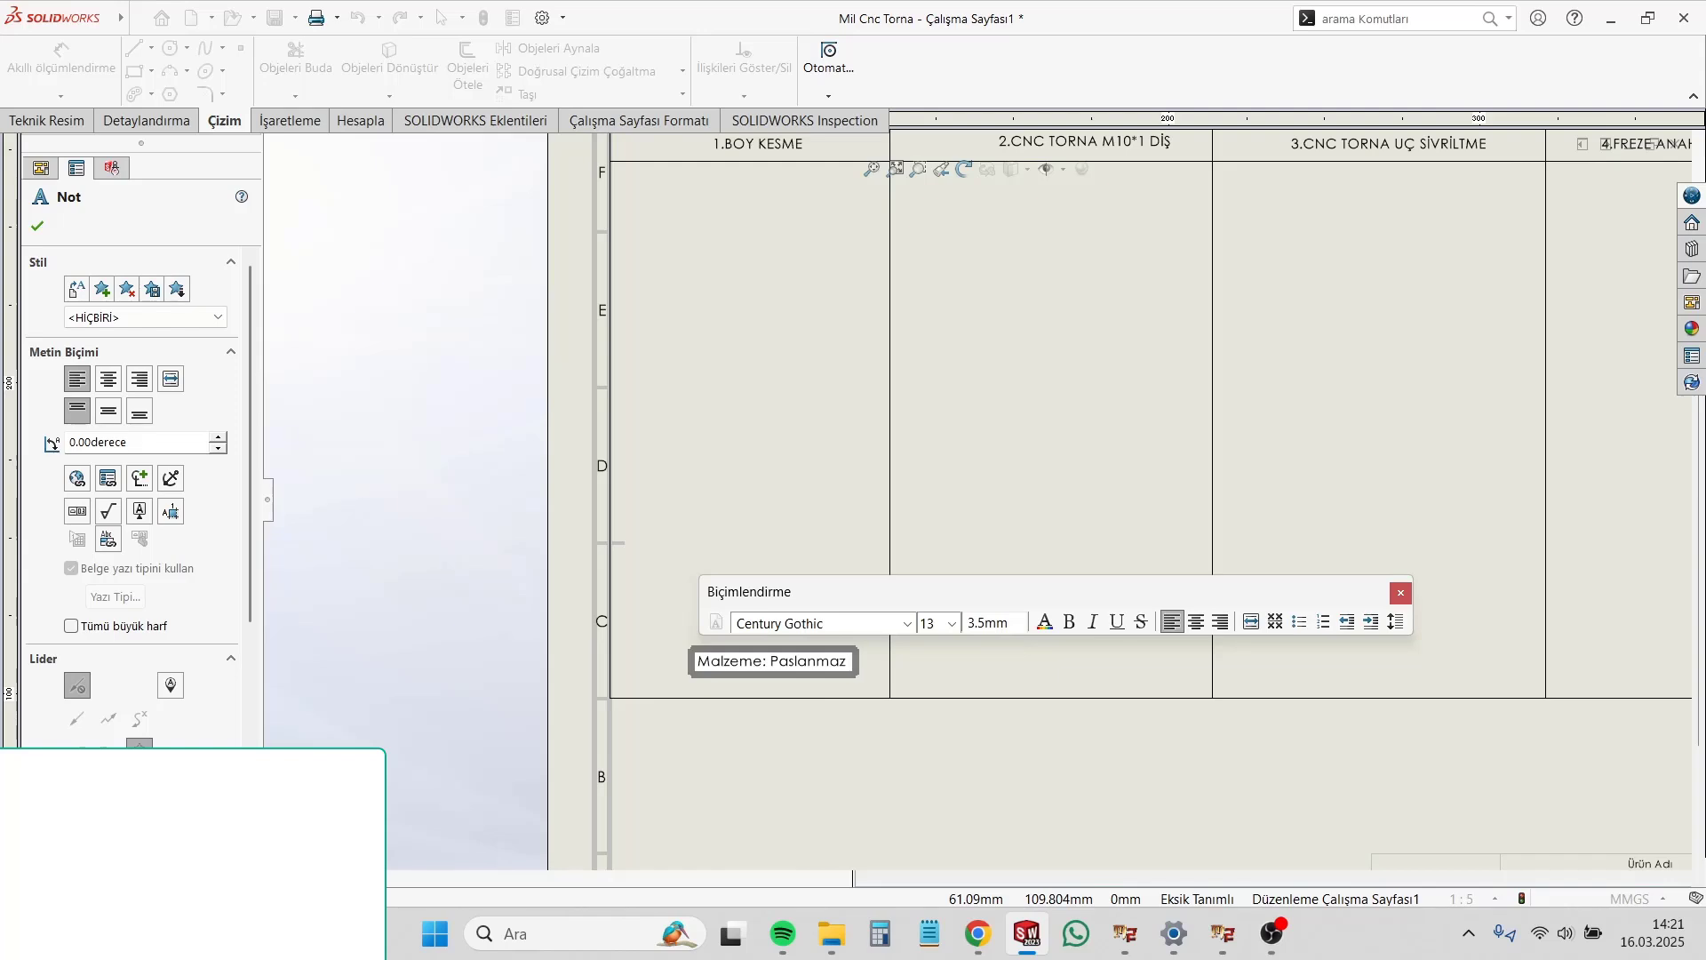
pyautogui.write(' Çelik')
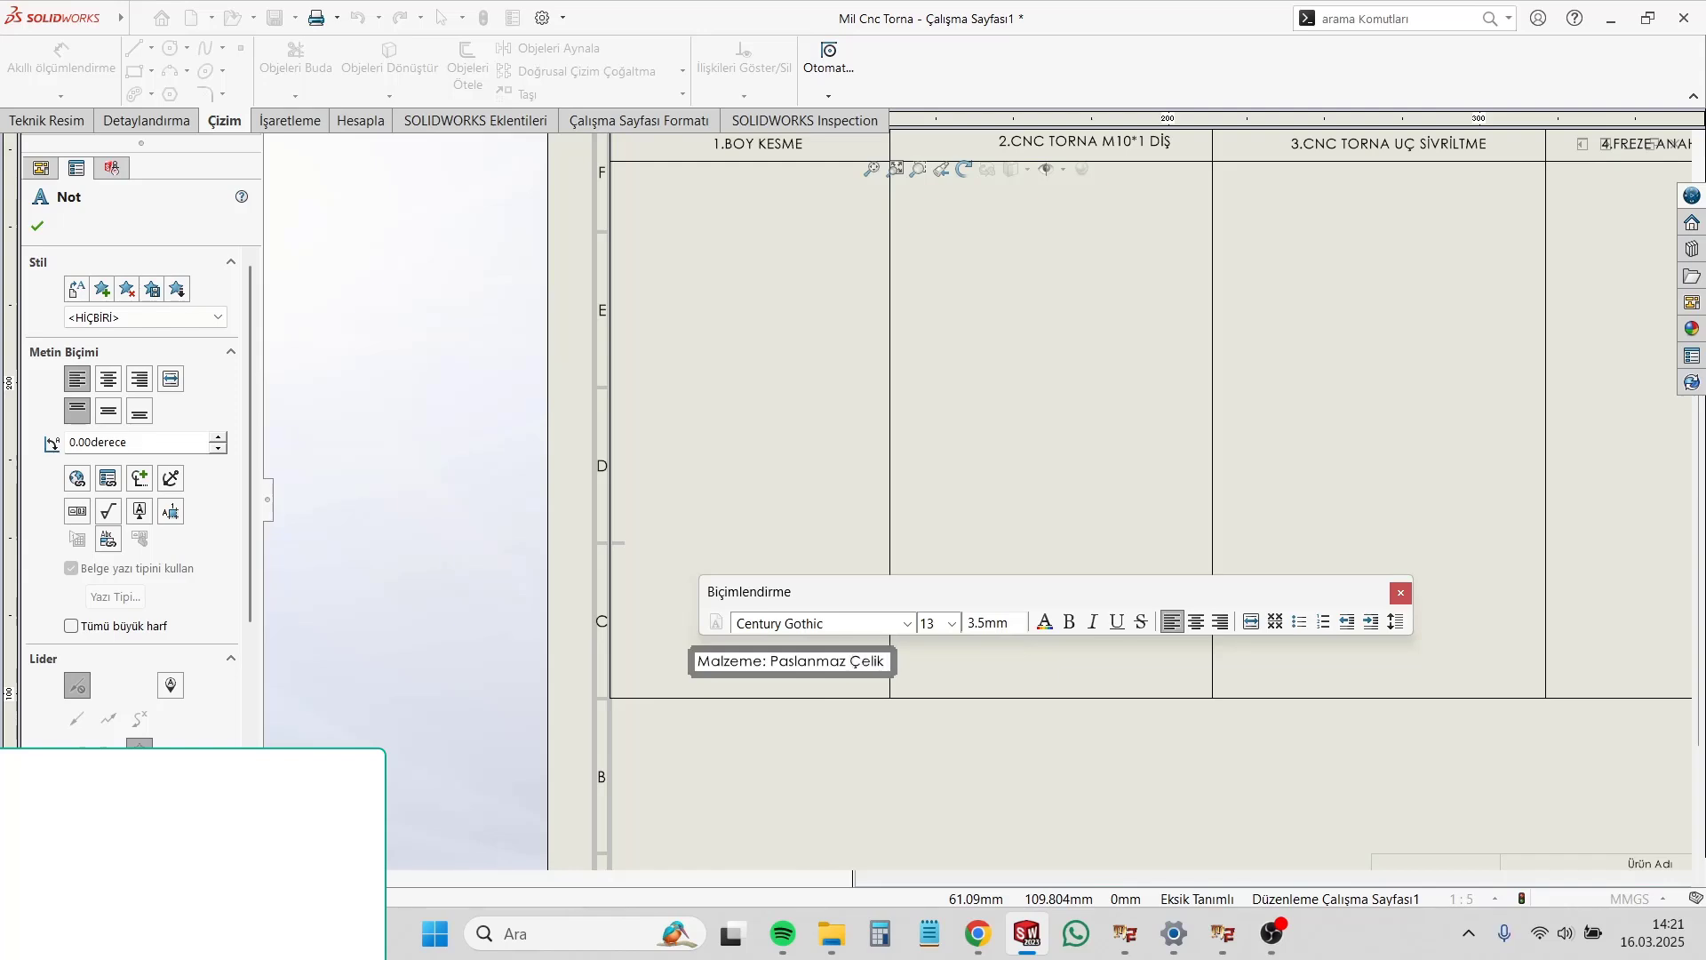
pyautogui.write(' Çubuk/')
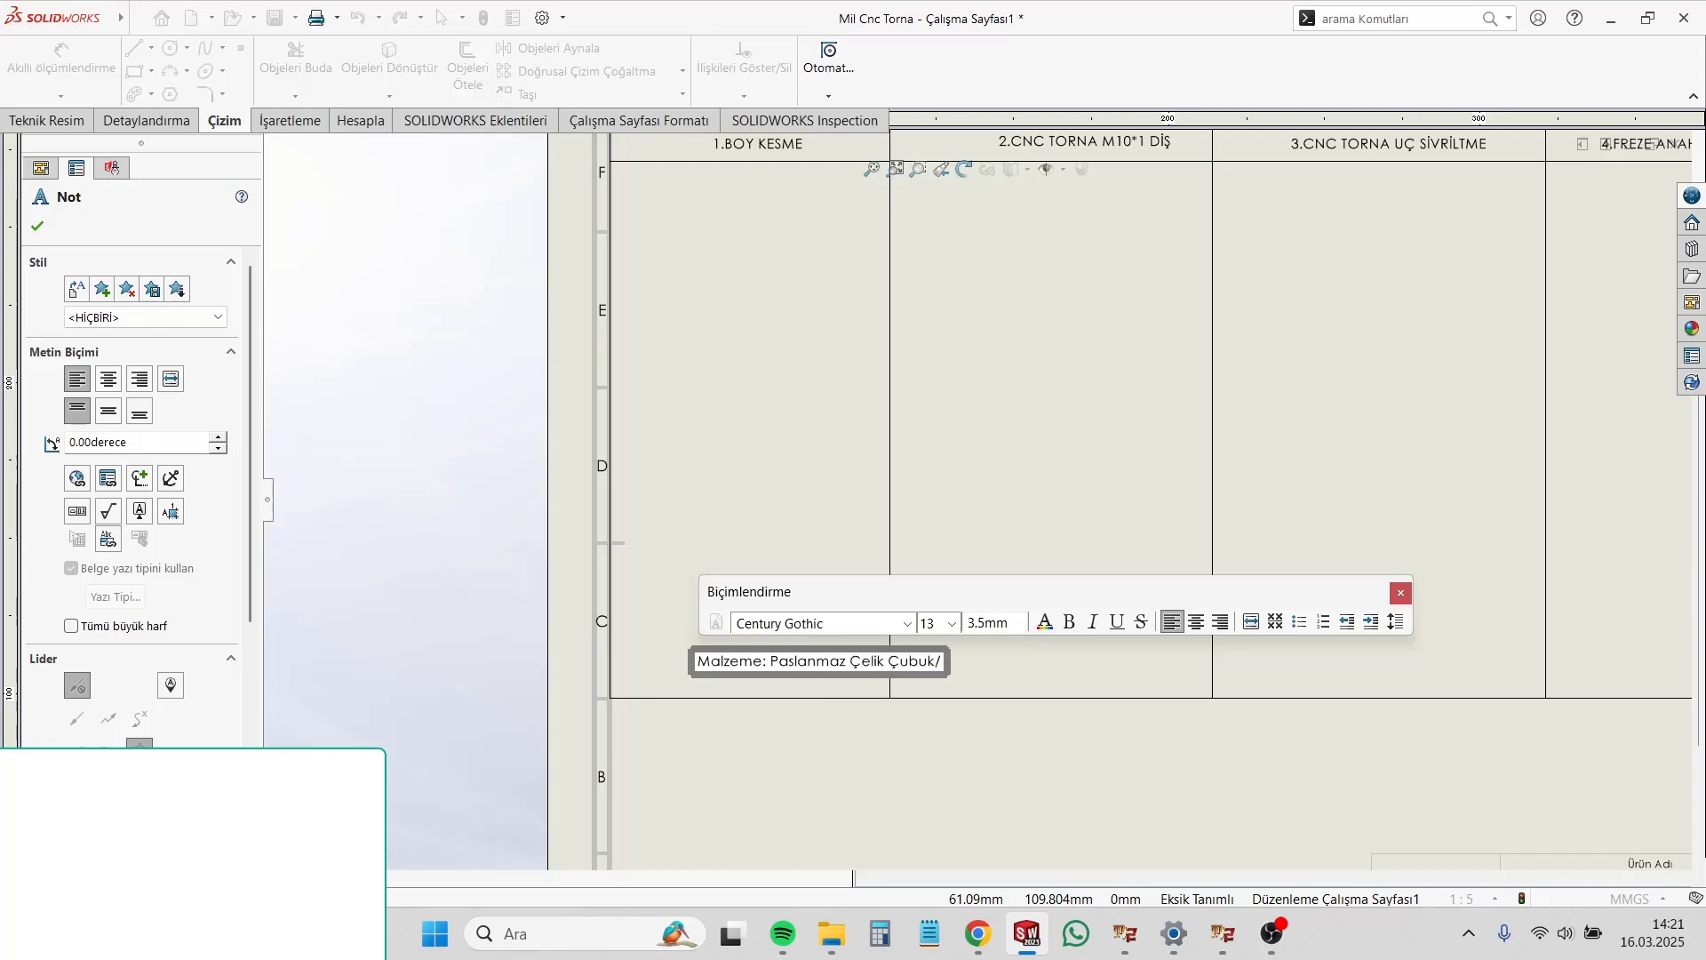
pyautogui.write('Mil')
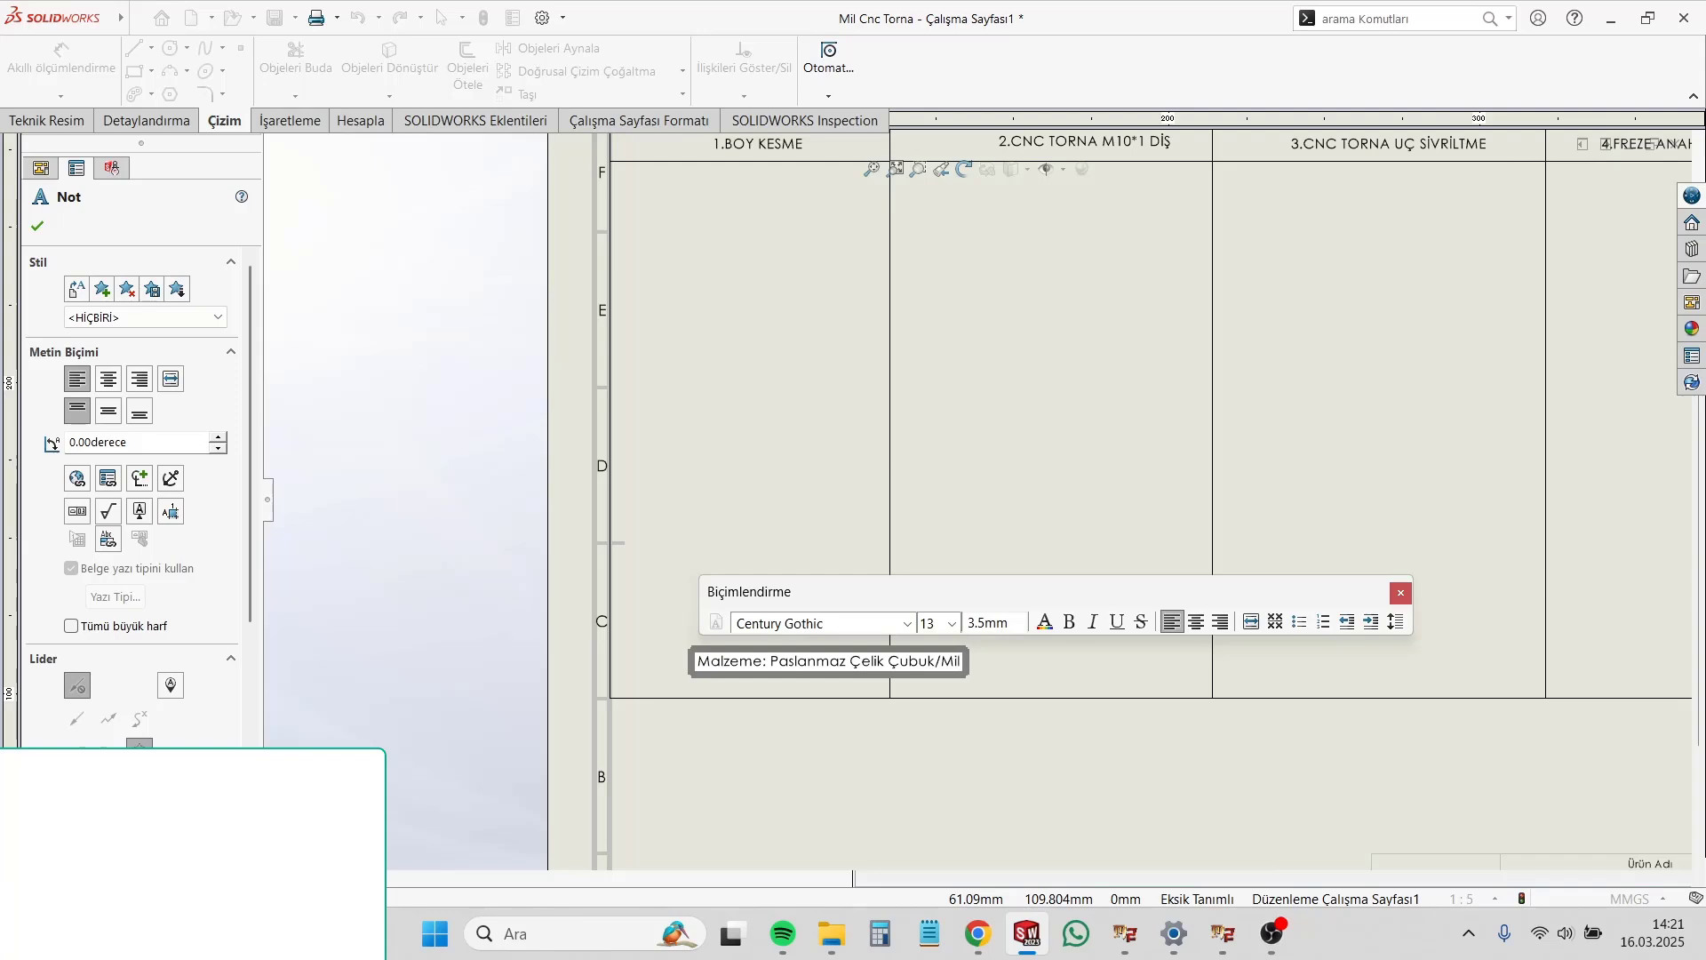
pyautogui.click(1026, 704)
pyautogui.moveTo(838, 662); pyautogui.dragTo(767, 652)
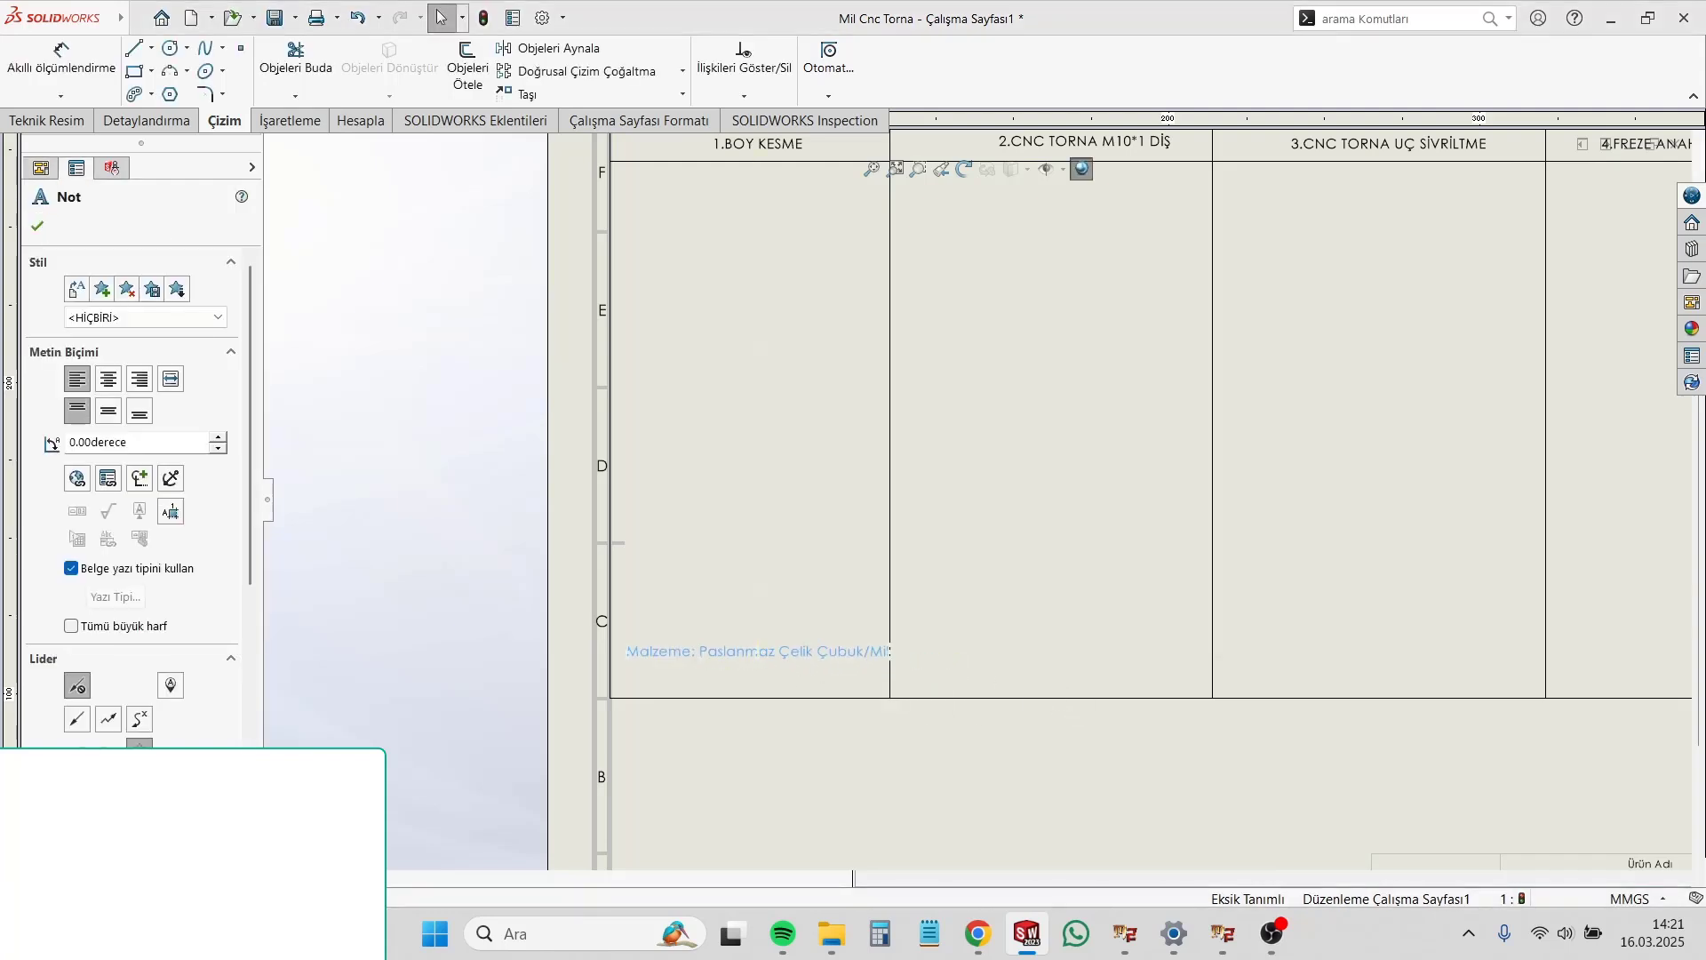
# Step: Append the material grade "303K (1,4034)" to the end of the material note
pyautogui.doubleClick(766, 653)
pyautogui.click(861, 658)
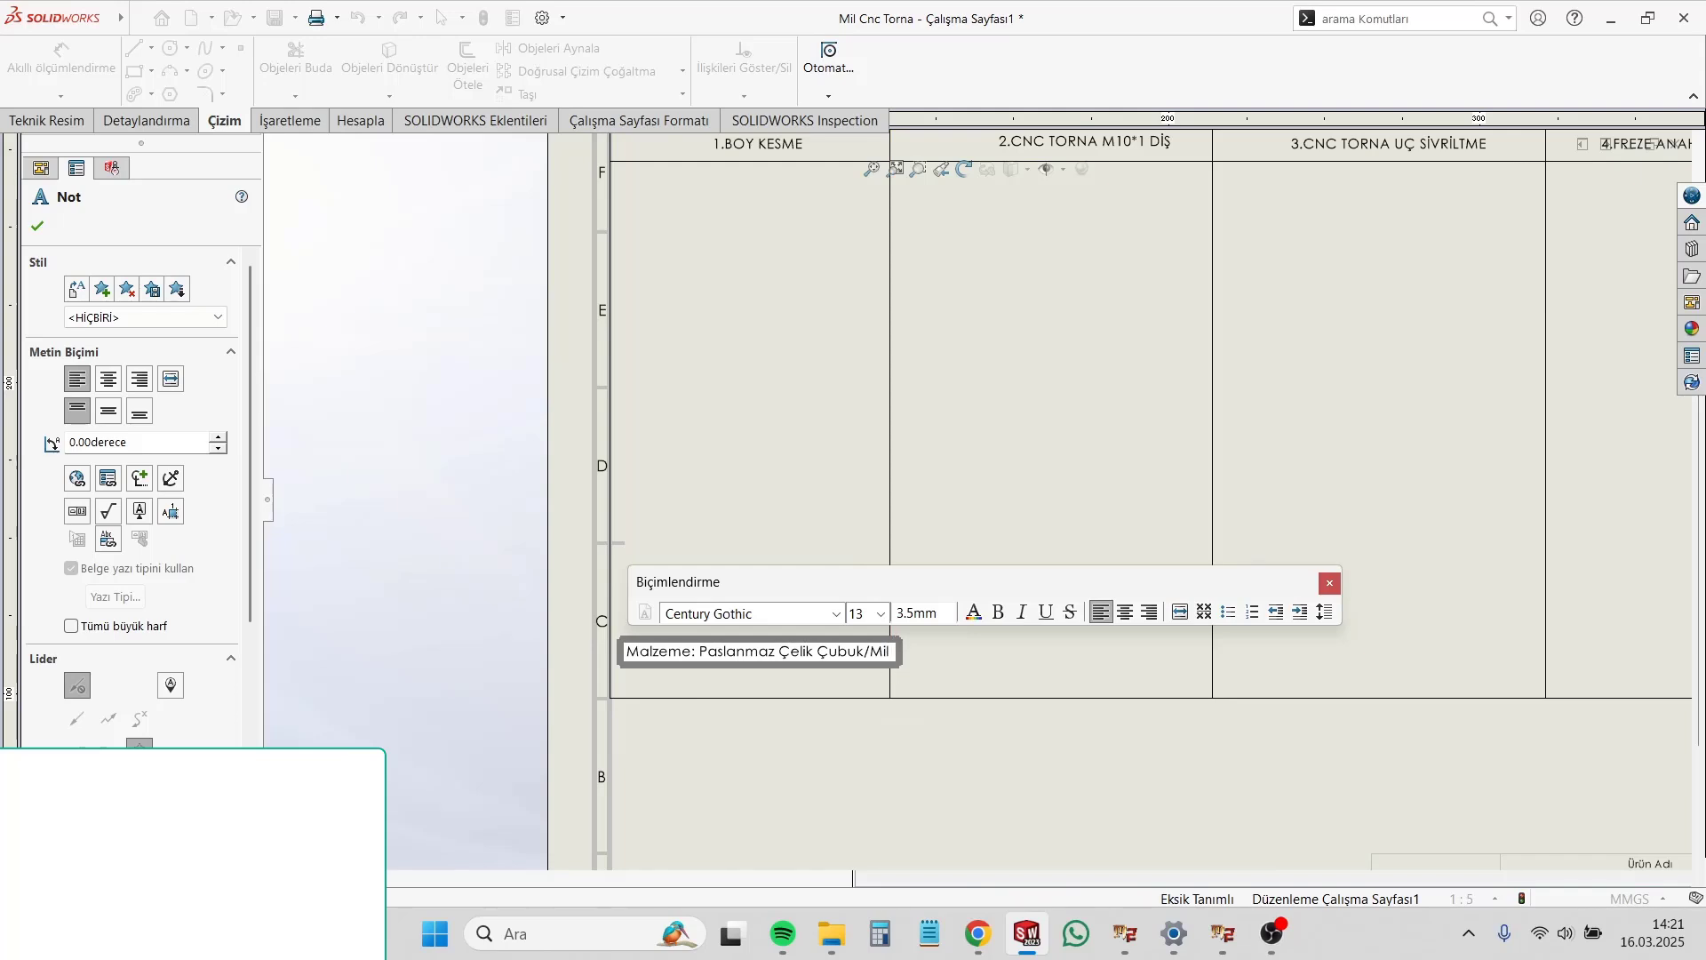
pyautogui.write('304k')
pyautogui.press('BackSpace')
pyautogui.write('K')
pyautogui.press('BackSpace')
pyautogui.write('K')
pyautogui.write('(')
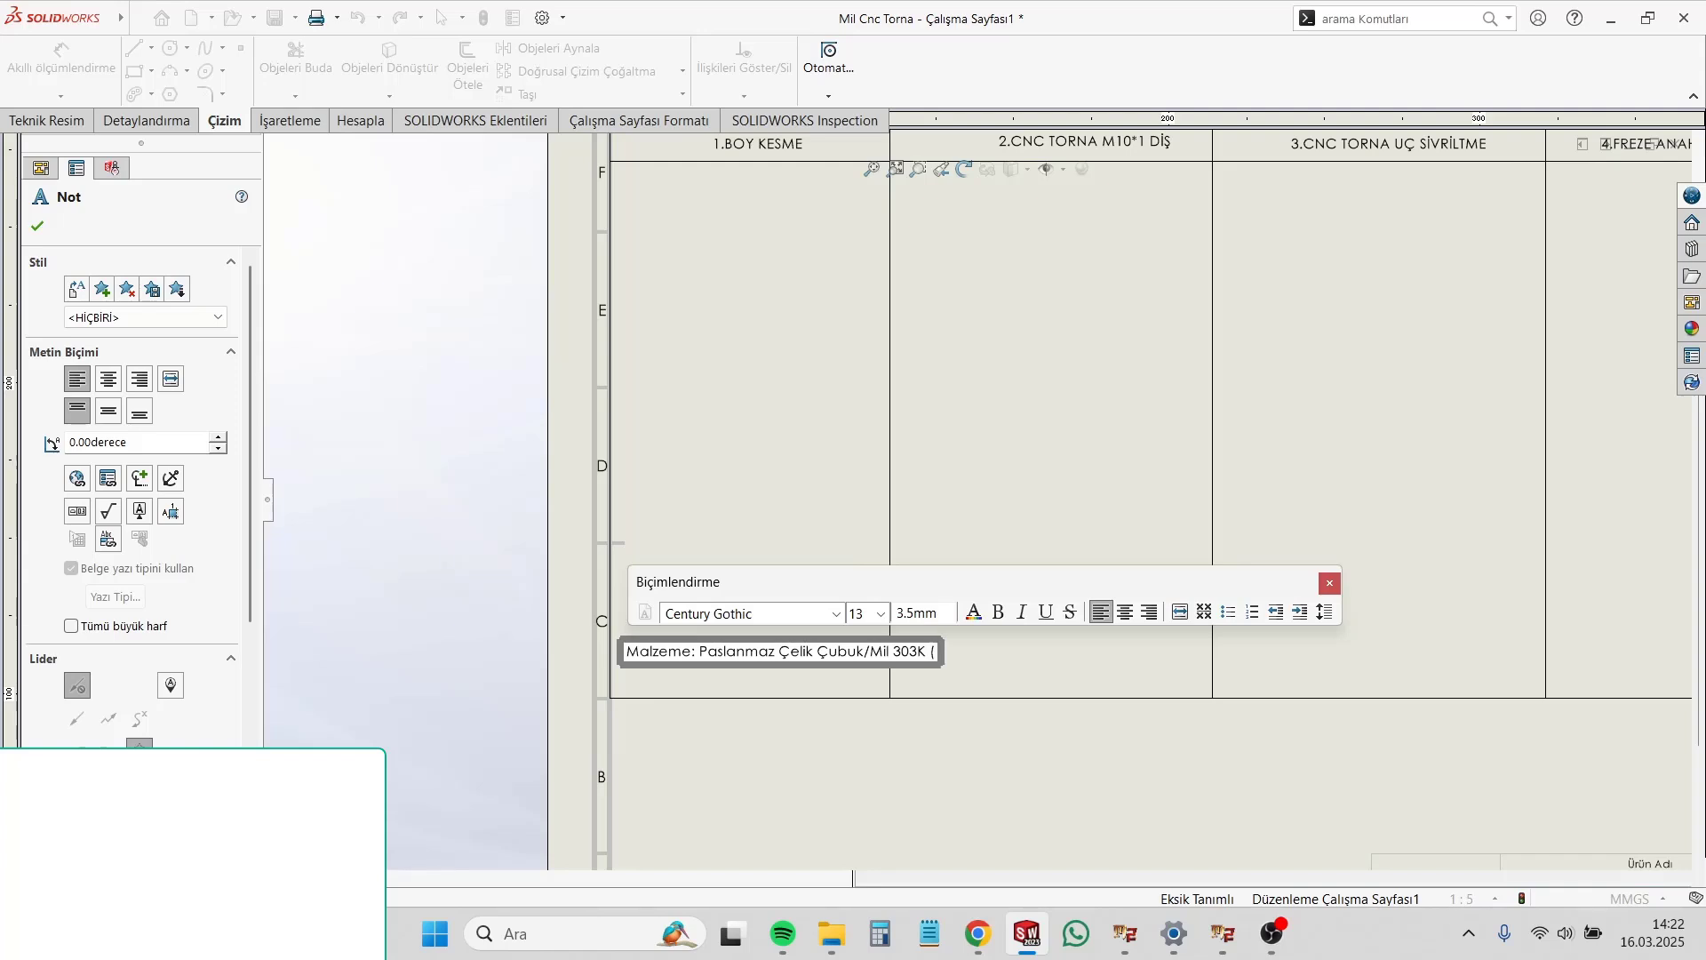
pyautogui.write('1,4034')
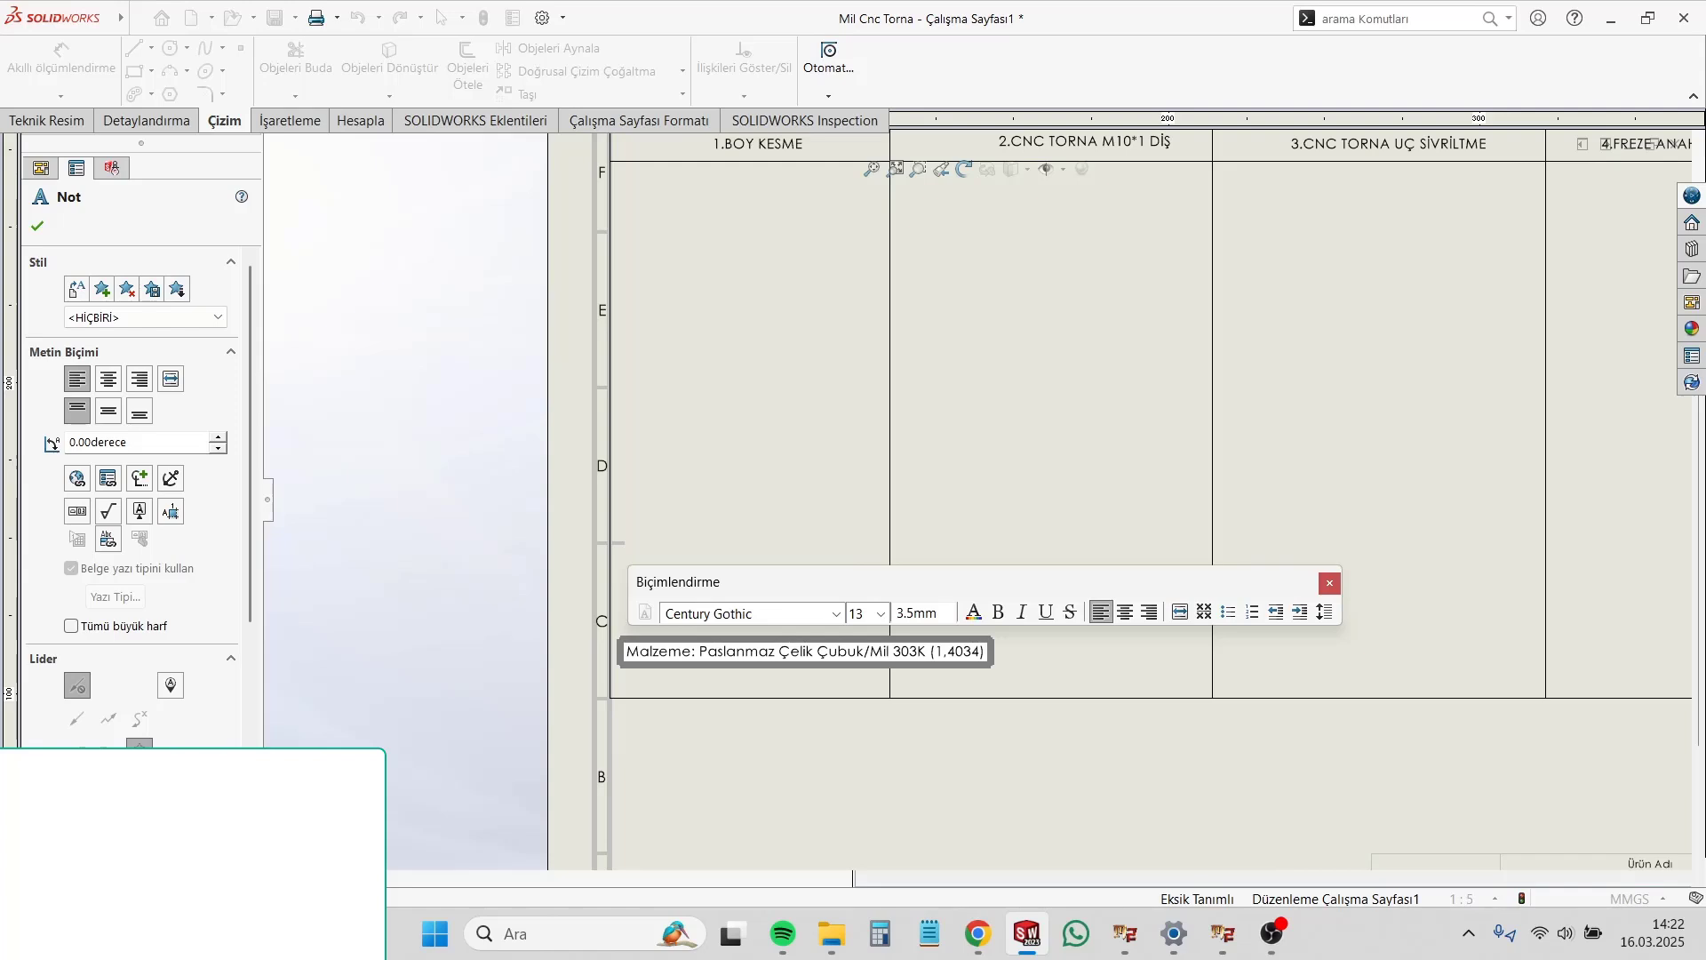
# Step: Remove the bracketed number from the material note so the text ends with "303K"
pyautogui.press('BackSpace')
pyautogui.press('BackSpace')
pyautogui.press('BackSpace')
pyautogui.press('BackSpace')
pyautogui.press('BackSpace')
pyautogui.press('BackSpace')
pyautogui.press('BackSpace')
pyautogui.press('BackSpace')
pyautogui.press('BackSpace')
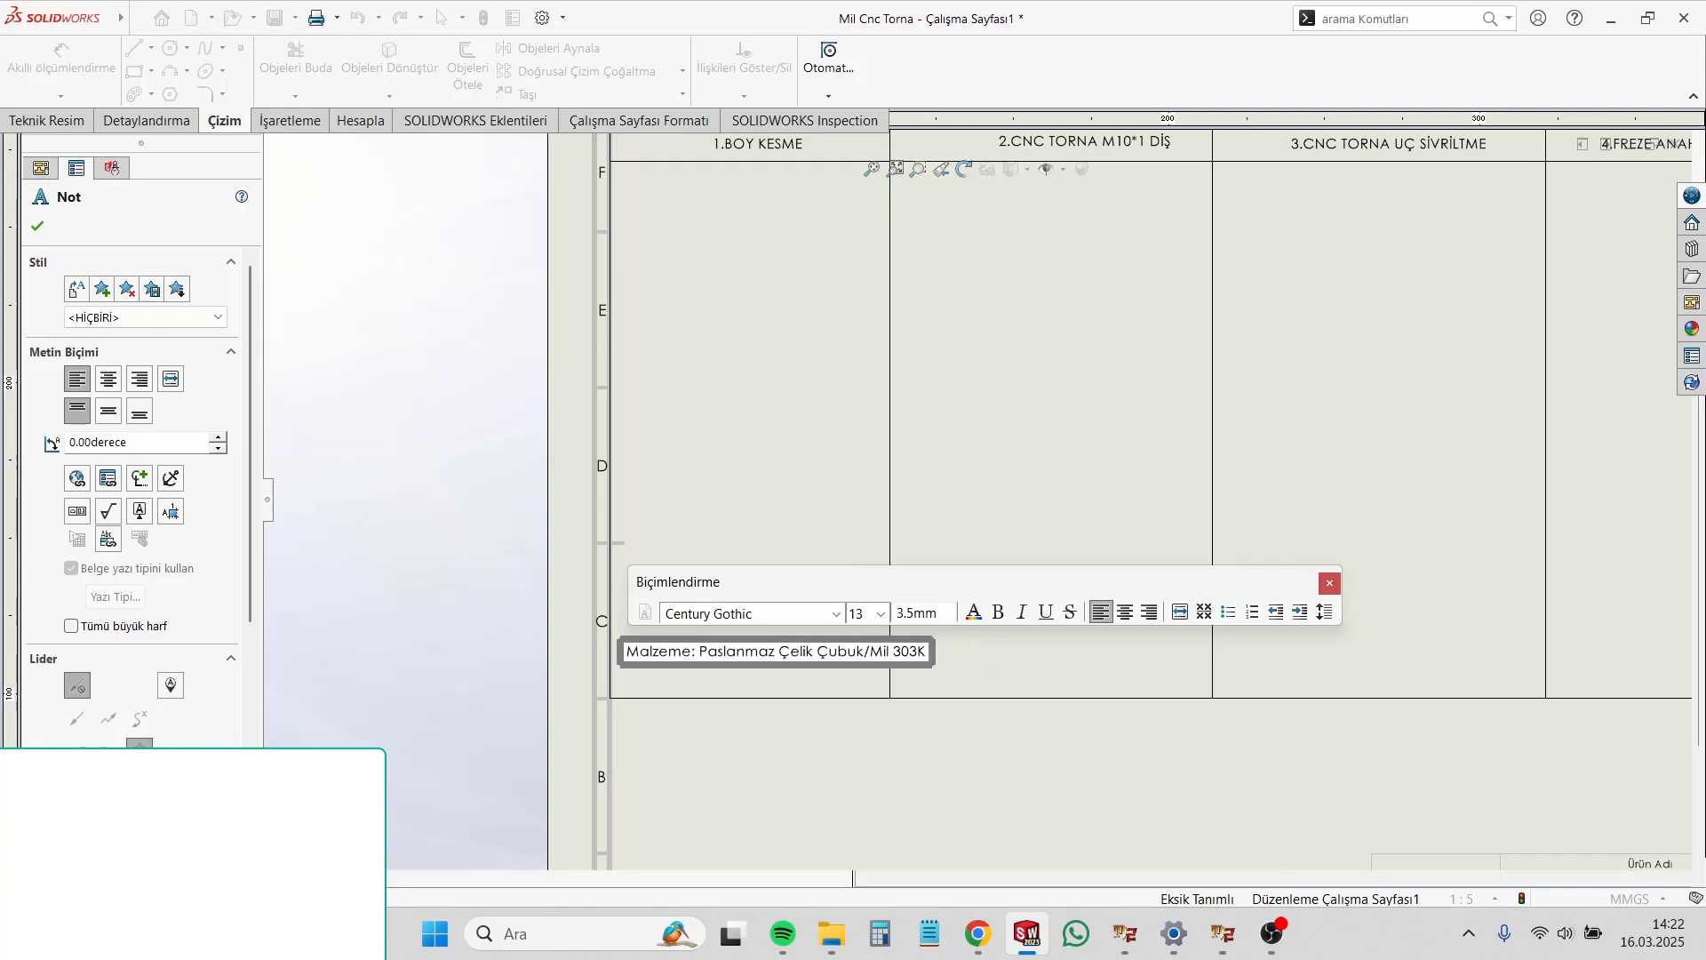
pyautogui.write('k')
pyautogui.press('BackSpace')
pyautogui.write('K')
pyautogui.click(1037, 654)
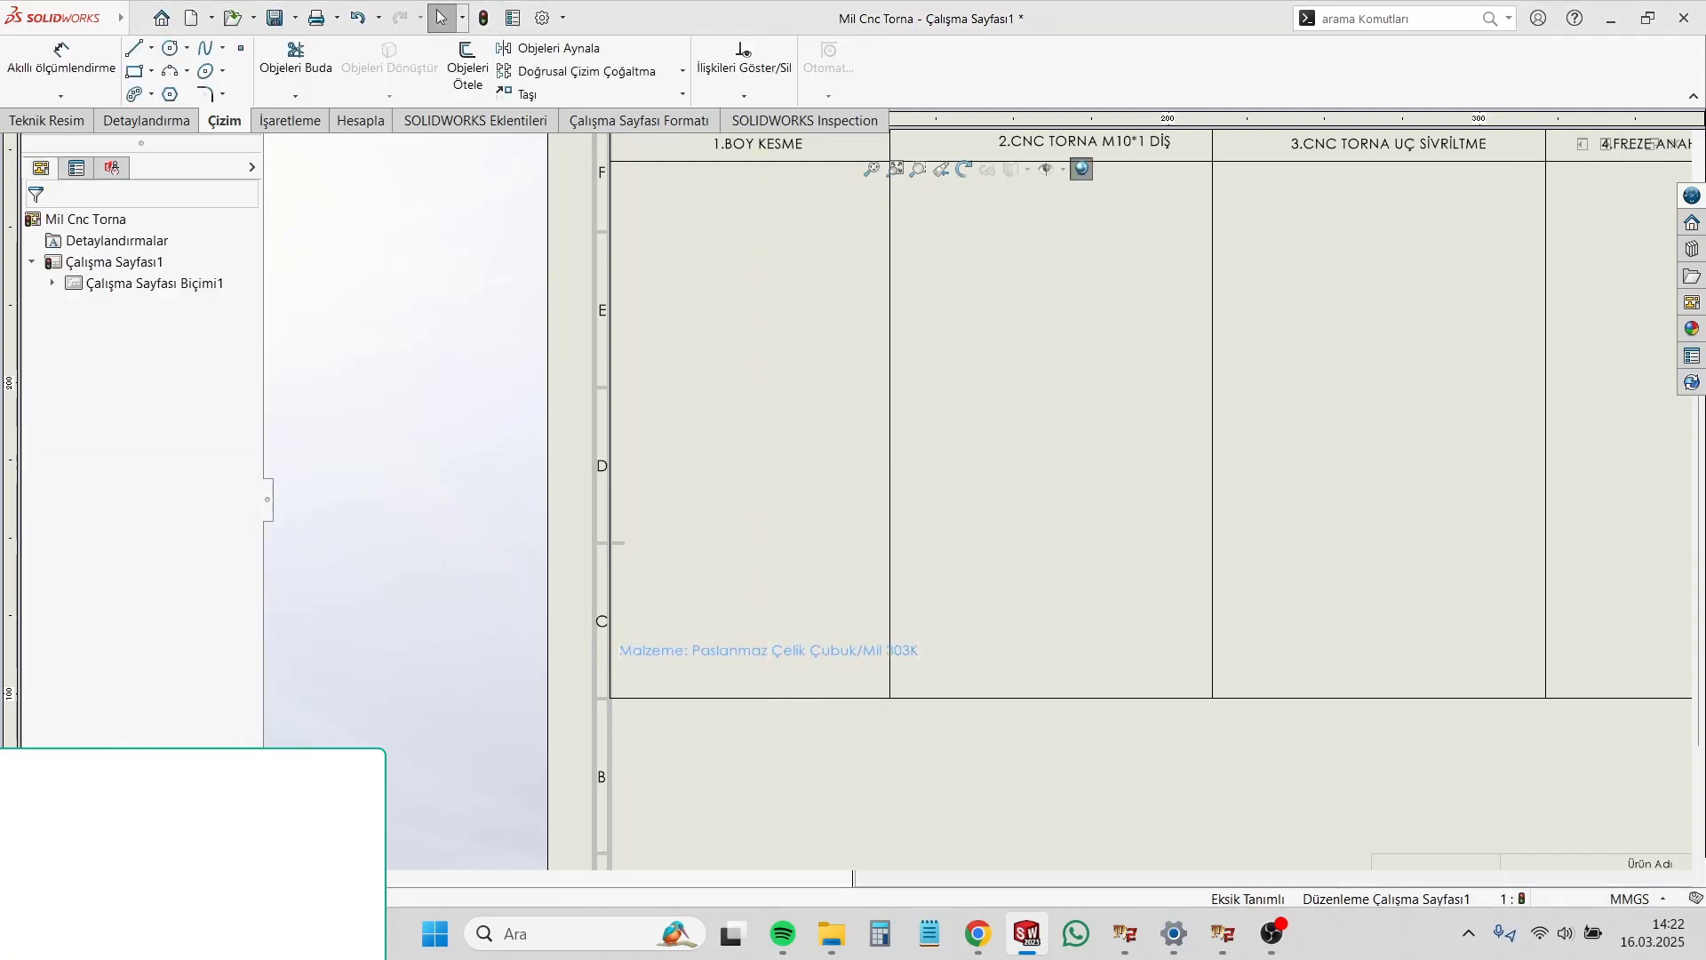
# Step: Shorten the material note to "Malzeme: Paslanmaz Çubuk/Mil 303K" by removing the word "Çelik"
pyautogui.doubleClick(760, 657)
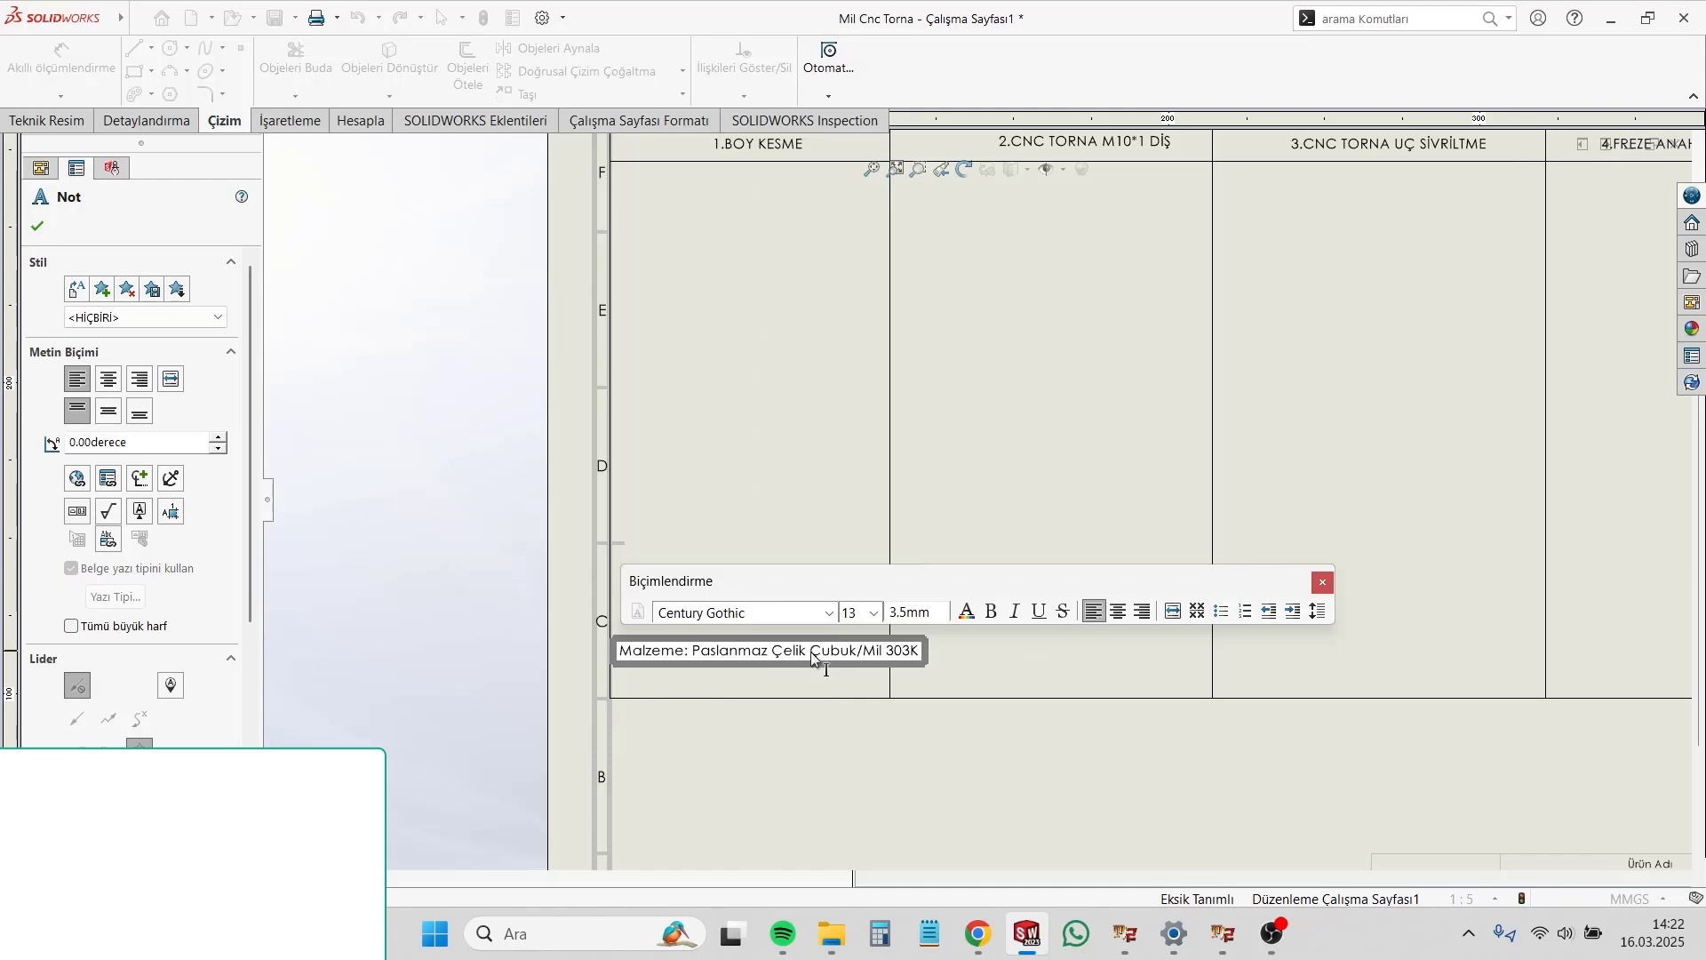
pyautogui.moveTo(813, 656); pyautogui.dragTo(773, 656)
pyautogui.press('Delete')
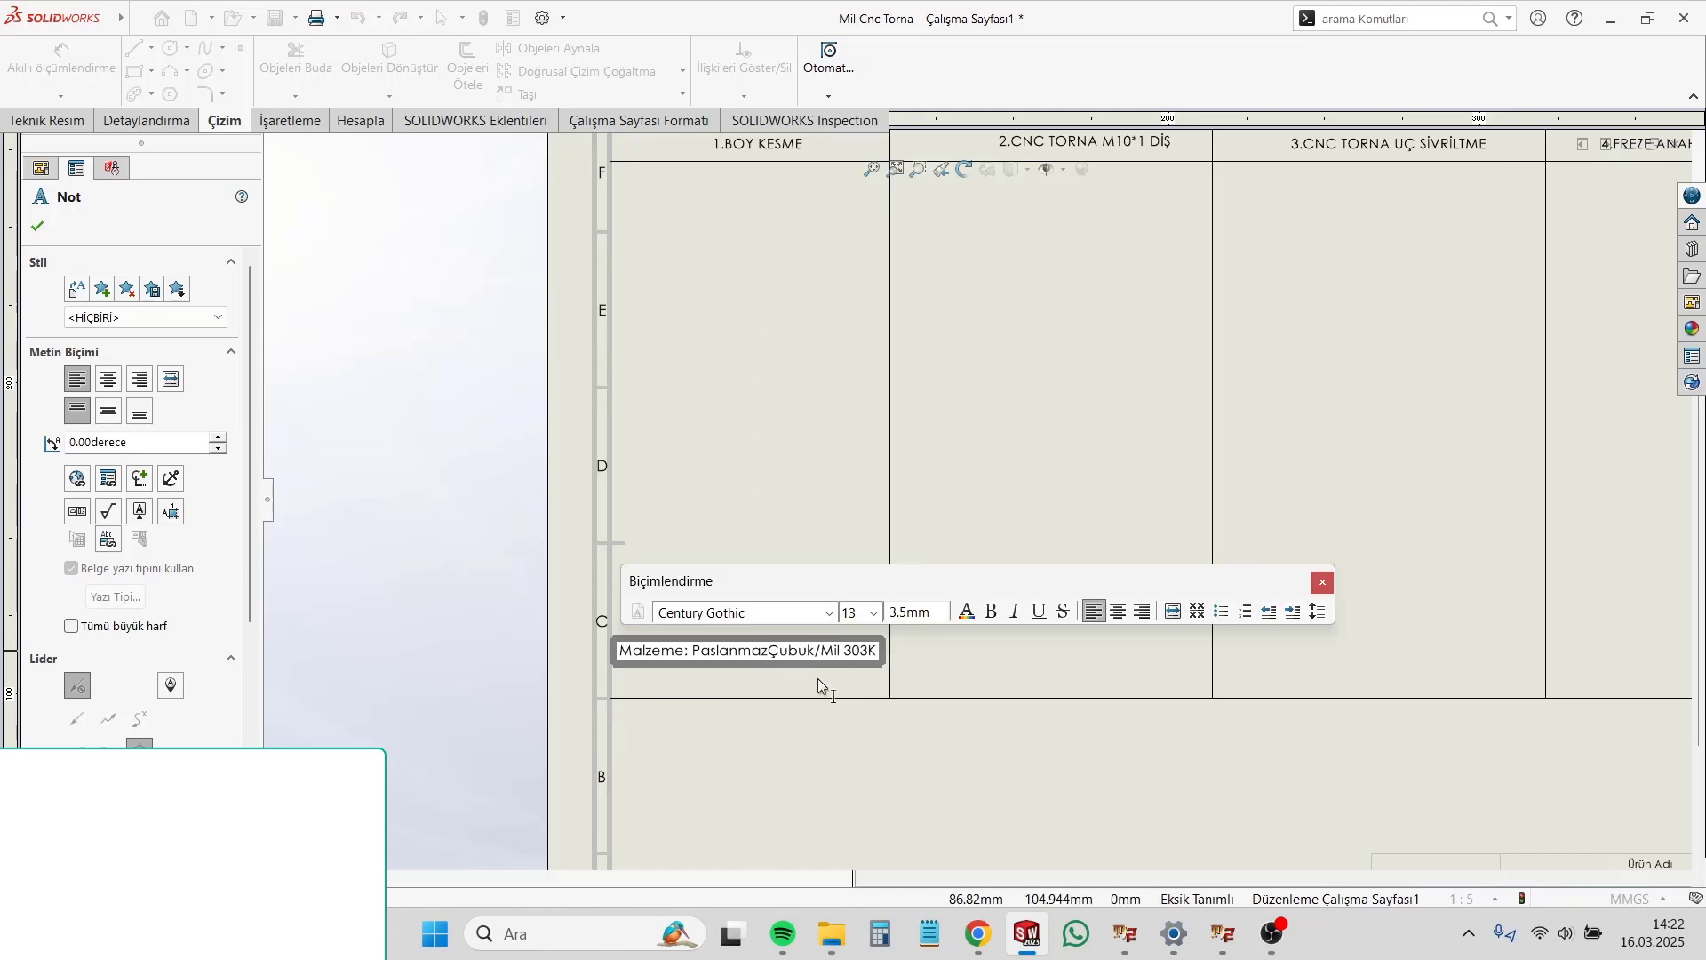
pyautogui.click(915, 661)
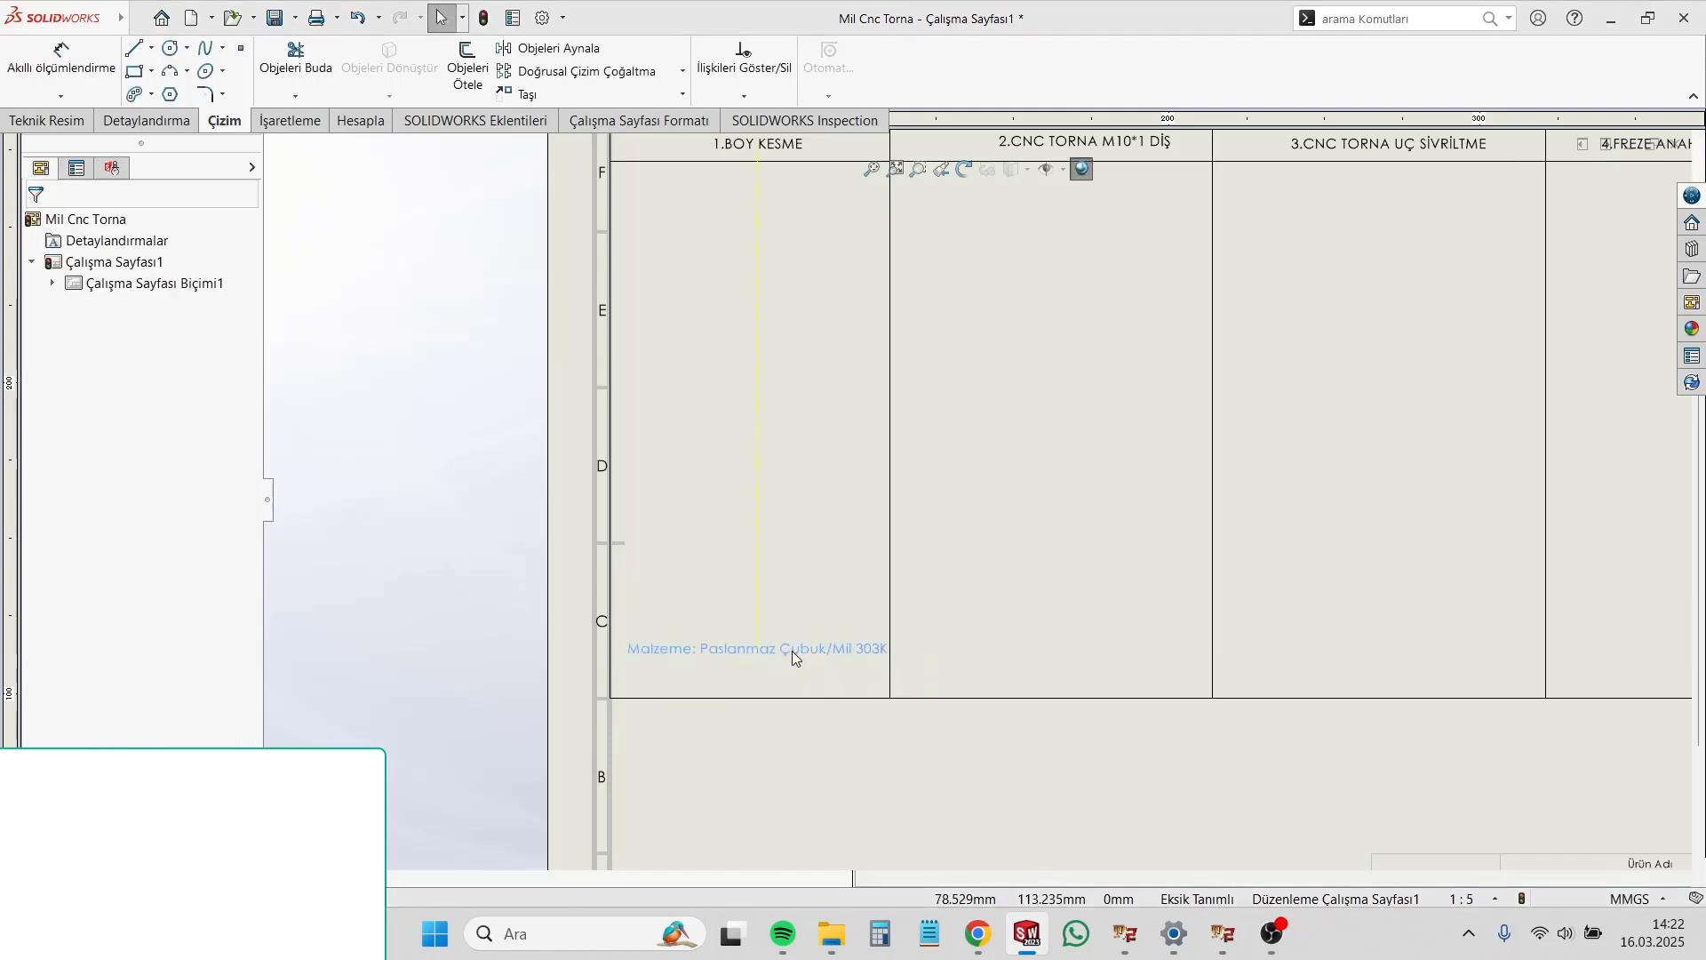
# Step: Add a second line "Ölçüler: Ø20*202mm" to the material note and make both lines bold
pyautogui.doubleClick(792, 650)
pyautogui.click(879, 668)
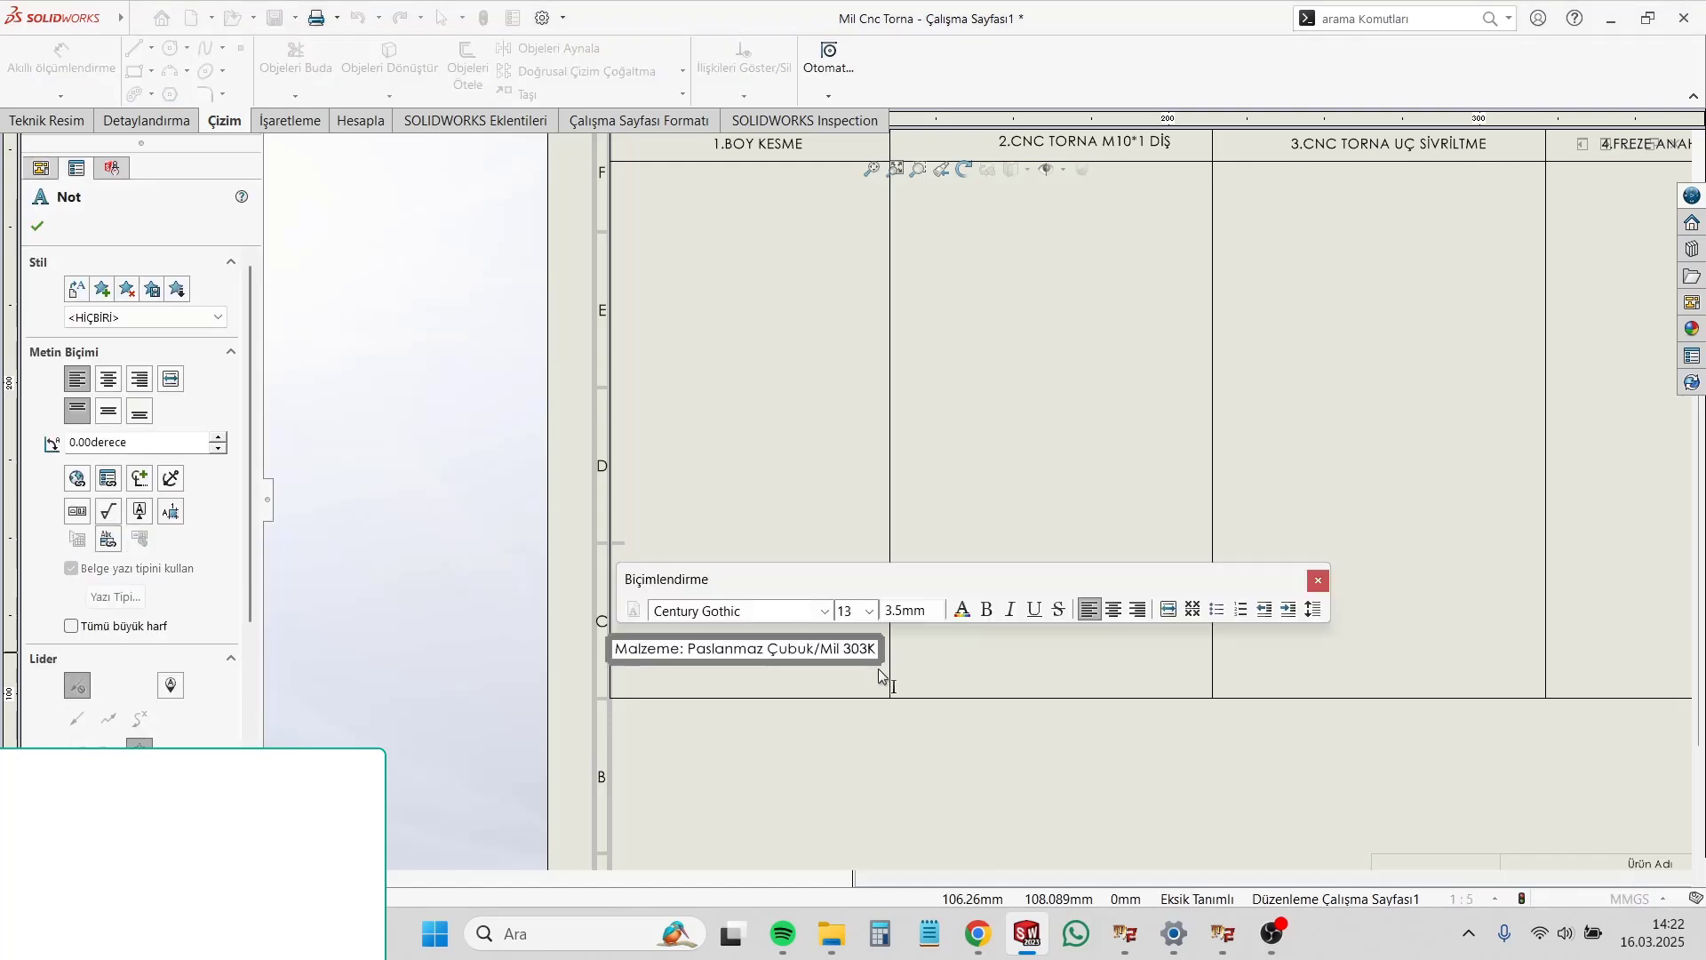
pyautogui.press('Return')
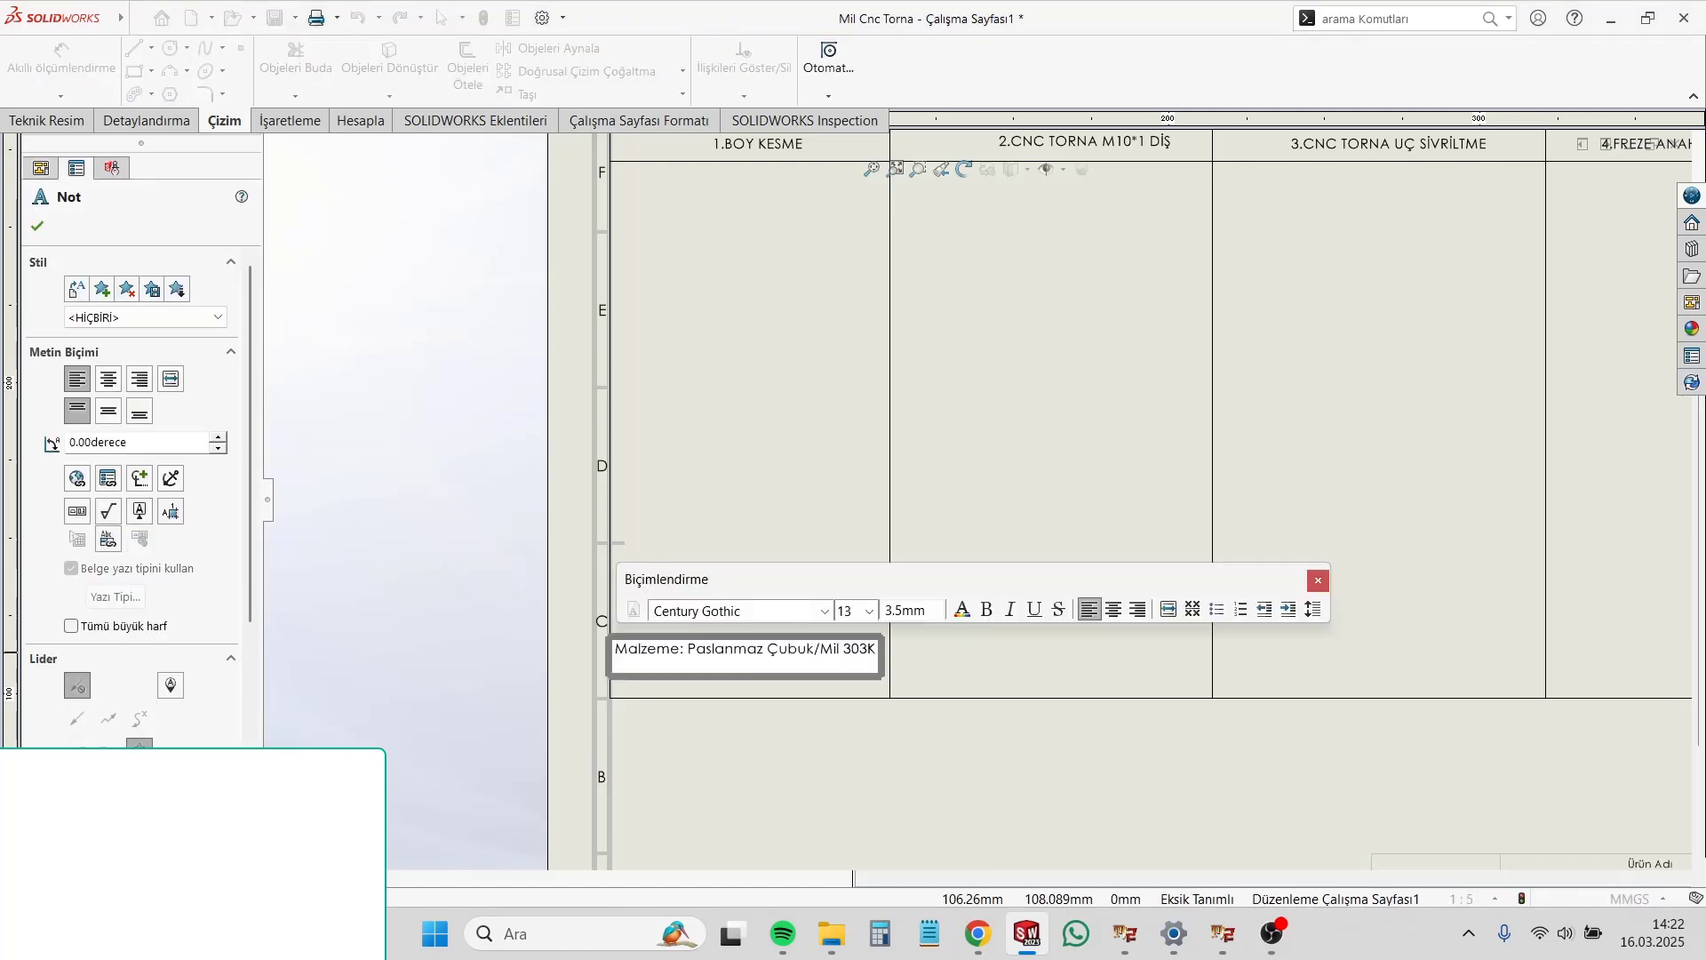
pyautogui.write('Ölçüler')
pyautogui.write('Ø20*202m')
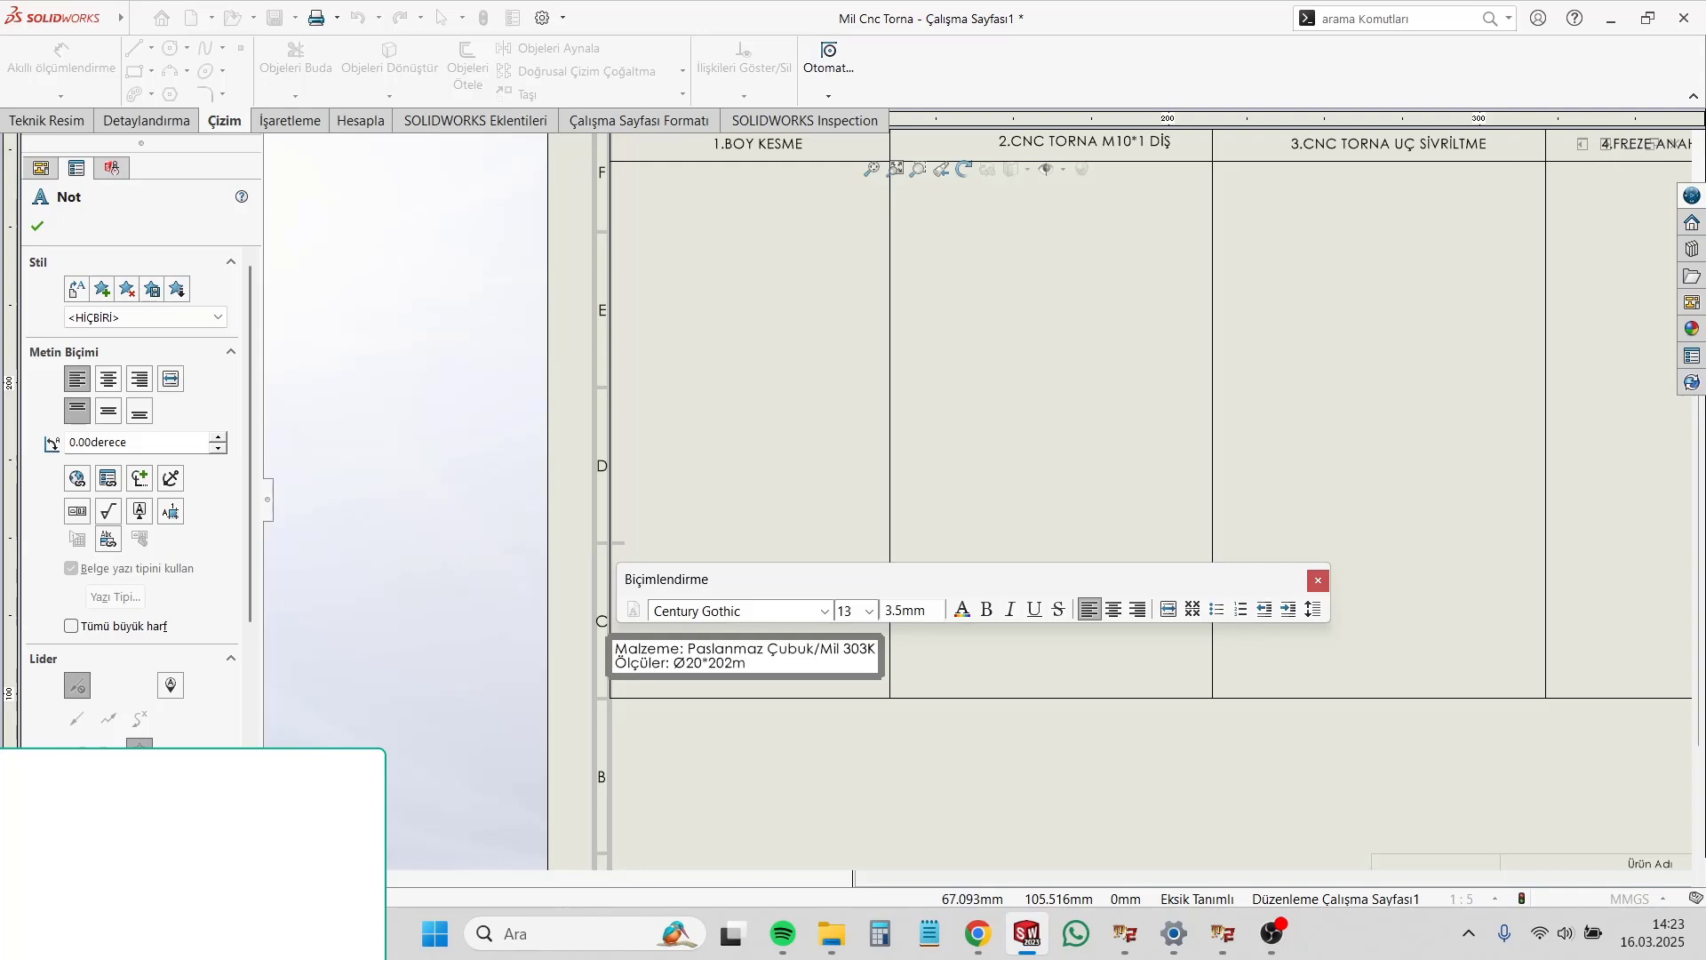
pyautogui.write('2')
pyautogui.moveTo(764, 666); pyautogui.dragTo(615, 649)
pyautogui.click(986, 610)
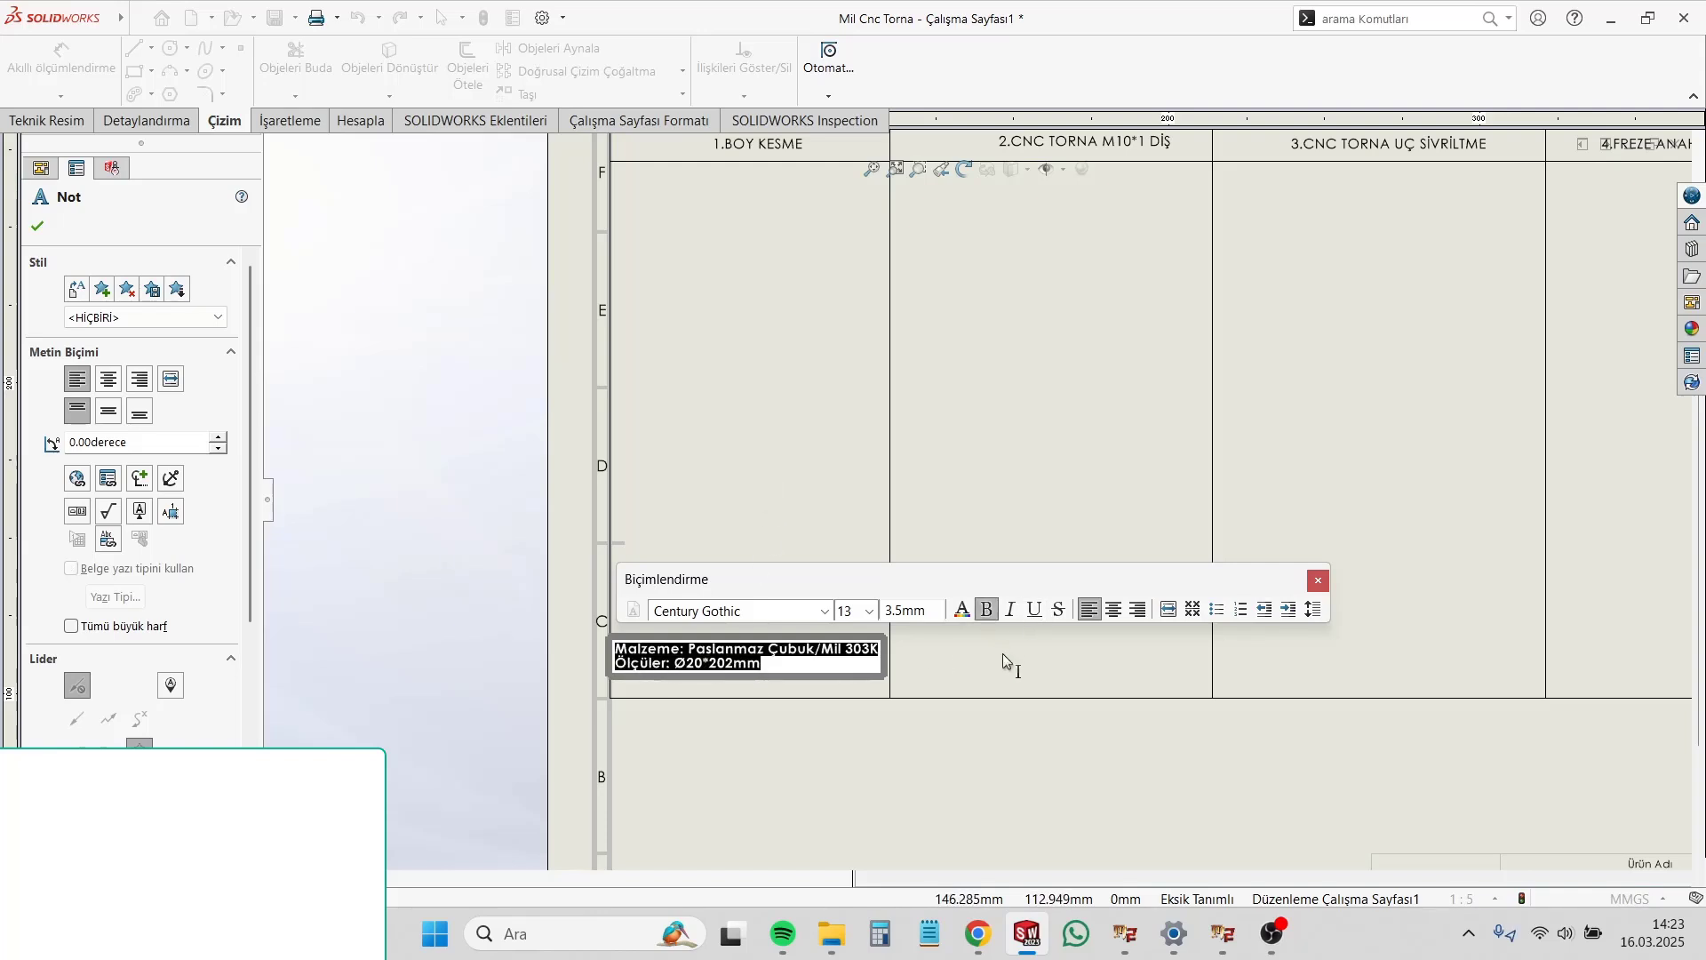
# Step: Finish editing the material note and position it inside the lower end of the "1.BOY KESME" column
pyautogui.click(1002, 653)
pyautogui.click(787, 661)
pyautogui.moveTo(785, 657); pyautogui.dragTo(782, 657)
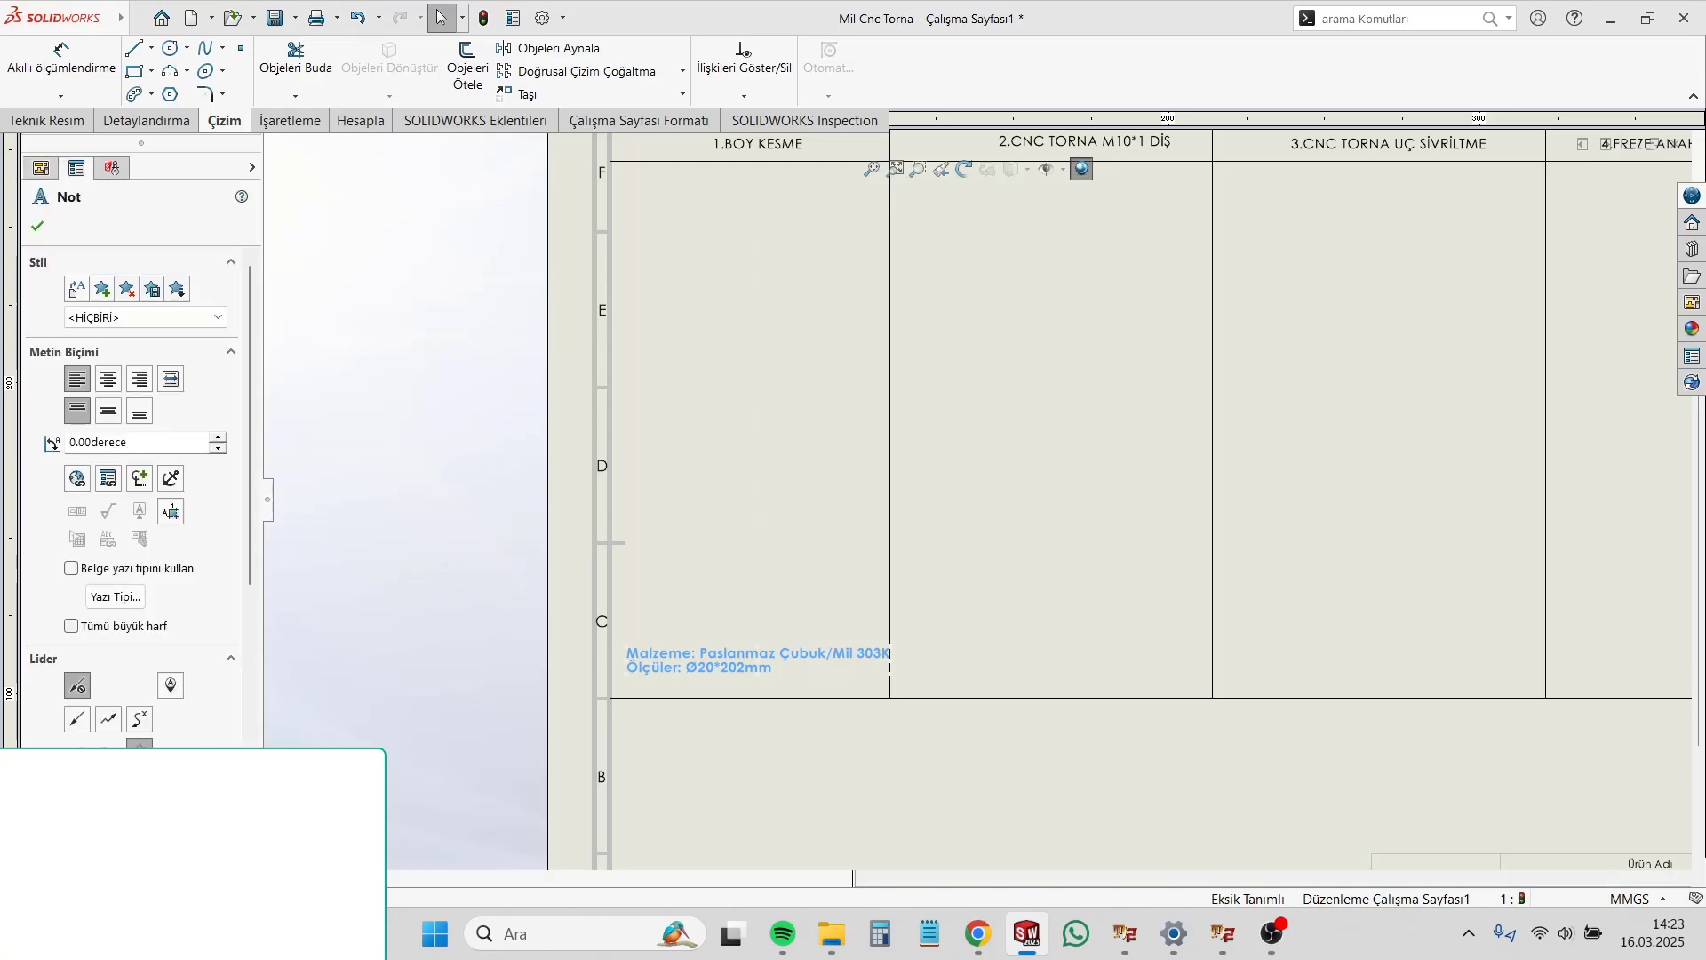
pyautogui.click(1052, 556)
pyautogui.scroll(5, 1046, 541)
pyautogui.scroll(2, 1046, 542)
pyautogui.click(866, 560)
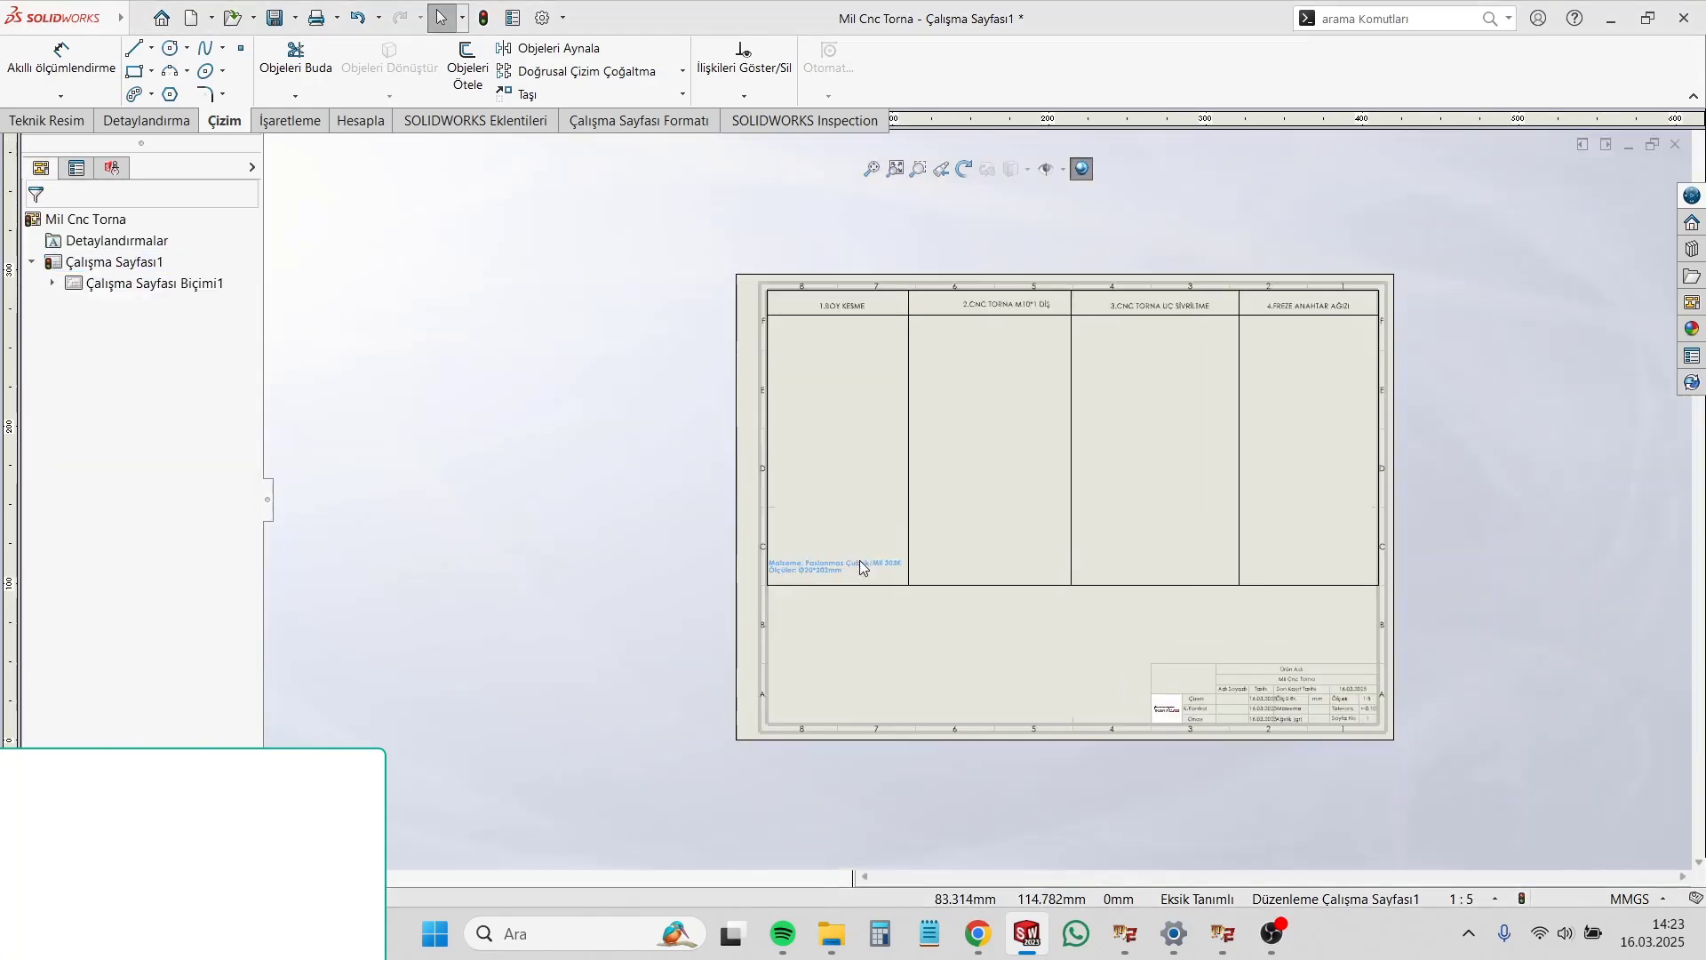
pyautogui.scroll(5, 1011, 473)
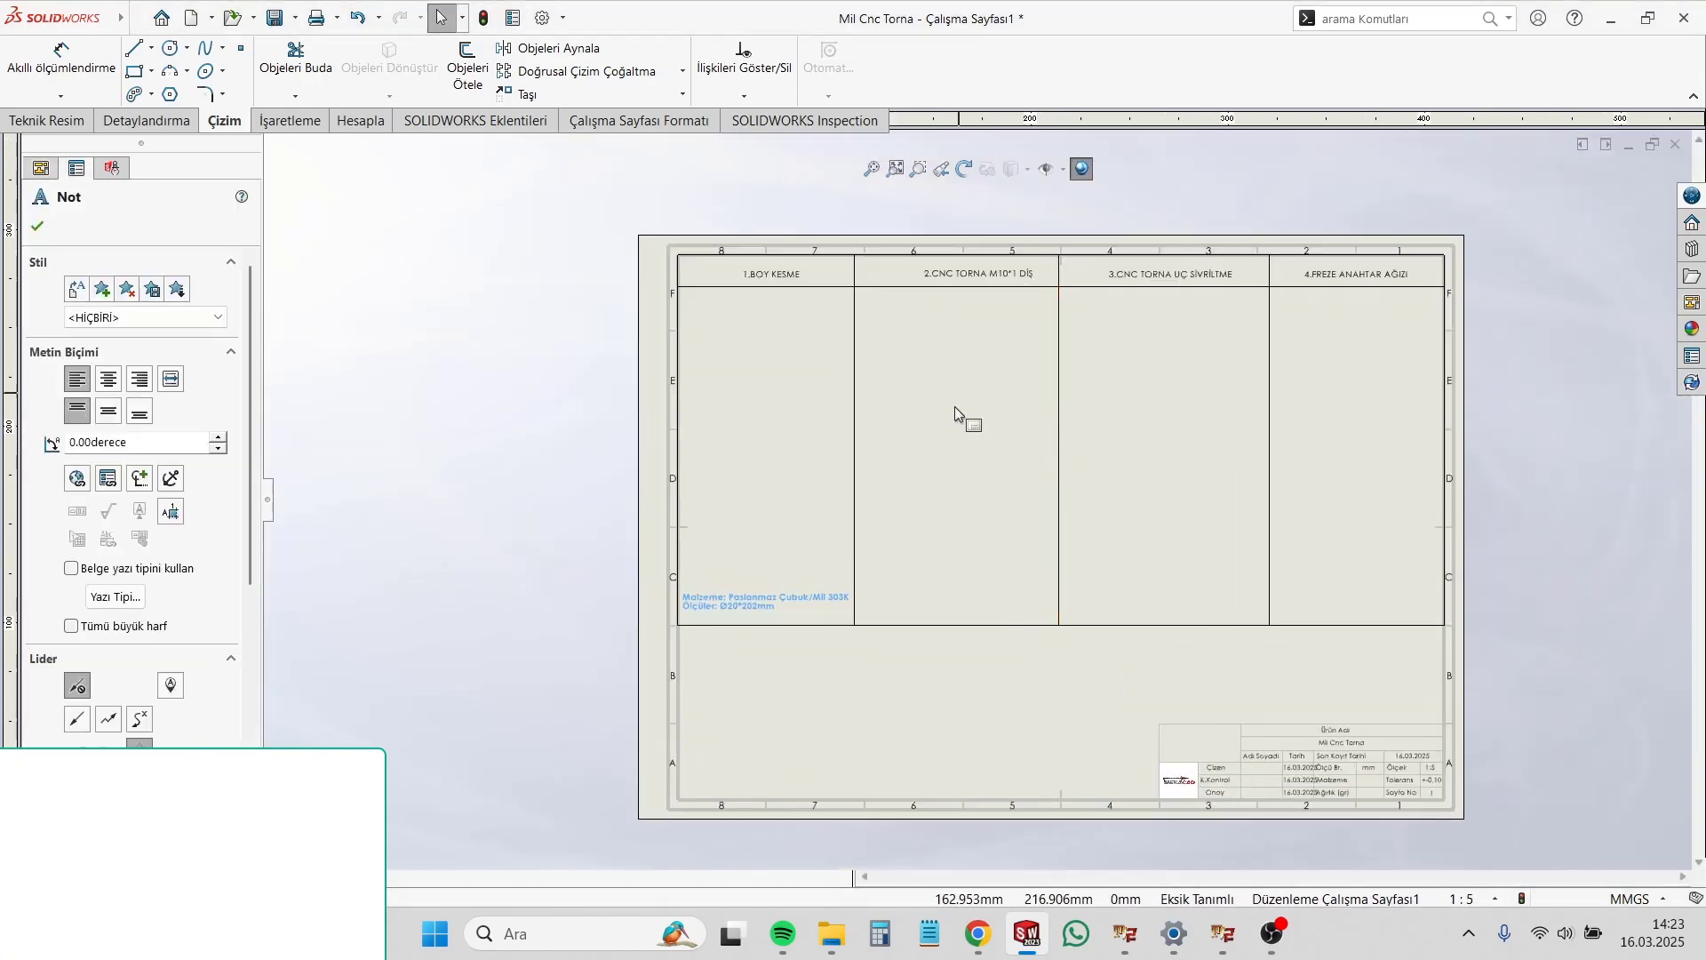
pyautogui.click(993, 455)
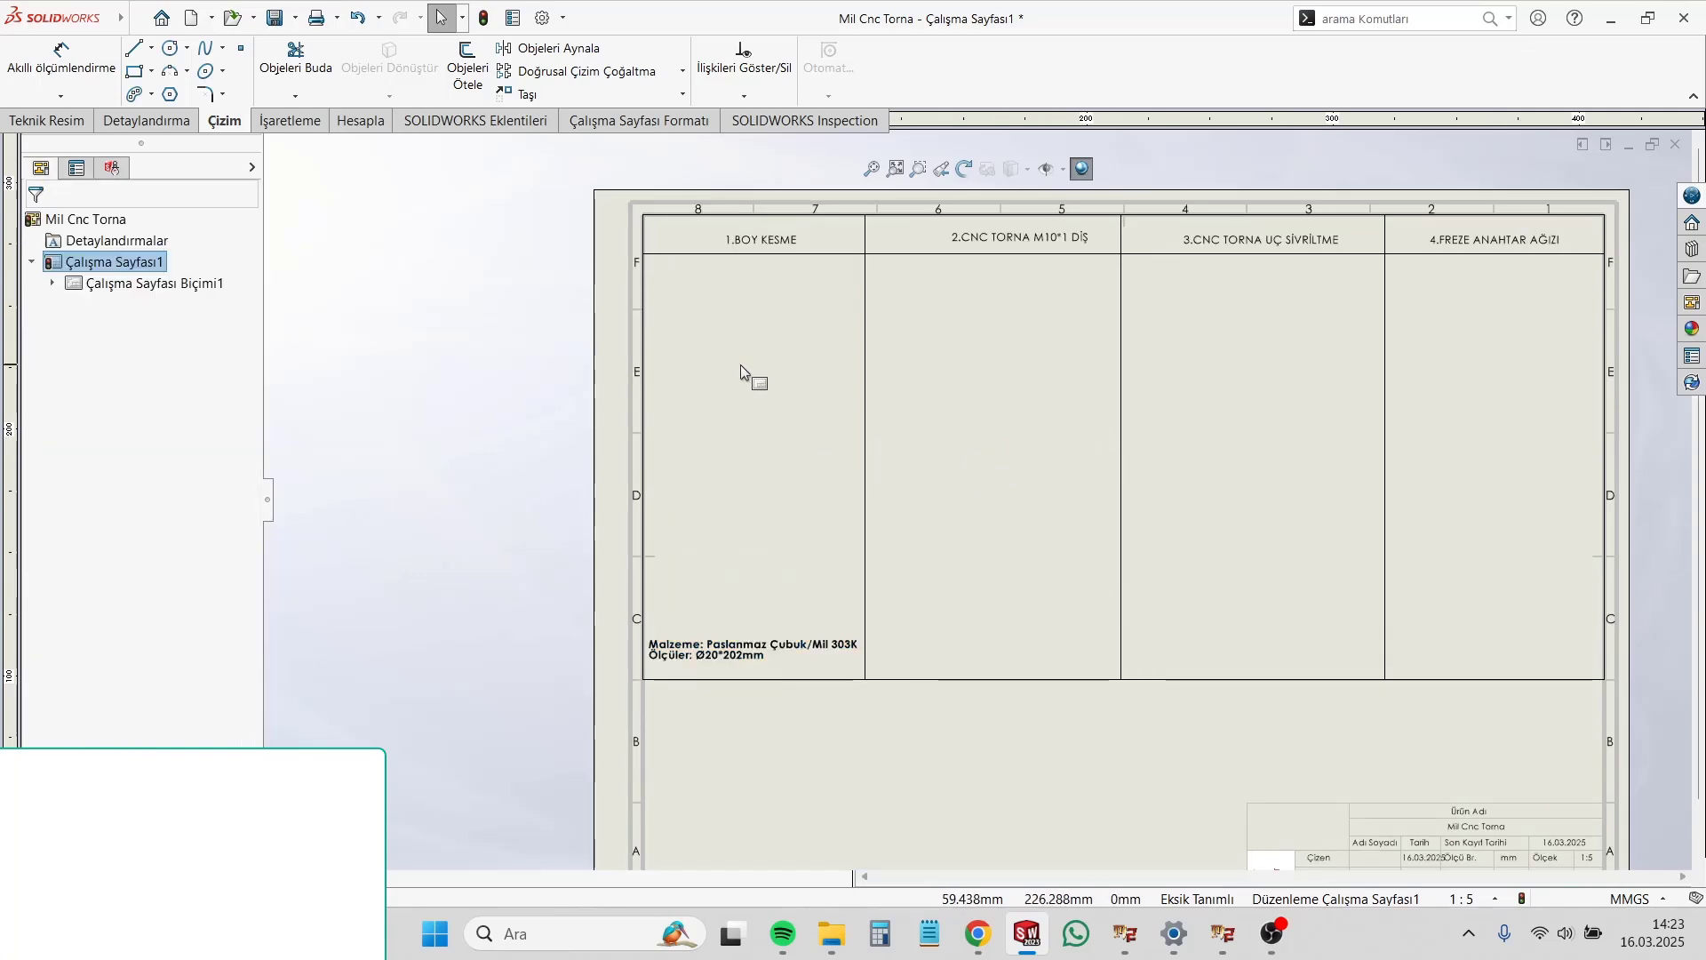
# Step: Sketch a tall, narrow corner rectangle representing the cut bar in the "1.BOY KESME" column, above the material note
pyautogui.click(134, 72)
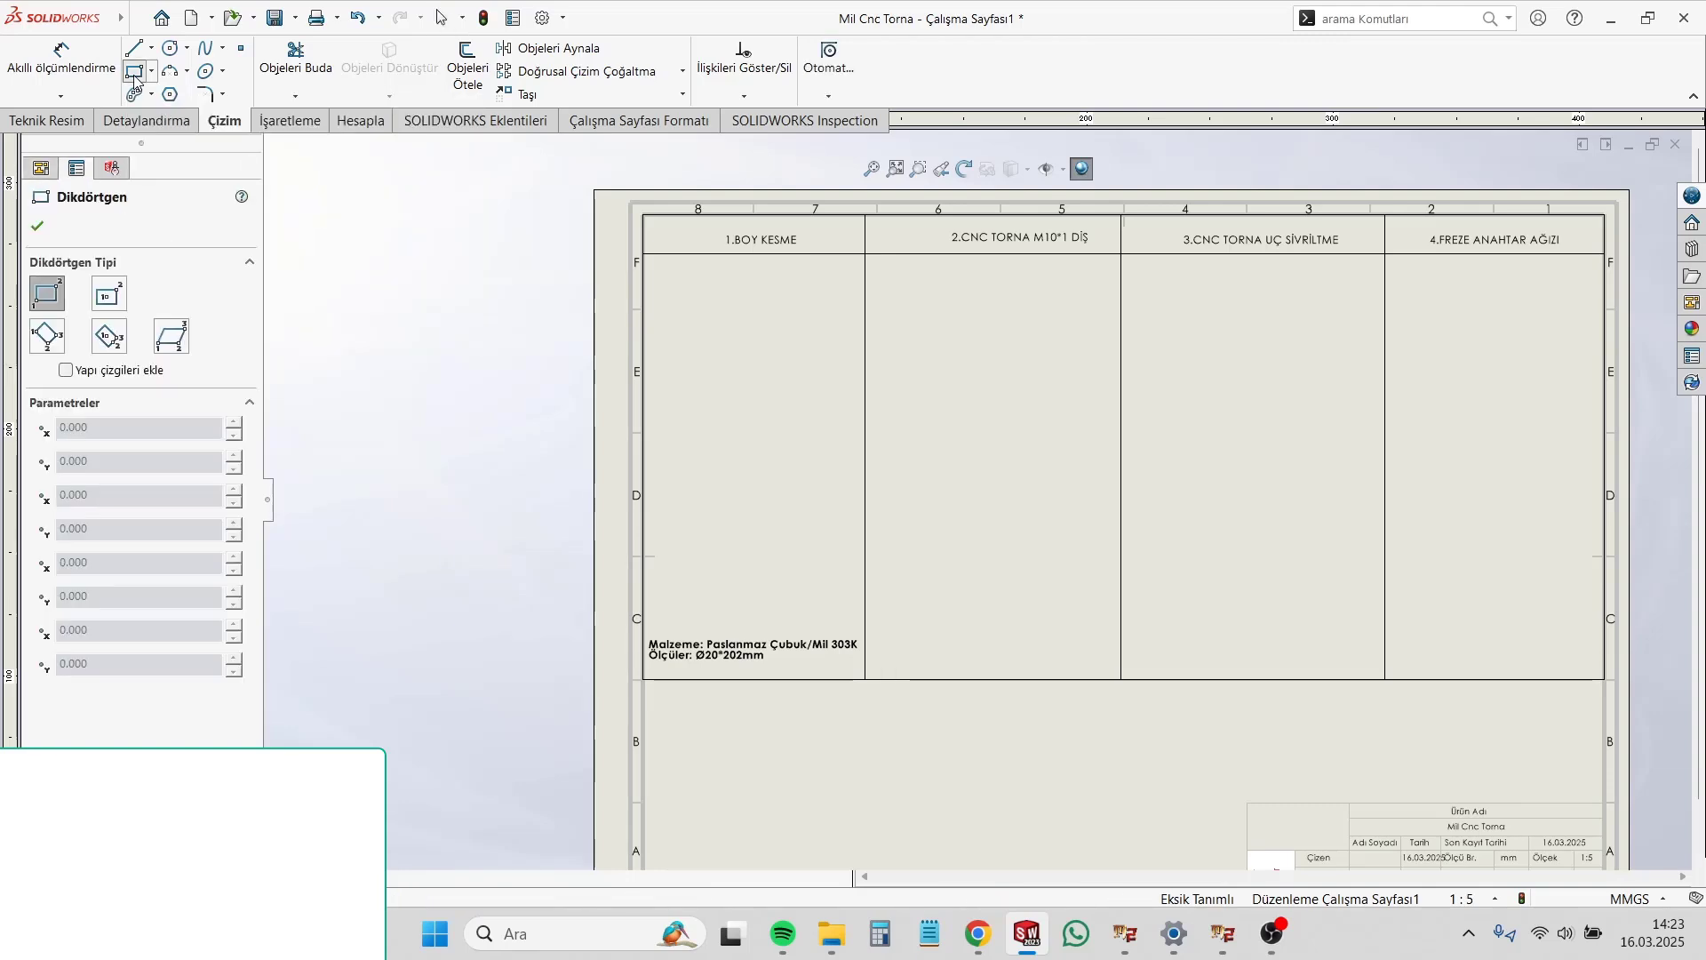
pyautogui.click(715, 294)
pyautogui.click(777, 589)
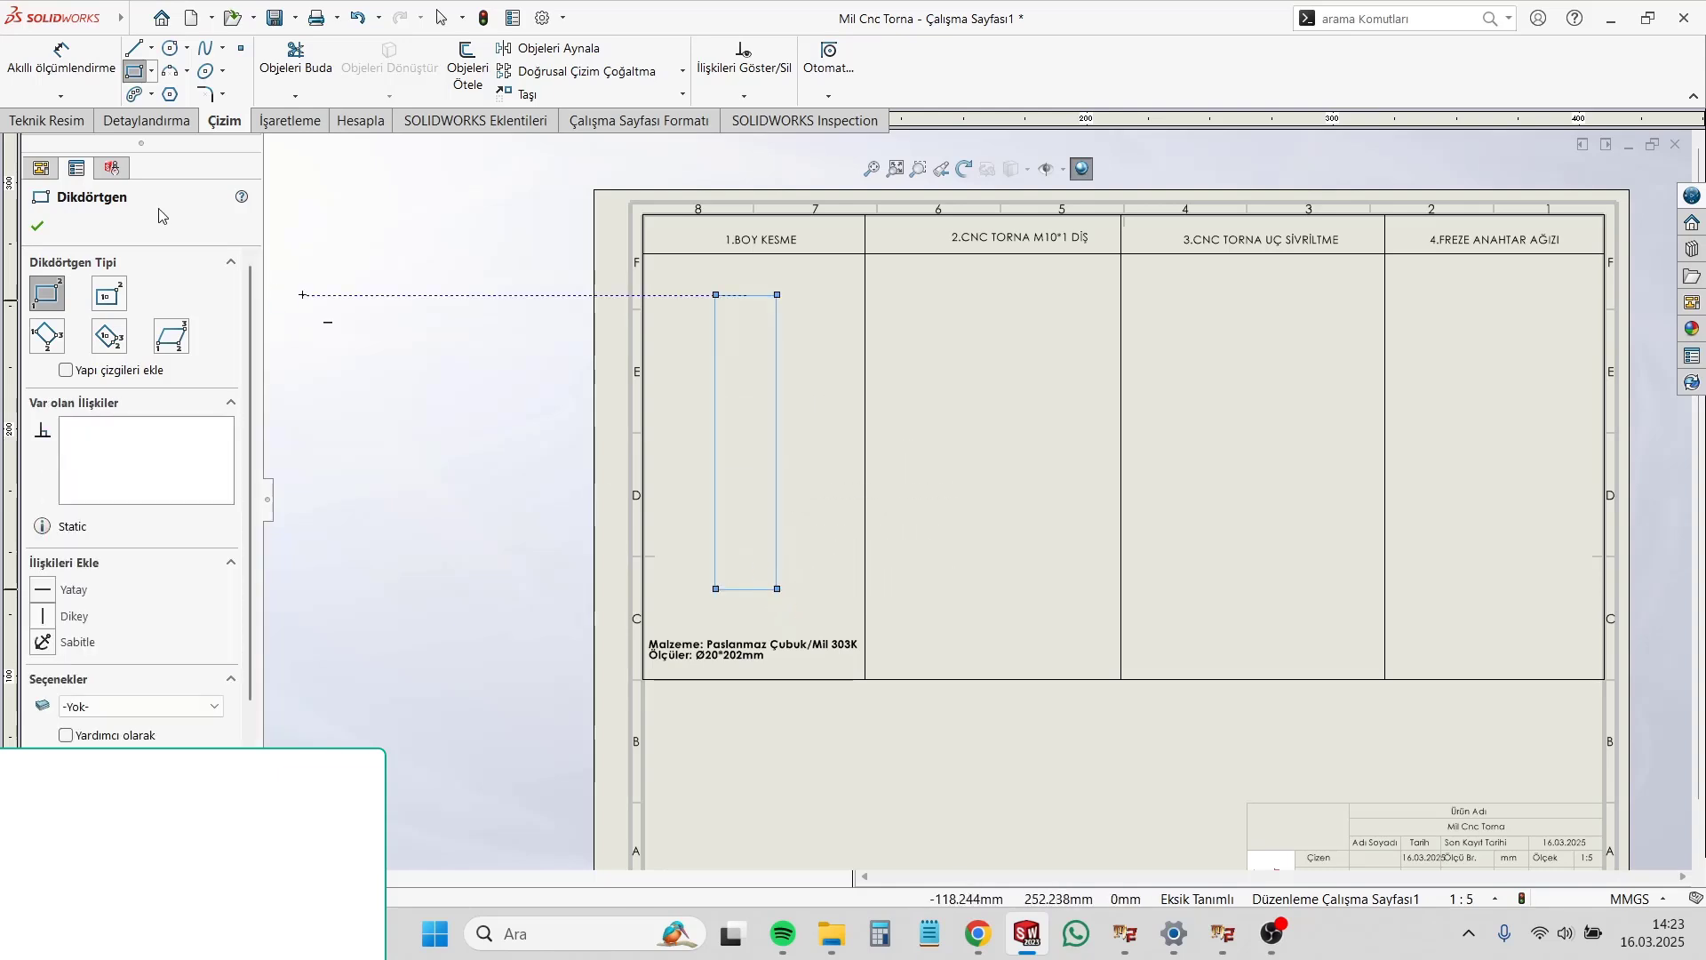
pyautogui.press('Escape')
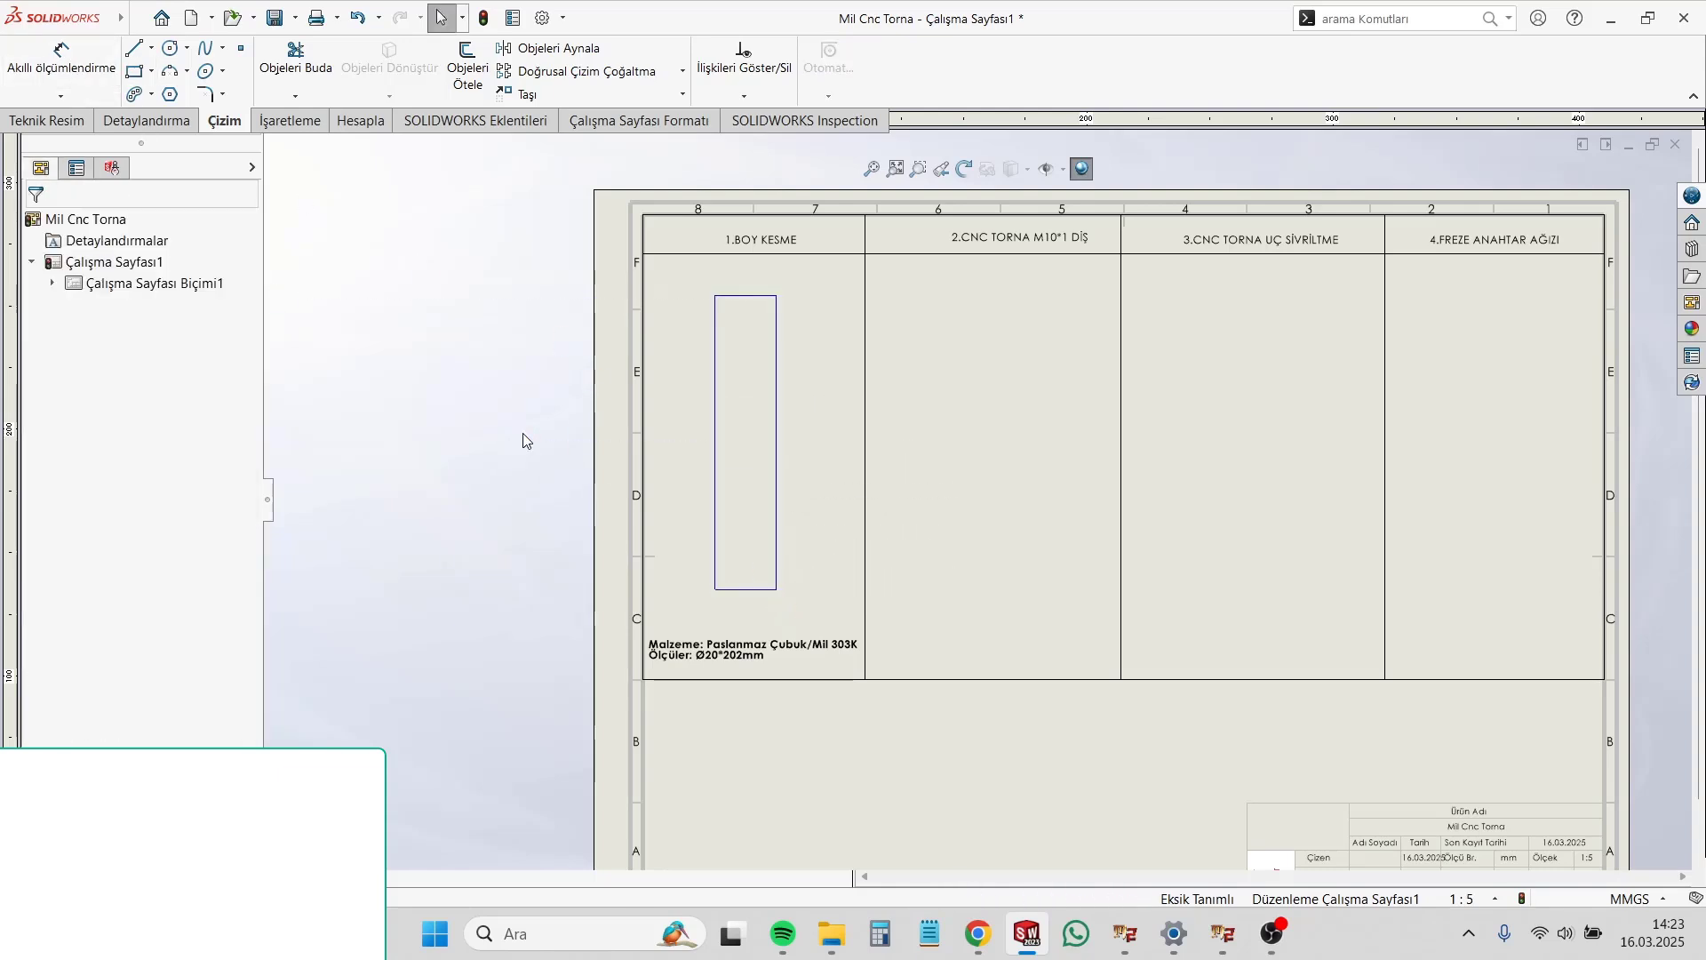
# Step: Load the standard views of the Mil Cnc Torna part into the view palette
pyautogui.click(1693, 304)
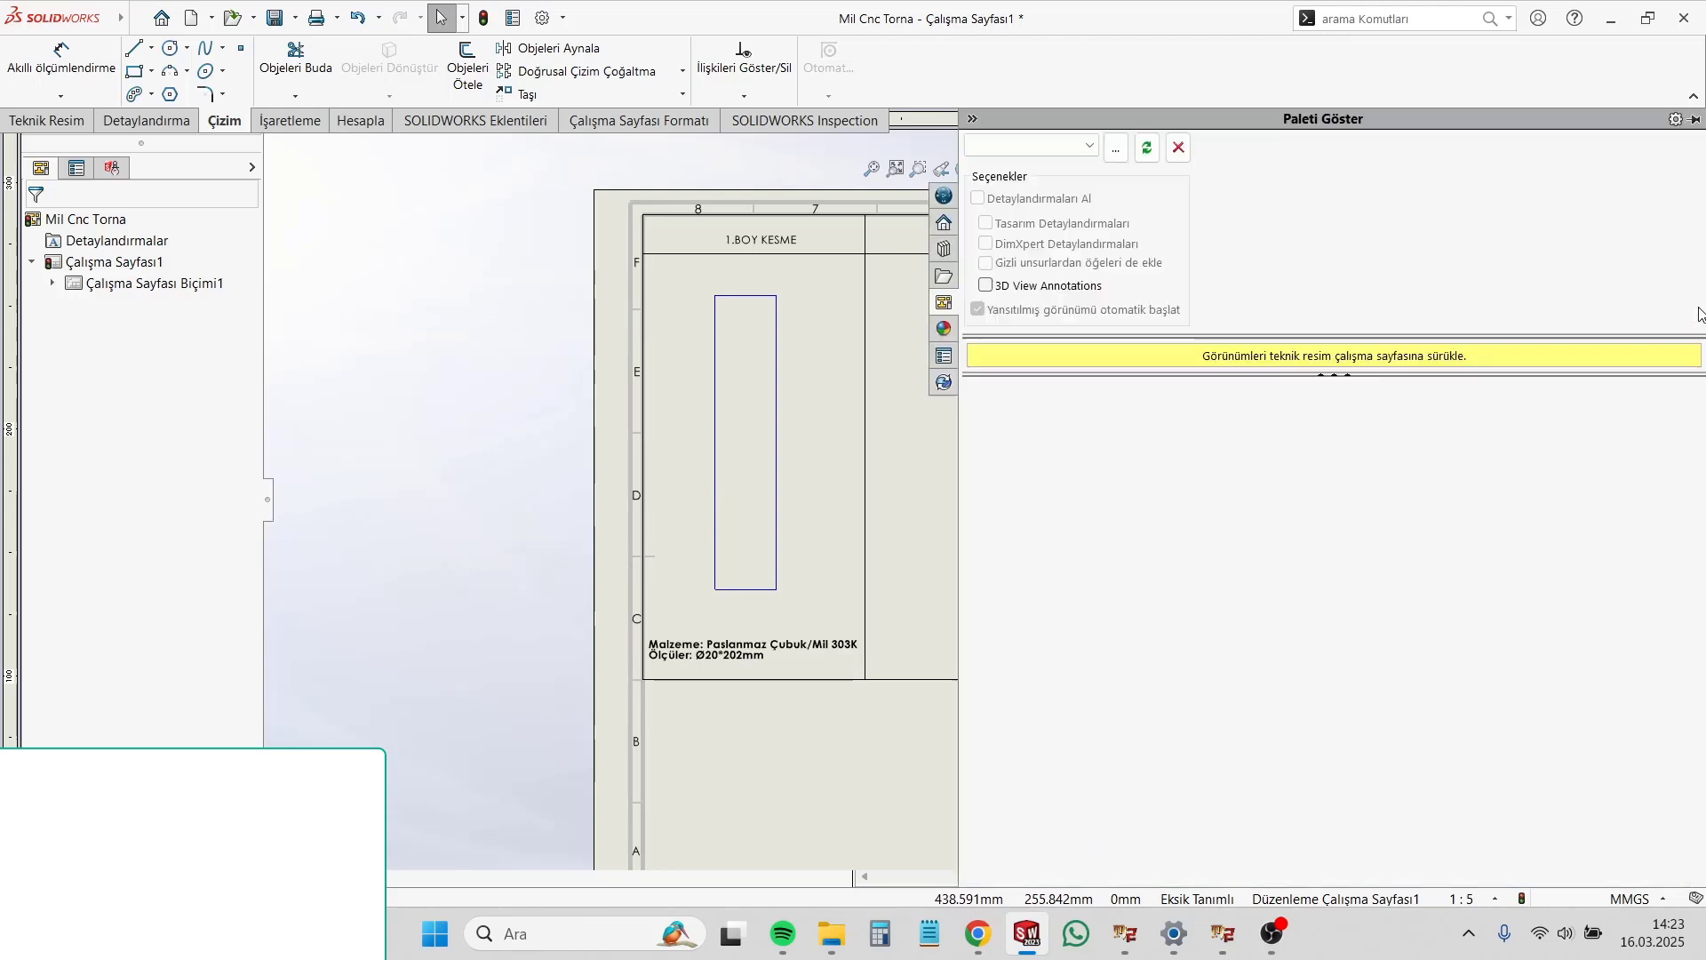
pyautogui.click(1064, 146)
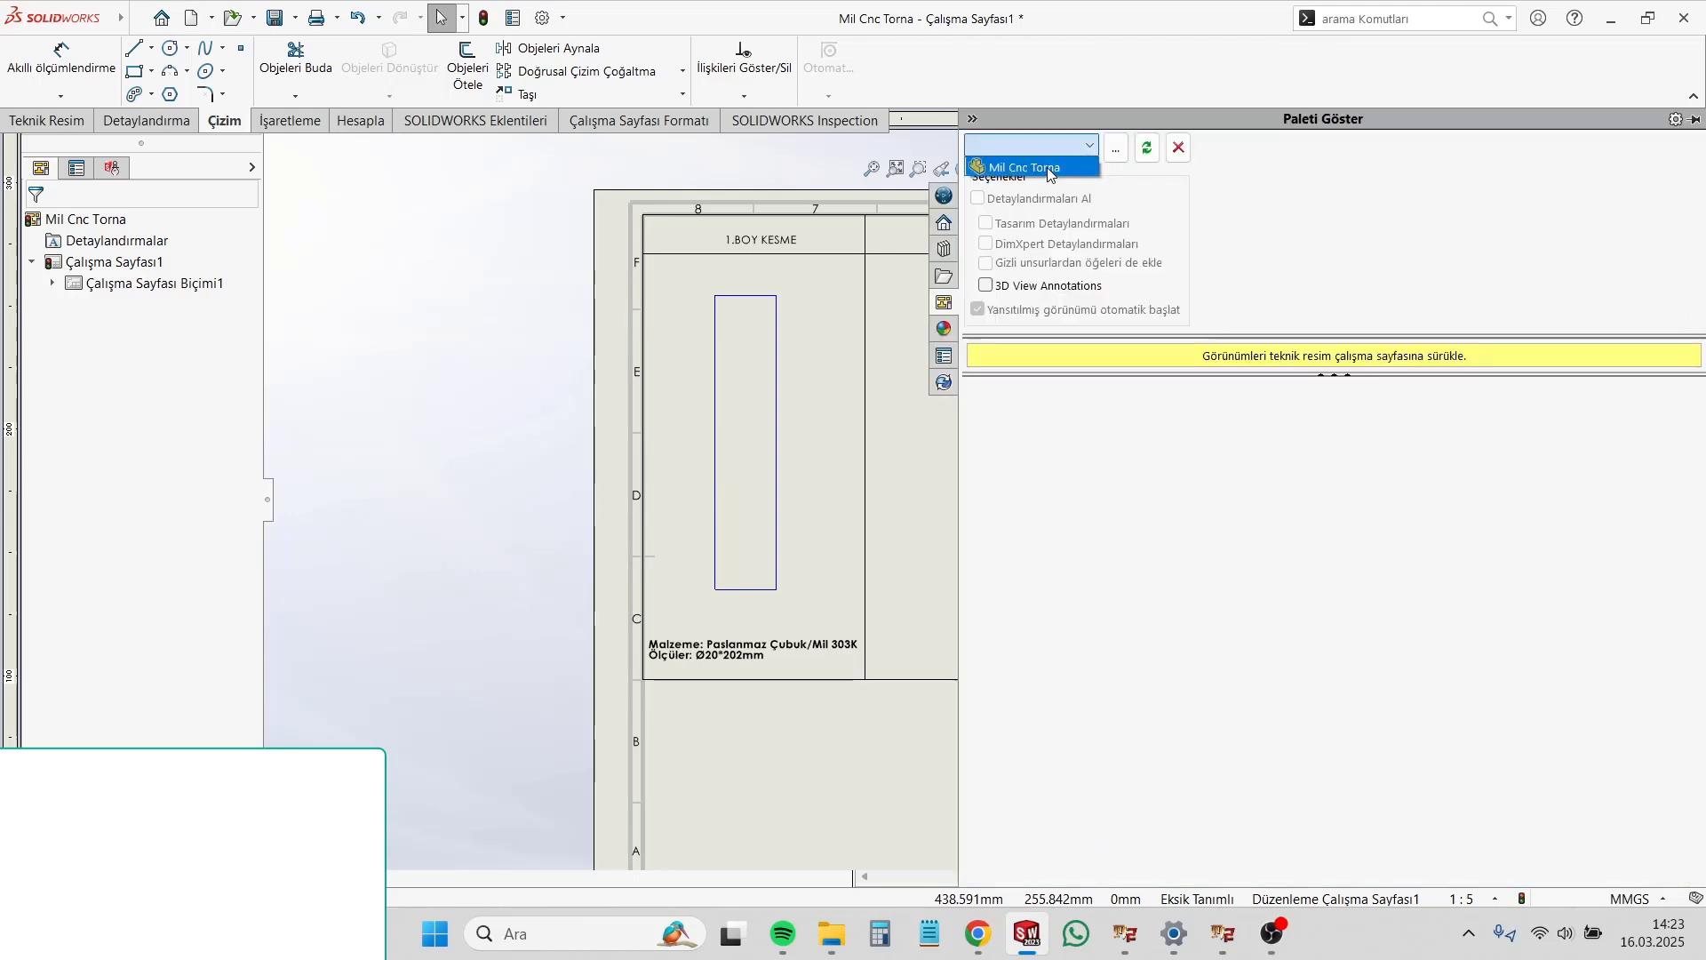
pyautogui.click(1030, 168)
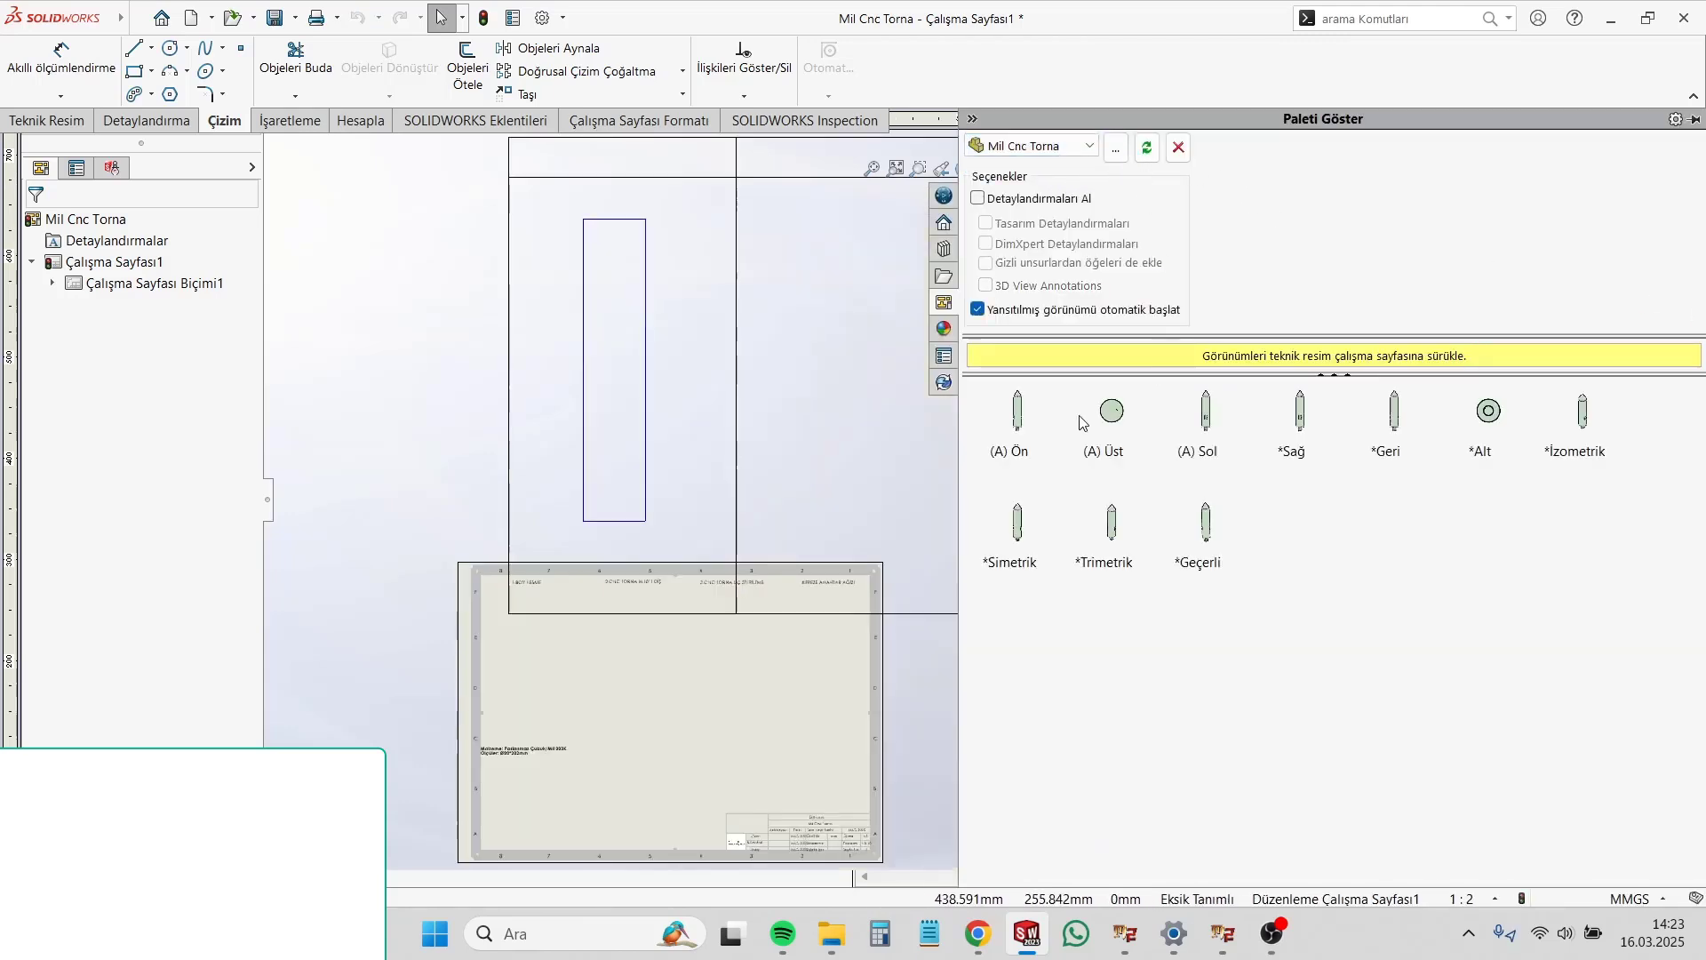
# Step: Set the sheet scale back to 1:5 without scaling the annotation positions or text heights
pyautogui.scroll(15, 671, 383)
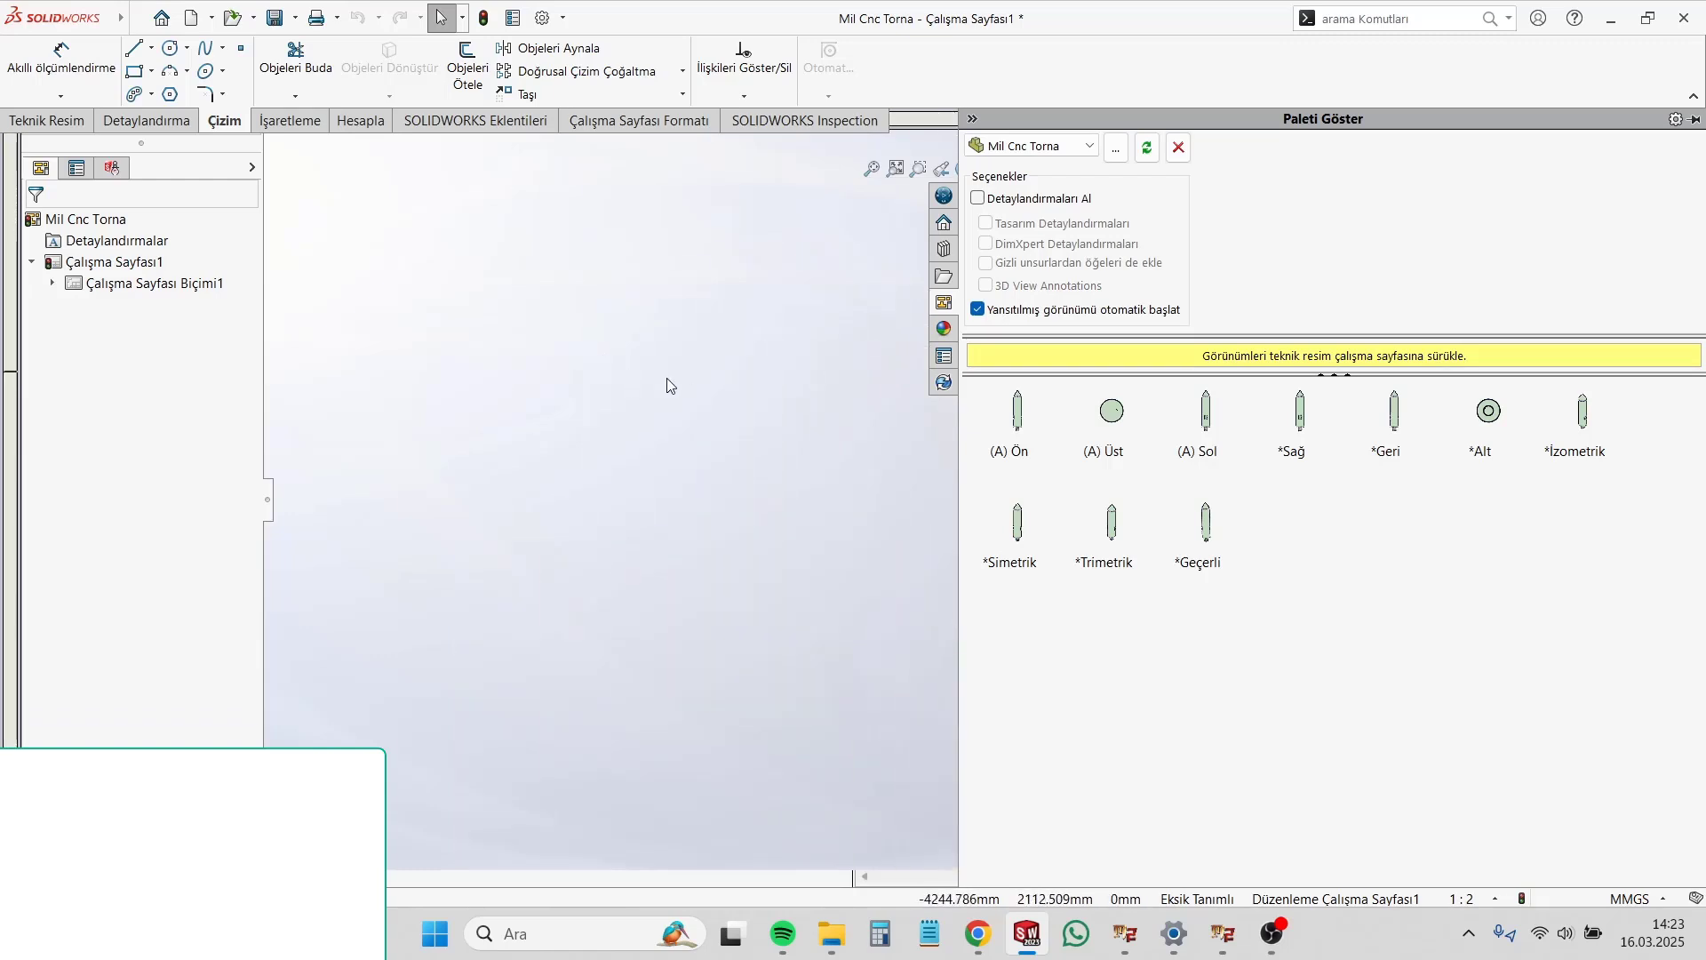
pyautogui.click(823, 592)
pyautogui.scroll(-1, 1454, 650)
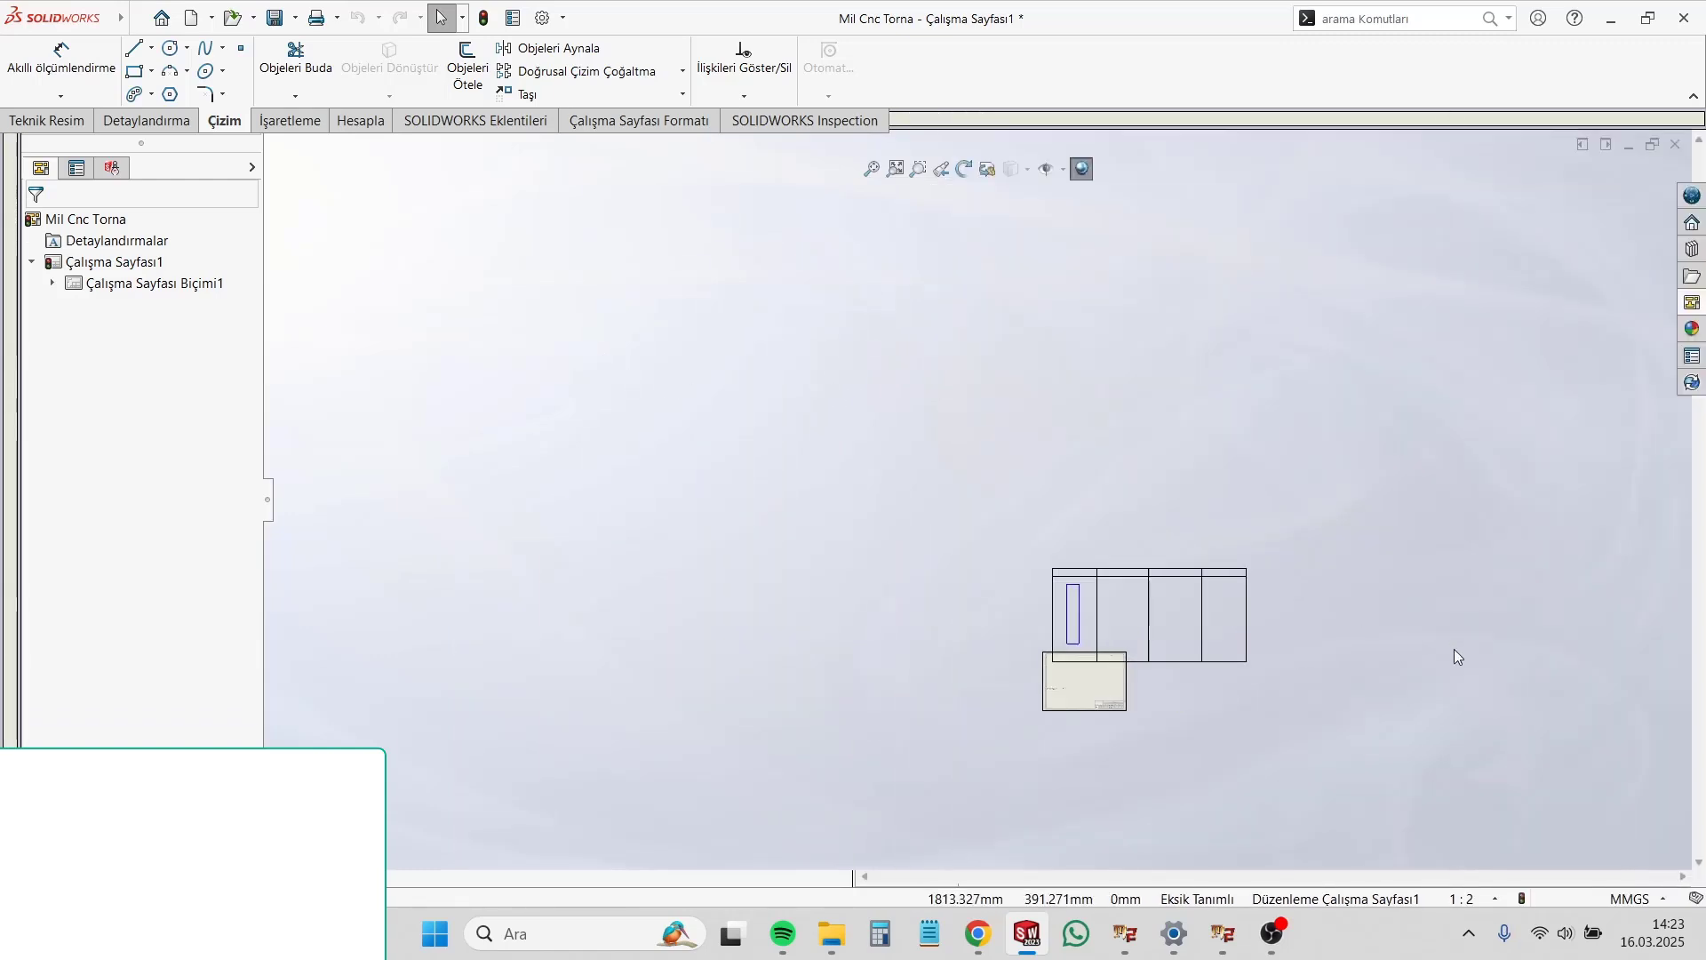
pyautogui.scroll(-10, 1005, 631)
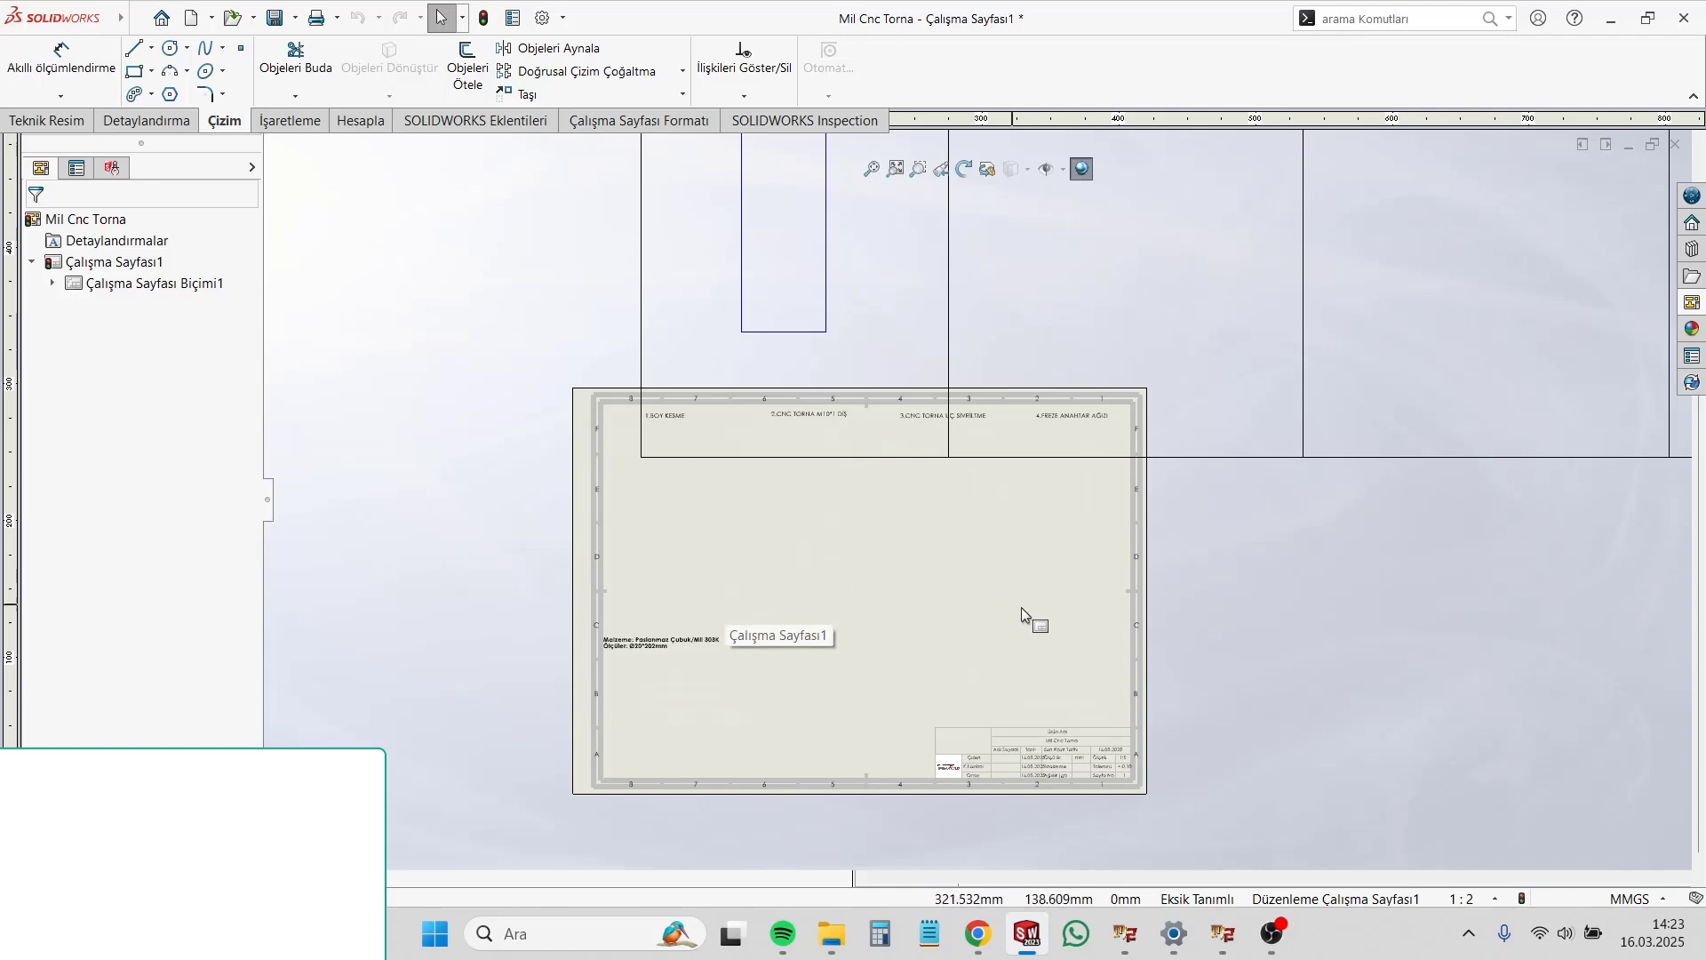
pyautogui.click(1468, 899)
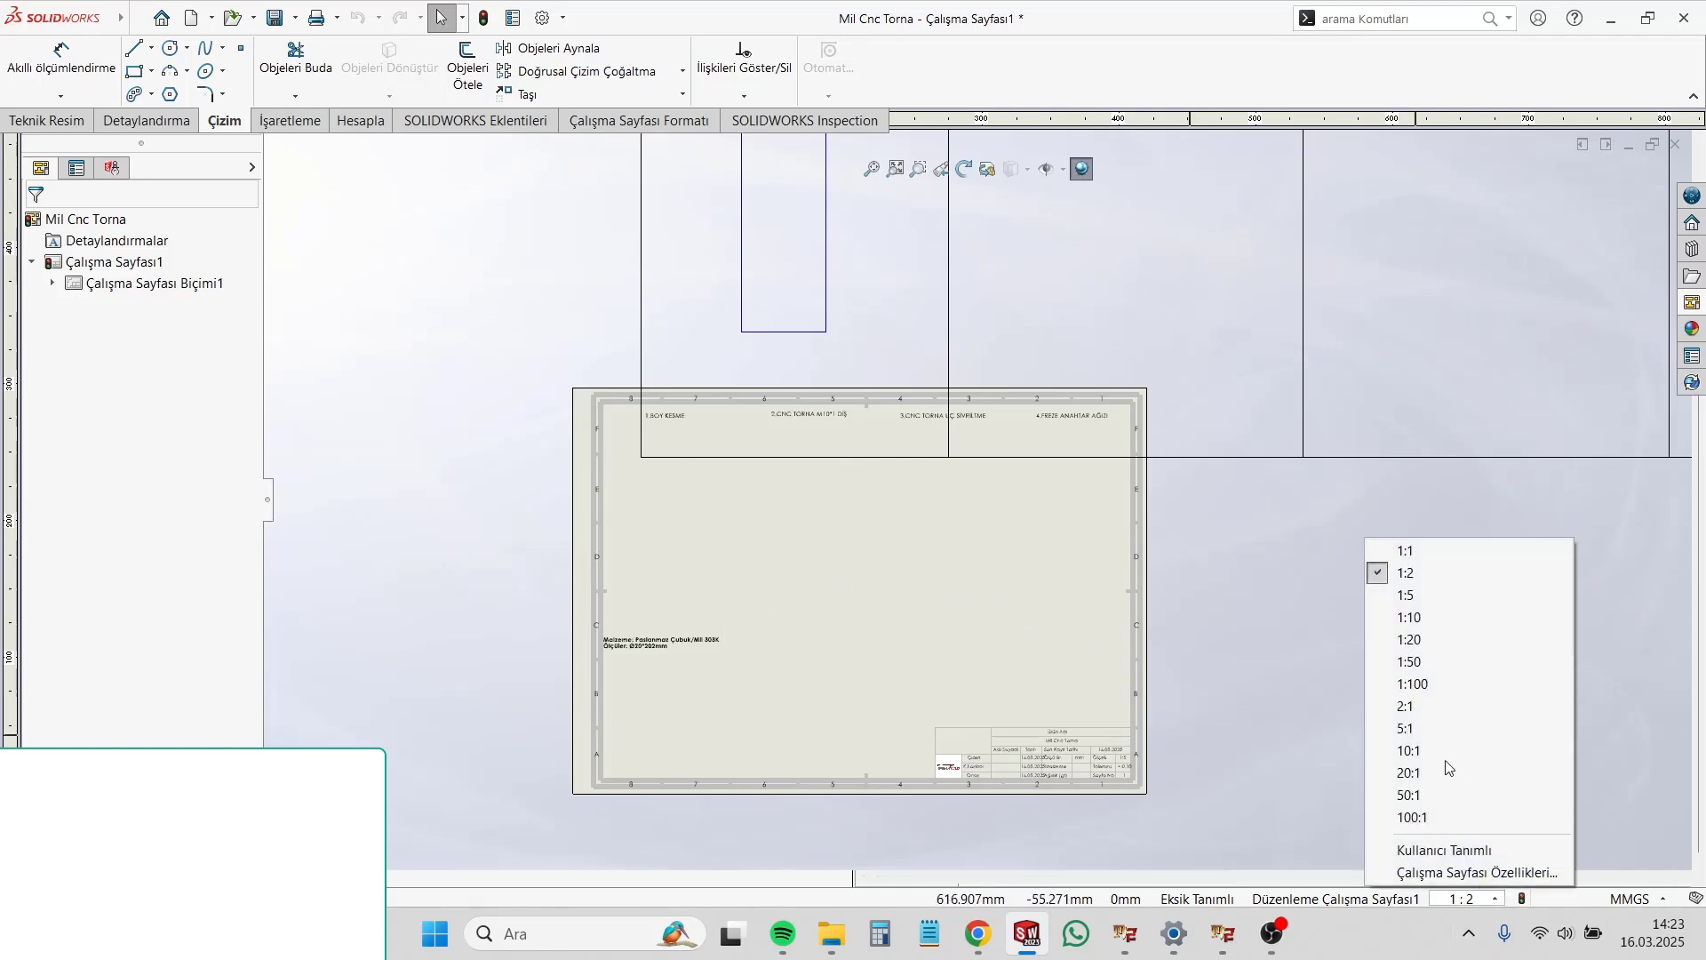
pyautogui.click(1414, 602)
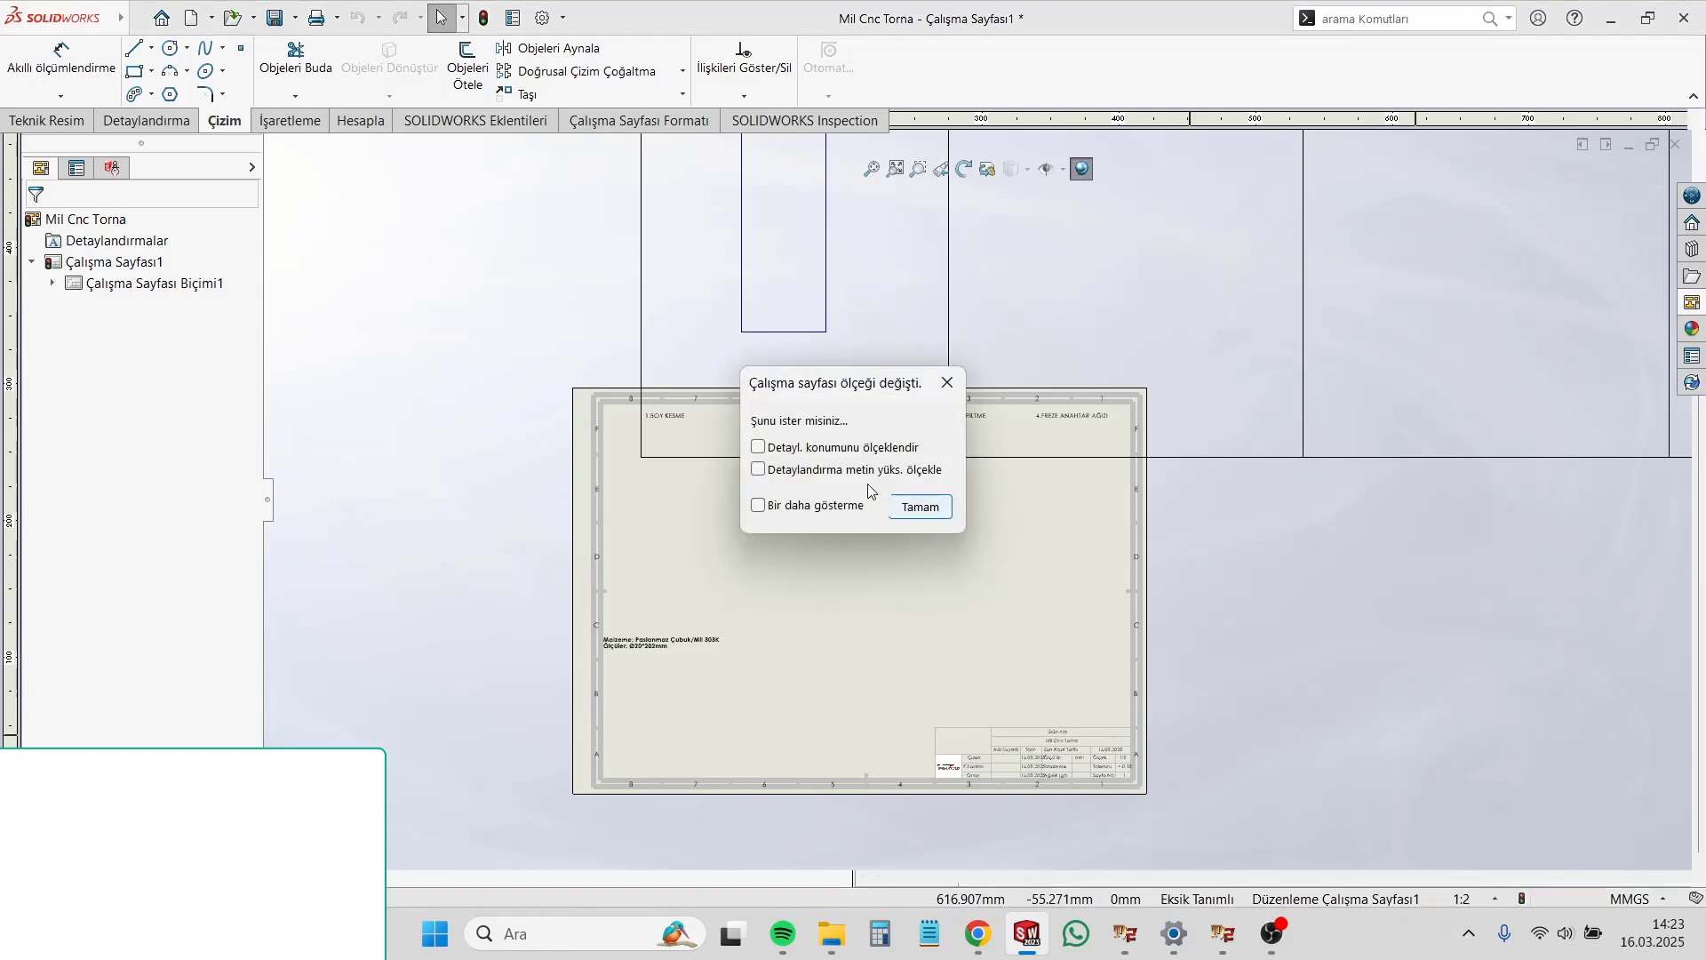
pyautogui.click(757, 447)
pyautogui.click(933, 511)
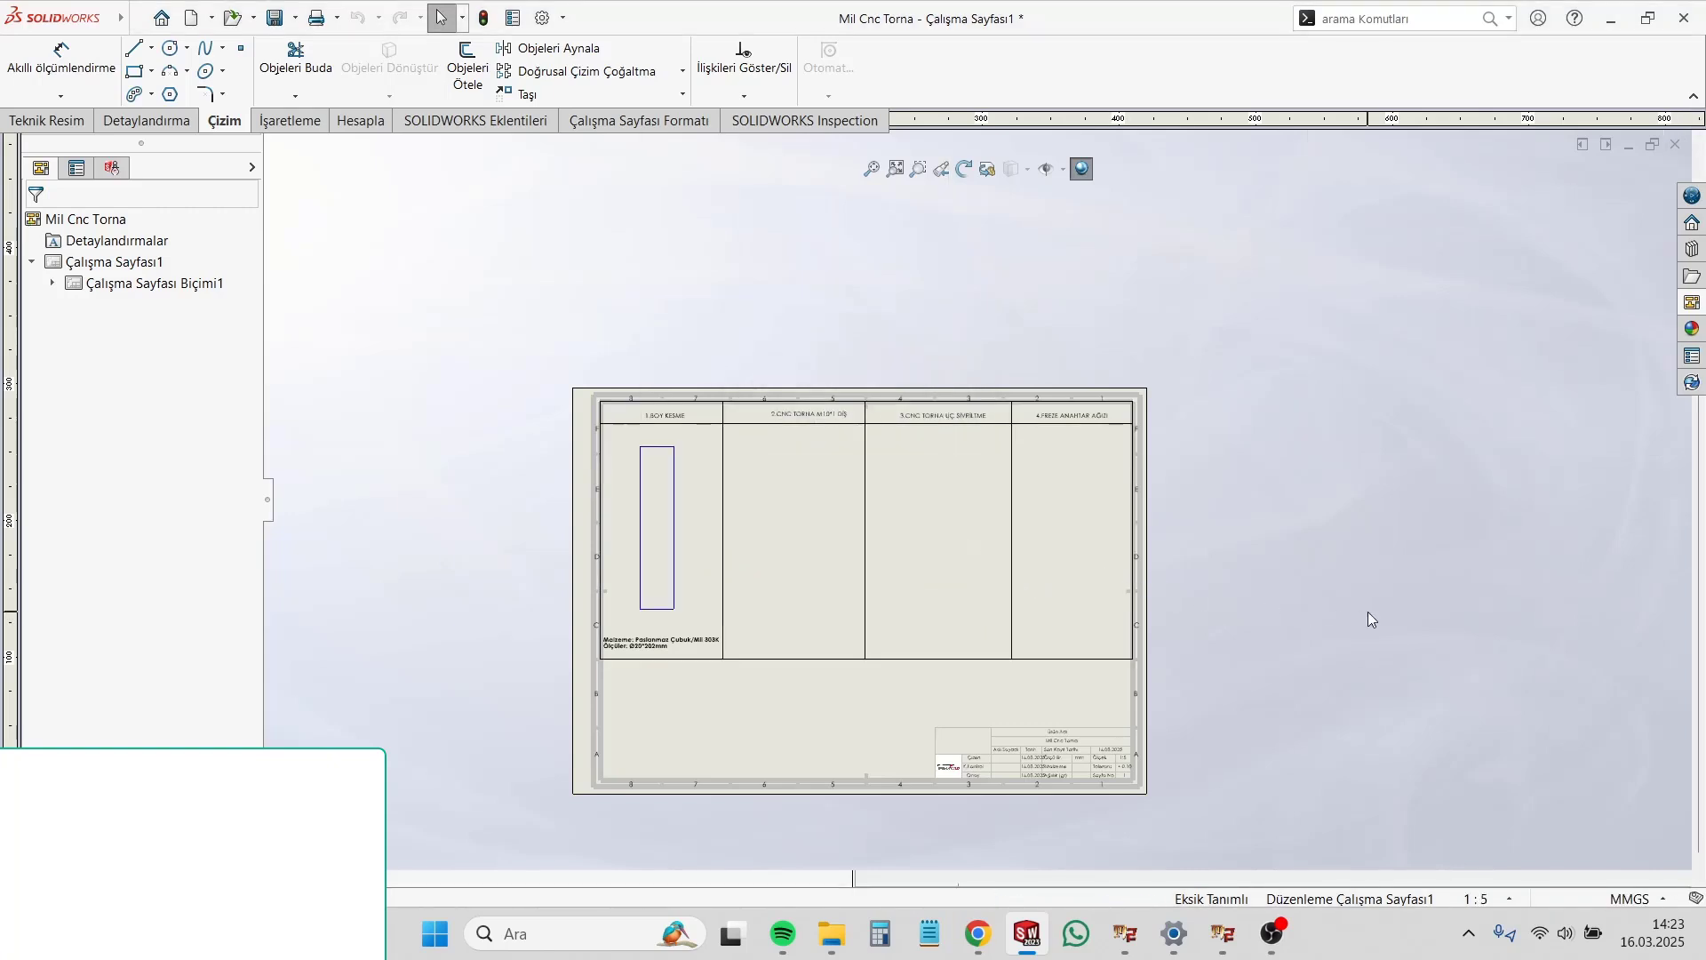
# Step: Place the "(A) Sol" view in the "2.CNC TORNA M10*1 DİŞ" column and project views from it into the third and fourth columns
pyautogui.scroll(-1, 1206, 452)
pyautogui.scroll(2, 1206, 452)
pyautogui.click(1694, 304)
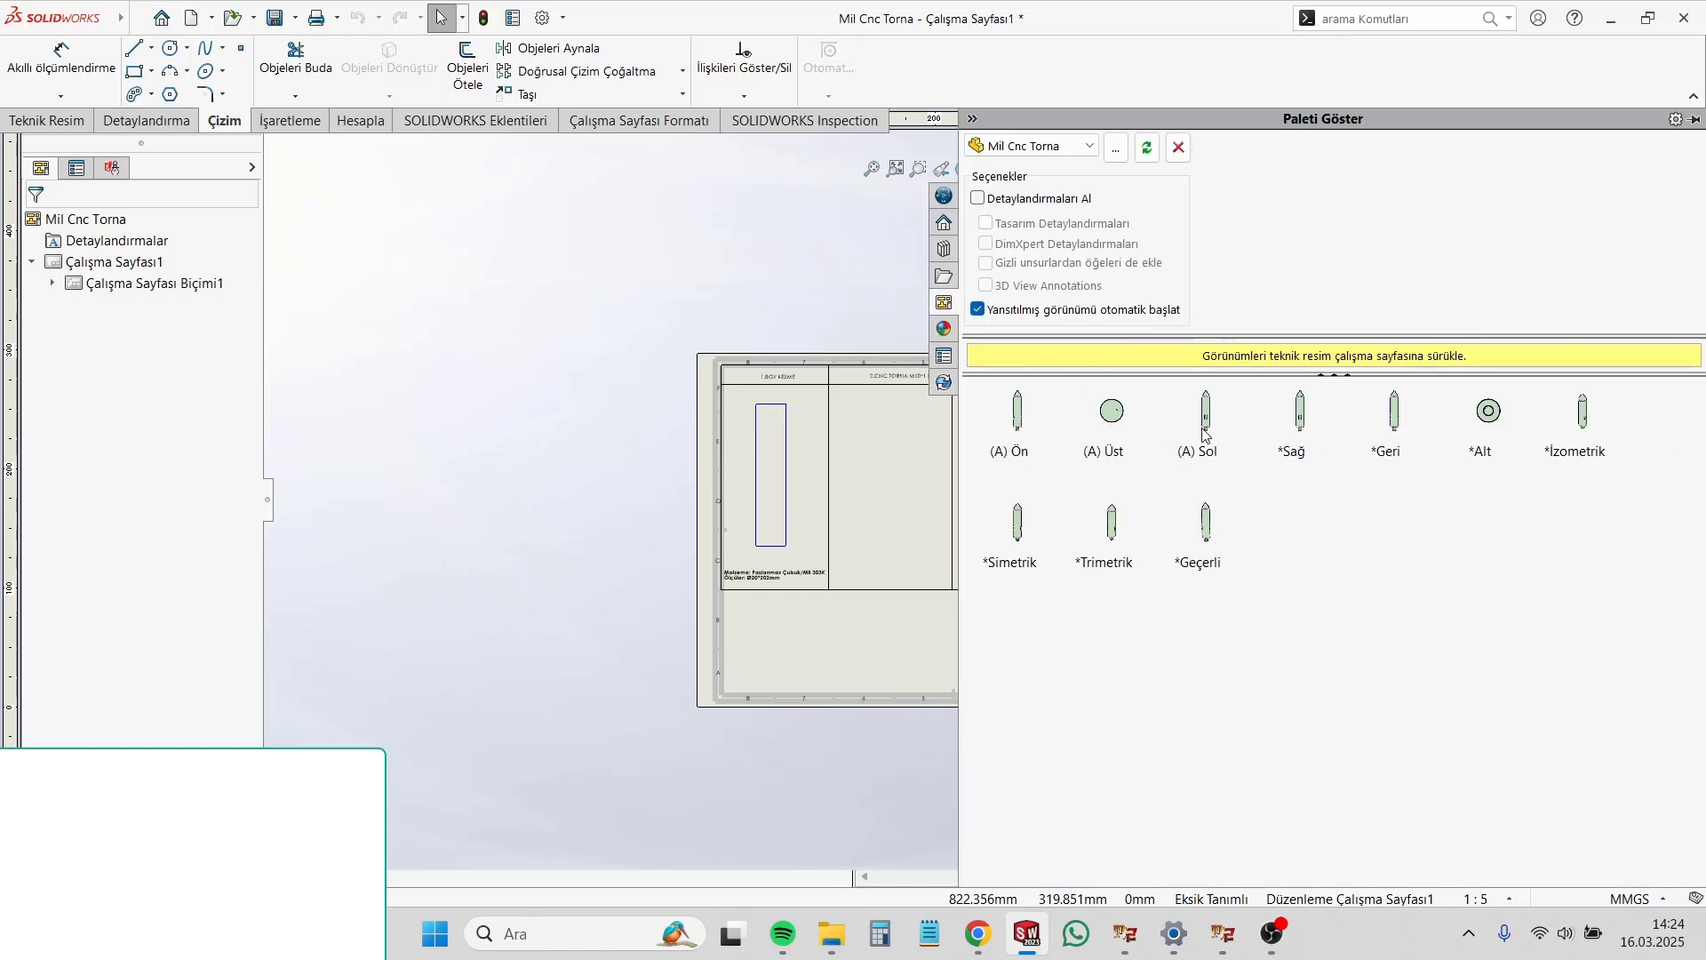
pyautogui.moveTo(1205, 435)
pyautogui.mouseDown()
pyautogui.moveTo(917, 457)
pyautogui.moveTo(889, 482)
pyautogui.mouseUp()
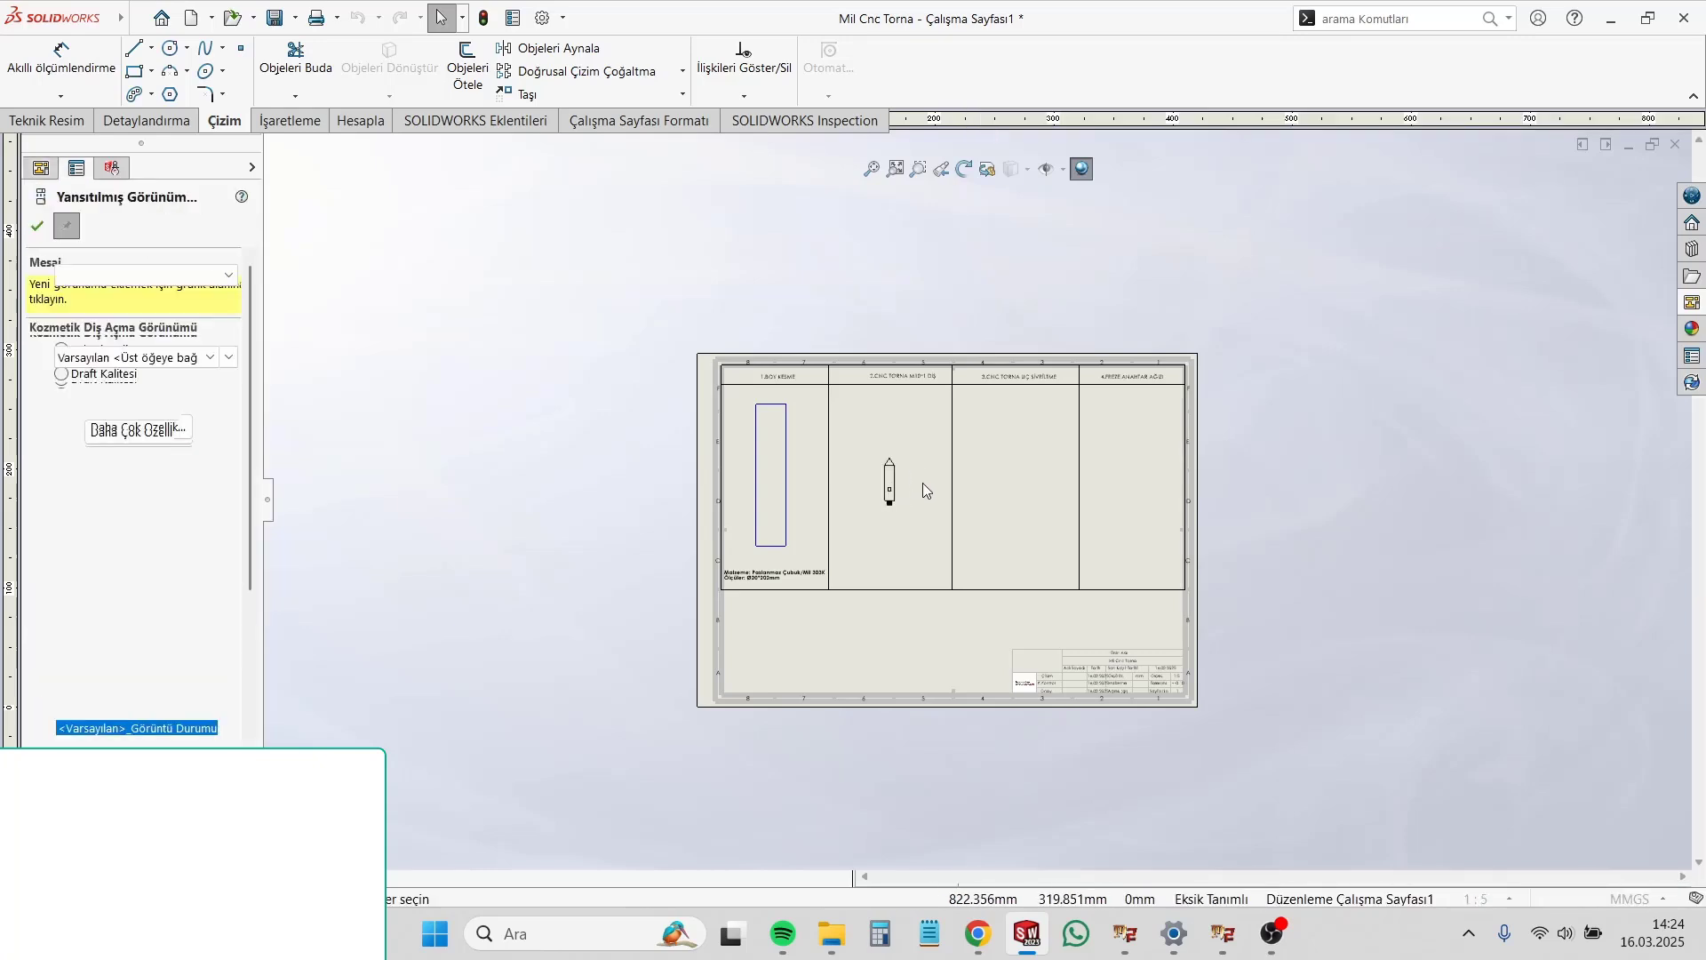
pyautogui.scroll(-3, 959, 484)
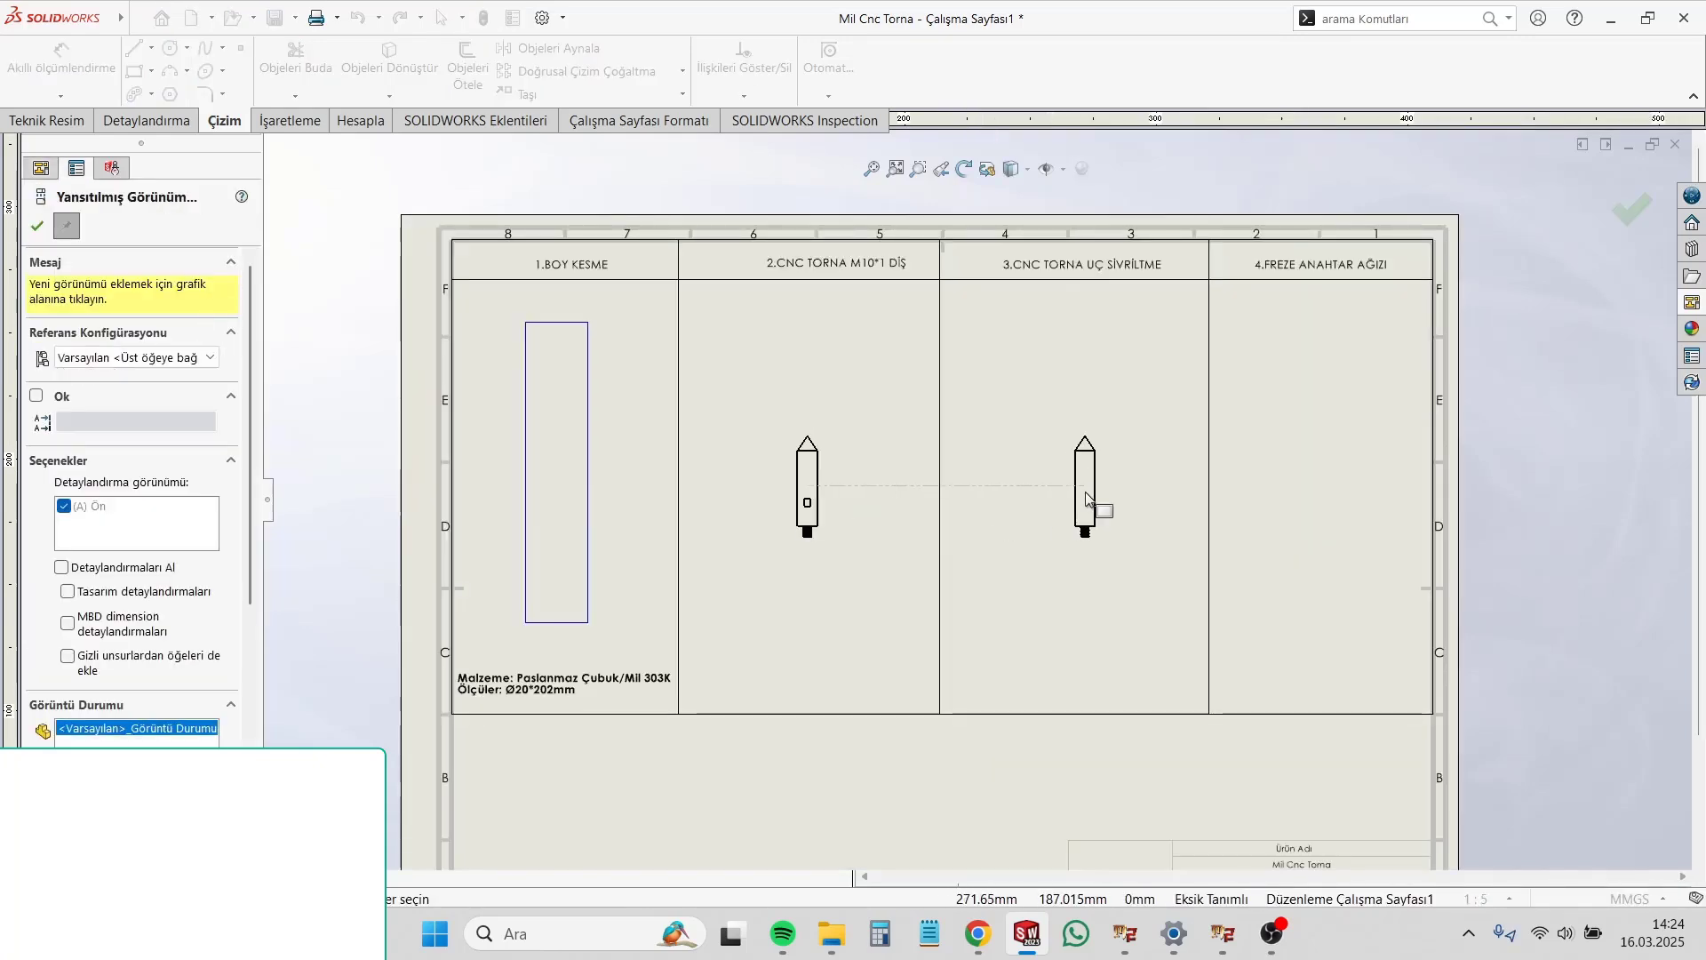
pyautogui.scroll(-2, 1089, 497)
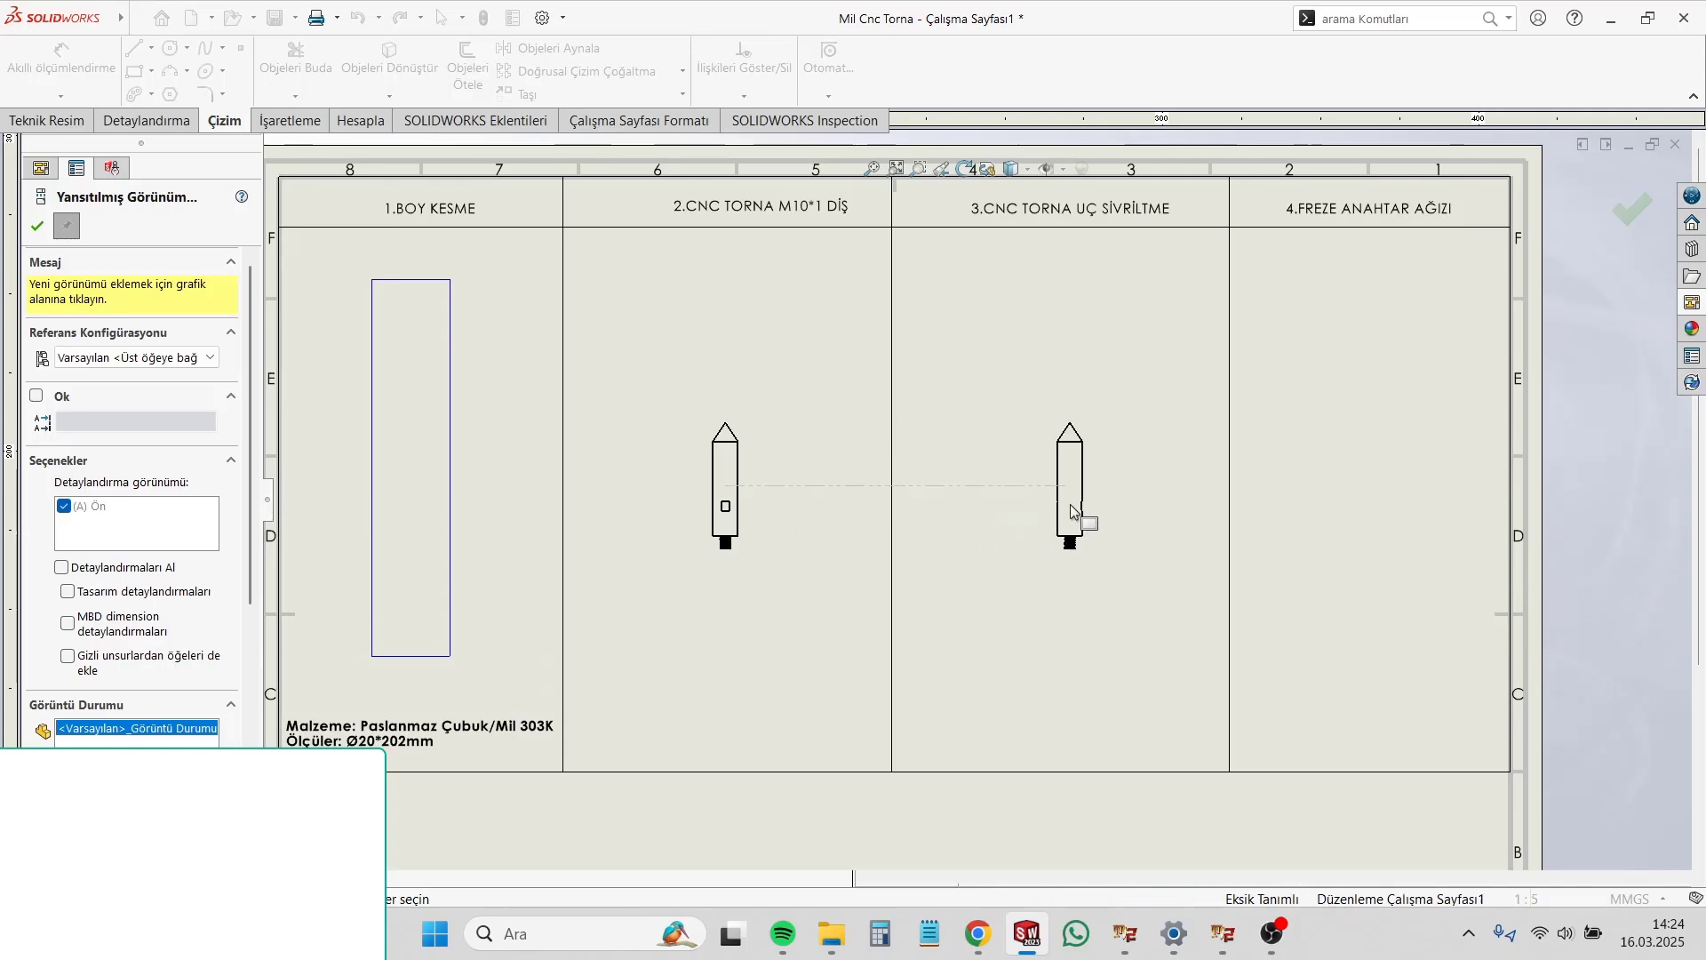
pyautogui.click(1070, 504)
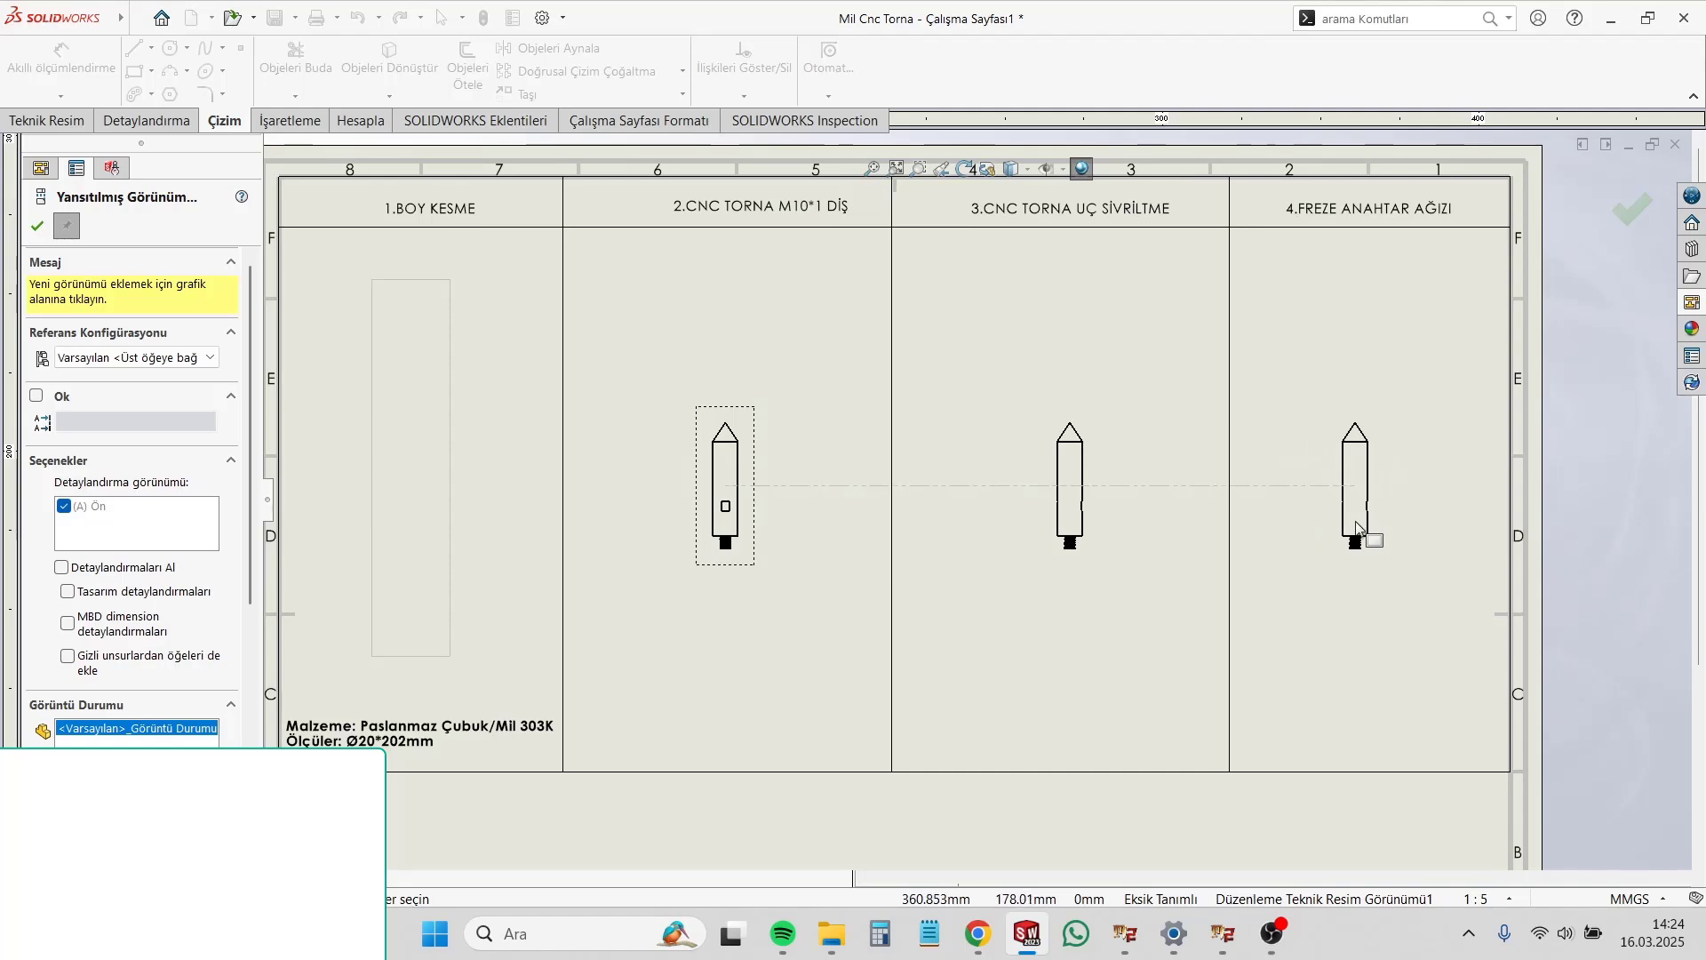
pyautogui.click(1367, 529)
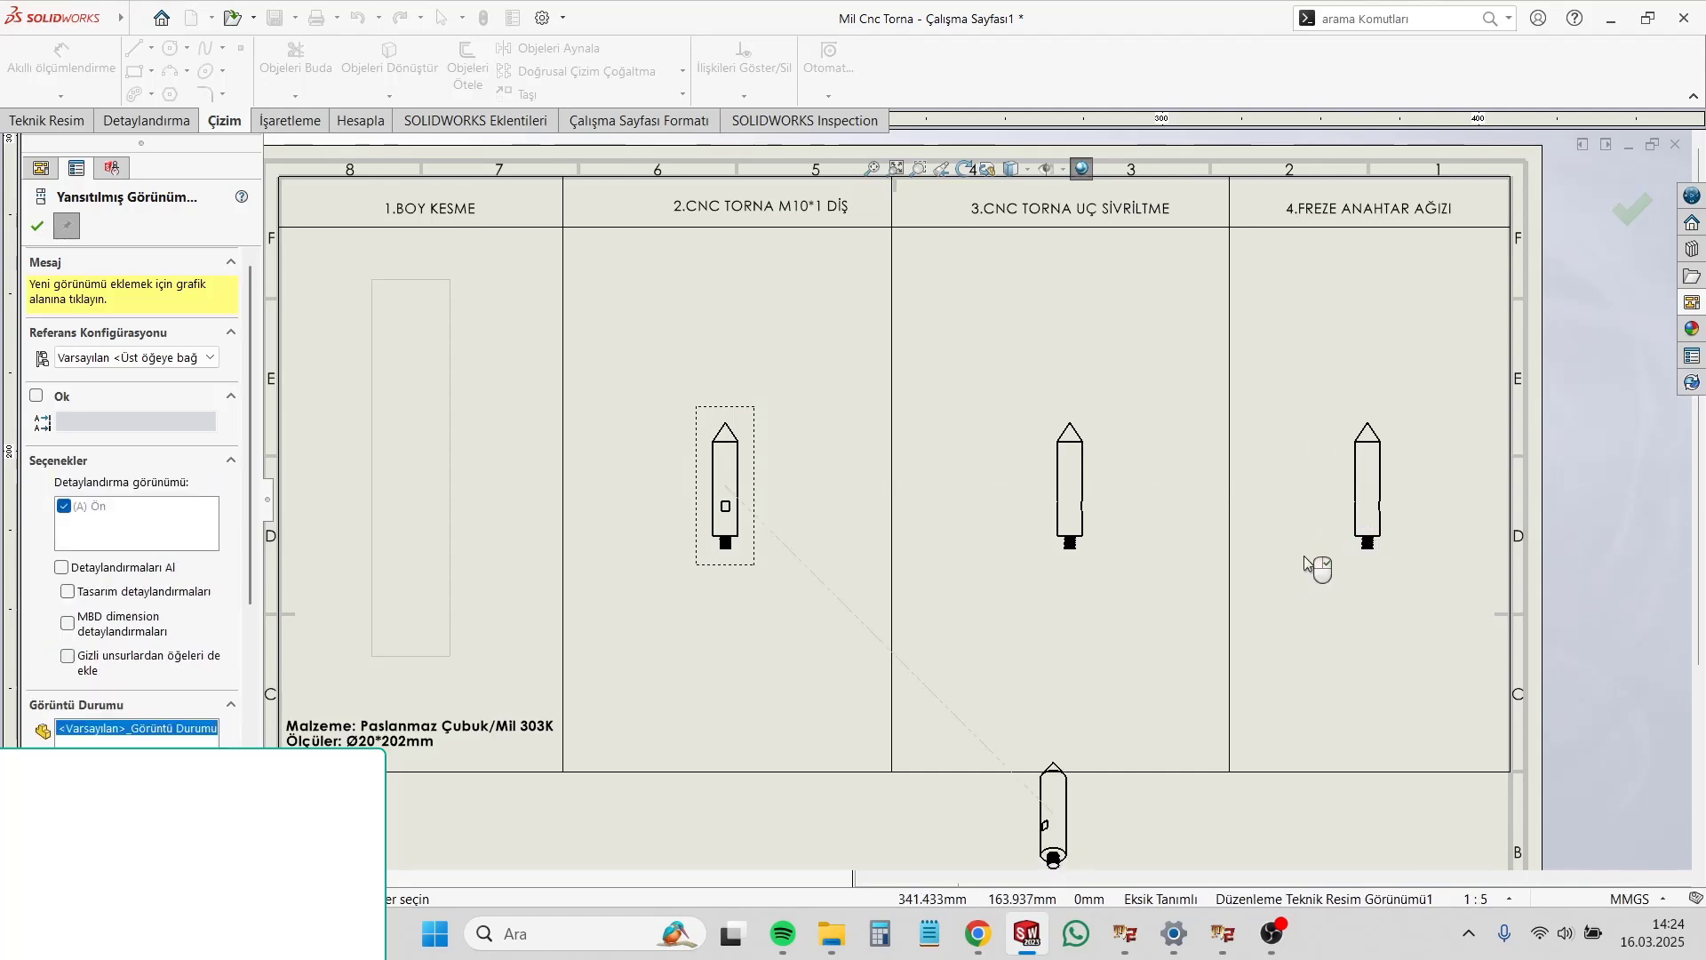
pyautogui.press('Escape')
# Step: Delete the shaft view from the "4.FREZE ANAHTAR AĞIZI" column
pyautogui.scroll(-2, 1306, 566)
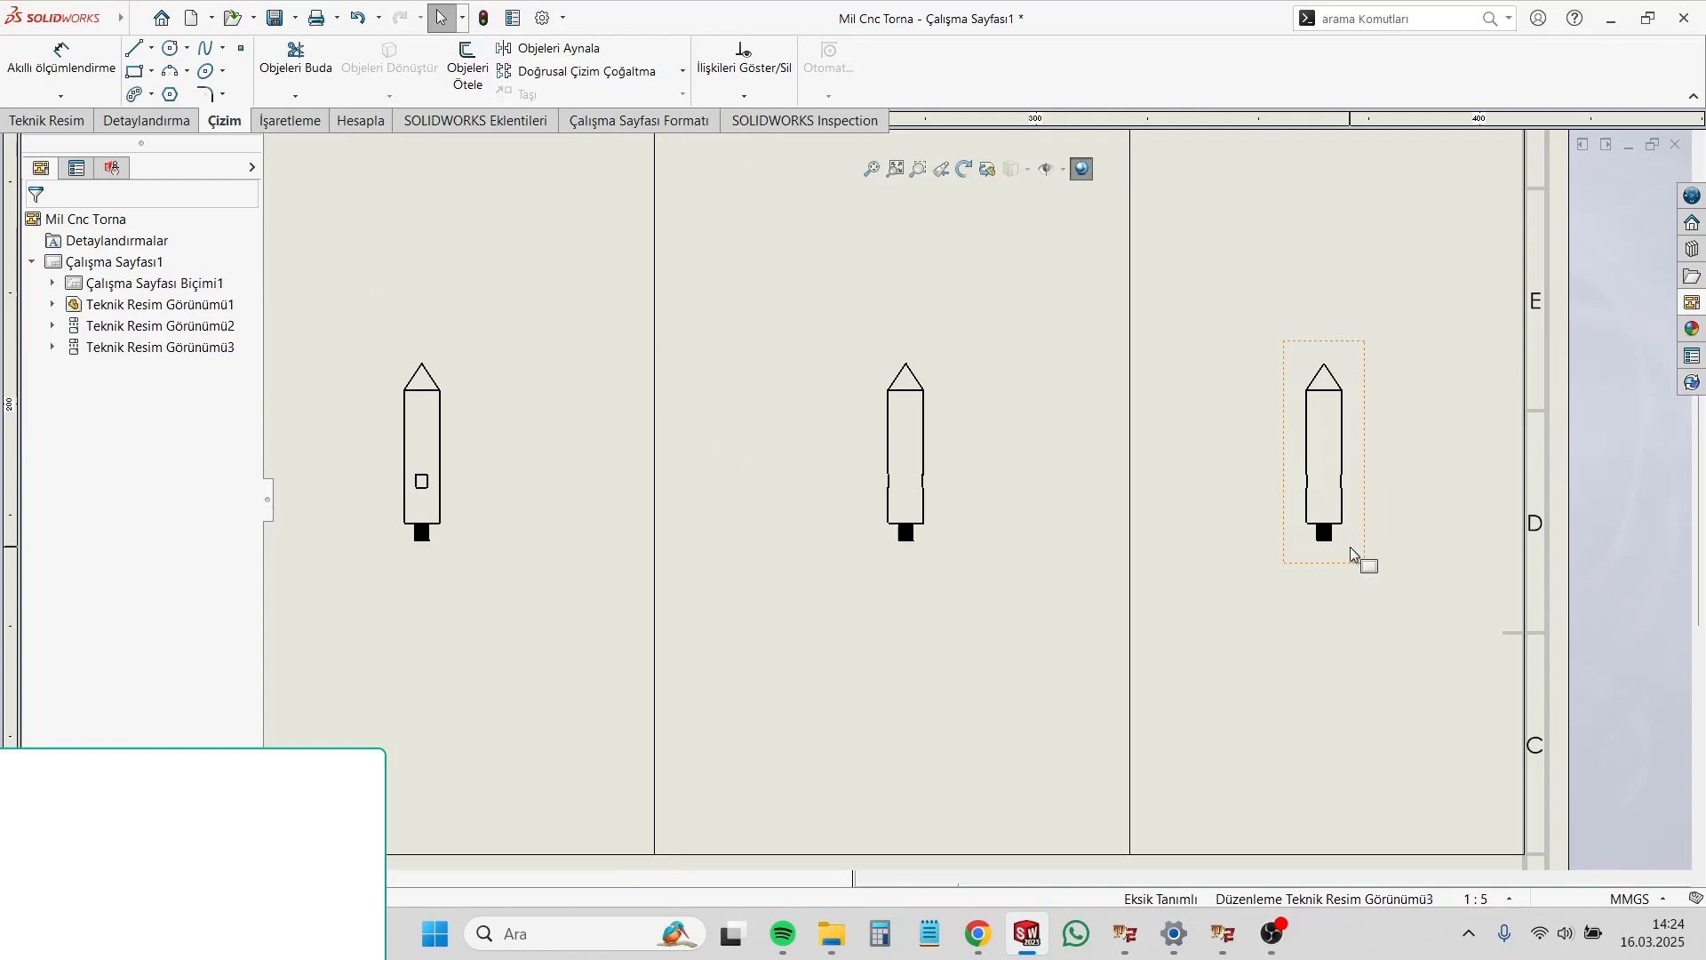
pyautogui.click(1352, 551)
pyautogui.scroll(2, 1142, 579)
pyautogui.scroll(-2, 845, 541)
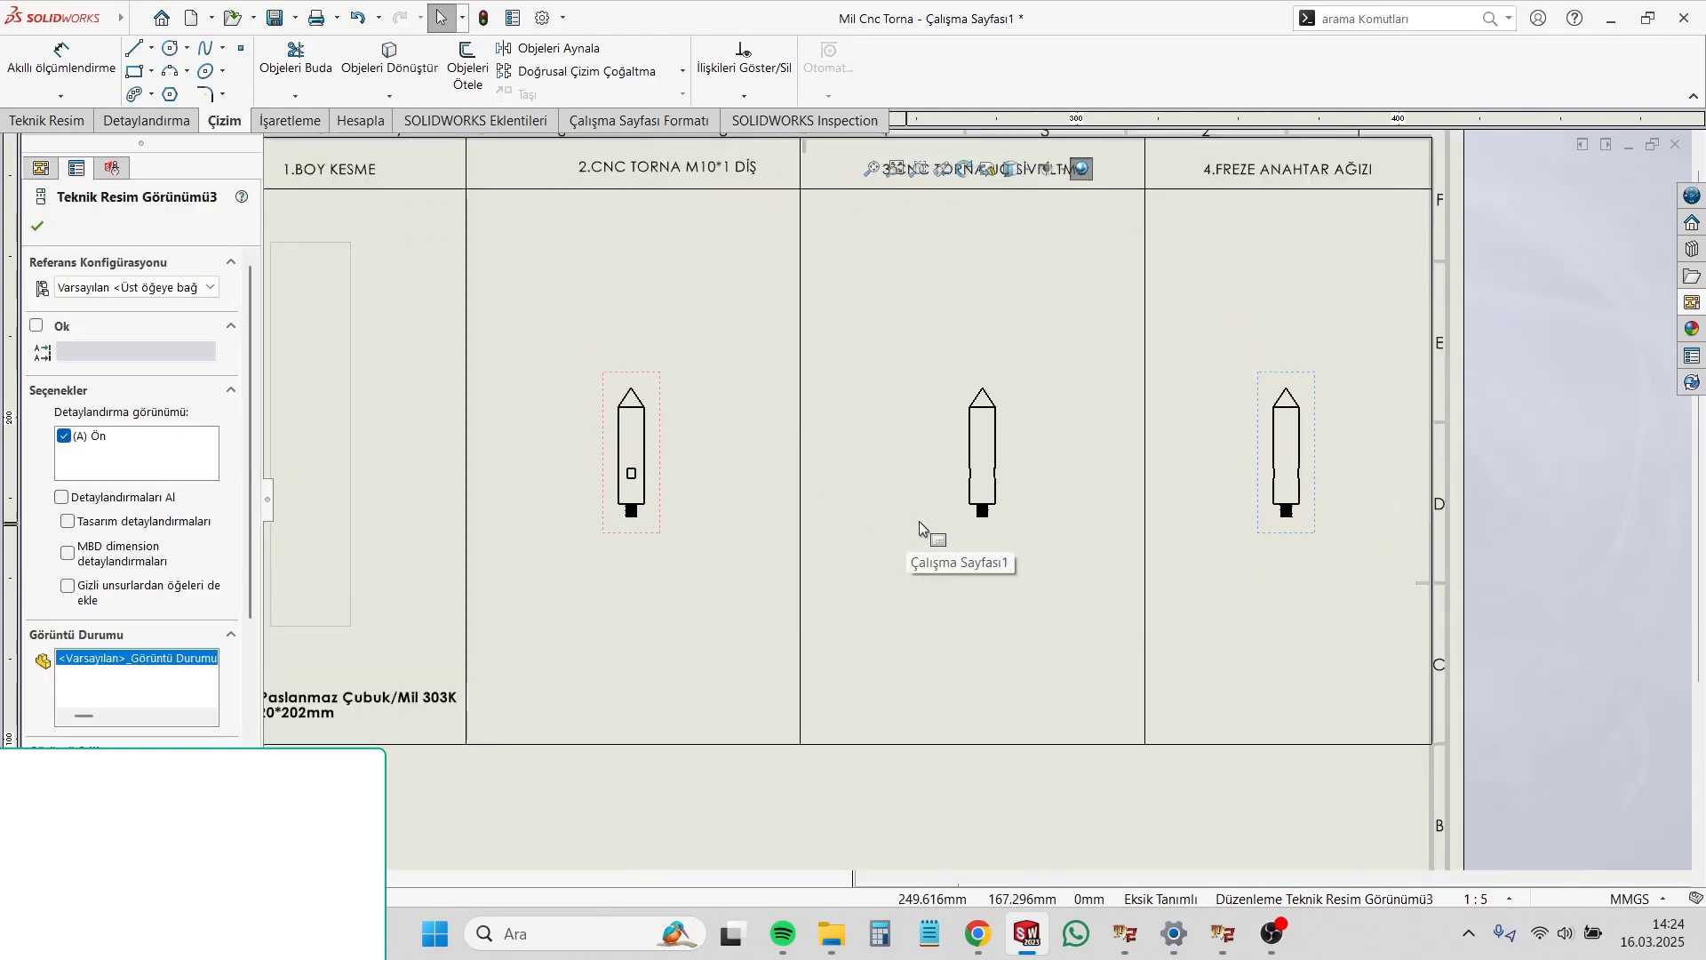
pyautogui.scroll(-2, 1390, 527)
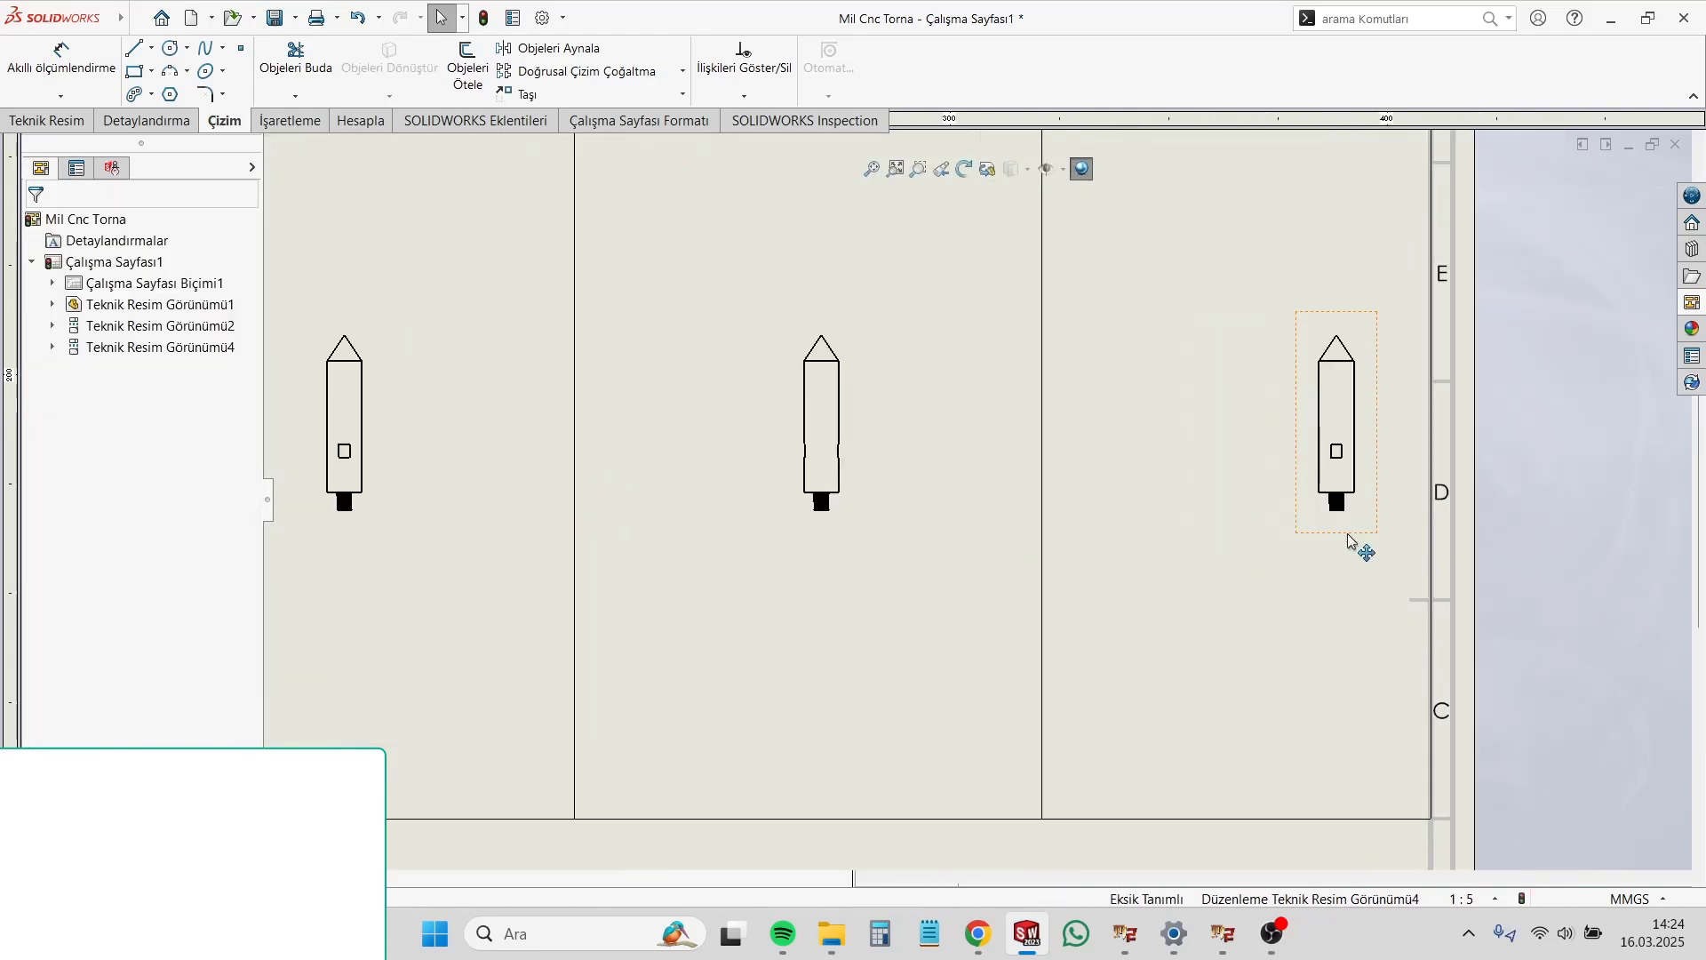
pyautogui.moveTo(1352, 534); pyautogui.dragTo(1237, 536)
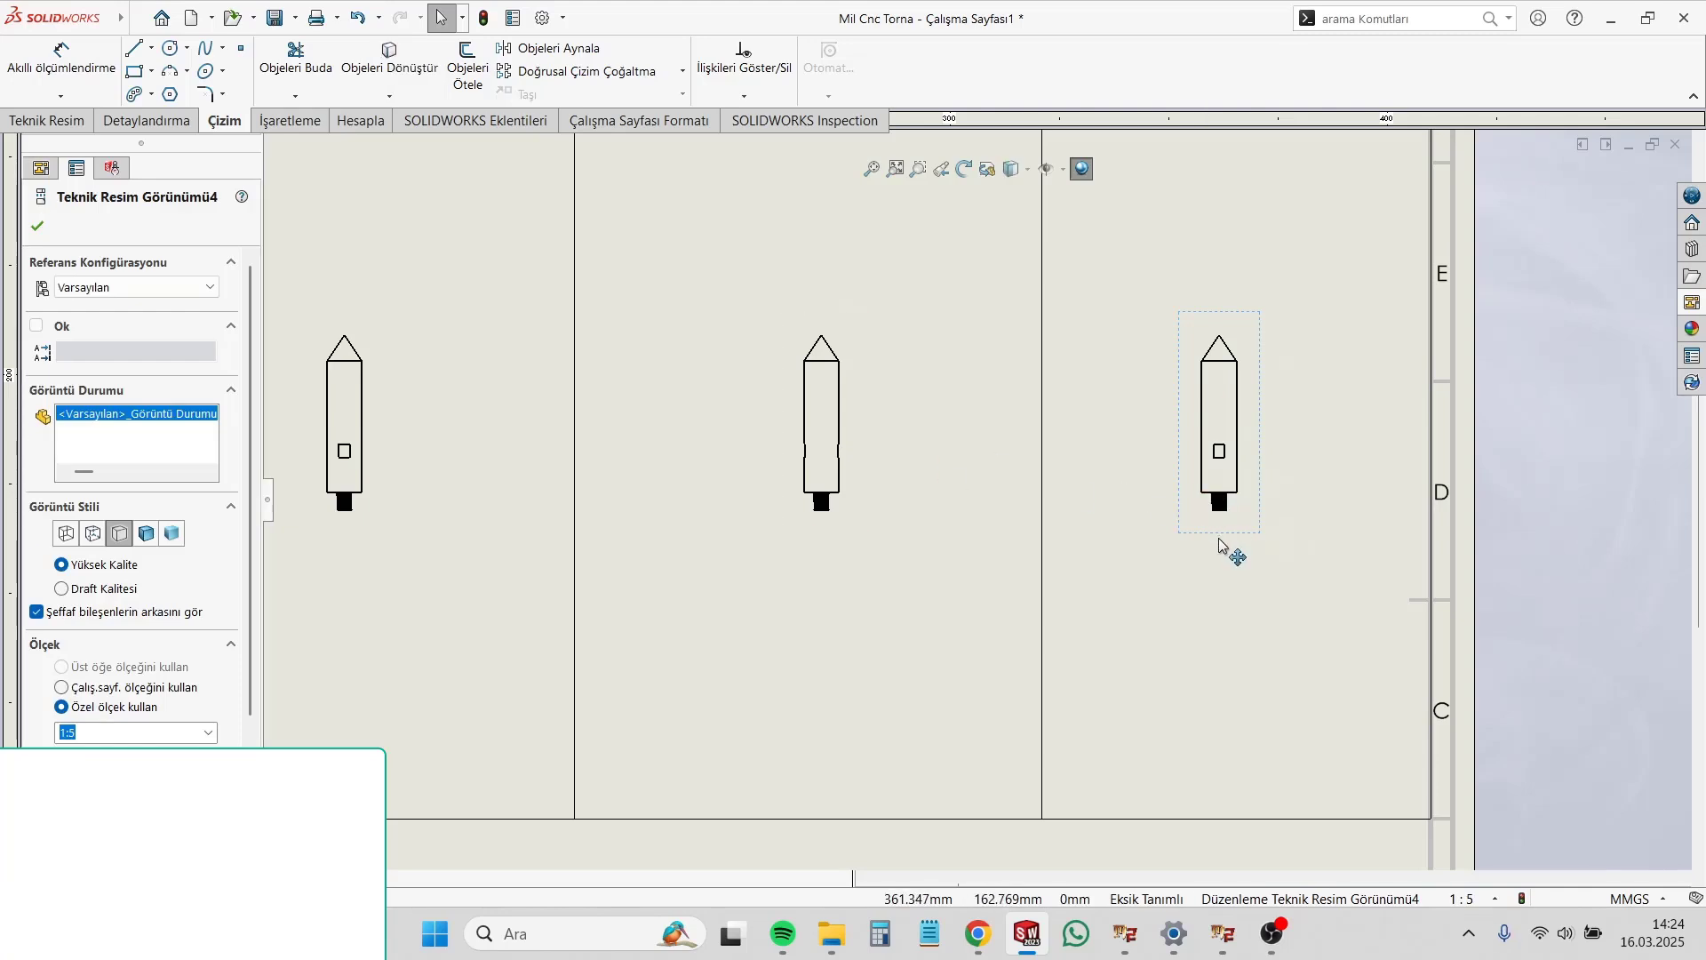
pyautogui.press('Delete')
# Step: Project a view from the third column's shaft view into the "4.FREZE ANAHTAR AĞIZI" column
pyautogui.click(983, 484)
pyautogui.click(909, 459)
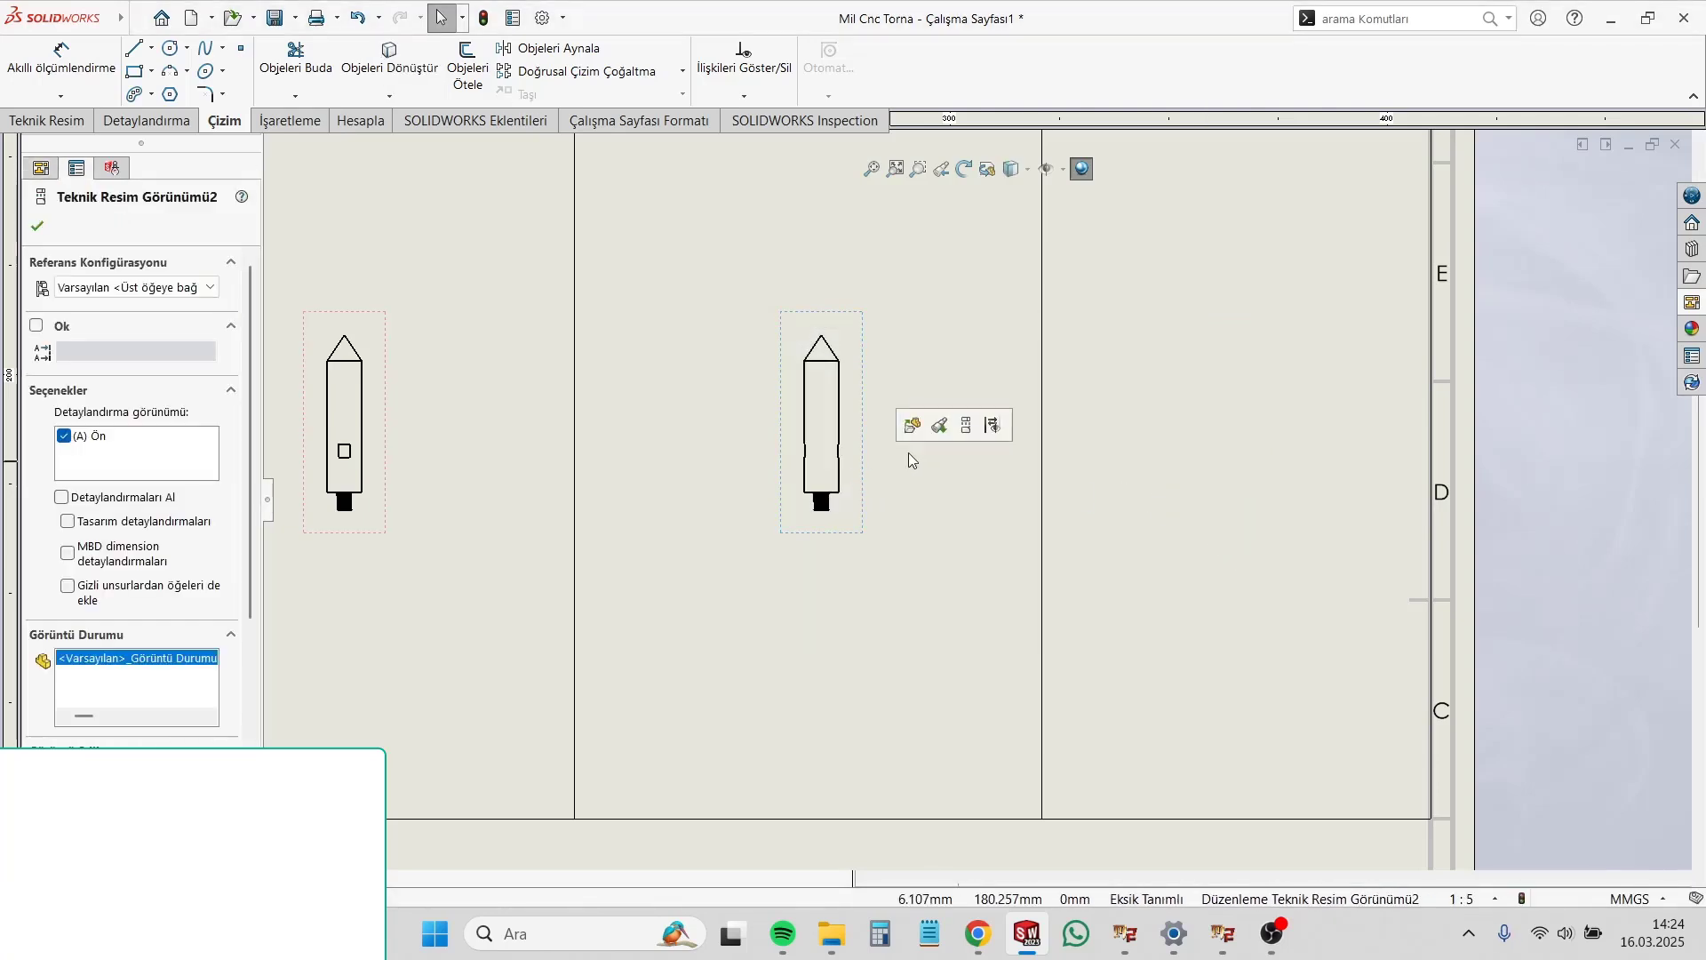
pyautogui.click(966, 425)
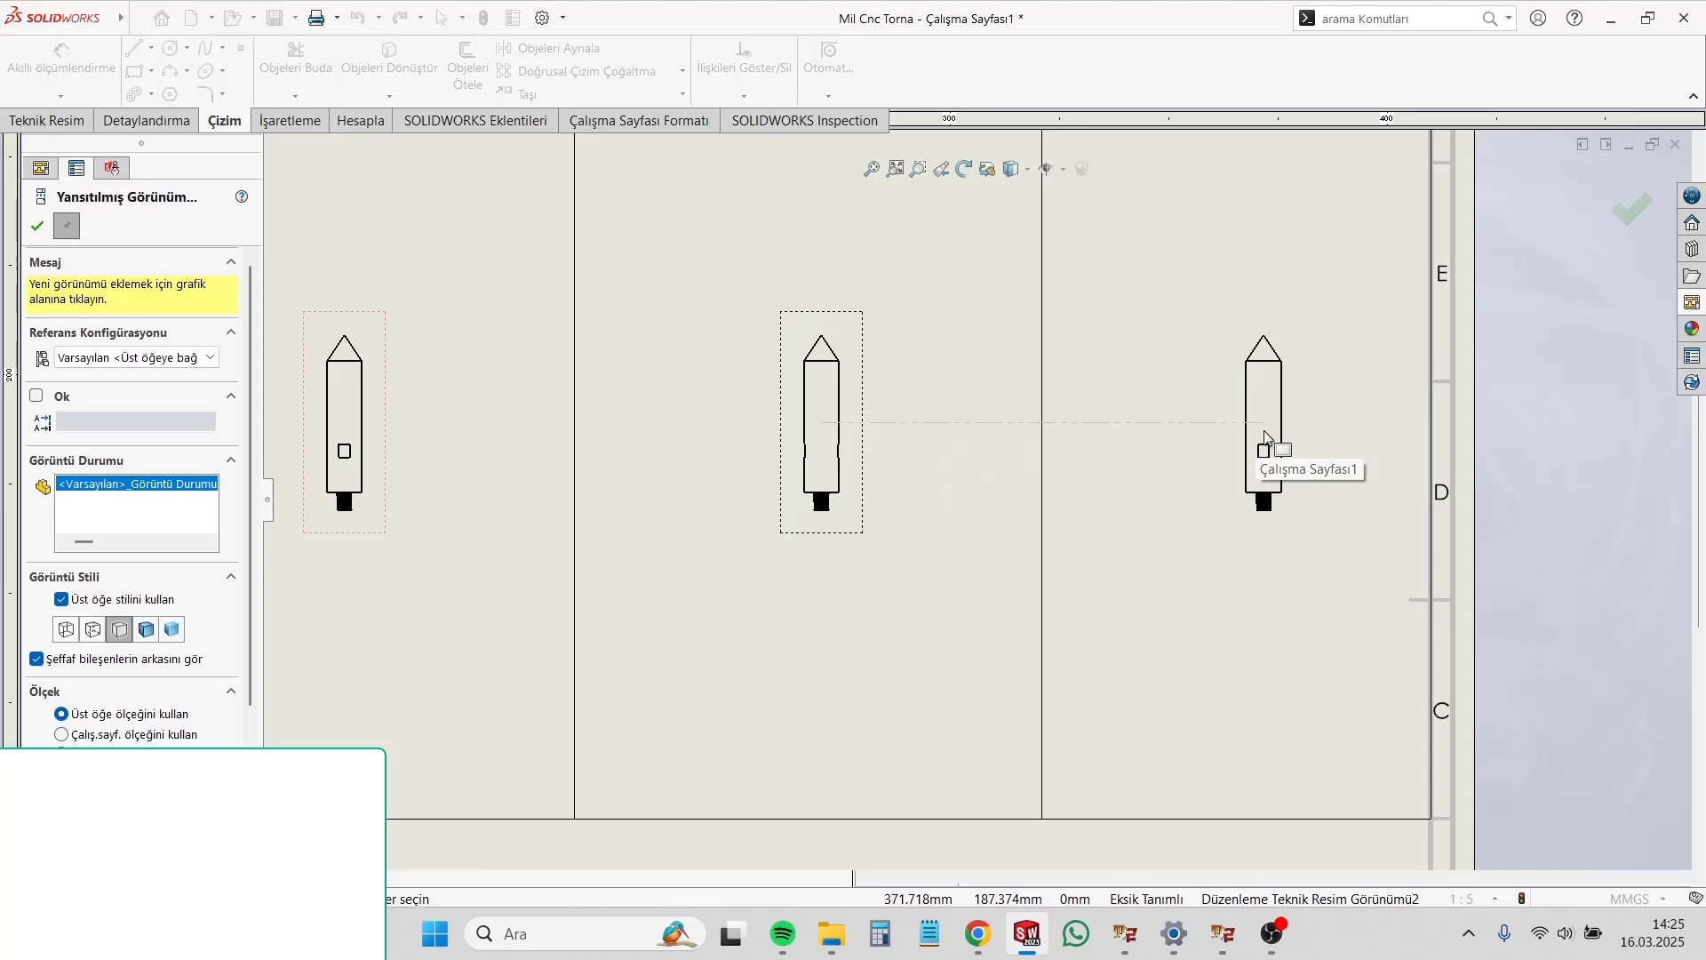
pyautogui.click(1266, 435)
pyautogui.scroll(3, 929, 547)
pyautogui.press('Escape')
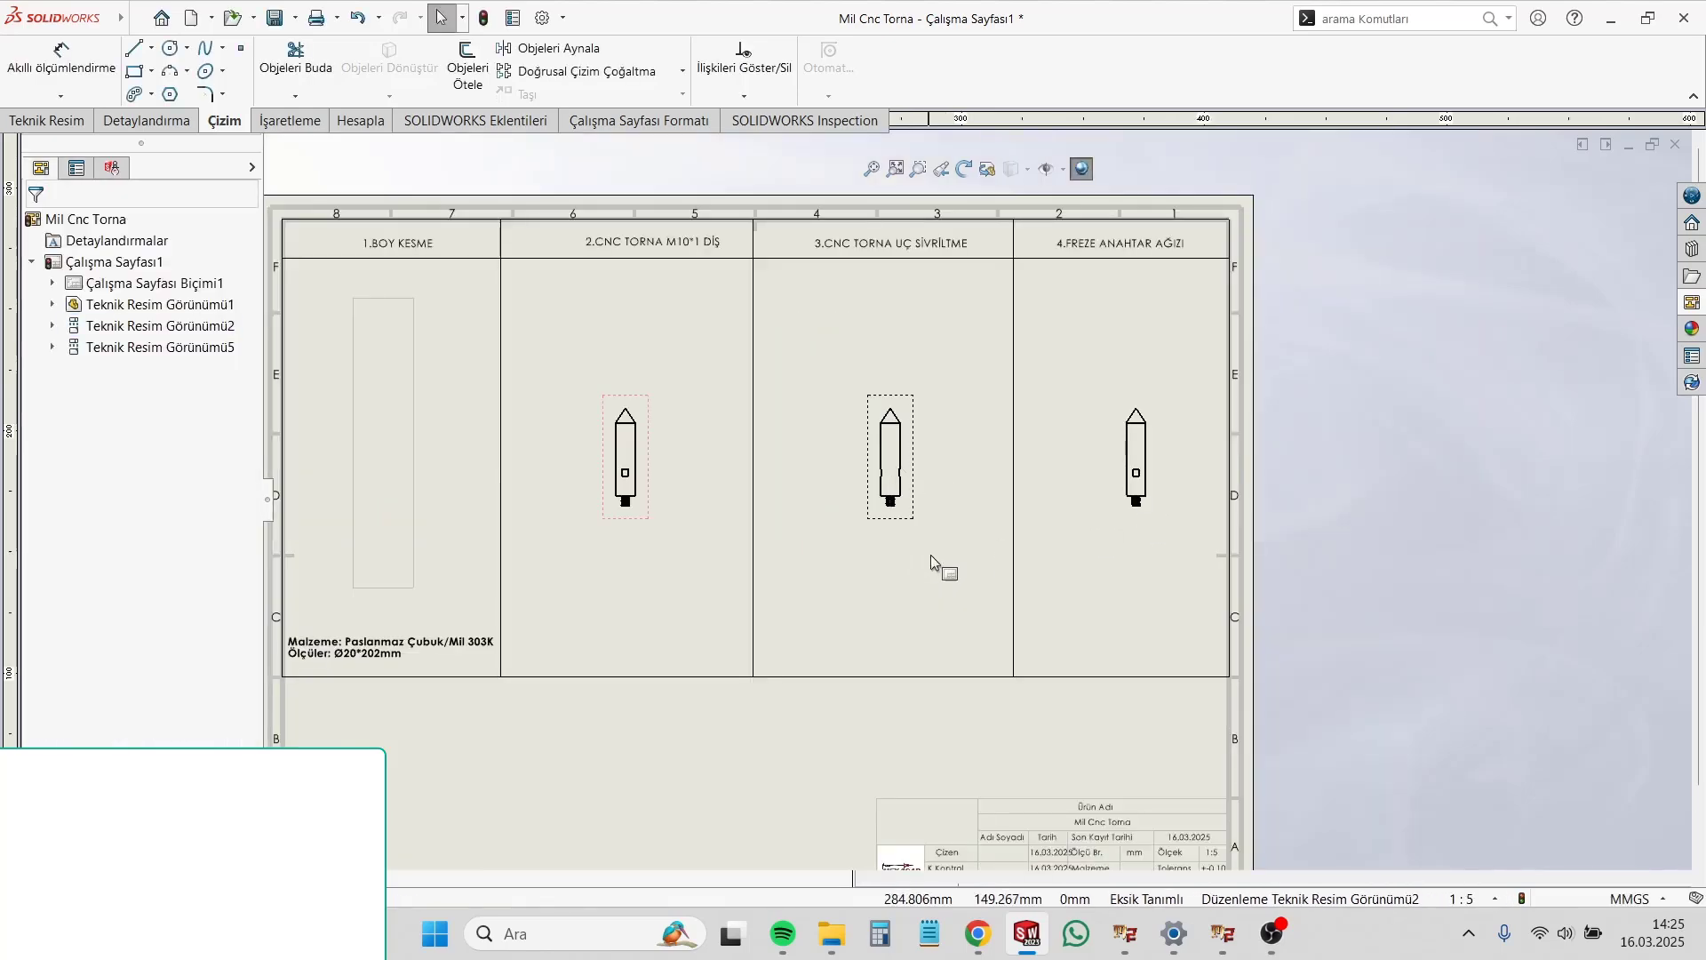
# Step: Place the isometric view of the shaft below the table, between the sheet's border and the title block
pyautogui.scroll(3, 932, 562)
pyautogui.scroll(-2, 787, 547)
pyautogui.click(1689, 304)
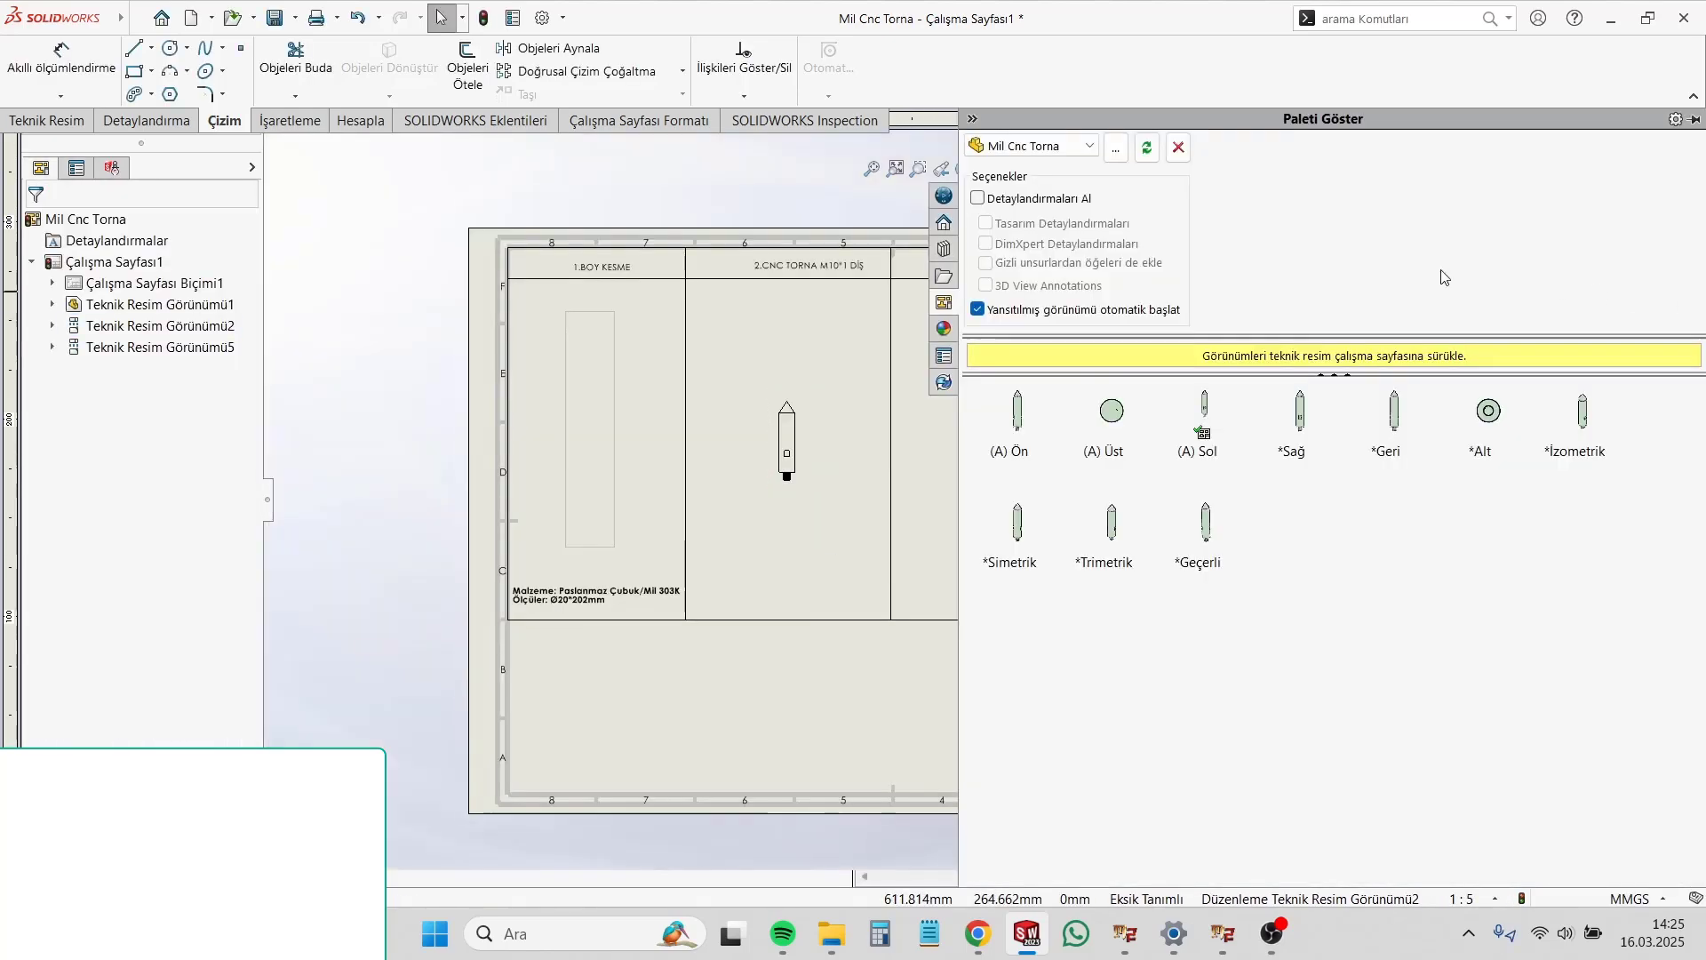
pyautogui.moveTo(1593, 433); pyautogui.dragTo(753, 720)
pyautogui.scroll(-2, 798, 716)
pyautogui.click(798, 716)
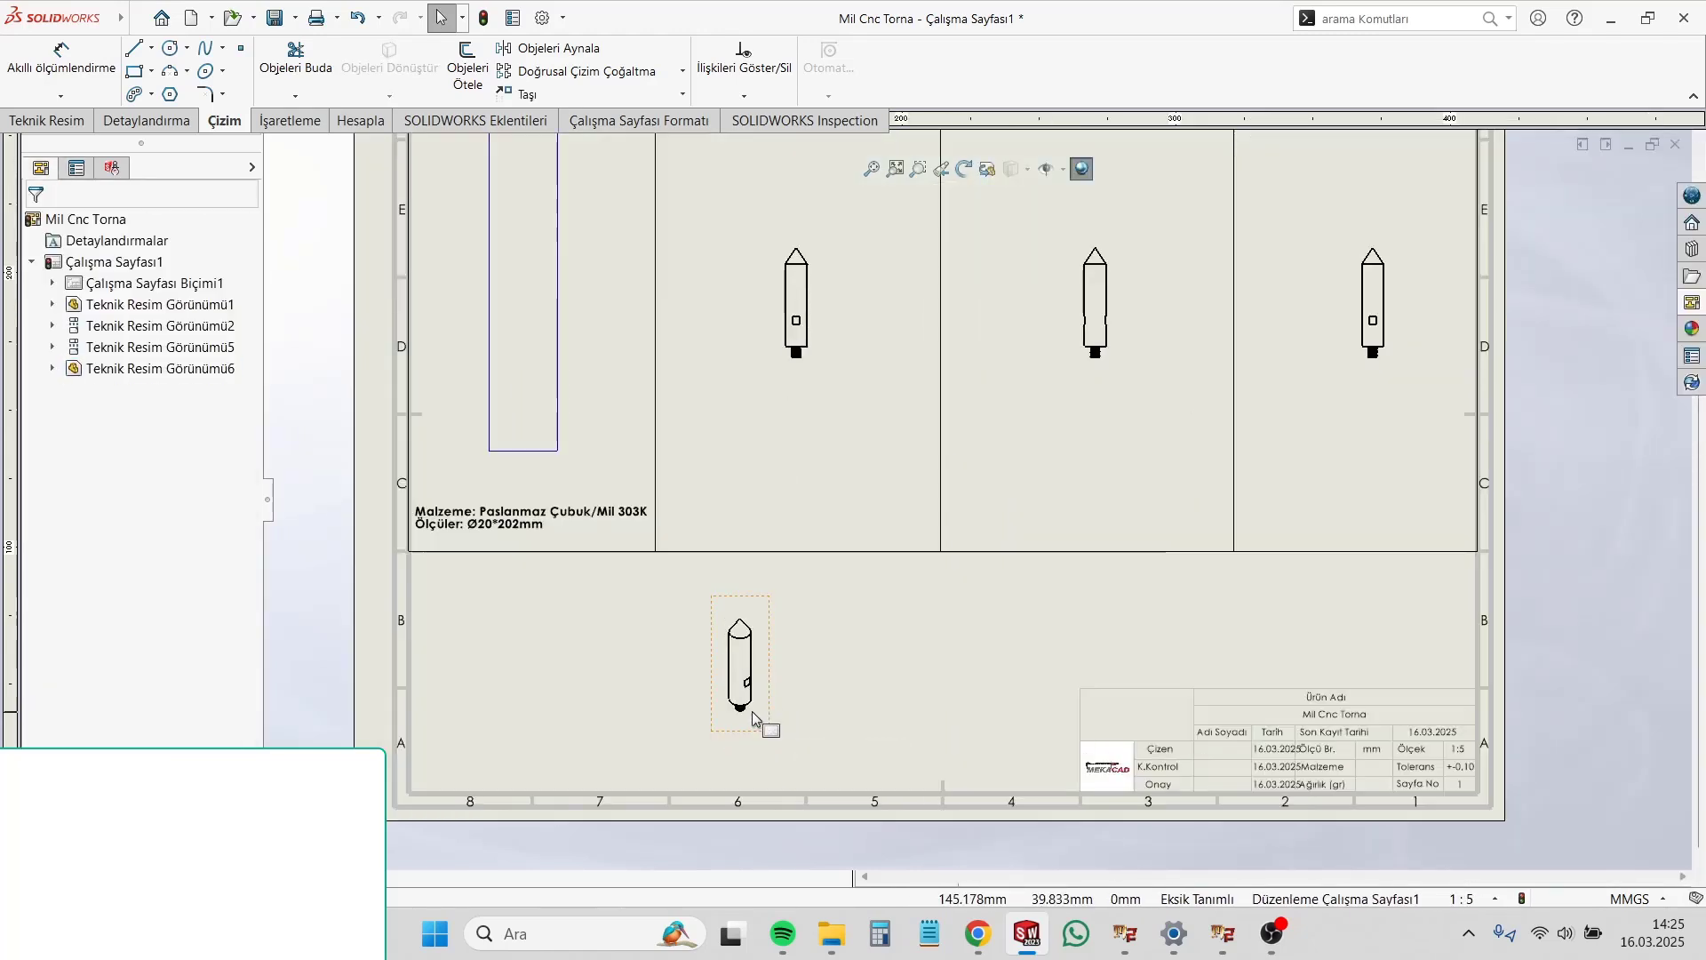
pyautogui.click(752, 712)
pyautogui.scroll(-2, 188, 684)
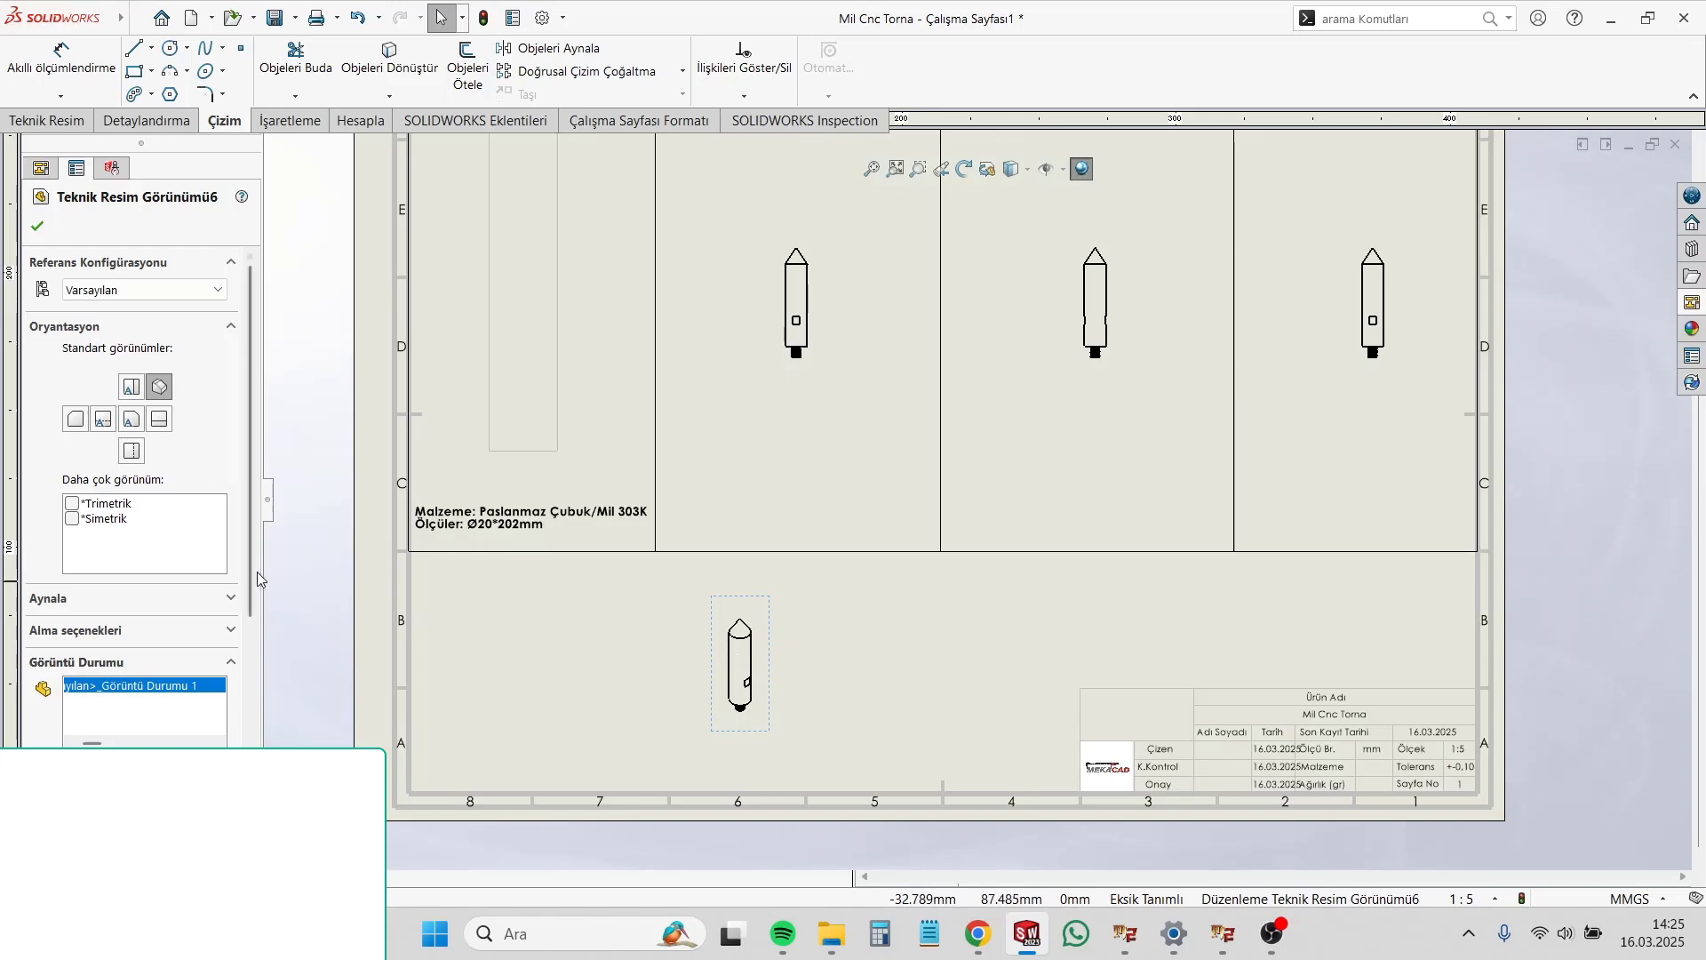
pyautogui.moveTo(249, 570); pyautogui.dragTo(256, 757)
pyautogui.click(561, 687)
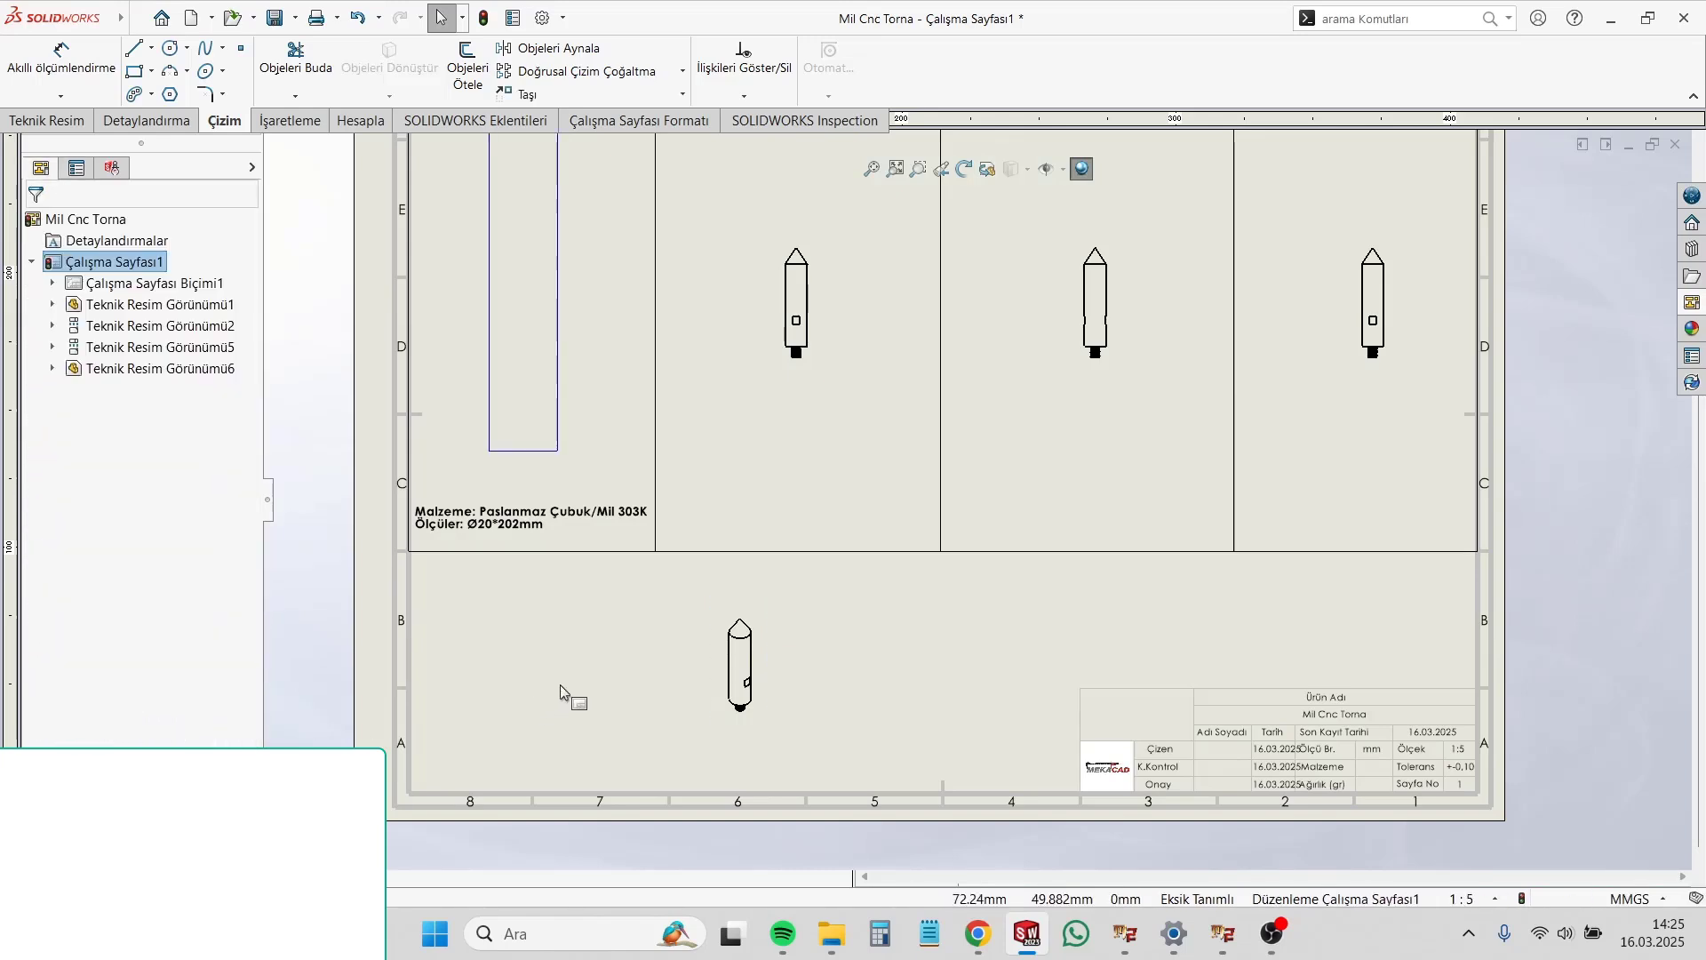
# Step: Change the sheet scale to 1:2 with both annotation positions and annotation text heights scaled
pyautogui.scroll(3, 920, 413)
pyautogui.scroll(-1, 919, 413)
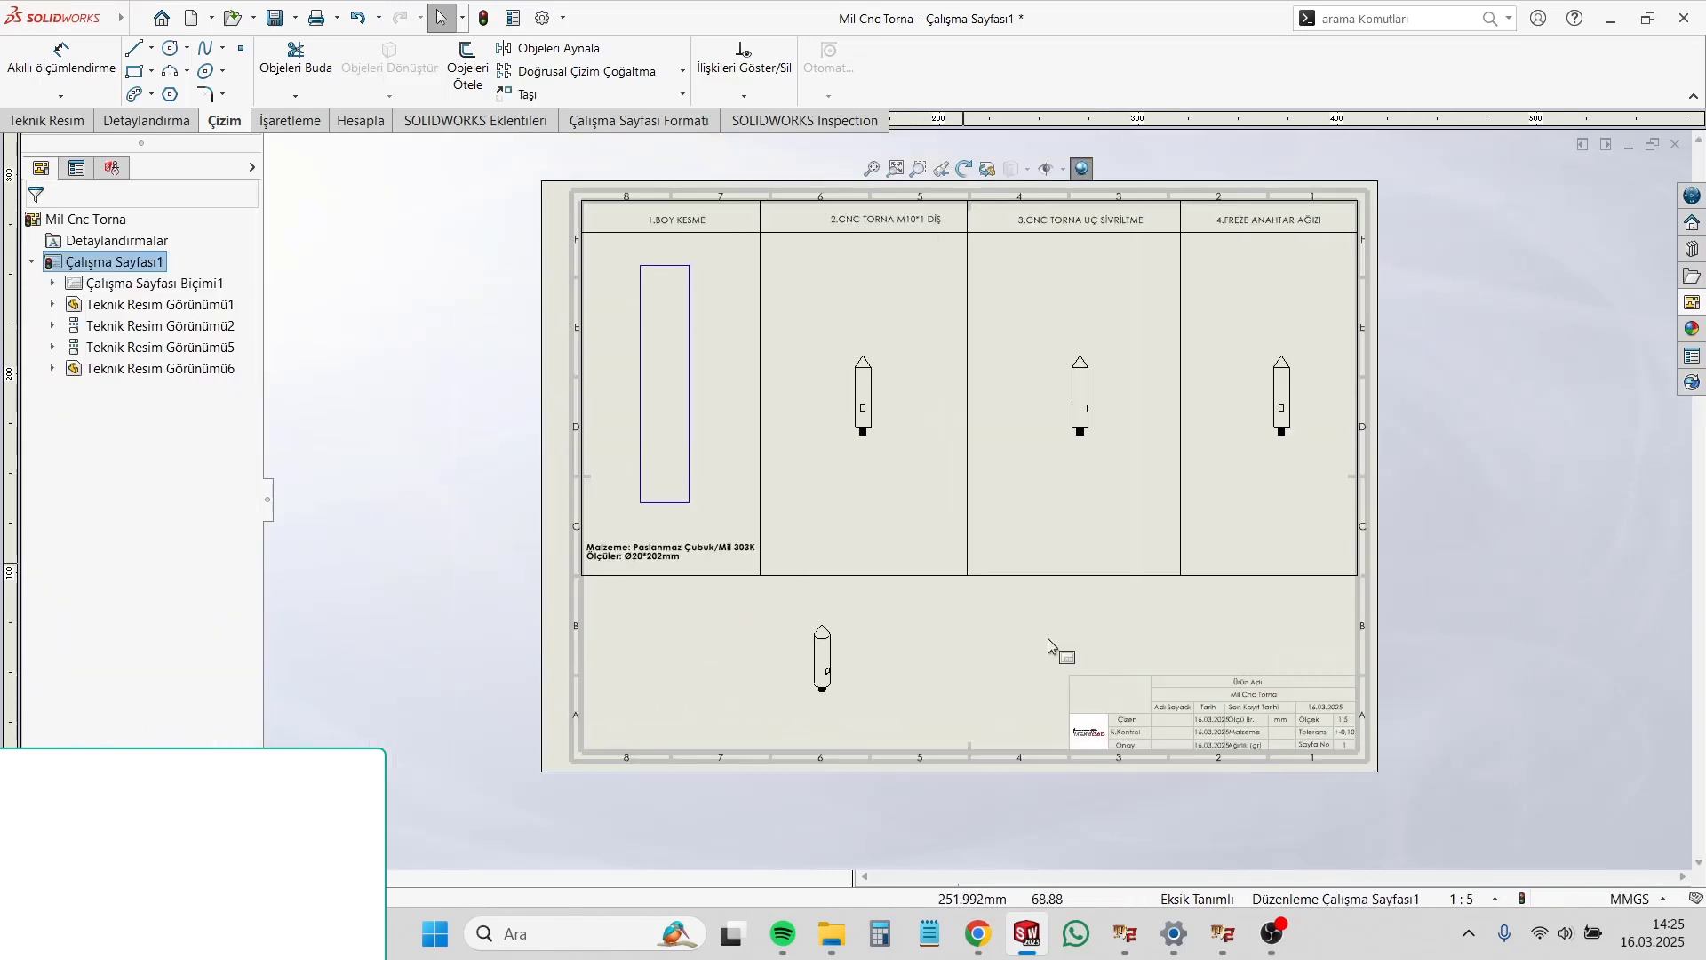
pyautogui.click(1482, 901)
pyautogui.click(1420, 585)
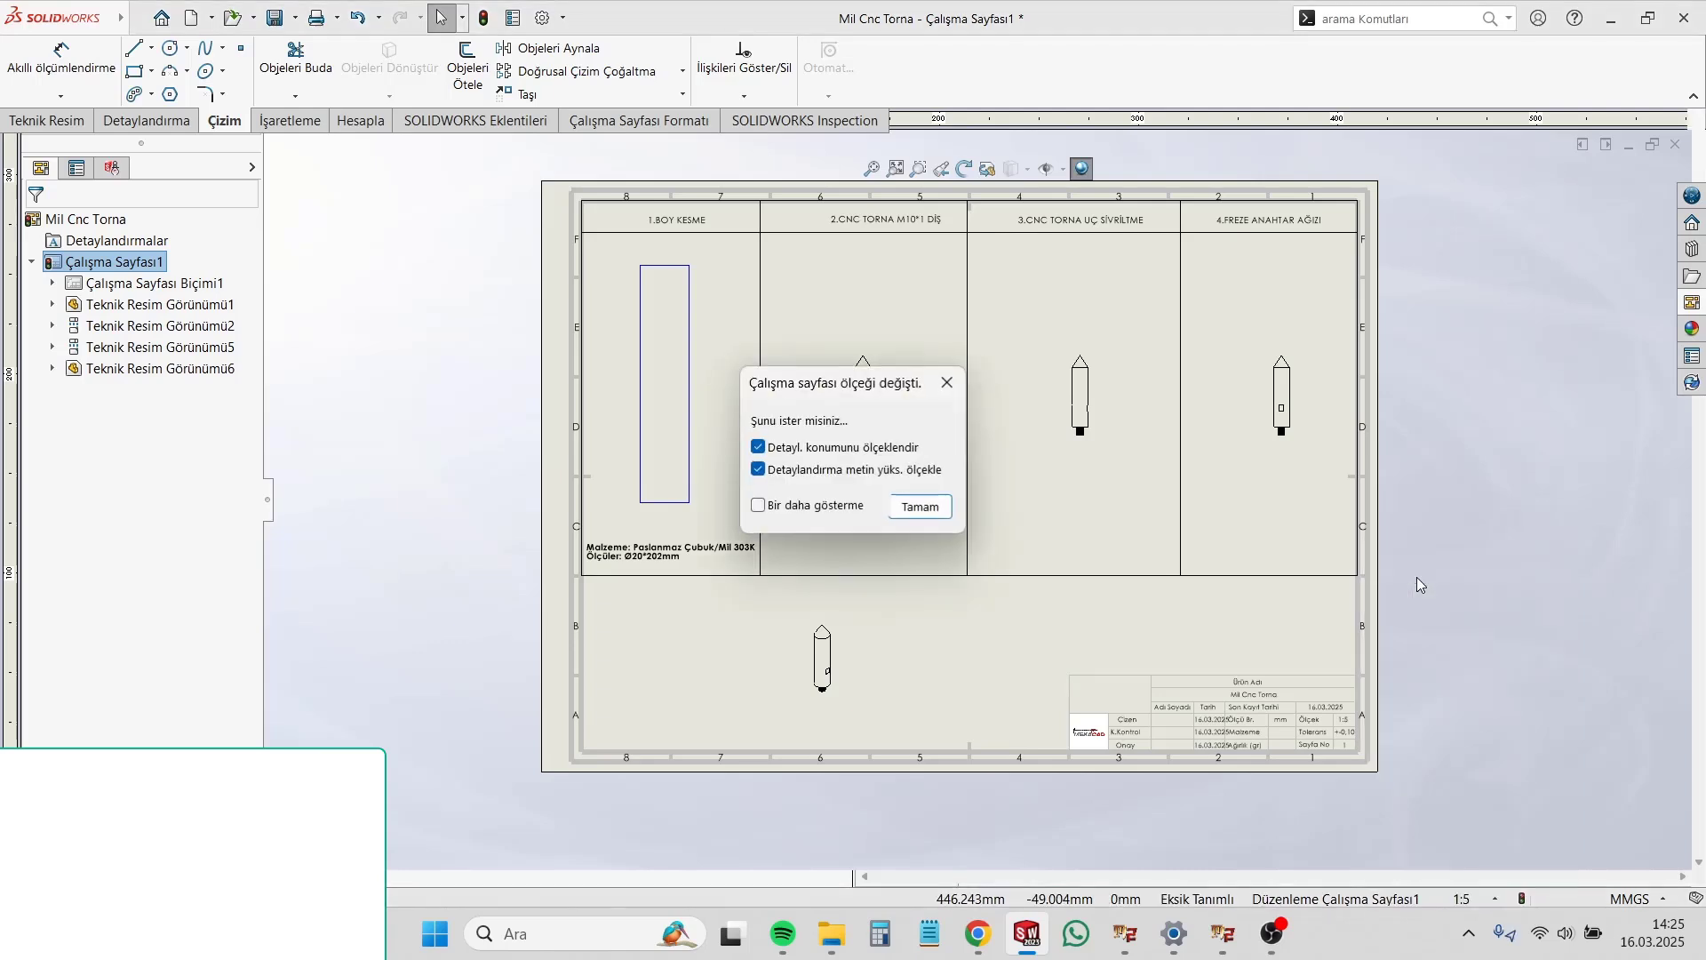
pyautogui.click(922, 508)
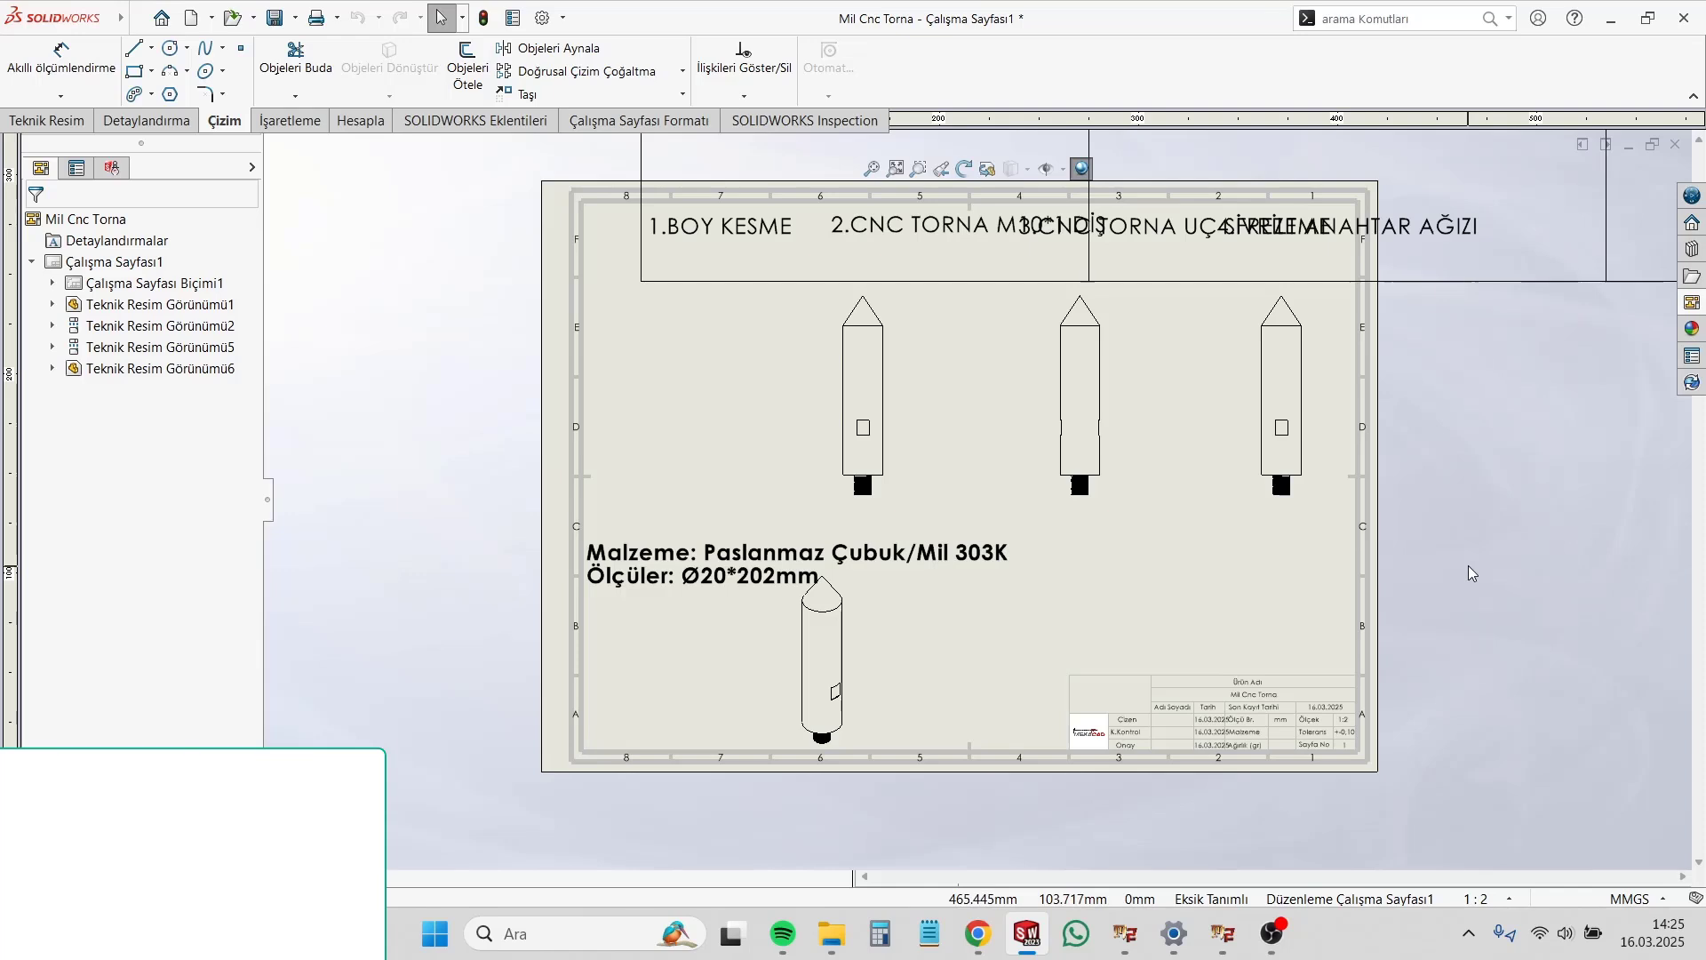
# Step: Change the sheet scale to 1:5 with both annotation positions and annotation text heights scaled
pyautogui.click(1494, 905)
pyautogui.click(1429, 594)
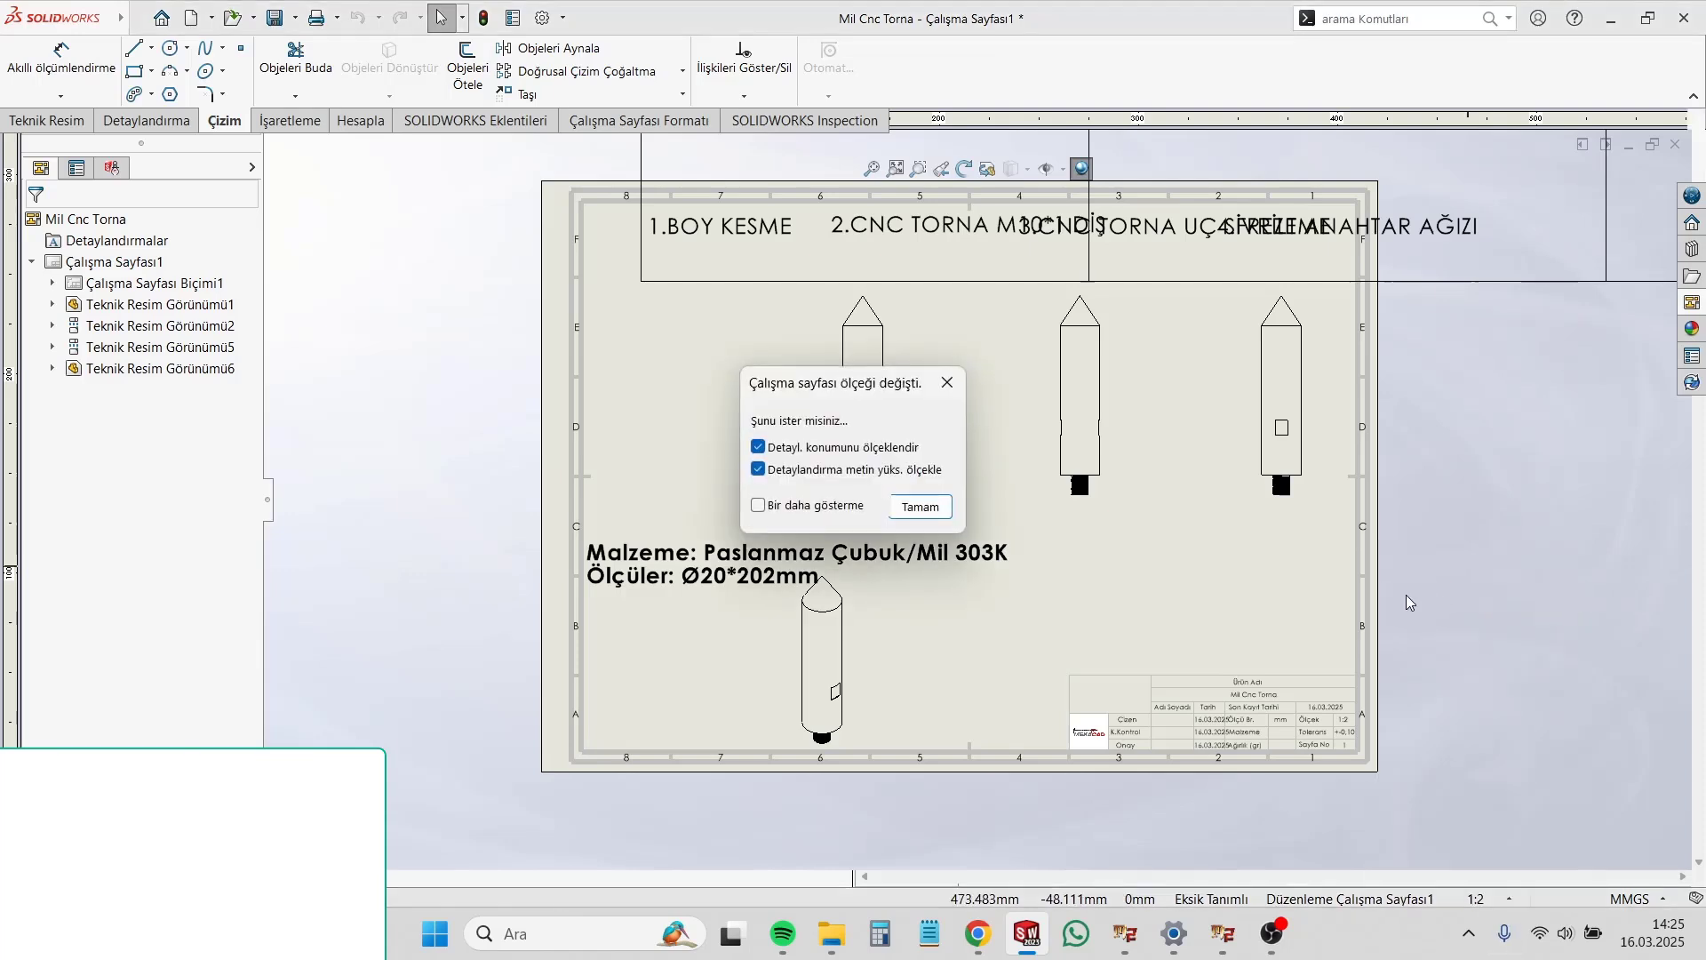
pyautogui.click(925, 508)
pyautogui.scroll(-3, 830, 457)
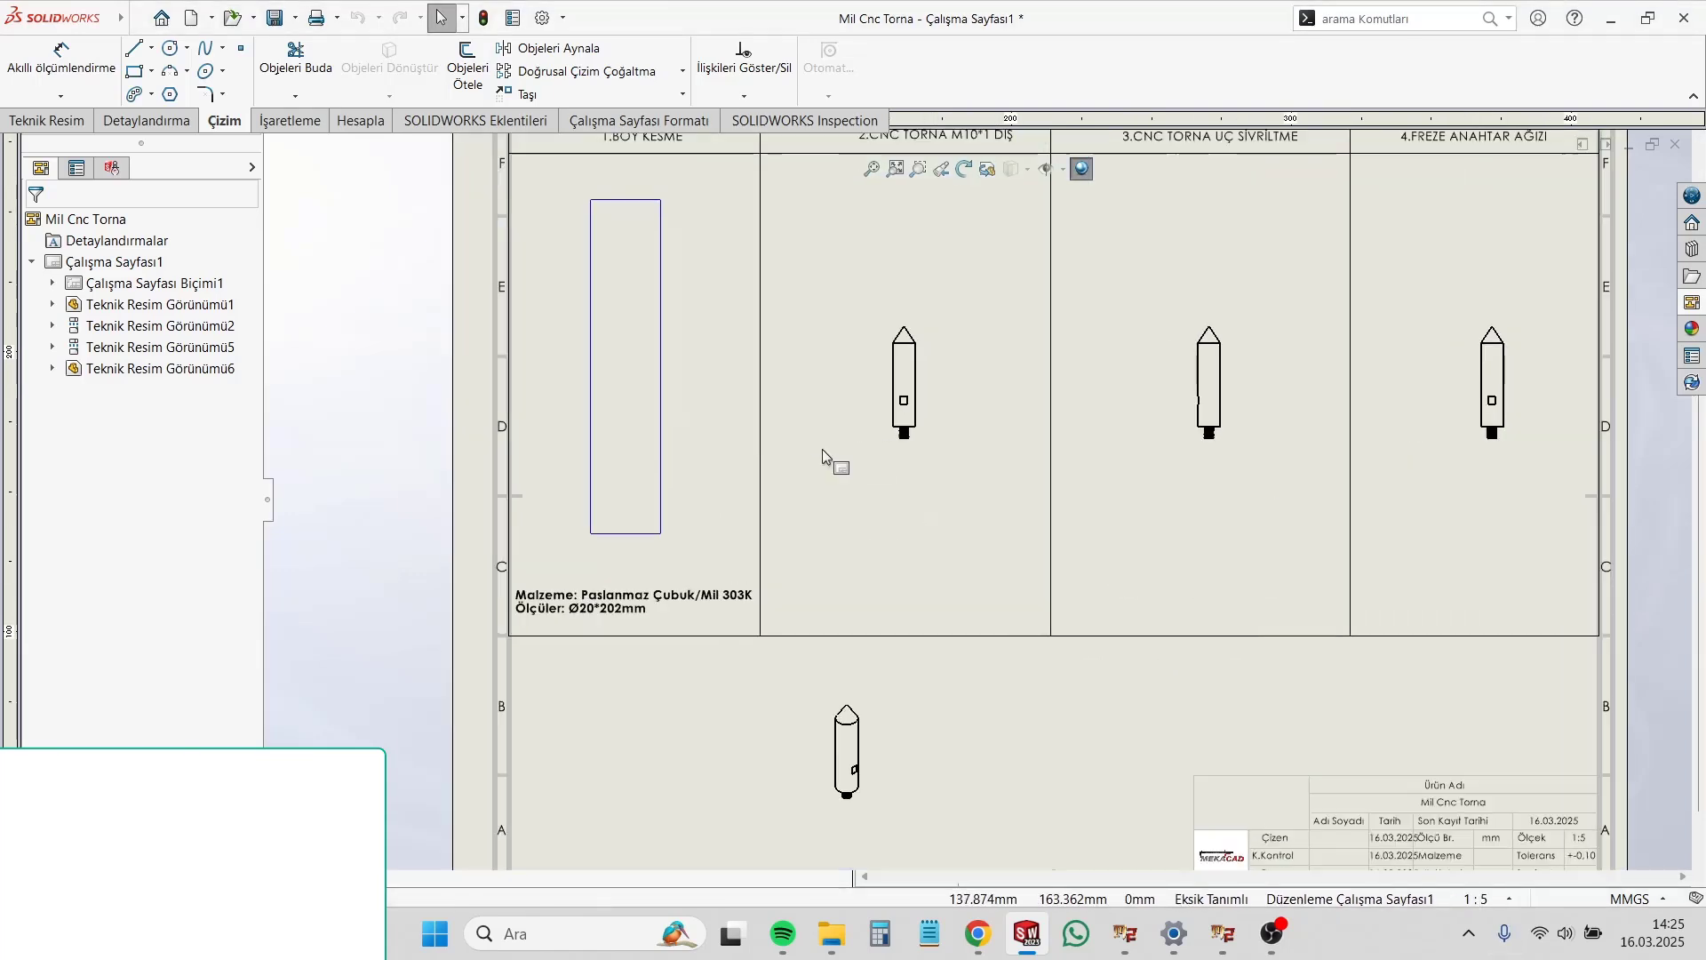
# Step: Give the shaft view in the "2.CNC TORNA M10*1 DİŞ" column, with the views projected from it, a custom scale of 1:2
pyautogui.click(902, 444)
pyautogui.scroll(-5, 253, 609)
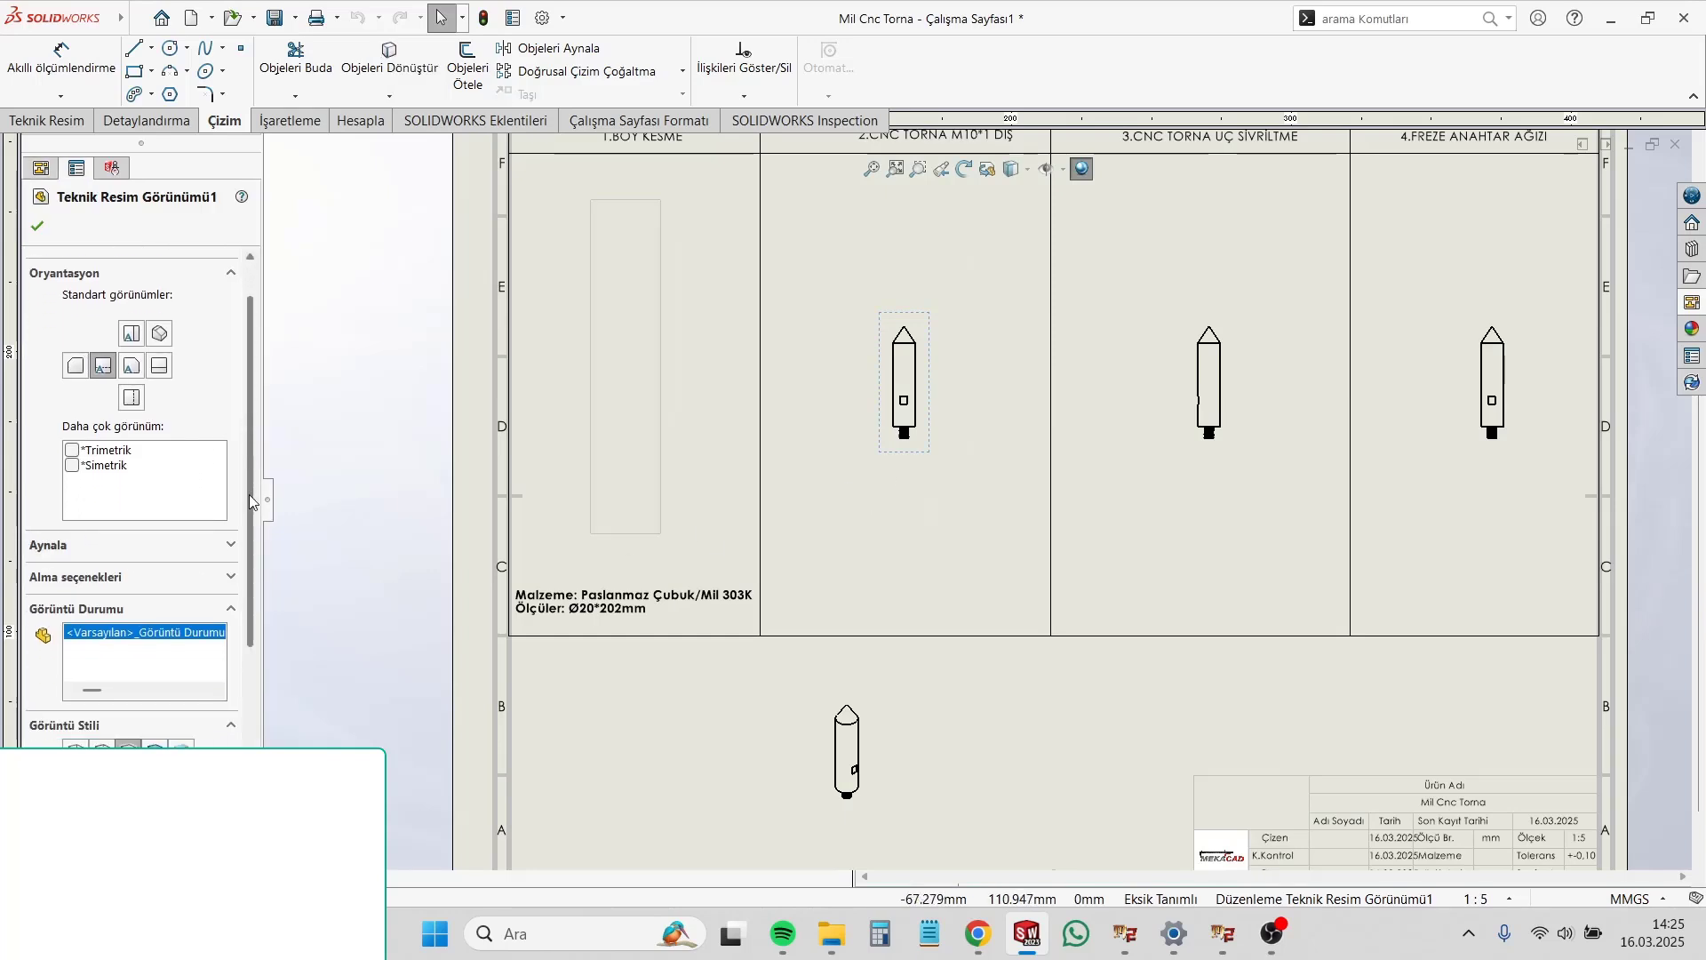
pyautogui.scroll(-1, 253, 610)
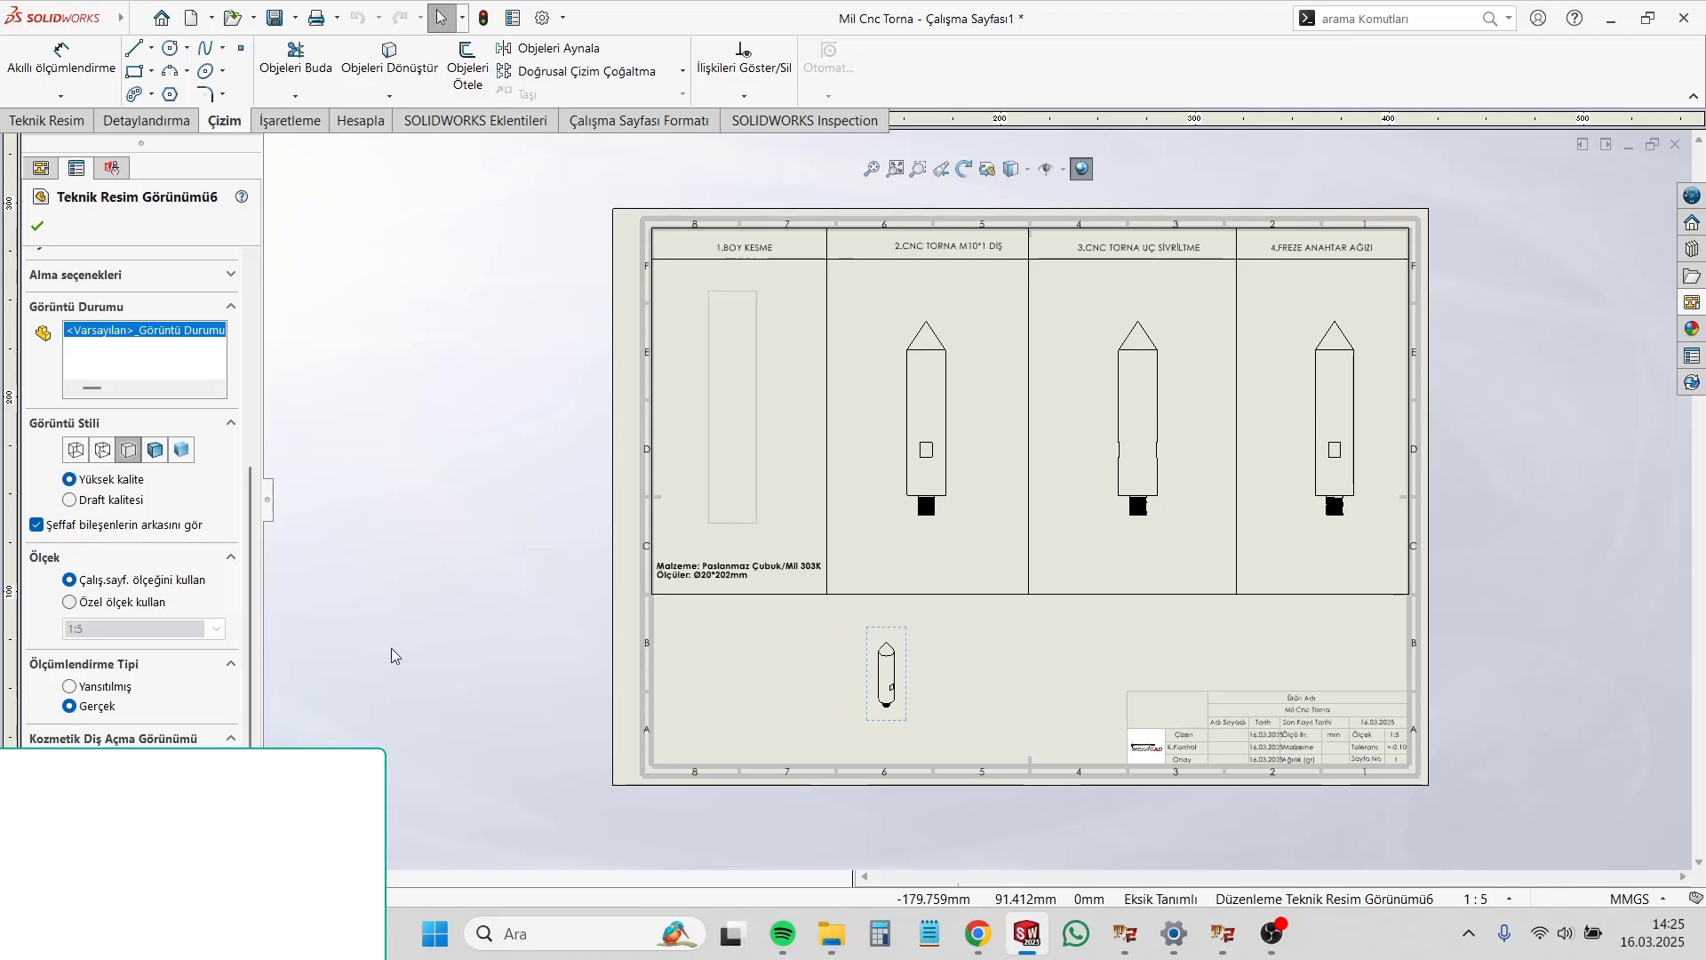
# Step: Set the isometric view below the table to a custom scale of 1:2 and a shaded-with-edges display style
pyautogui.click(878, 670)
pyautogui.click(907, 672)
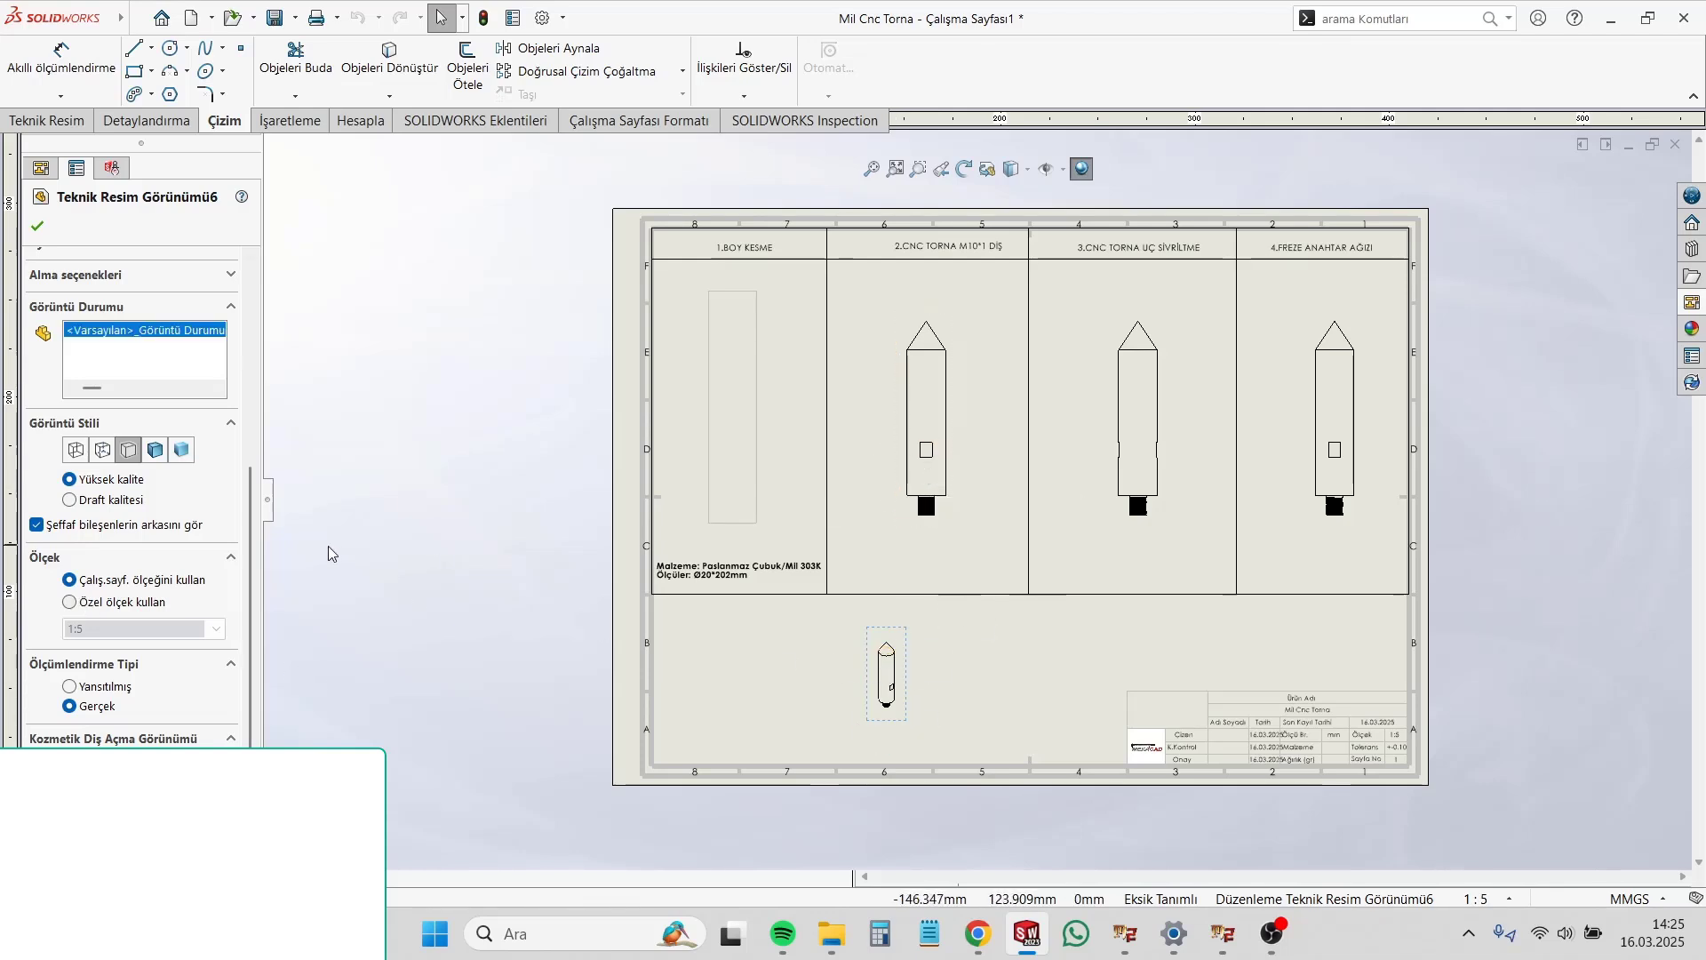
pyautogui.scroll(-1, 99, 651)
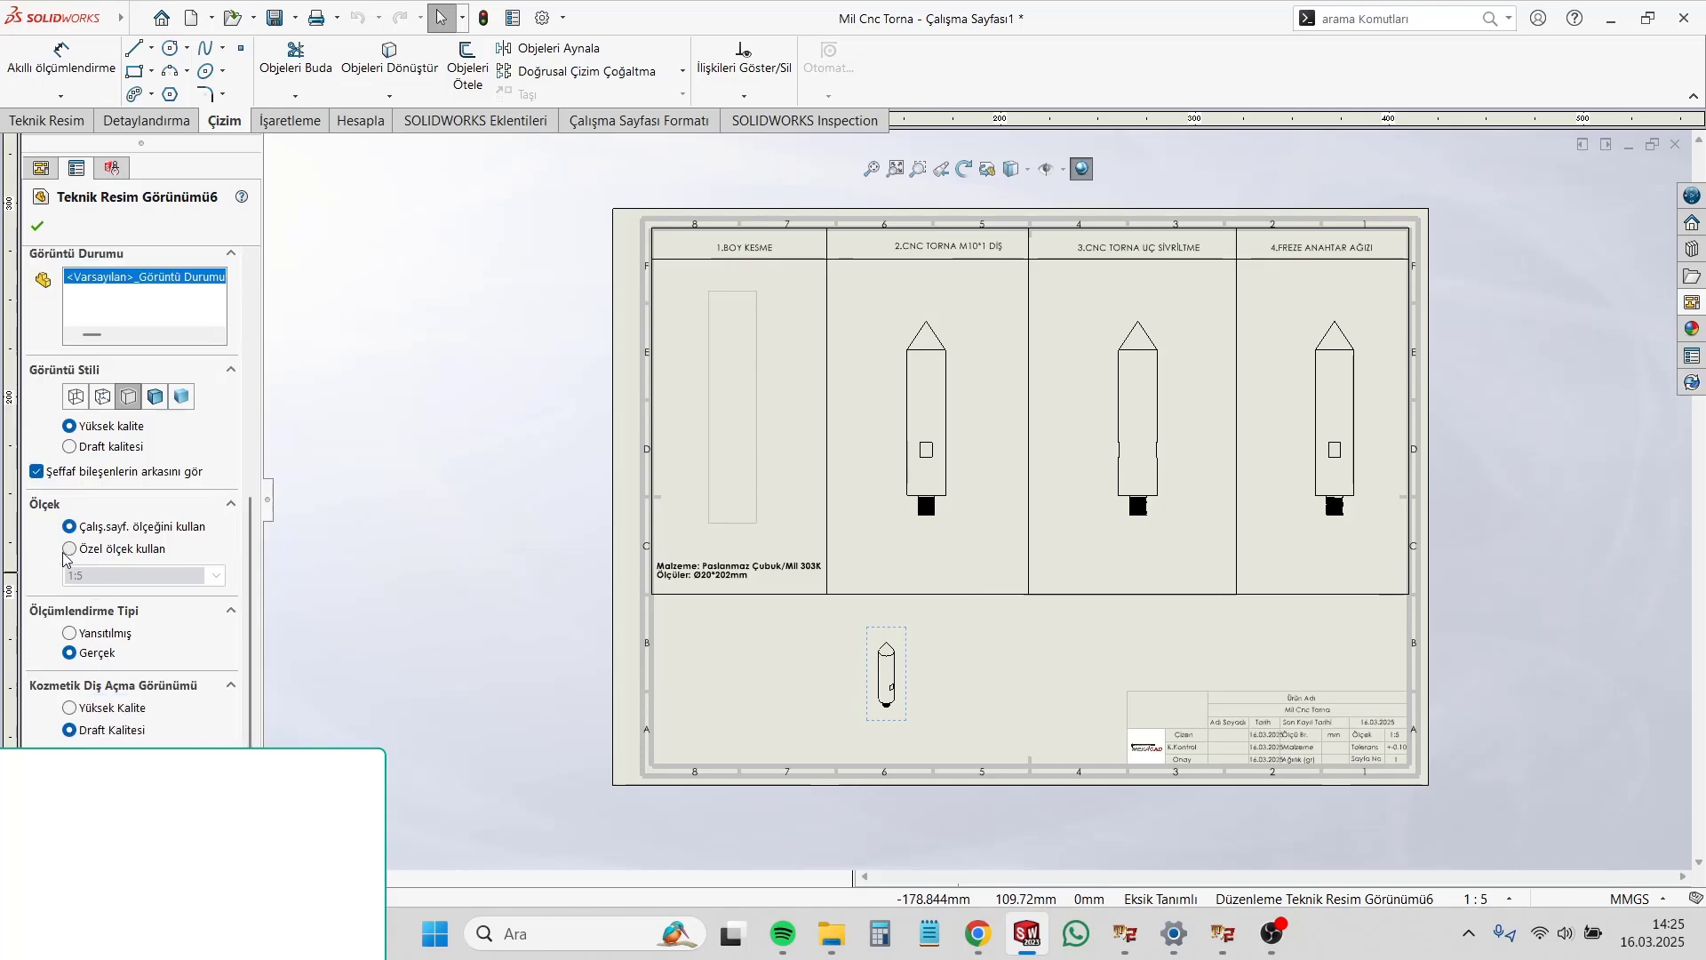
pyautogui.click(67, 550)
pyautogui.click(216, 576)
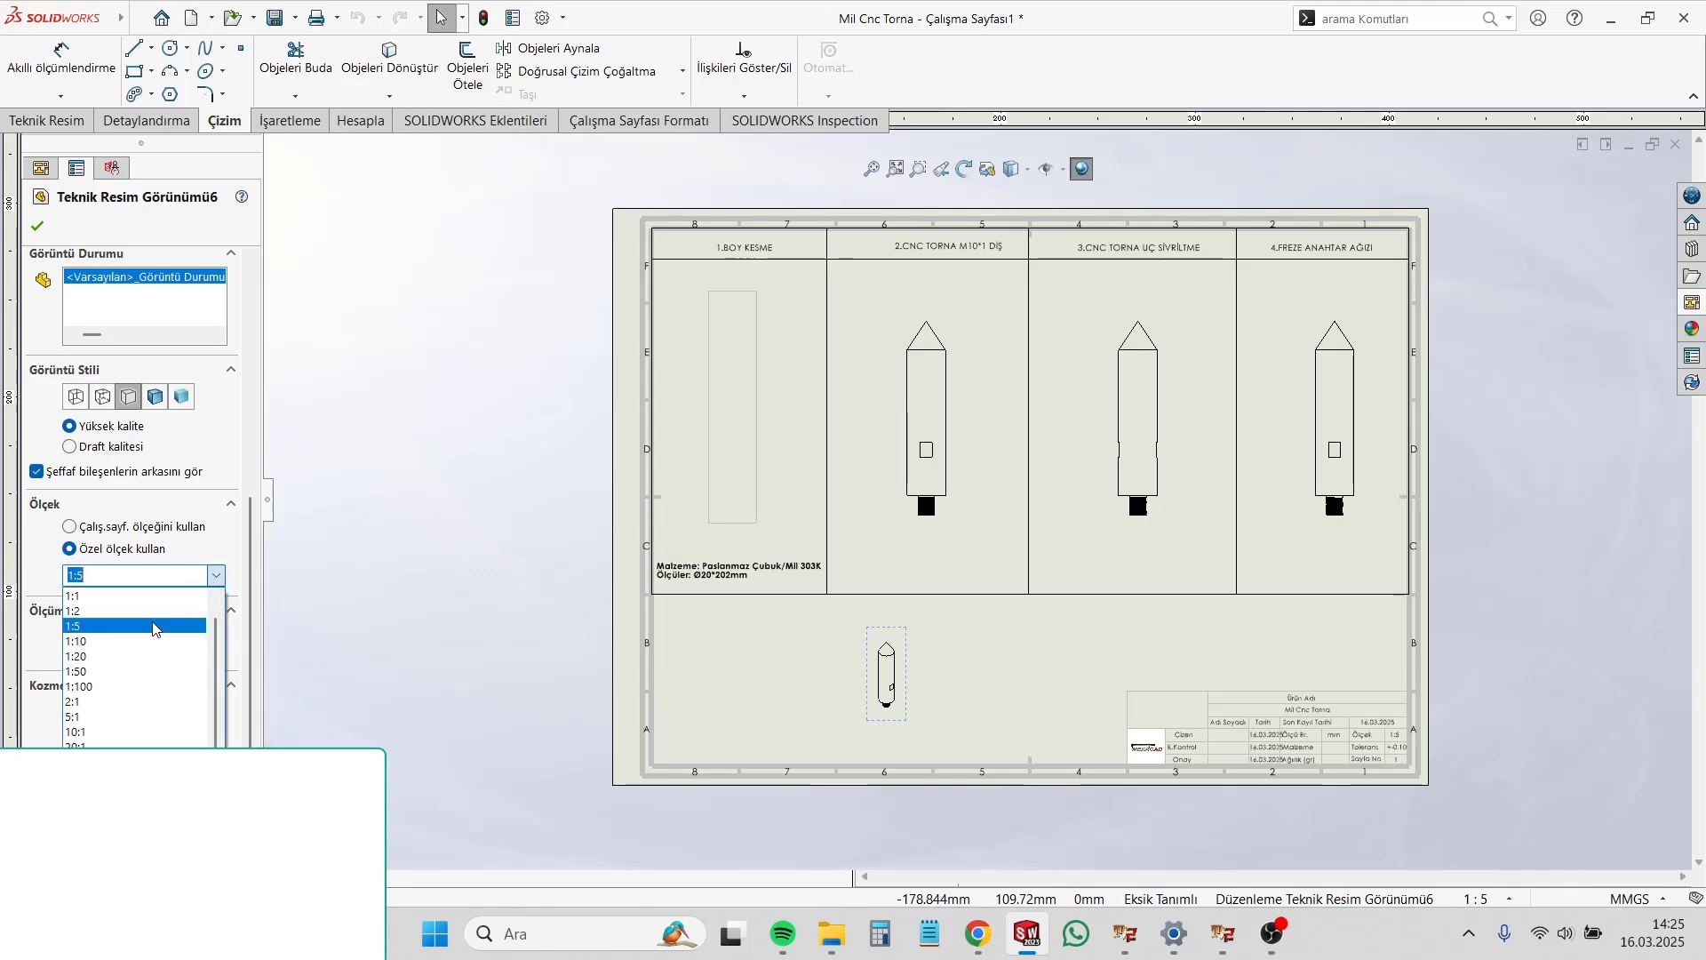
pyautogui.click(89, 607)
pyautogui.click(921, 704)
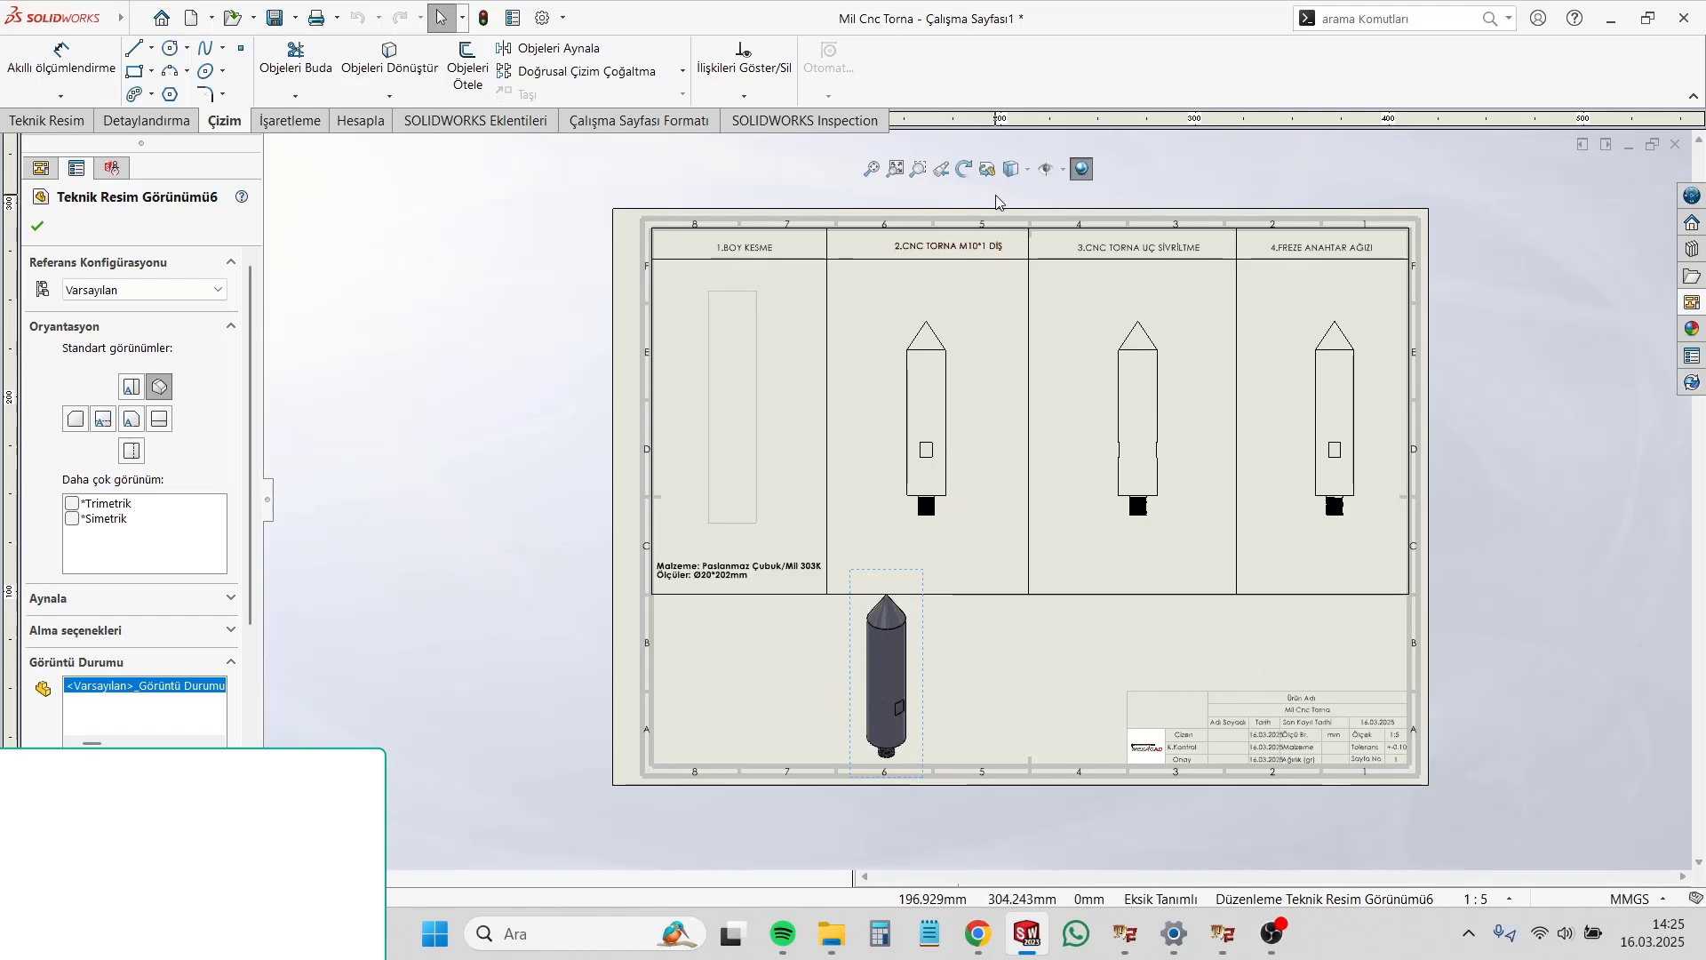
# Step: Rotate the isometric view by -90 degrees and shift it slightly within the space below the table
pyautogui.click(965, 169)
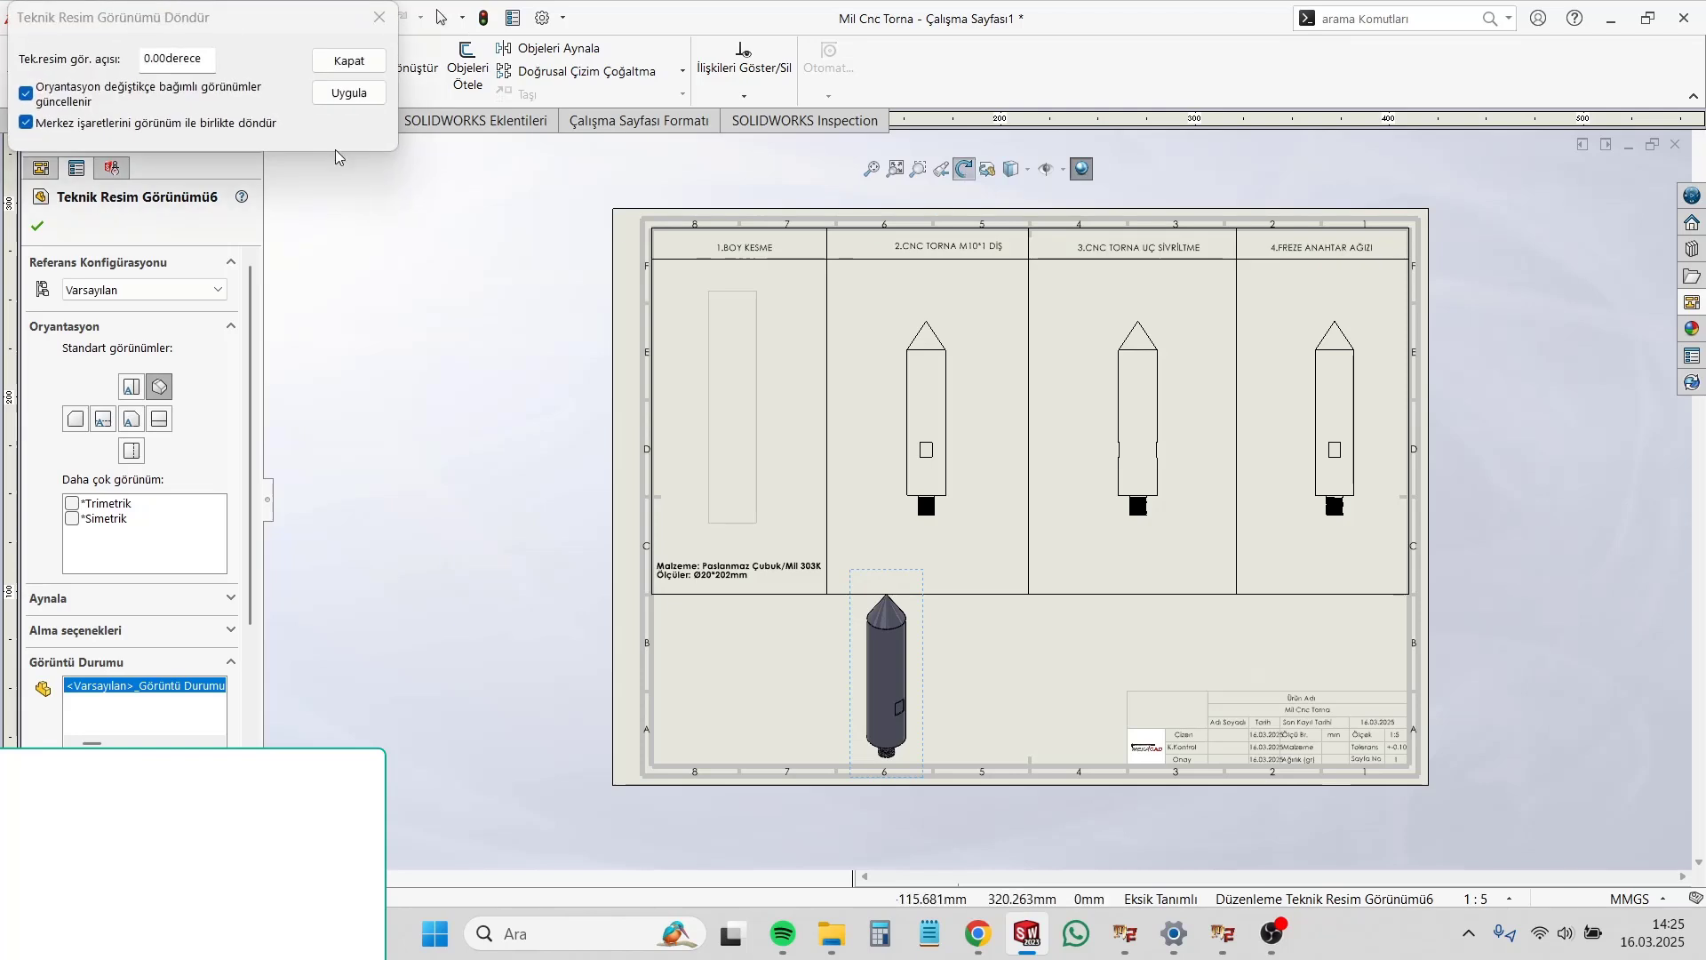
pyautogui.click(202, 62)
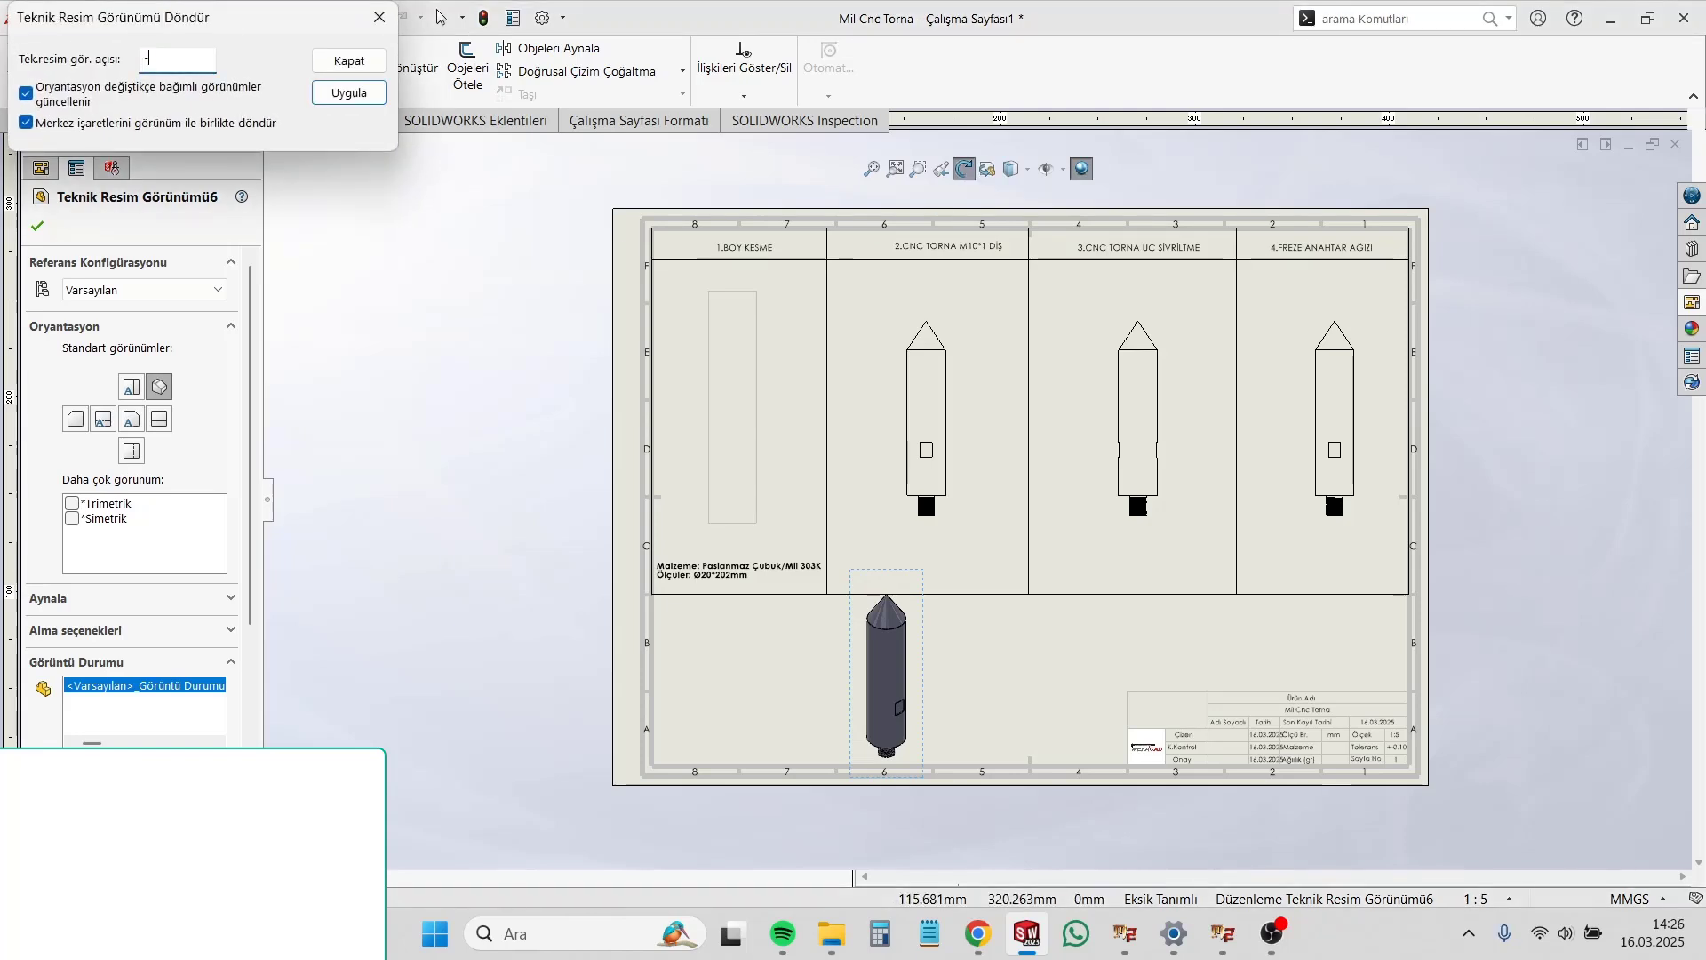
pyautogui.press('Return')
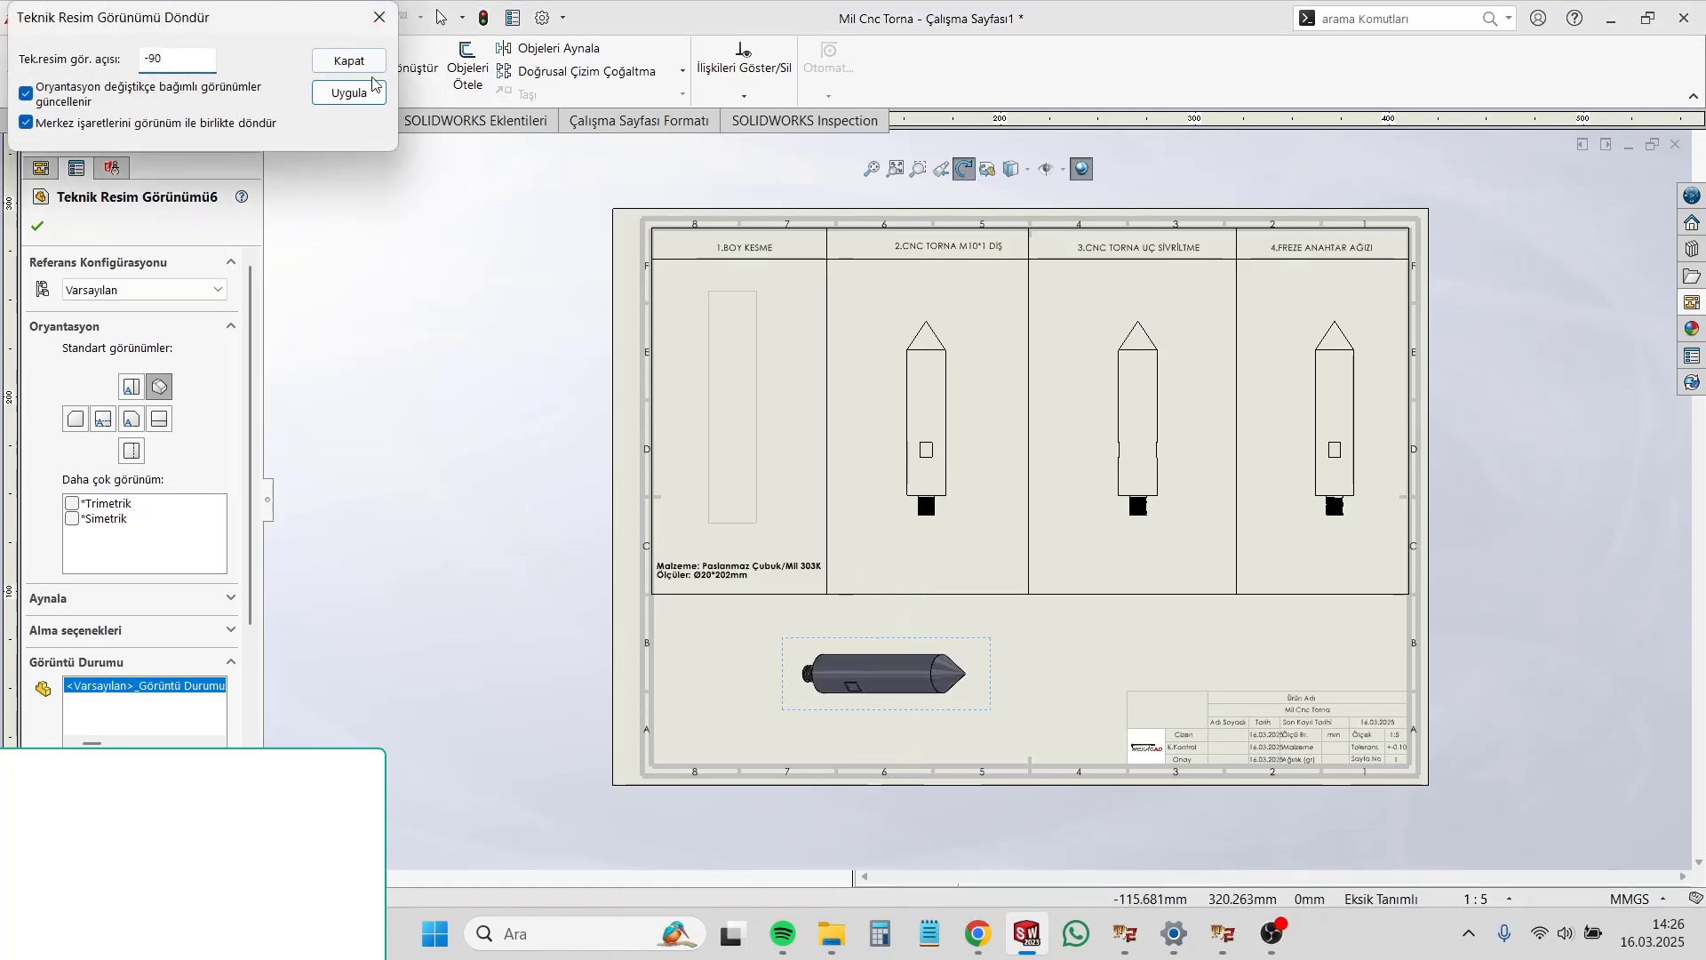
pyautogui.click(346, 60)
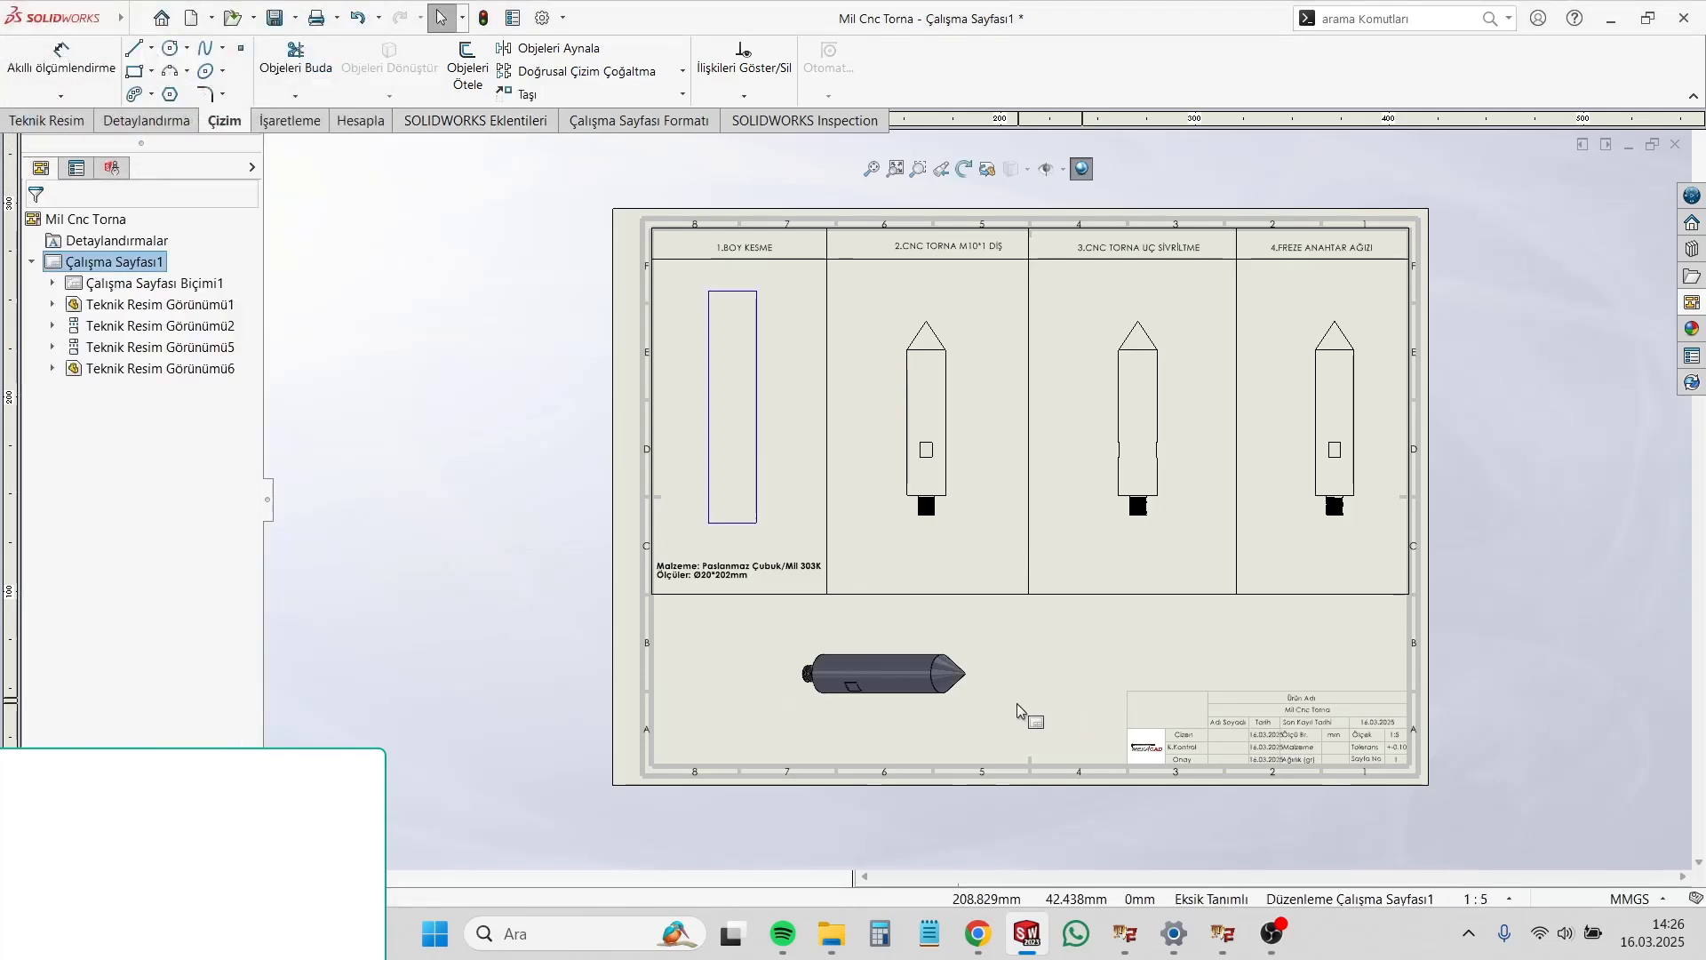
pyautogui.moveTo(1018, 710)
pyautogui.mouseDown()
pyautogui.moveTo(998, 735)
pyautogui.moveTo(990, 721)
pyautogui.mouseUp()
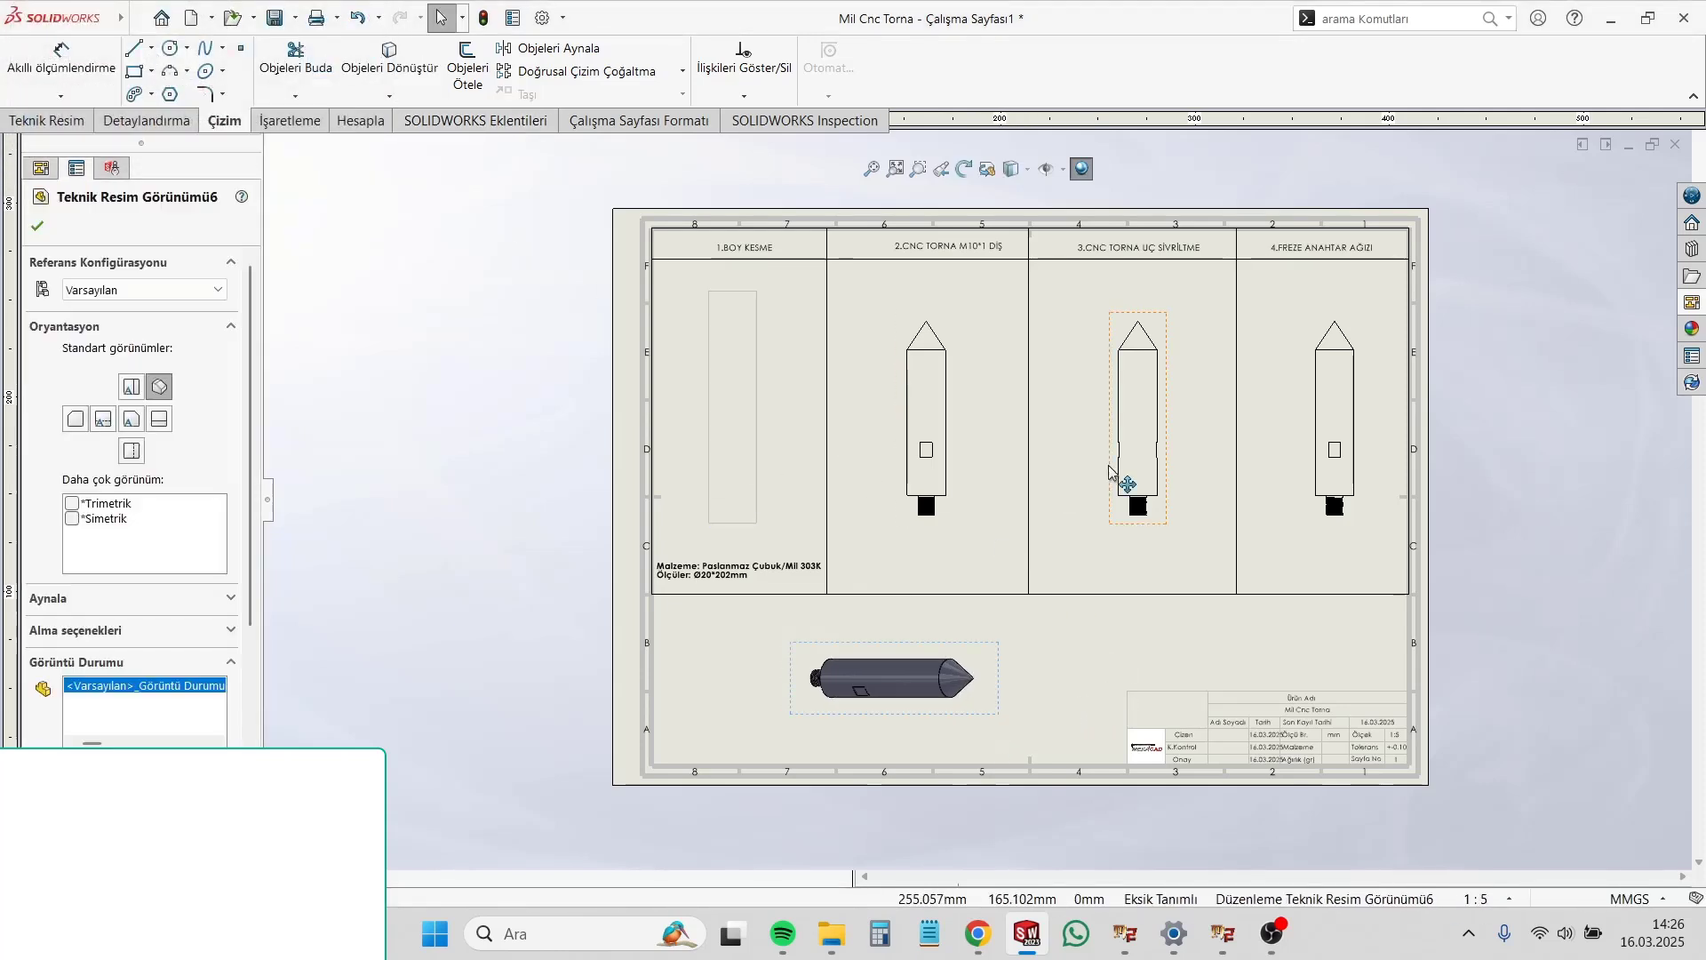
# Step: Move the shaft view in the "2.CNC TORNA M10*1 DİŞ" column slightly upward, together with its projected views
pyautogui.scroll(-1, 933, 445)
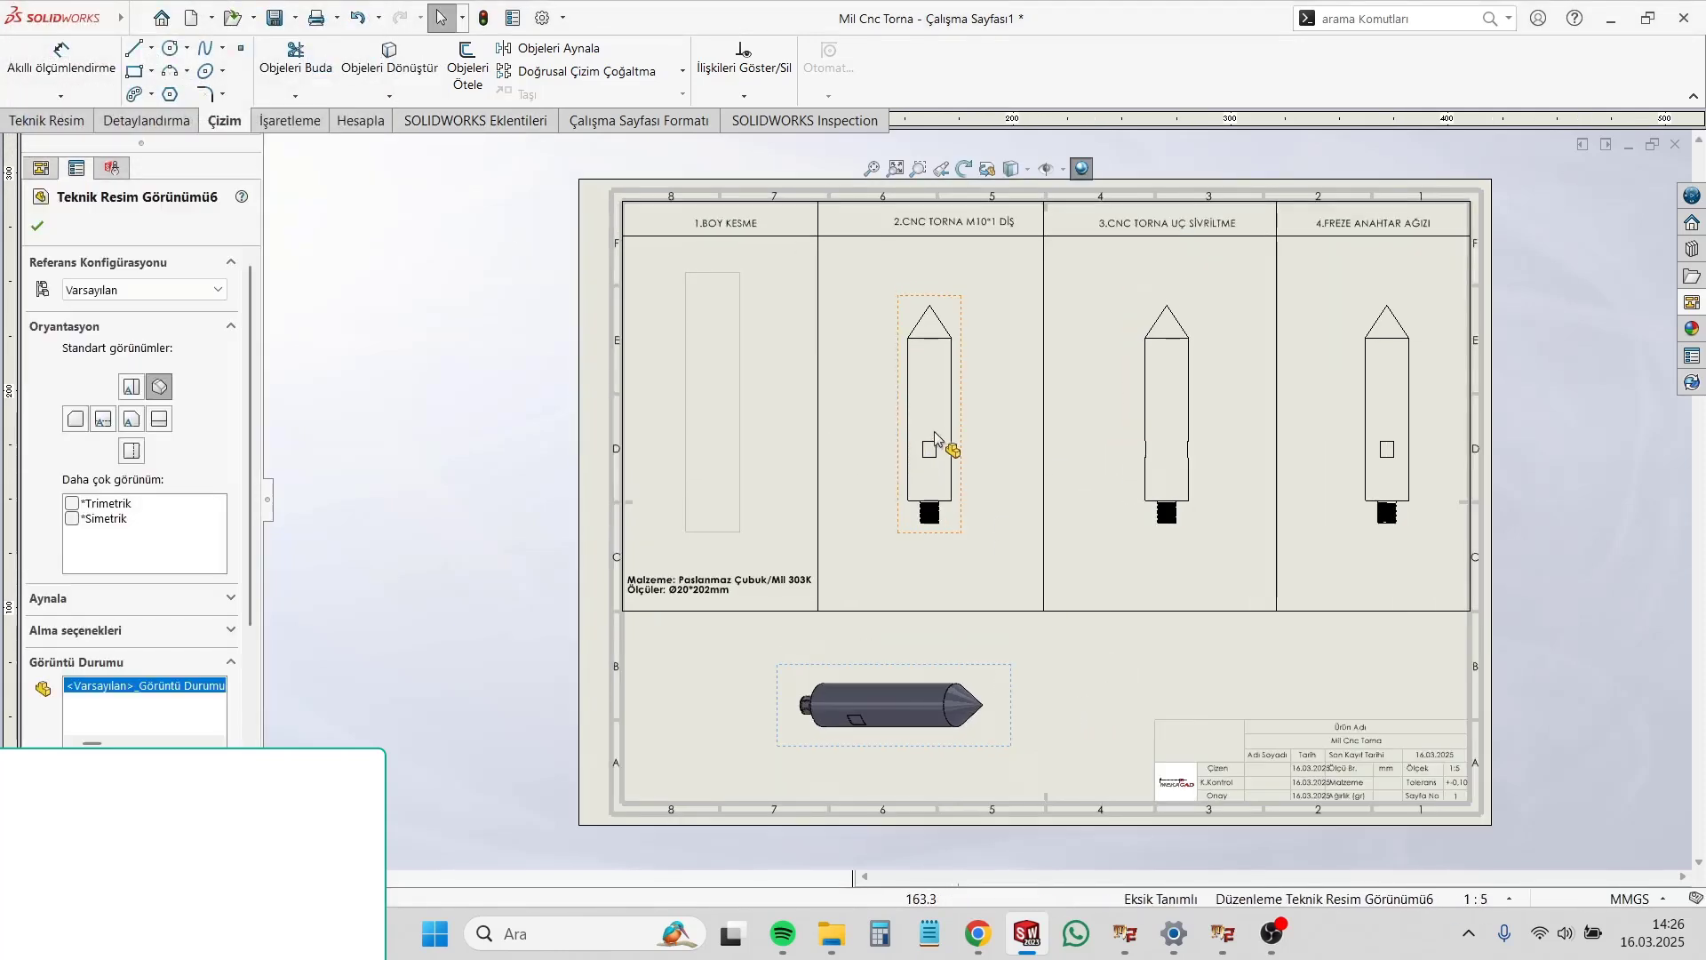
pyautogui.click(738, 505)
pyautogui.click(755, 538)
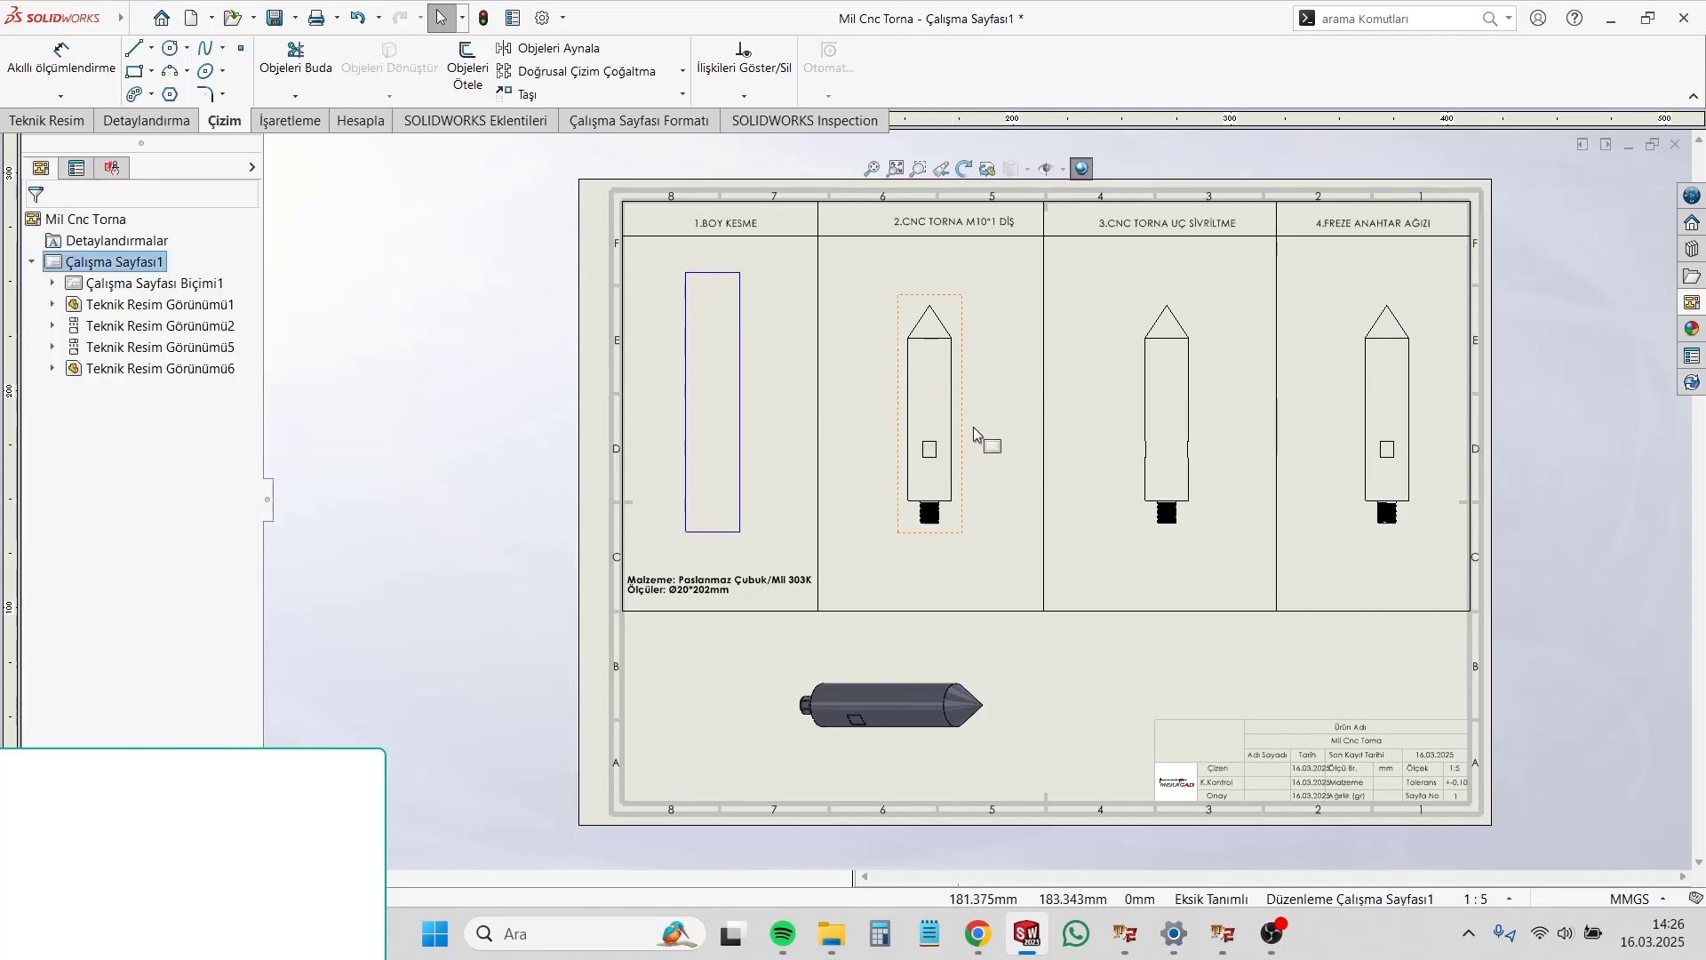
pyautogui.moveTo(977, 433); pyautogui.dragTo(973, 428)
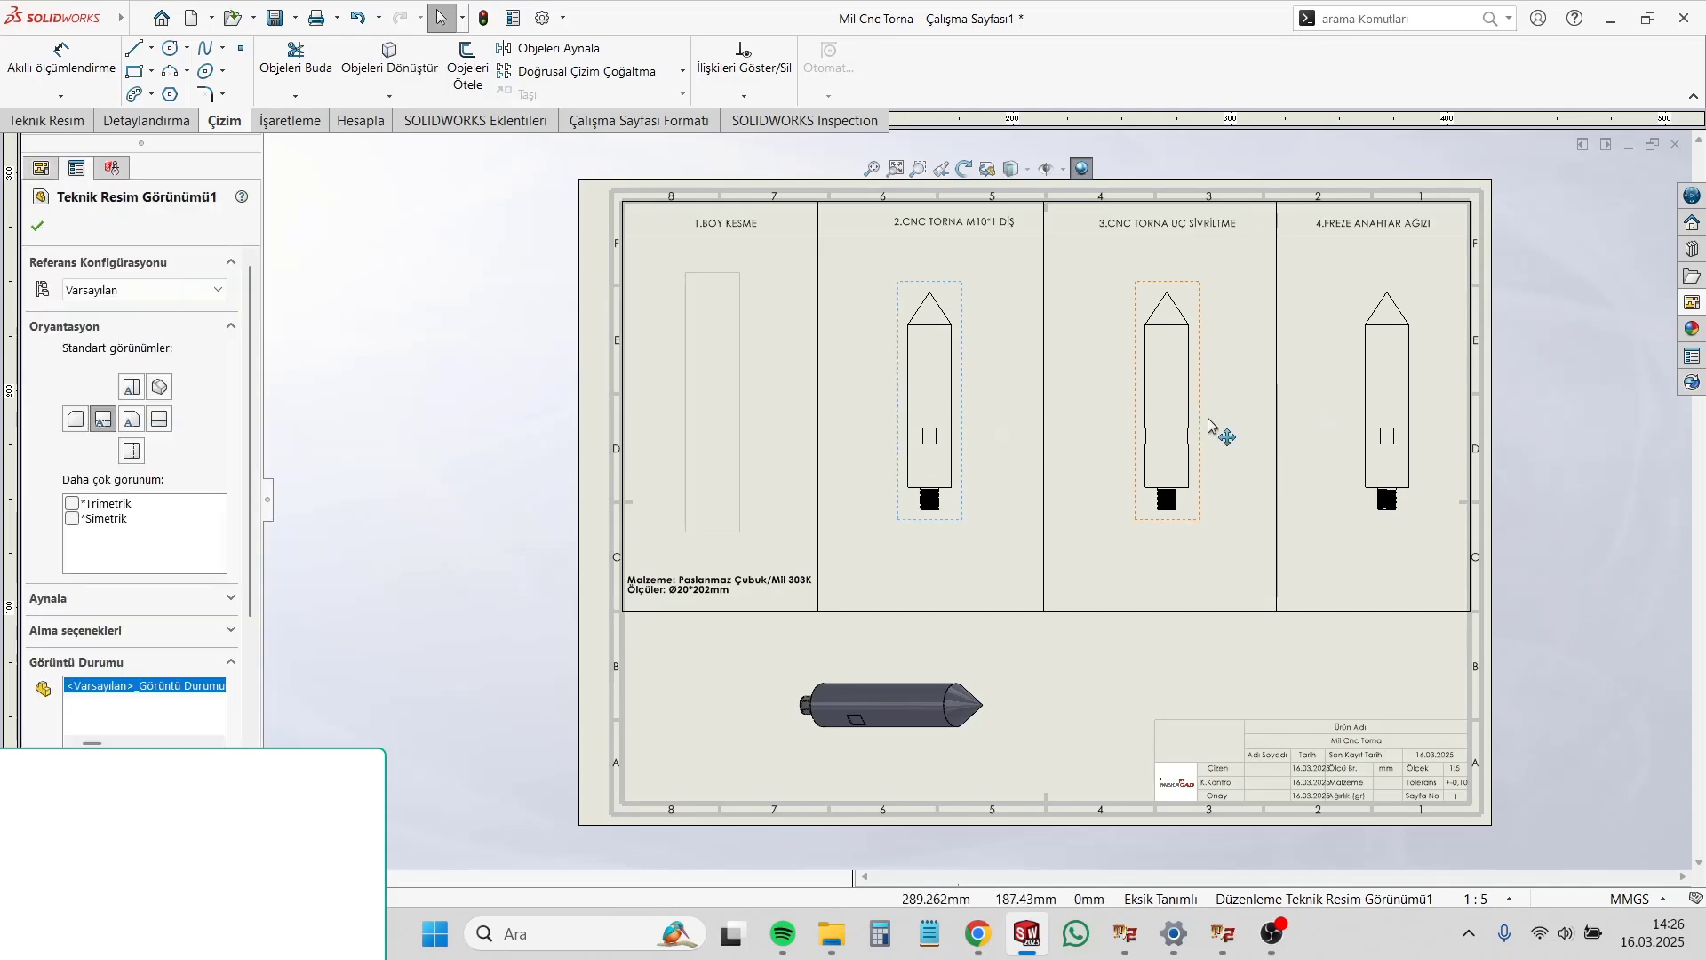
# Step: Shrink the stock rectangle in the "1.BOY KESME" column by its corners and nudge the material note slightly upward
pyautogui.click(735, 382)
pyautogui.moveTo(741, 274)
pyautogui.mouseDown()
pyautogui.moveTo(745, 309)
pyautogui.moveTo(735, 286)
pyautogui.mouseUp()
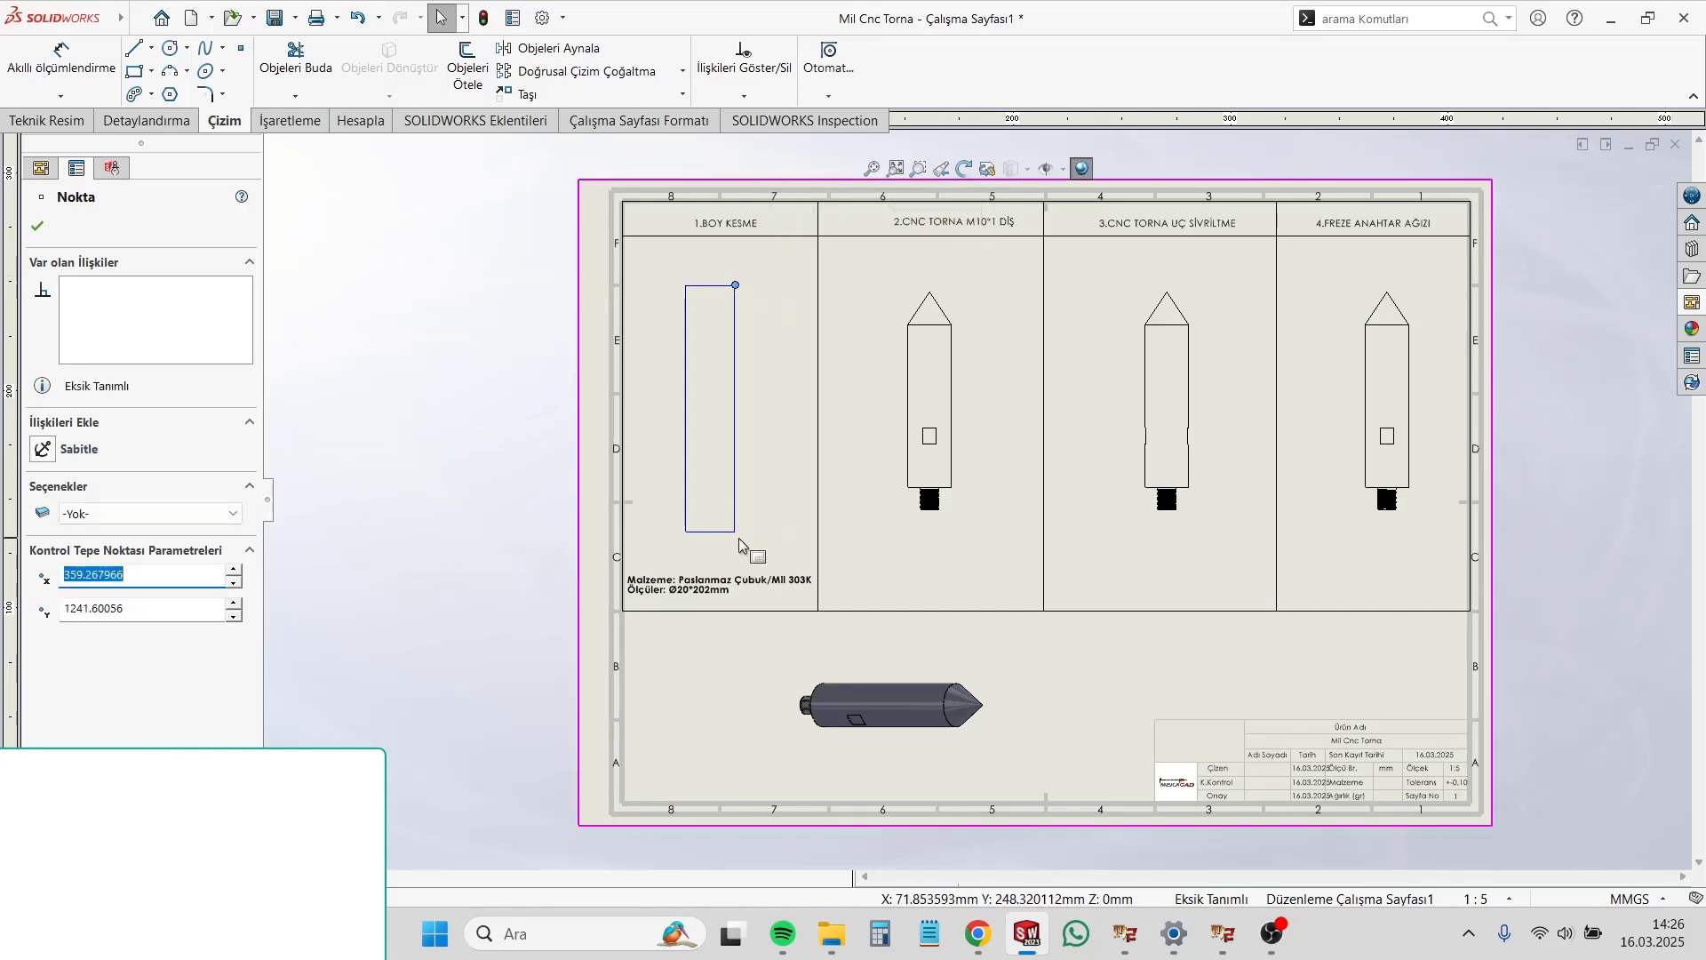
pyautogui.moveTo(735, 531); pyautogui.dragTo(736, 507)
pyautogui.click(869, 573)
pyautogui.moveTo(688, 587); pyautogui.dragTo(691, 579)
pyautogui.click(940, 557)
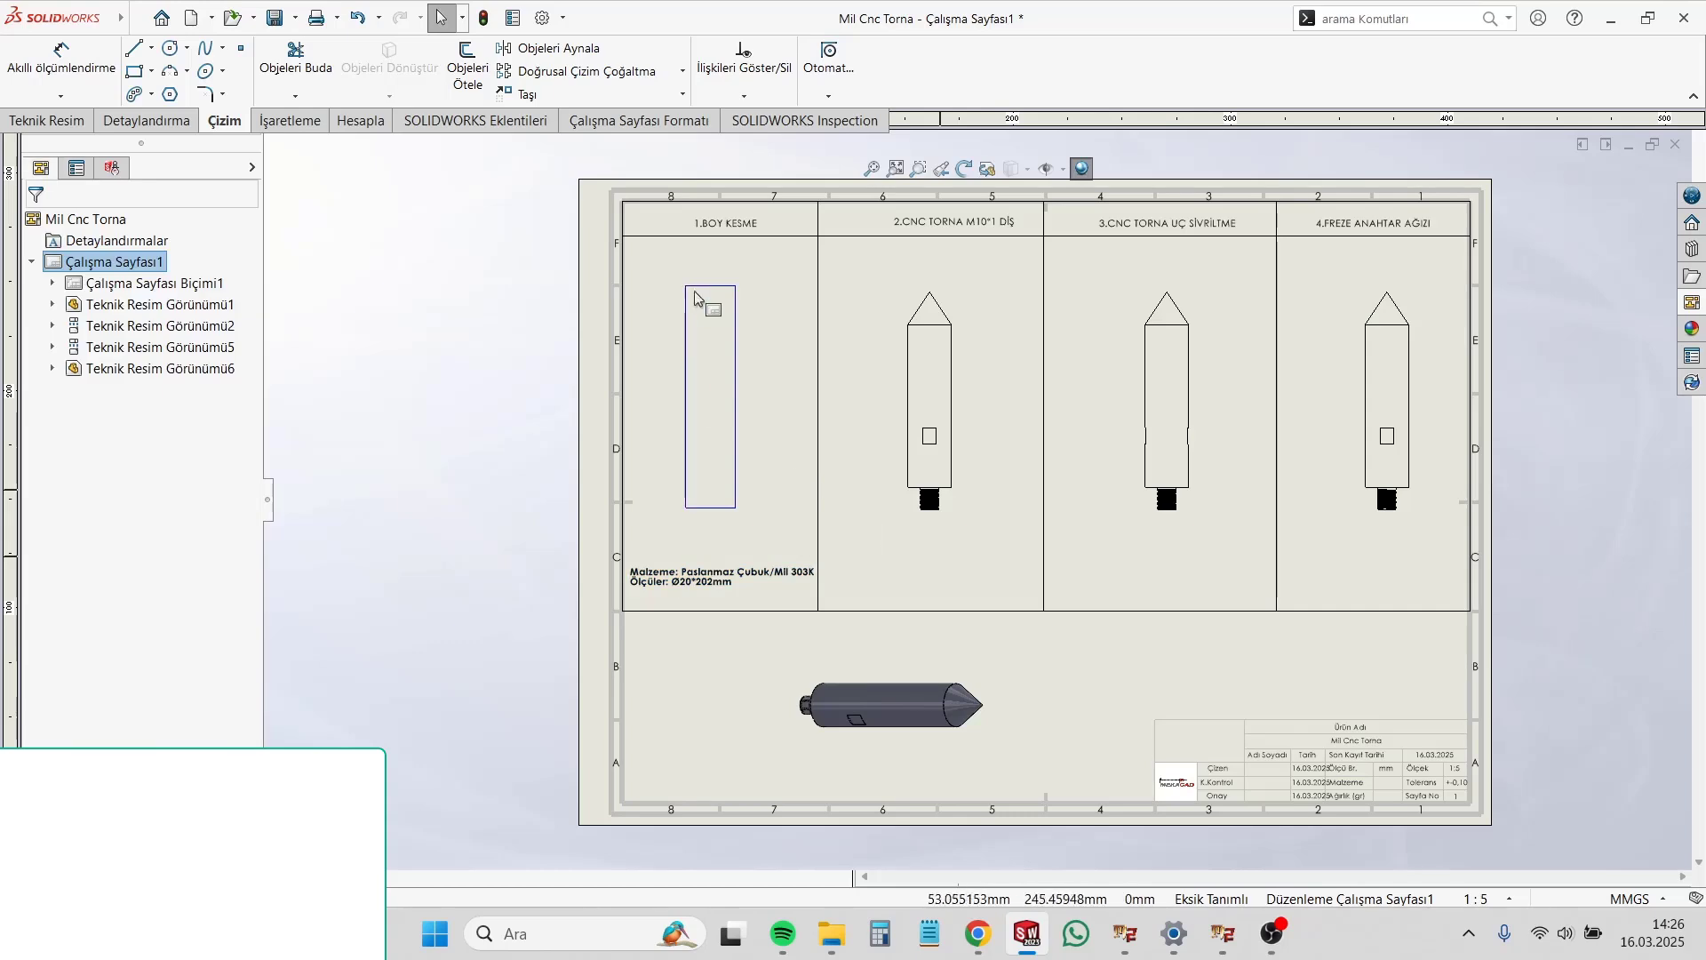
# Step: Apply a Fix relation to all four lines of the stock rectangle
pyautogui.moveTo(662, 273); pyautogui.dragTo(792, 552)
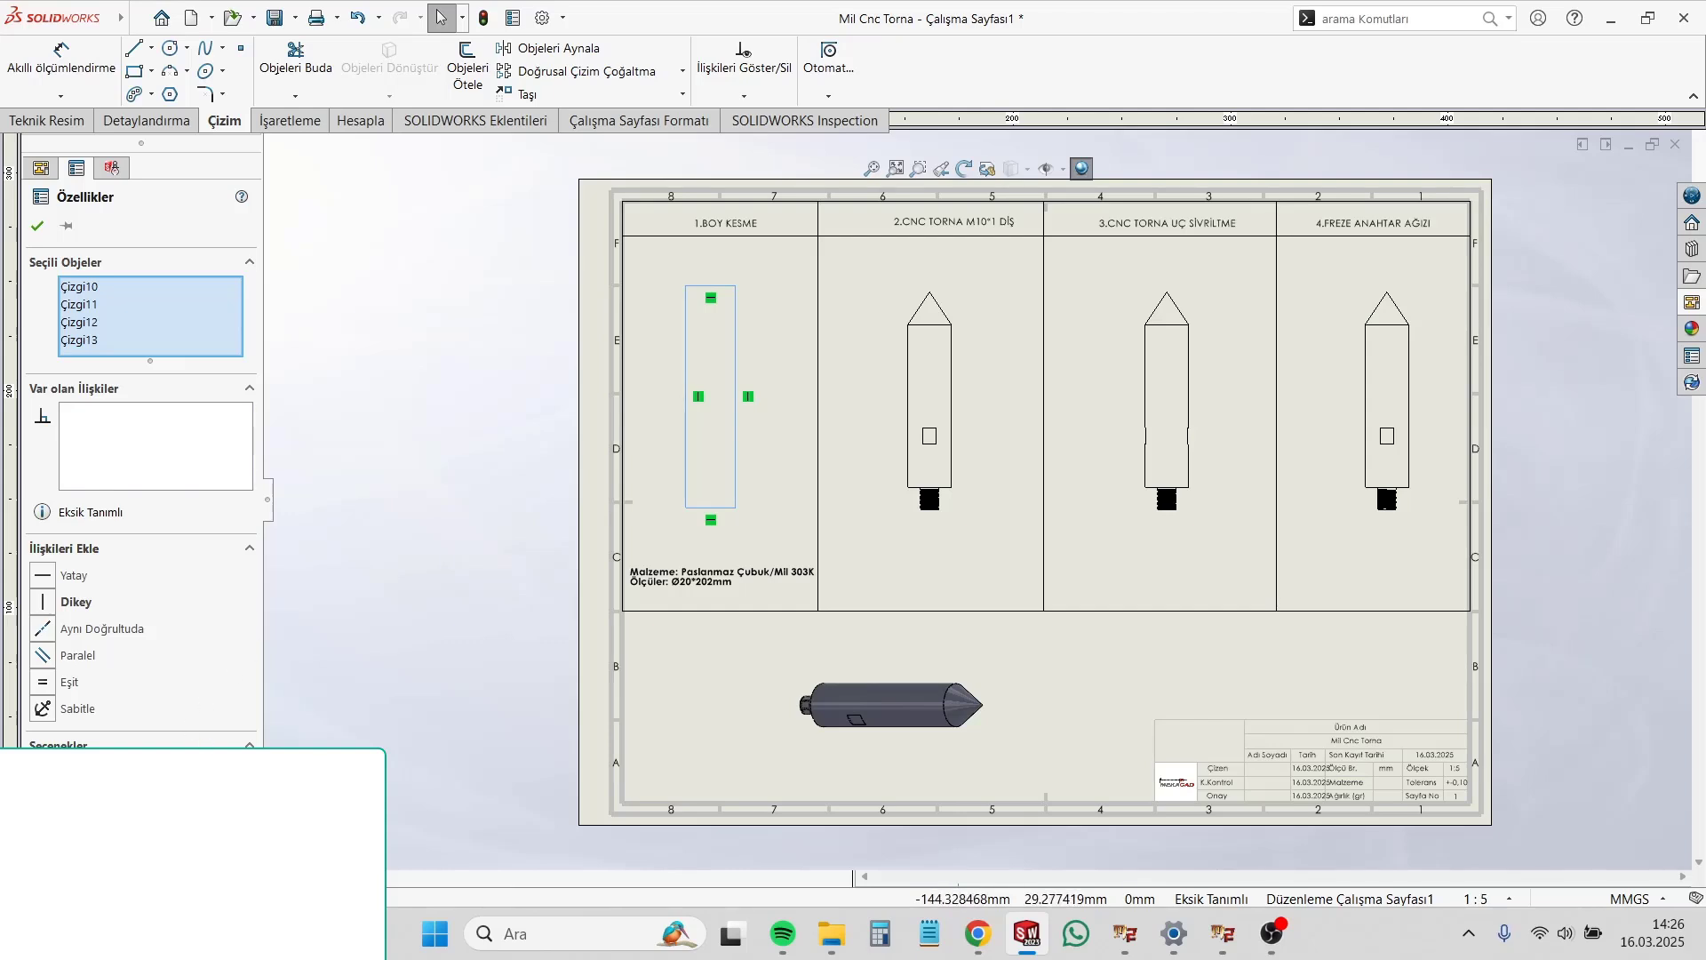
pyautogui.click(396, 552)
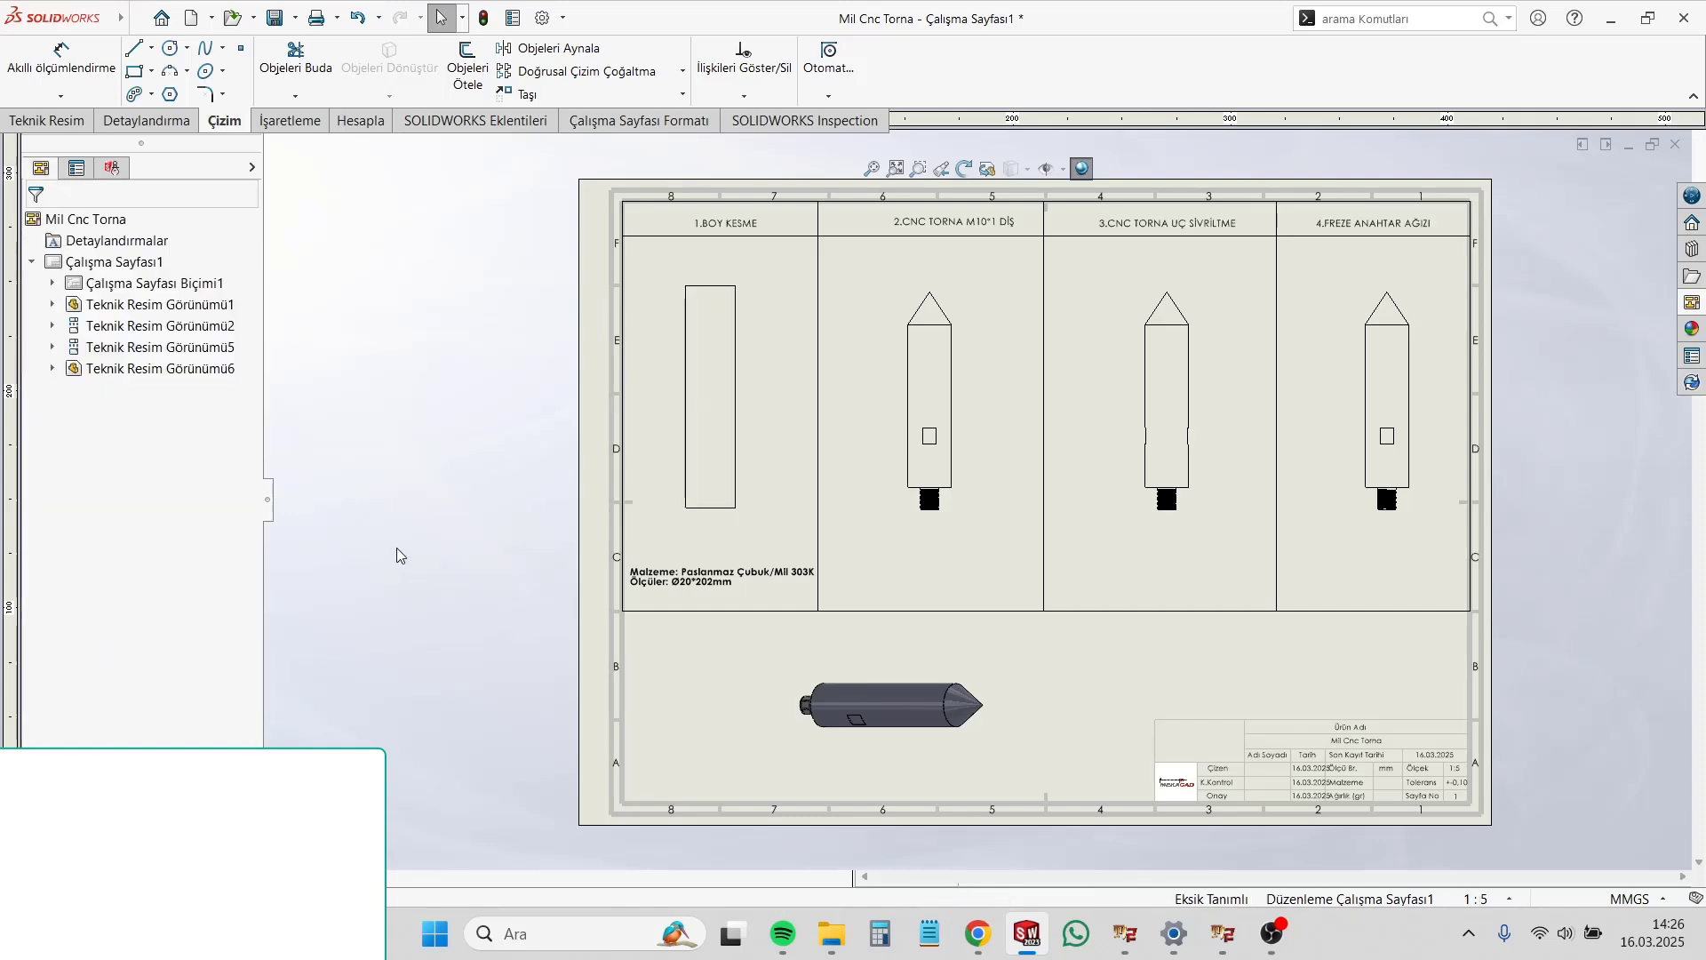
pyautogui.scroll(-4, 734, 457)
pyautogui.click(762, 528)
pyautogui.moveTo(763, 528); pyautogui.dragTo(726, 534)
pyautogui.press('Escape')
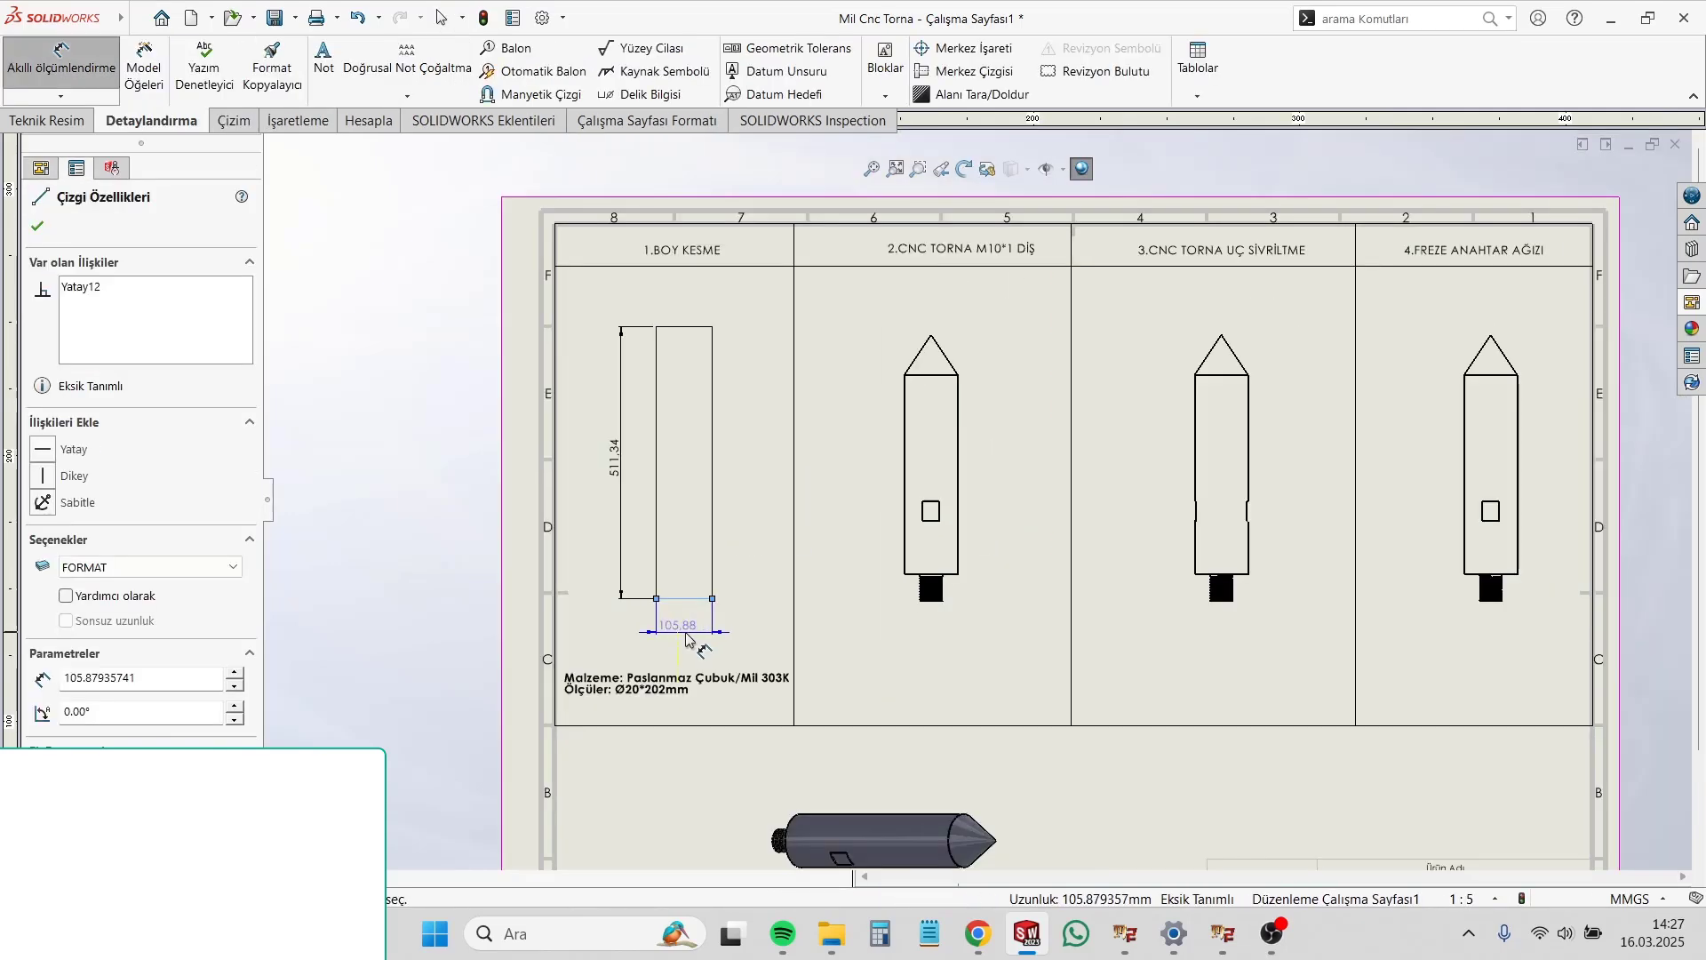
# Step: Dimension the stock rectangle's height and width in the "1.BOY KESME" column
pyautogui.click(688, 640)
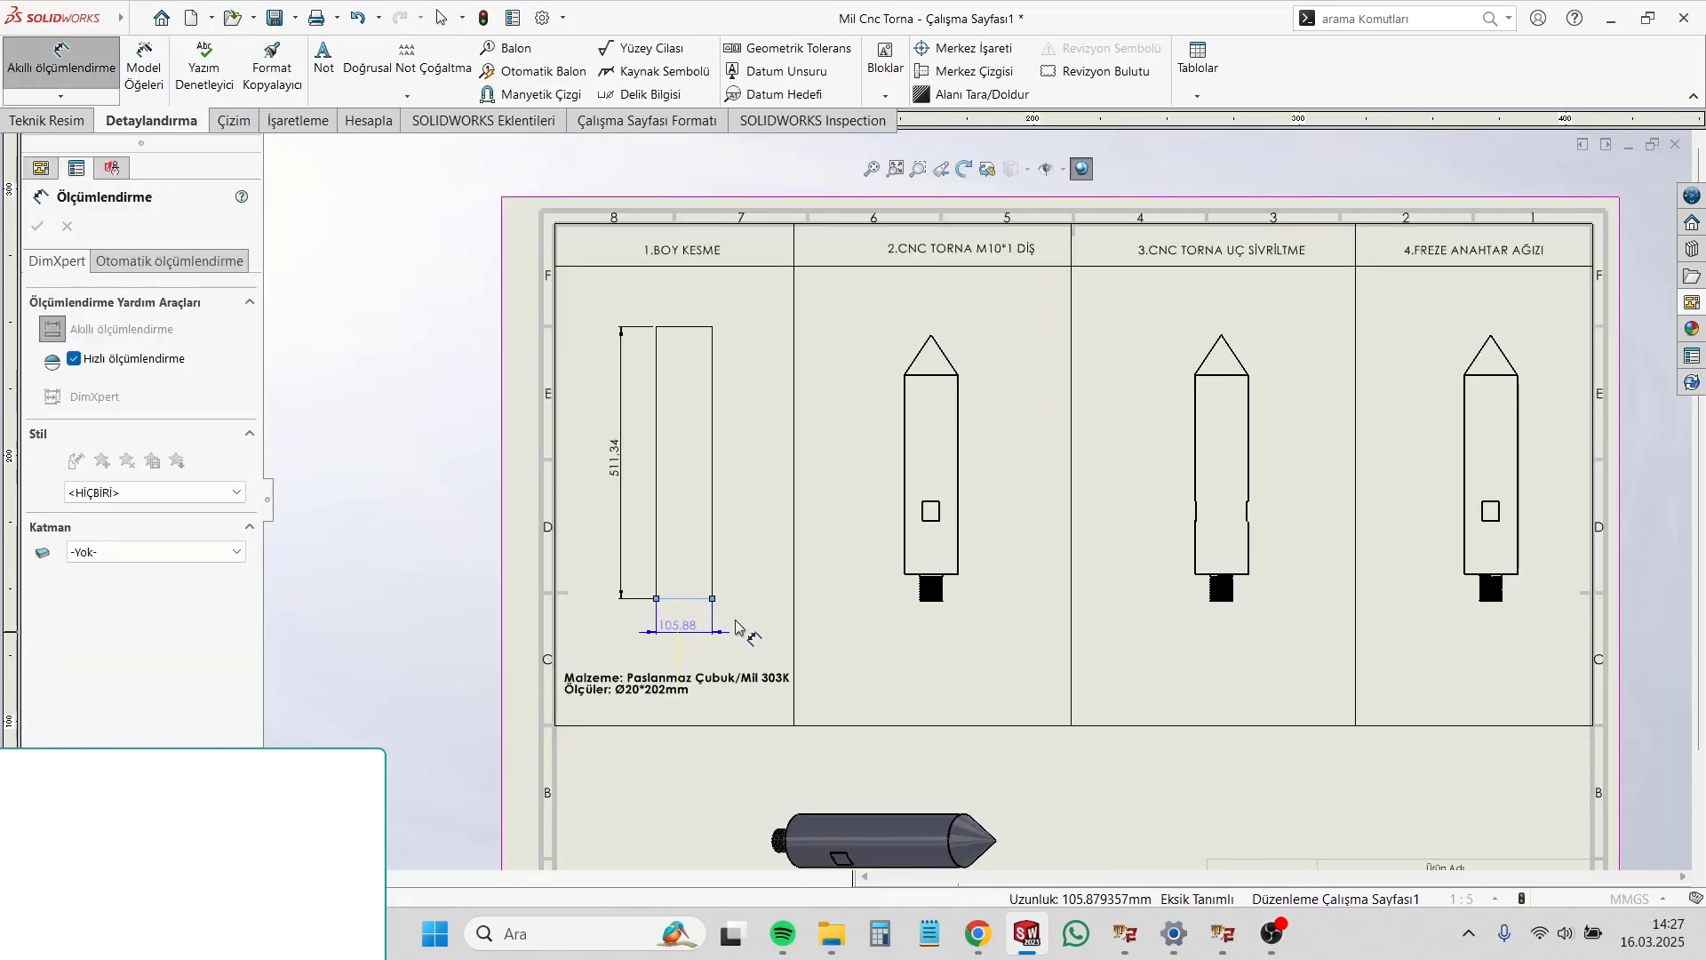
pyautogui.click(602, 604)
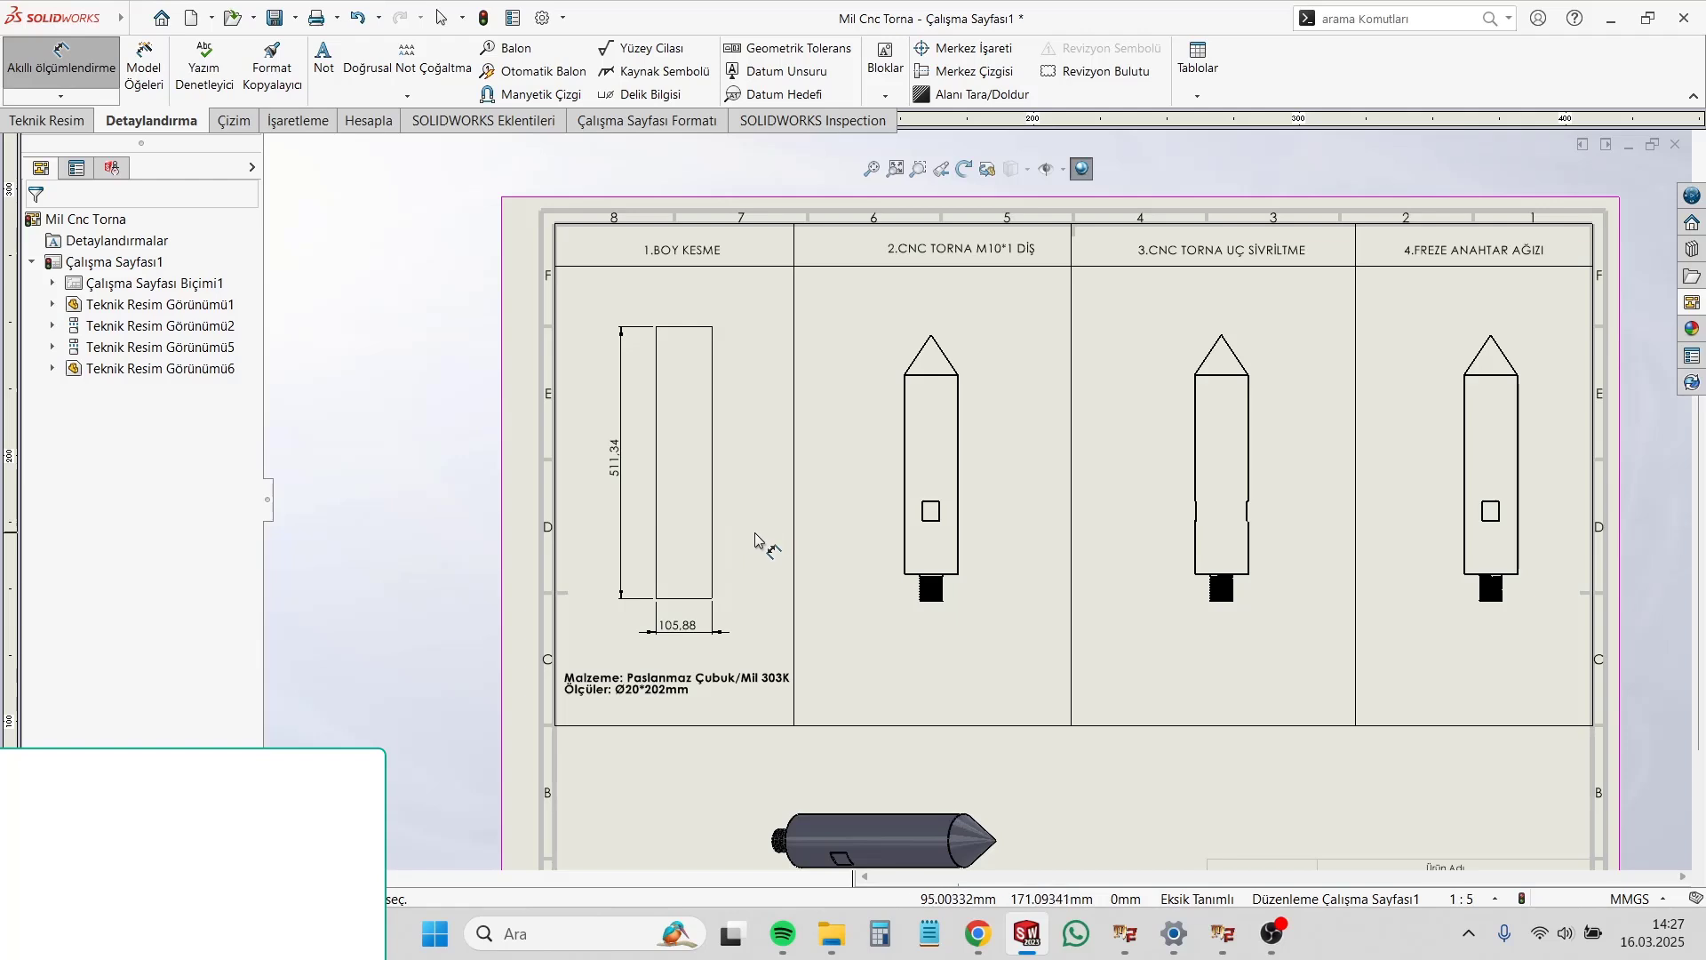
pyautogui.press('Escape')
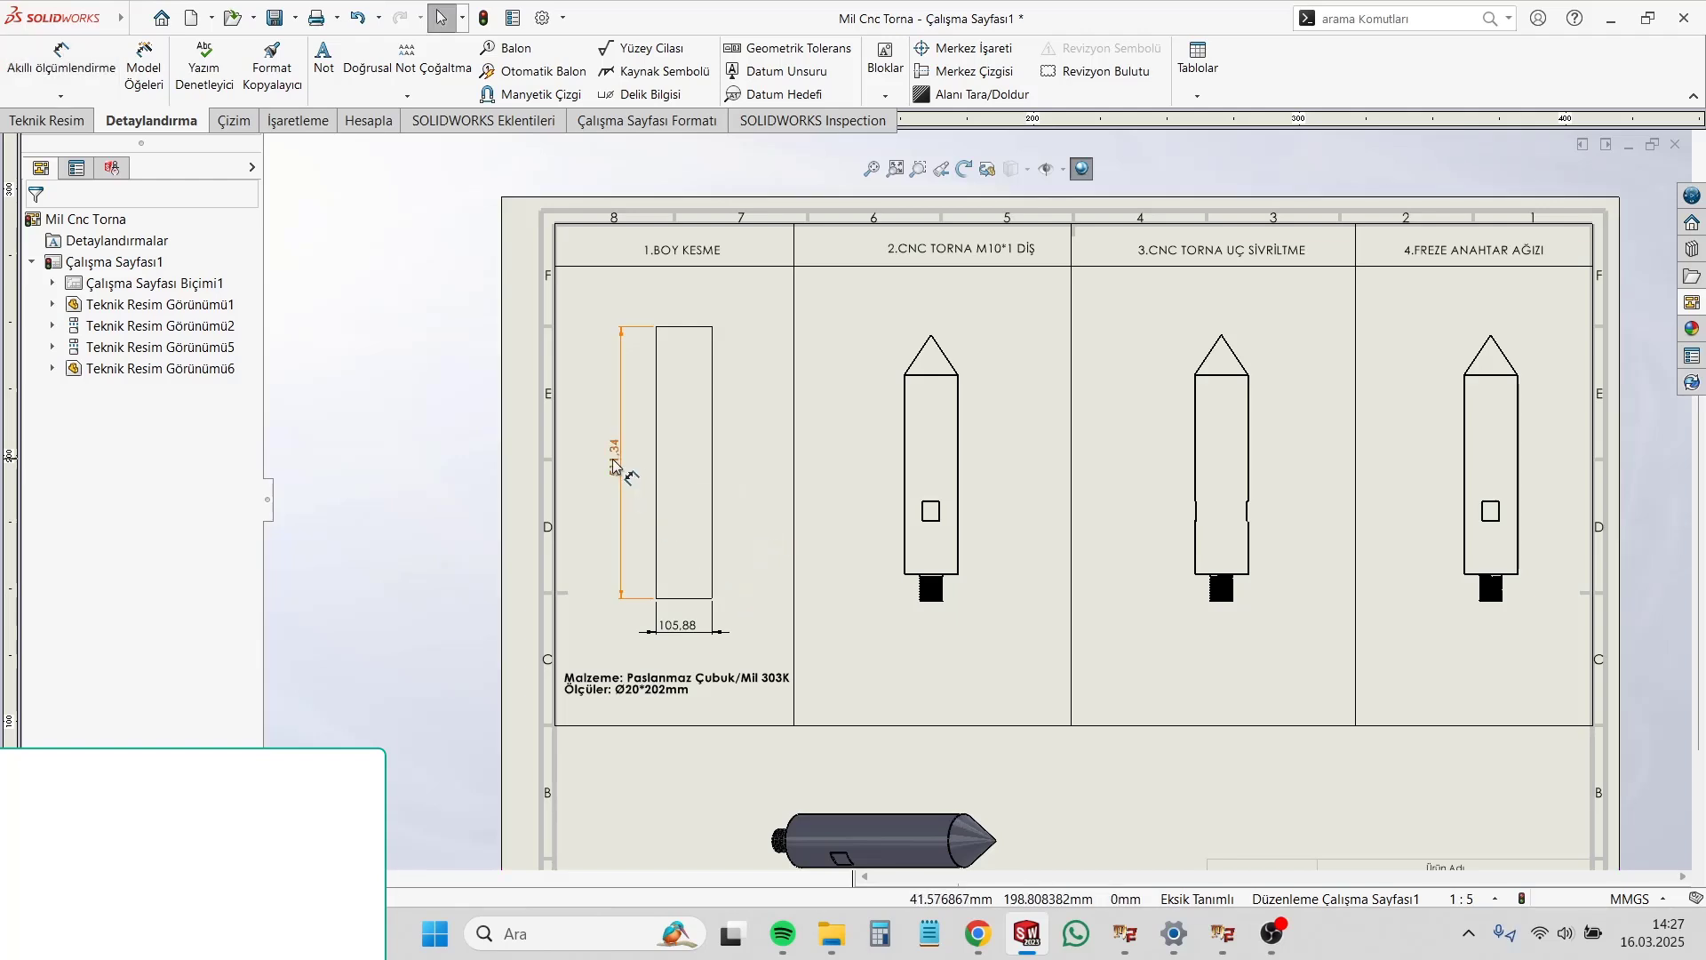
# Step: Override the value of the stock rectangle's height dimension with 202
pyautogui.click(655, 512)
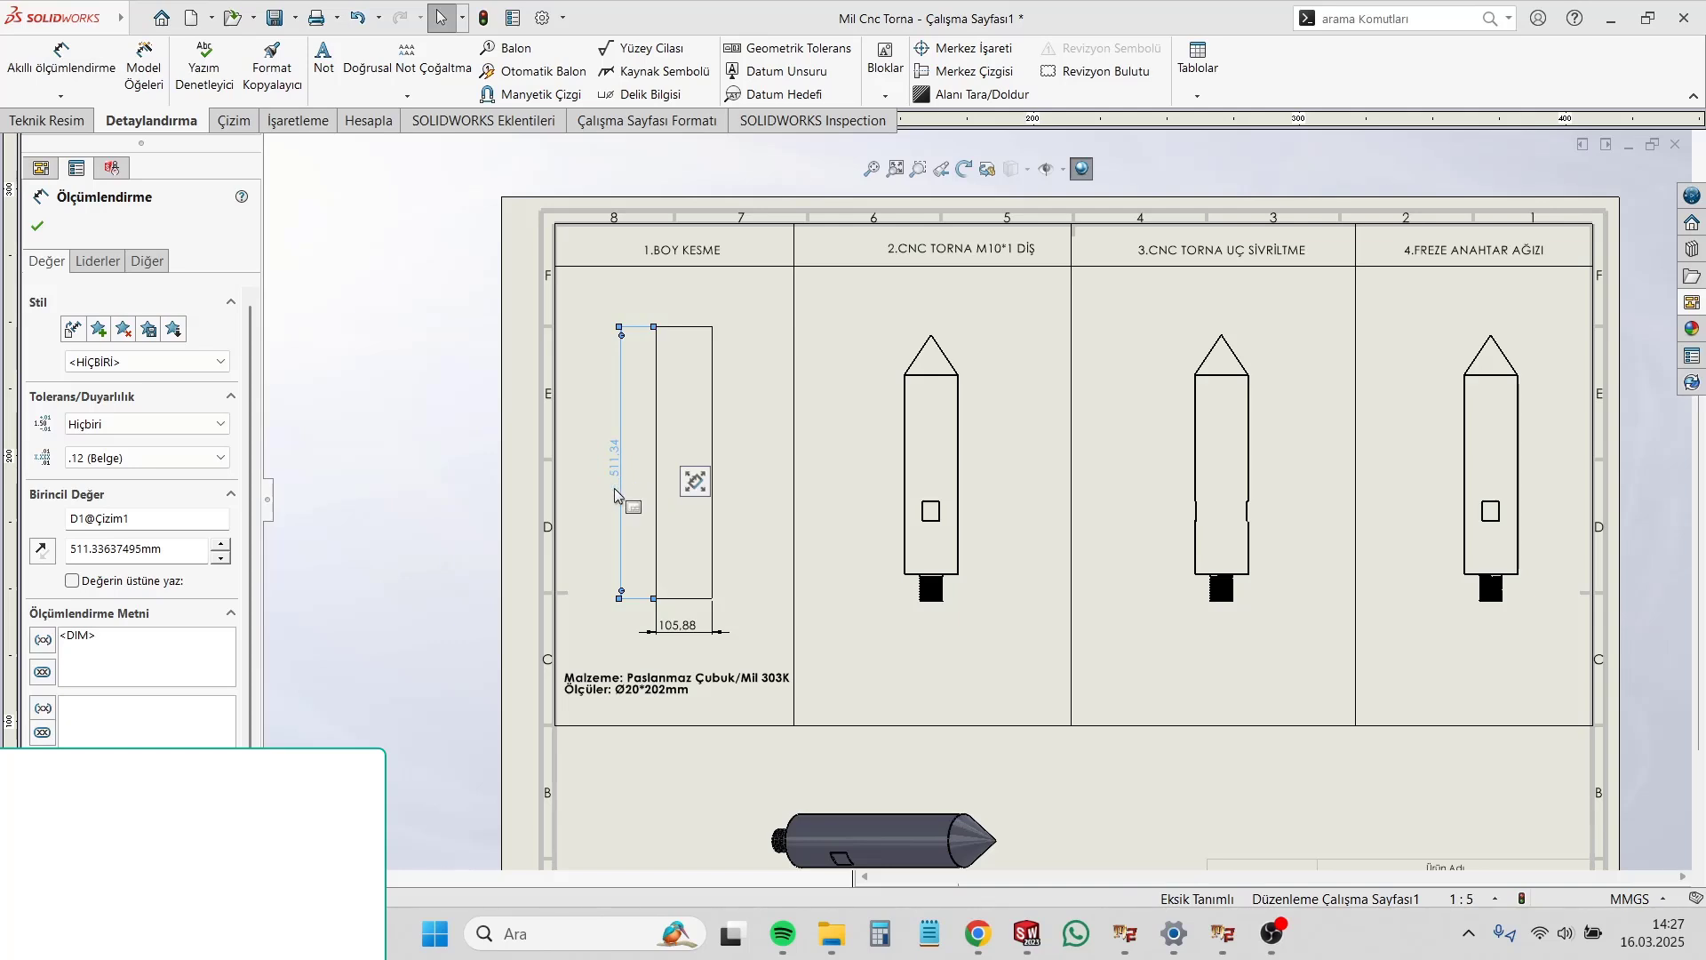
pyautogui.click(72, 582)
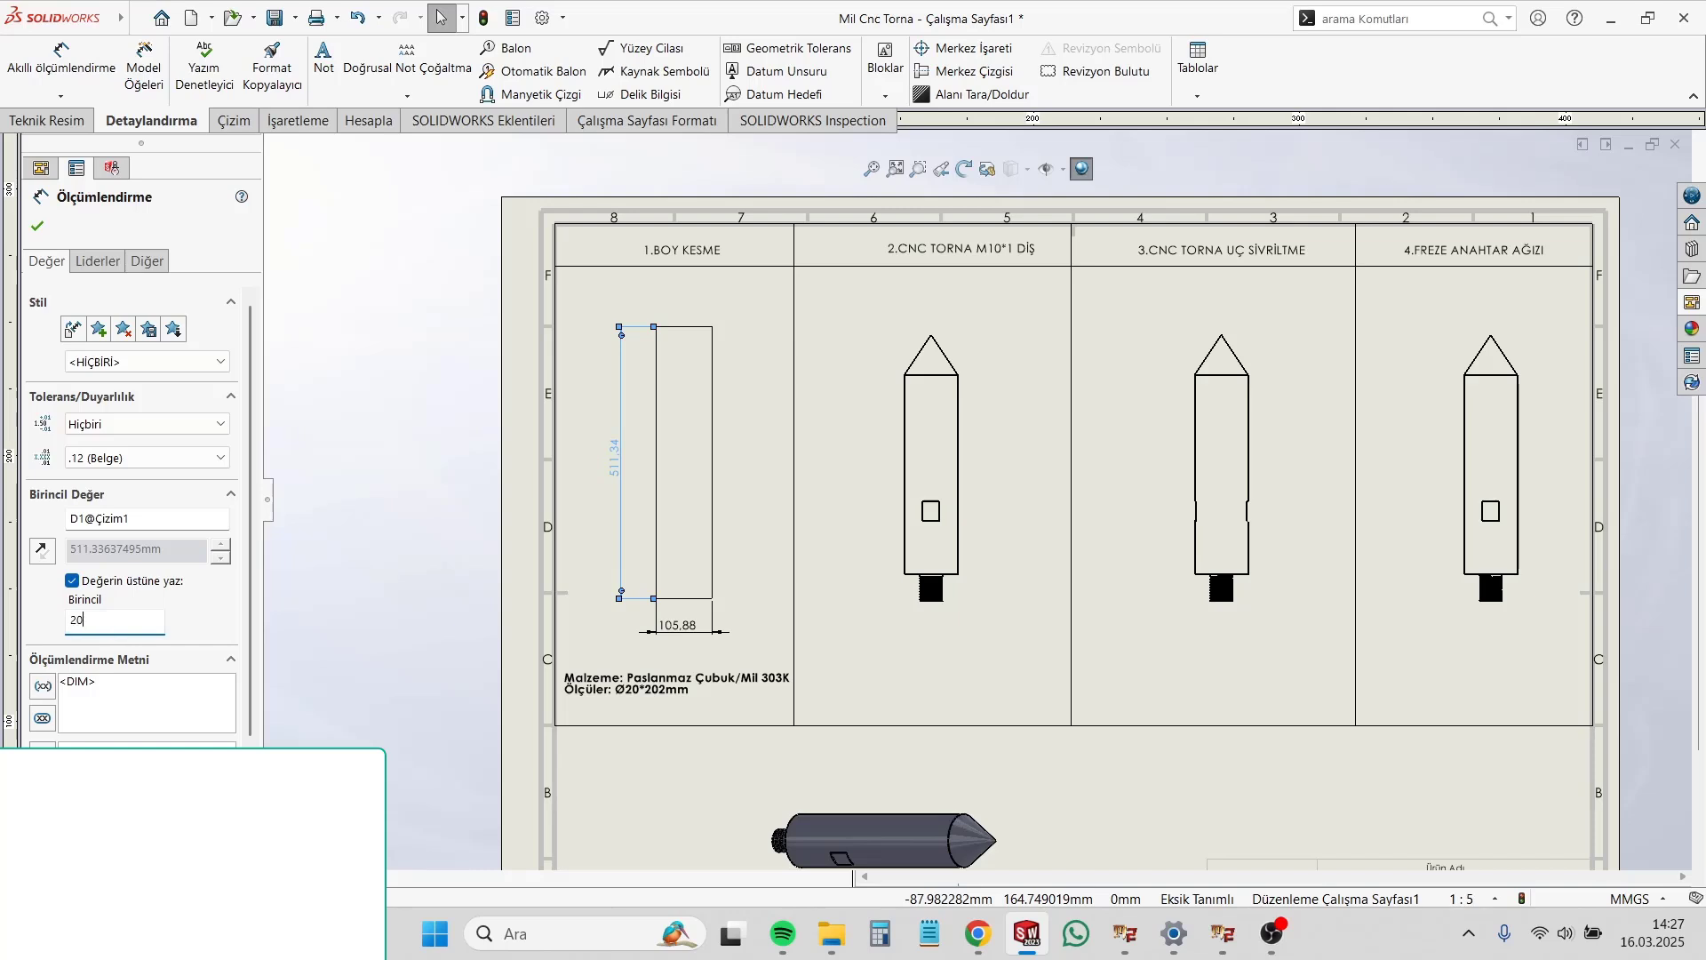
pyautogui.click(387, 616)
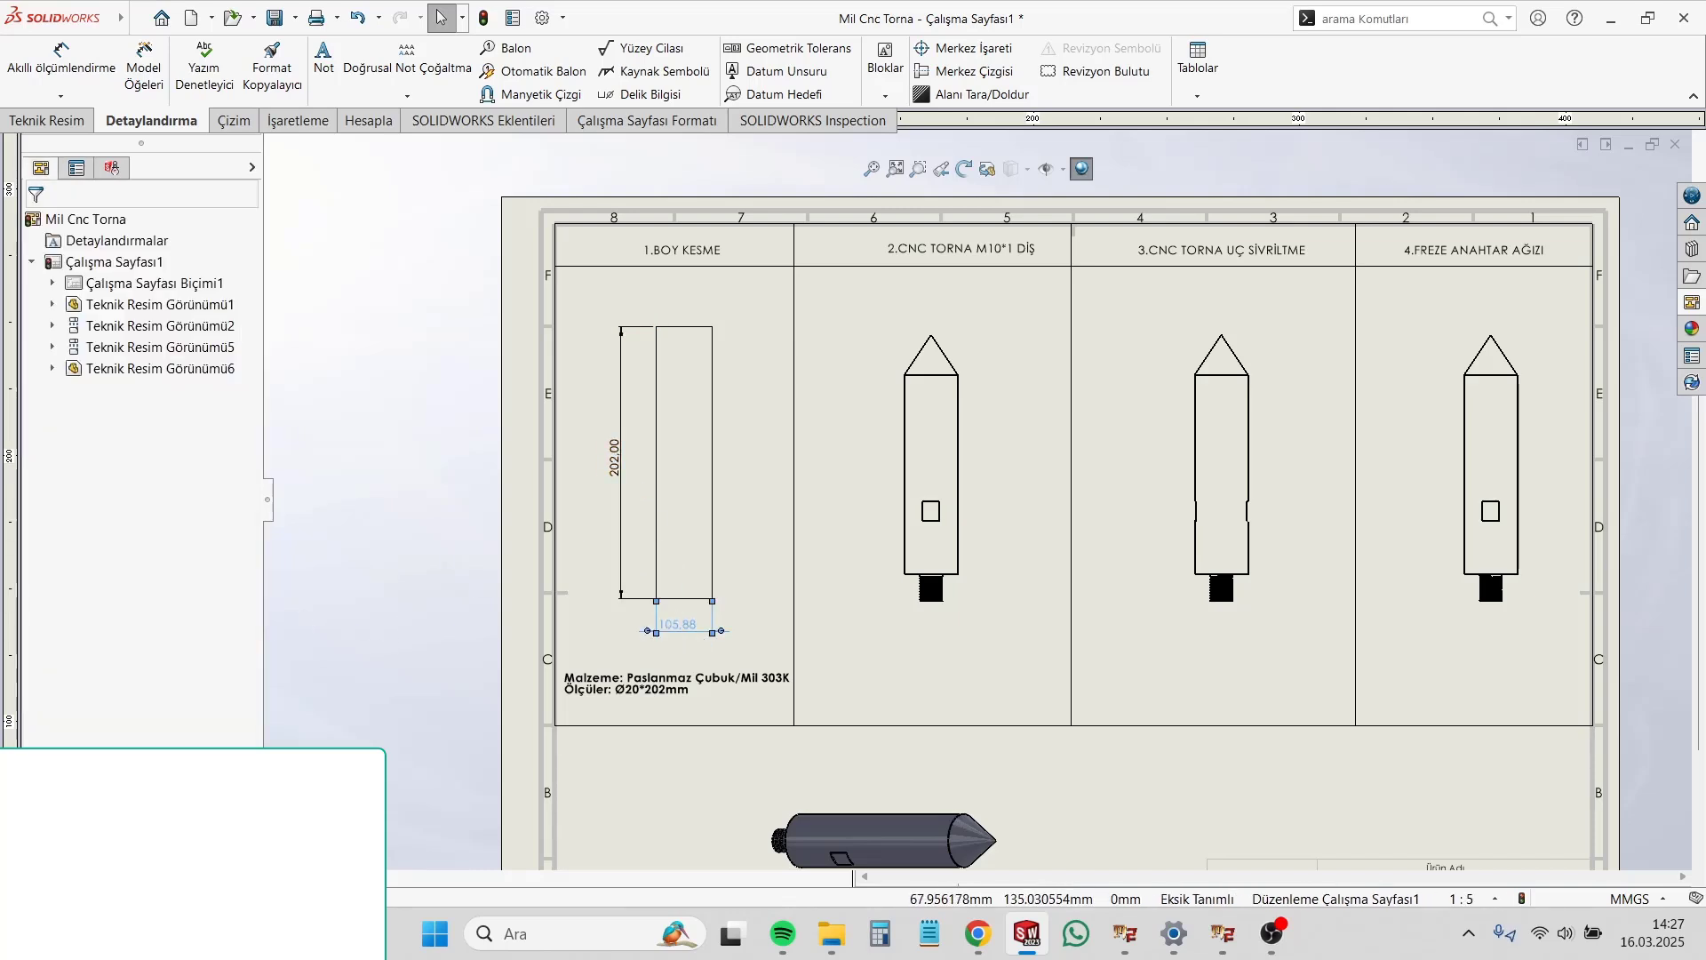
# Step: Override the value of the stock rectangle's width dimension with Ø20
pyautogui.click(72, 581)
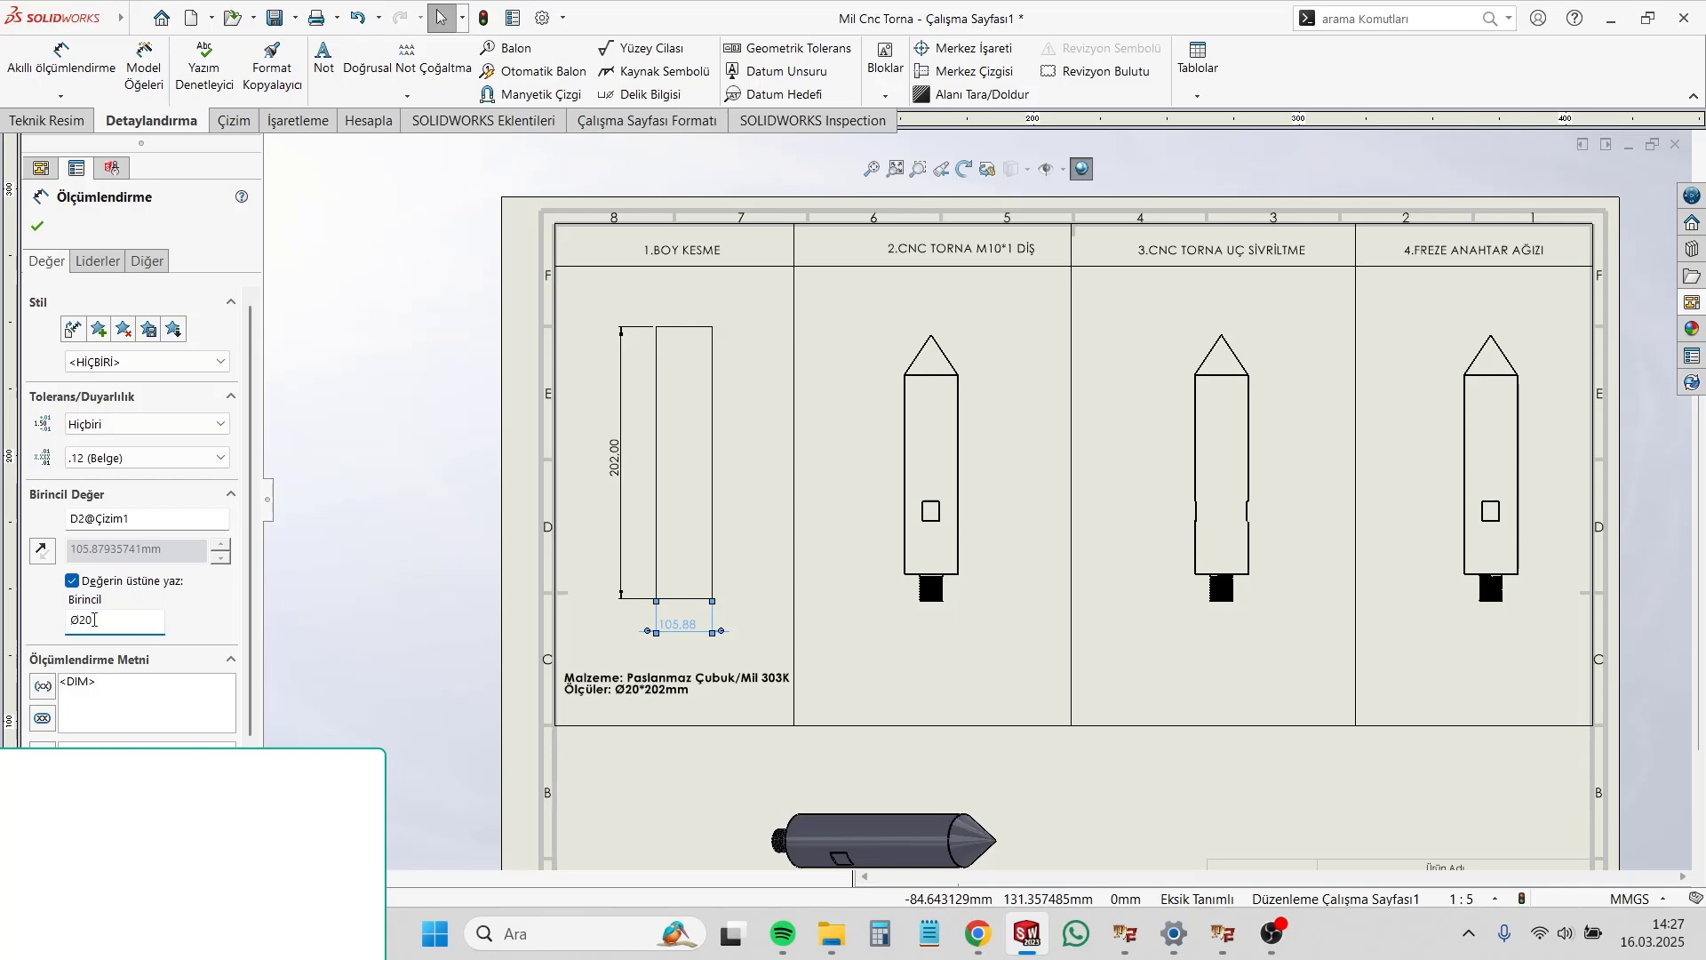
pyautogui.click(453, 538)
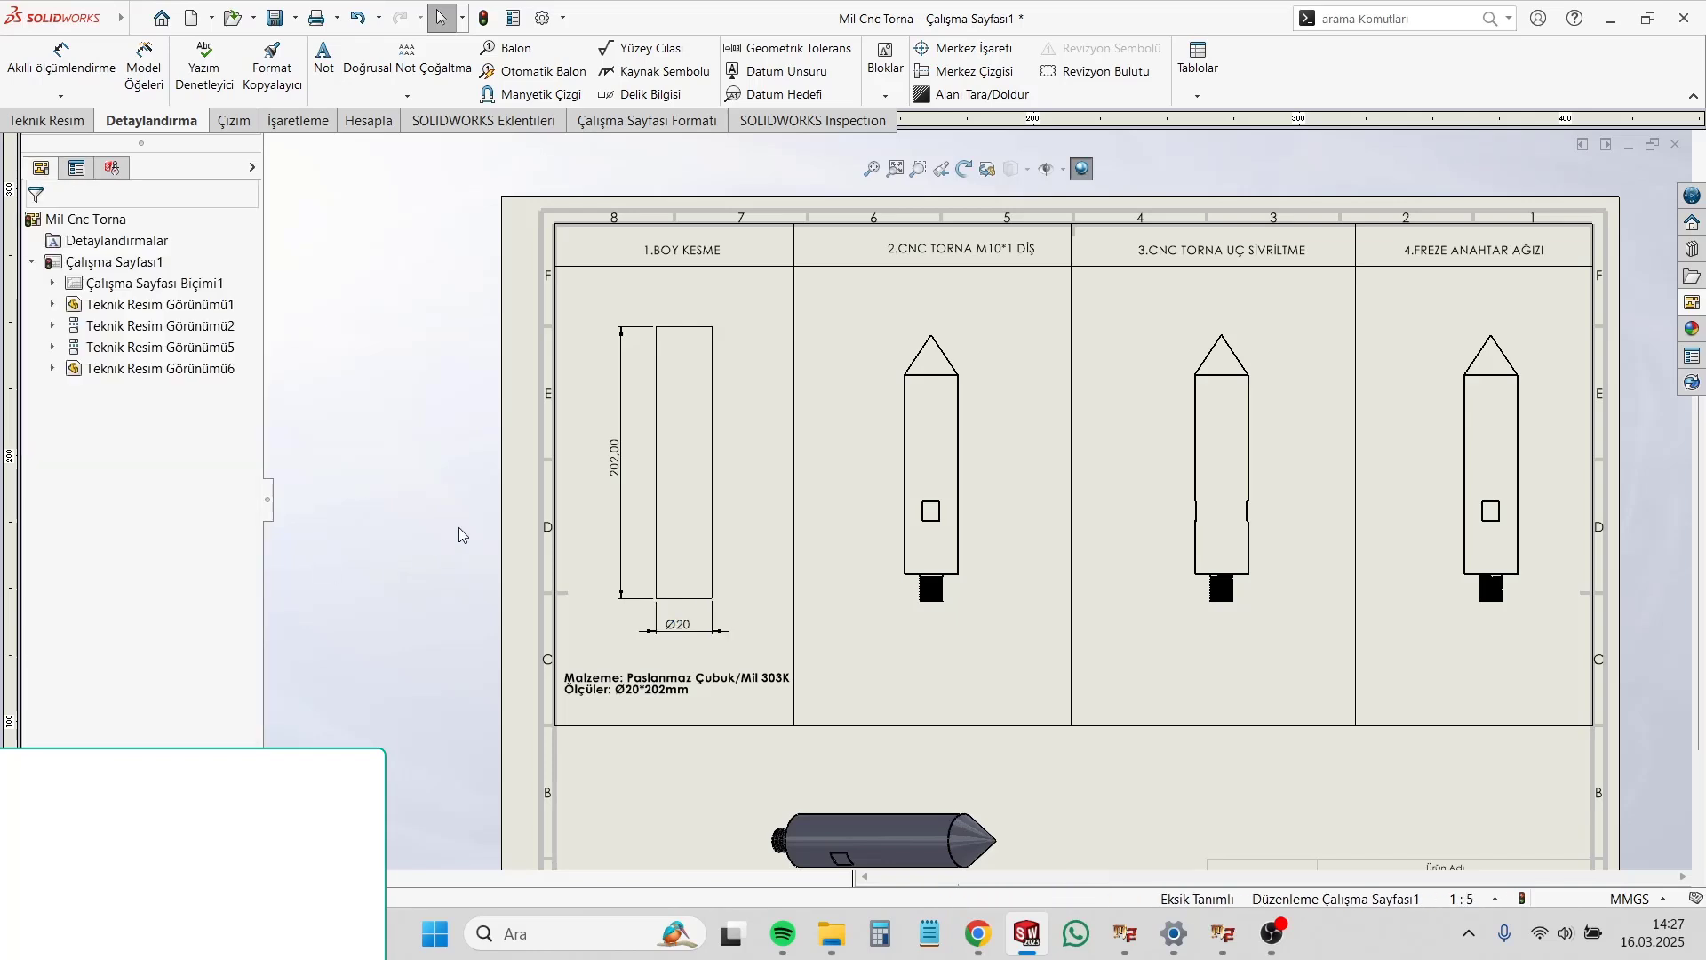
pyautogui.click(685, 630)
pyautogui.click(902, 657)
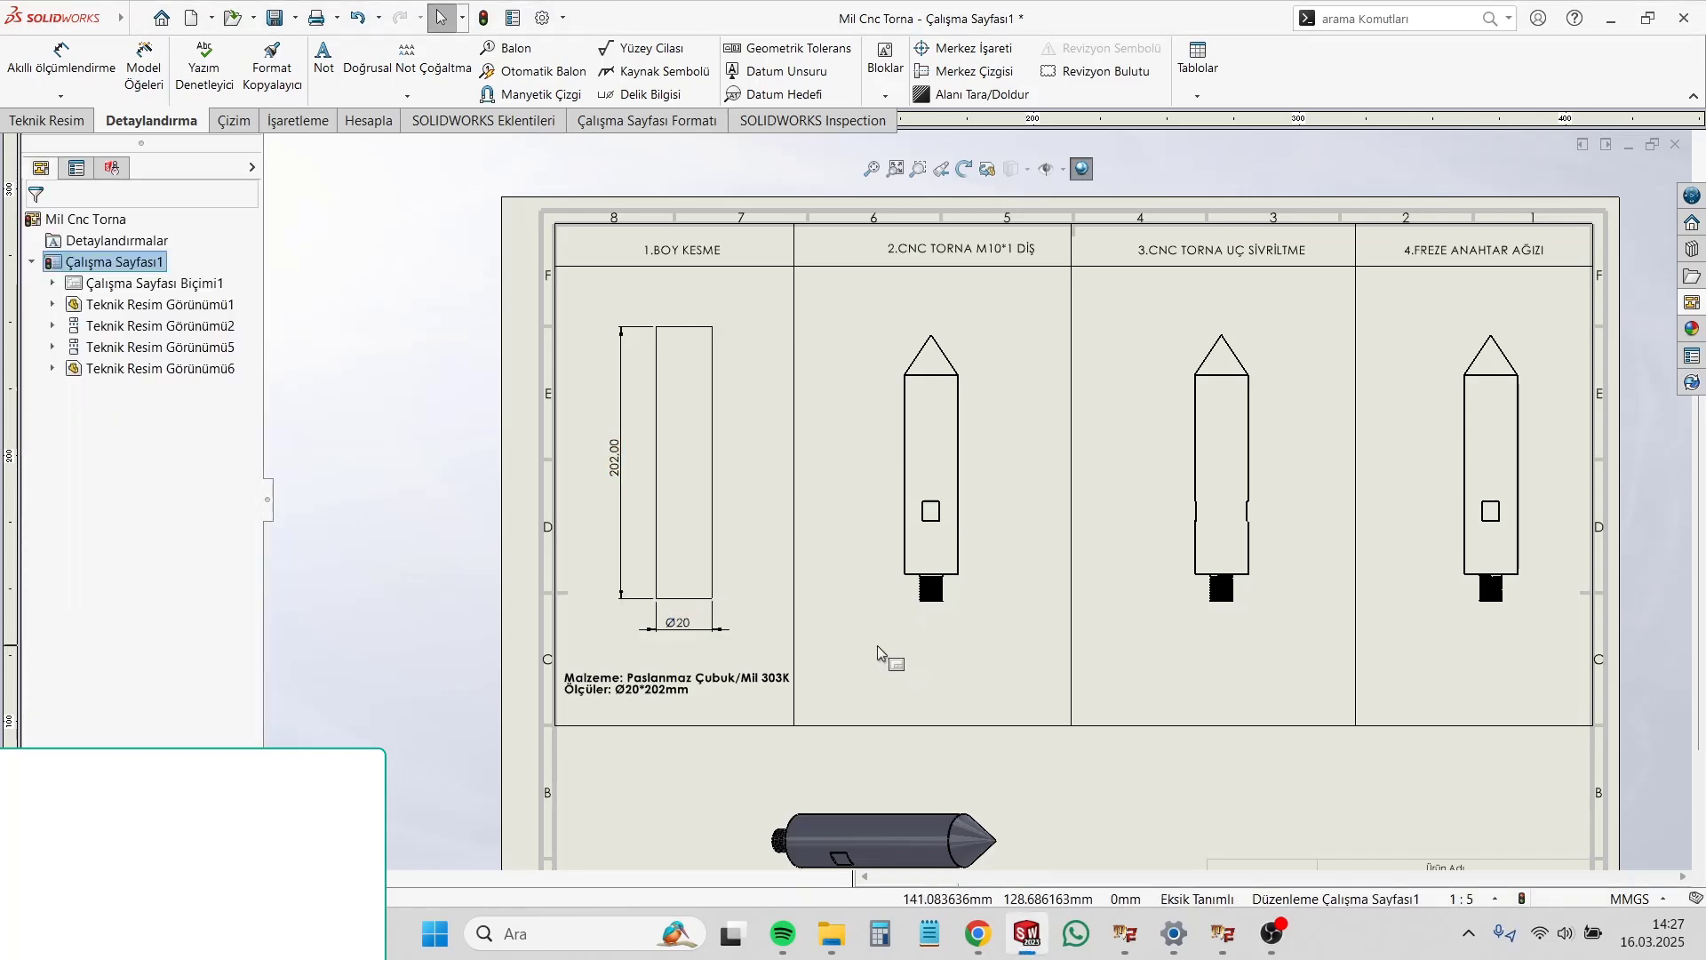
# Step: Center the "2.CNC TORNA M10*1 DİŞ" heading within its table column
pyautogui.scroll(-1, 1024, 482)
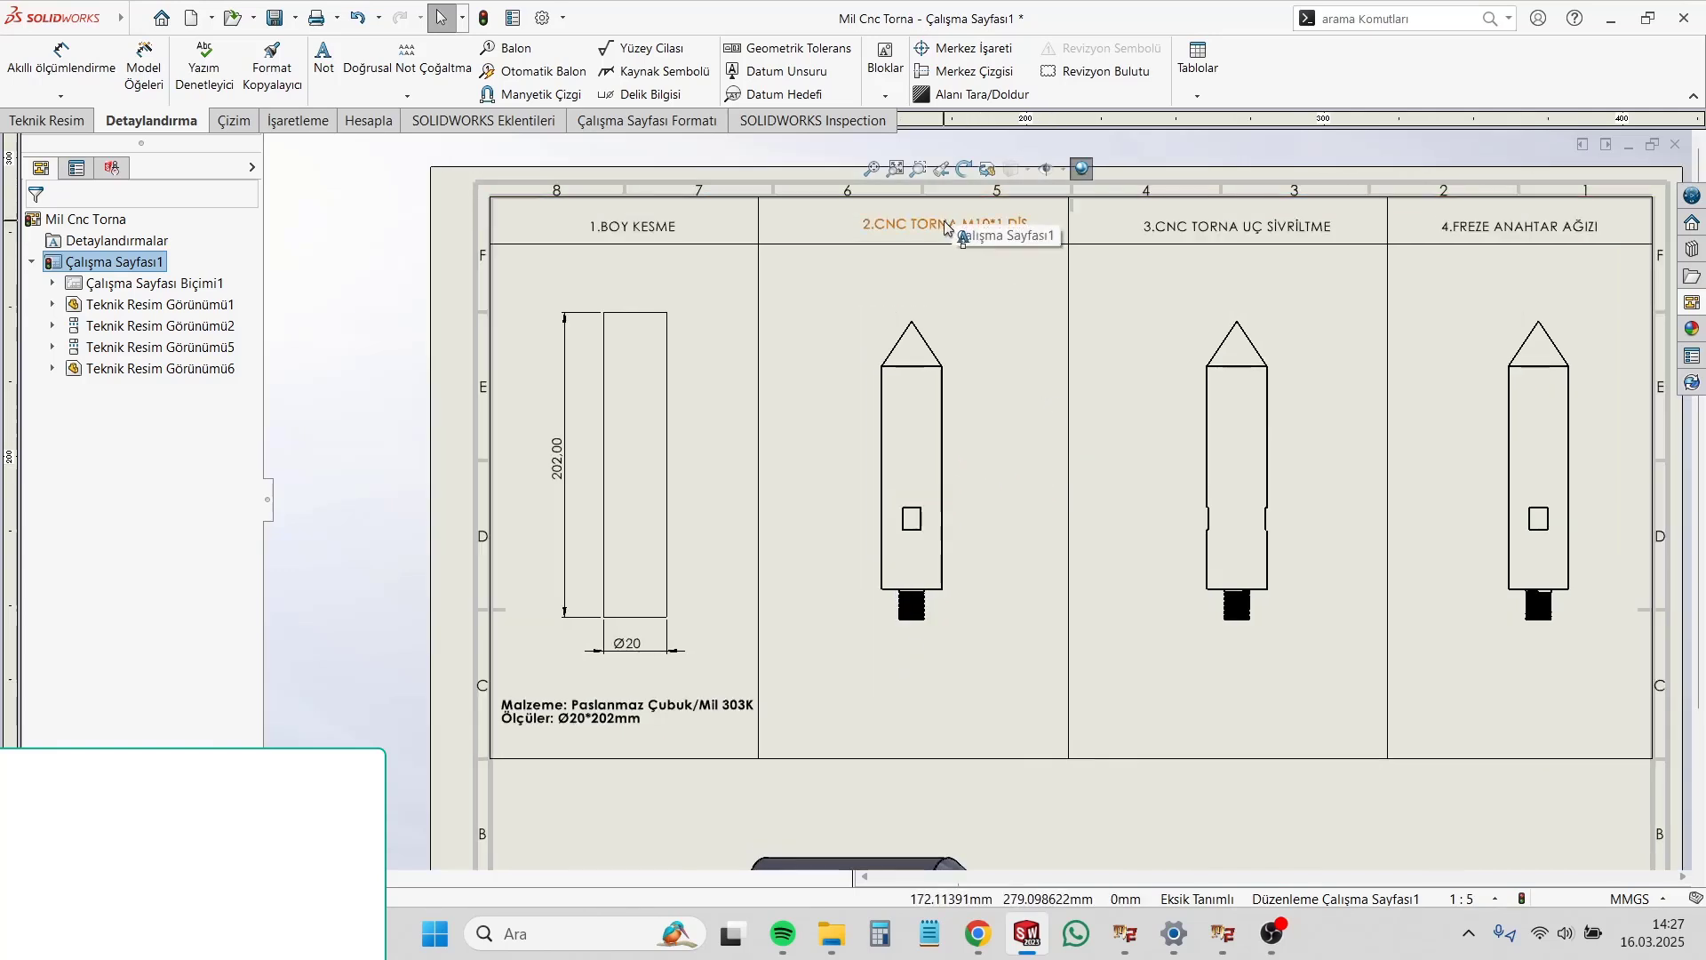
pyautogui.click(920, 225)
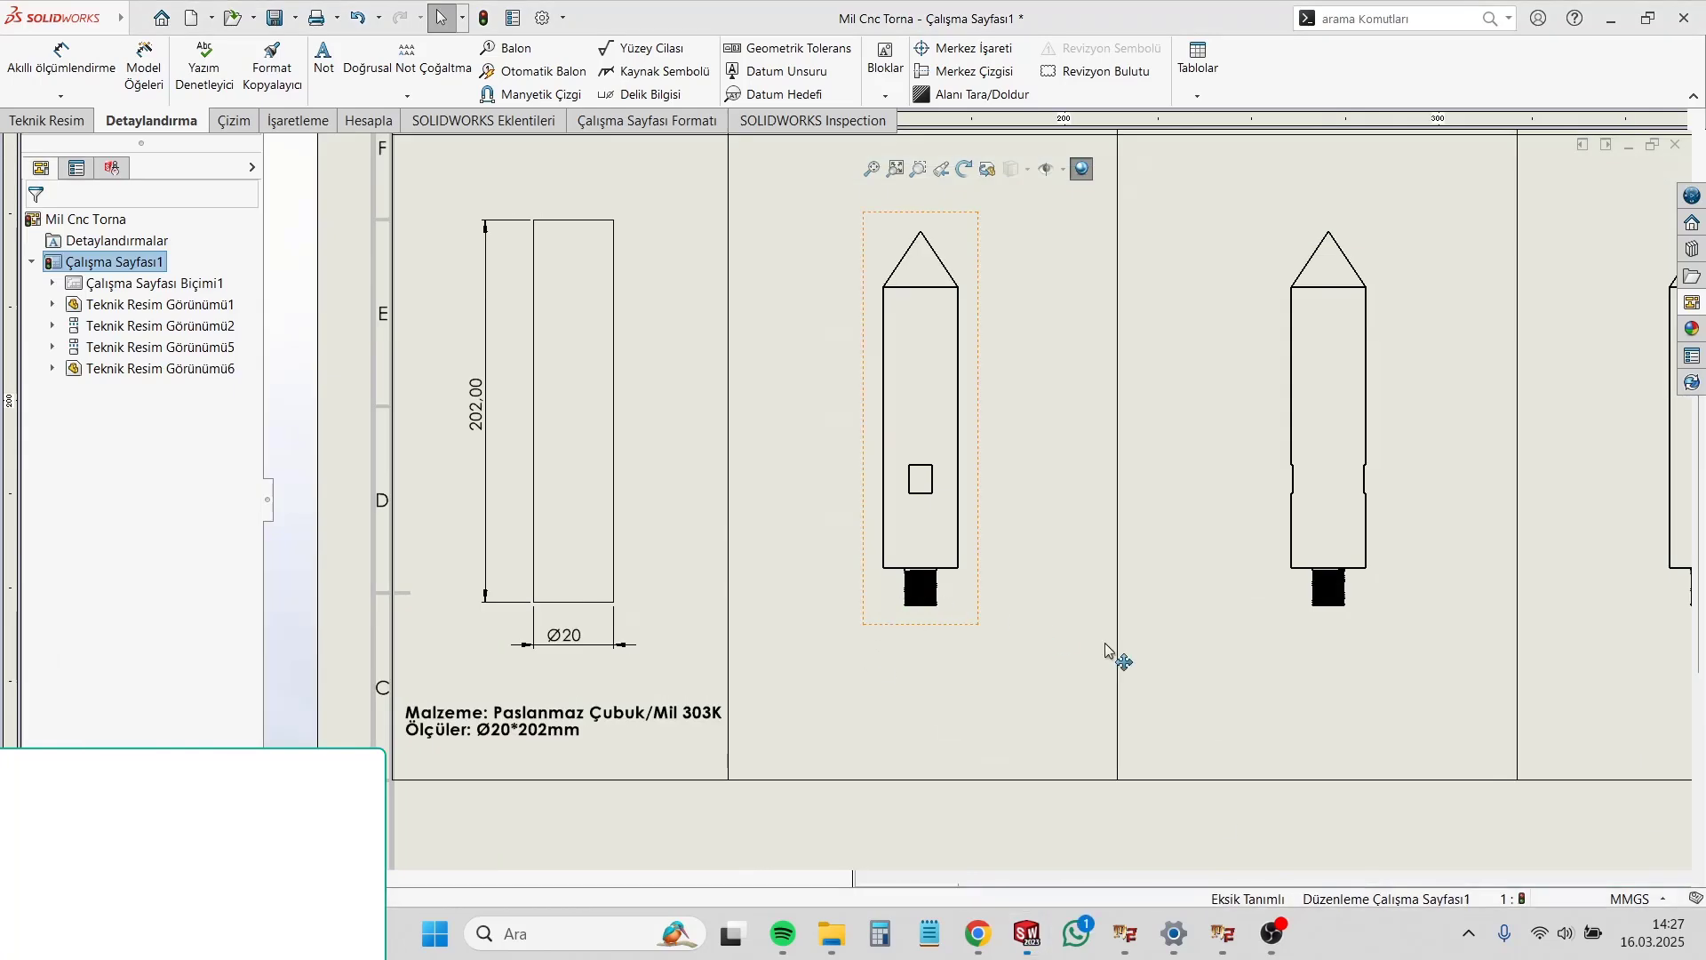
pyautogui.click(1105, 644)
pyautogui.scroll(1, 1007, 624)
pyautogui.scroll(1, 990, 426)
pyautogui.scroll(-1, 978, 456)
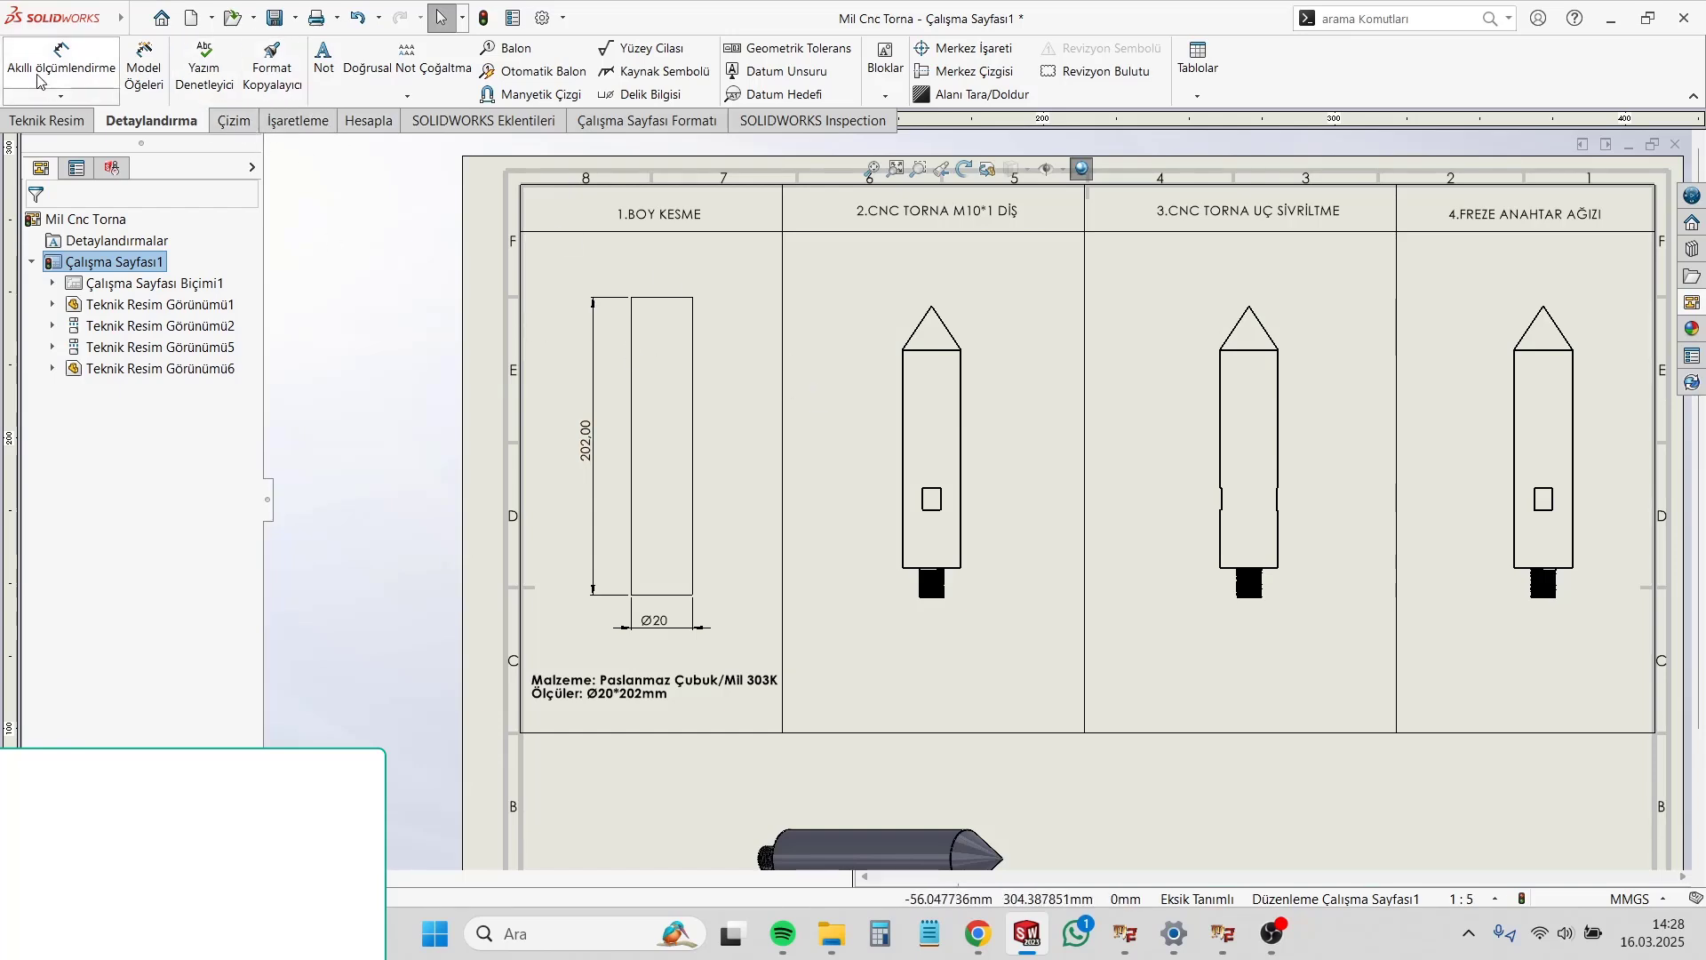
# Step: Dimension the overall length of the shaft view in the second column, from the pointed tip to the threaded end
pyautogui.click(61, 55)
pyautogui.scroll(2, 978, 463)
pyautogui.scroll(-2, 977, 464)
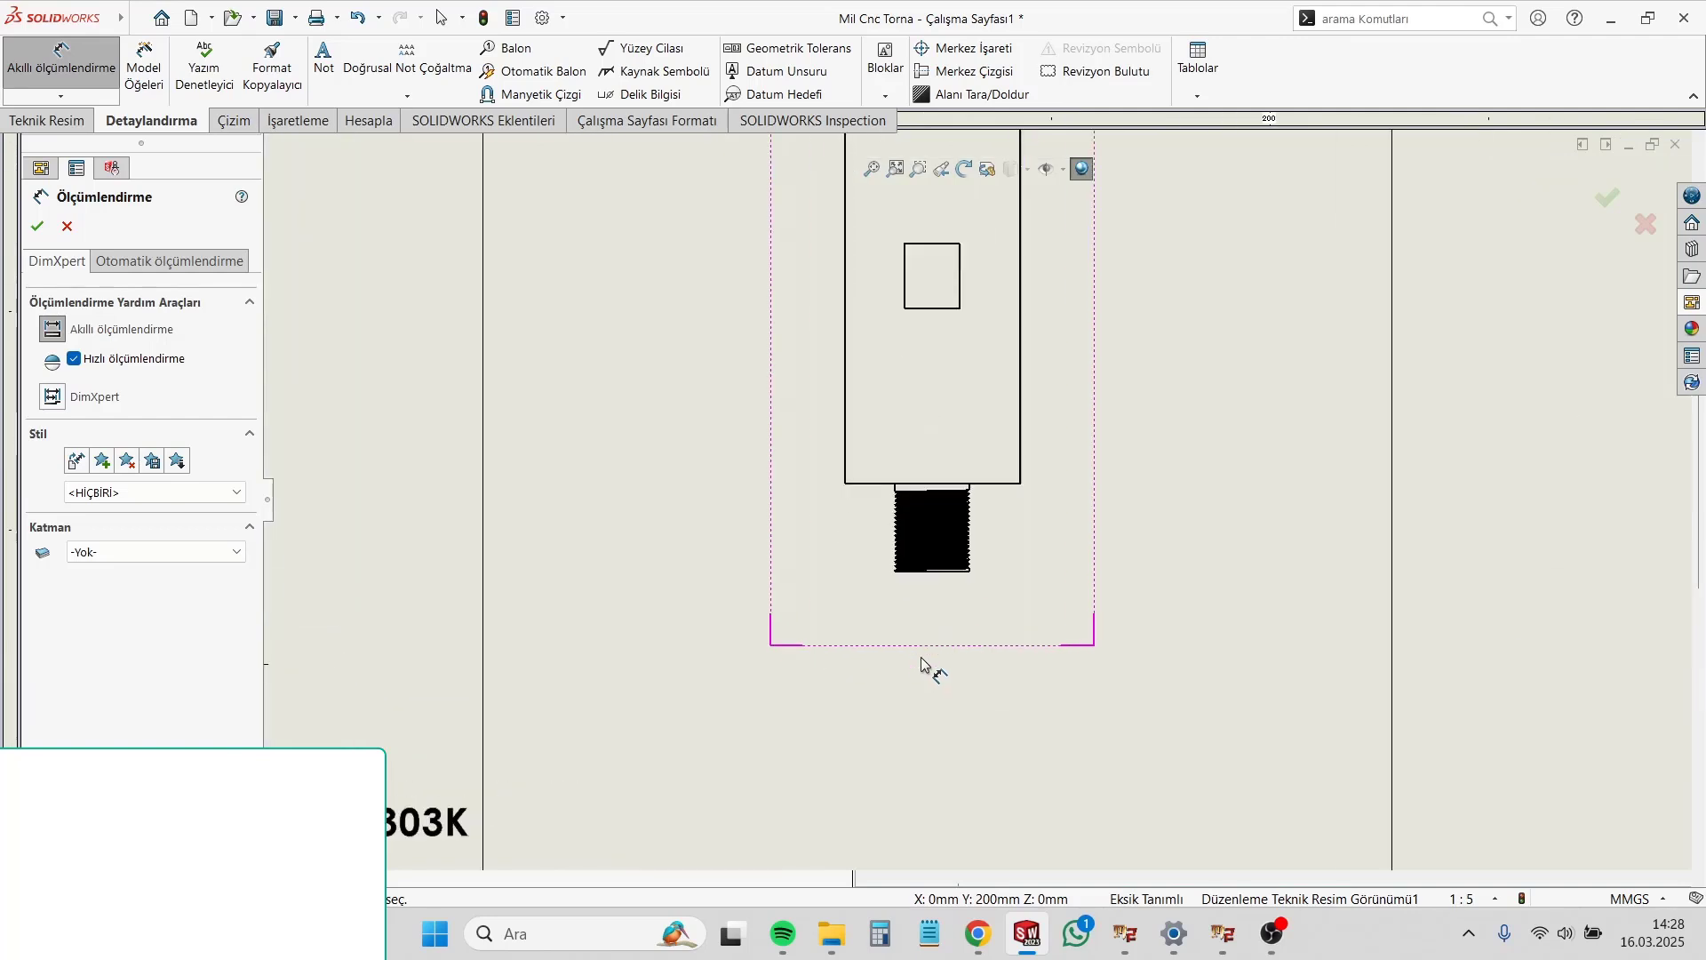
pyautogui.scroll(3, 925, 666)
pyautogui.click(958, 573)
pyautogui.scroll(-3, 958, 575)
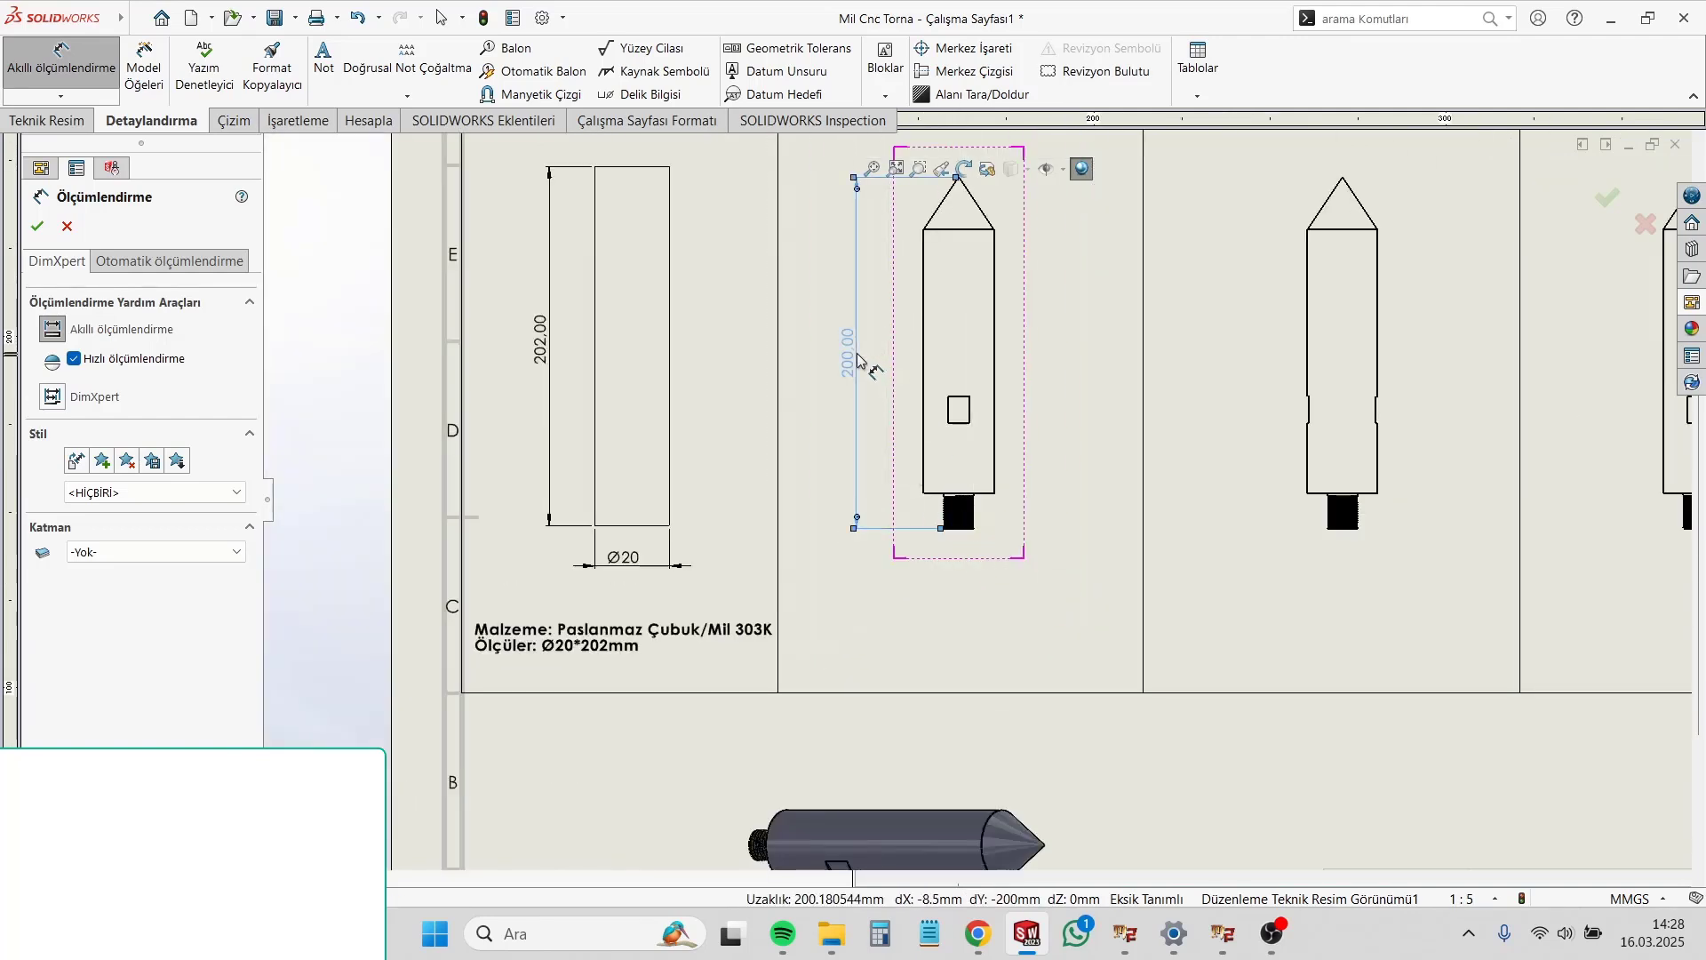
# Step: Place the overall length dimension alongside the left side of the shaft view in the second column
pyautogui.click(850, 356)
pyautogui.click(1030, 213)
pyautogui.scroll(1, 1028, 212)
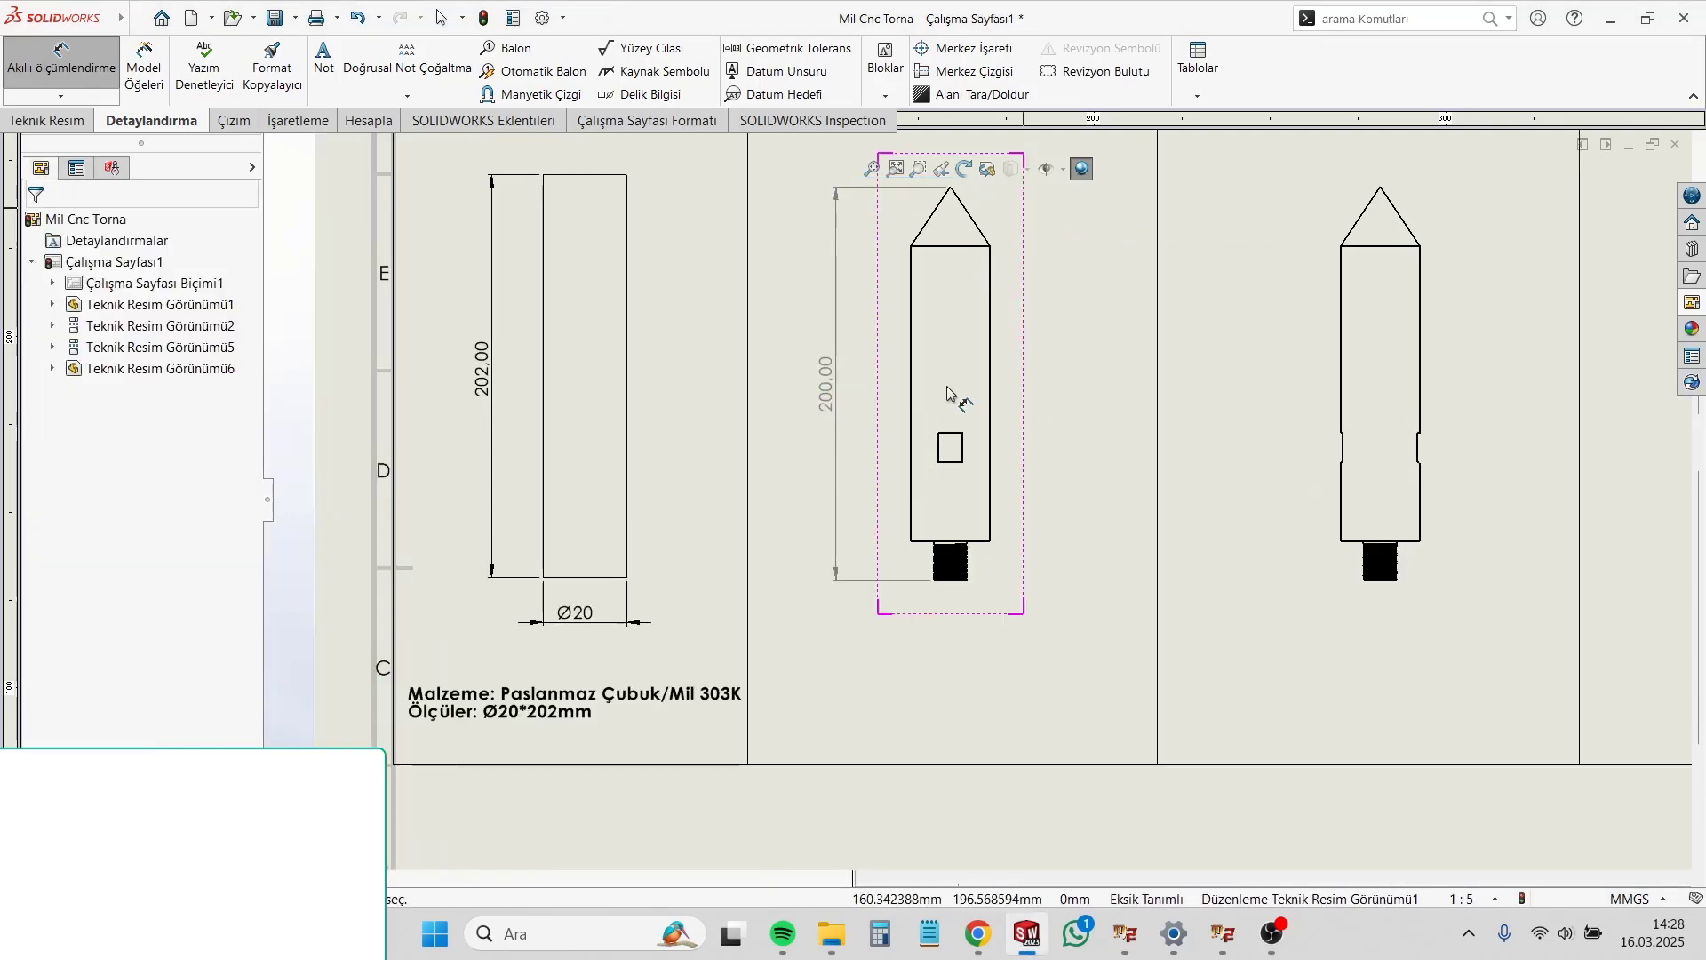
pyautogui.scroll(-1, 957, 324)
pyautogui.scroll(1, 955, 306)
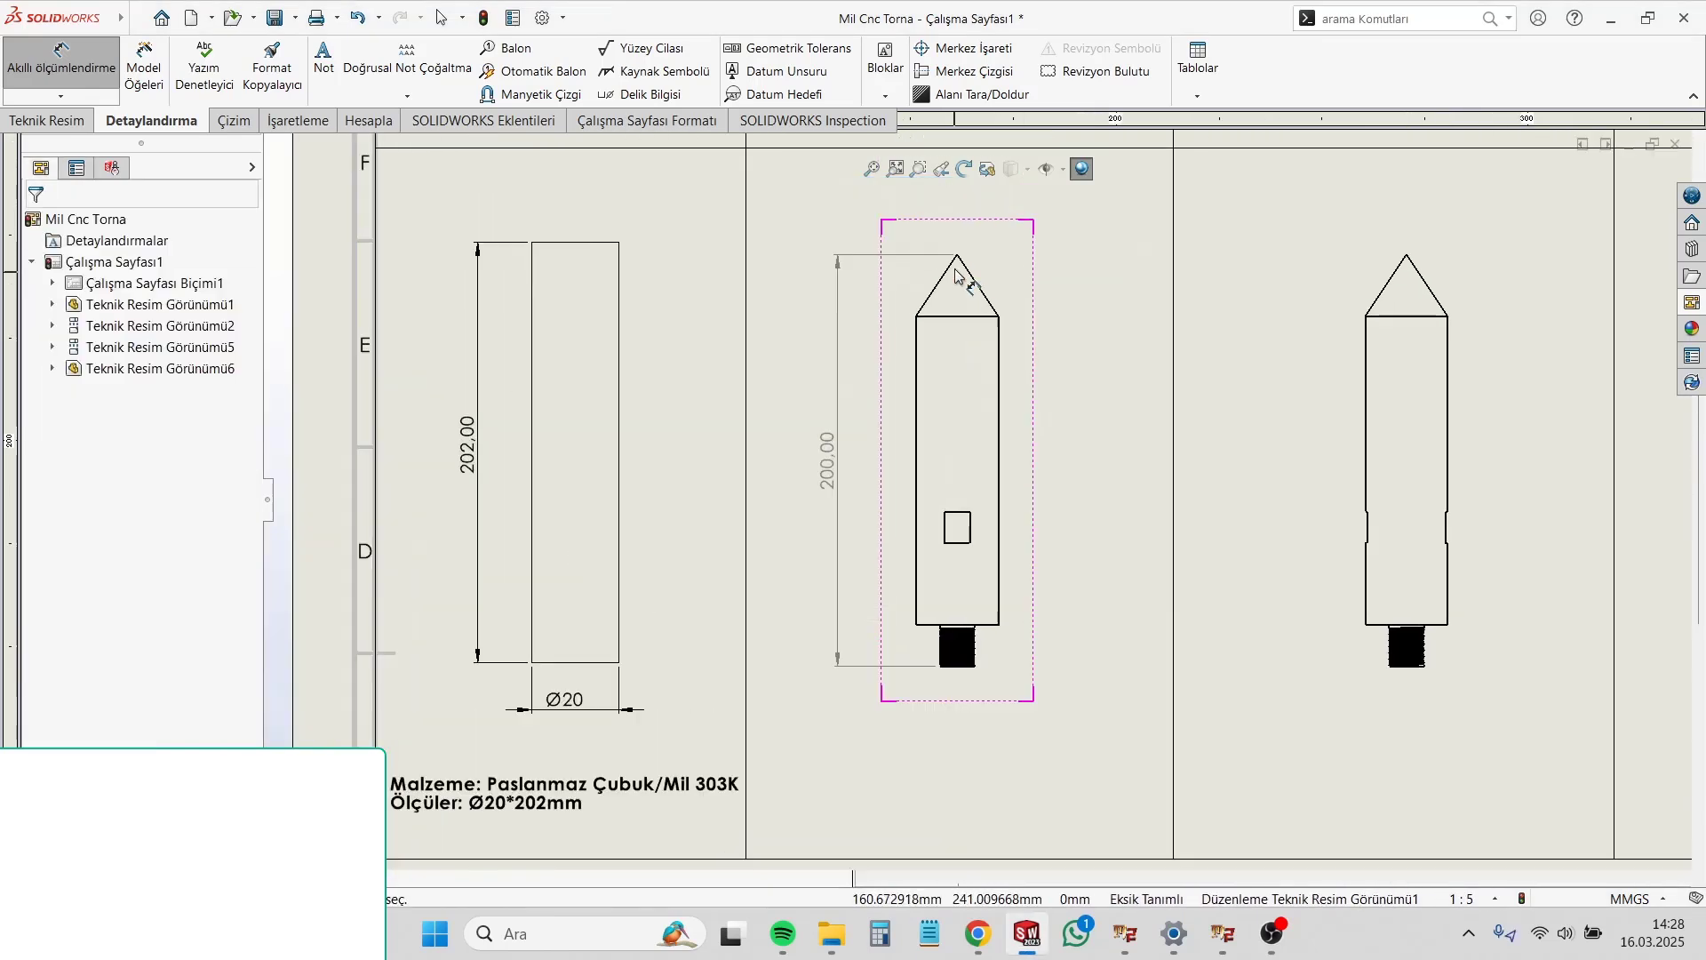
pyautogui.click(963, 319)
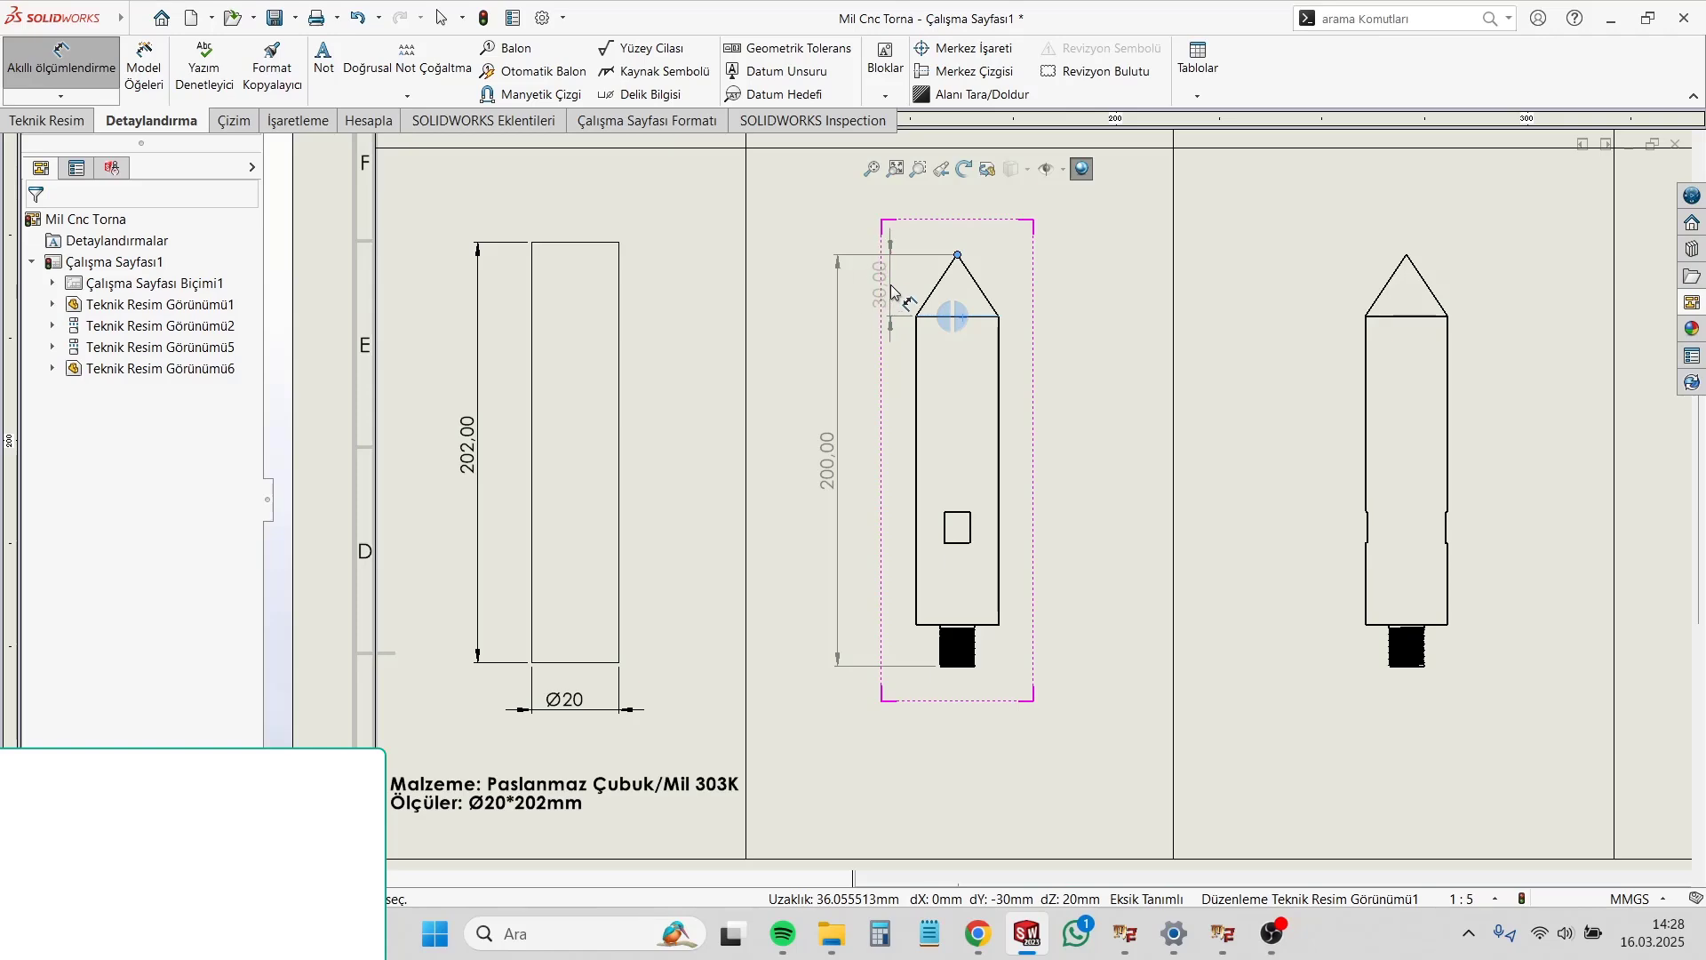
pyautogui.scroll(-2, 978, 356)
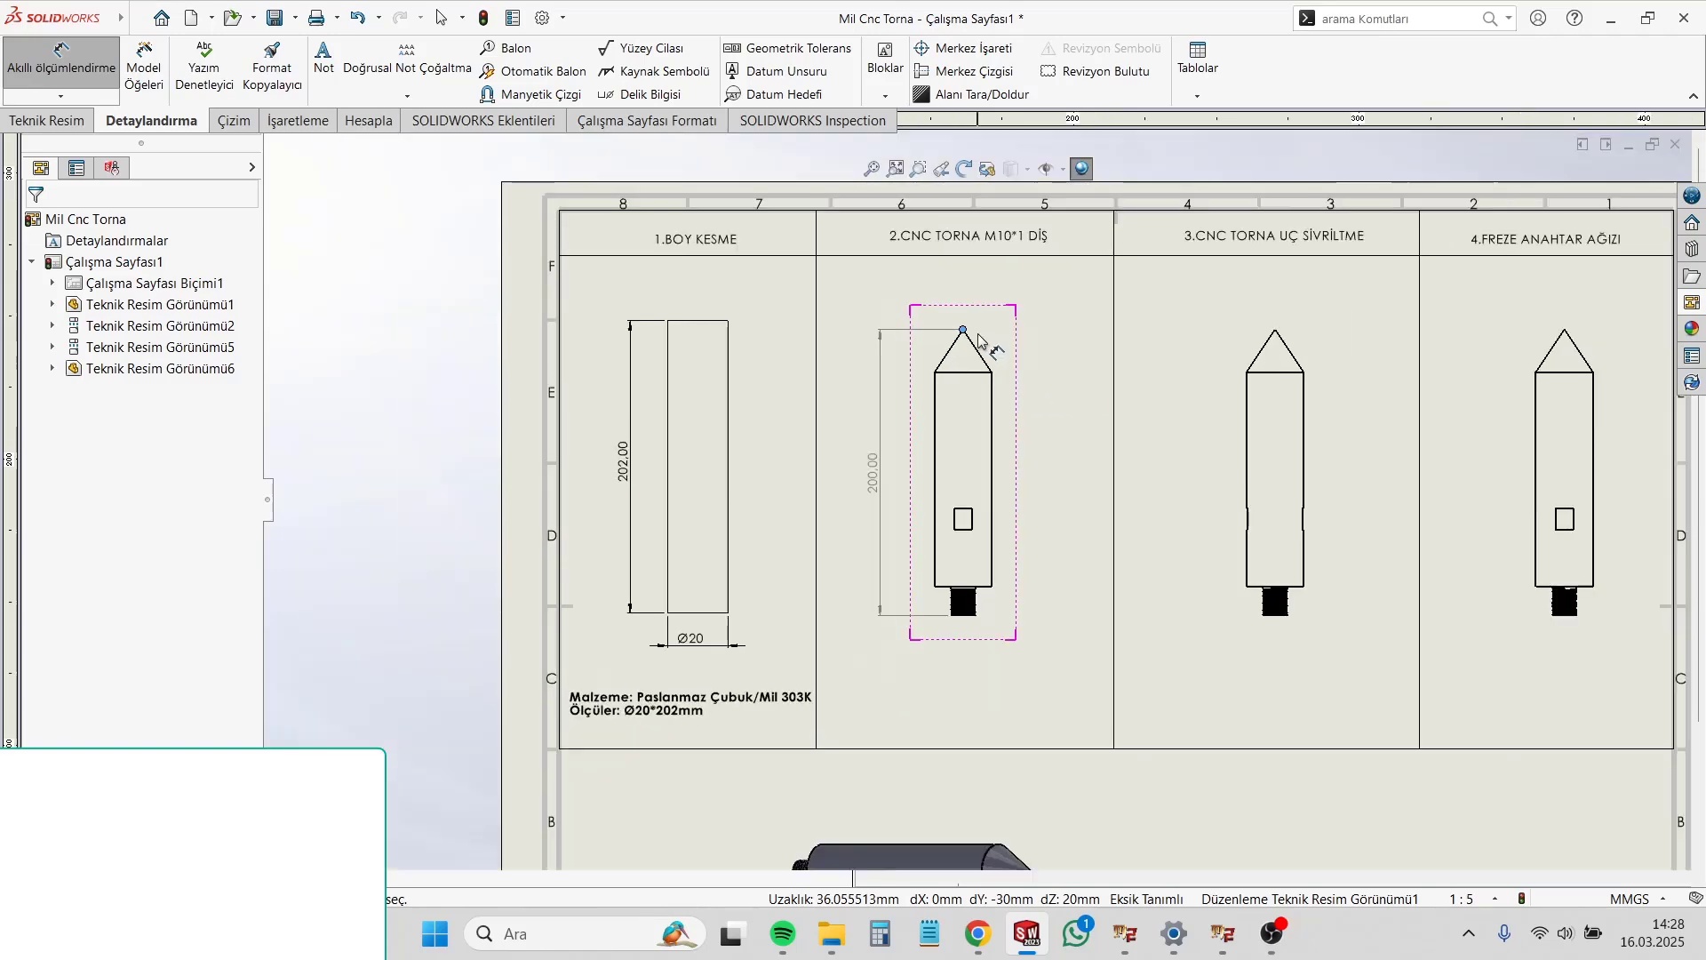
pyautogui.scroll(5, 996, 569)
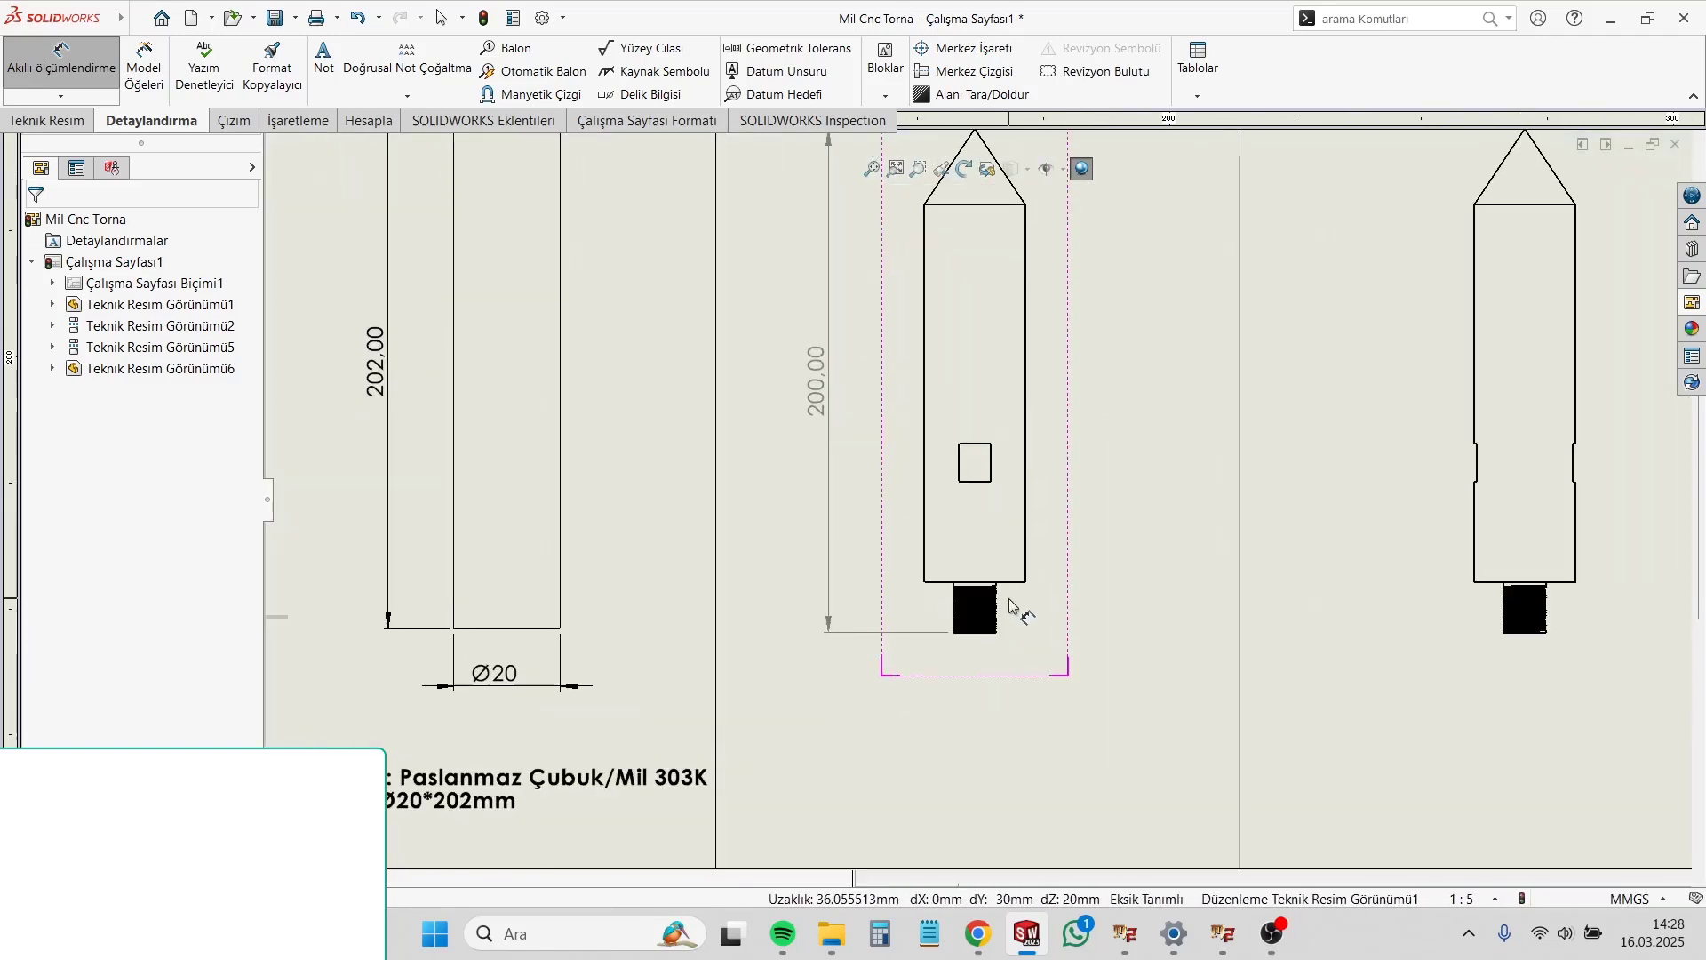
# Step: Dimension the length of the threaded end in the second-column shaft view, placing the dimension on its right side
pyautogui.click(1001, 540)
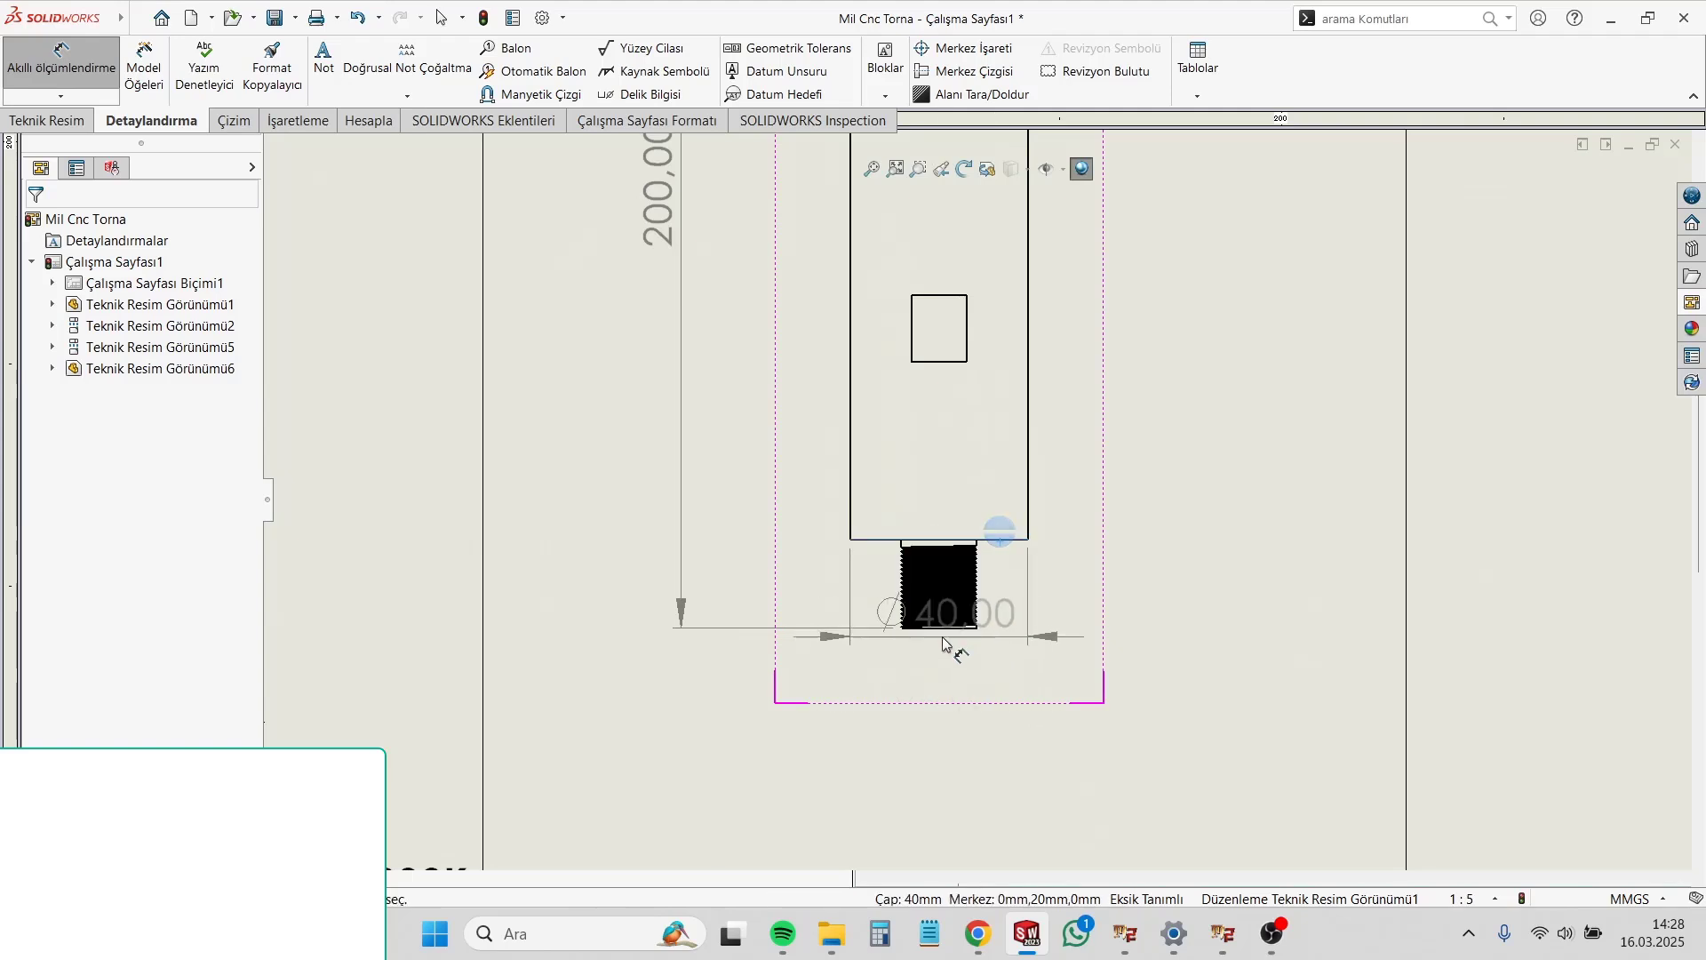
pyautogui.click(967, 627)
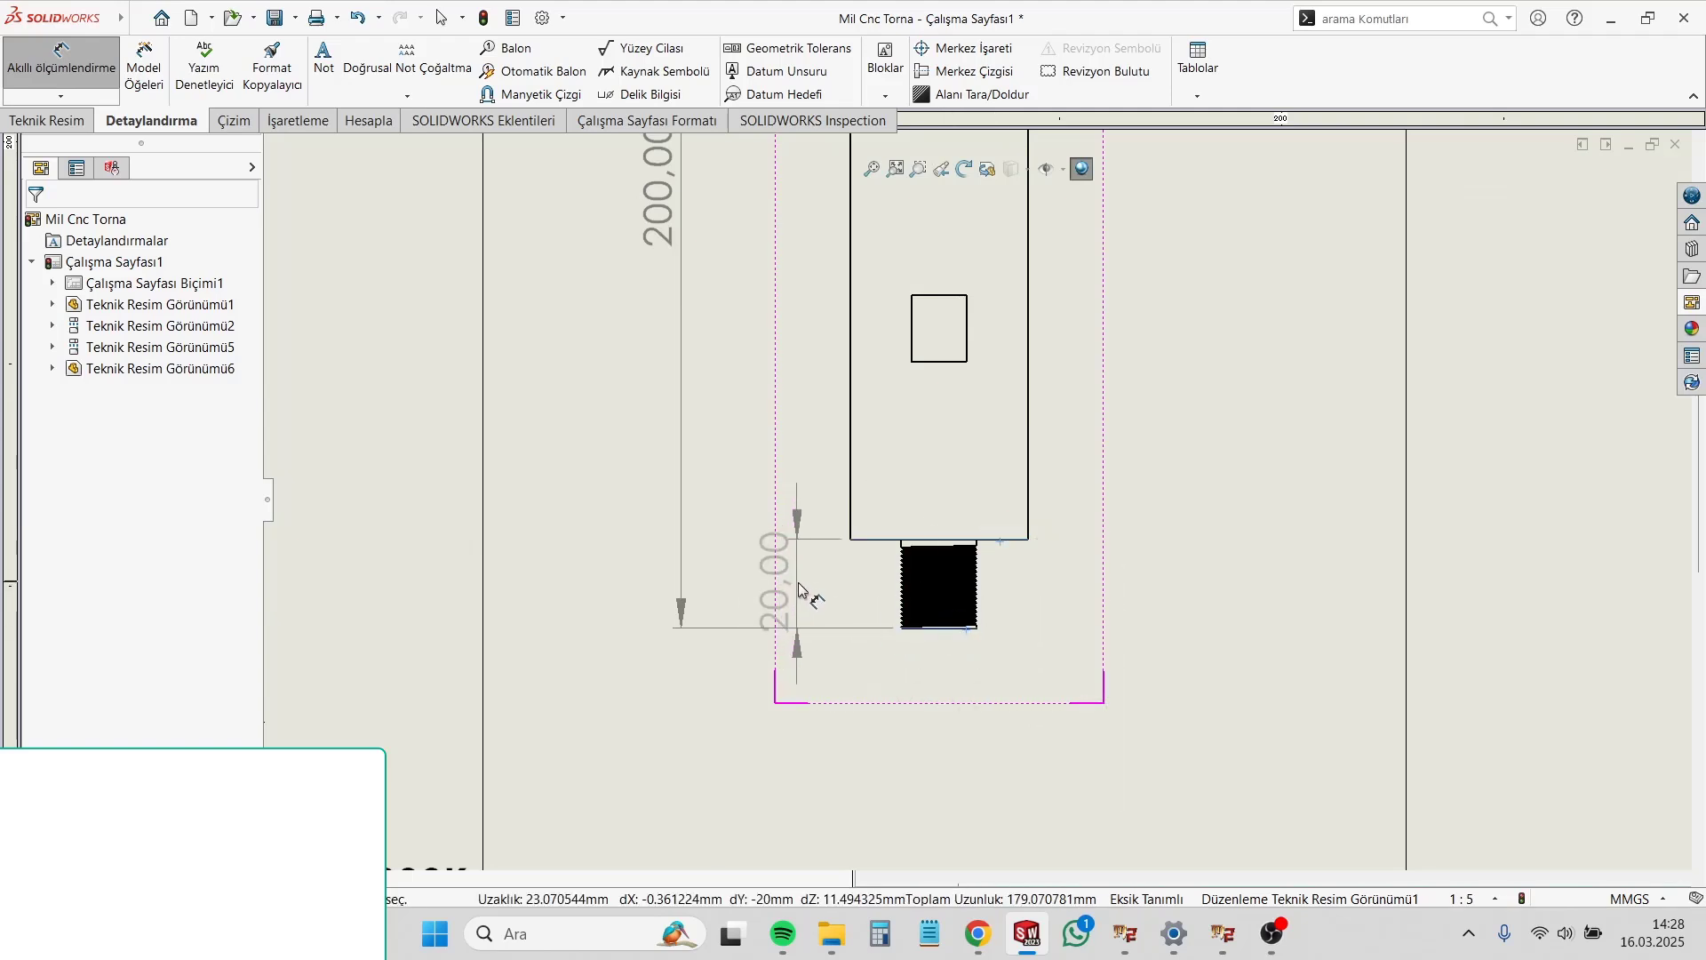
pyautogui.click(1087, 590)
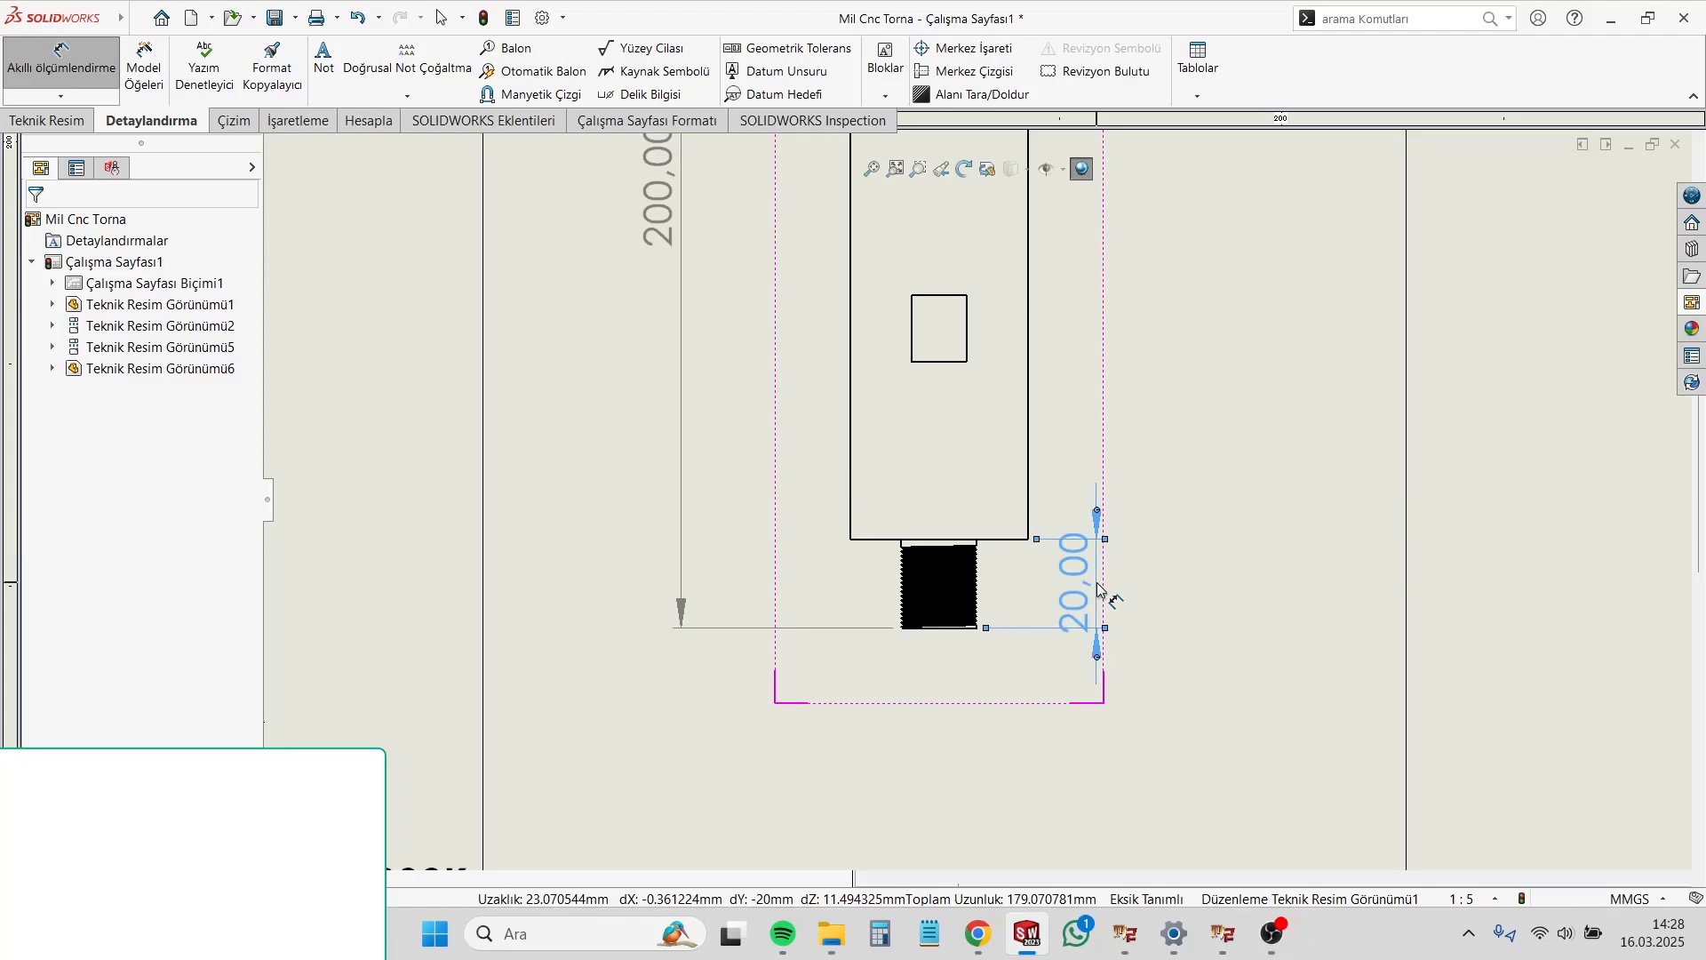
pyautogui.scroll(-3, 940, 678)
pyautogui.scroll(-2, 977, 537)
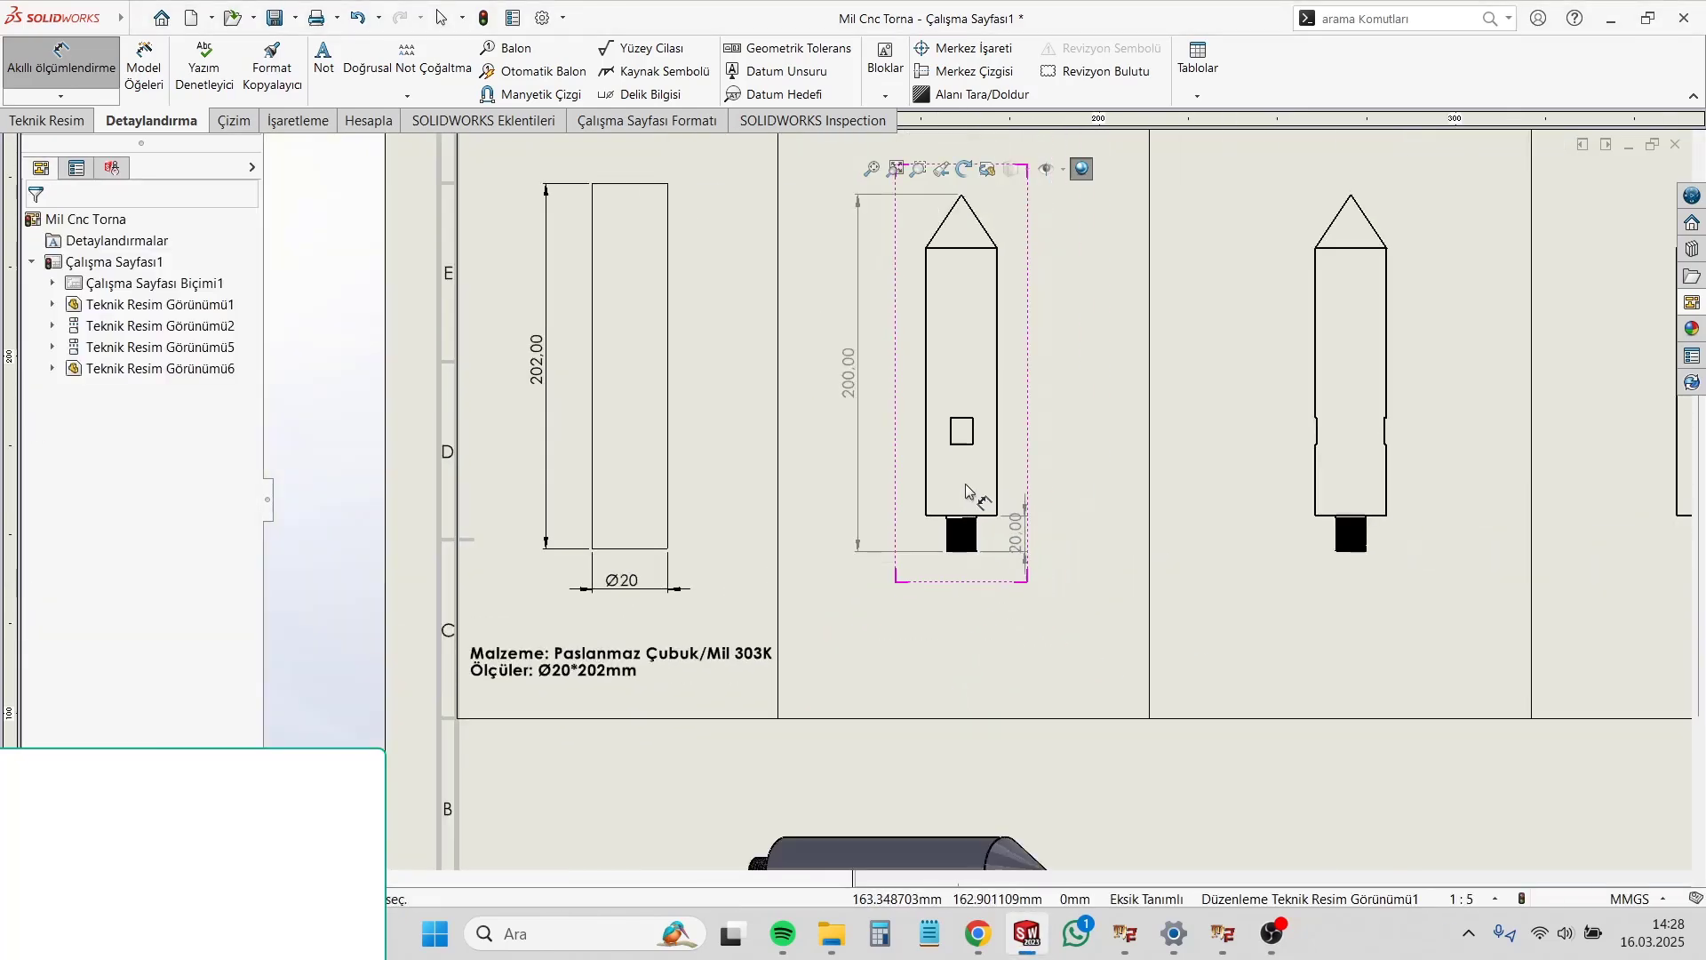
# Step: Dimension the shaft body's diameter at the cone base in the second-column view, placing it above the pointed tip
pyautogui.scroll(2, 991, 230)
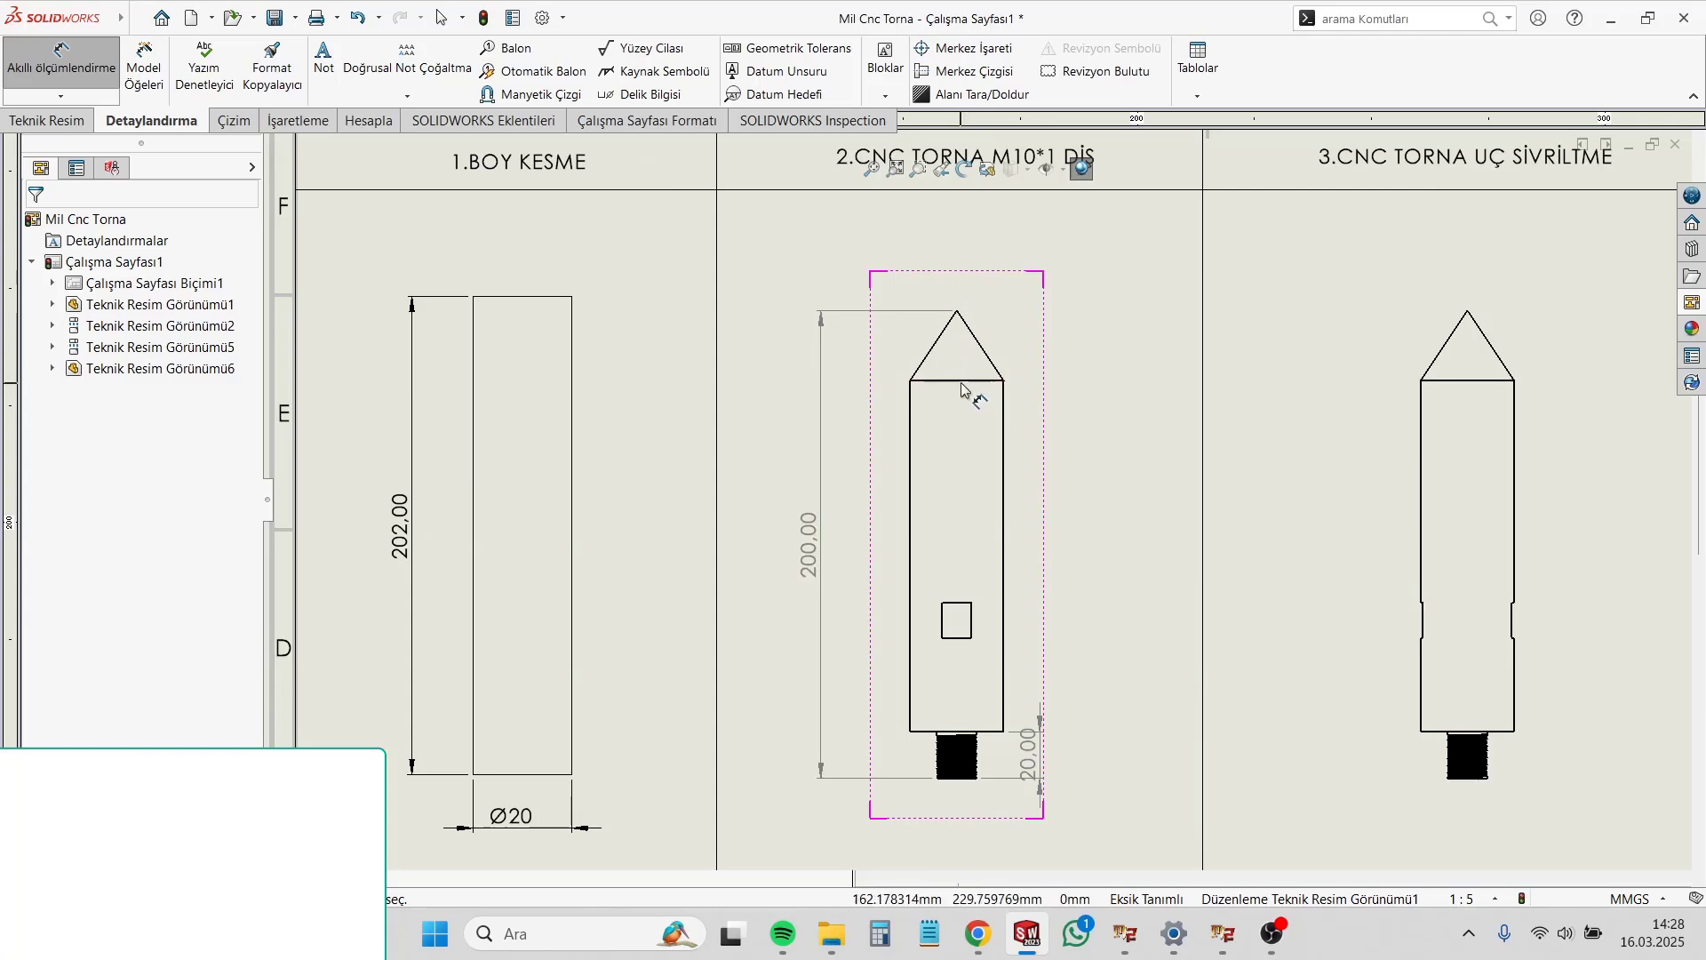
pyautogui.click(957, 384)
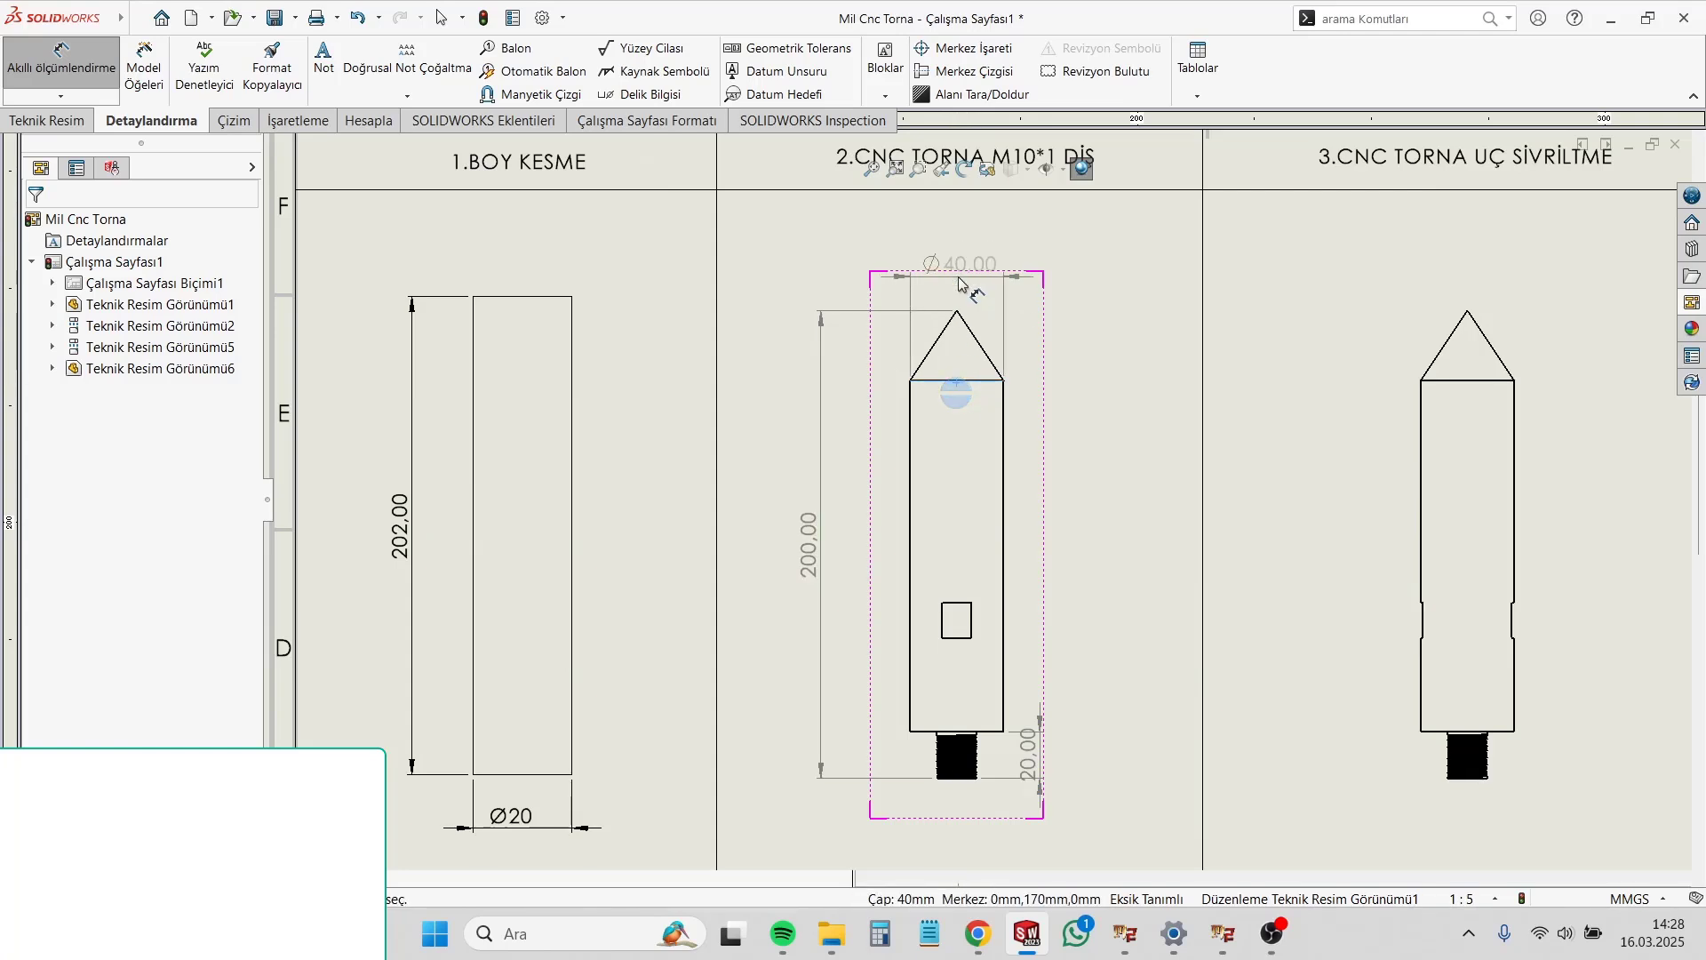
pyautogui.click(954, 284)
pyautogui.press('Escape')
pyautogui.scroll(-2, 1075, 500)
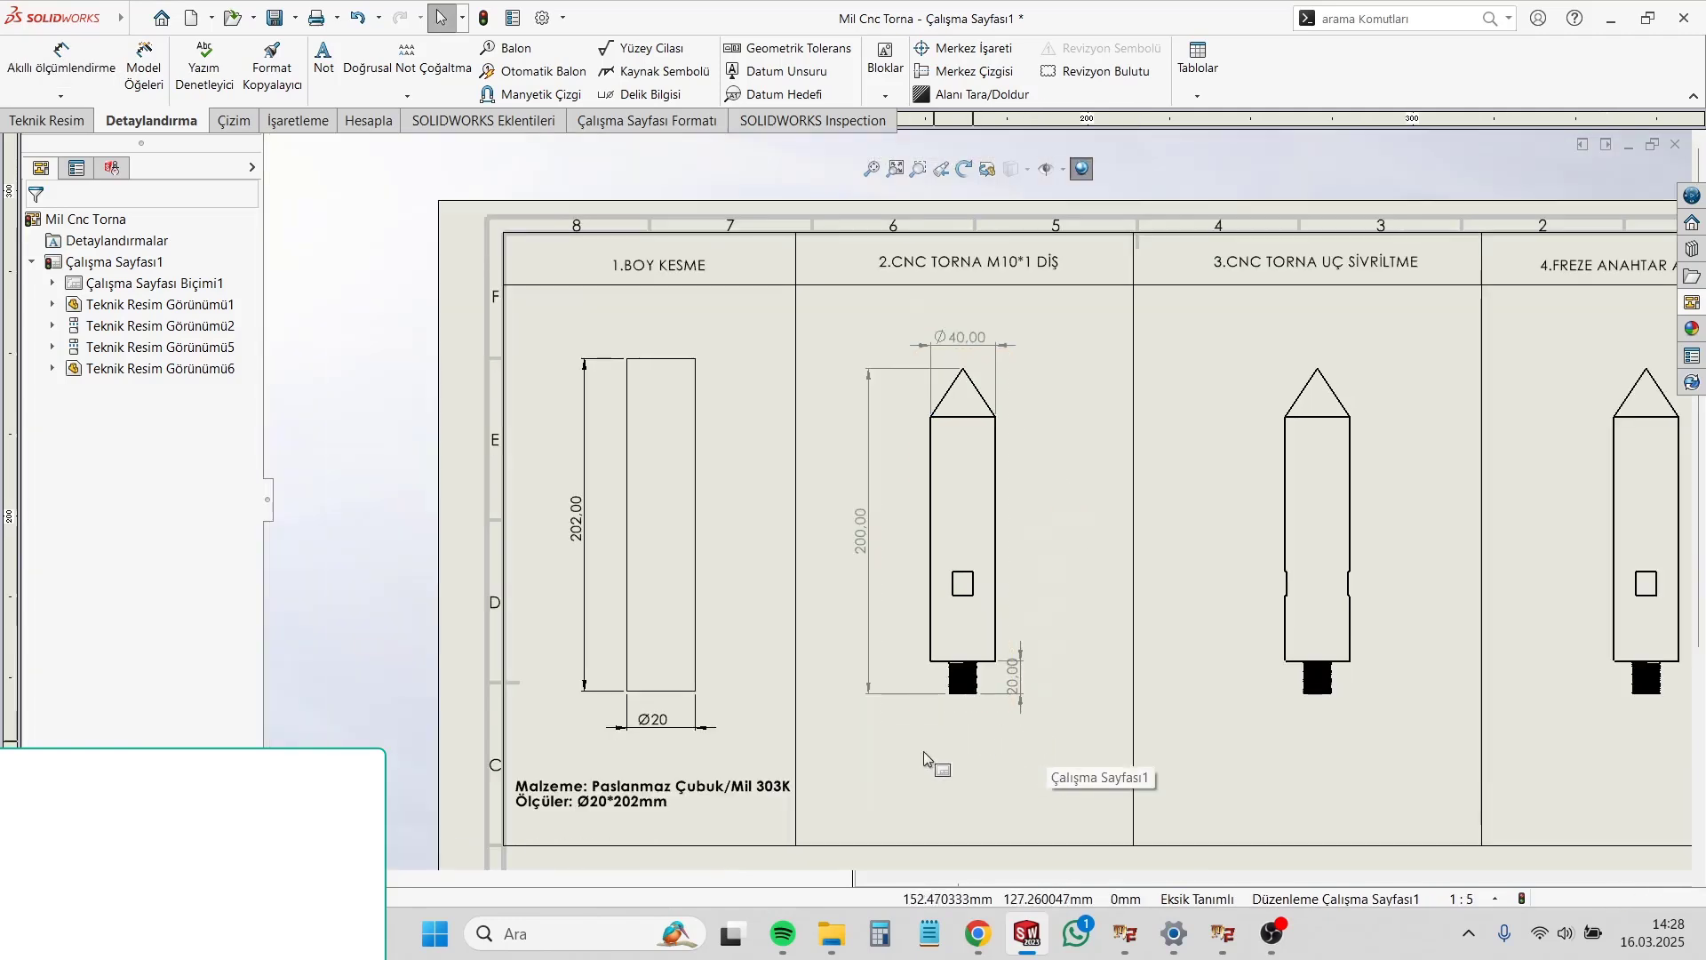
# Step: Override the value of the stock rectangle's width dimension with Ø40
pyautogui.click(669, 732)
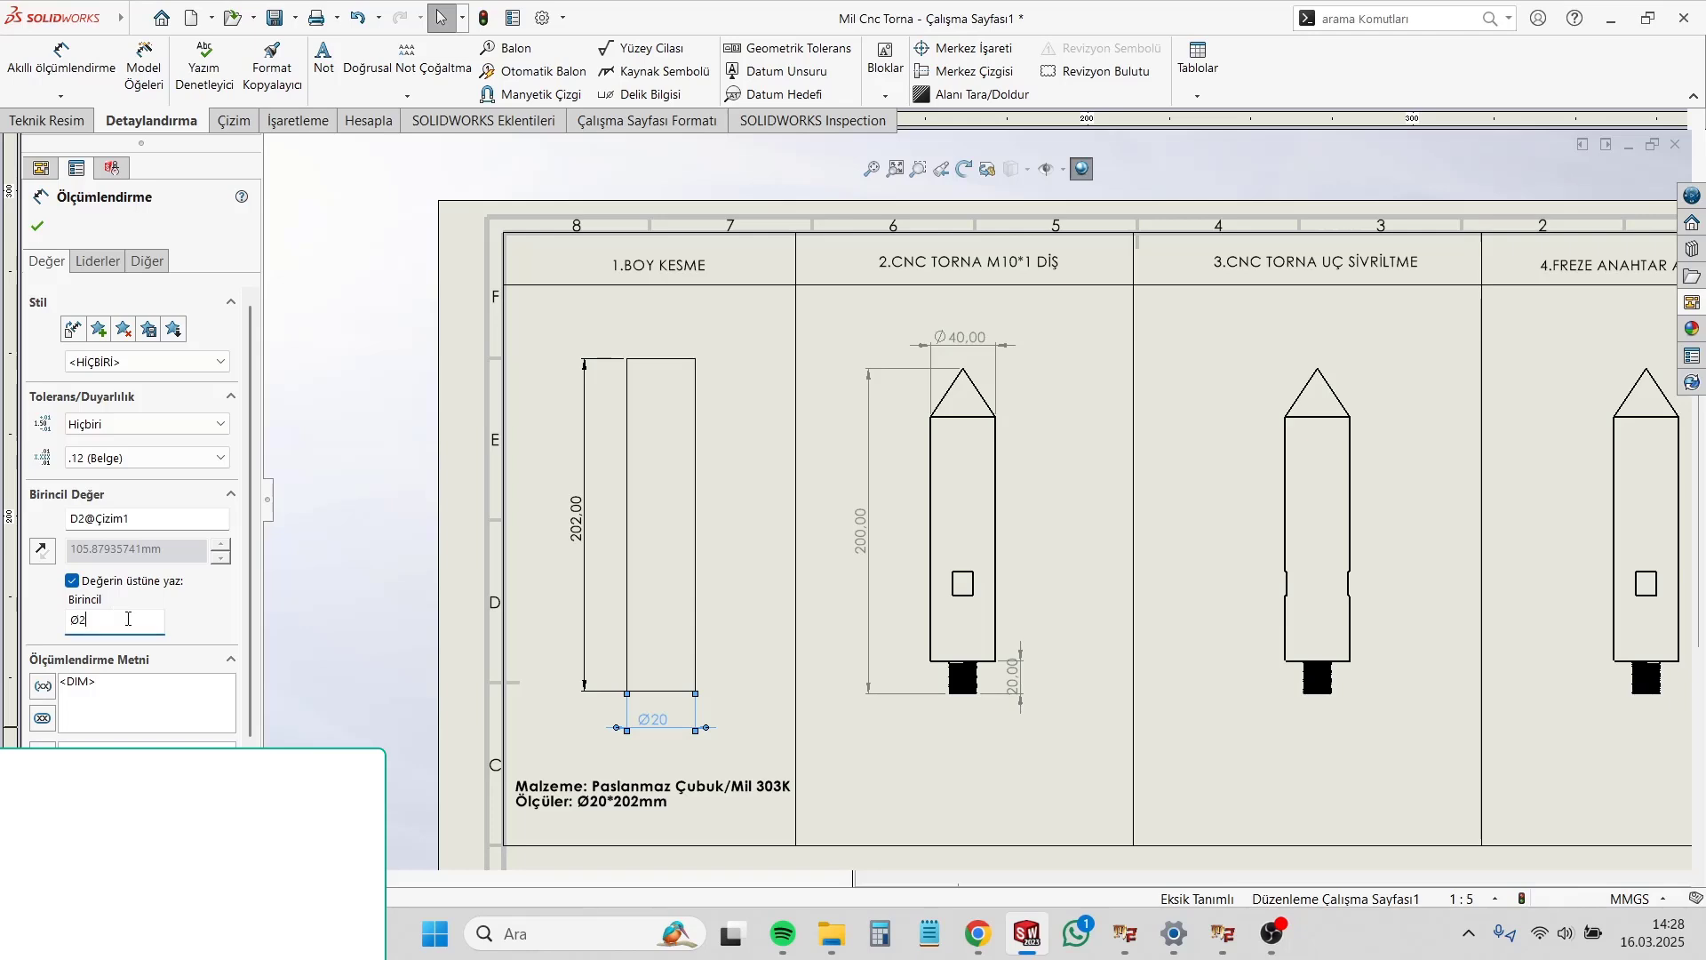
pyautogui.click(787, 763)
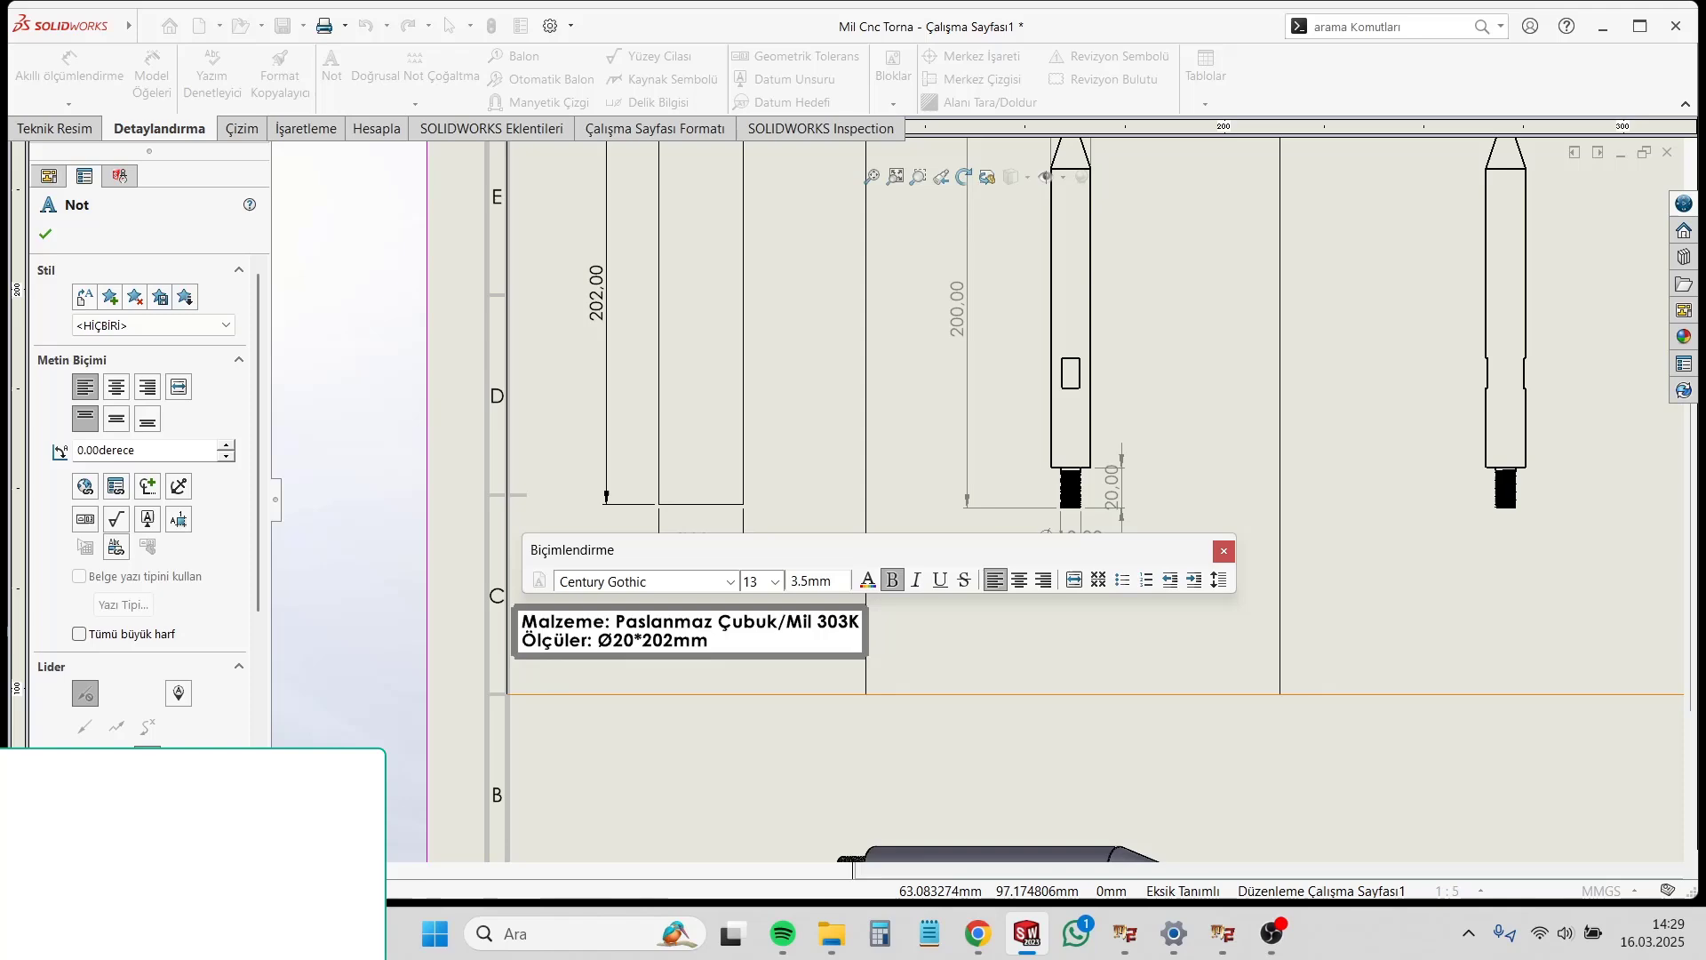
pyautogui.click(958, 652)
# Step: Move the thread's length dimension slightly outward and its diameter dimension to the lower left of the threaded end
pyautogui.scroll(4, 975, 650)
pyautogui.scroll(-2, 1008, 578)
pyautogui.scroll(2, 976, 650)
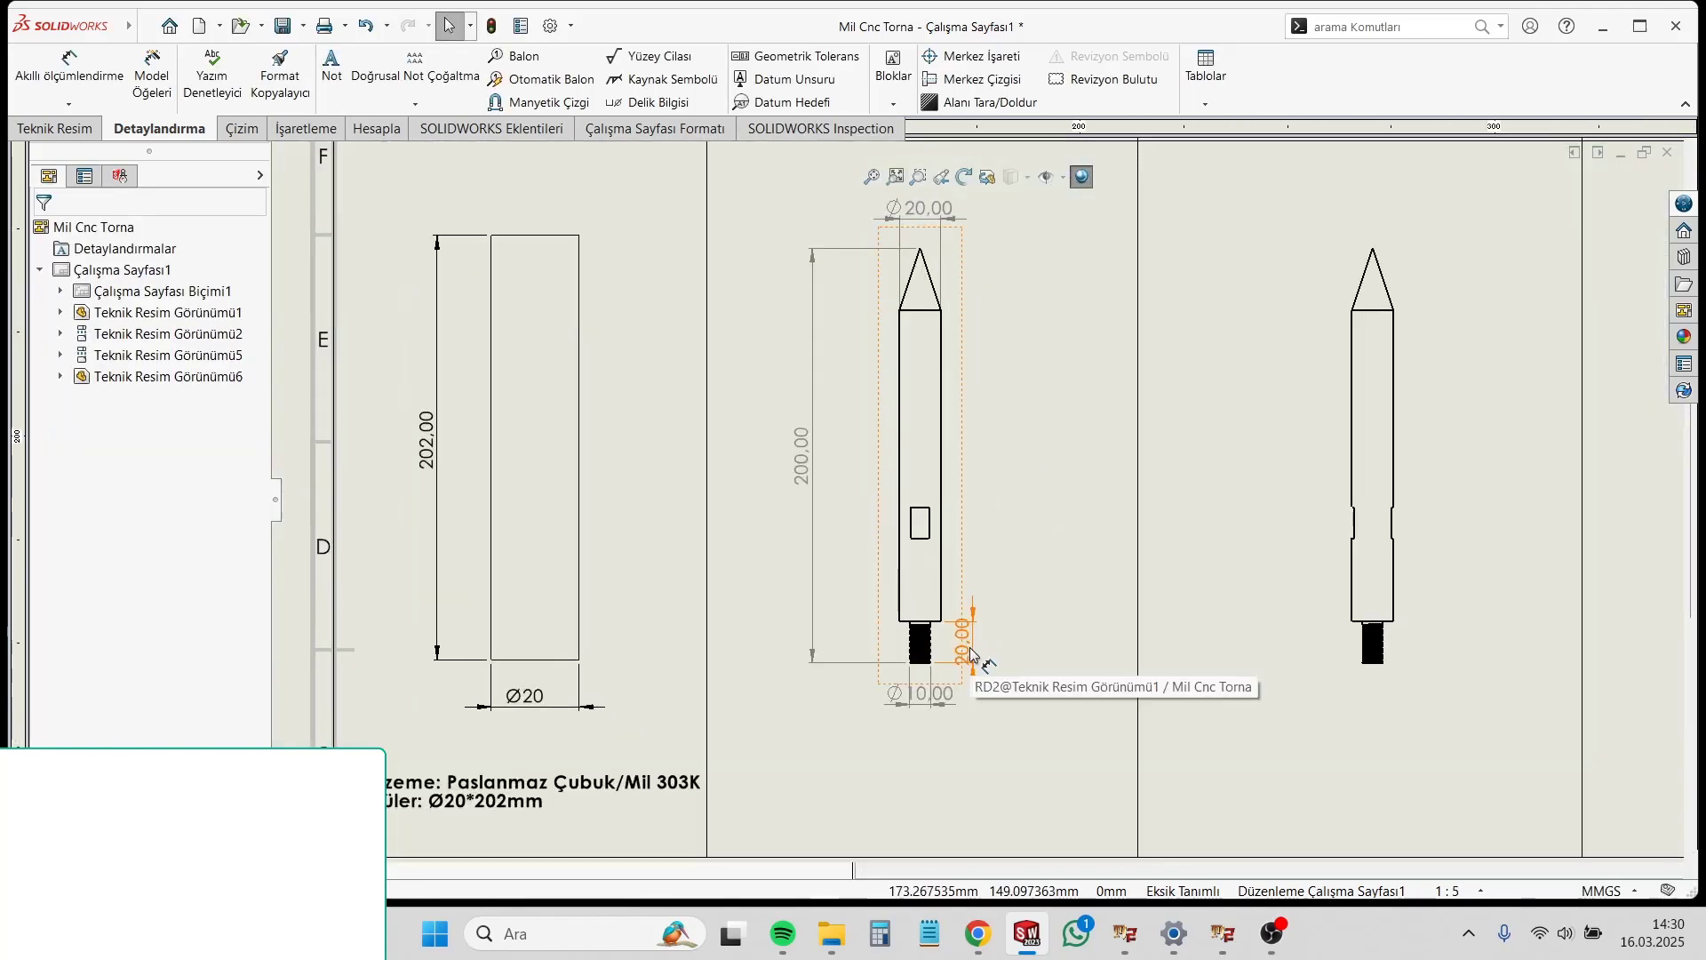
pyautogui.click(973, 645)
pyautogui.moveTo(928, 698); pyautogui.dragTo(868, 712)
pyautogui.click(987, 751)
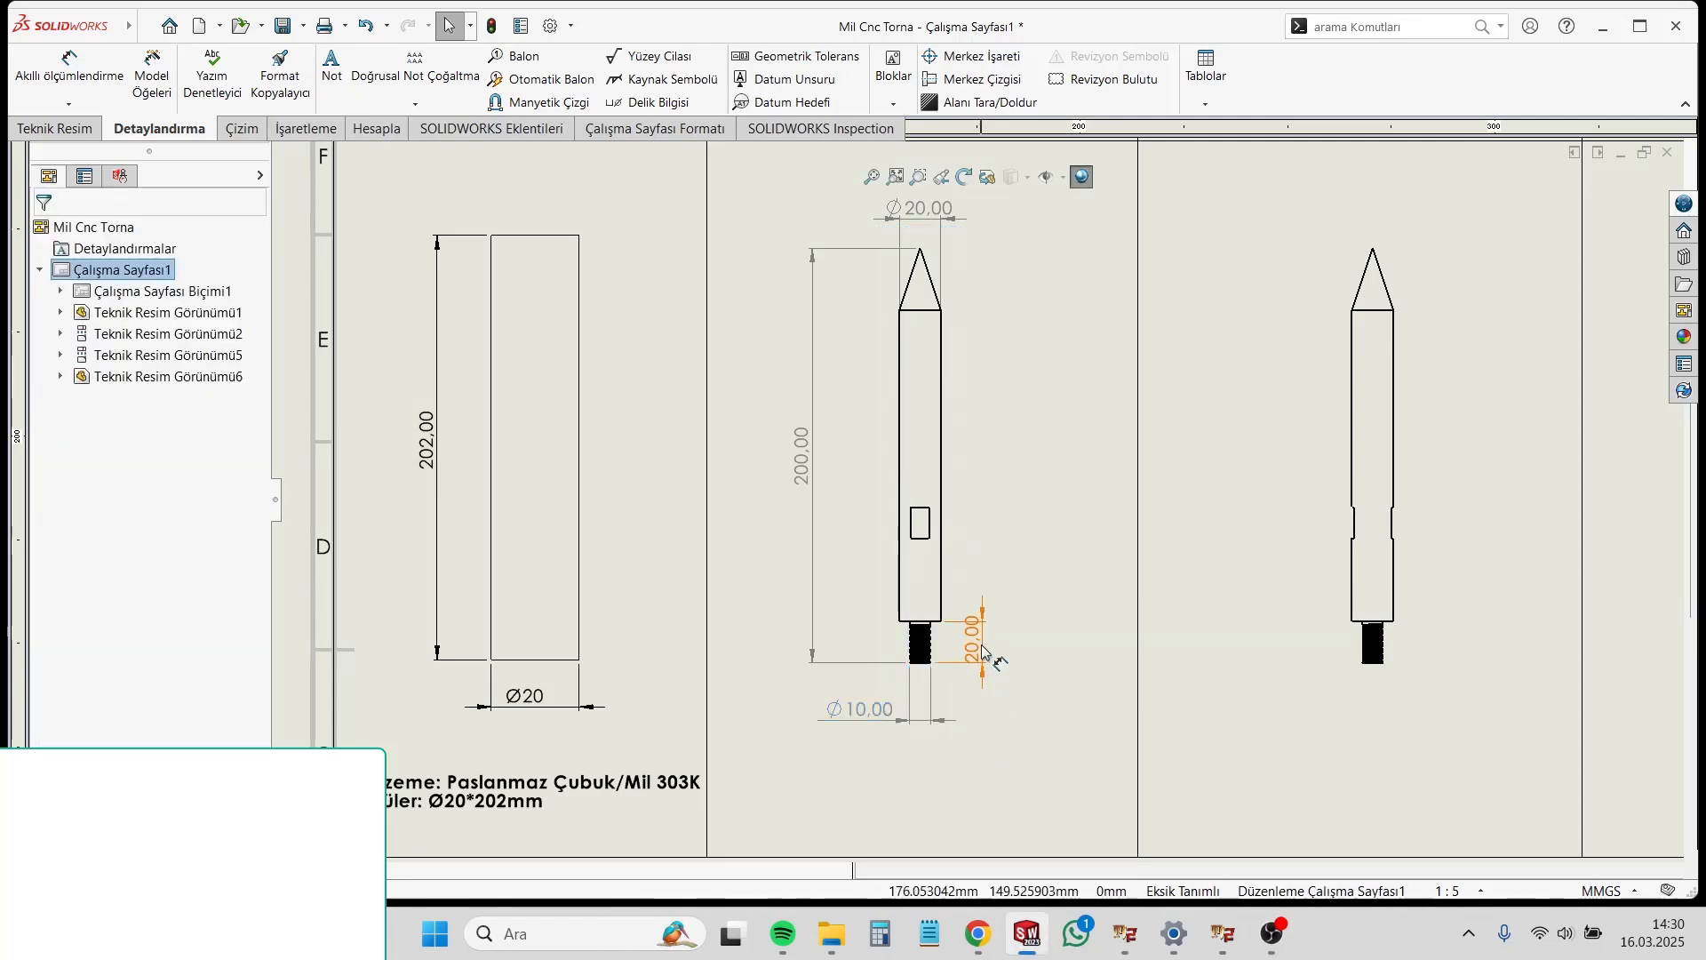
pyautogui.click(1020, 750)
# Step: Assign all four dimensions of the second-column shaft view to the FORMAT layer
pyautogui.scroll(-2, 942, 649)
pyautogui.scroll(2, 988, 514)
pyautogui.scroll(-3, 953, 535)
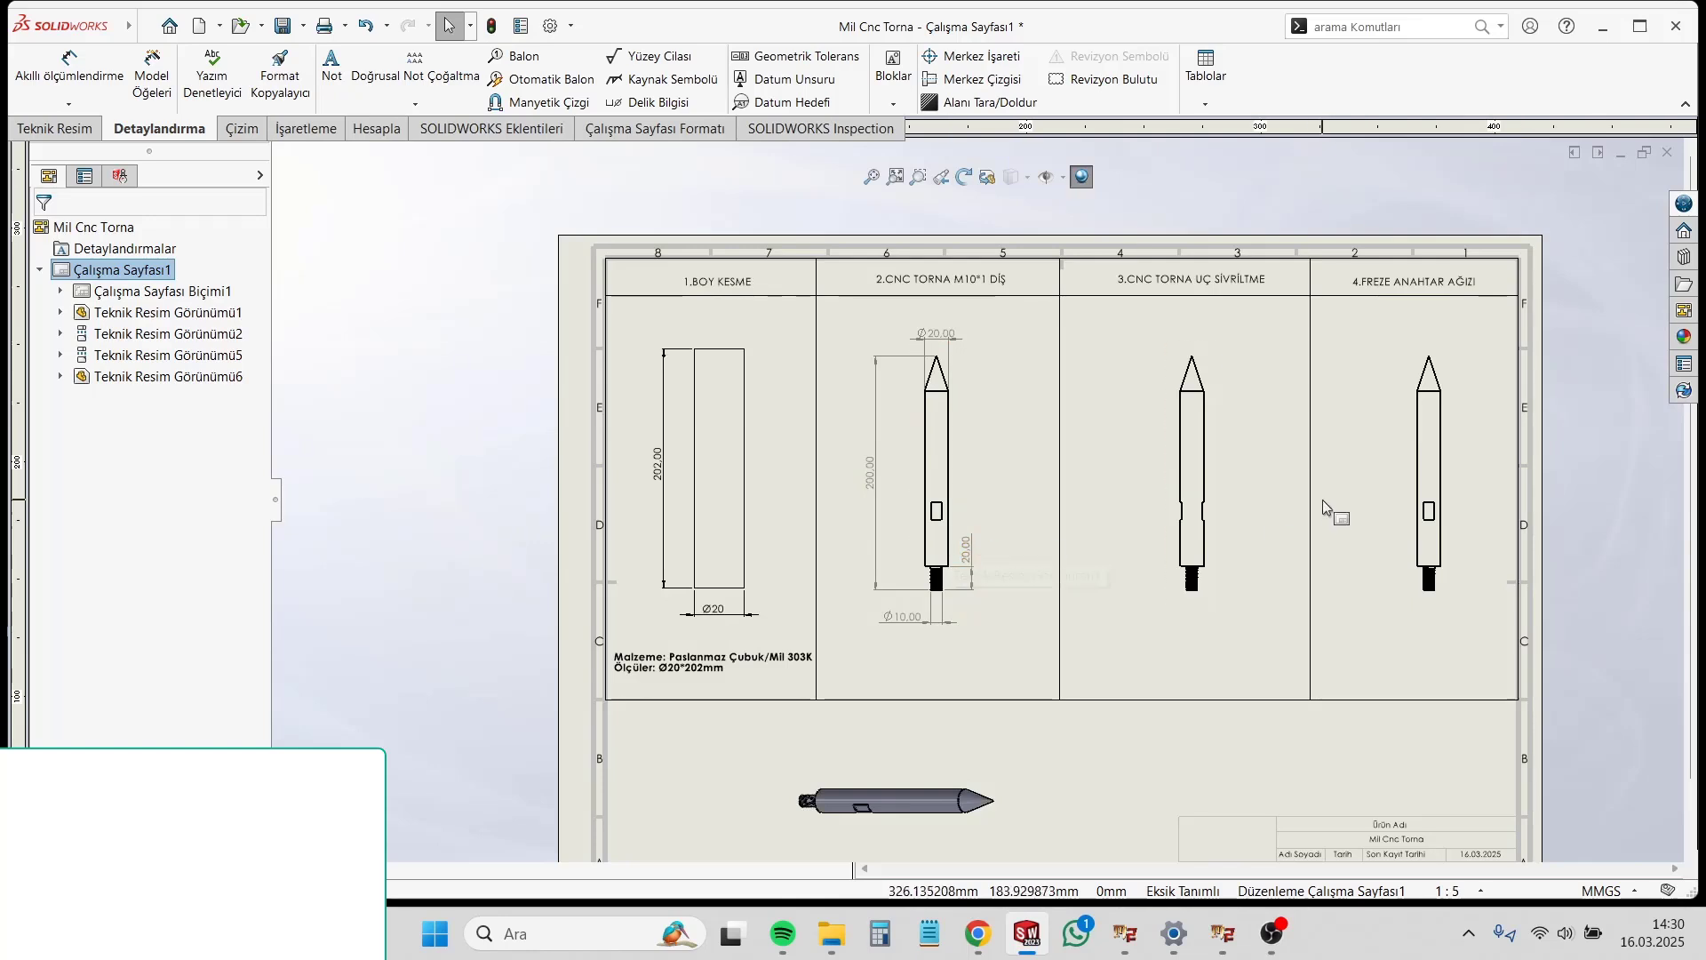
pyautogui.scroll(2, 925, 459)
pyautogui.moveTo(1057, 731); pyautogui.dragTo(807, 245)
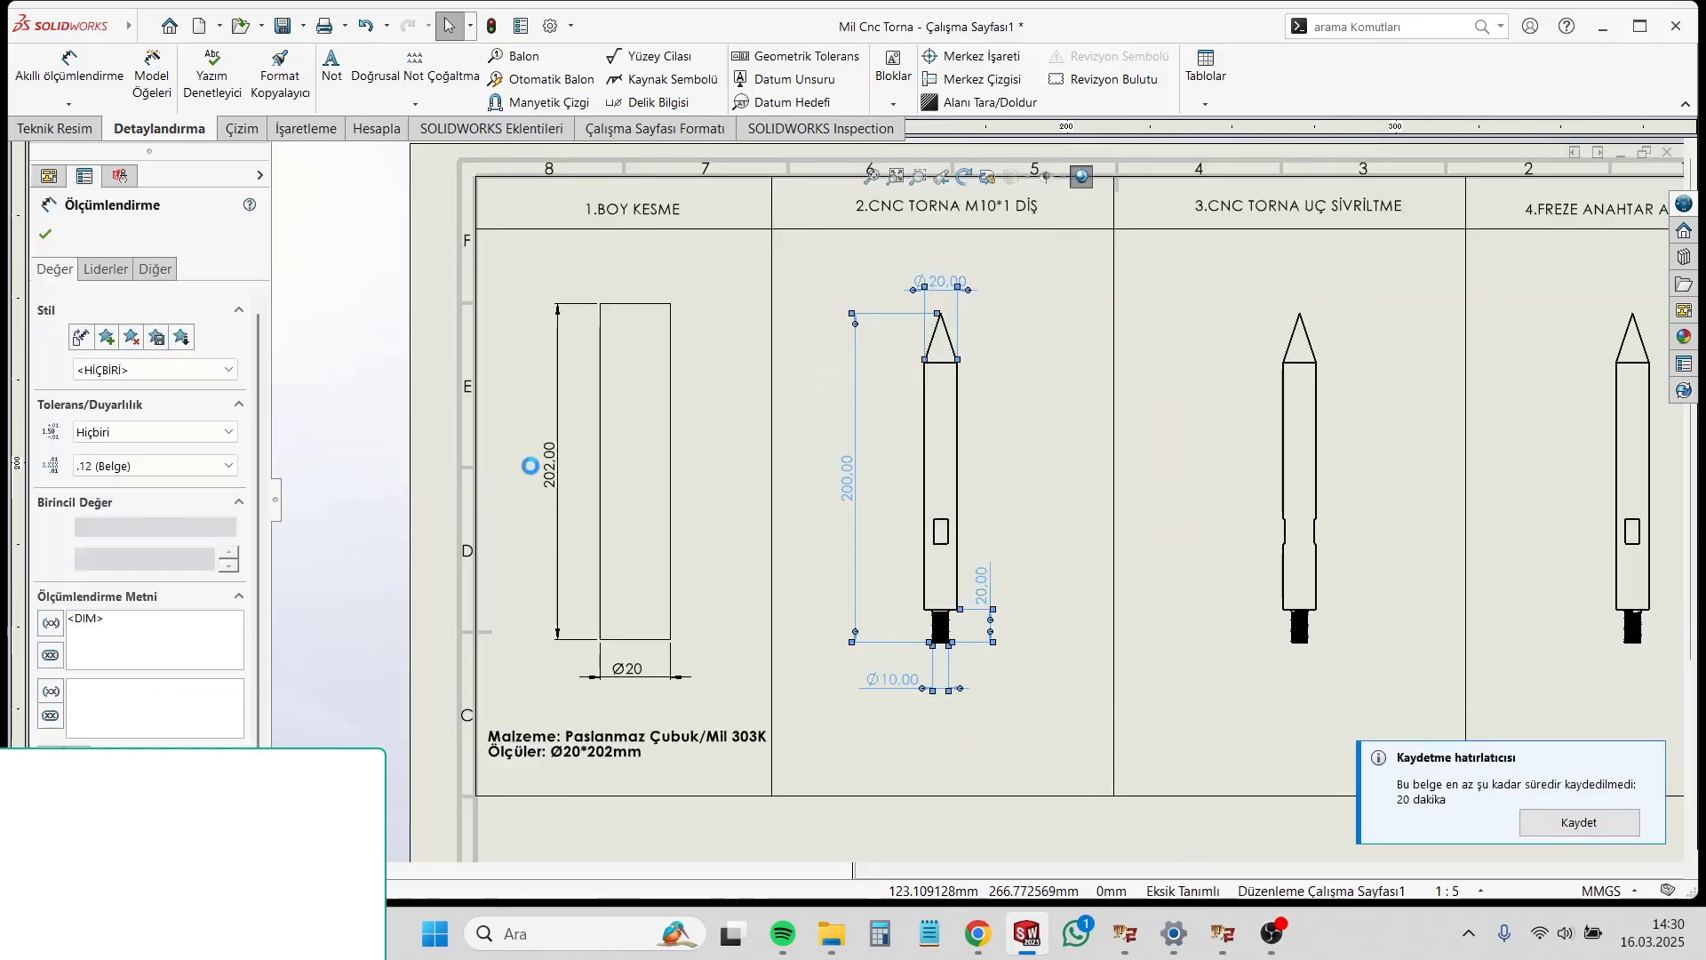
pyautogui.click(156, 270)
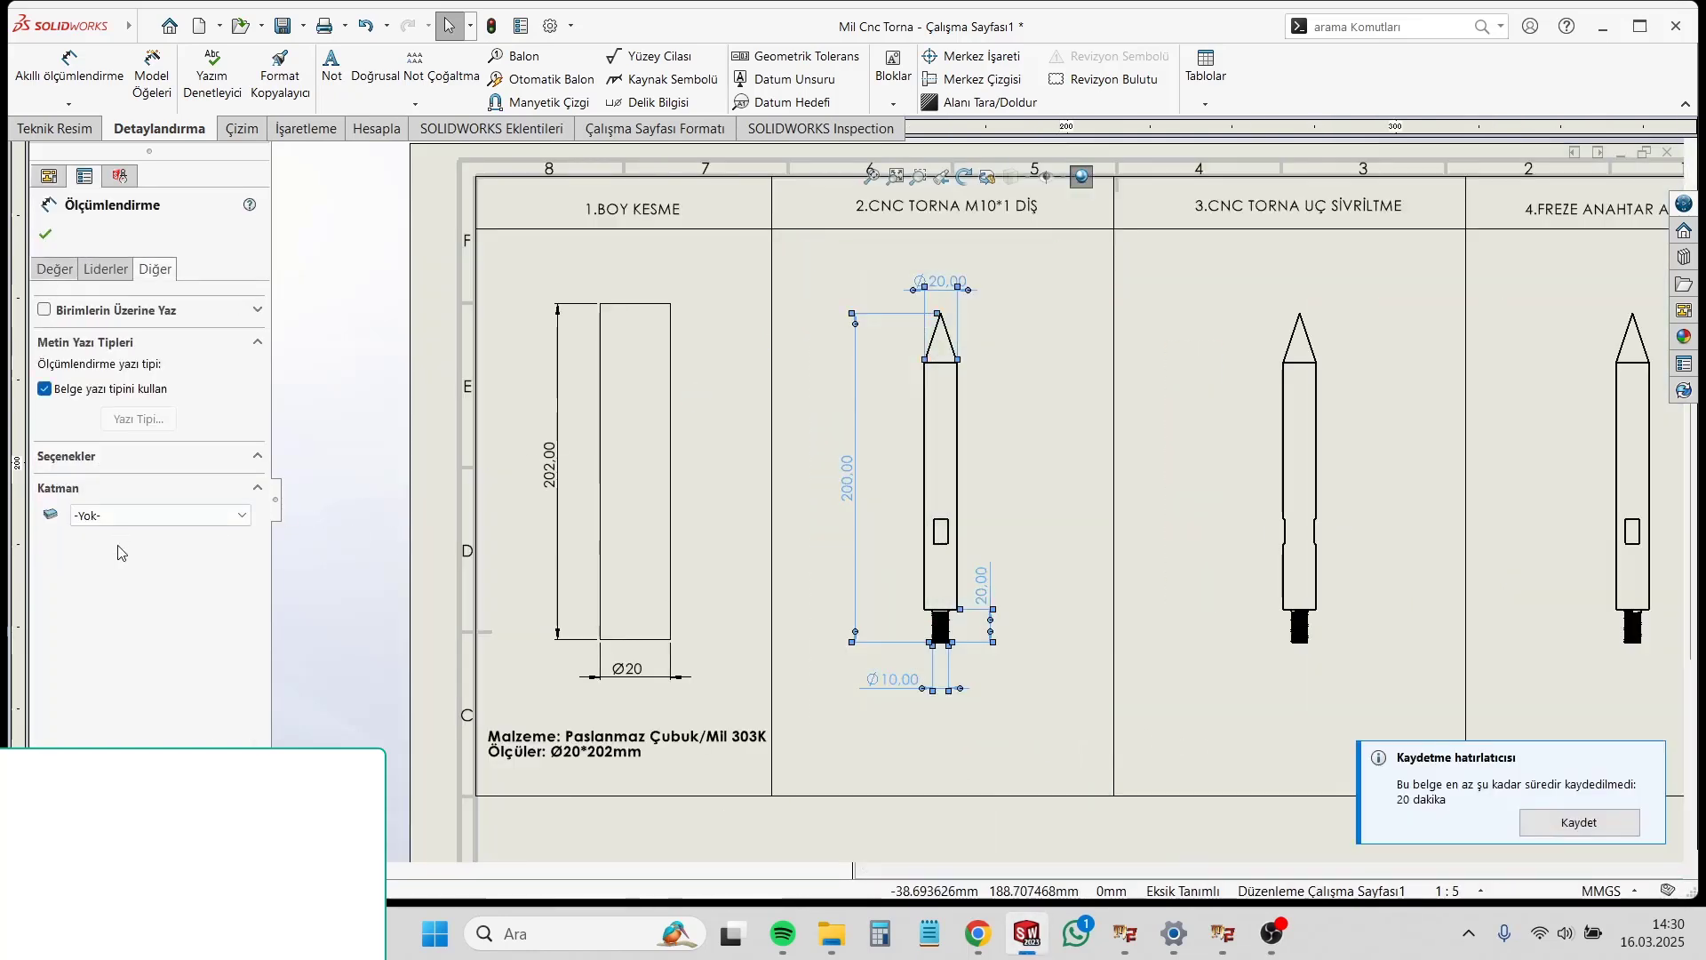
pyautogui.click(135, 515)
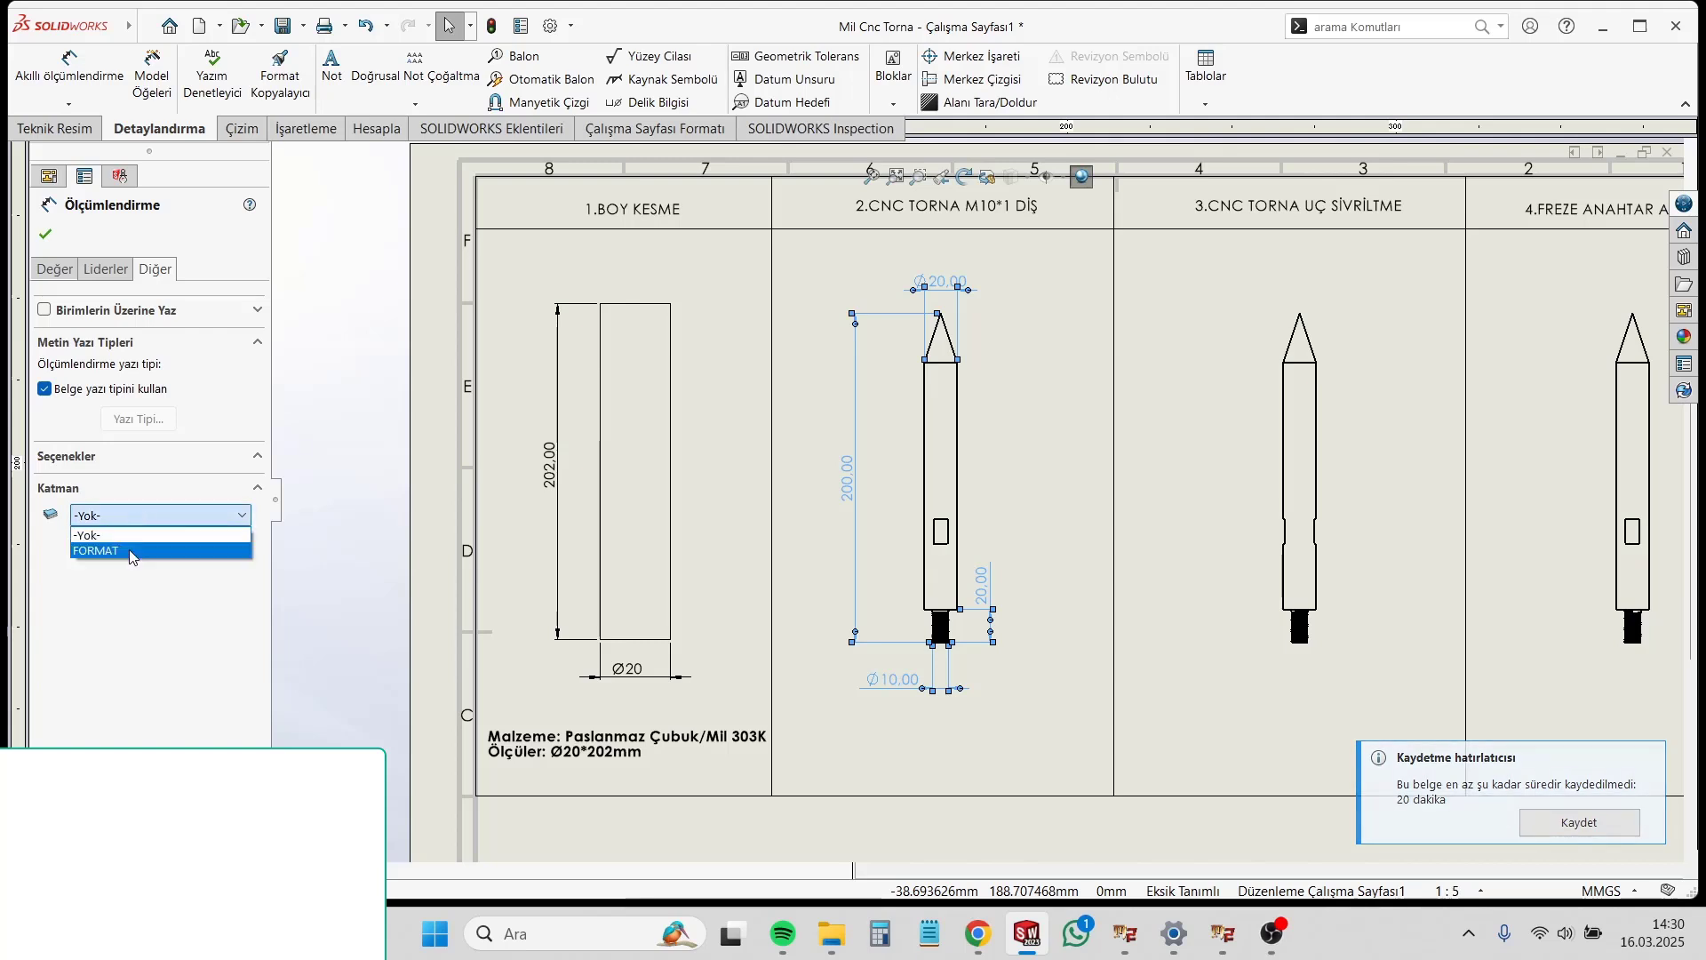
pyautogui.click(130, 551)
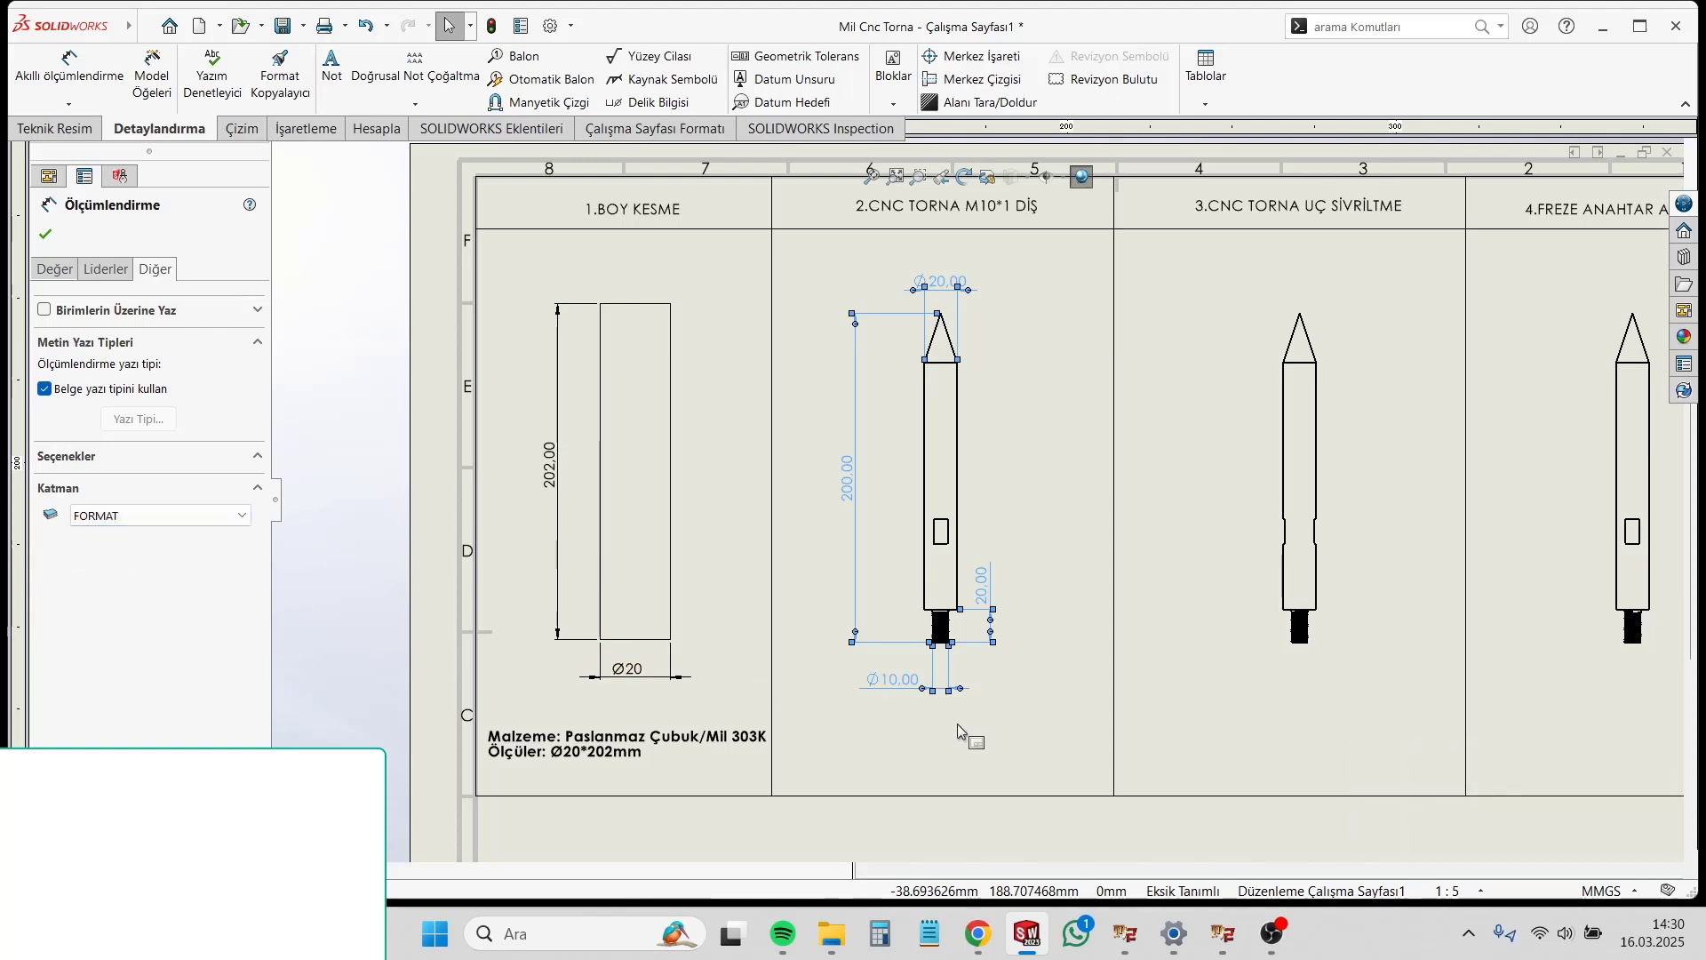
pyautogui.click(958, 723)
# Step: Move the overall length dimension slightly closer to the second-column shaft view
pyautogui.moveTo(852, 500); pyautogui.dragTo(868, 498)
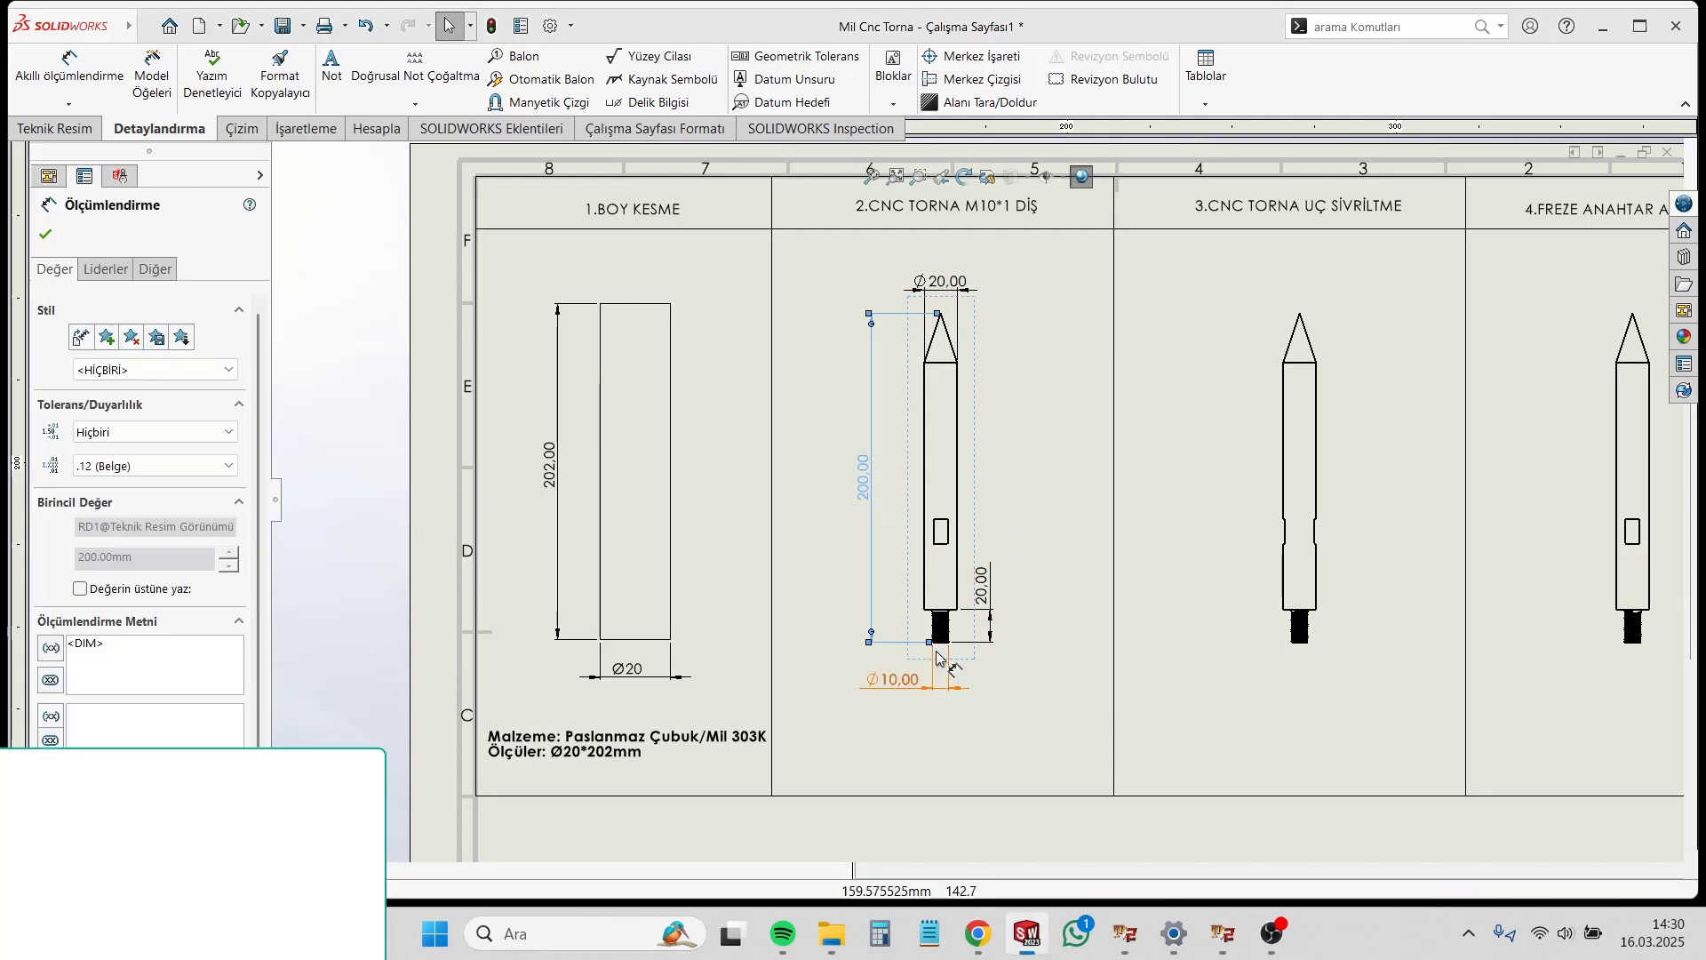
pyautogui.click(999, 656)
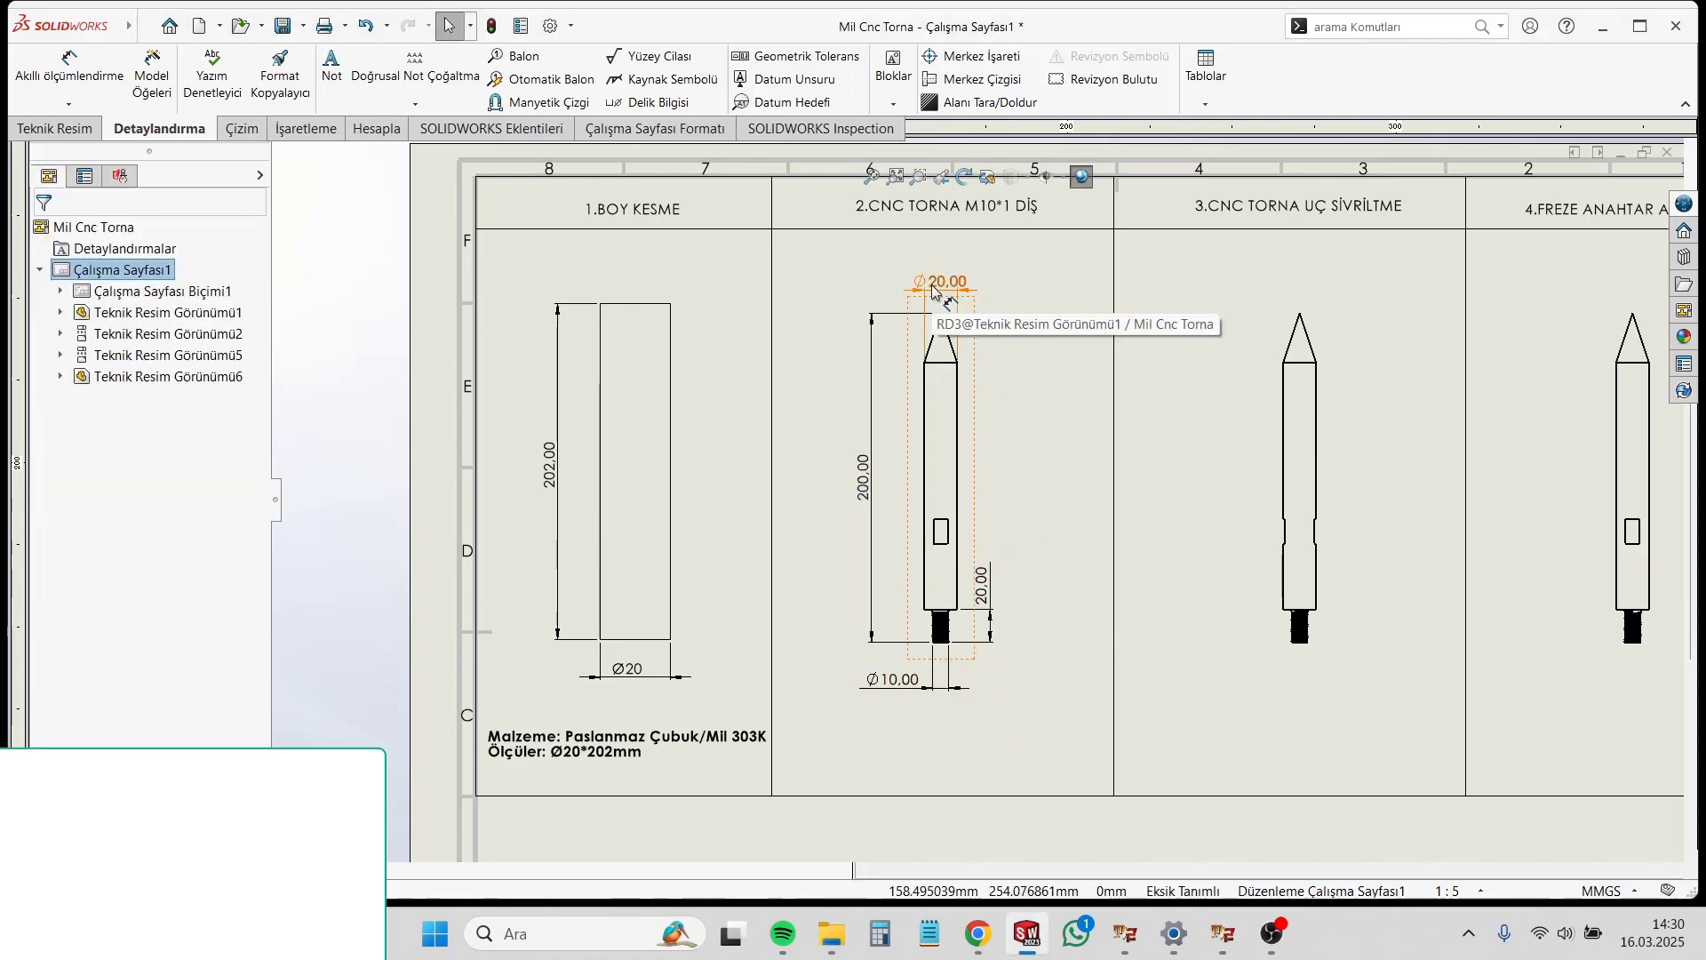
pyautogui.scroll(2, 1046, 498)
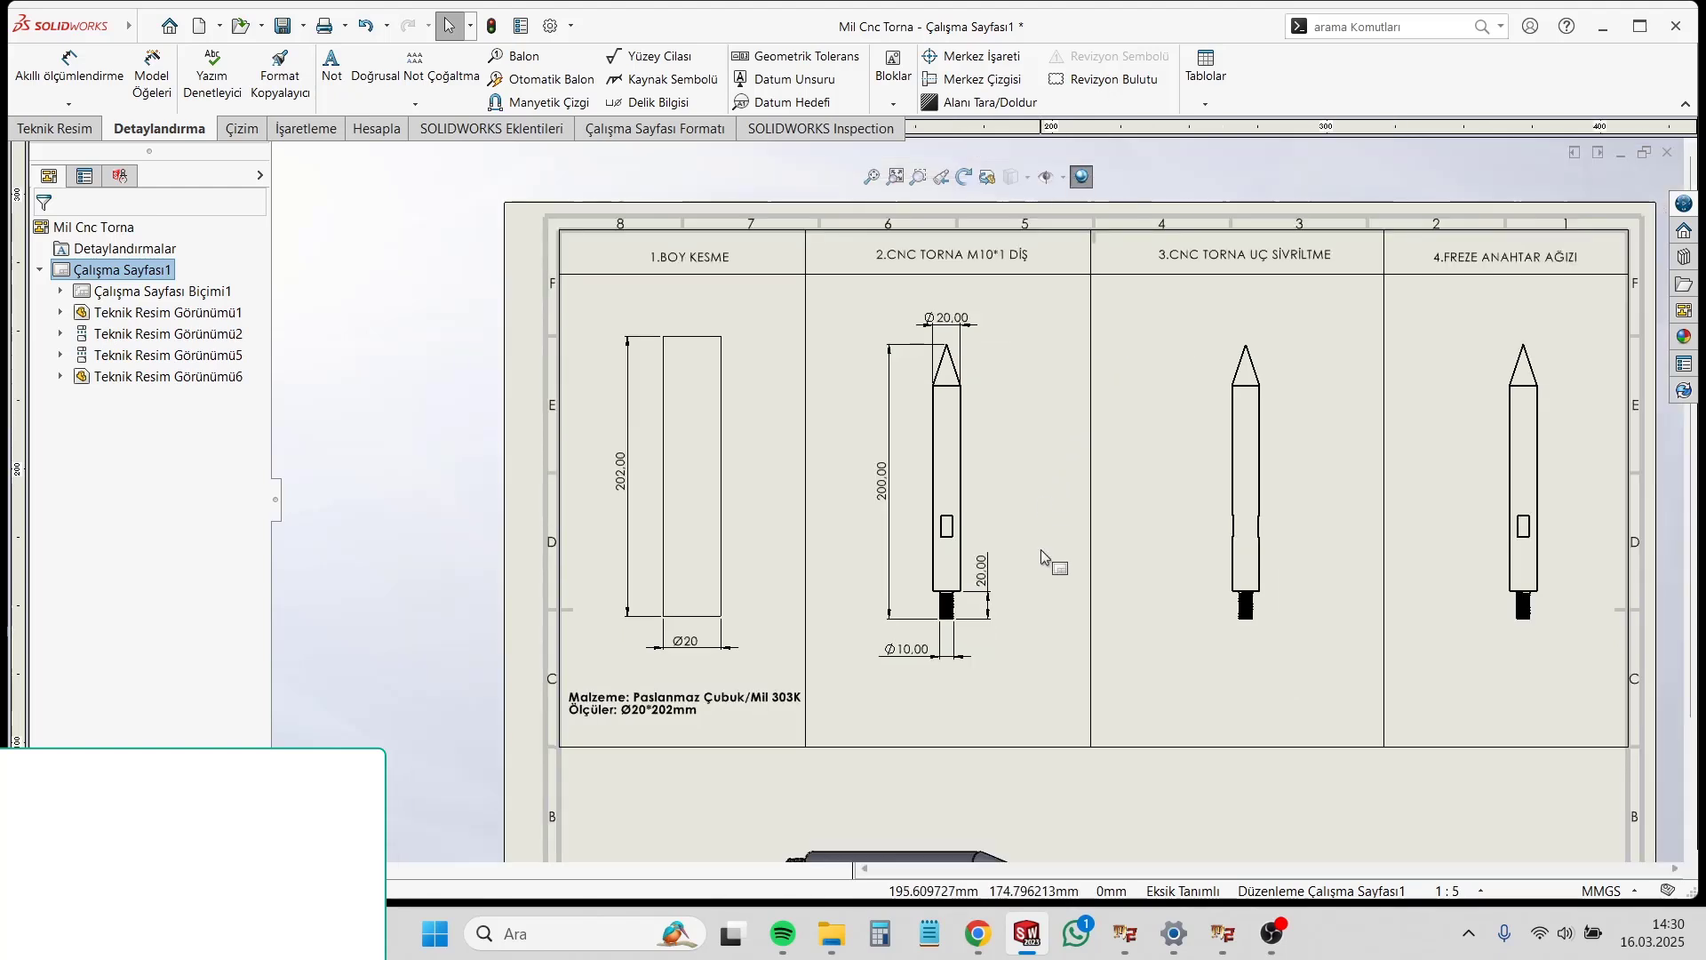
# Step: Attach a note with a leader to the threaded end of the second-column shaft view, placing it to the thread's lower right
pyautogui.scroll(-1, 1045, 578)
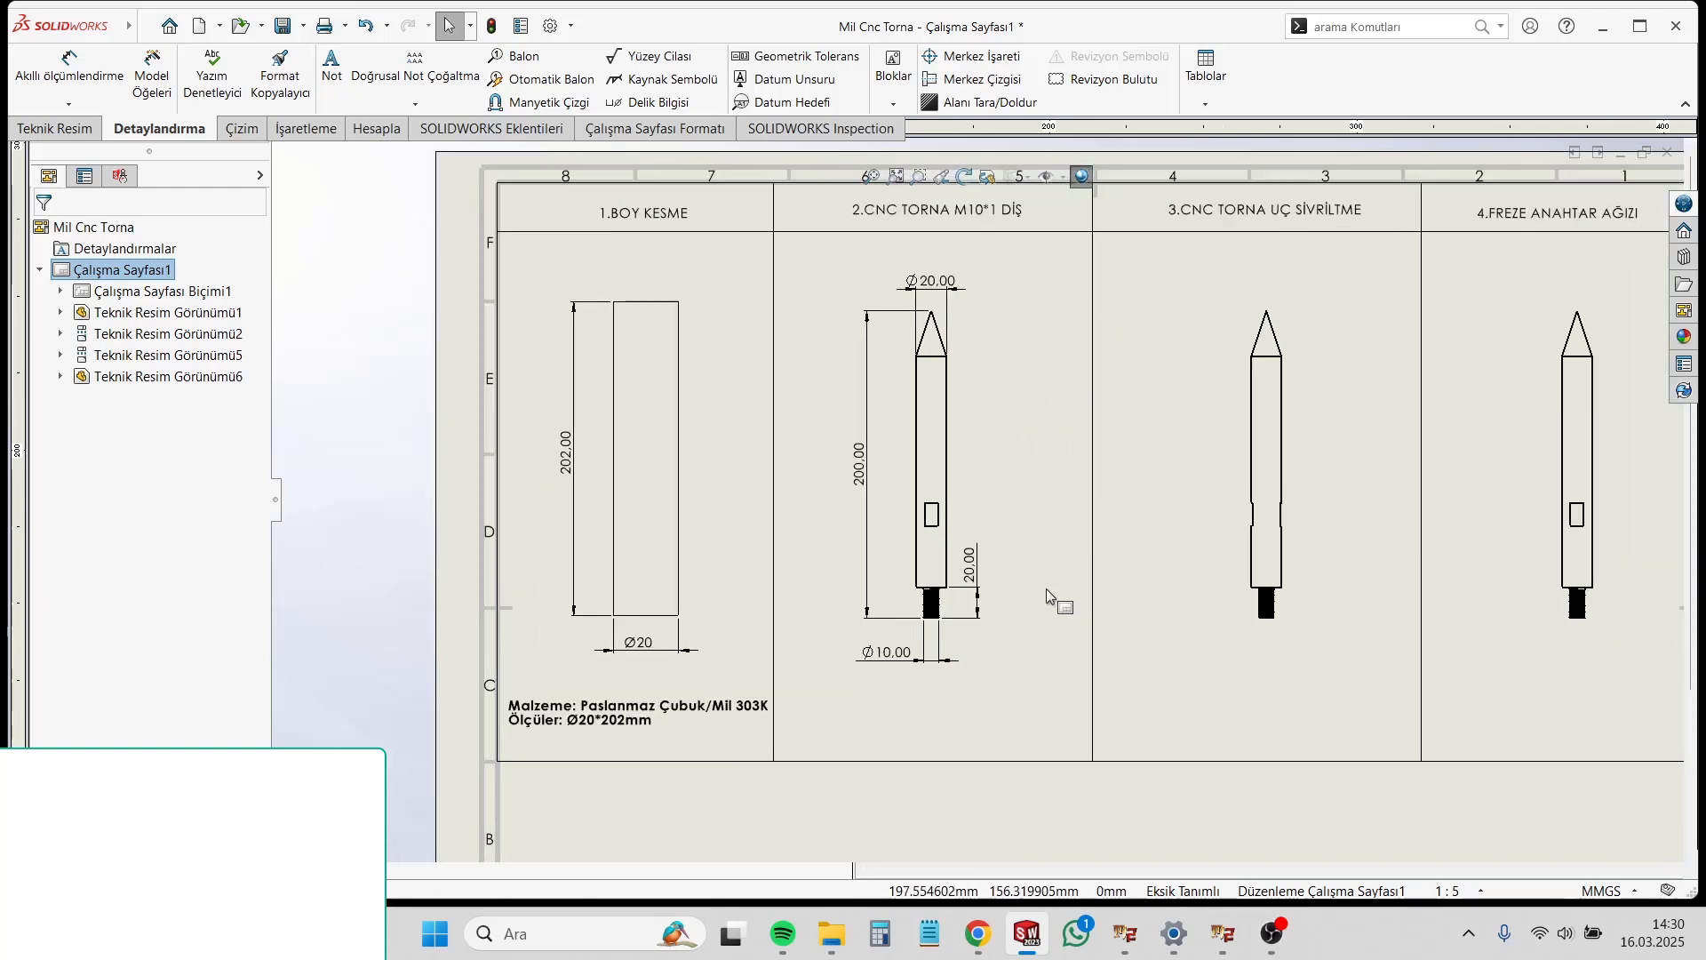
pyautogui.click(331, 66)
pyautogui.scroll(-3, 988, 748)
pyautogui.scroll(-4, 1024, 617)
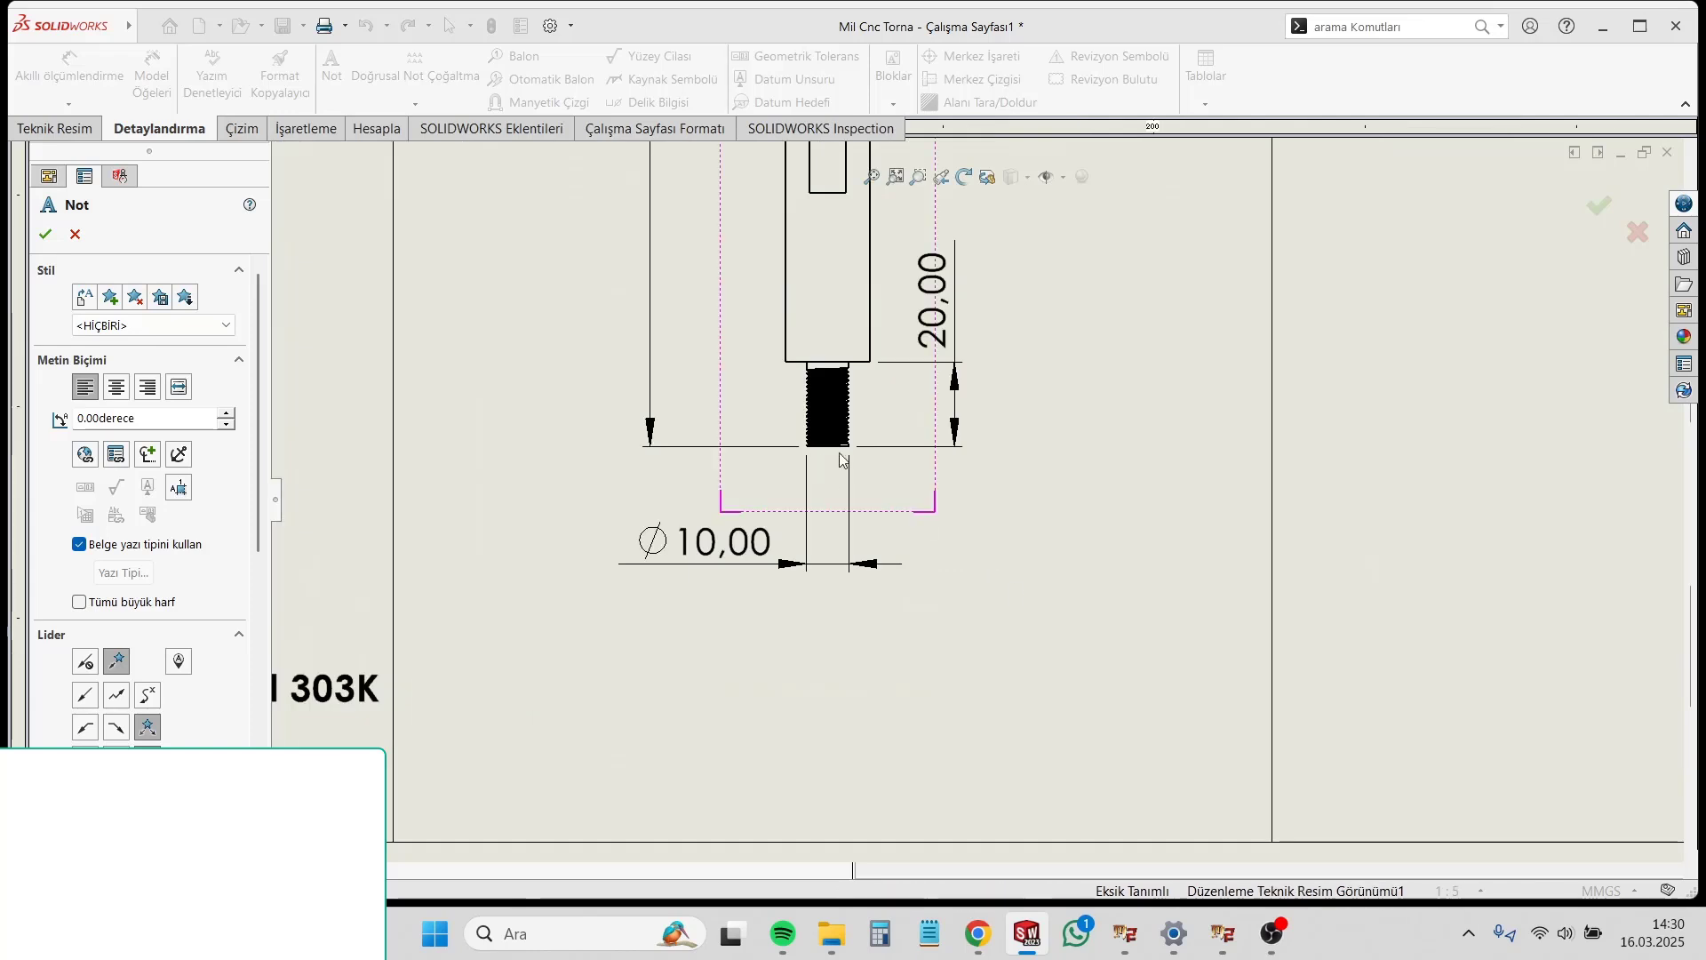
pyautogui.click(839, 420)
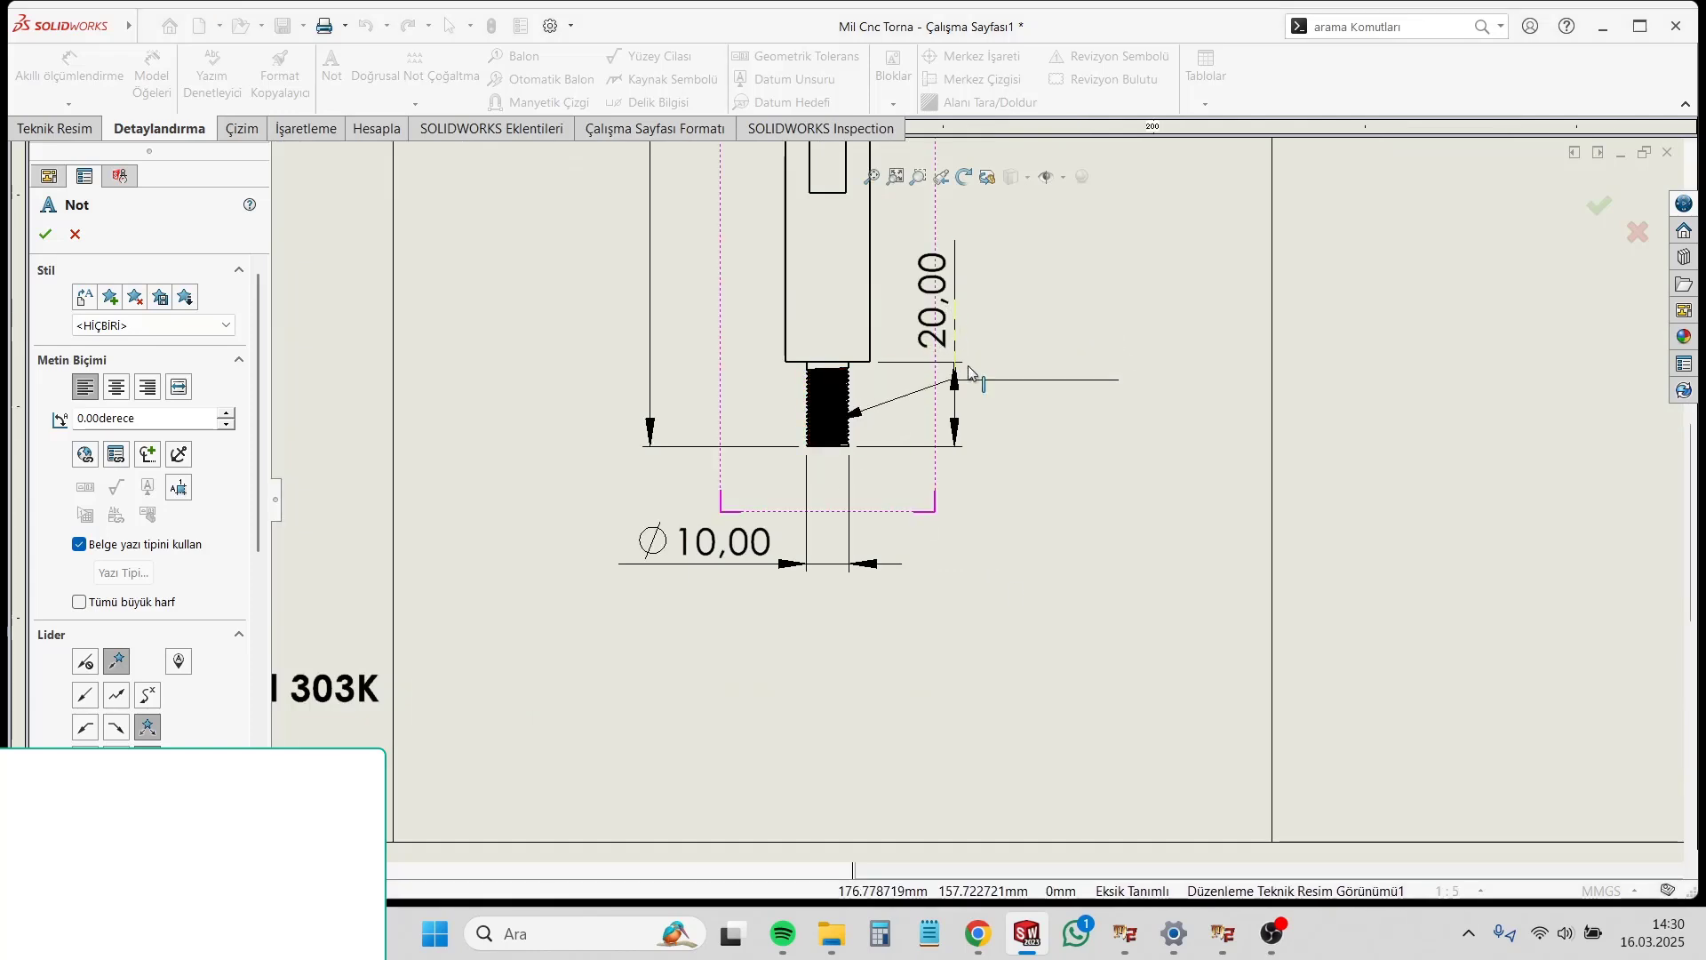
pyautogui.click(935, 489)
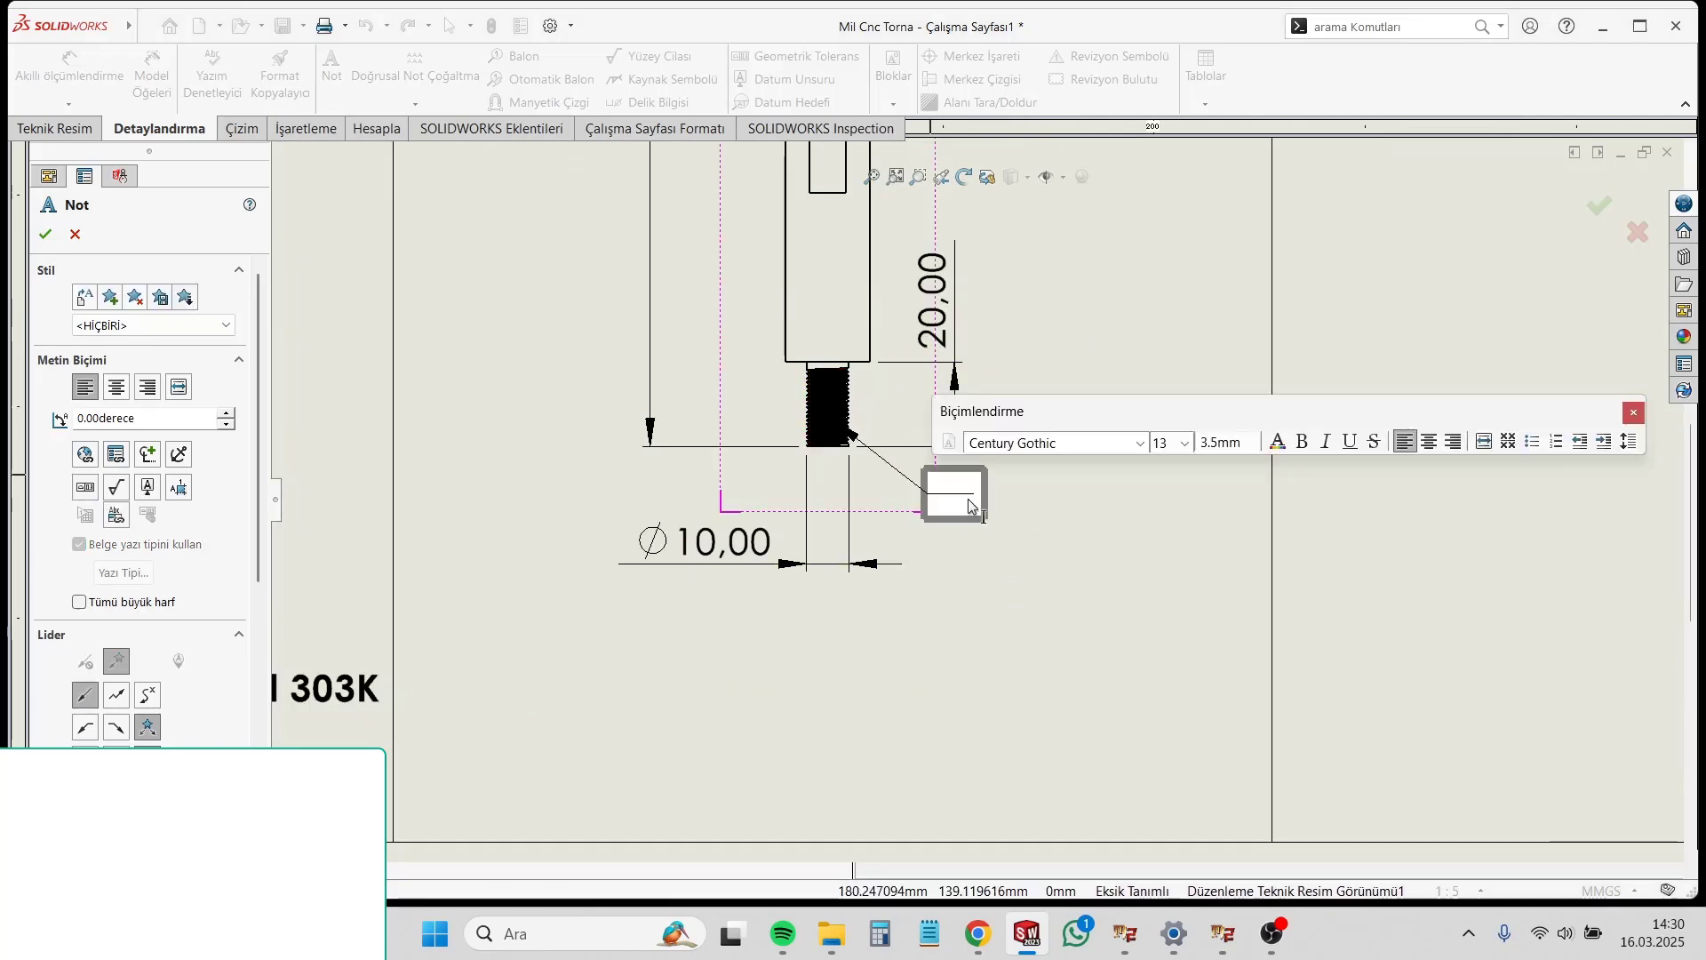
# Step: Enter "M10*1 DİŞ" as the thread note's text and finish placing notes
pyautogui.write('m10')
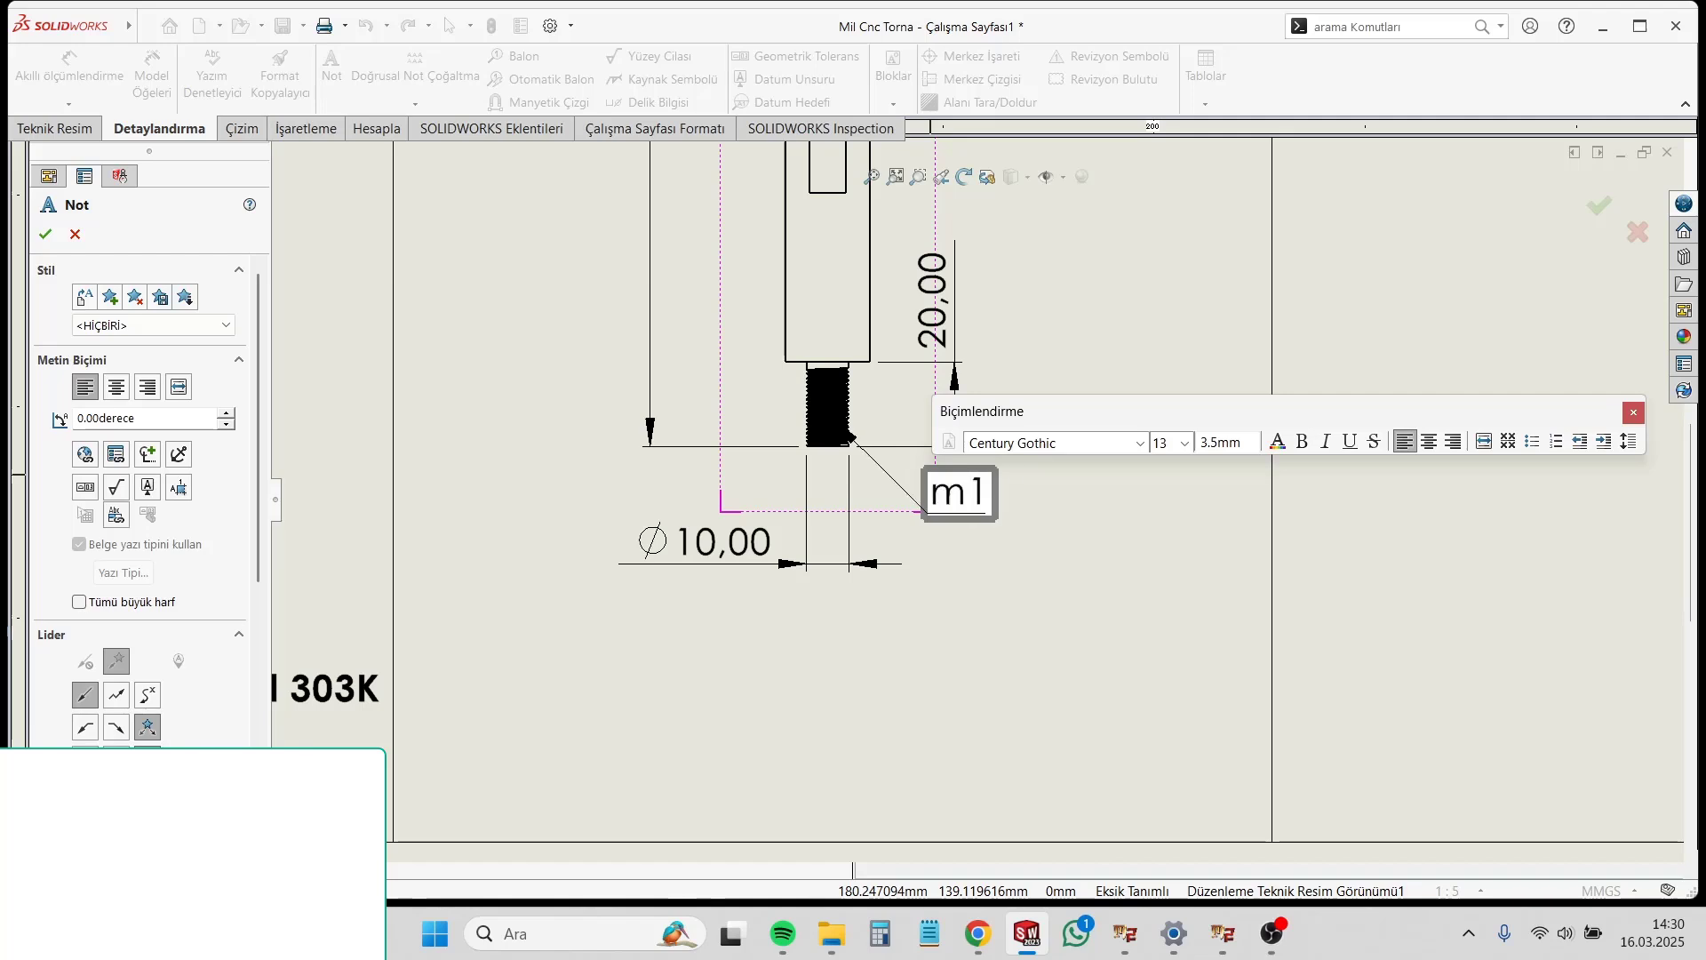
pyautogui.press('BackSpace')
pyautogui.press('BackSpace')
pyautogui.press('capslock')
pyautogui.write('M10*')
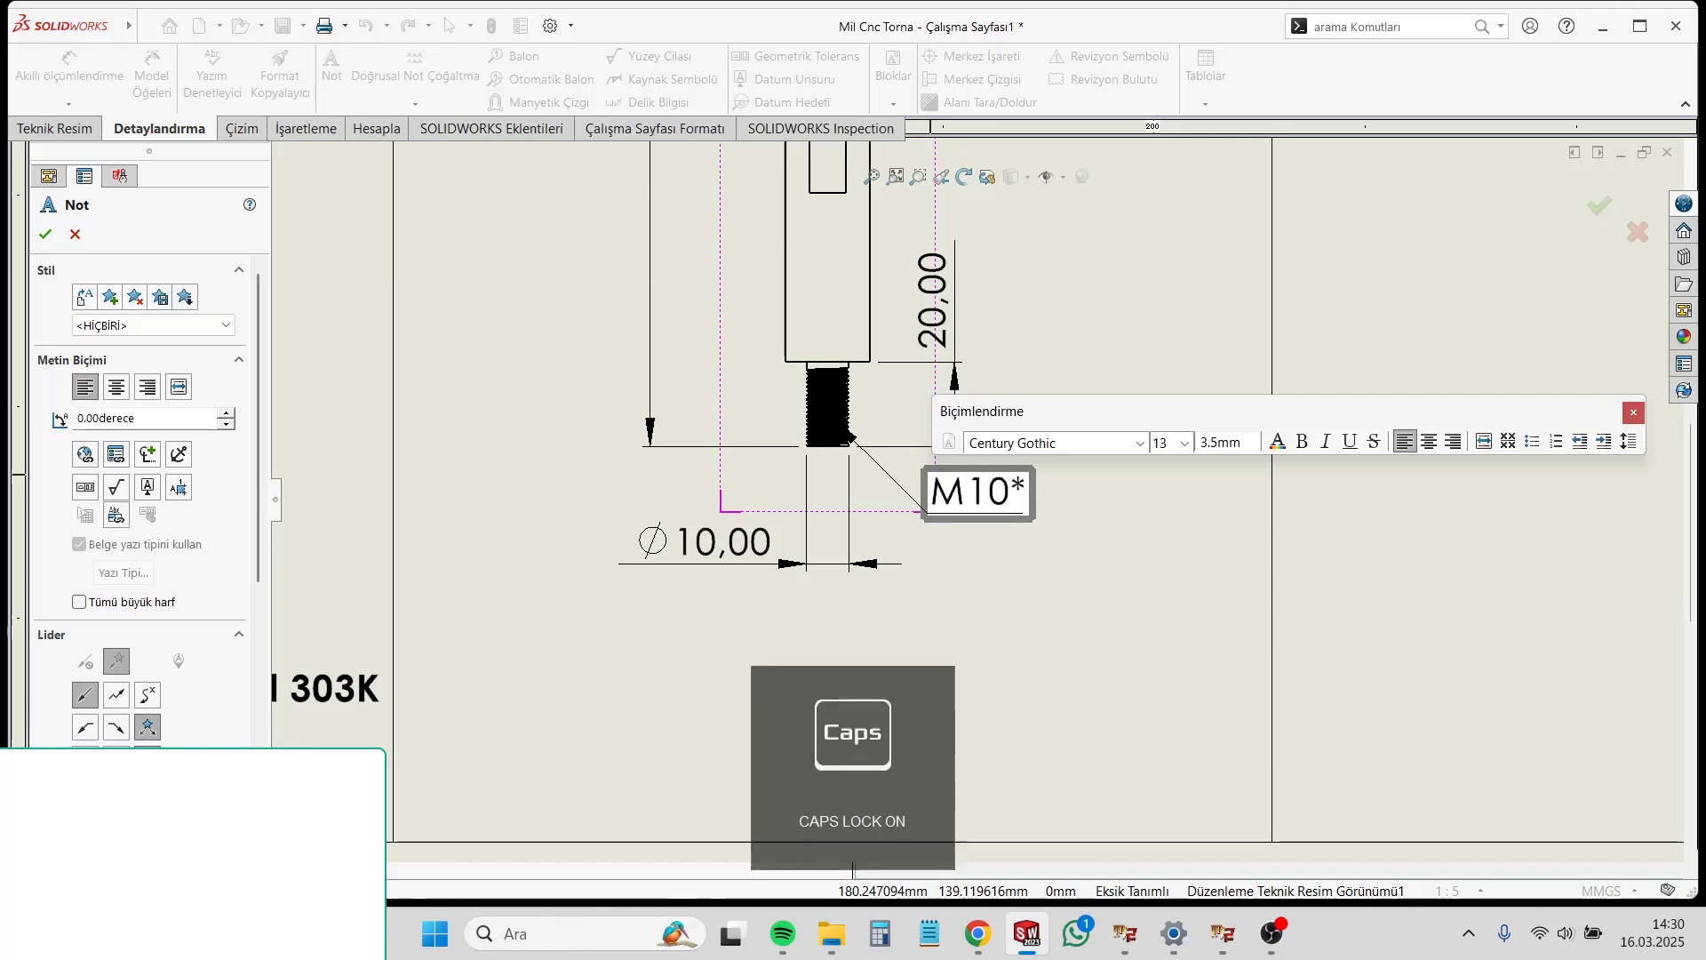
pyautogui.write('1,')
pyautogui.press('BackSpace')
pyautogui.write('D')
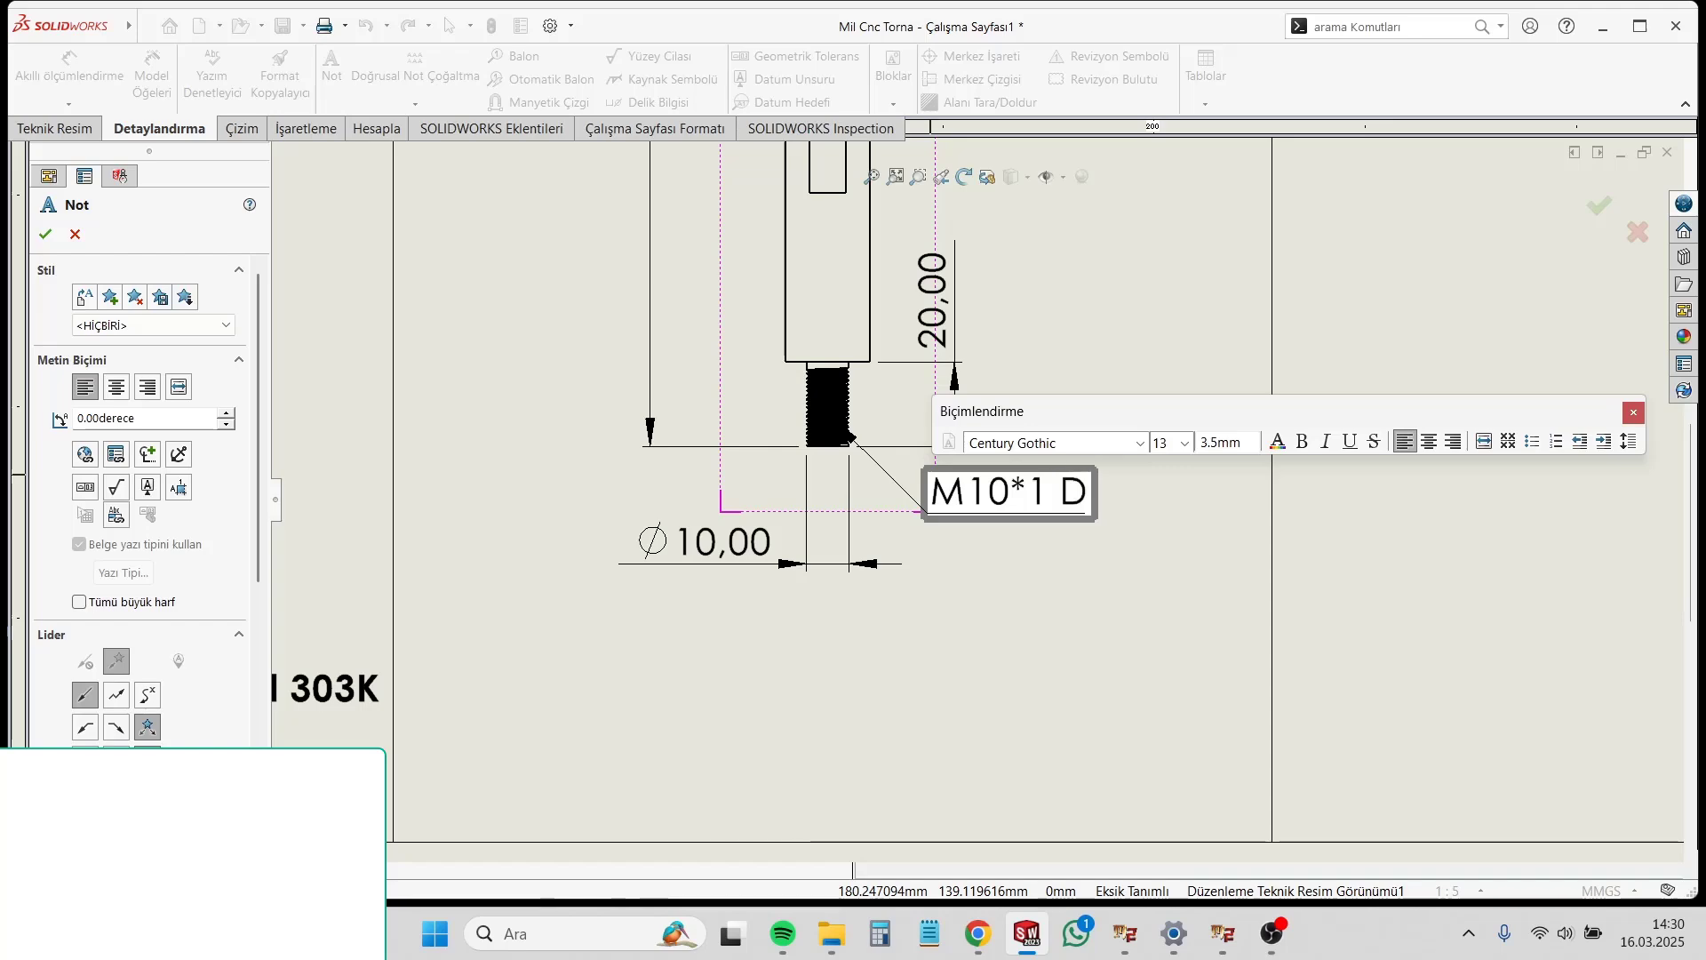
pyautogui.write('İŞ')
pyautogui.click(1048, 607)
pyautogui.scroll(6, 1047, 688)
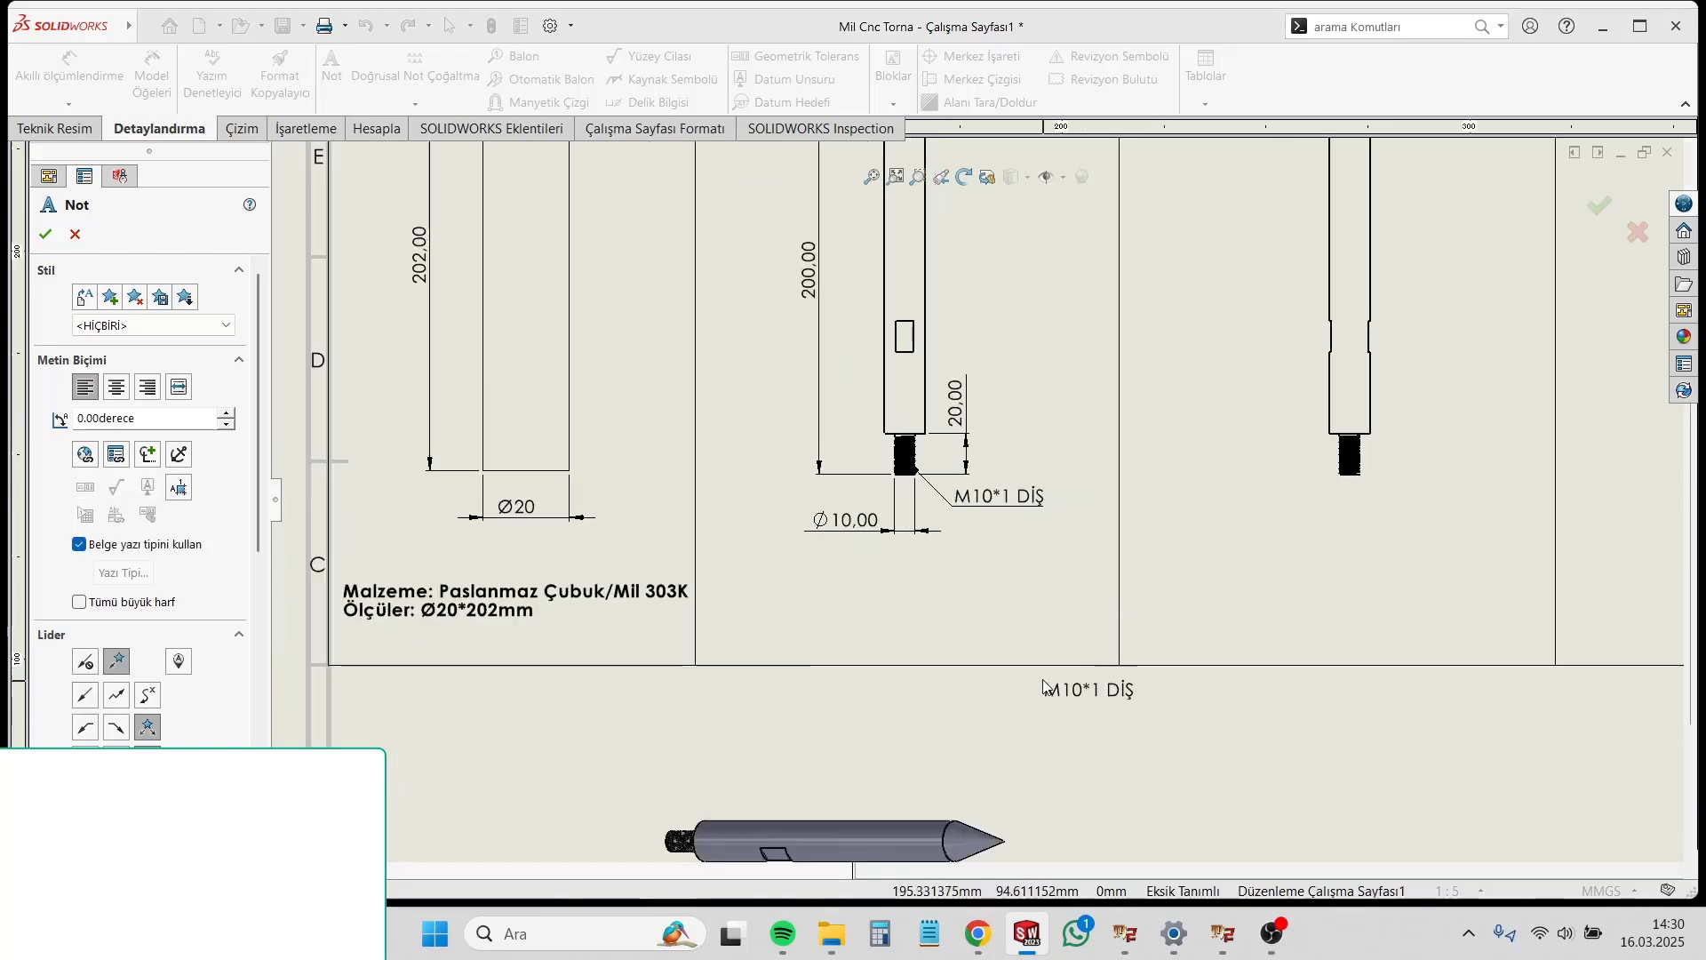
pyautogui.scroll(-1, 1054, 374)
pyautogui.moveTo(1054, 374); pyautogui.dragTo(990, 423, button='middle')
pyautogui.press('Escape')
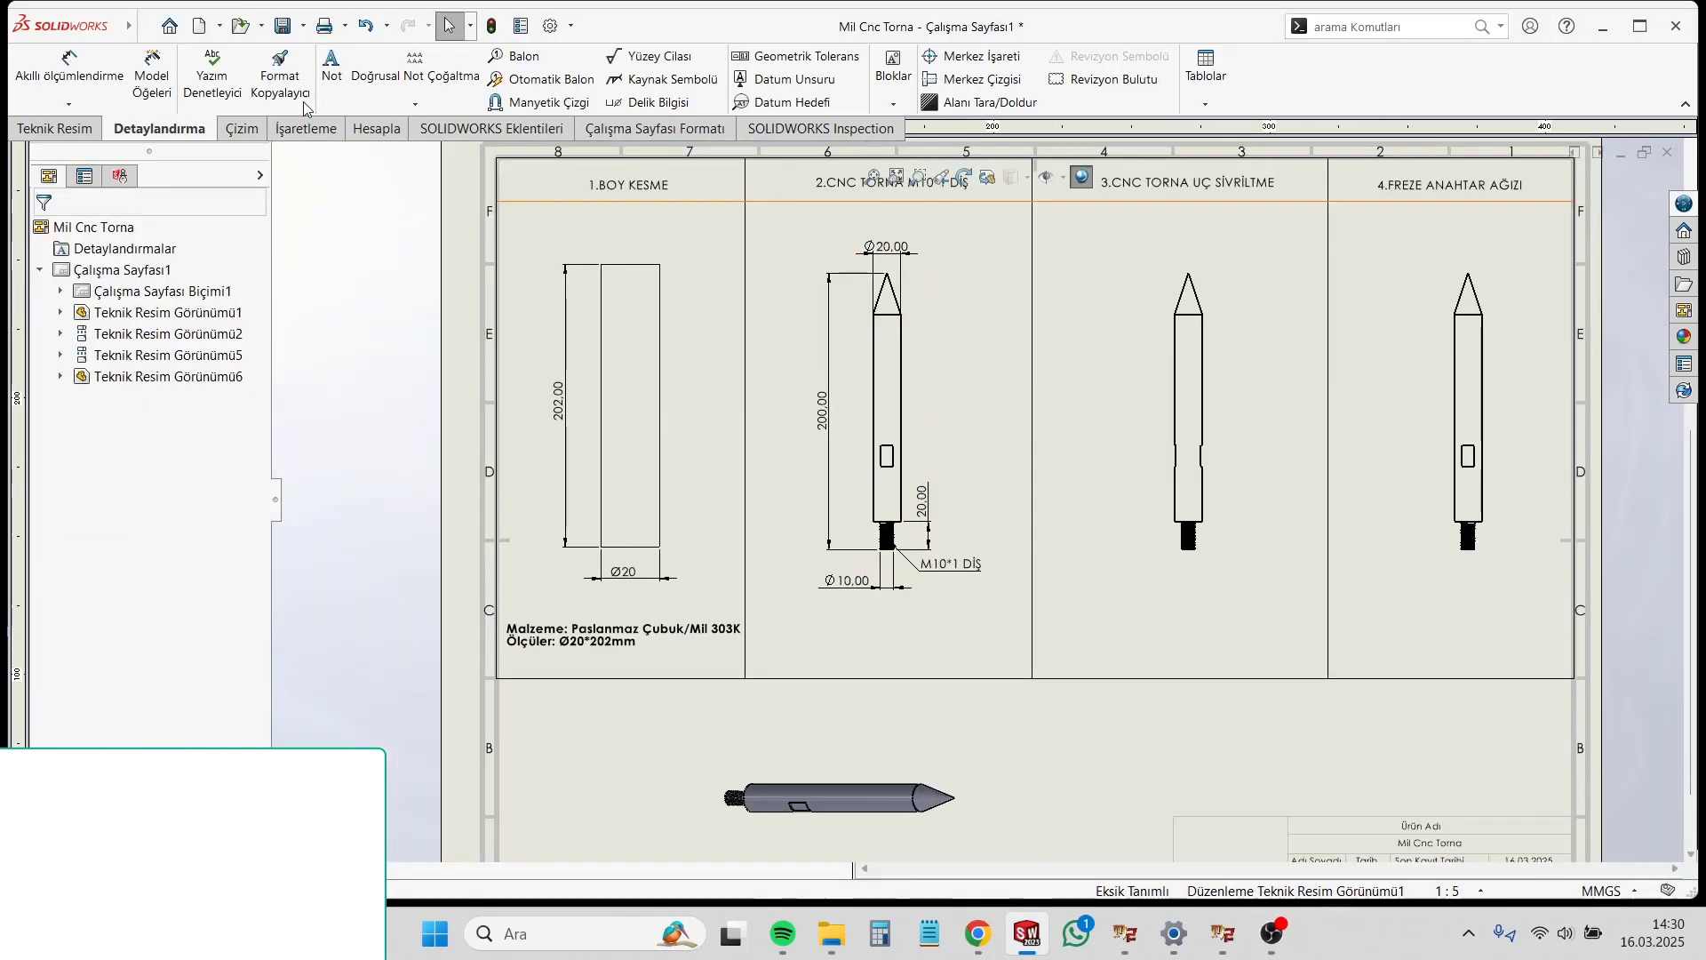
# Step: Sketch a circle with a radius of about 23 mm around the threaded end of the second-column shaft view
pyautogui.click(238, 129)
pyautogui.click(174, 60)
pyautogui.scroll(-2, 822, 533)
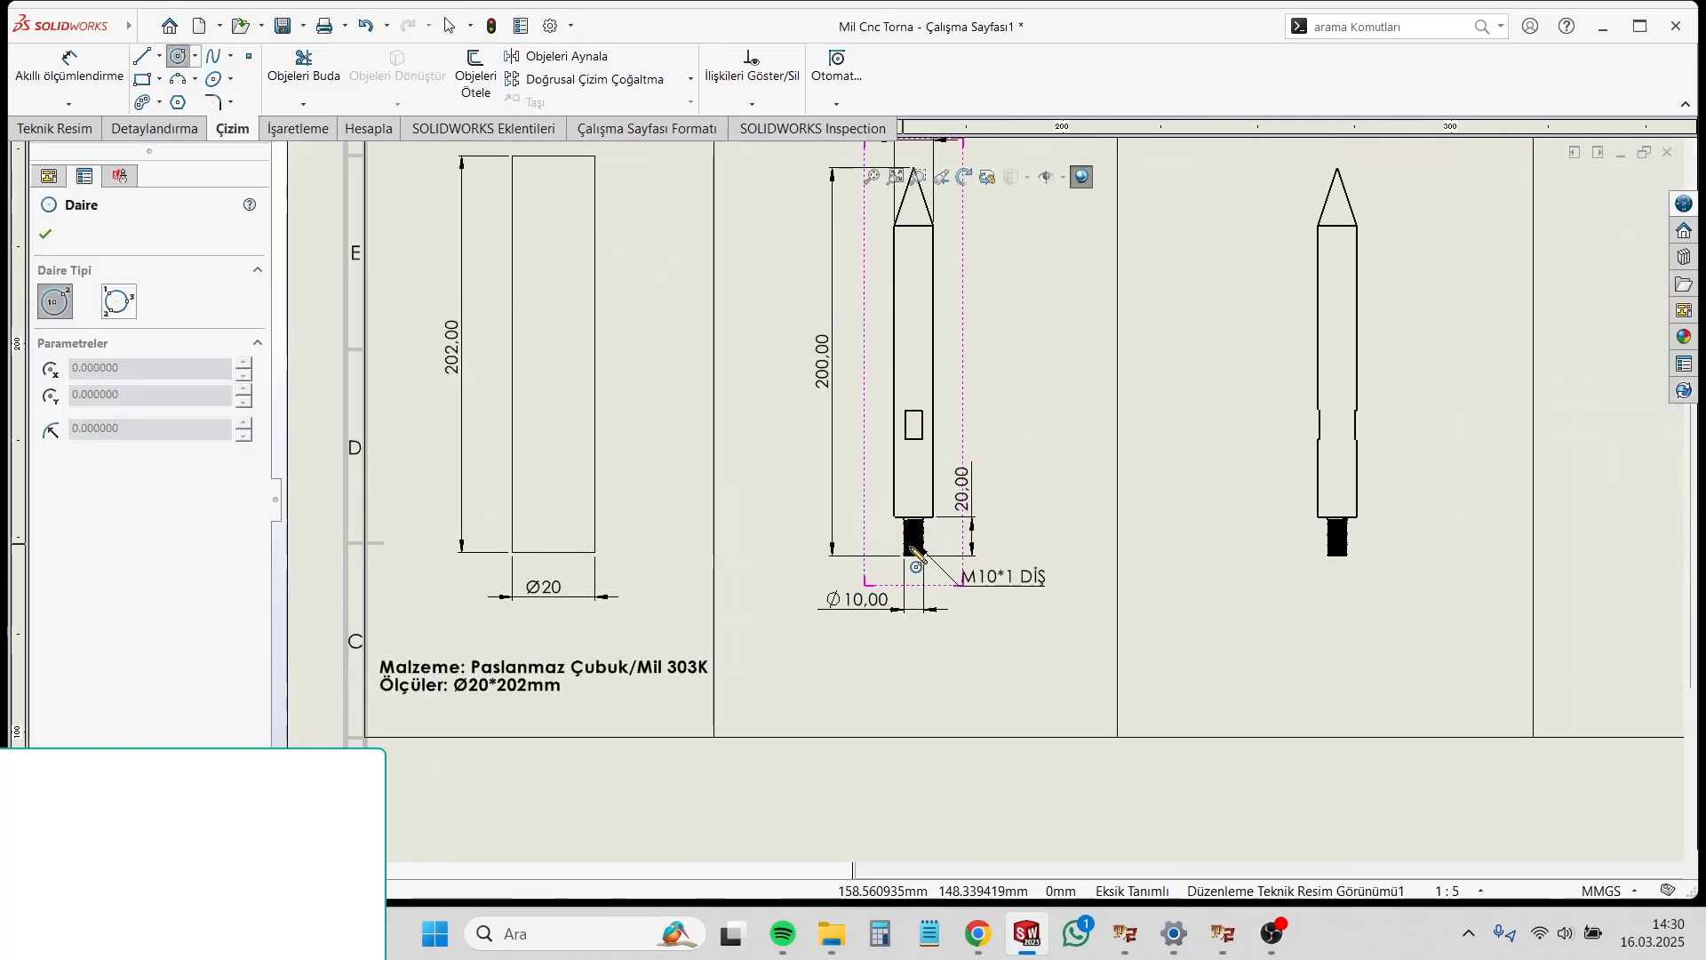
pyautogui.click(913, 538)
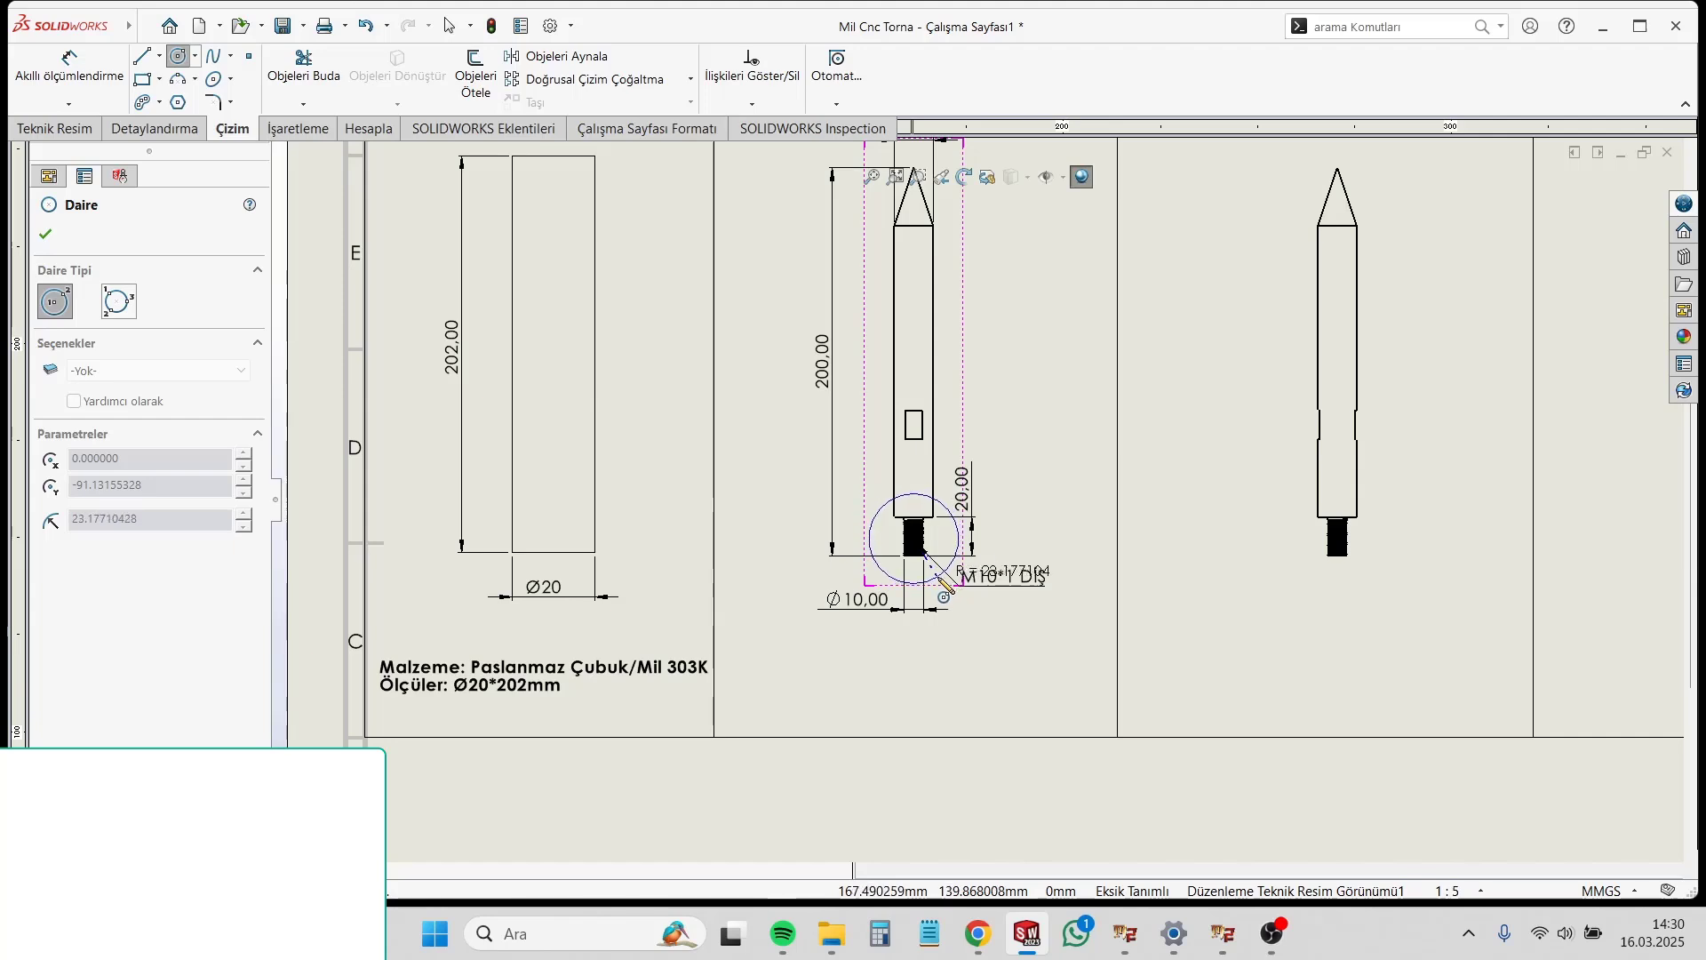
pyautogui.click(943, 572)
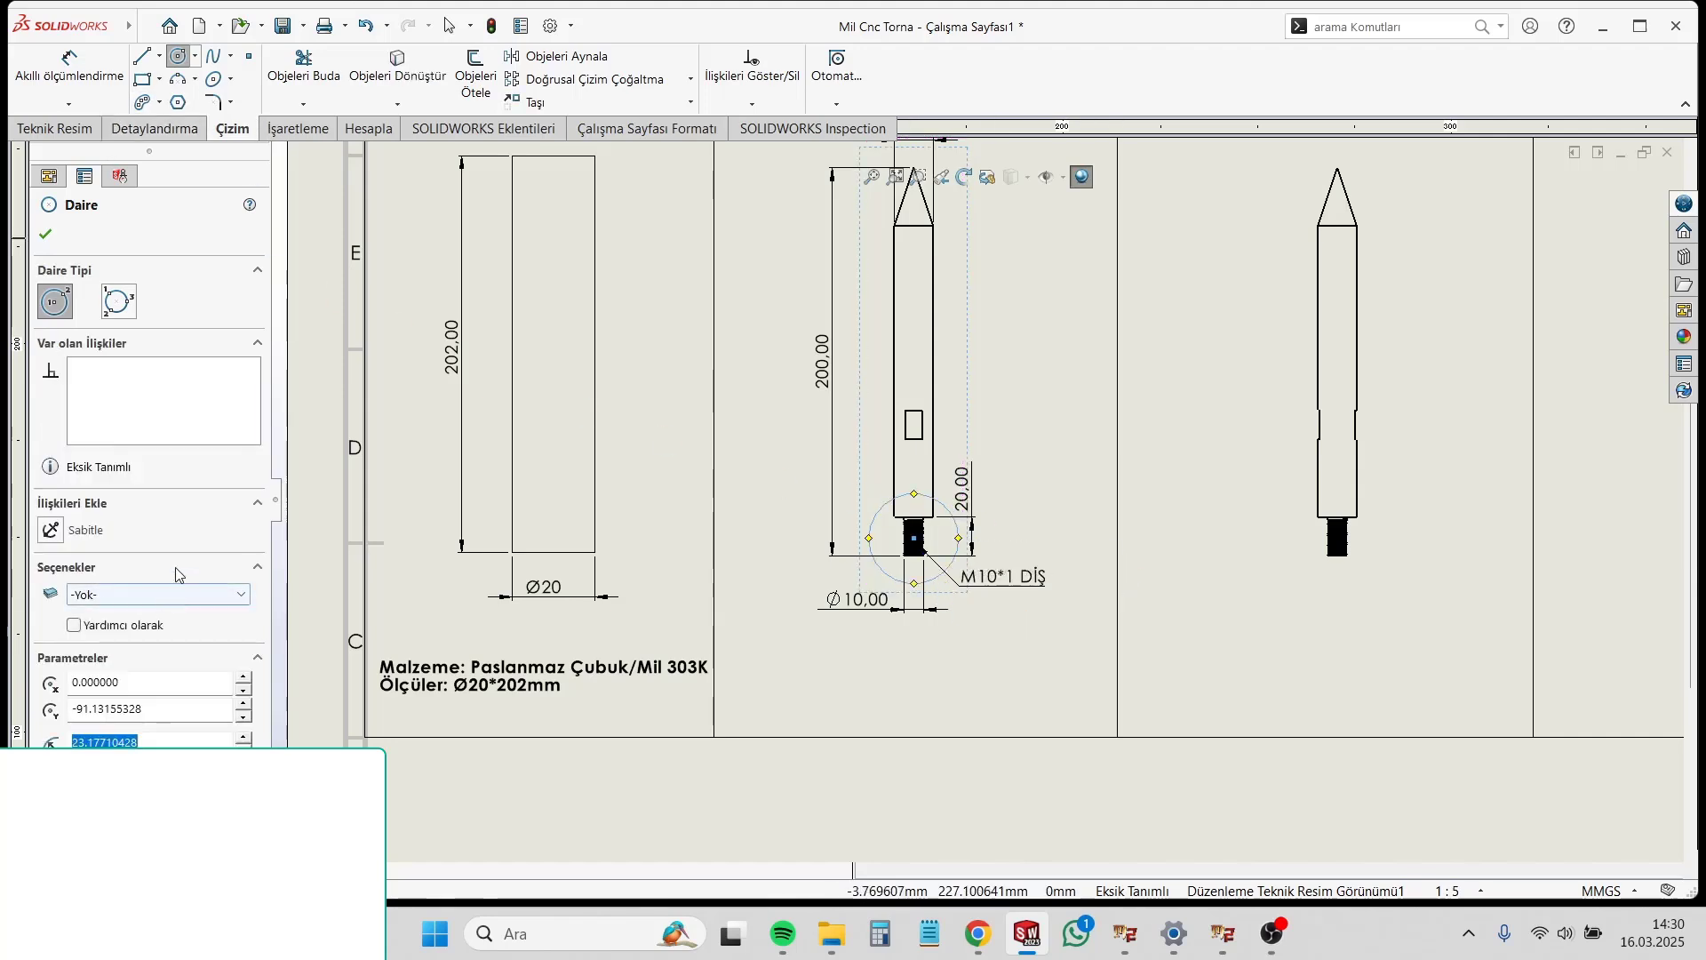
# Step: Assign the circle around the threaded end to the FORMAT layer and finish the Circle command
pyautogui.click(145, 595)
pyautogui.click(142, 626)
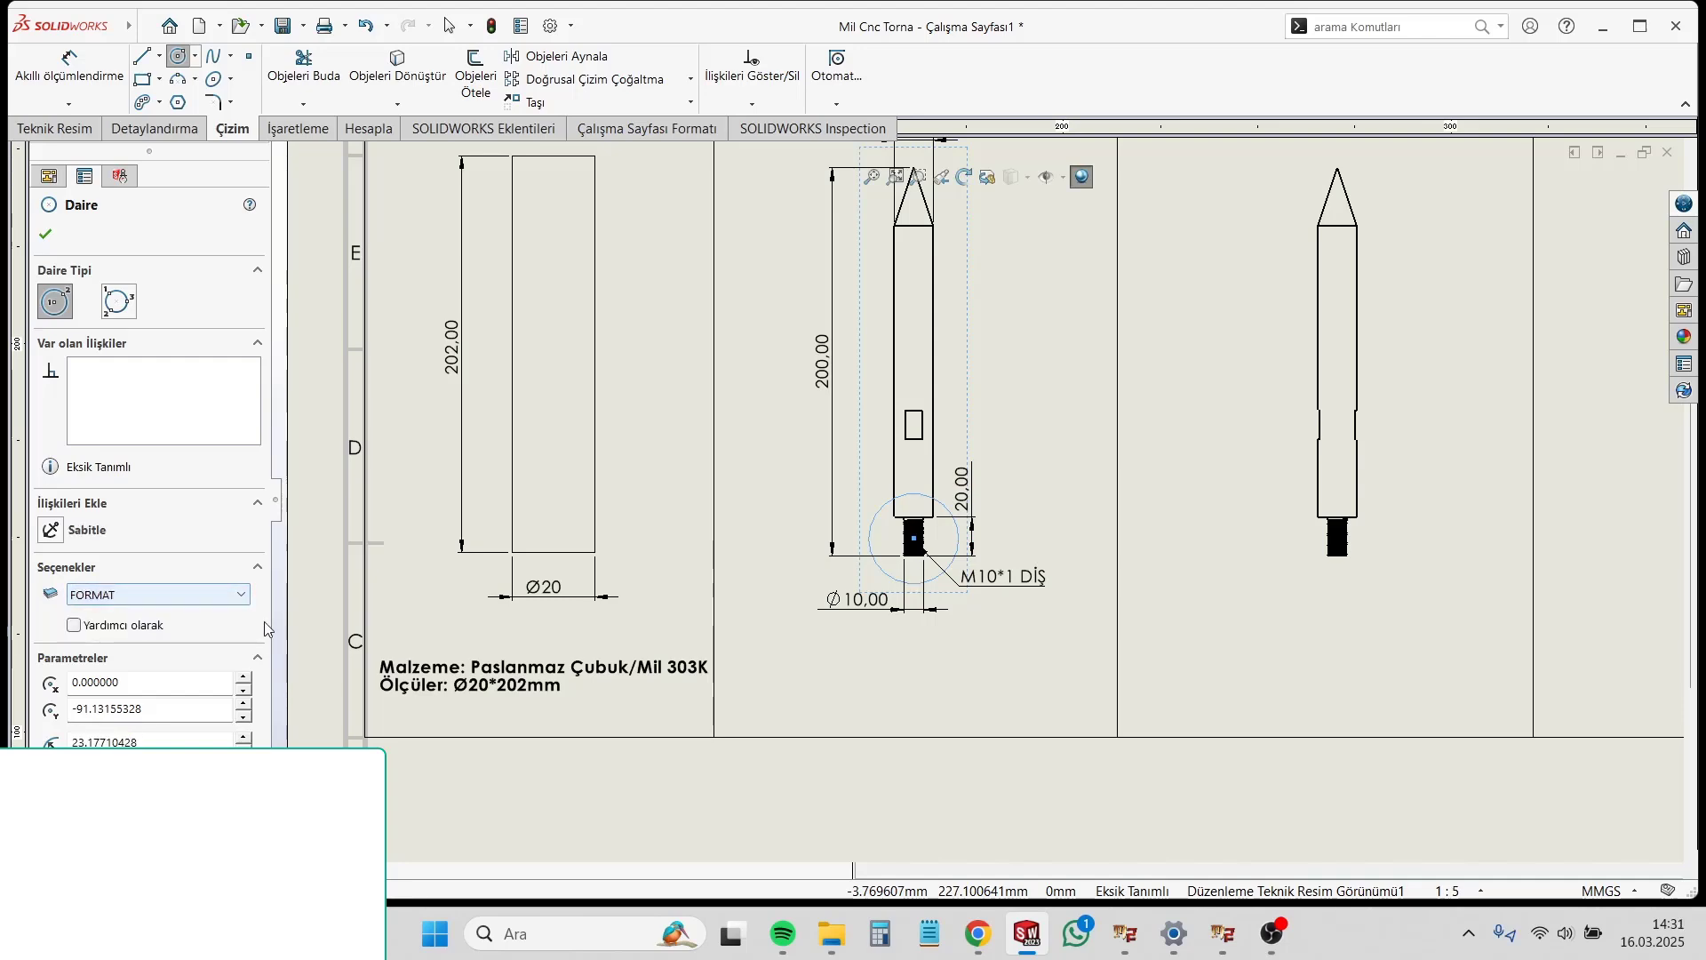
pyautogui.click(1046, 453)
pyautogui.scroll(1, 1025, 741)
pyautogui.press('Escape')
# Step: Dimension the conical tip's length on the third-column shaft view, placing the dimension to the left of the tip
pyautogui.scroll(4, 1026, 639)
pyautogui.scroll(-2, 1190, 373)
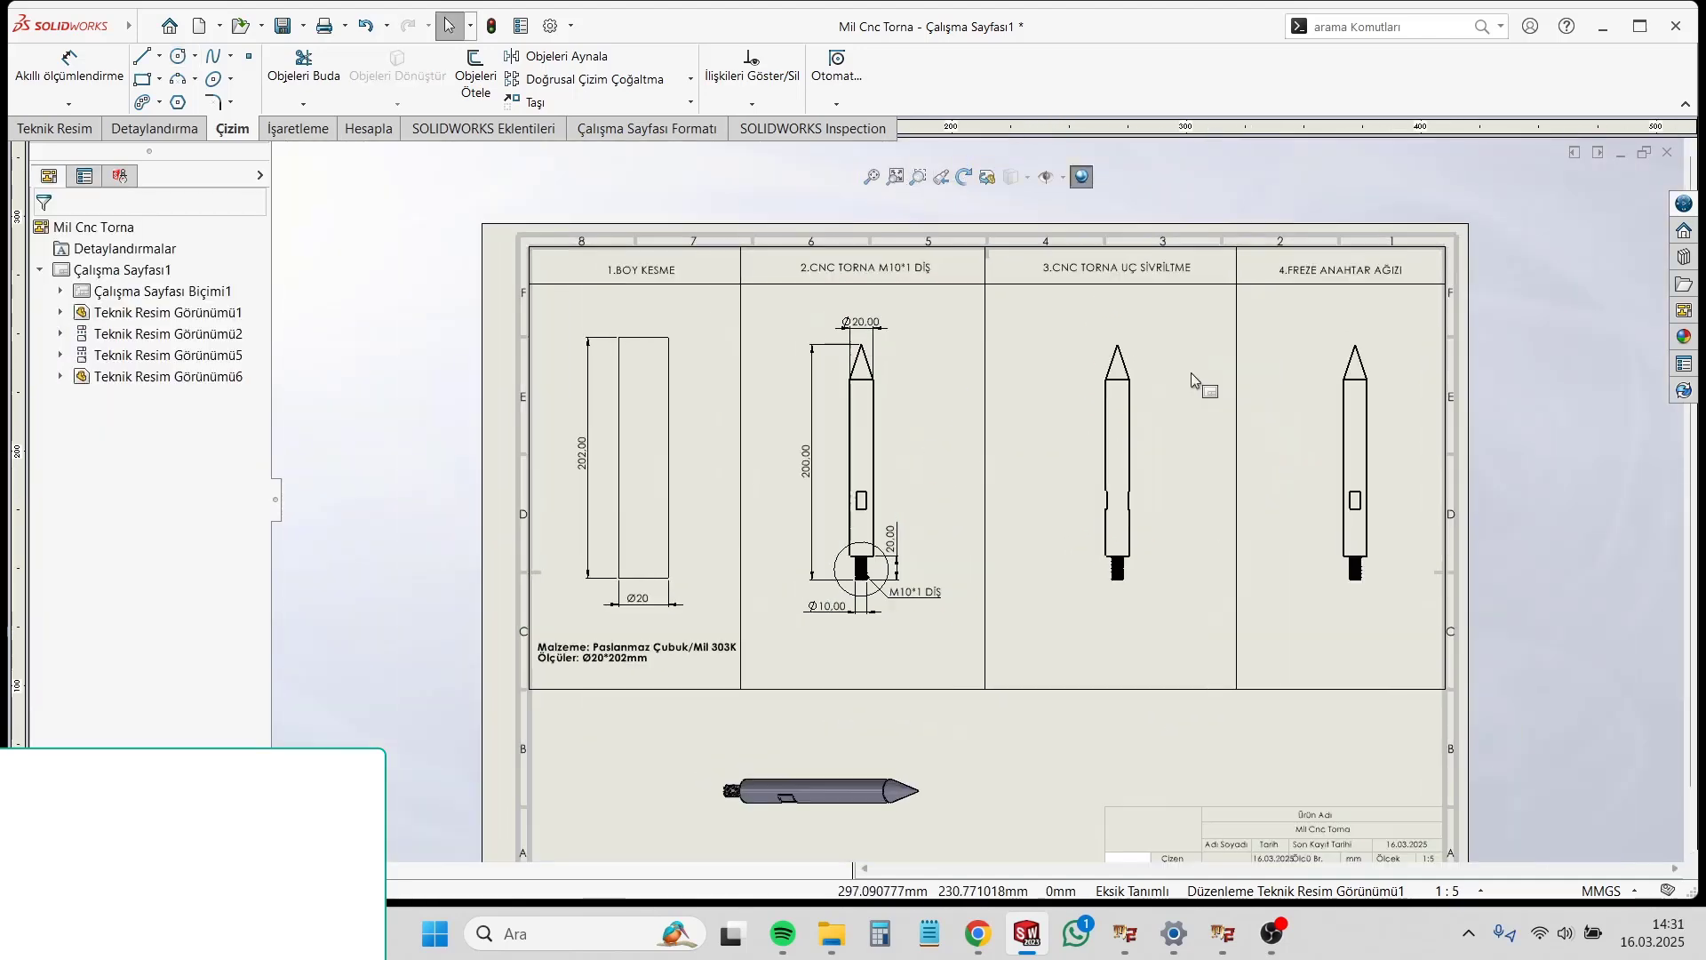
pyautogui.scroll(-1, 1194, 387)
pyautogui.scroll(2, 1416, 488)
pyautogui.scroll(-3, 1199, 559)
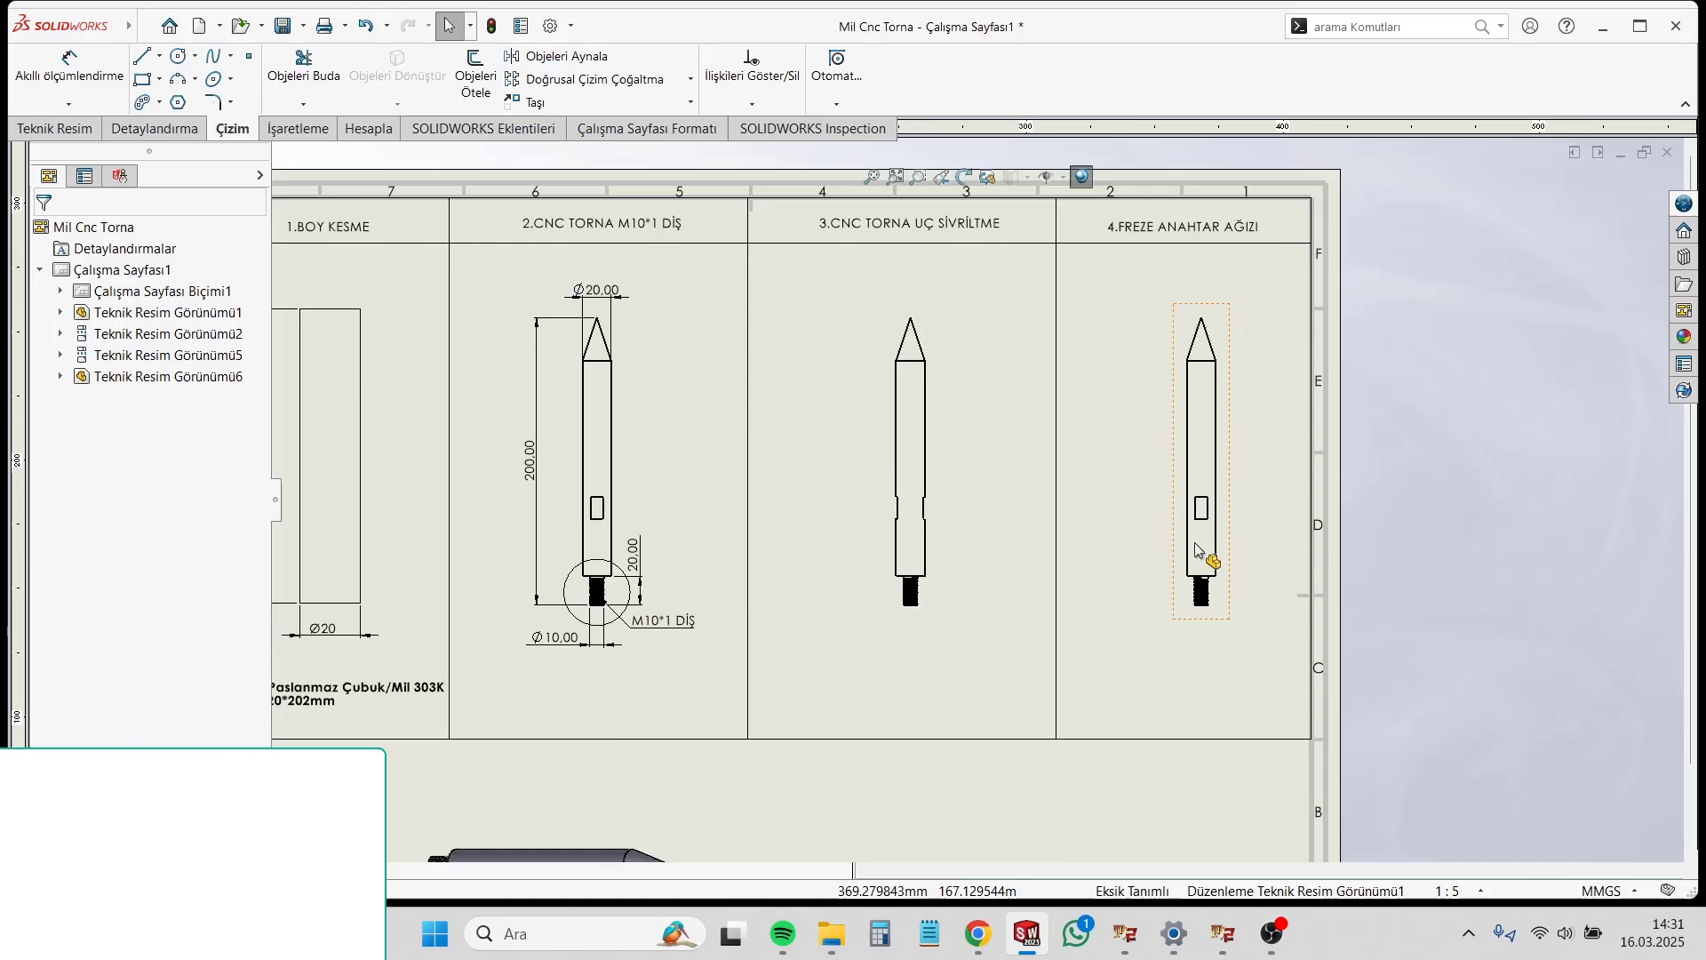
pyautogui.click(44, 80)
pyautogui.scroll(-2, 928, 342)
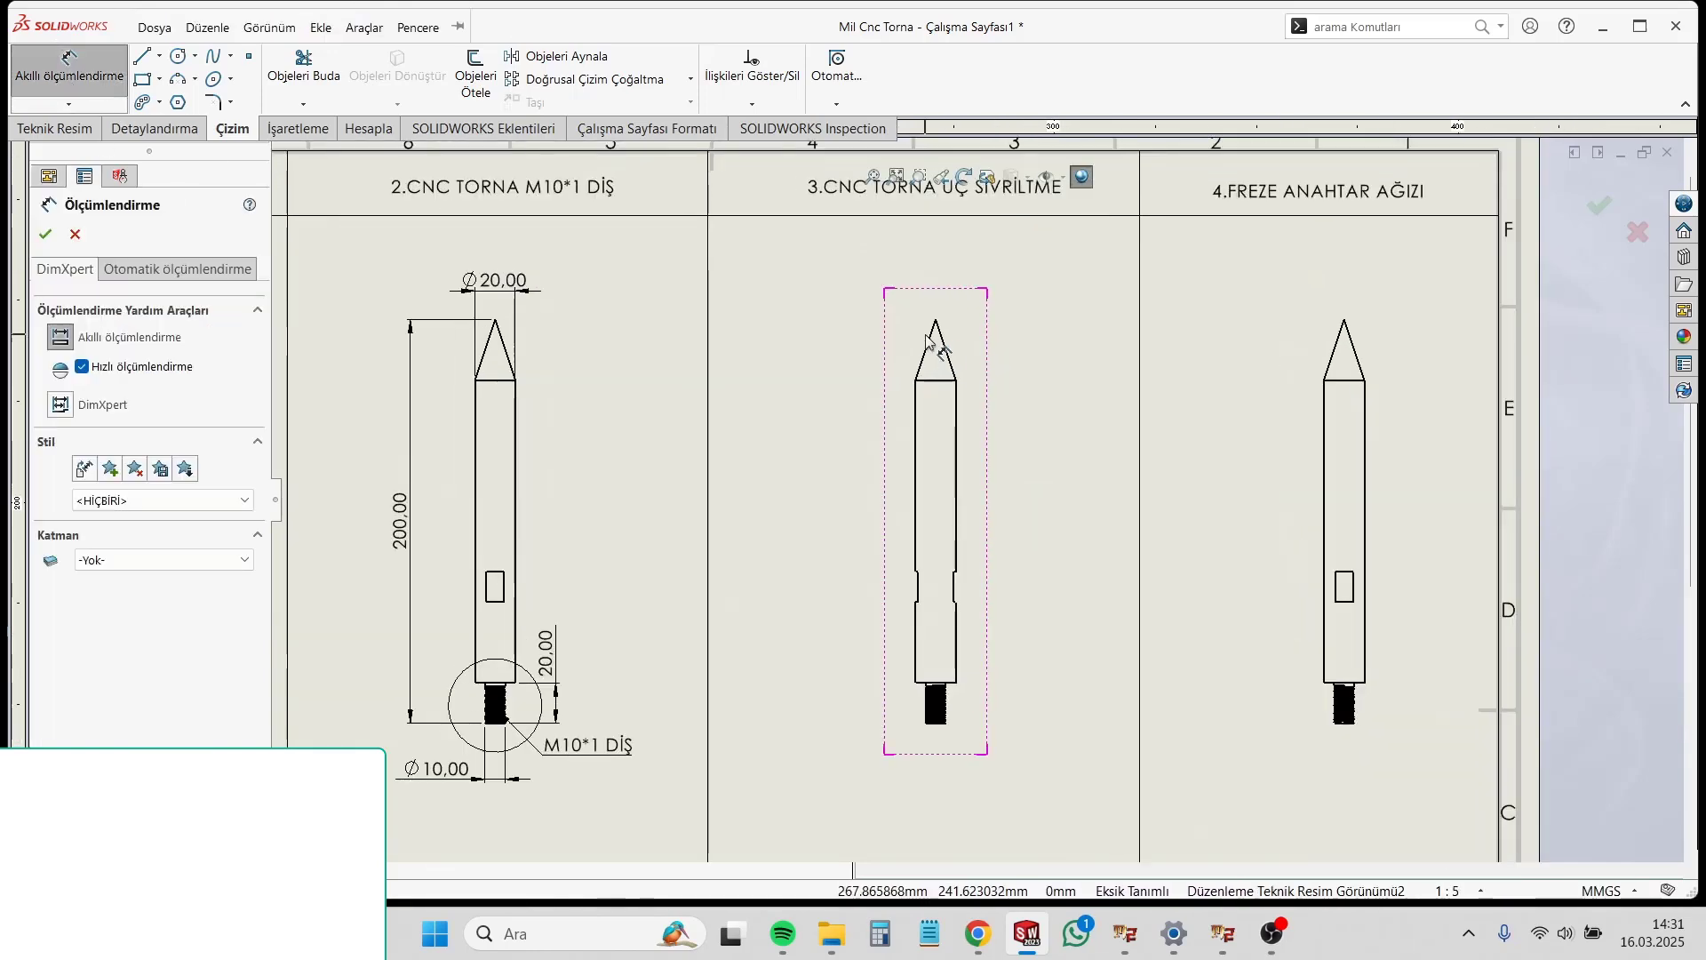
pyautogui.click(937, 320)
pyautogui.click(929, 380)
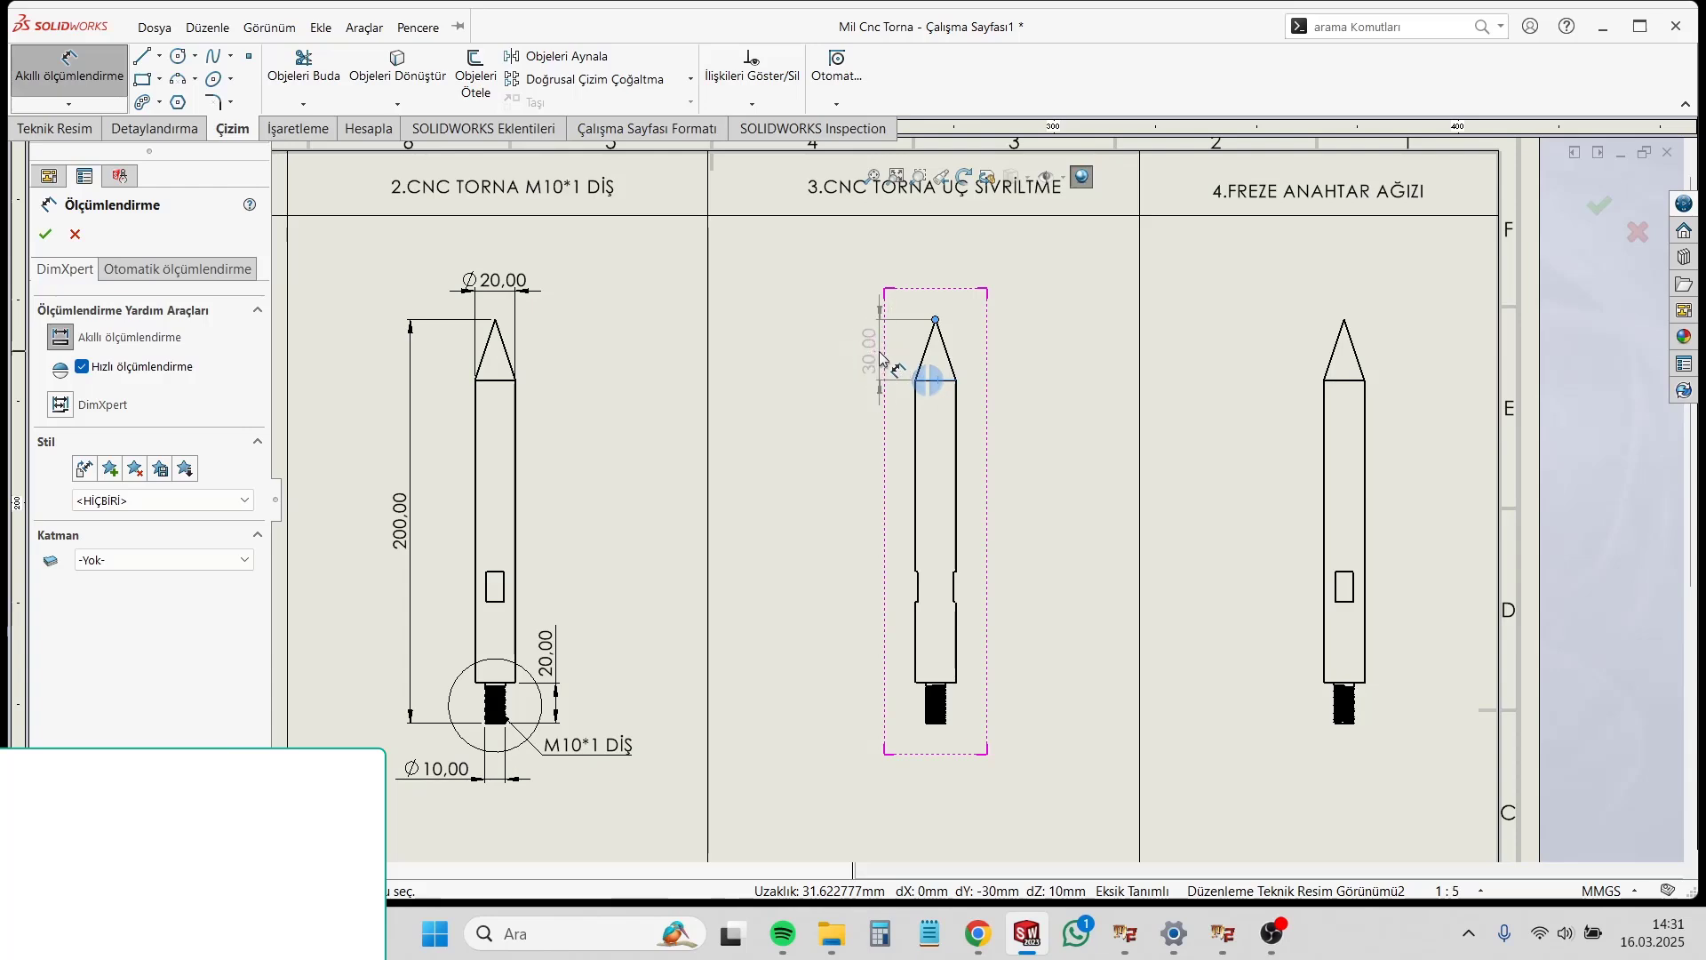
pyautogui.click(882, 358)
pyautogui.press('Escape')
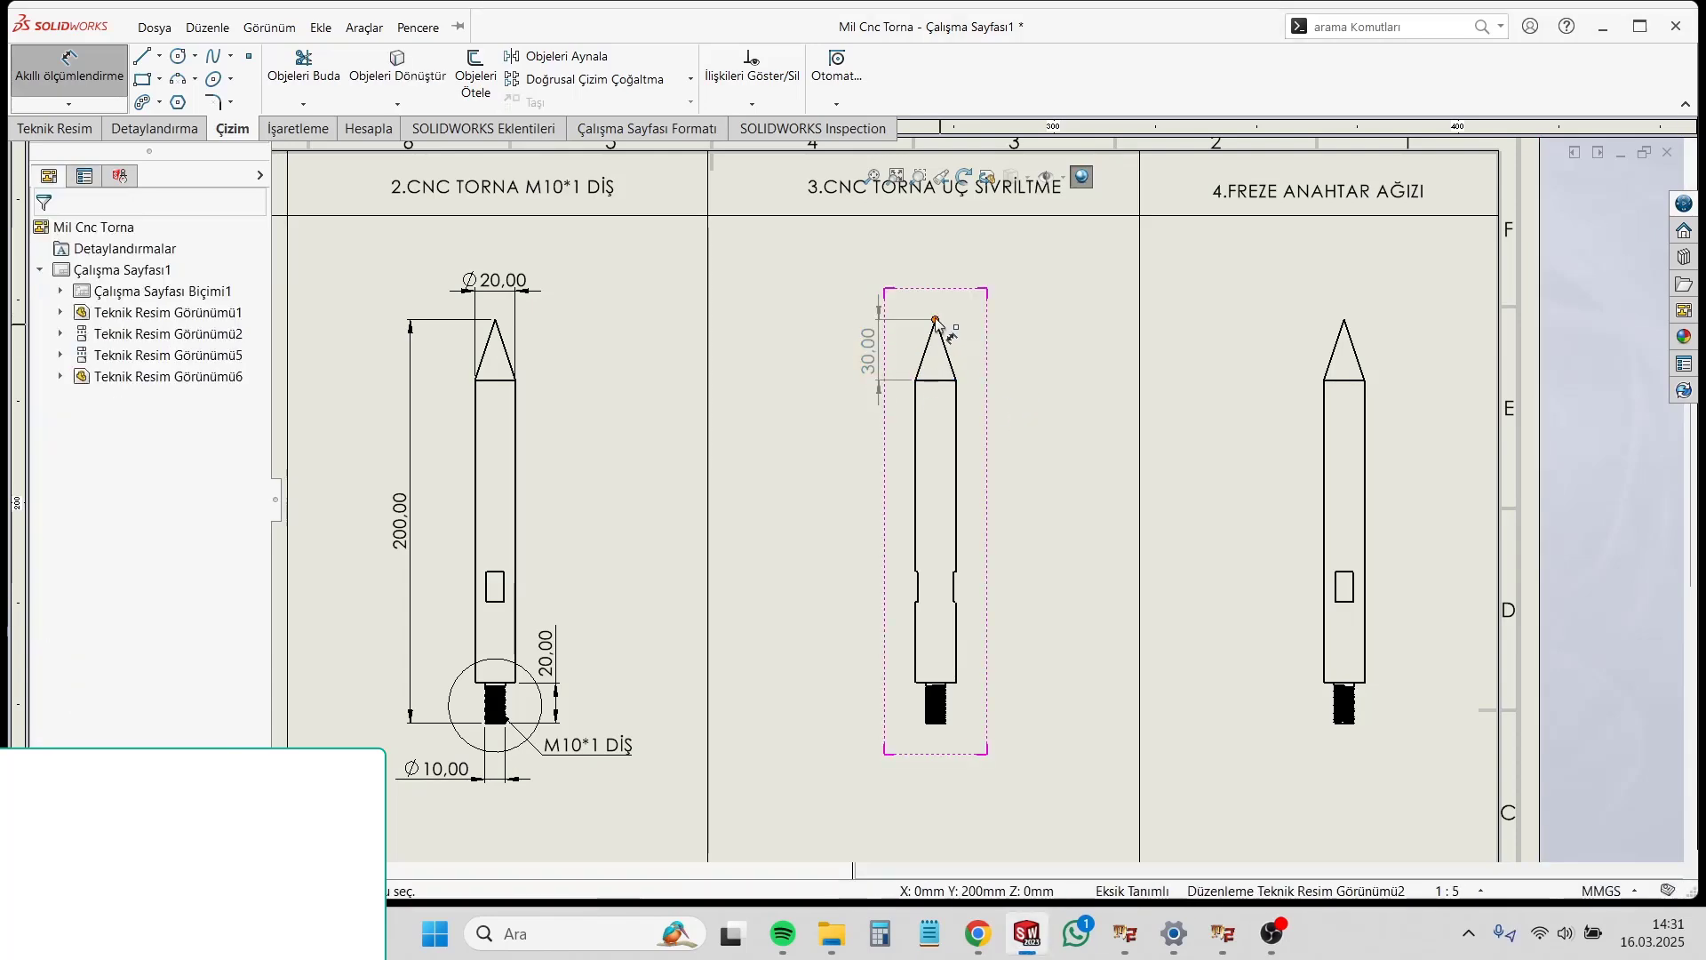
# Step: Dimension the third-column shaft view from the pointed tip to the shoulder above the thread, left of the tip dimension
pyautogui.click(955, 684)
pyautogui.click(838, 500)
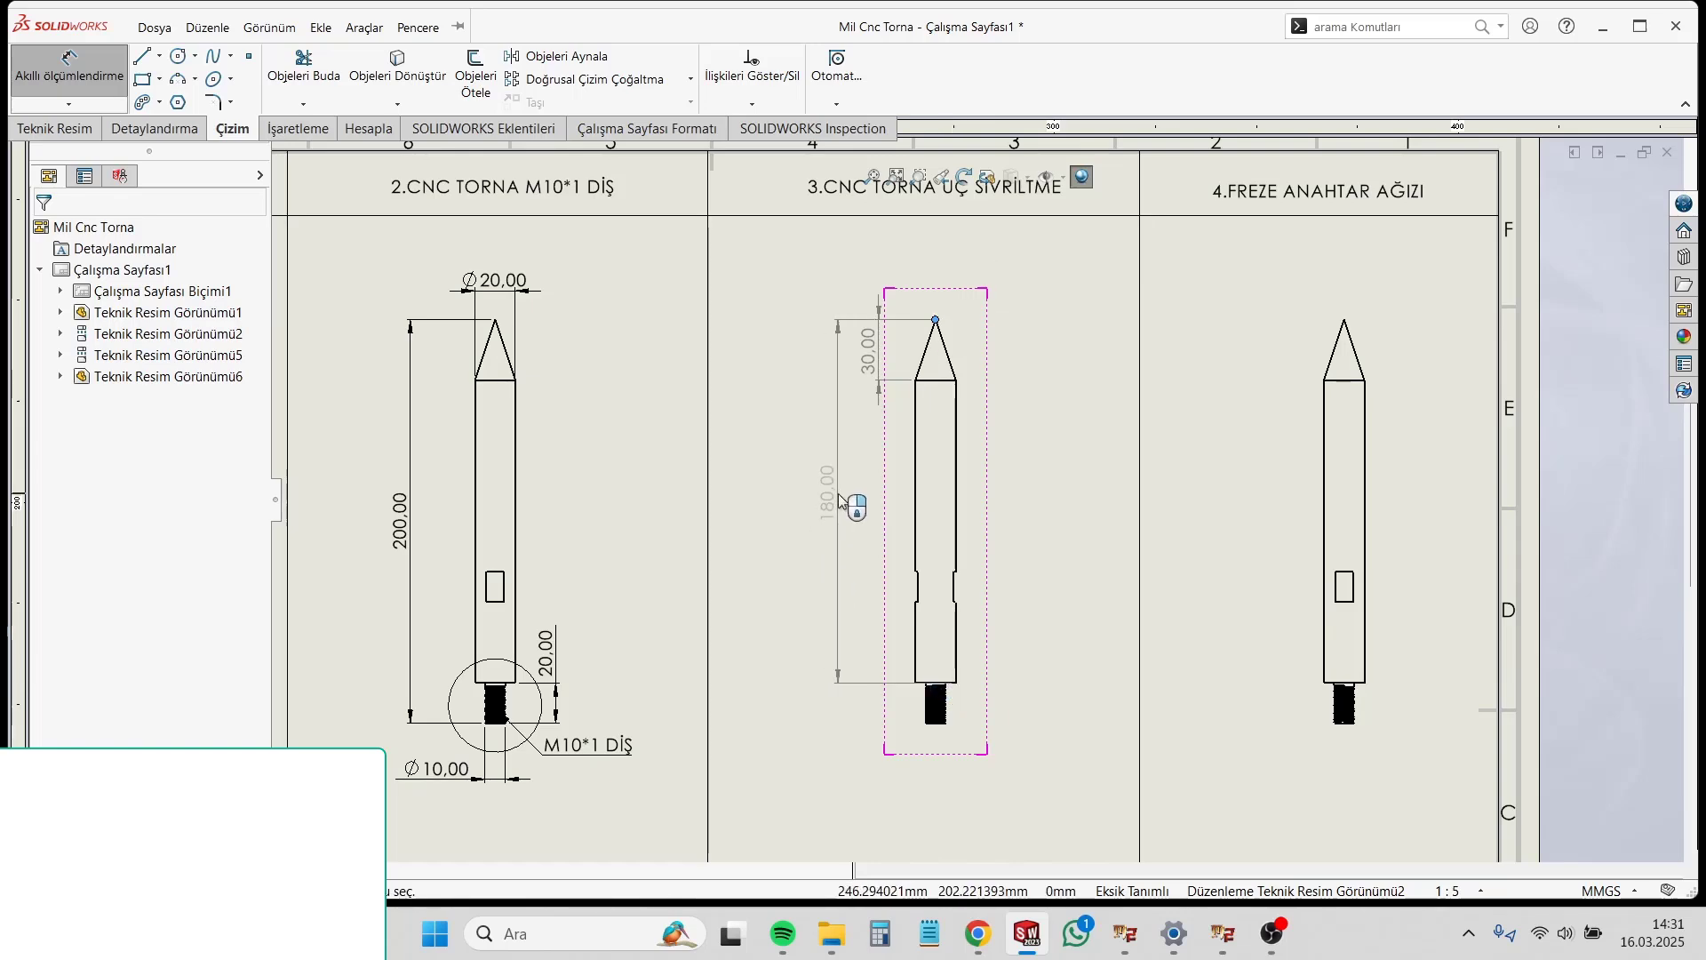
pyautogui.click(1082, 567)
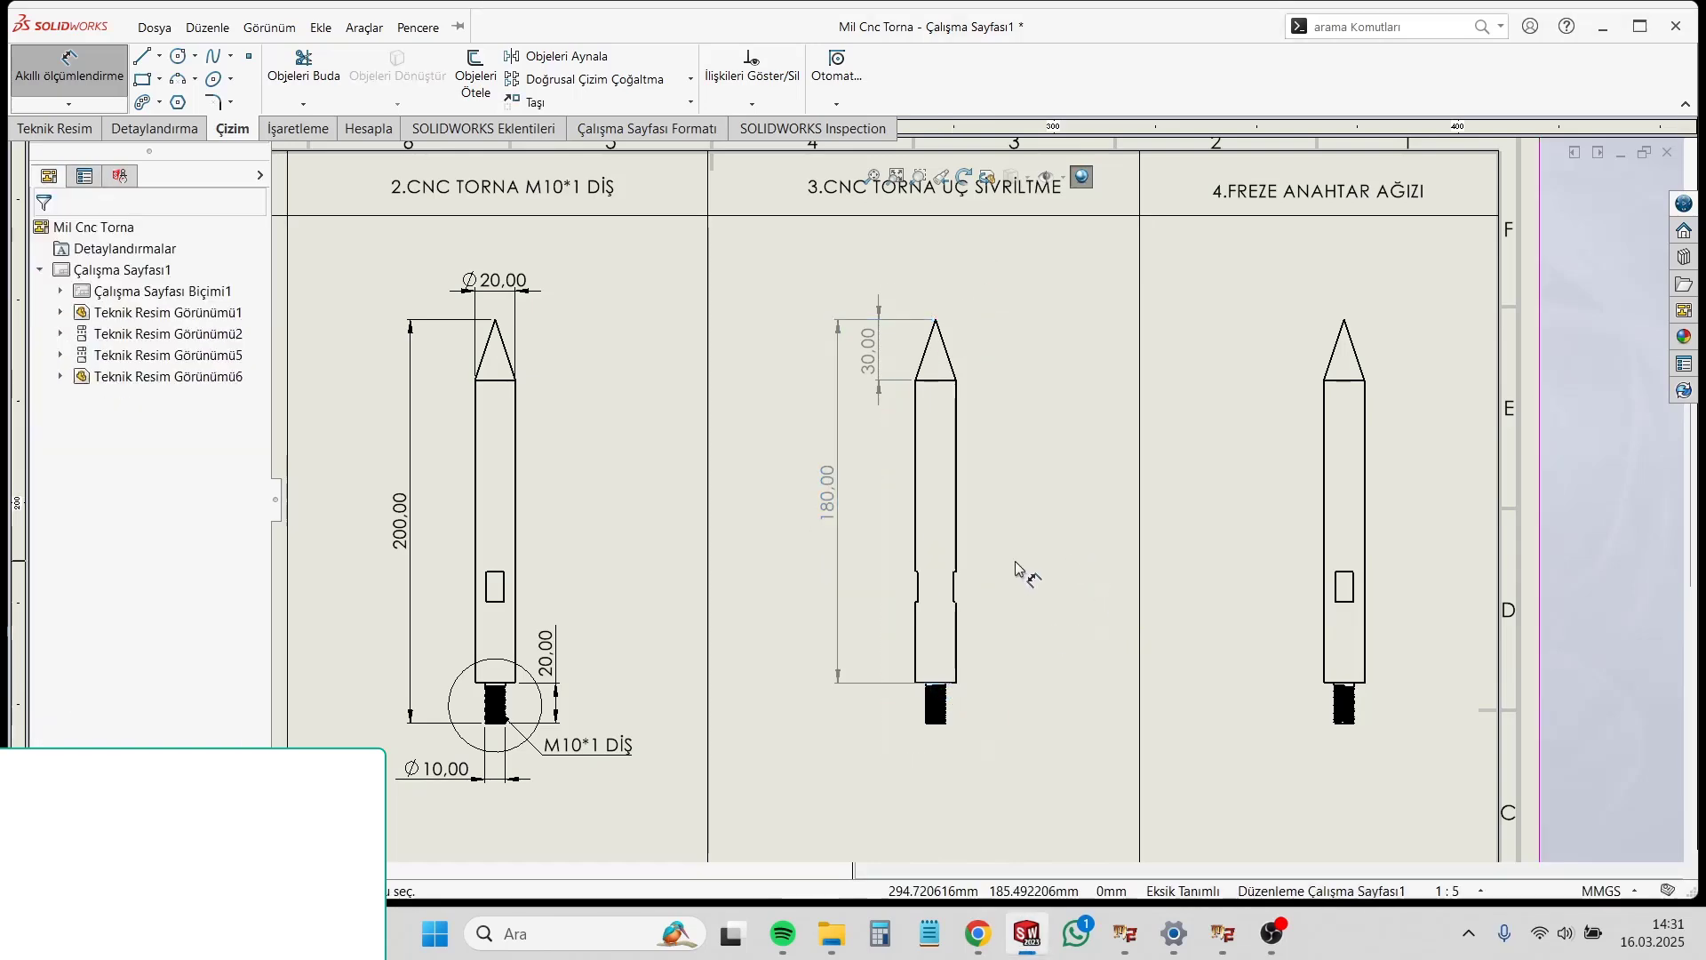
# Step: Try dimensioning the left wrench flat's recess depth on the third-column shaft view, and delete that dimension
pyautogui.scroll(2, 986, 565)
pyautogui.scroll(-1, 887, 426)
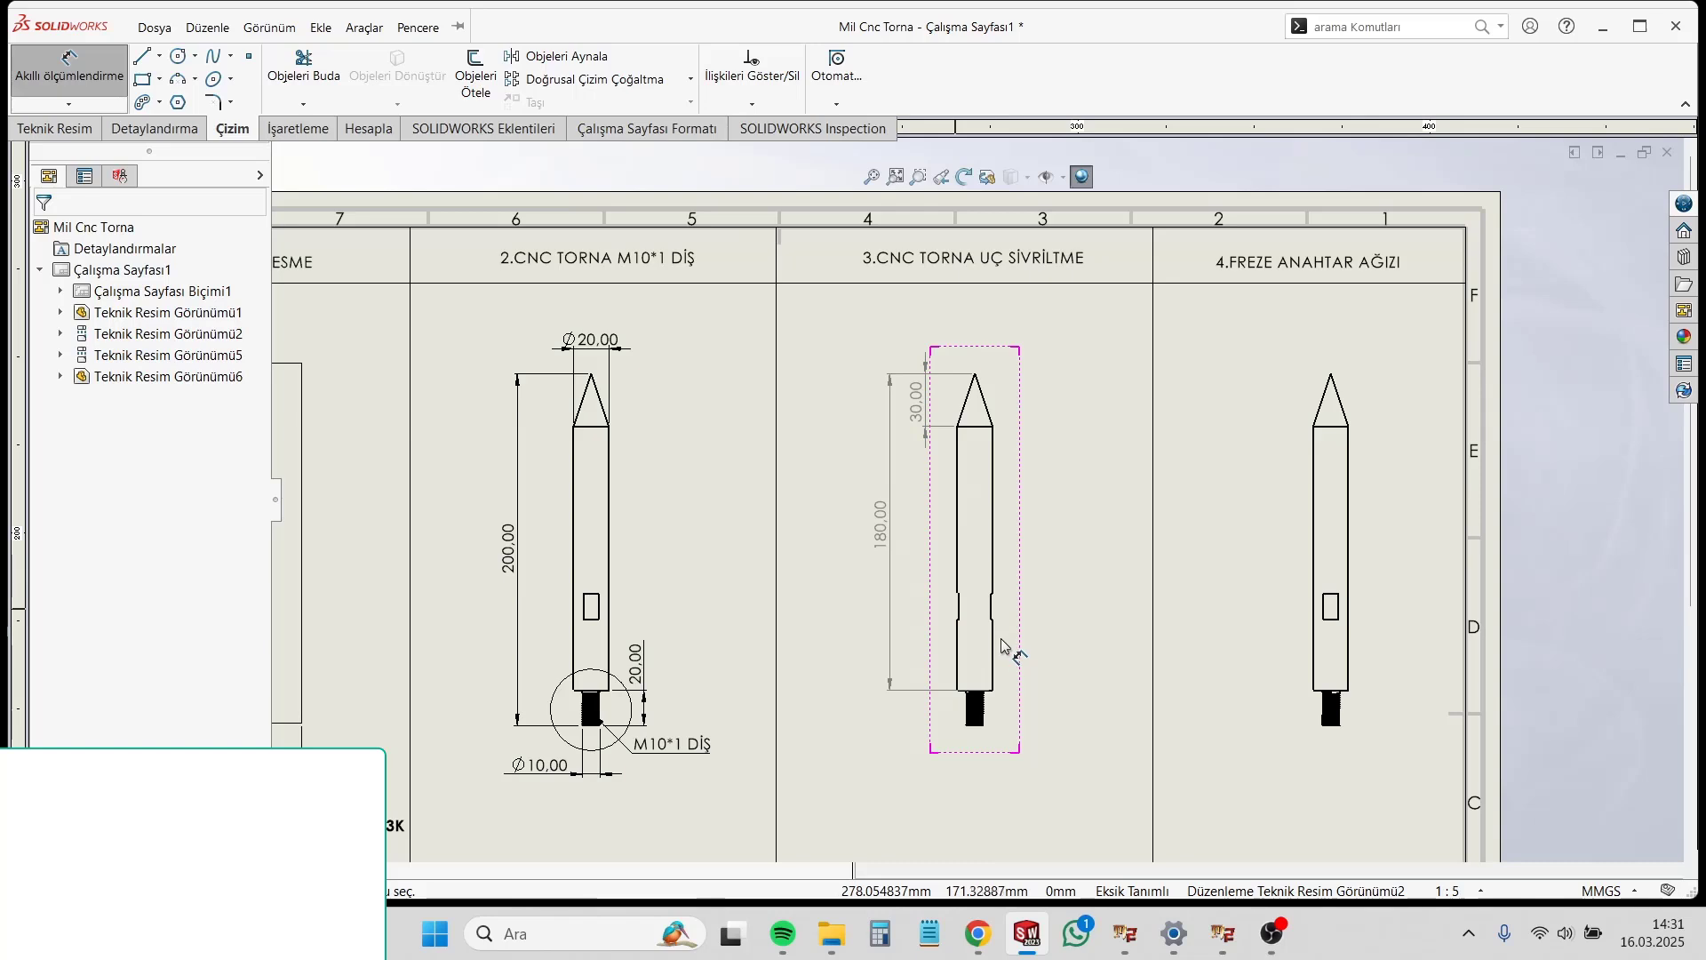
pyautogui.scroll(-4, 983, 655)
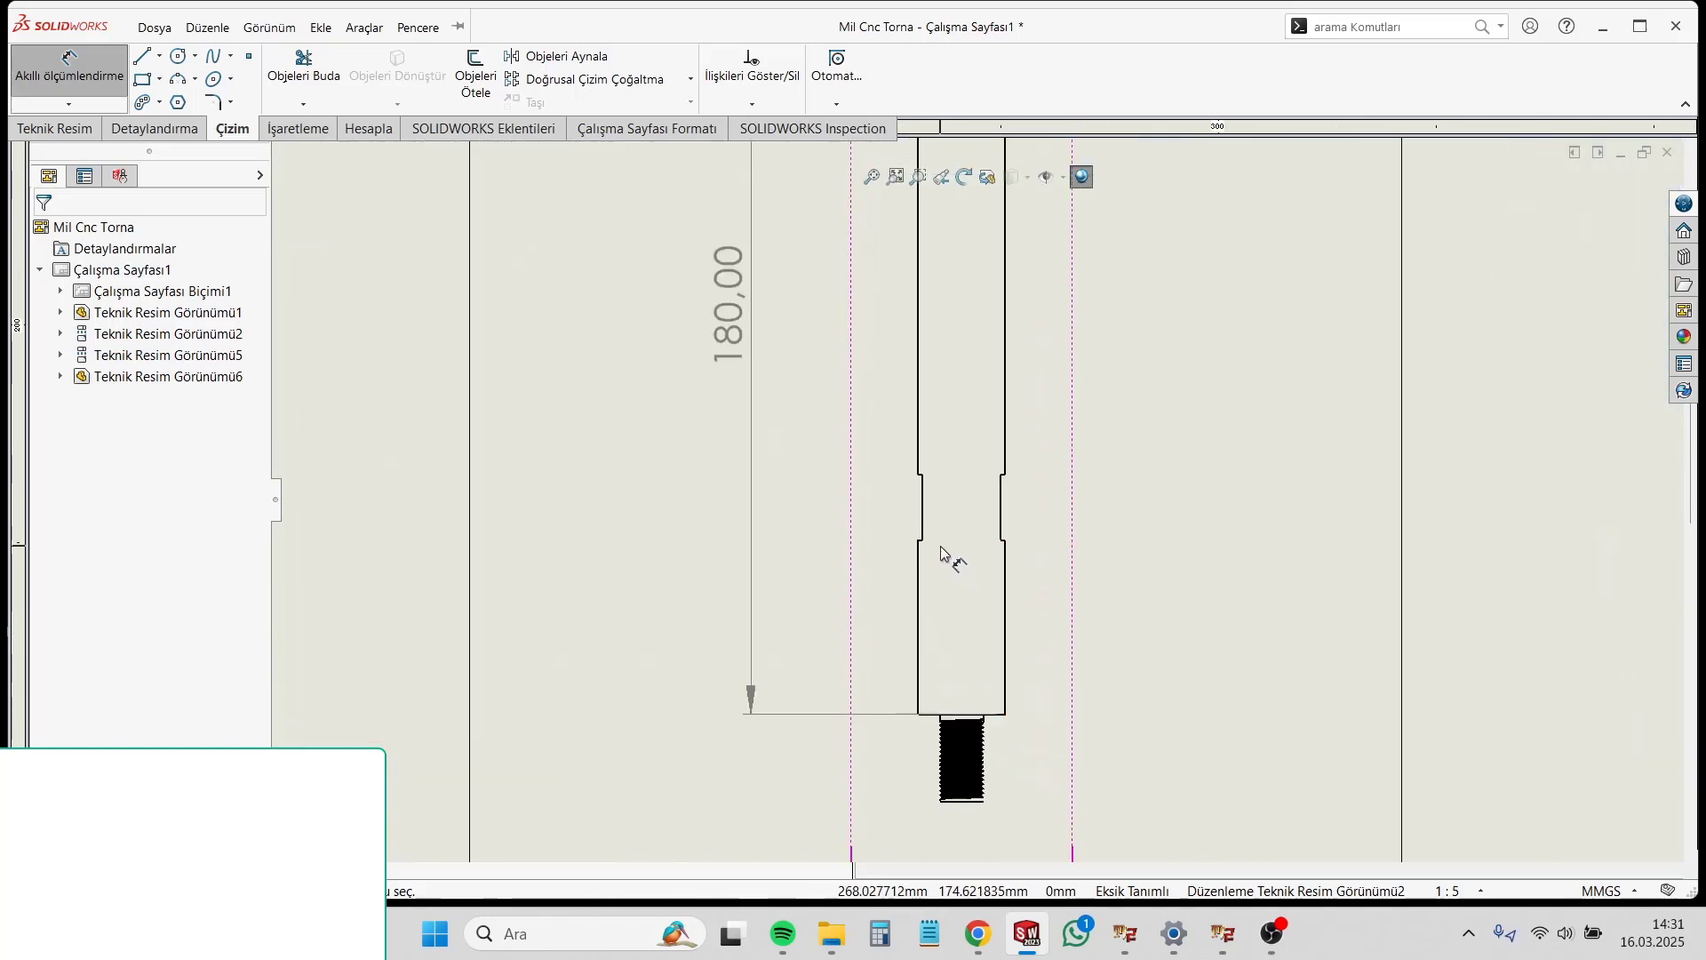
pyautogui.scroll(2, 924, 543)
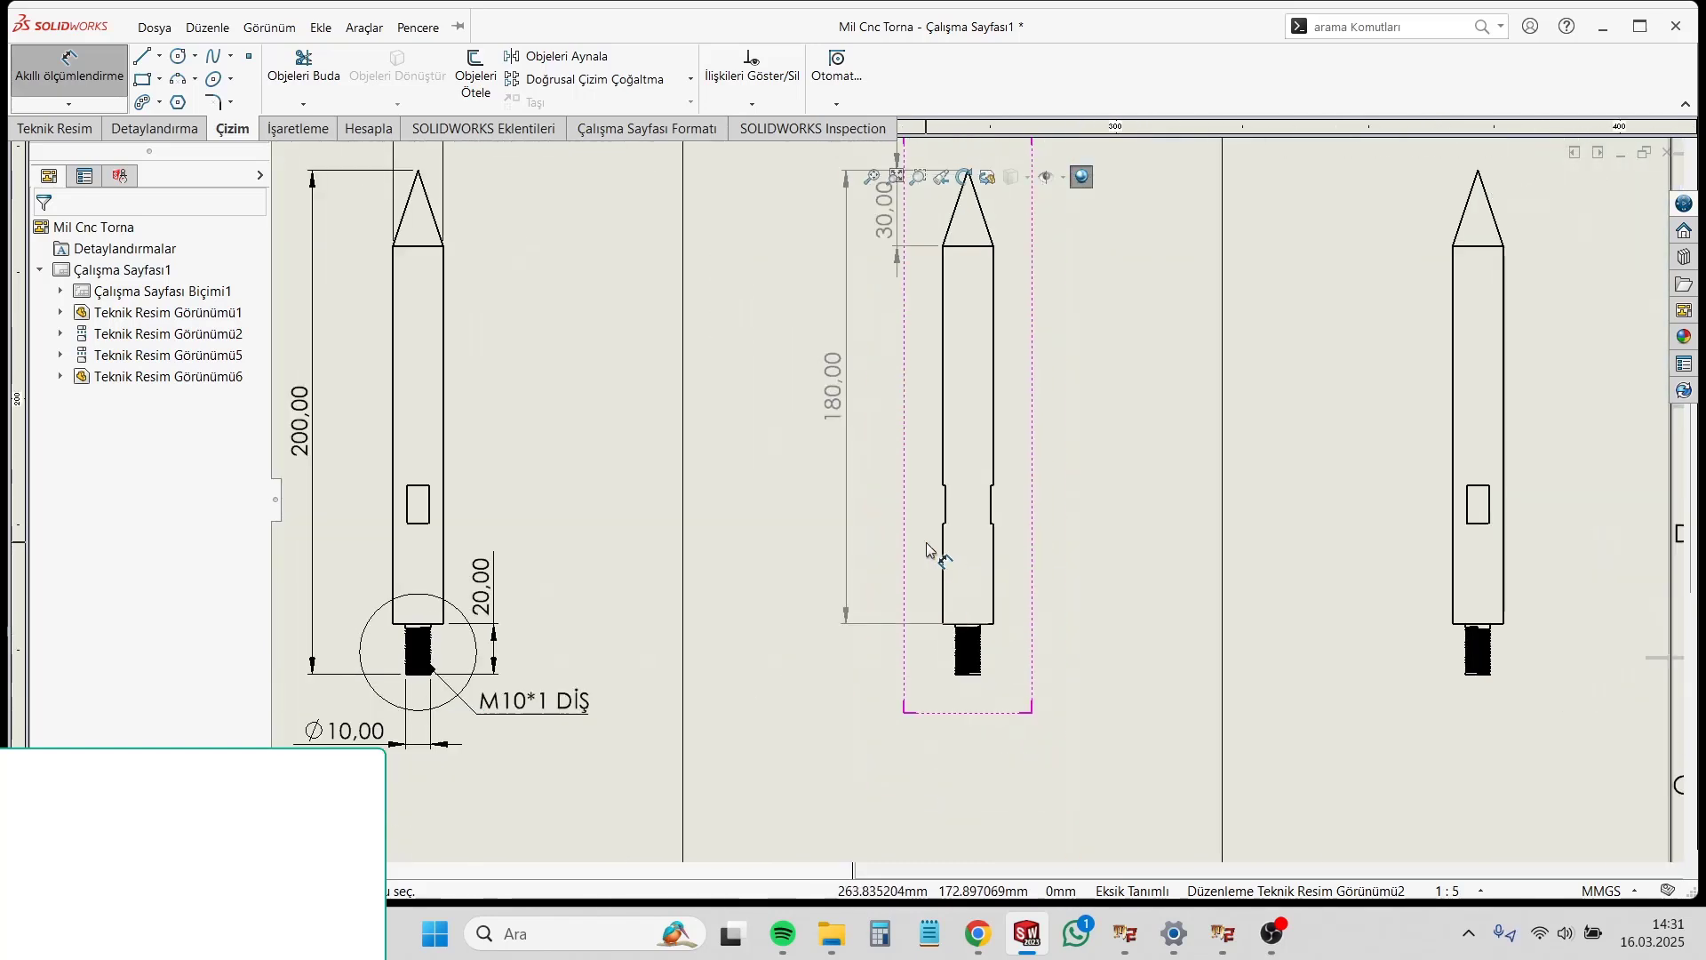
pyautogui.scroll(-3, 972, 592)
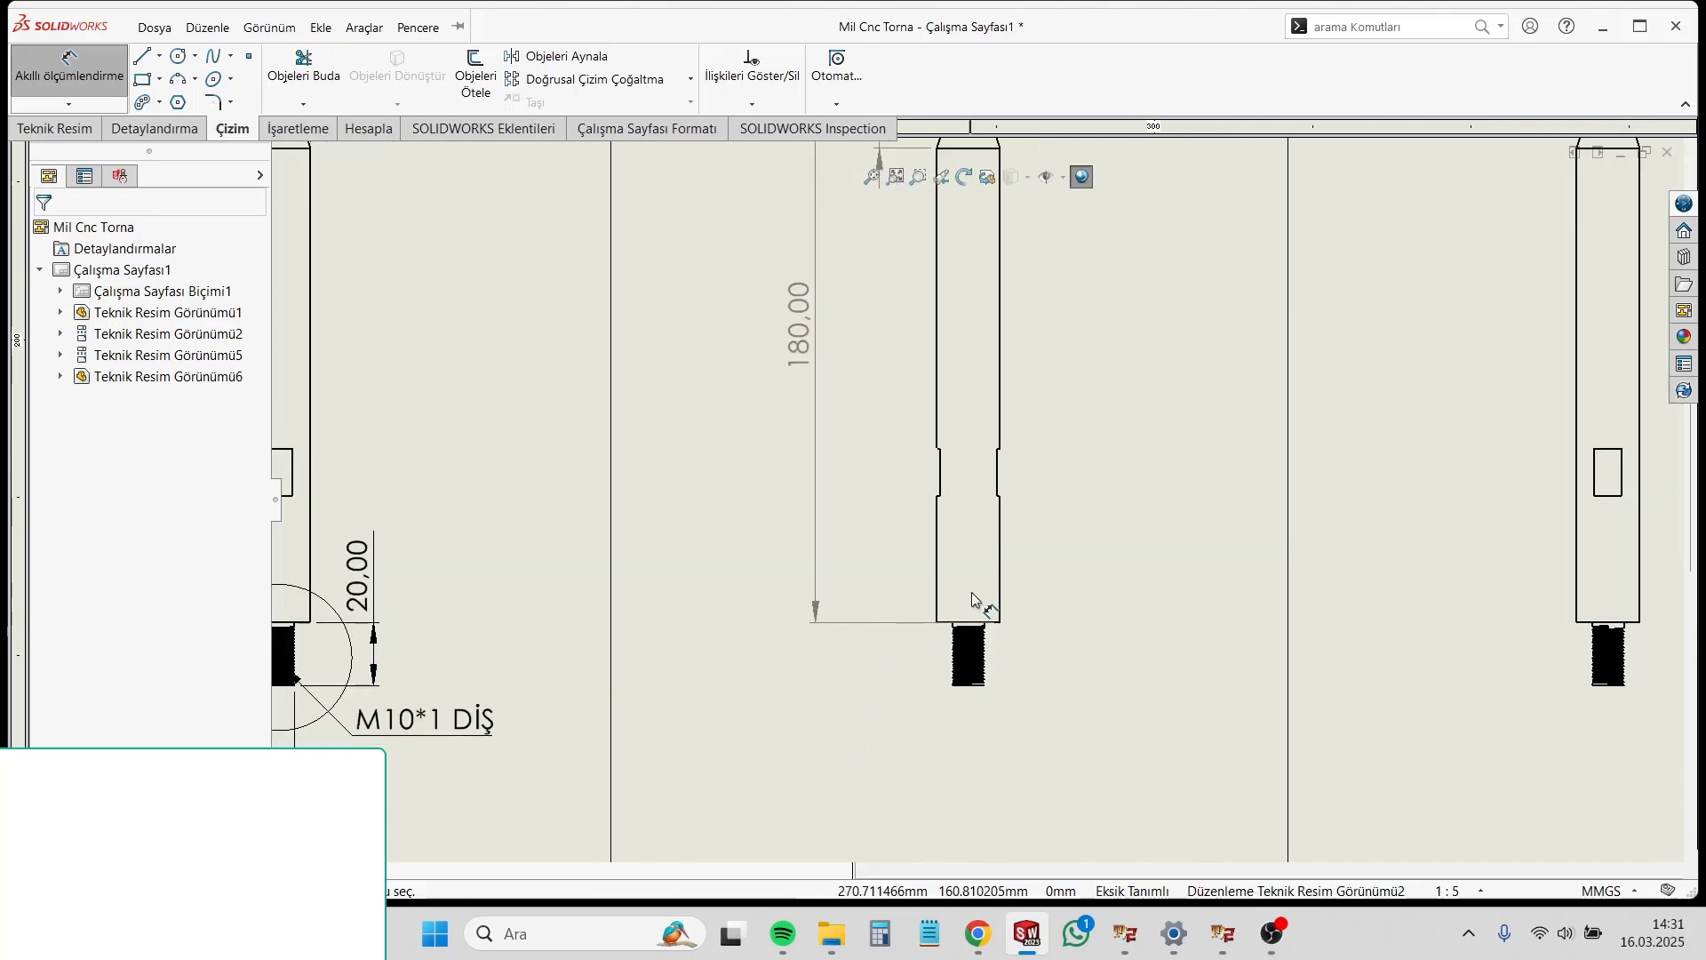
pyautogui.scroll(-4, 915, 473)
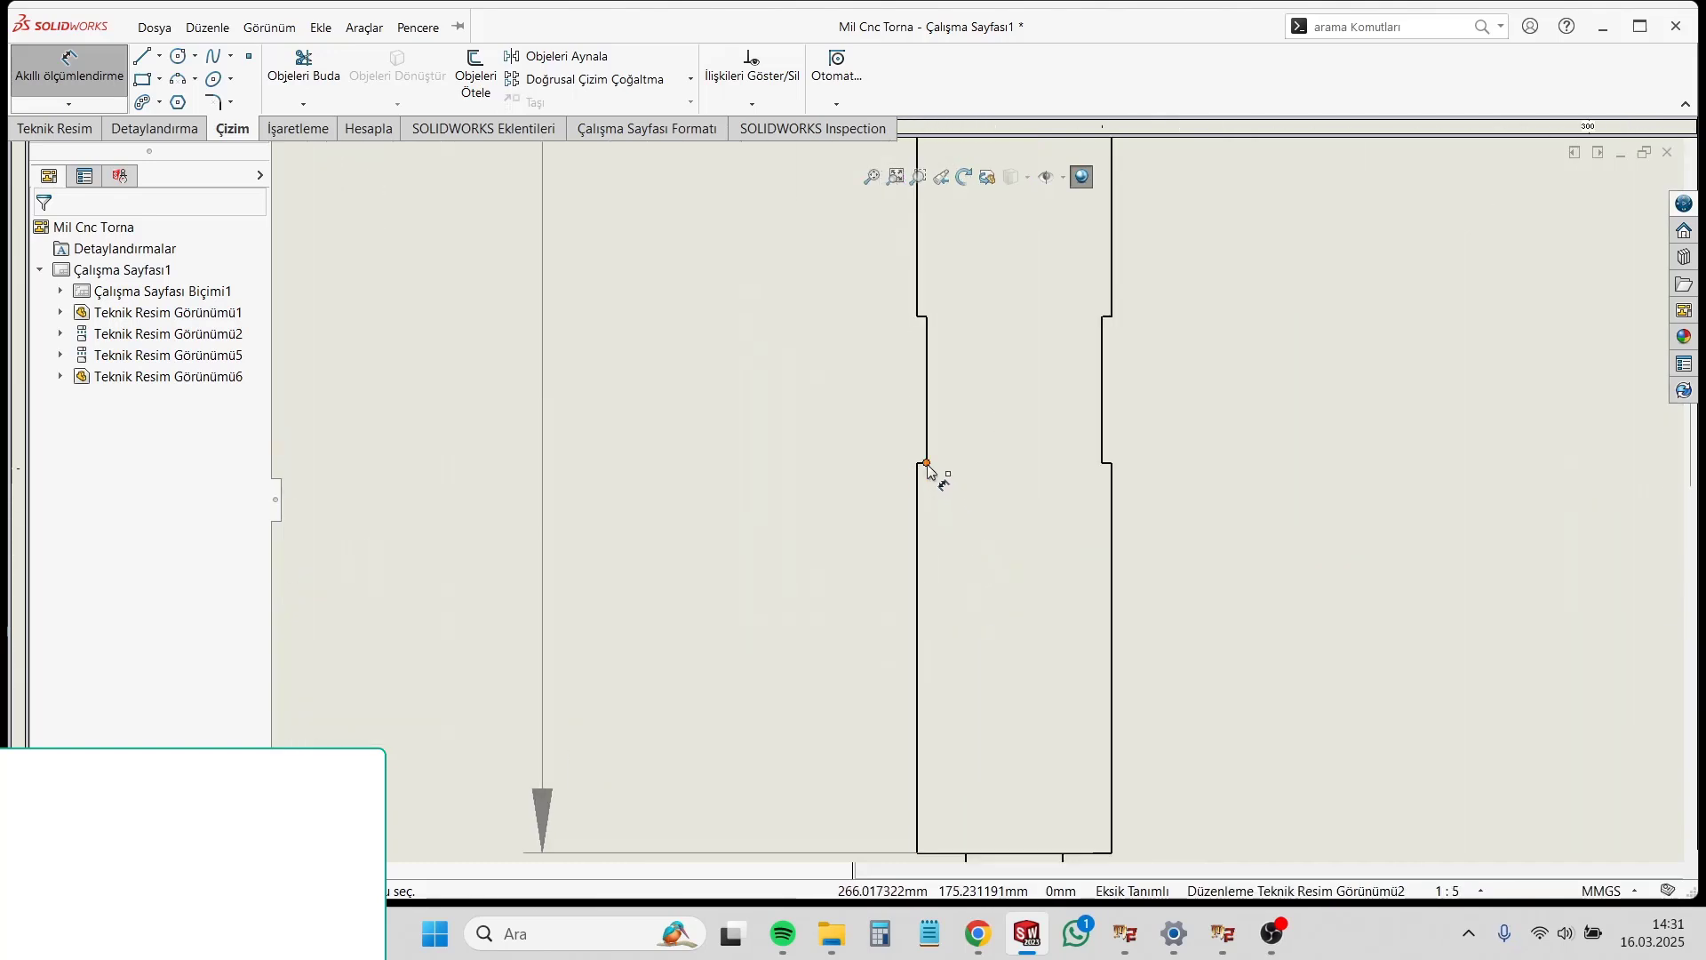
pyautogui.scroll(5, 1016, 607)
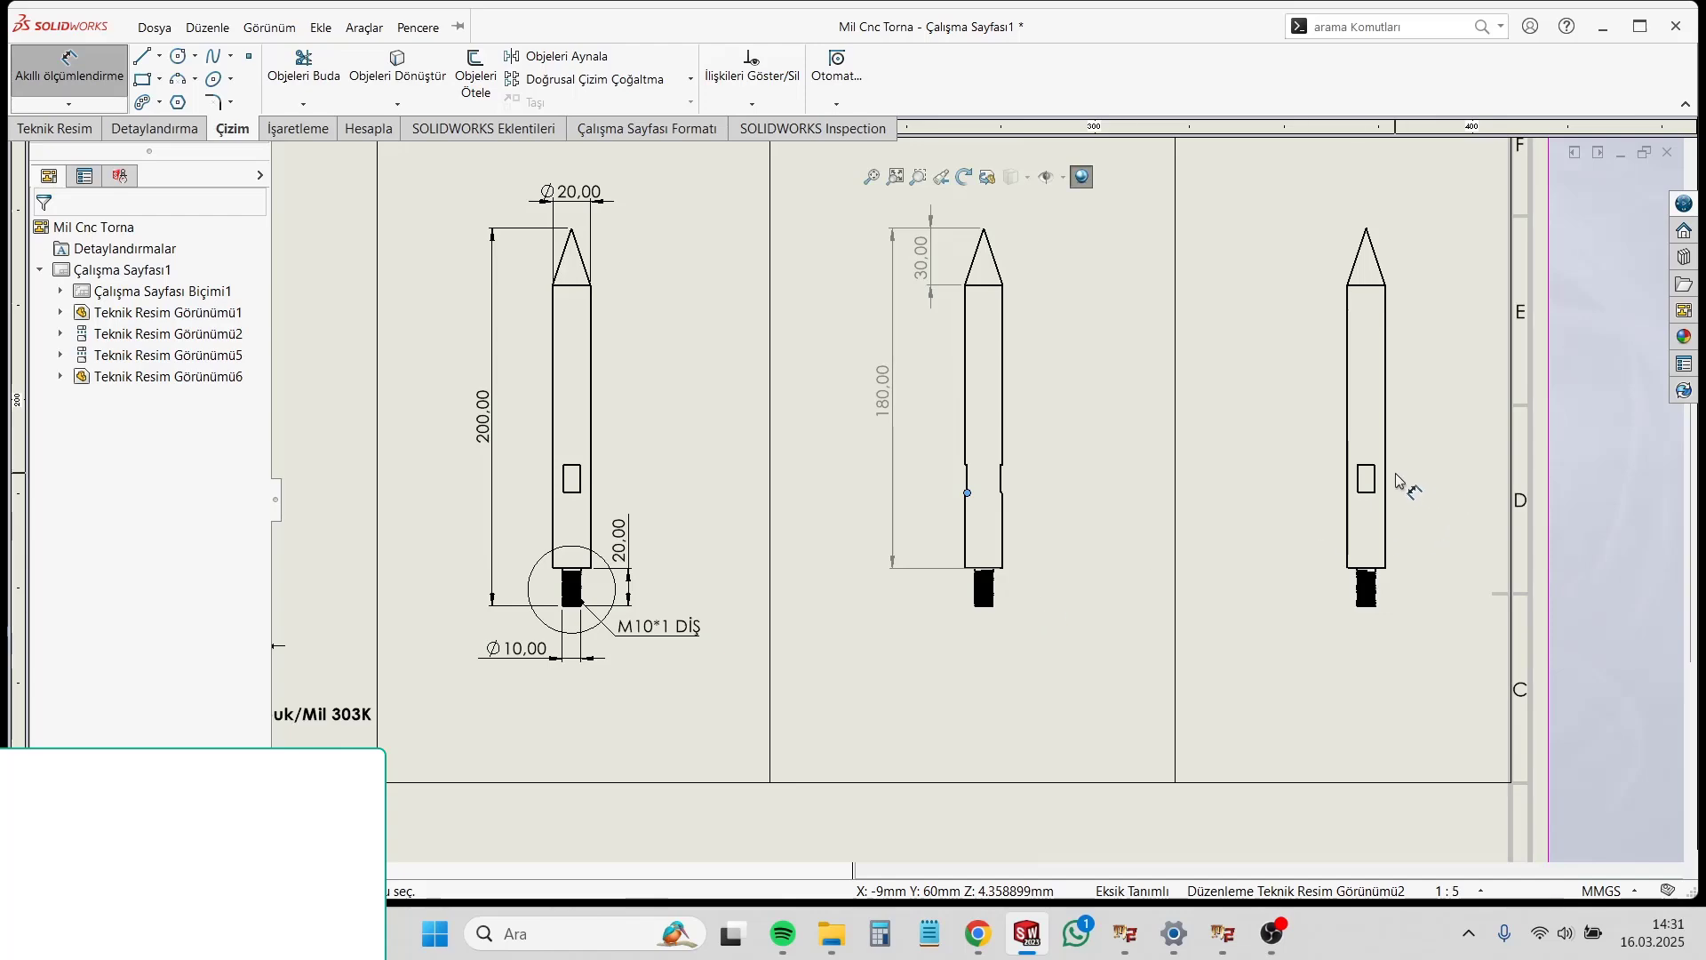
pyautogui.scroll(5, 1397, 480)
pyautogui.scroll(-5, 993, 525)
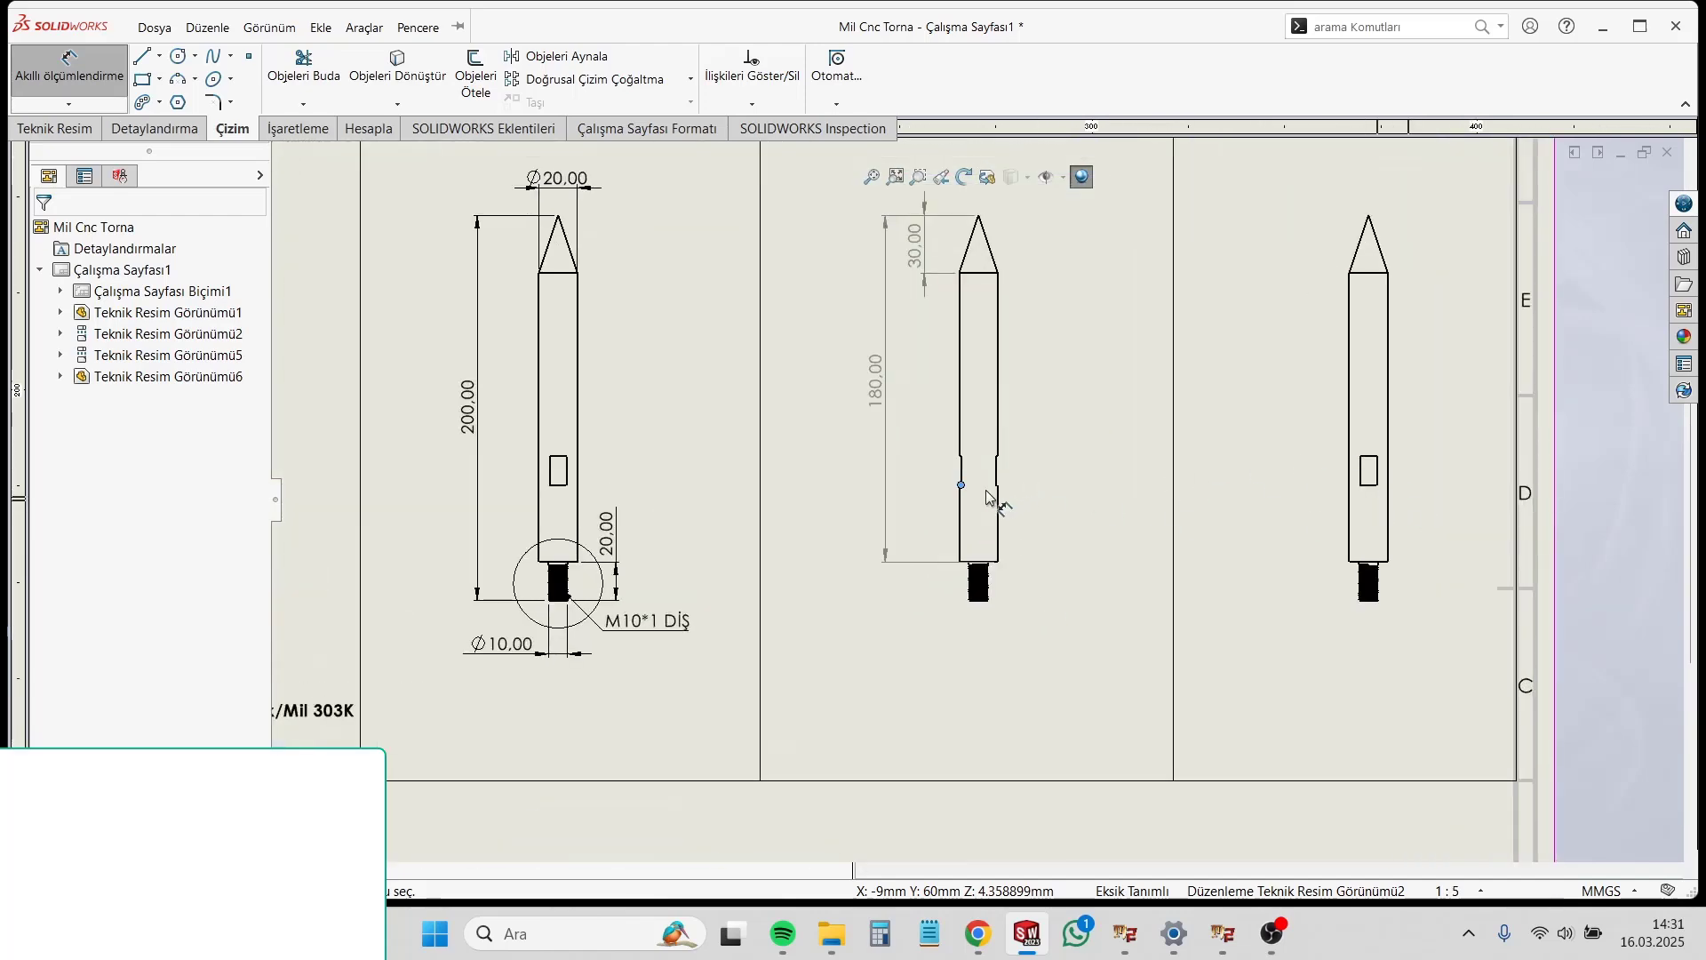
pyautogui.scroll(-6, 962, 491)
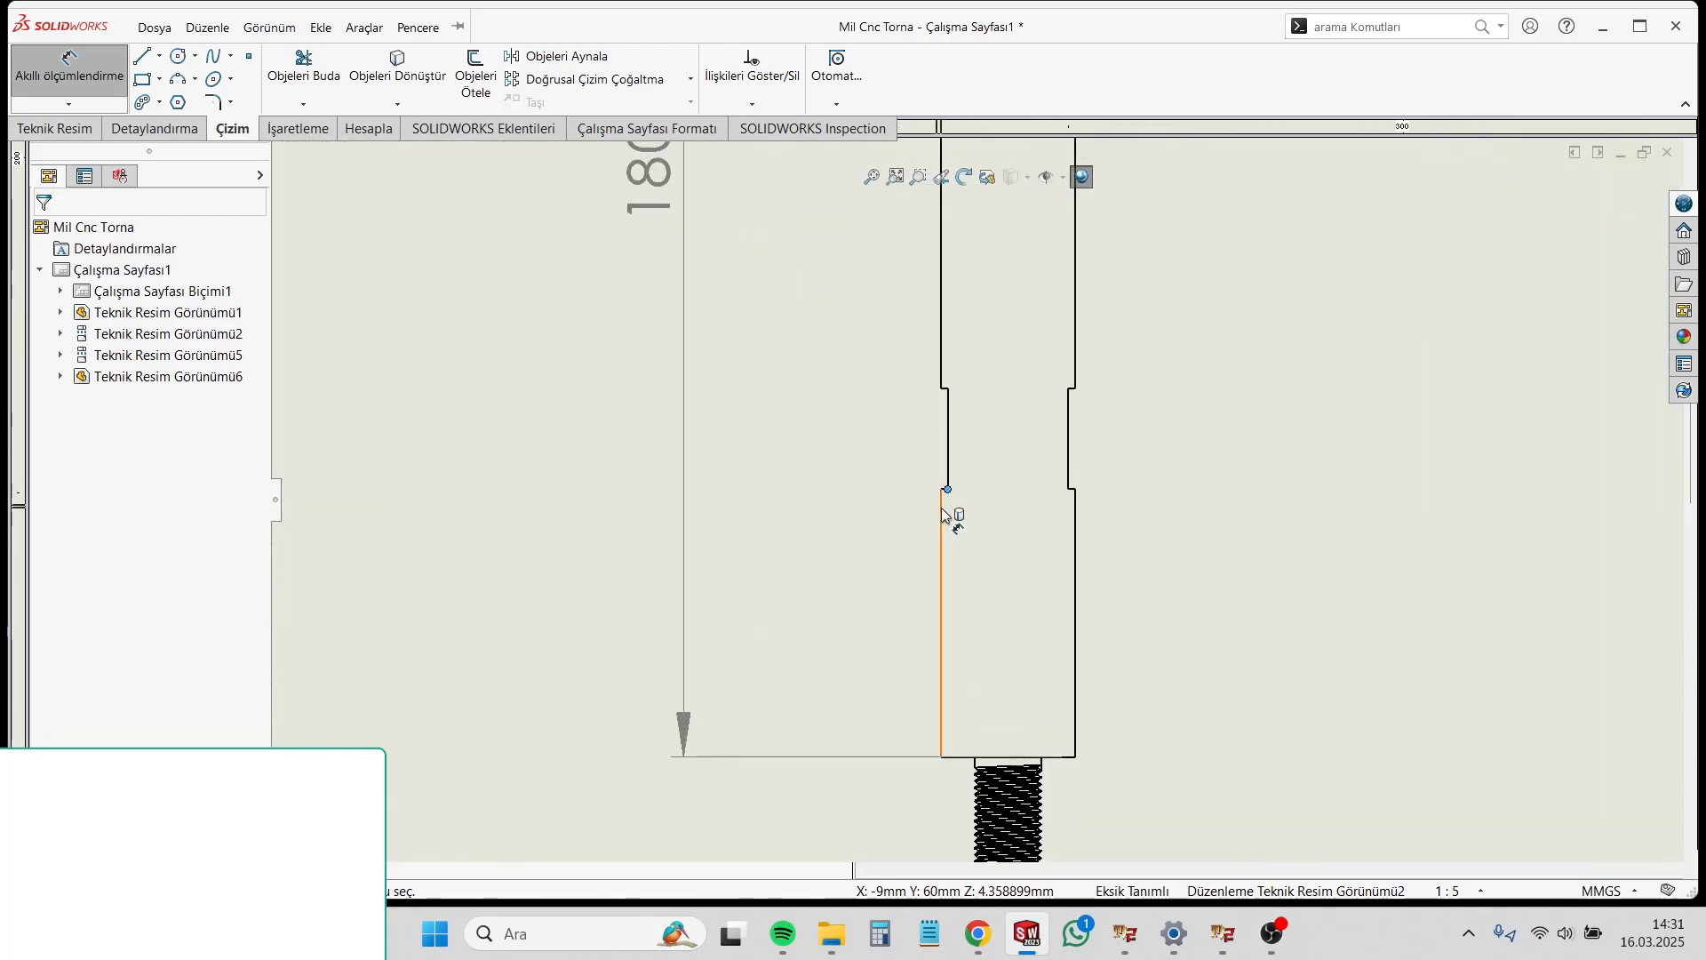
pyautogui.click(947, 487)
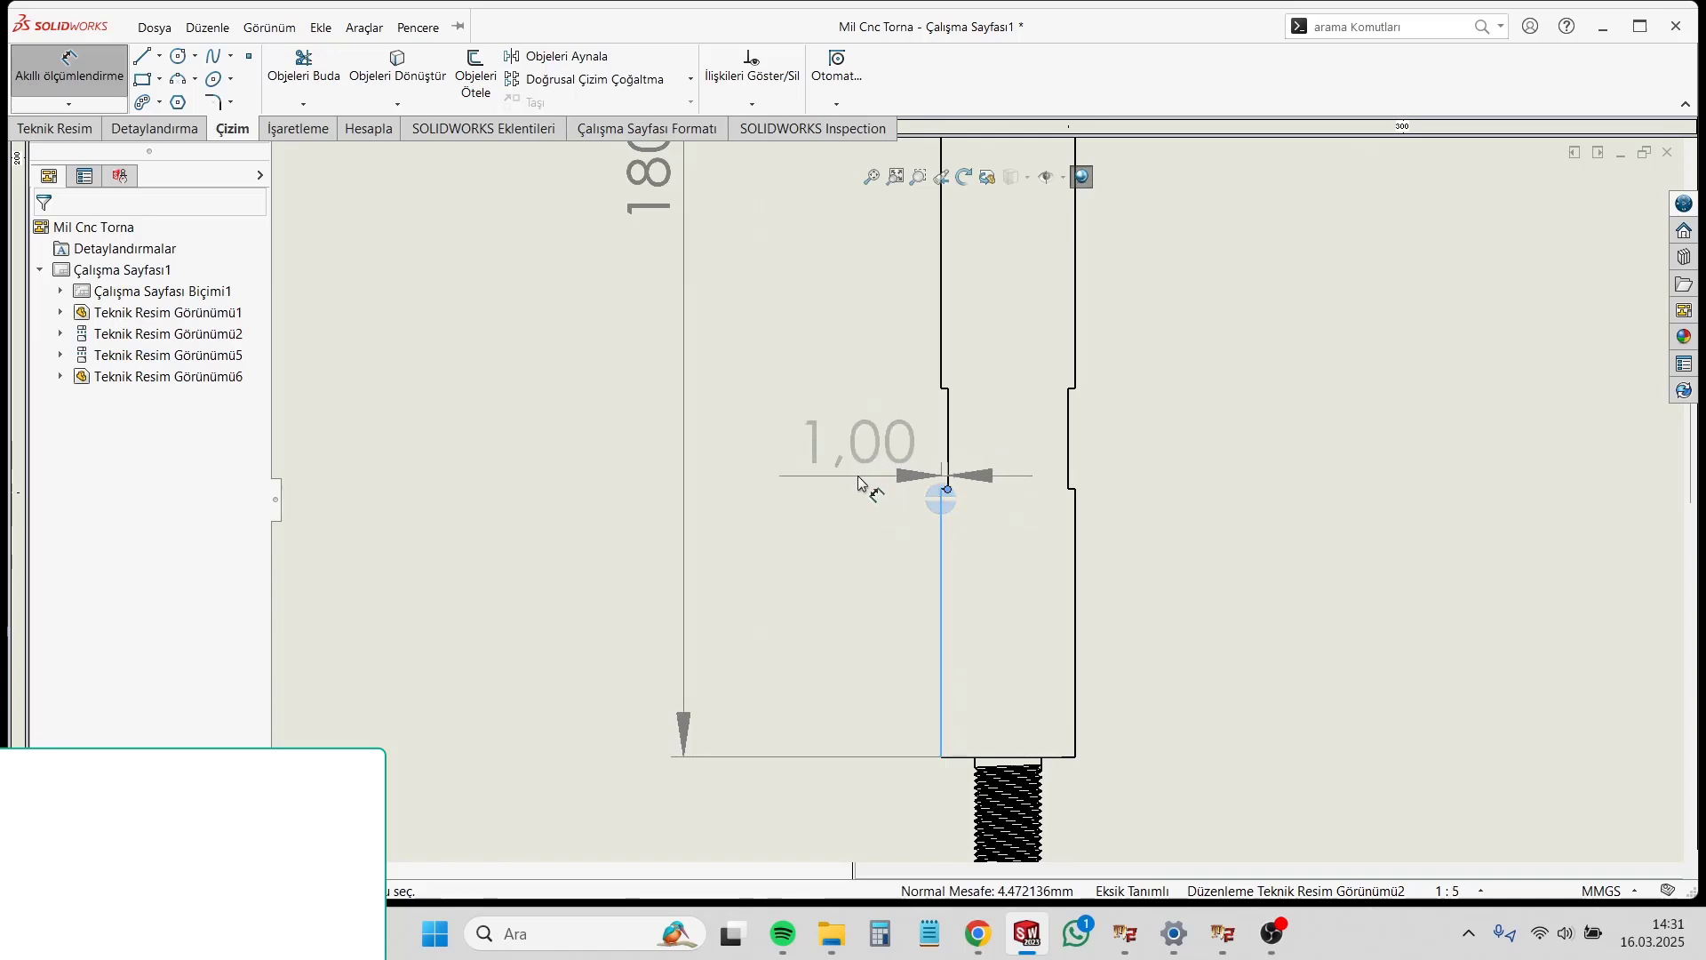
pyautogui.click(853, 487)
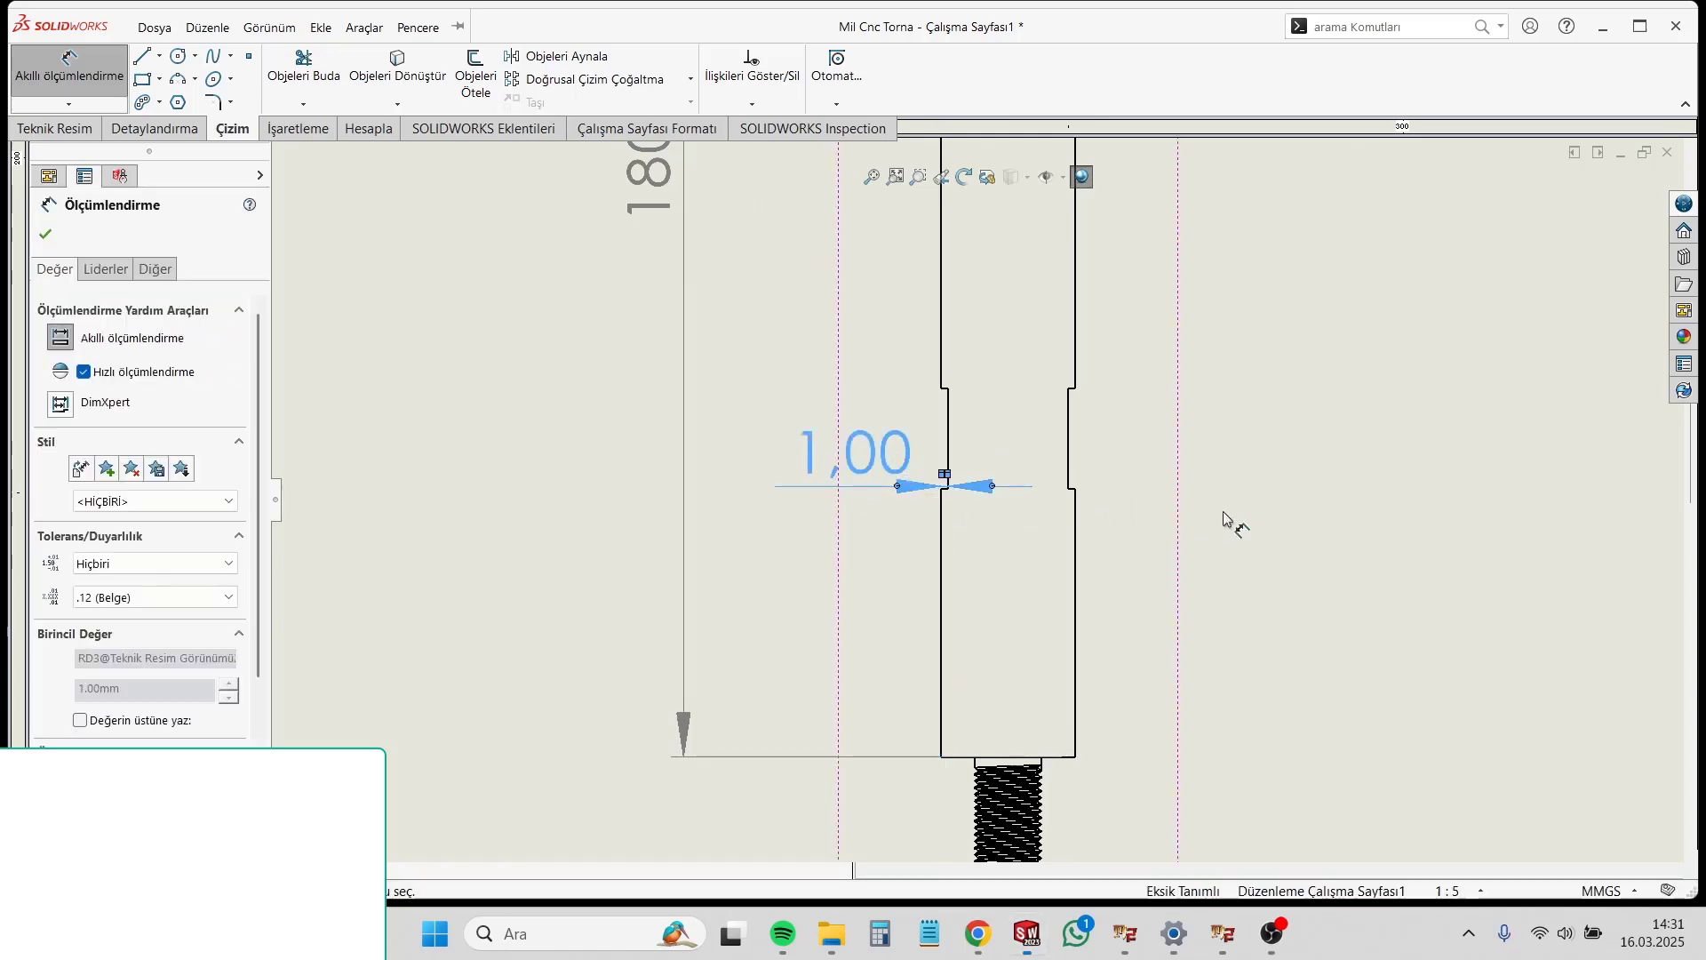
pyautogui.click(902, 454)
pyautogui.press('Delete')
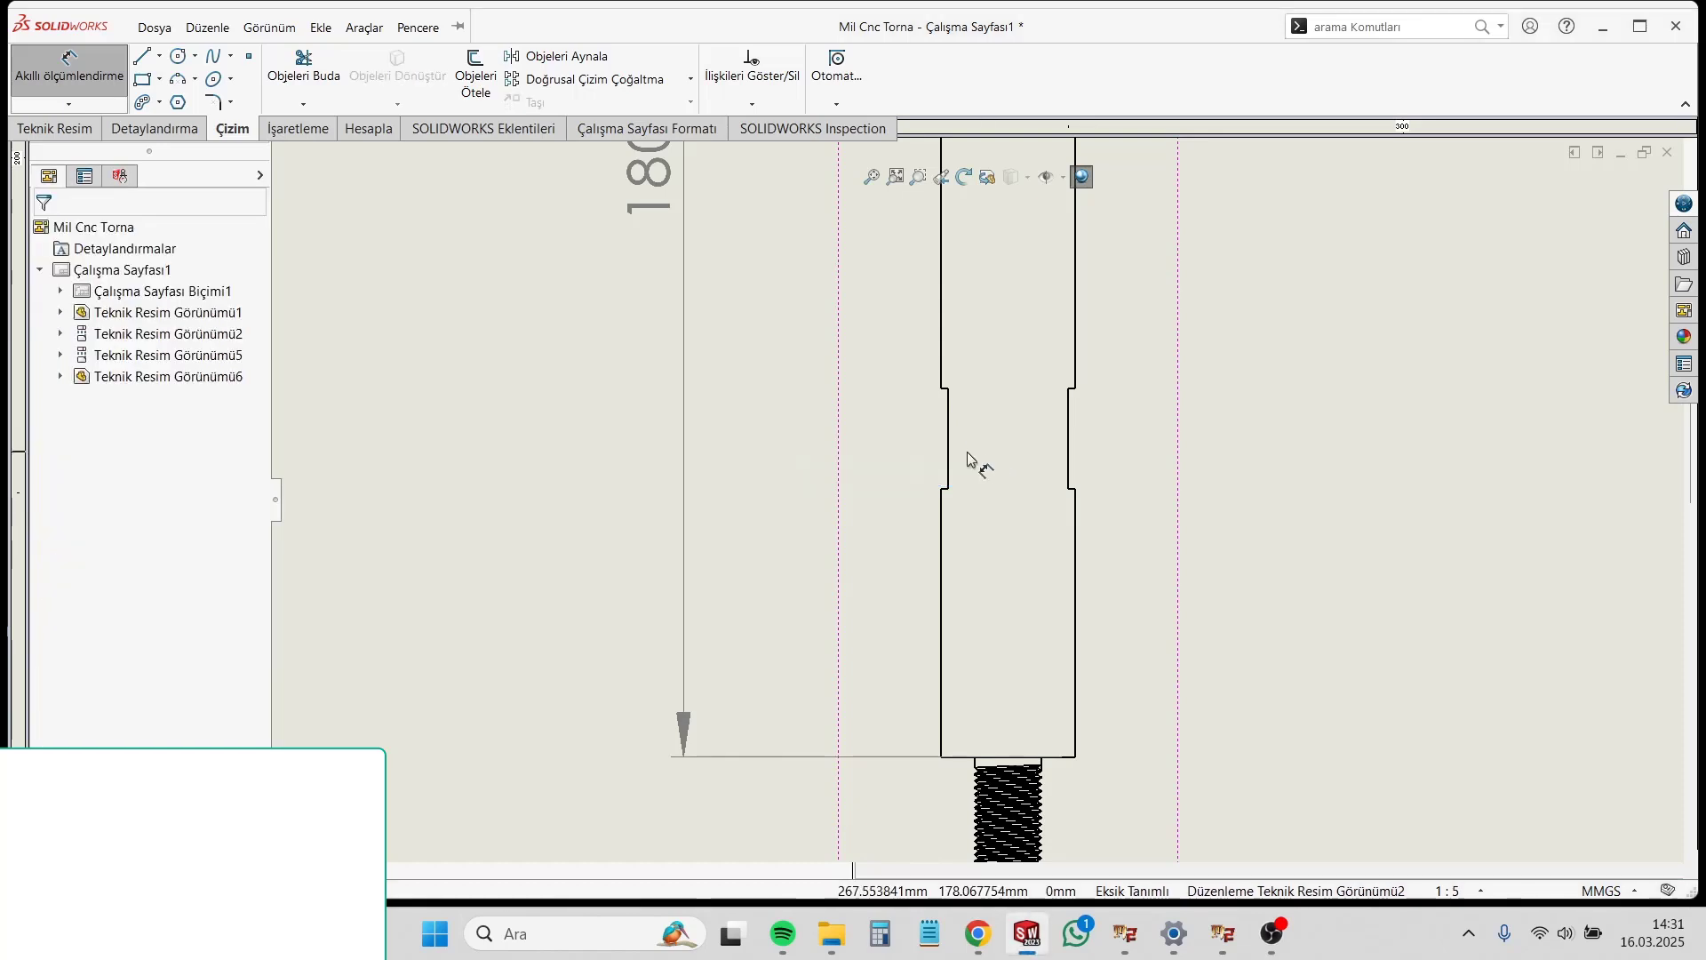
# Step: Try dimensioning between the two wrench flats on the third-column shaft view, and delete the resulting flat-length dimension
pyautogui.click(947, 461)
pyautogui.click(1066, 462)
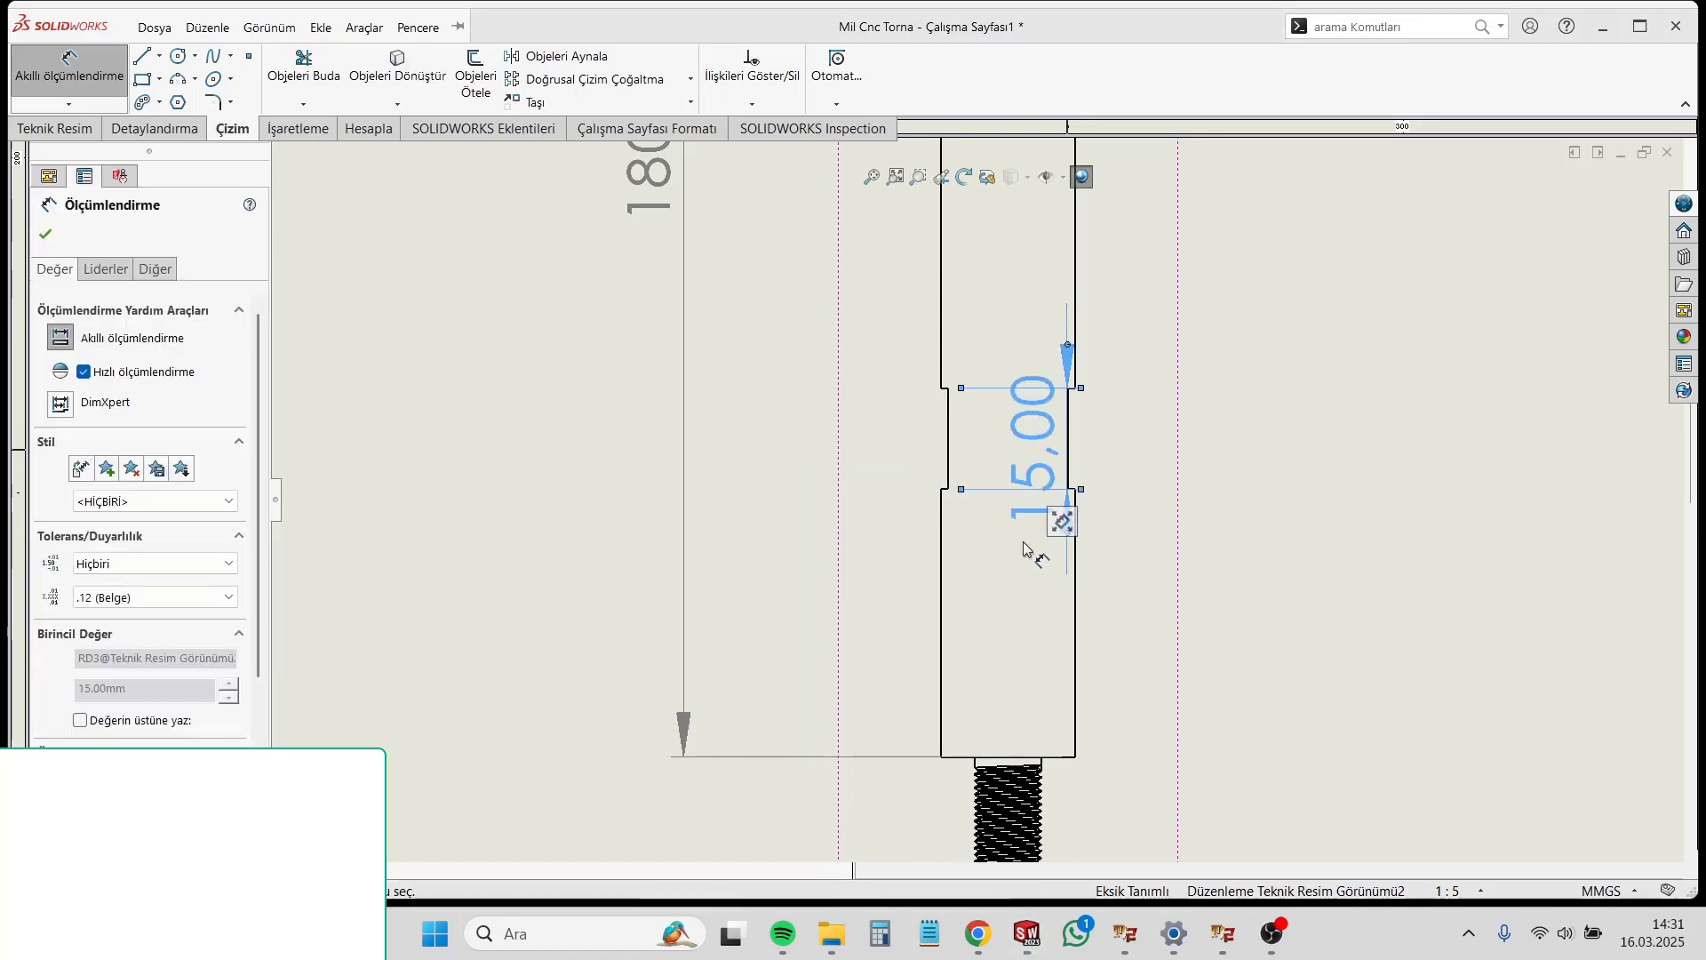
pyautogui.press('Delete')
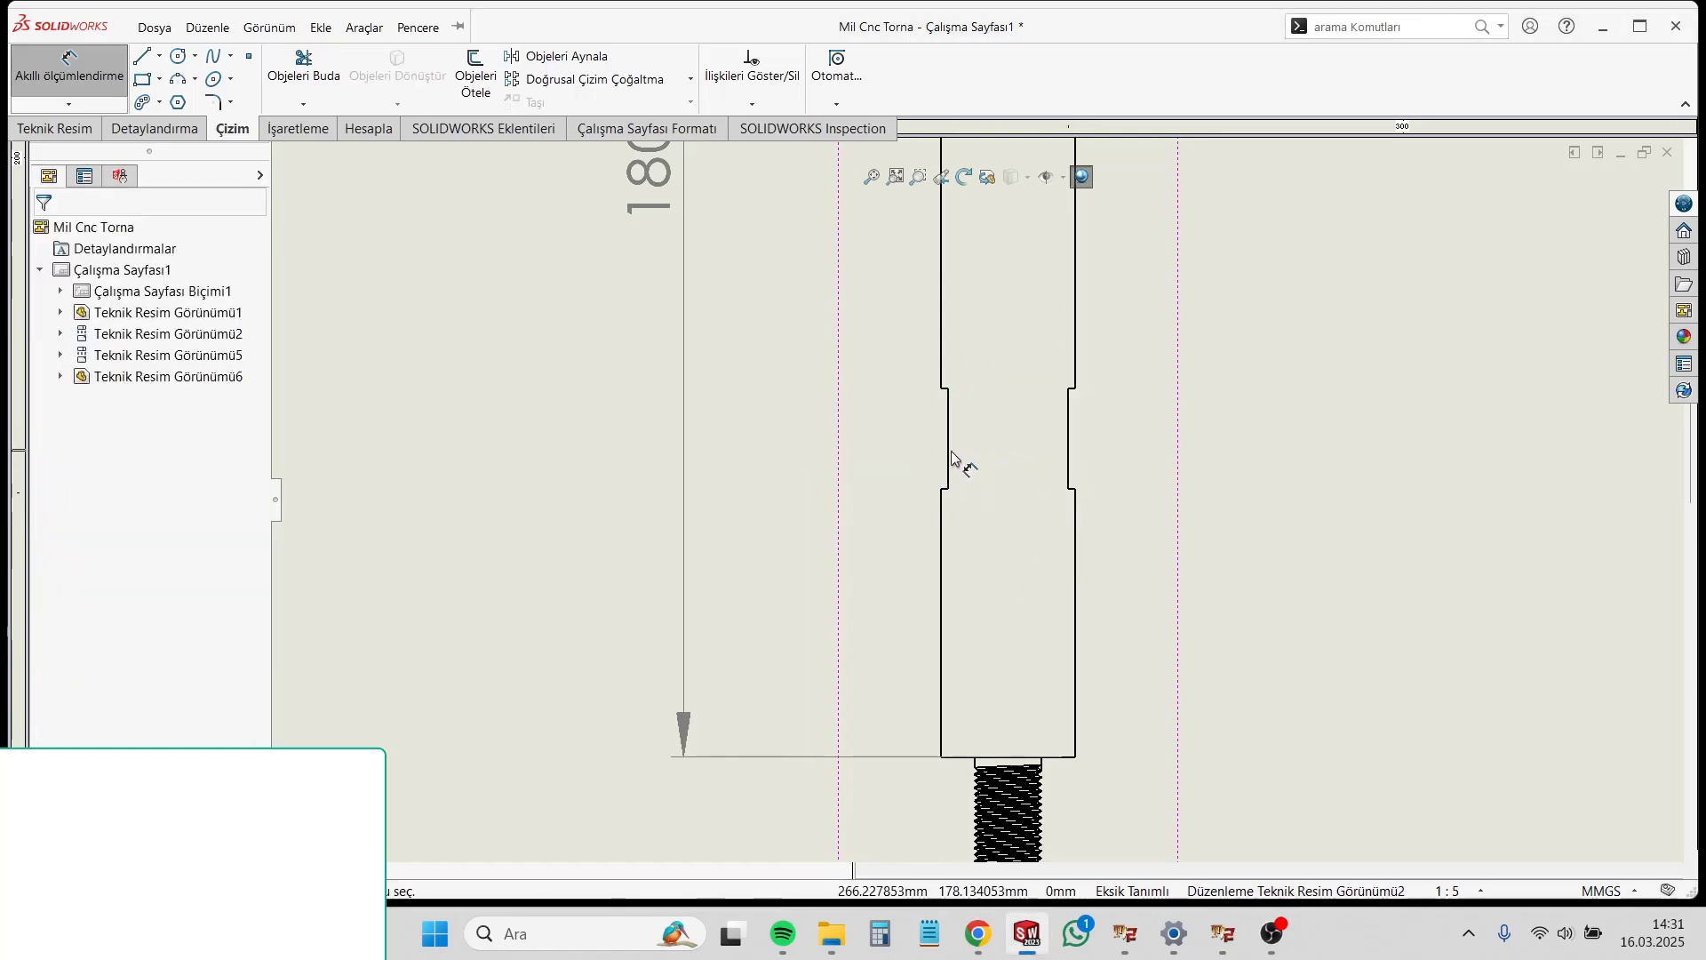
# Step: Dimension the width across the two wrench flats on the third-column shaft view, placing it to the shaft's right
pyautogui.click(951, 458)
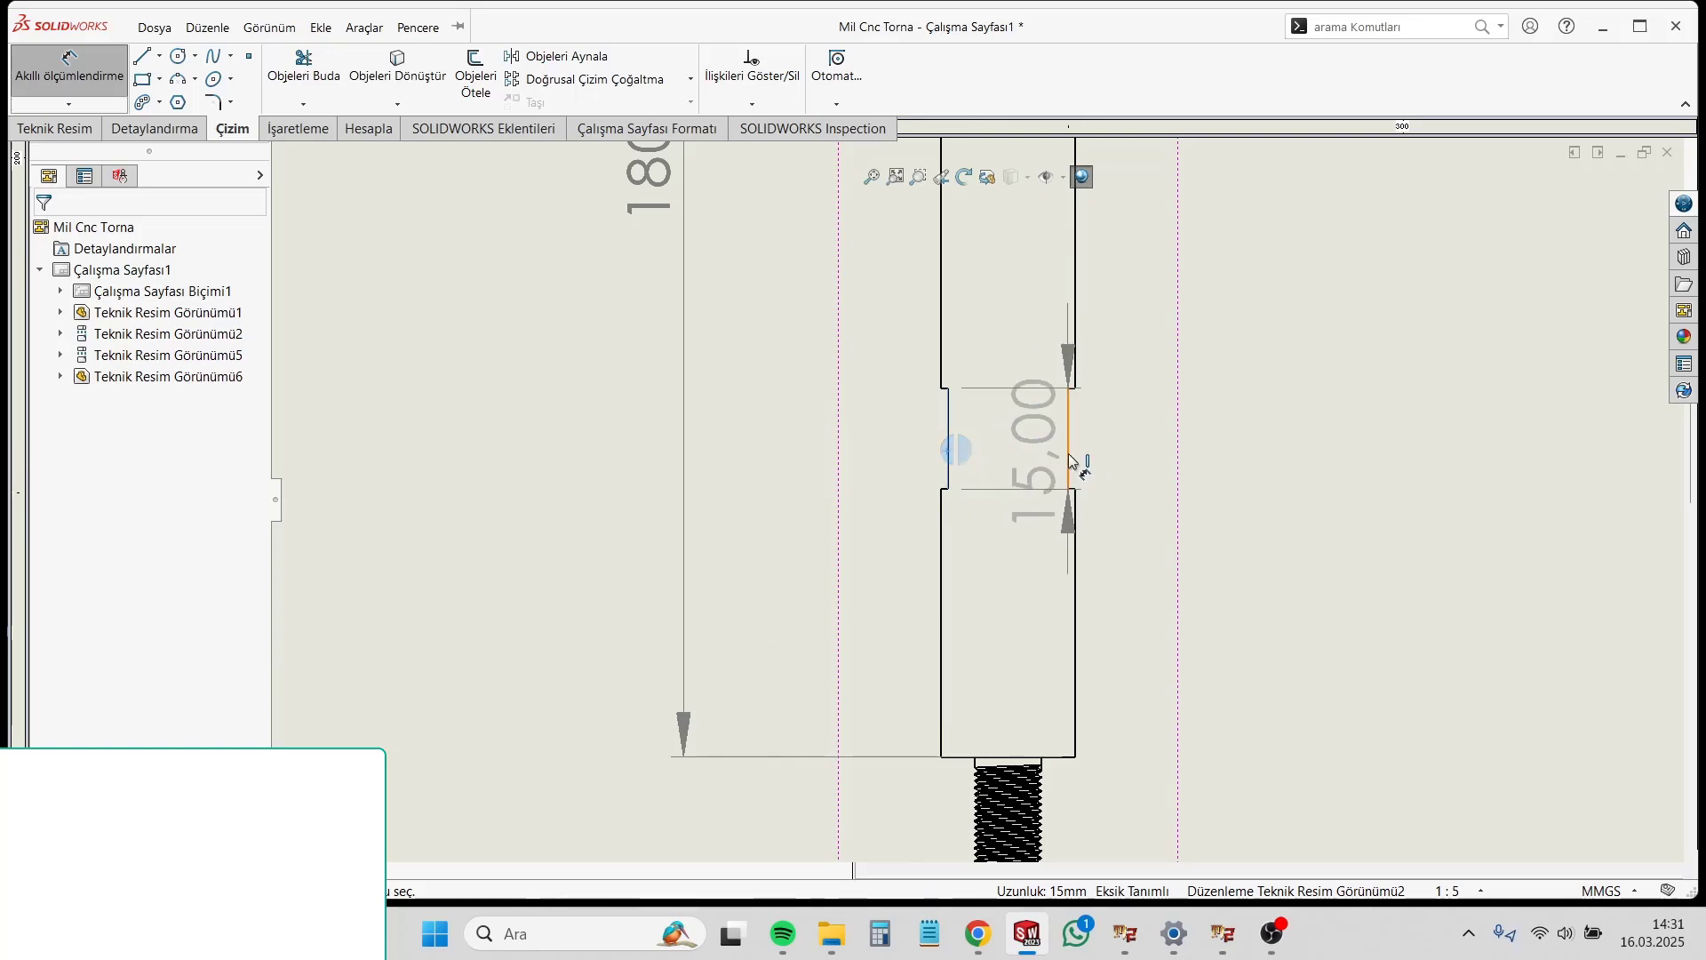
pyautogui.click(1069, 460)
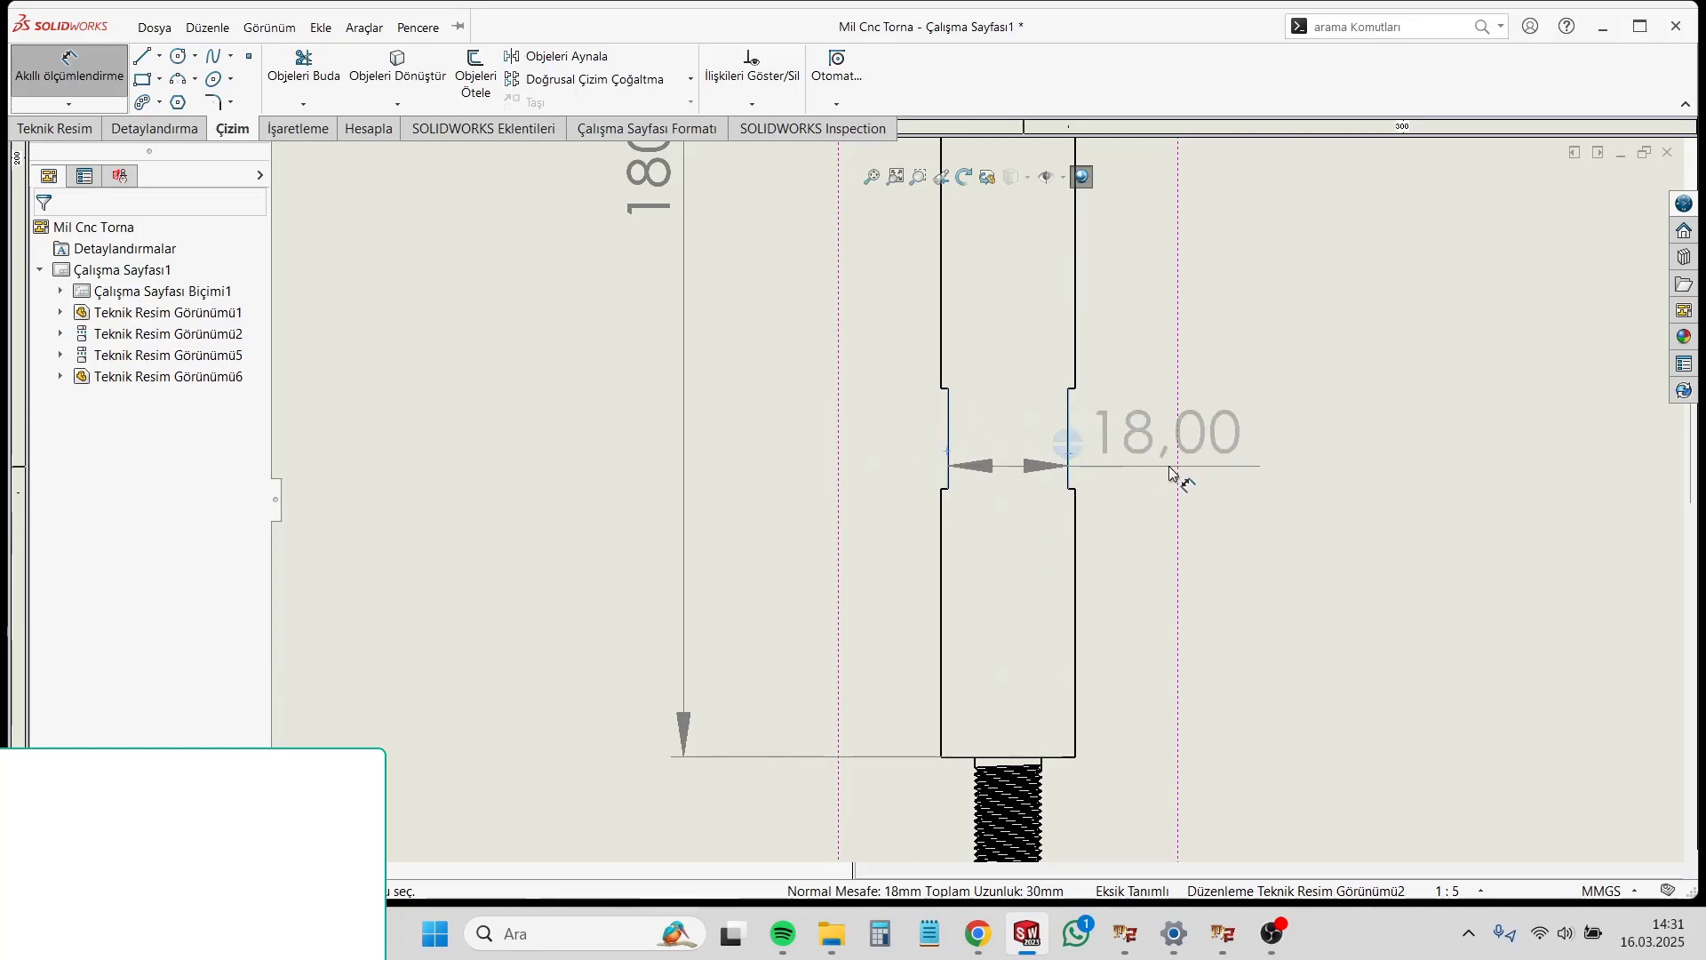
pyautogui.click(1198, 473)
pyautogui.press('z')
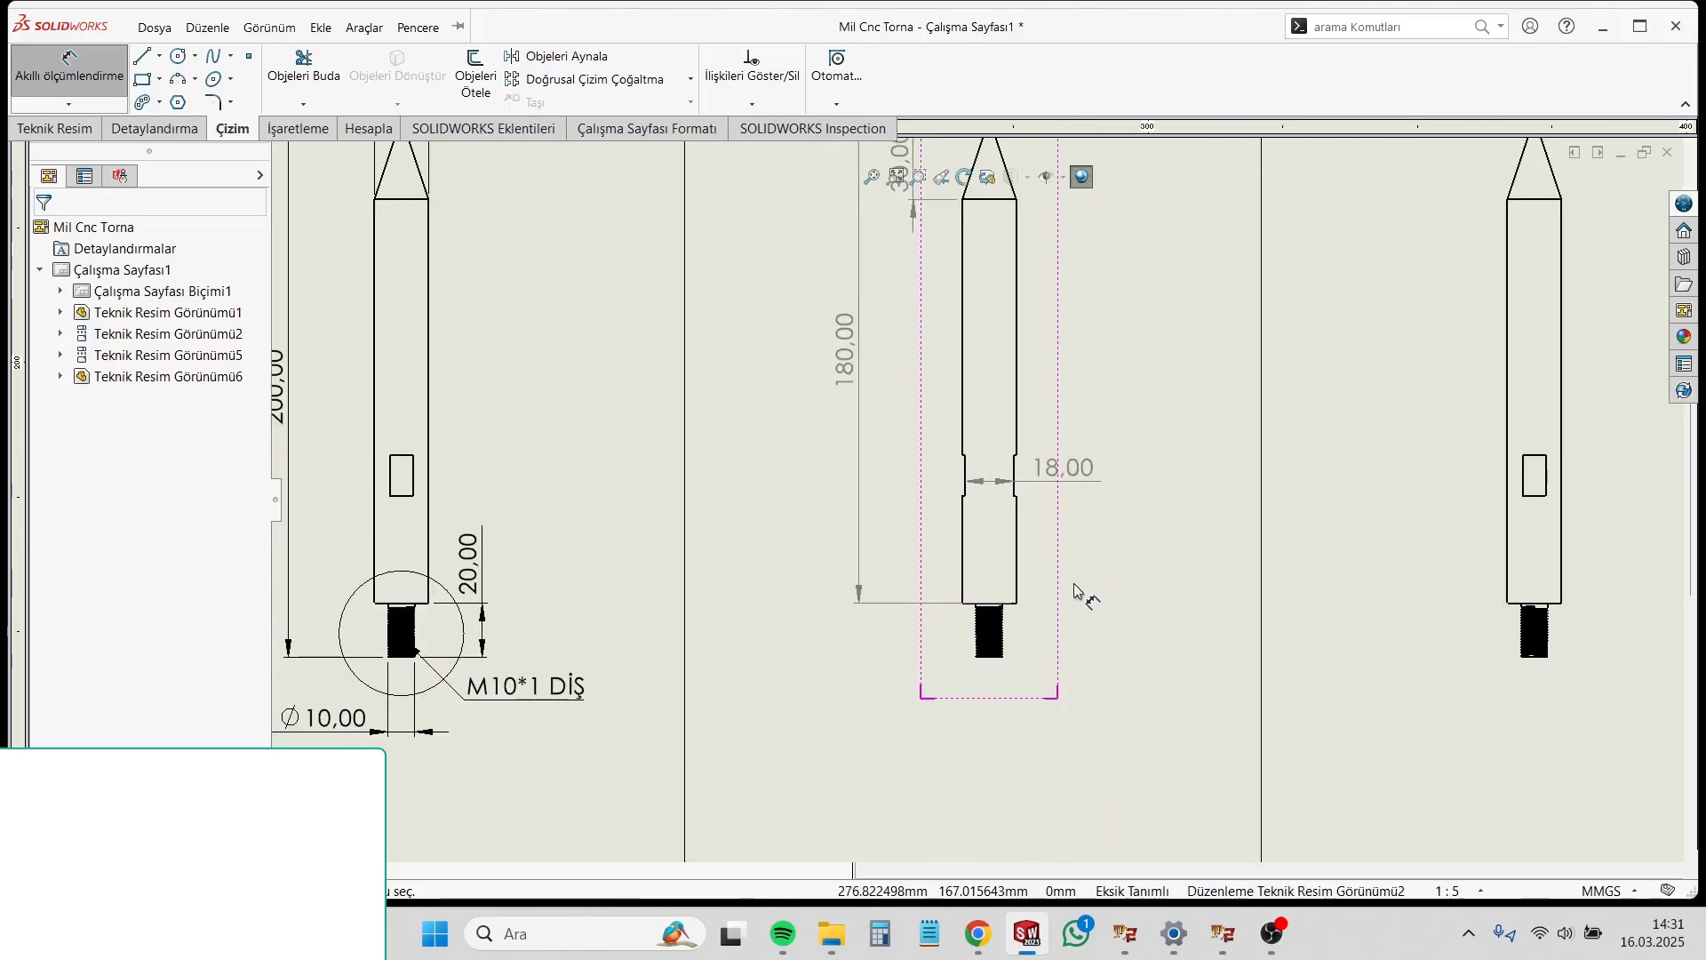
# Step: Dimension the rectangular wrench flat's width and height on the fourth-column shaft view, placing them to the shaft's right and left
pyautogui.click(1521, 484)
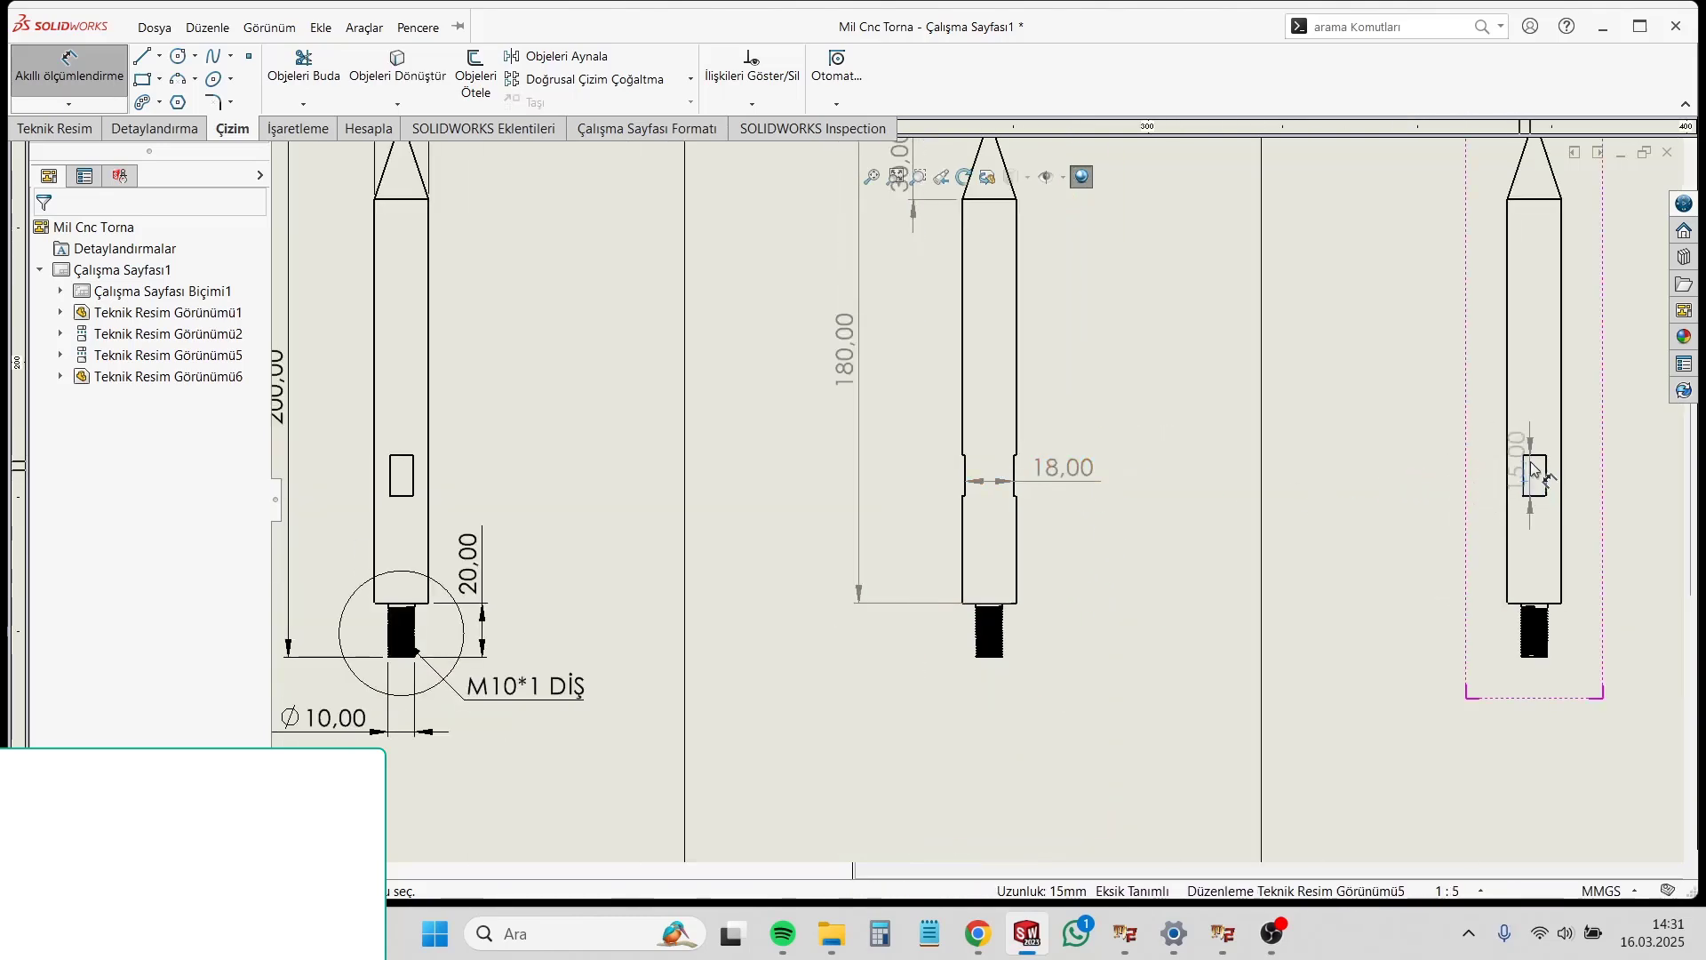
pyautogui.click(1533, 456)
pyautogui.scroll(2, 1542, 440)
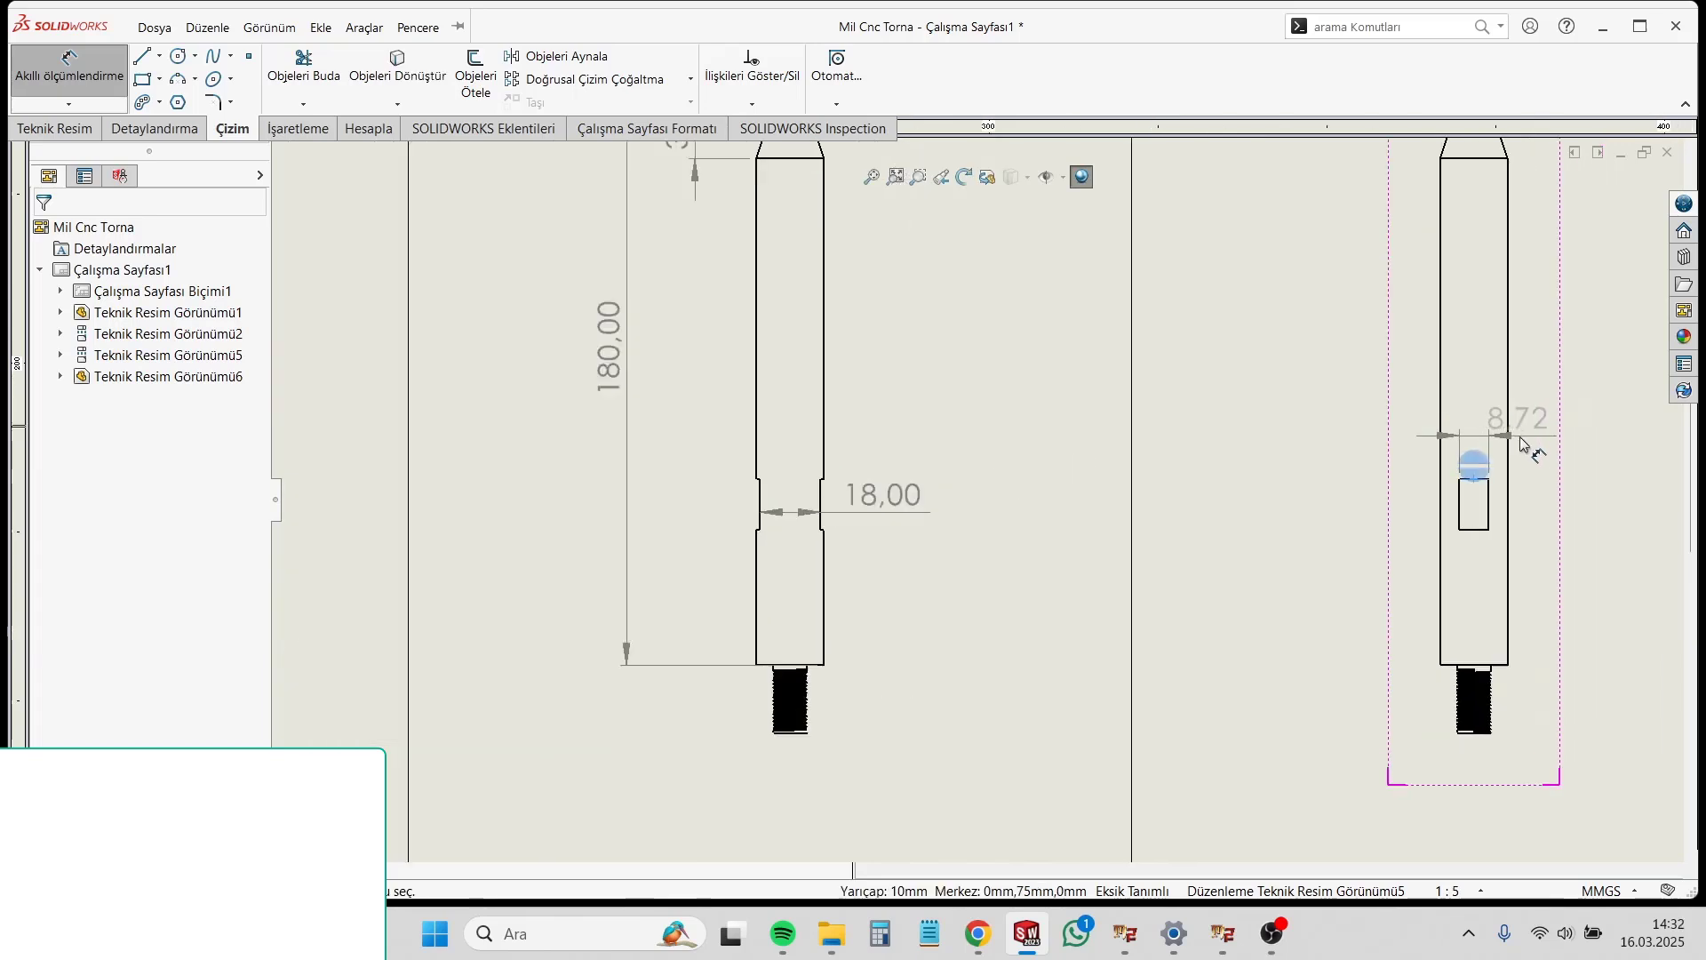
pyautogui.click(1574, 469)
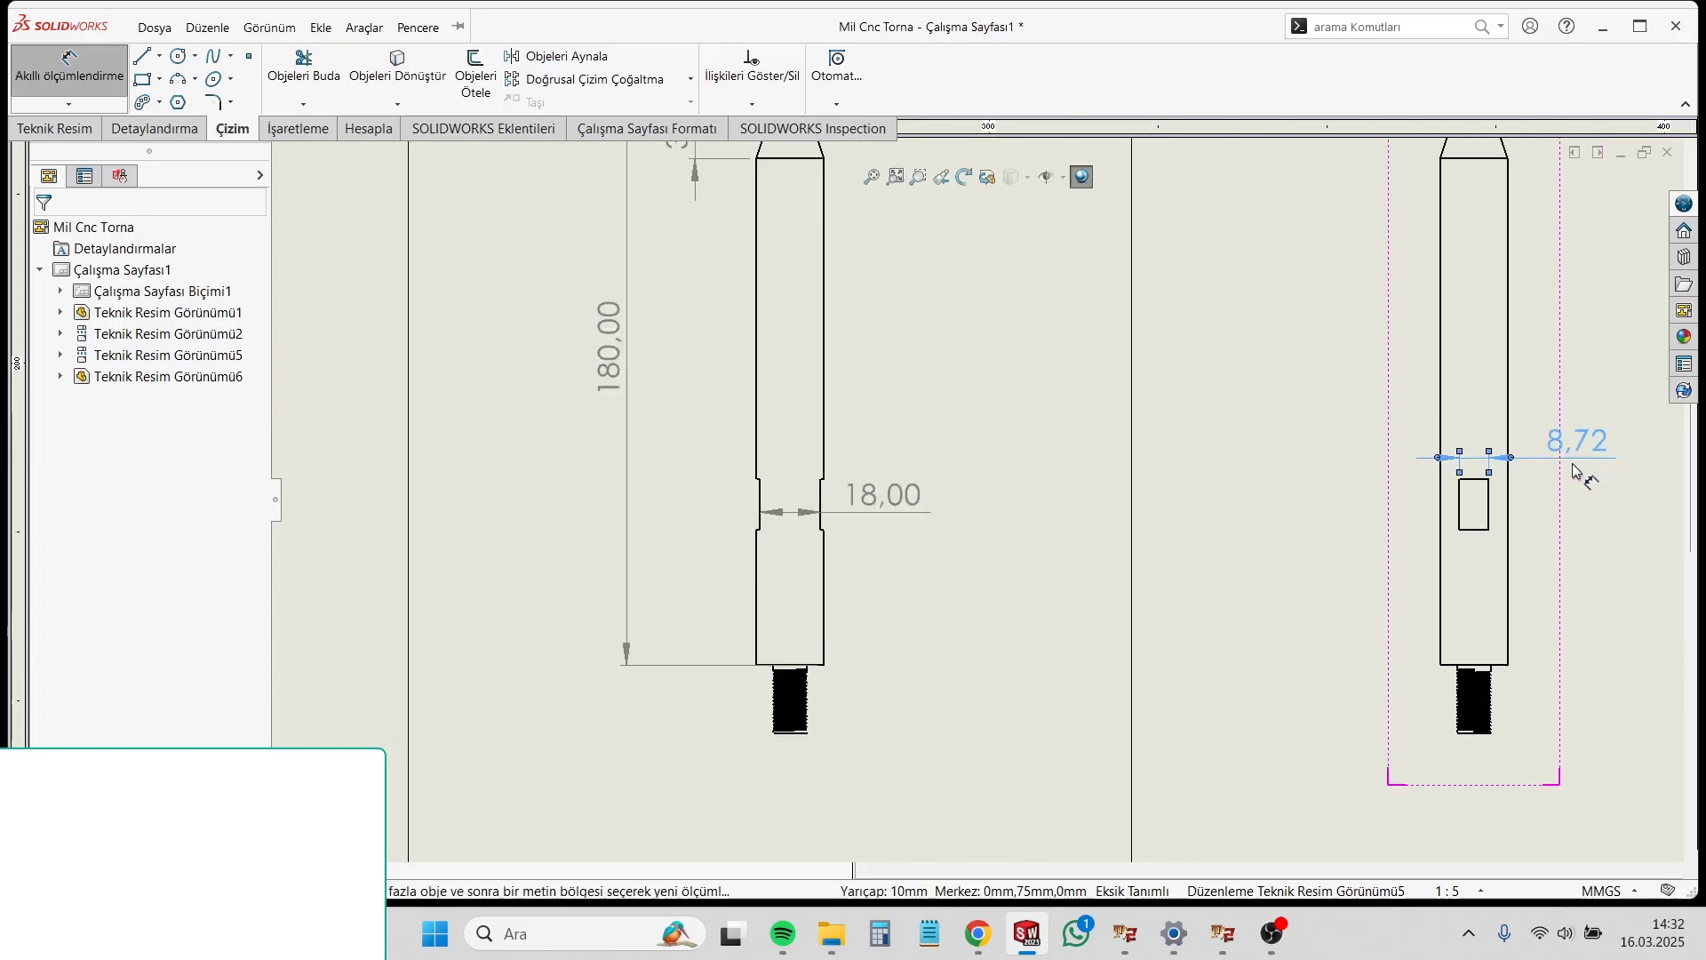
pyautogui.click(1485, 503)
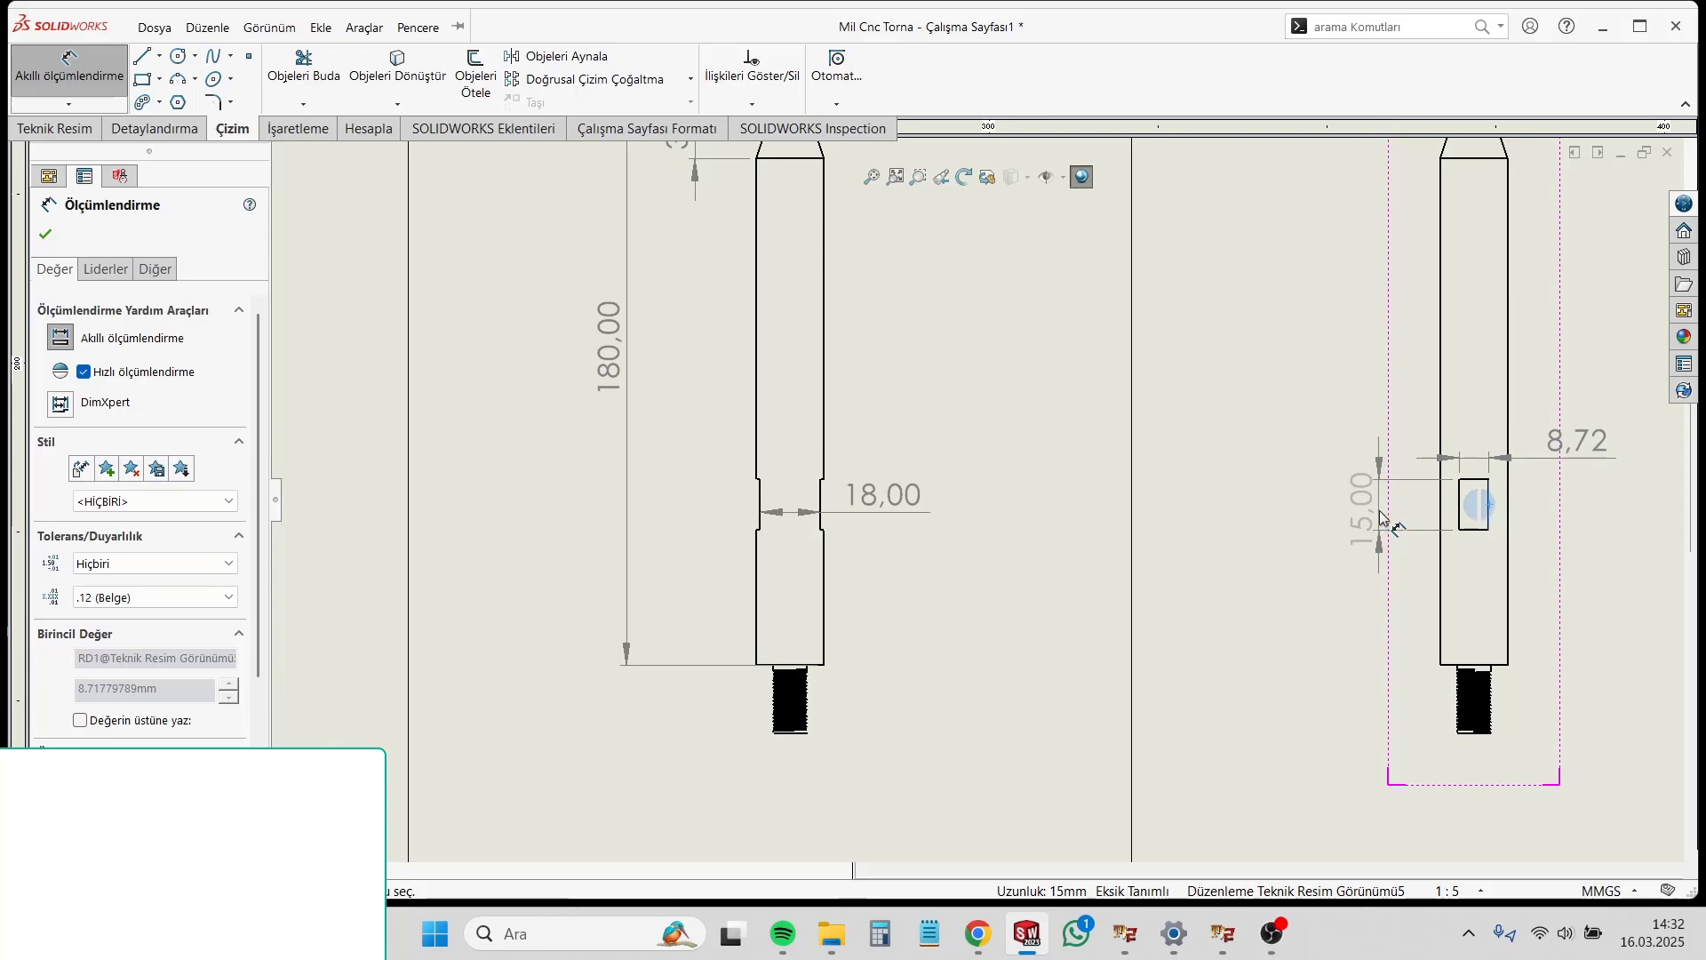
pyautogui.click(1379, 513)
pyautogui.scroll(5, 1263, 586)
pyautogui.click(1107, 630)
# Step: Dimension the distance from the wrench flat's lower corner to the shaft body's lower end on the fourth-column view, placing it to the shaft's right
pyautogui.scroll(-2, 931, 537)
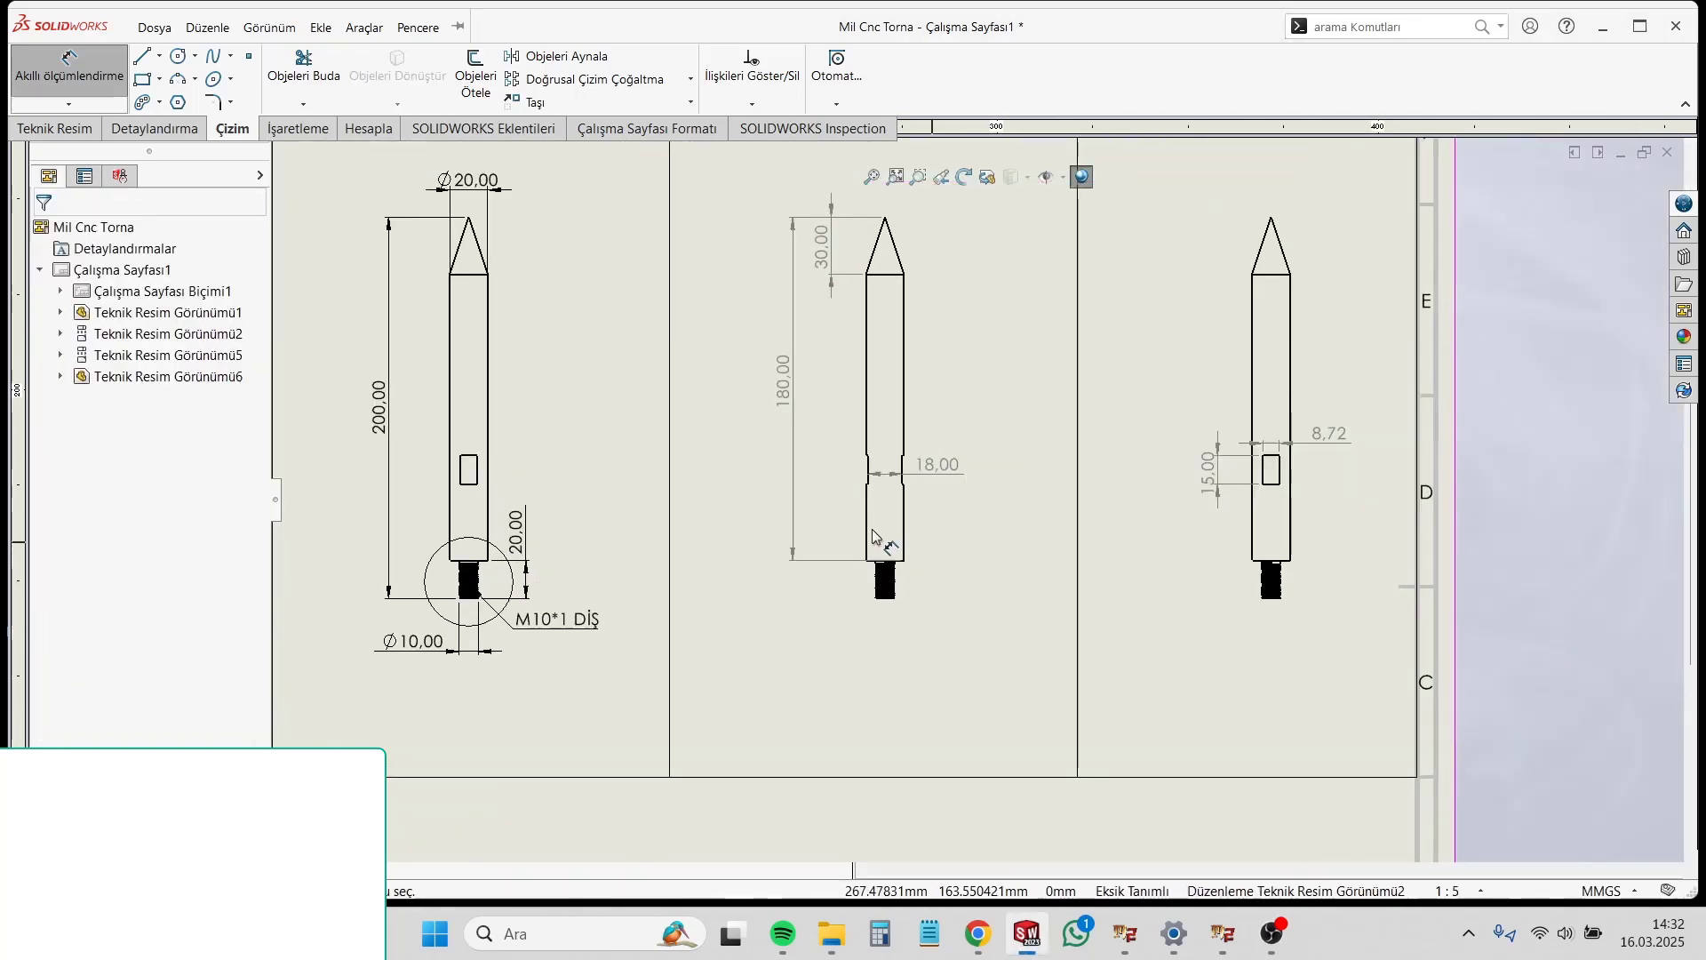
pyautogui.scroll(-3, 889, 524)
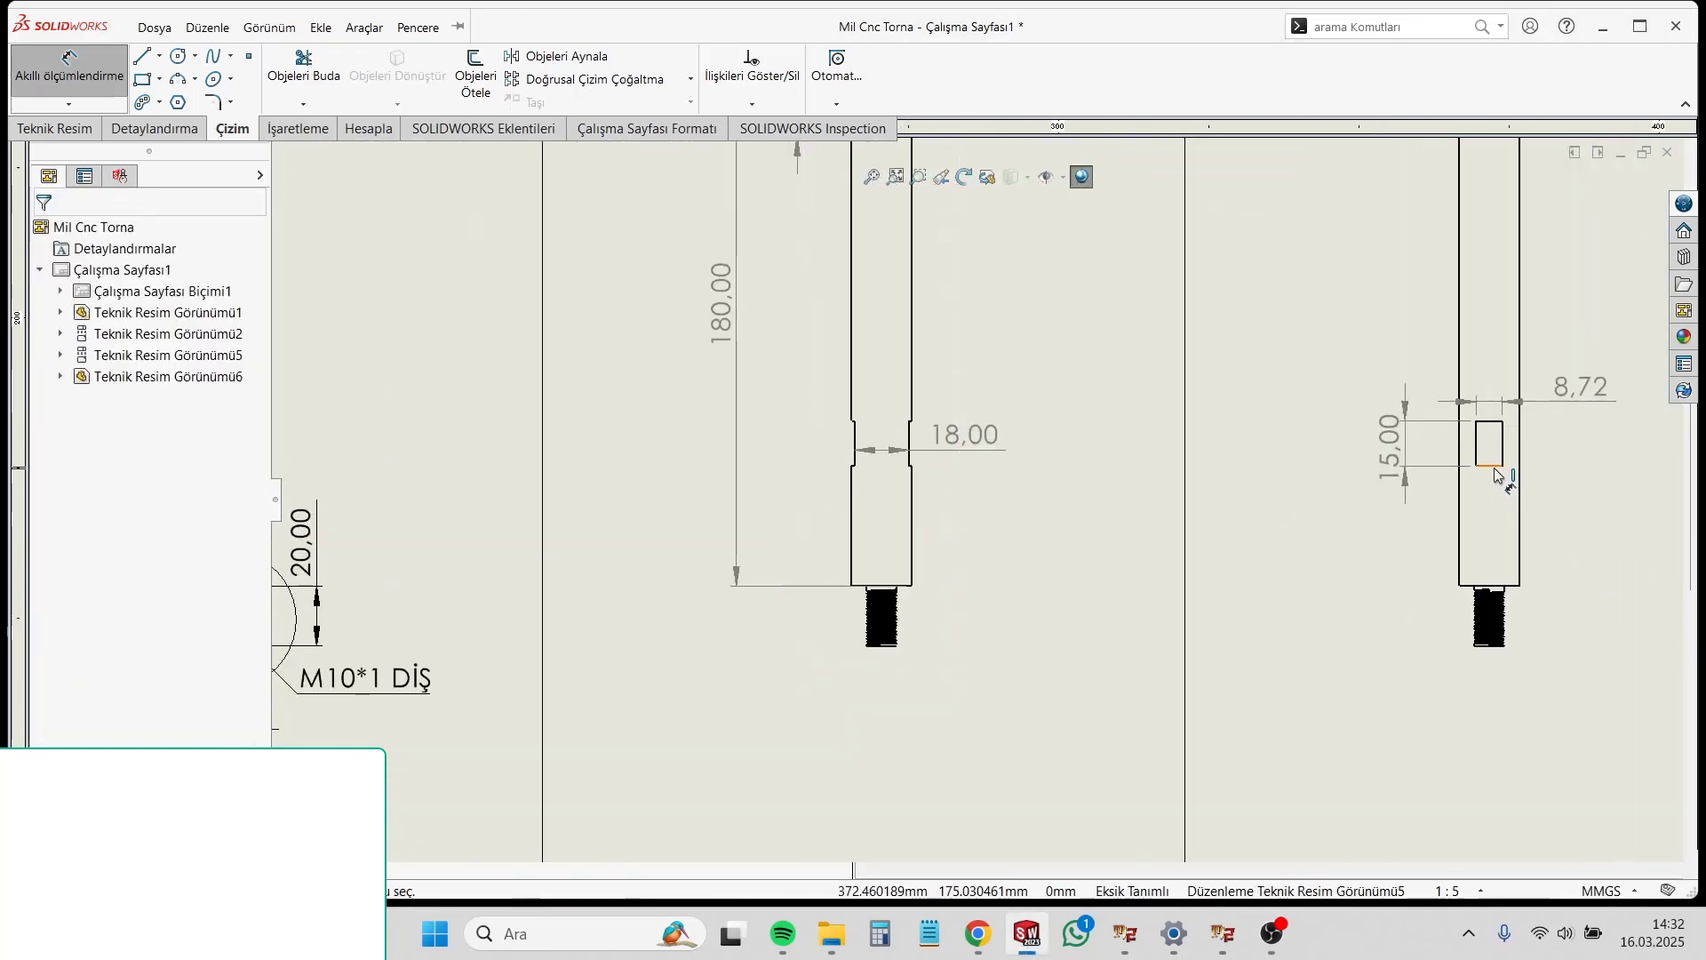
pyautogui.scroll(-1, 890, 497)
pyautogui.scroll(3, 1490, 495)
pyautogui.scroll(-4, 1321, 473)
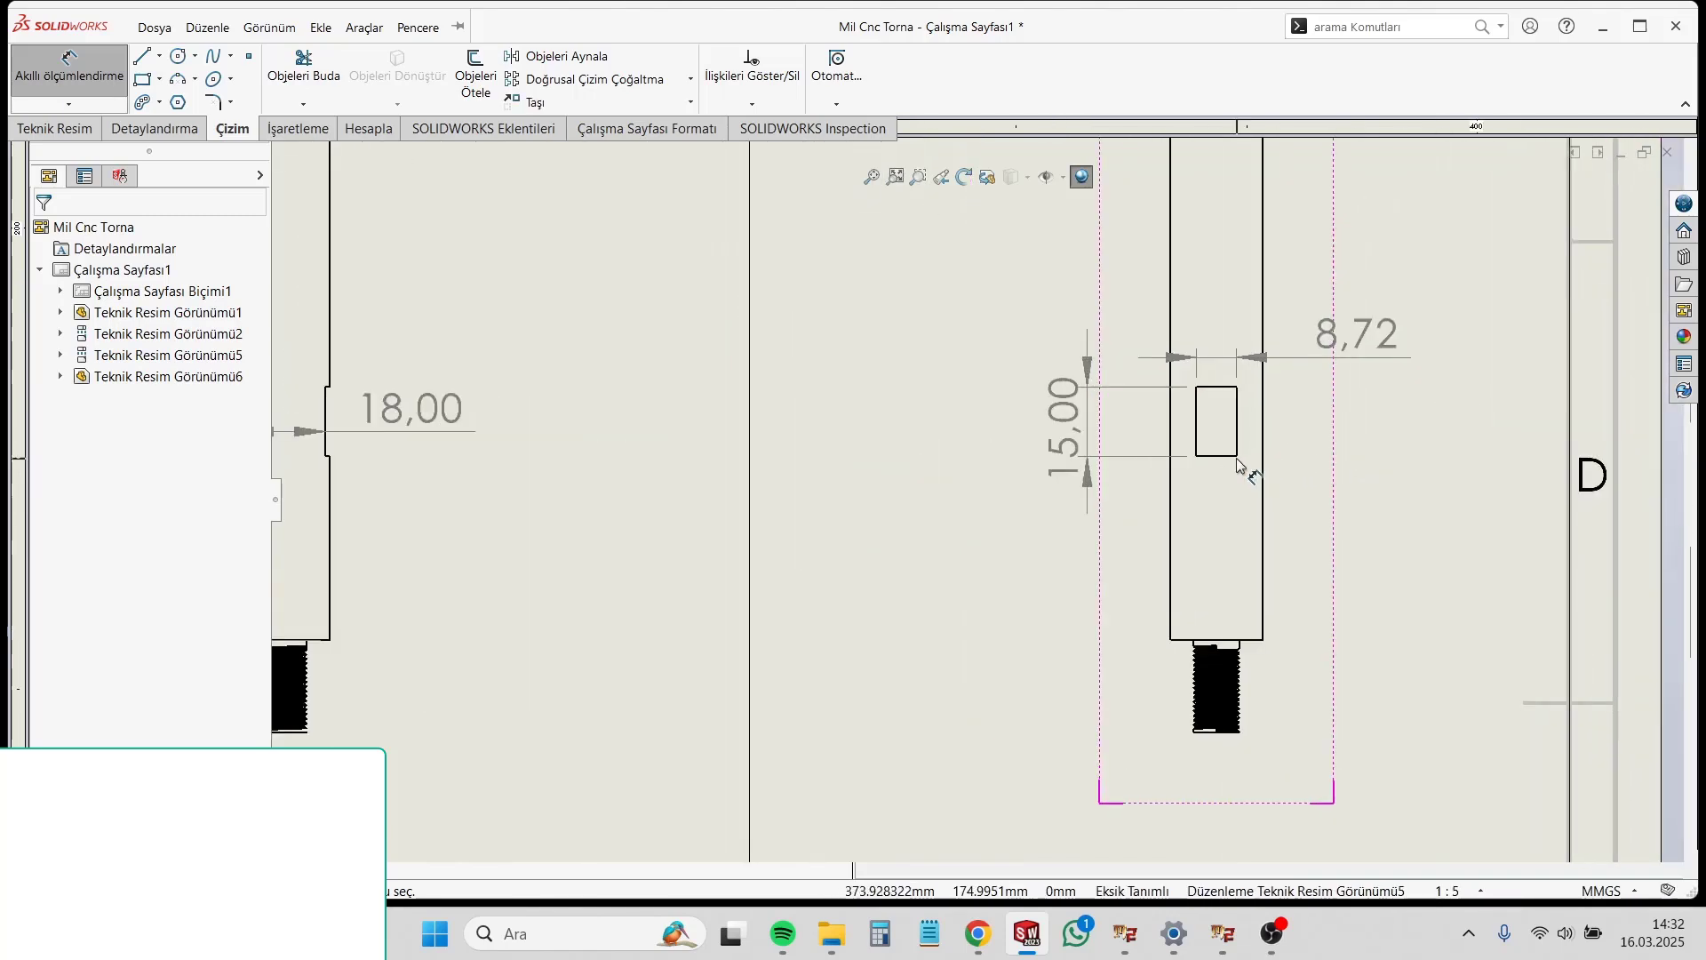
pyautogui.click(1239, 457)
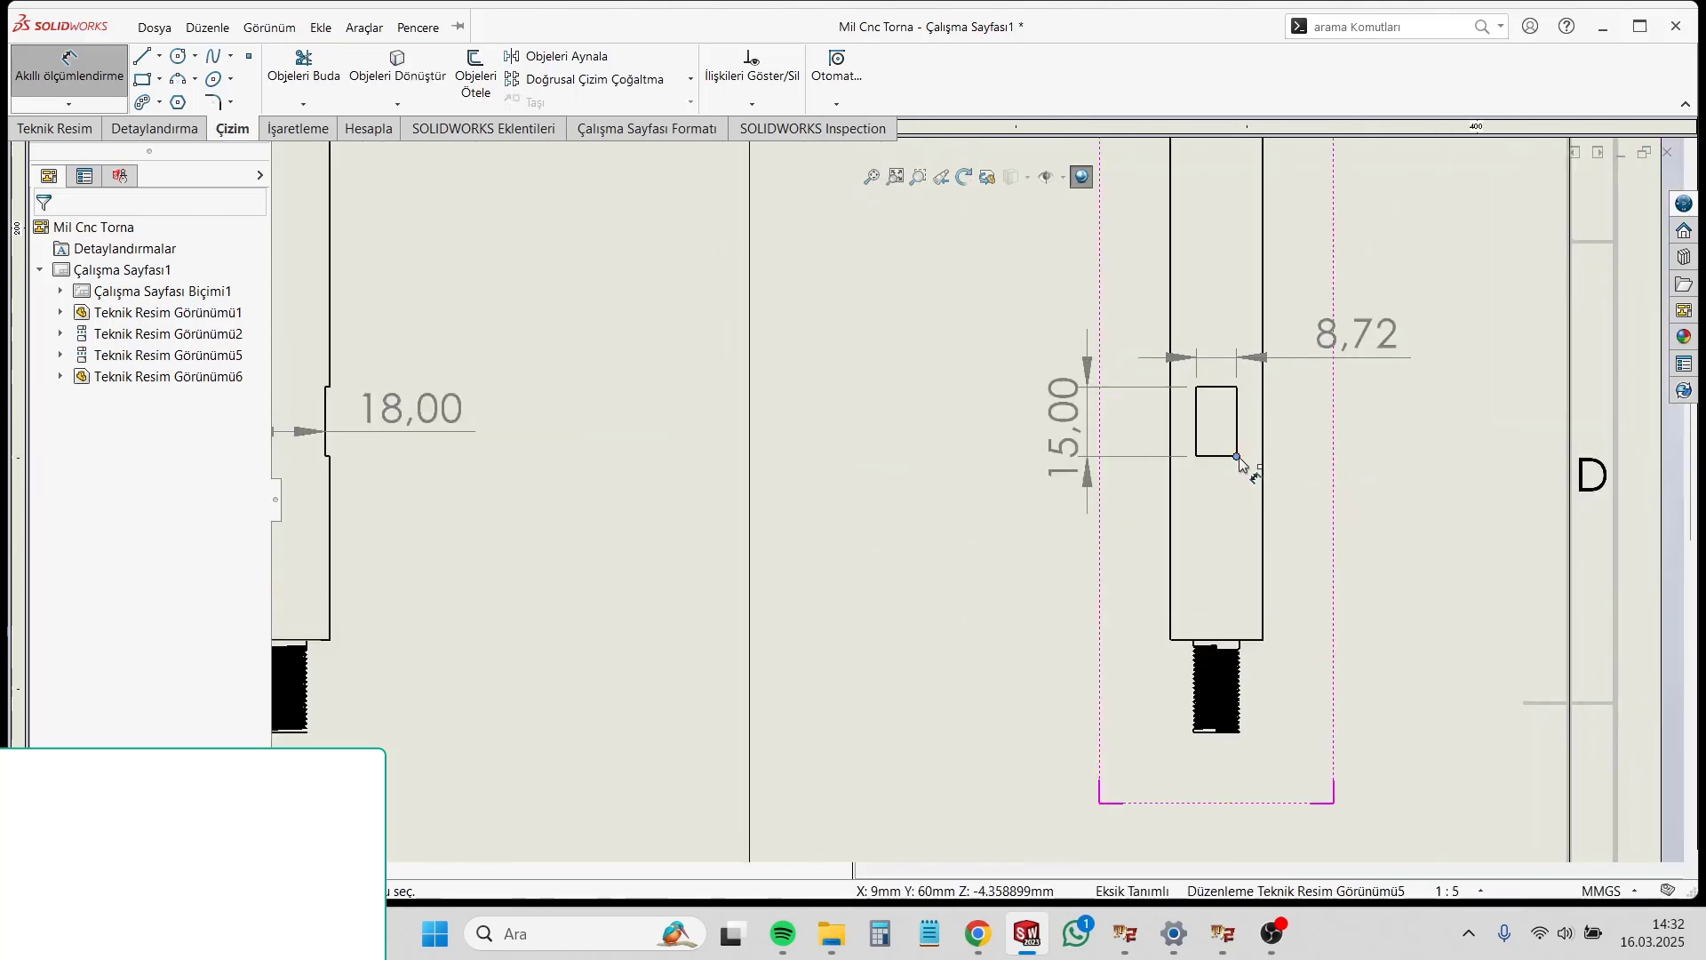
pyautogui.click(1255, 640)
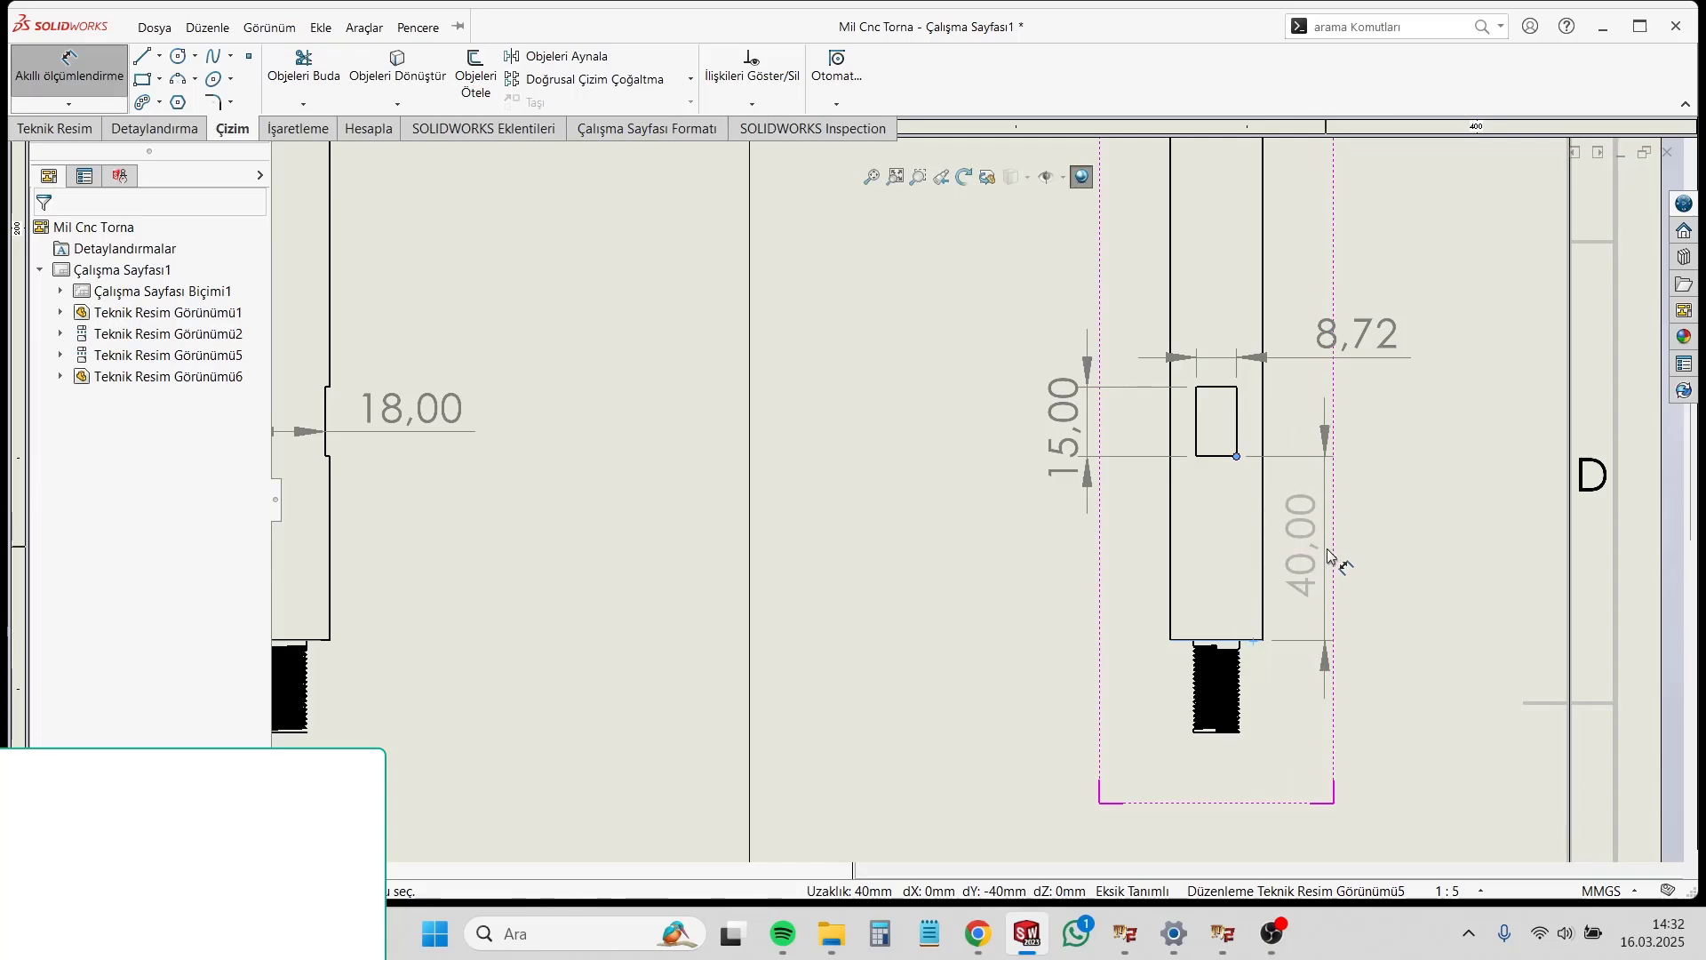
pyautogui.click(1306, 551)
# Step: Append the thread length to the second-column leader note so it reads "M10*1 DİŞ 18MM"
pyautogui.scroll(4, 855, 642)
pyautogui.scroll(1, 856, 642)
pyautogui.click(558, 587)
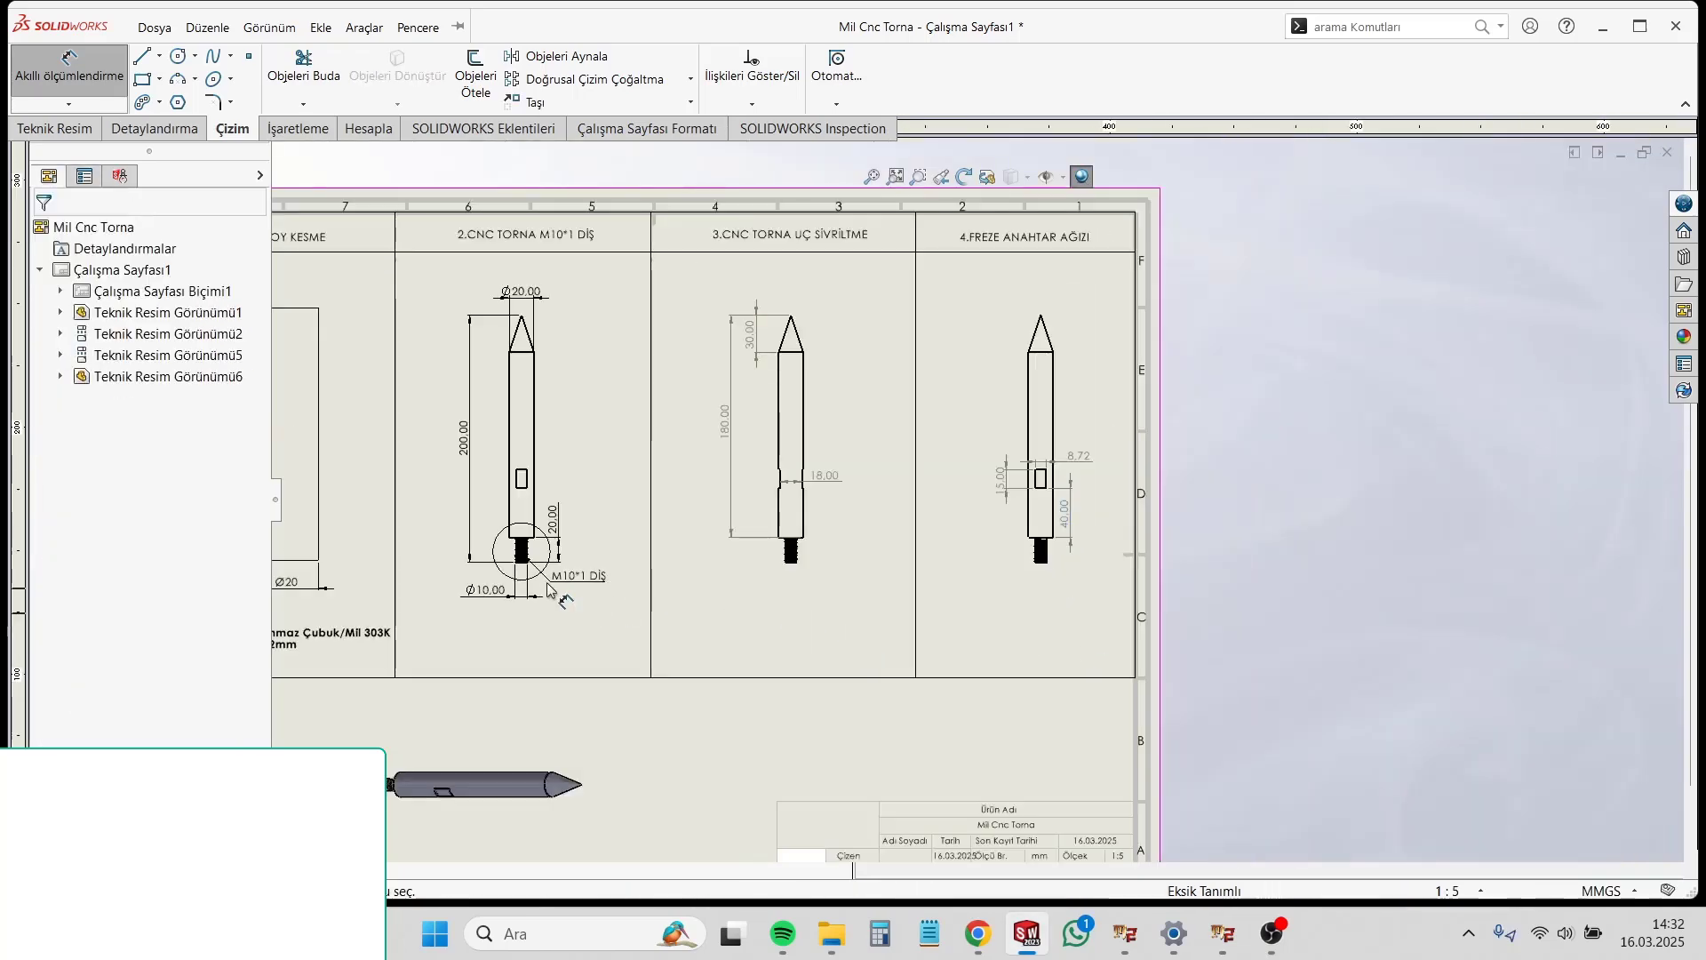
pyautogui.scroll(-3, 545, 581)
pyautogui.scroll(3, 753, 450)
pyautogui.scroll(-5, 753, 451)
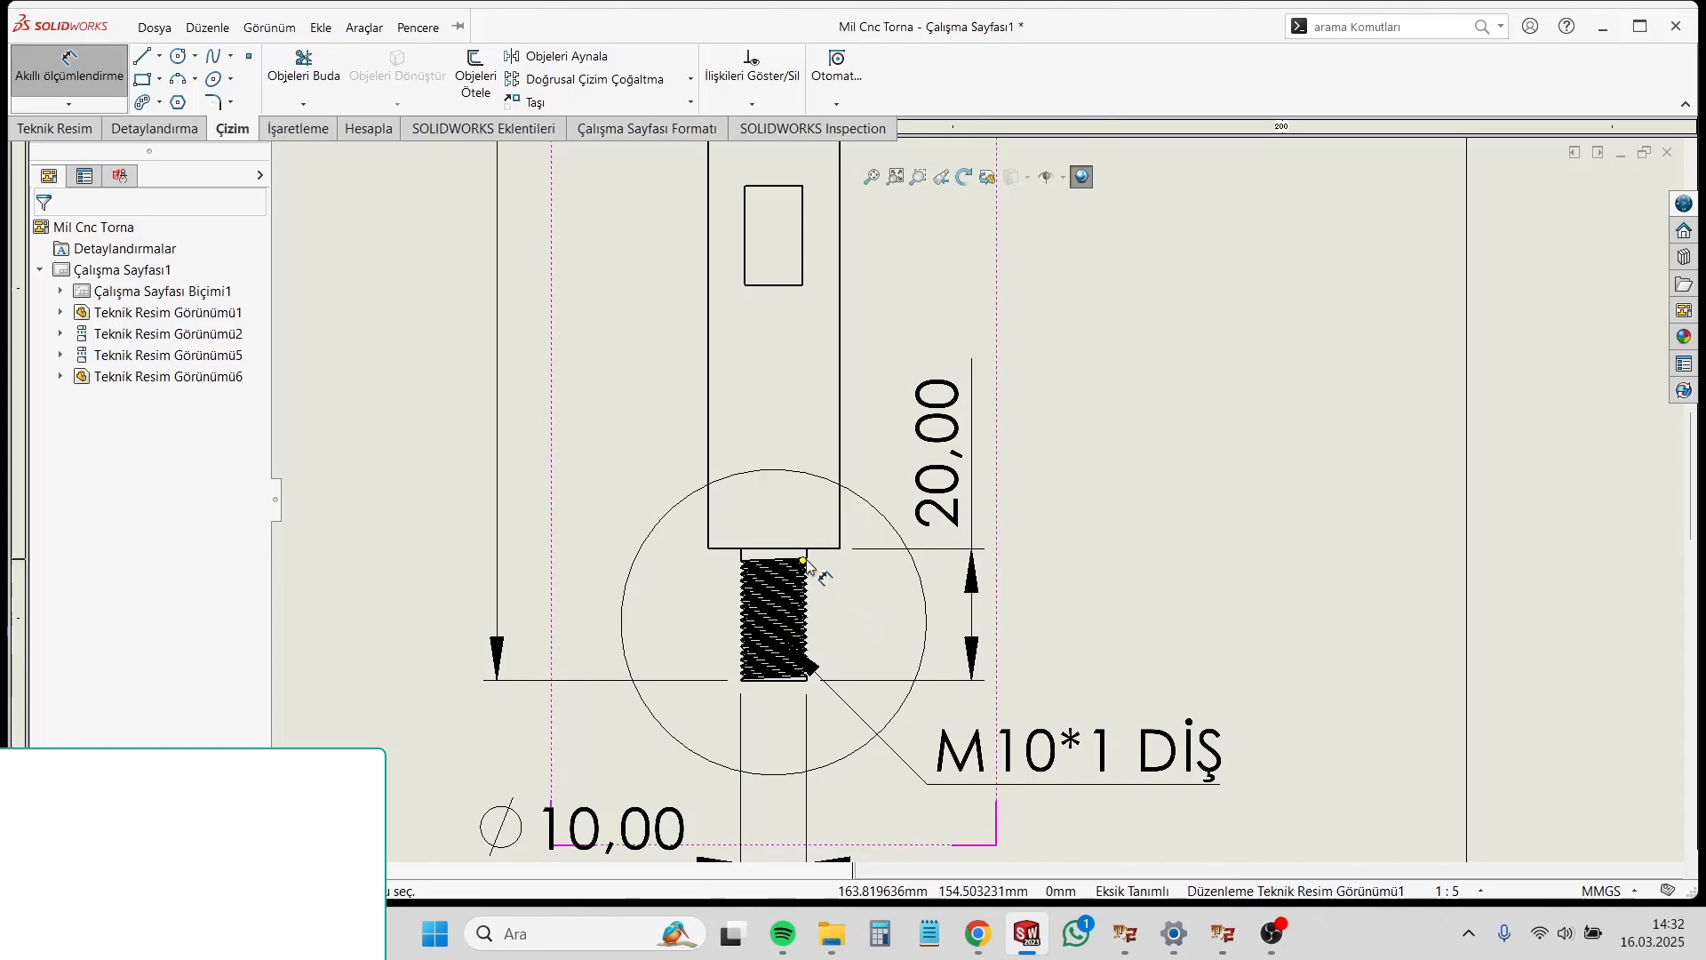
pyautogui.scroll(4, 844, 604)
pyautogui.scroll(-3, 1057, 640)
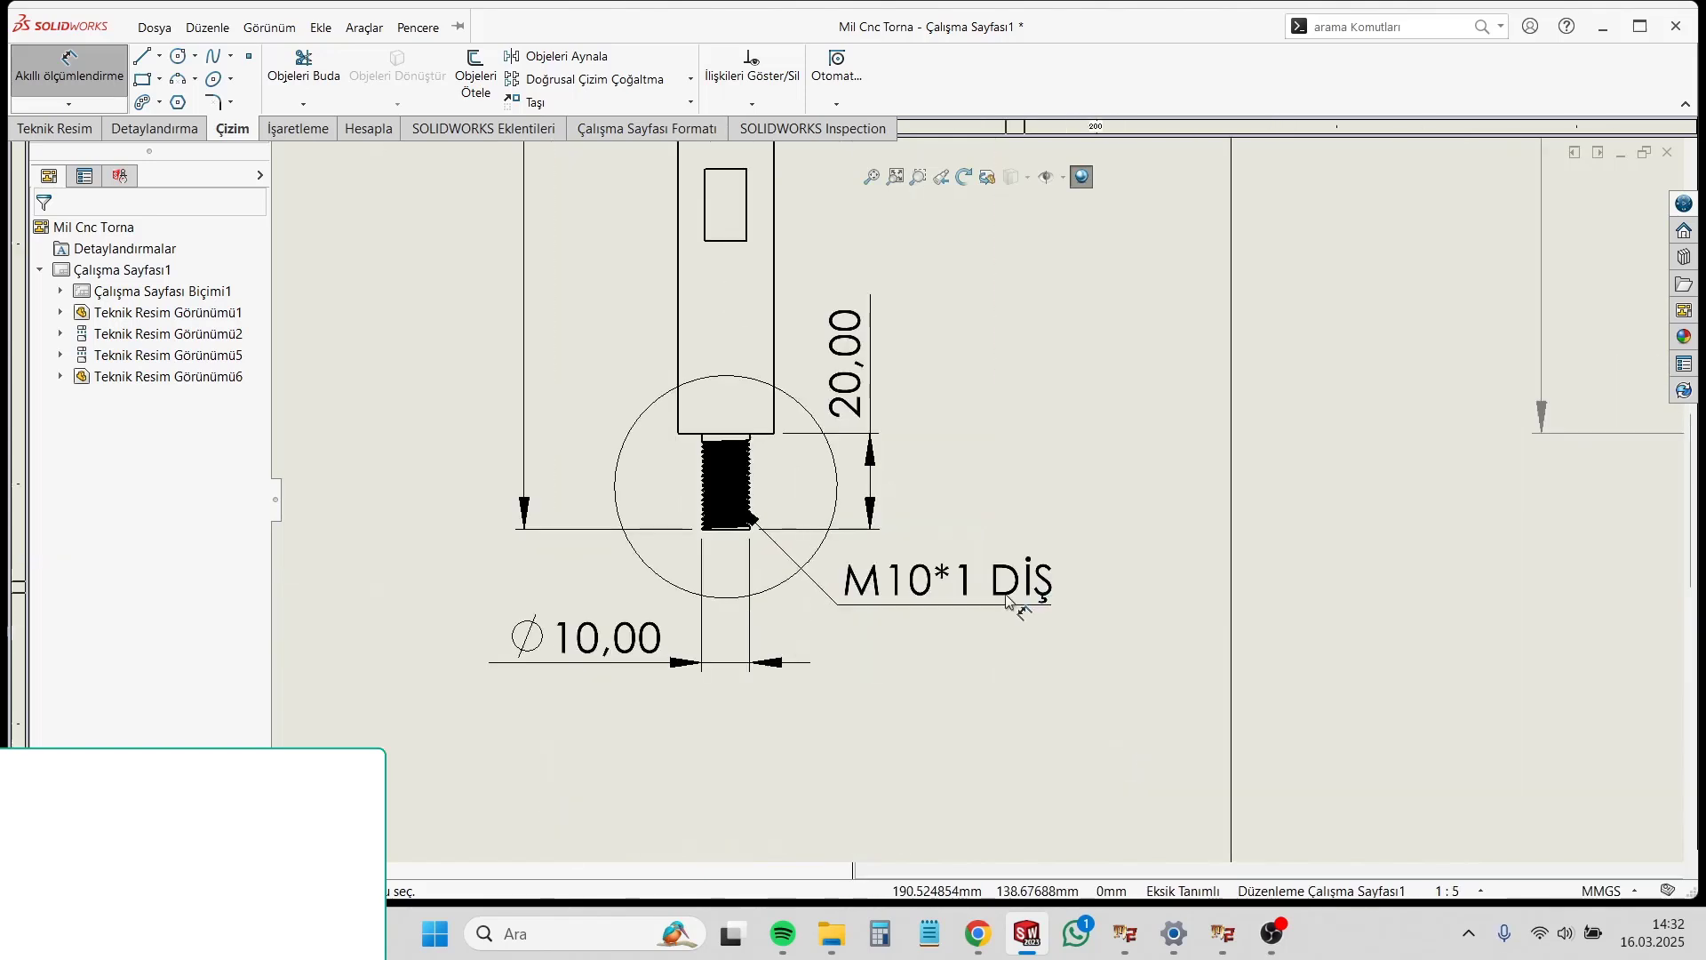
pyautogui.press('Escape')
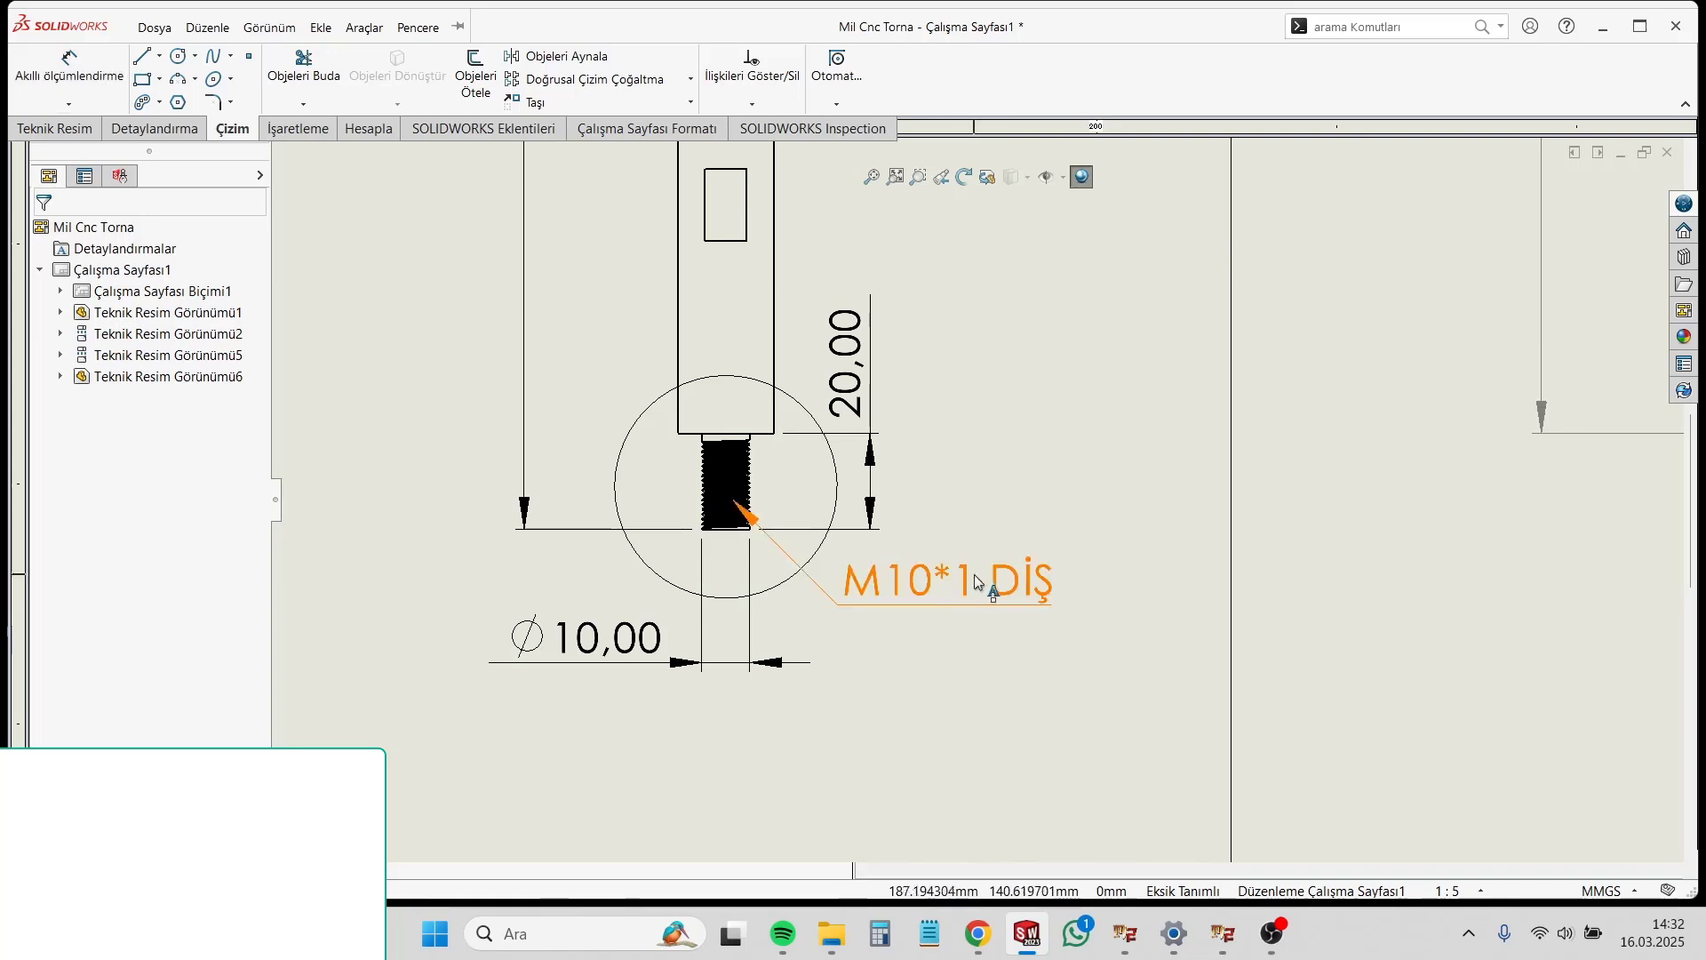
pyautogui.doubleClick(983, 579)
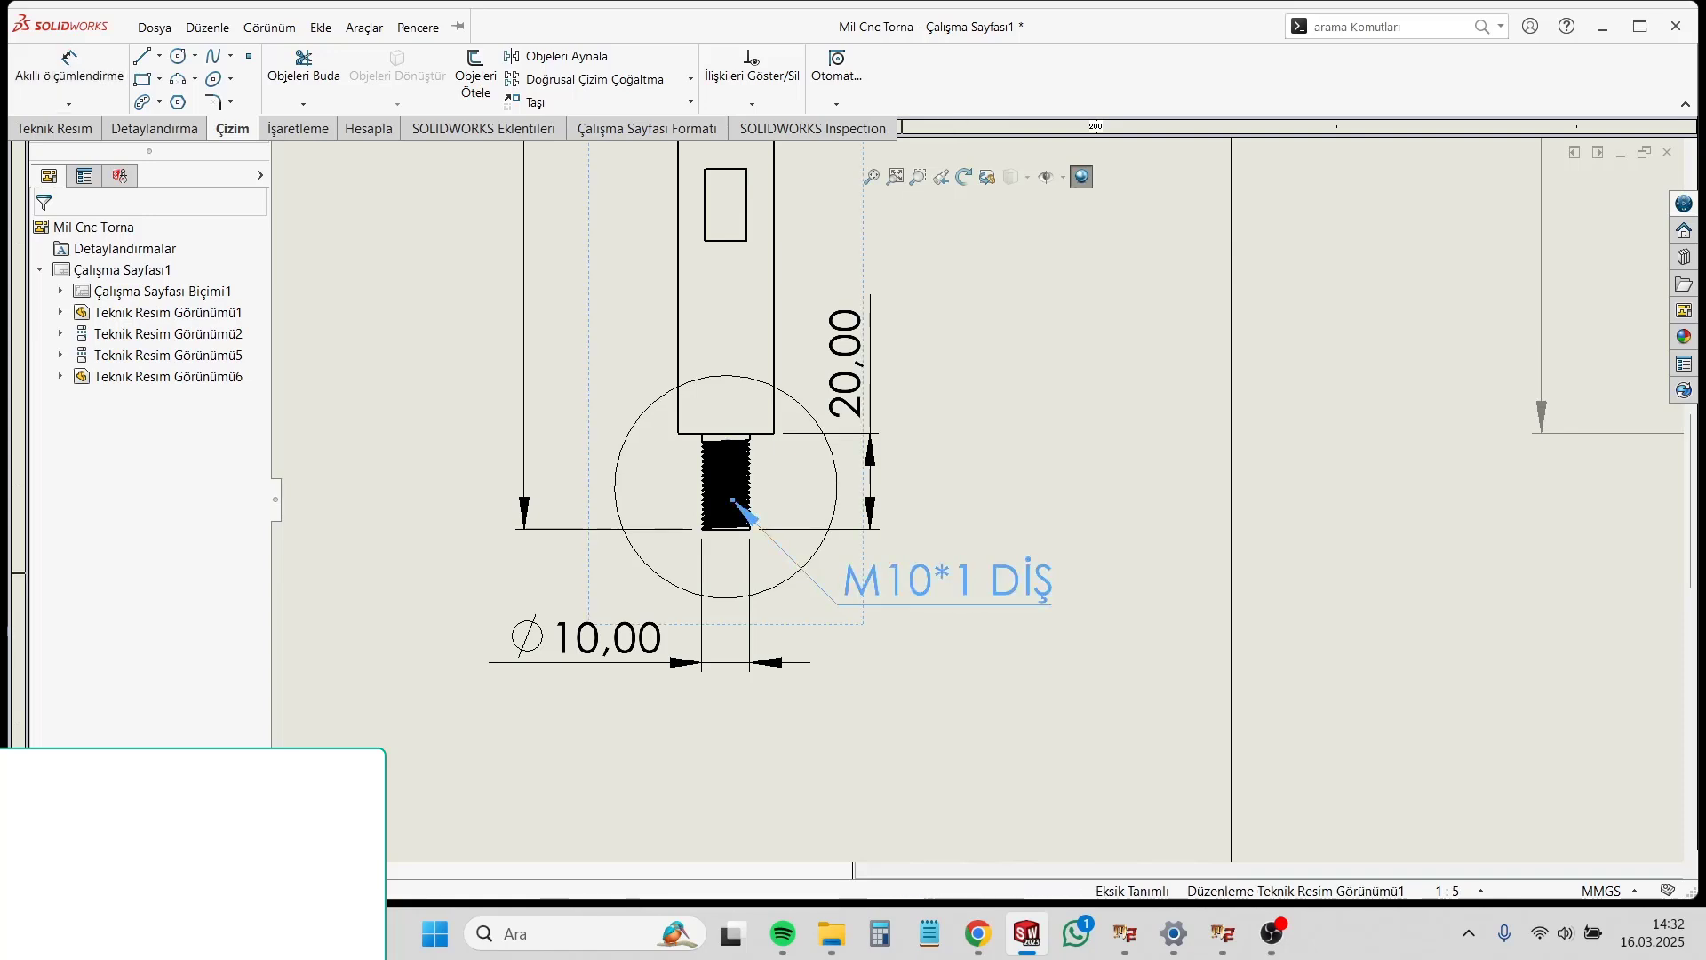
pyautogui.click(1051, 592)
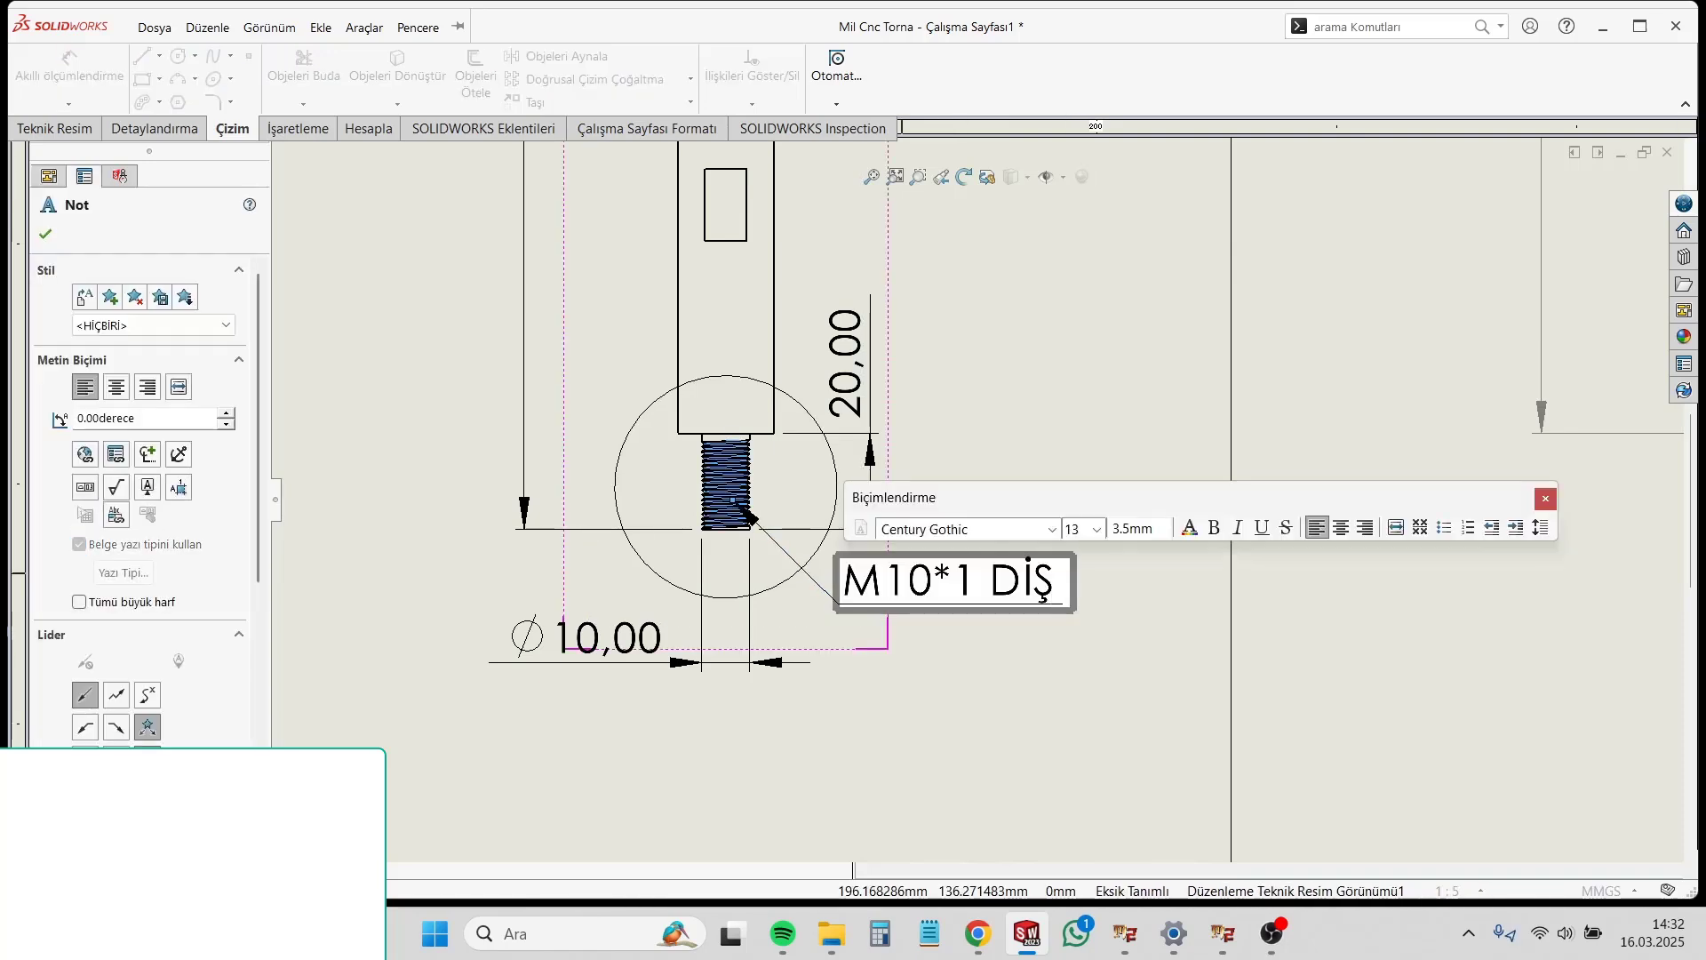
pyautogui.write('18MM')
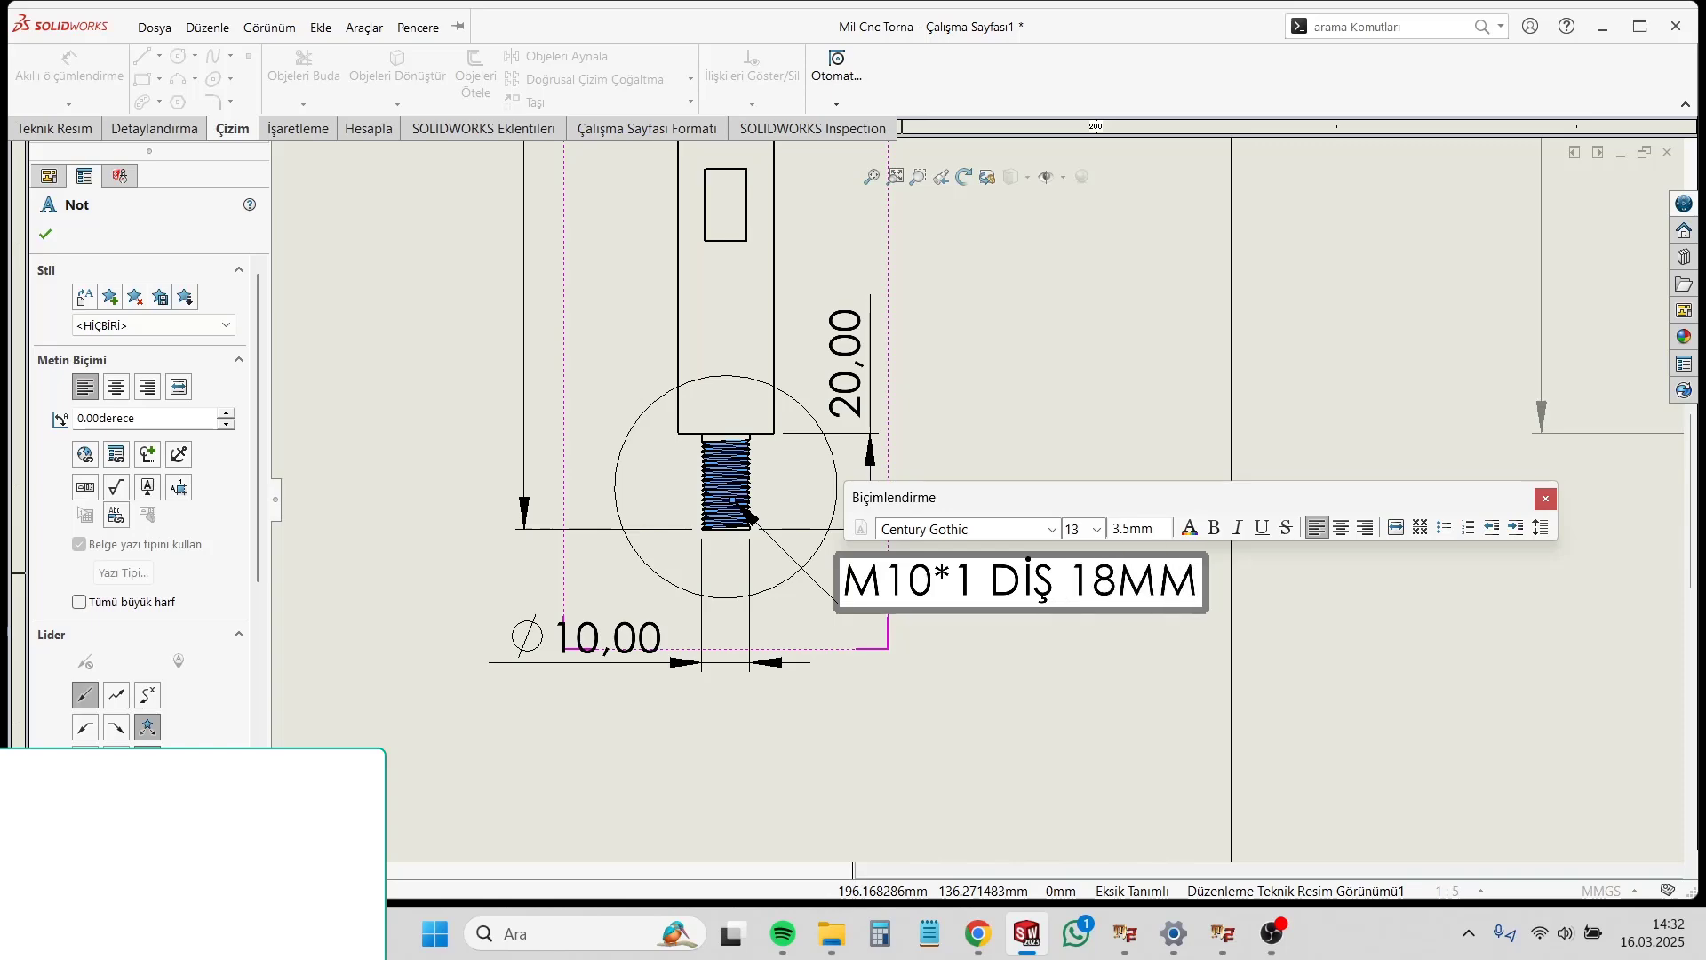
pyautogui.click(1061, 701)
# Step: Assign all dimensions on the third- and fourth-column shaft views to the FORMAT layer
pyautogui.scroll(5, 1059, 700)
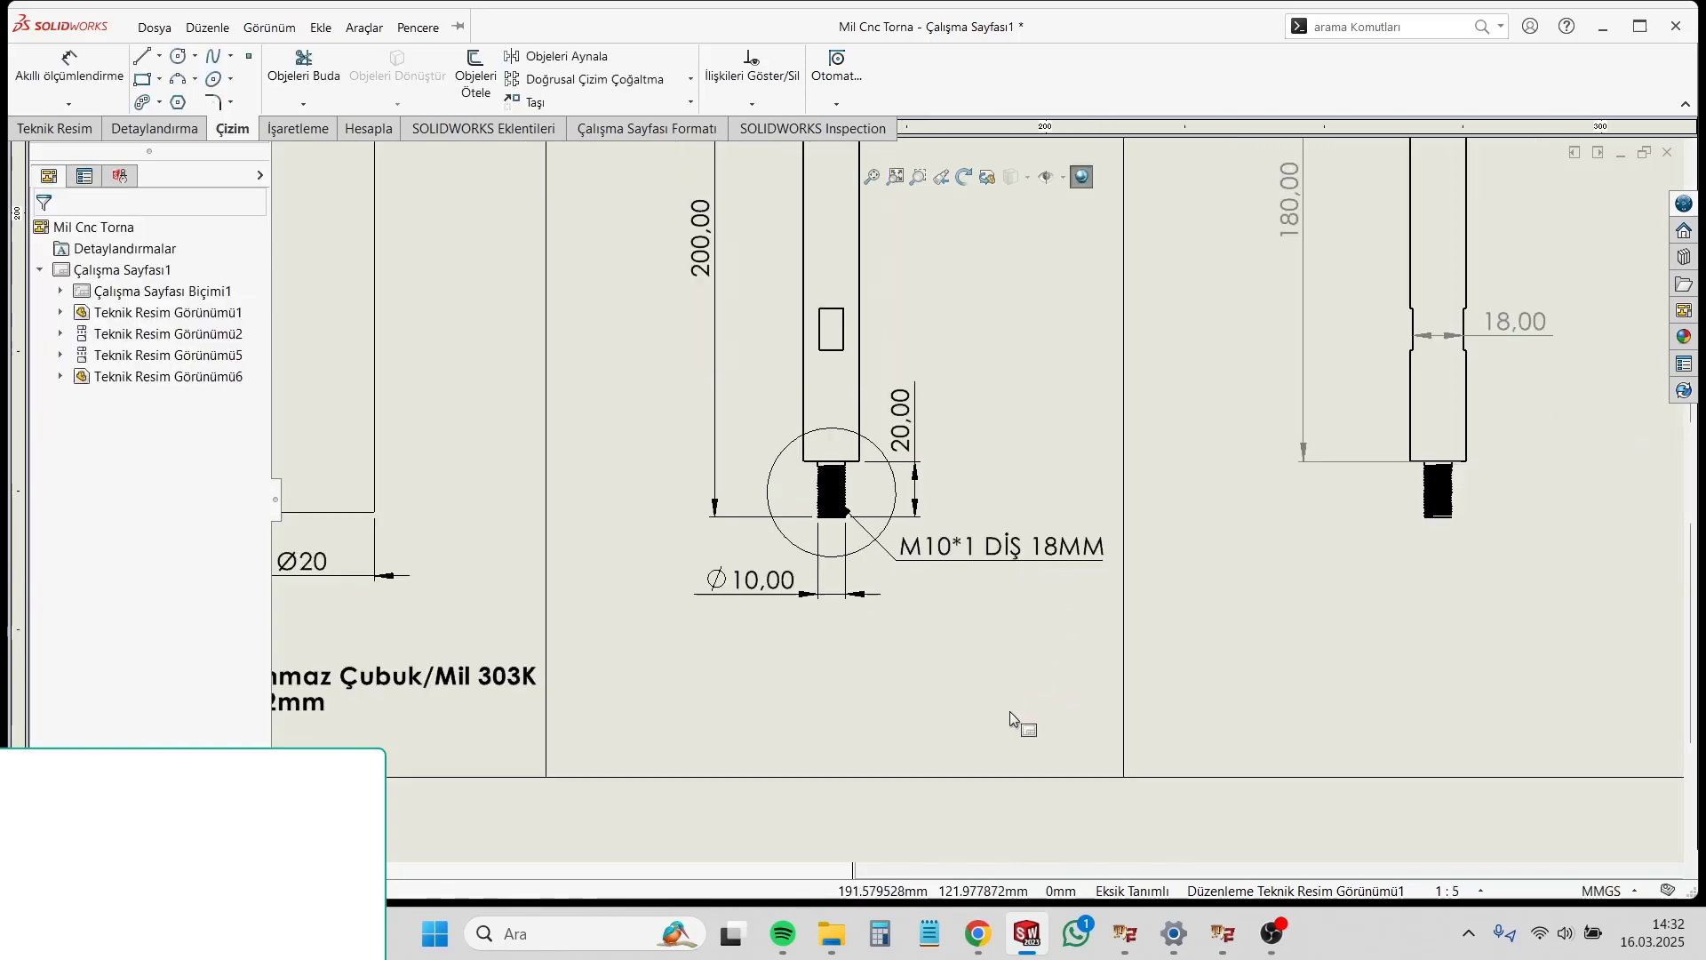
pyautogui.scroll(-3, 1187, 561)
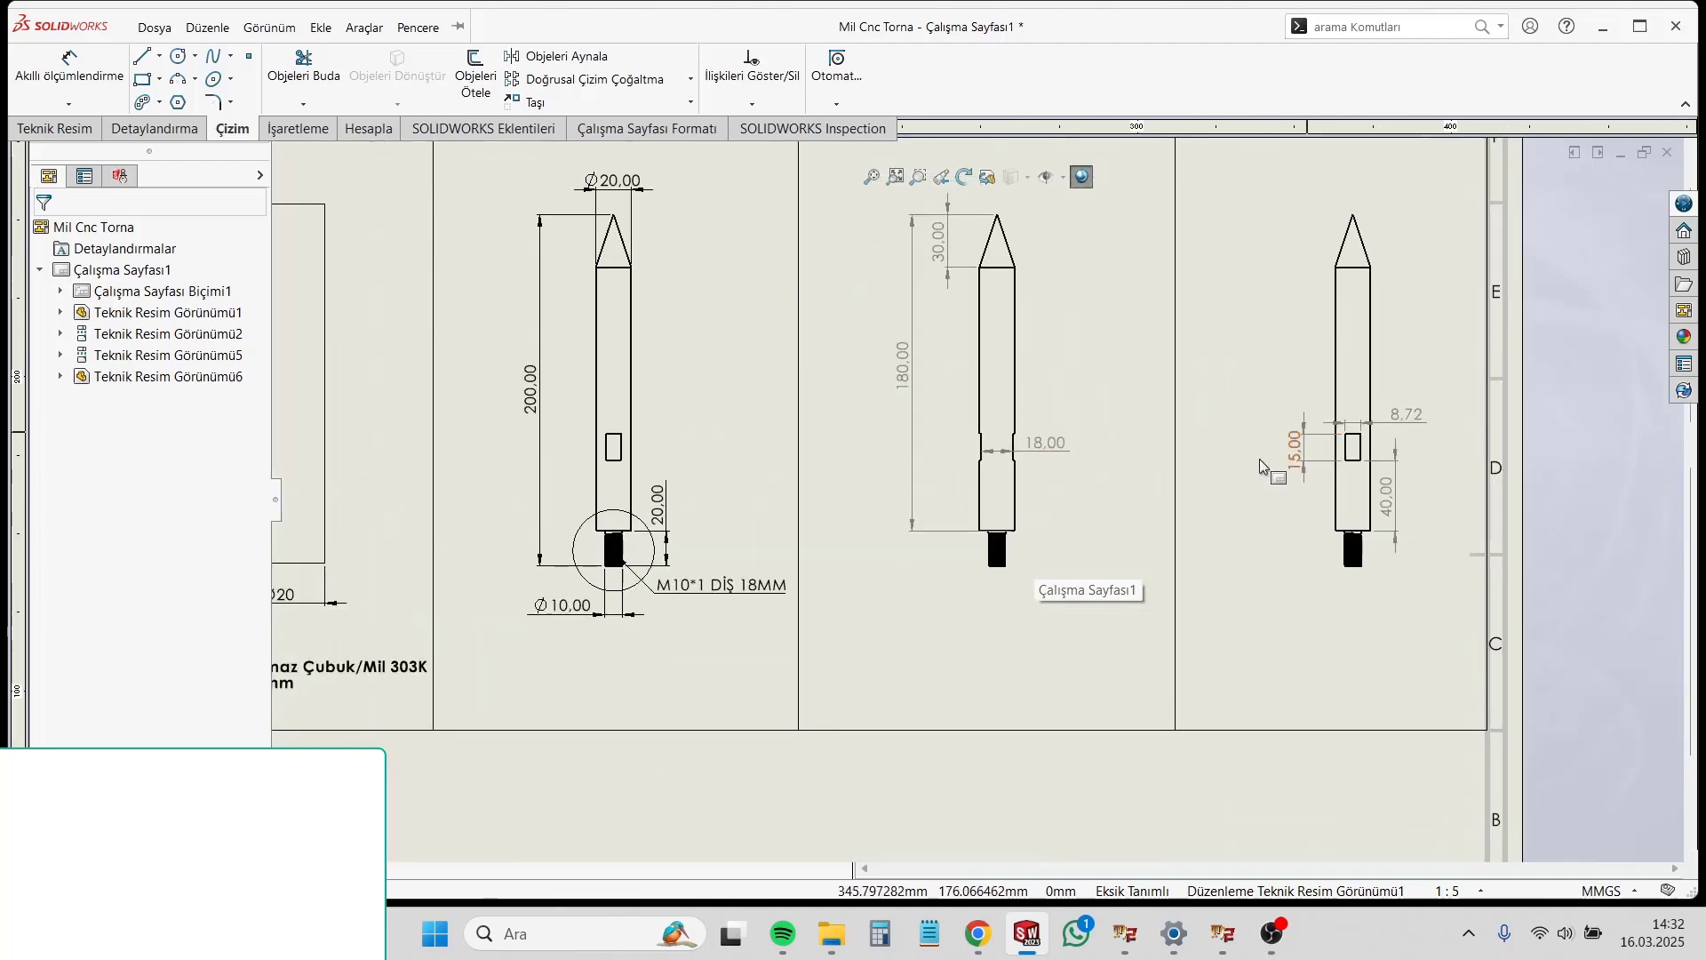
pyautogui.scroll(-2, 1049, 431)
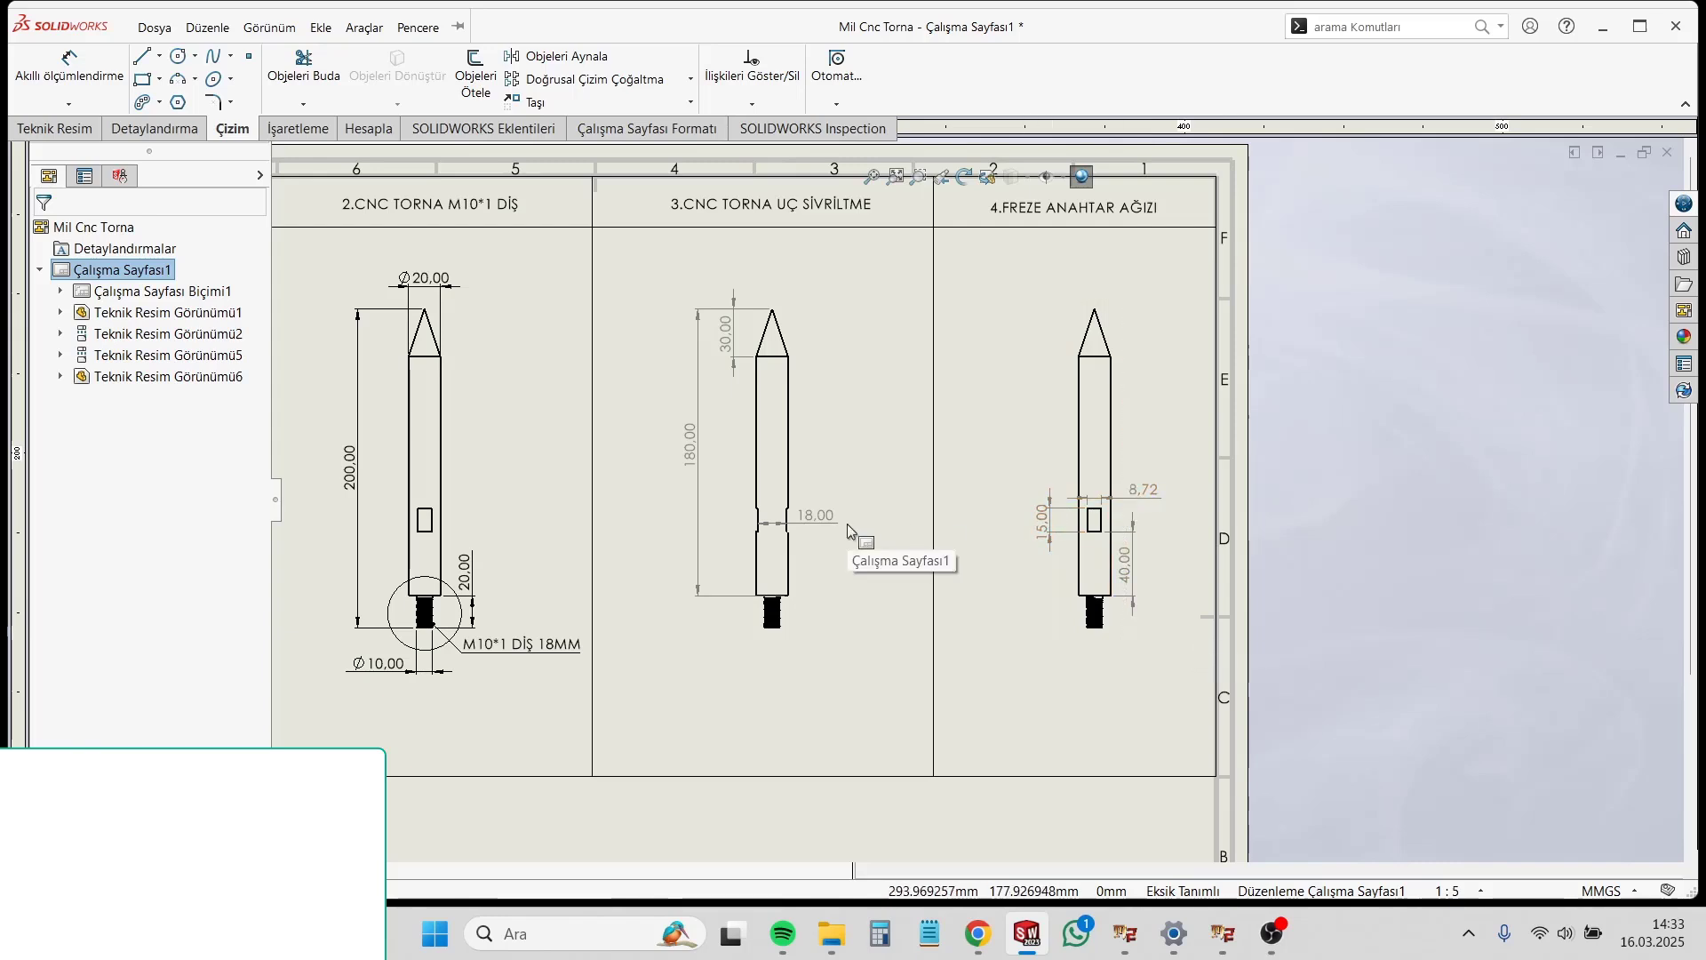
pyautogui.scroll(3, 844, 572)
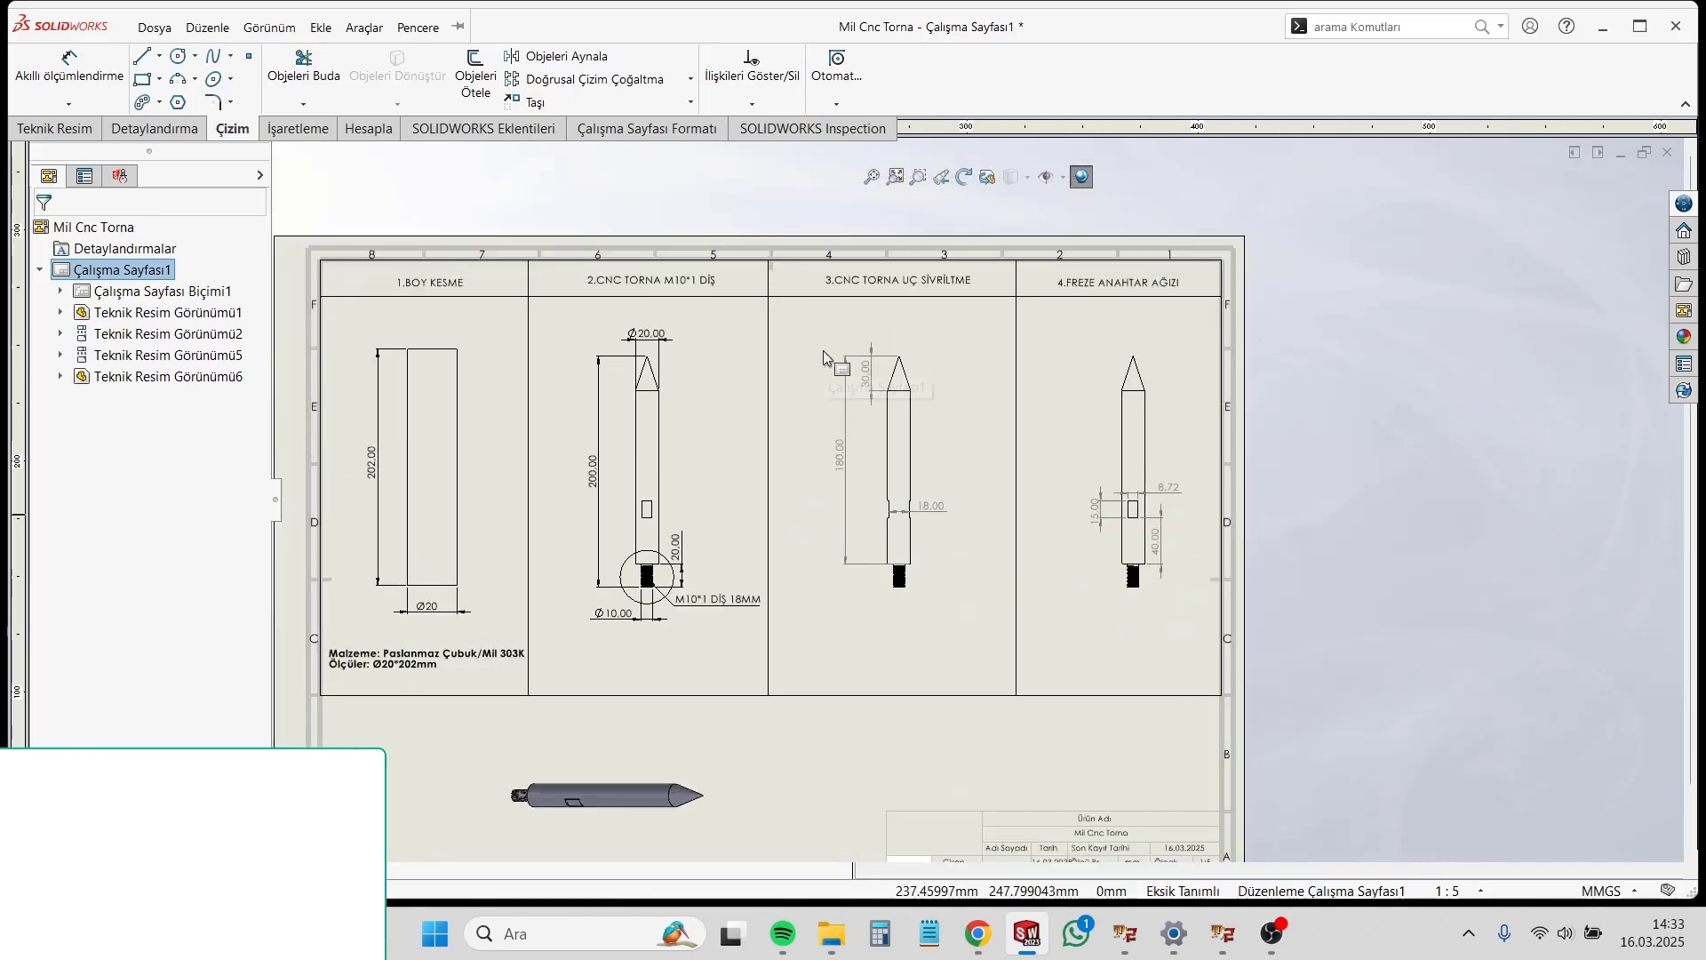
pyautogui.moveTo(818, 330)
pyautogui.mouseDown()
pyautogui.moveTo(1141, 483)
pyautogui.moveTo(1192, 636)
pyautogui.mouseUp()
pyautogui.click(154, 268)
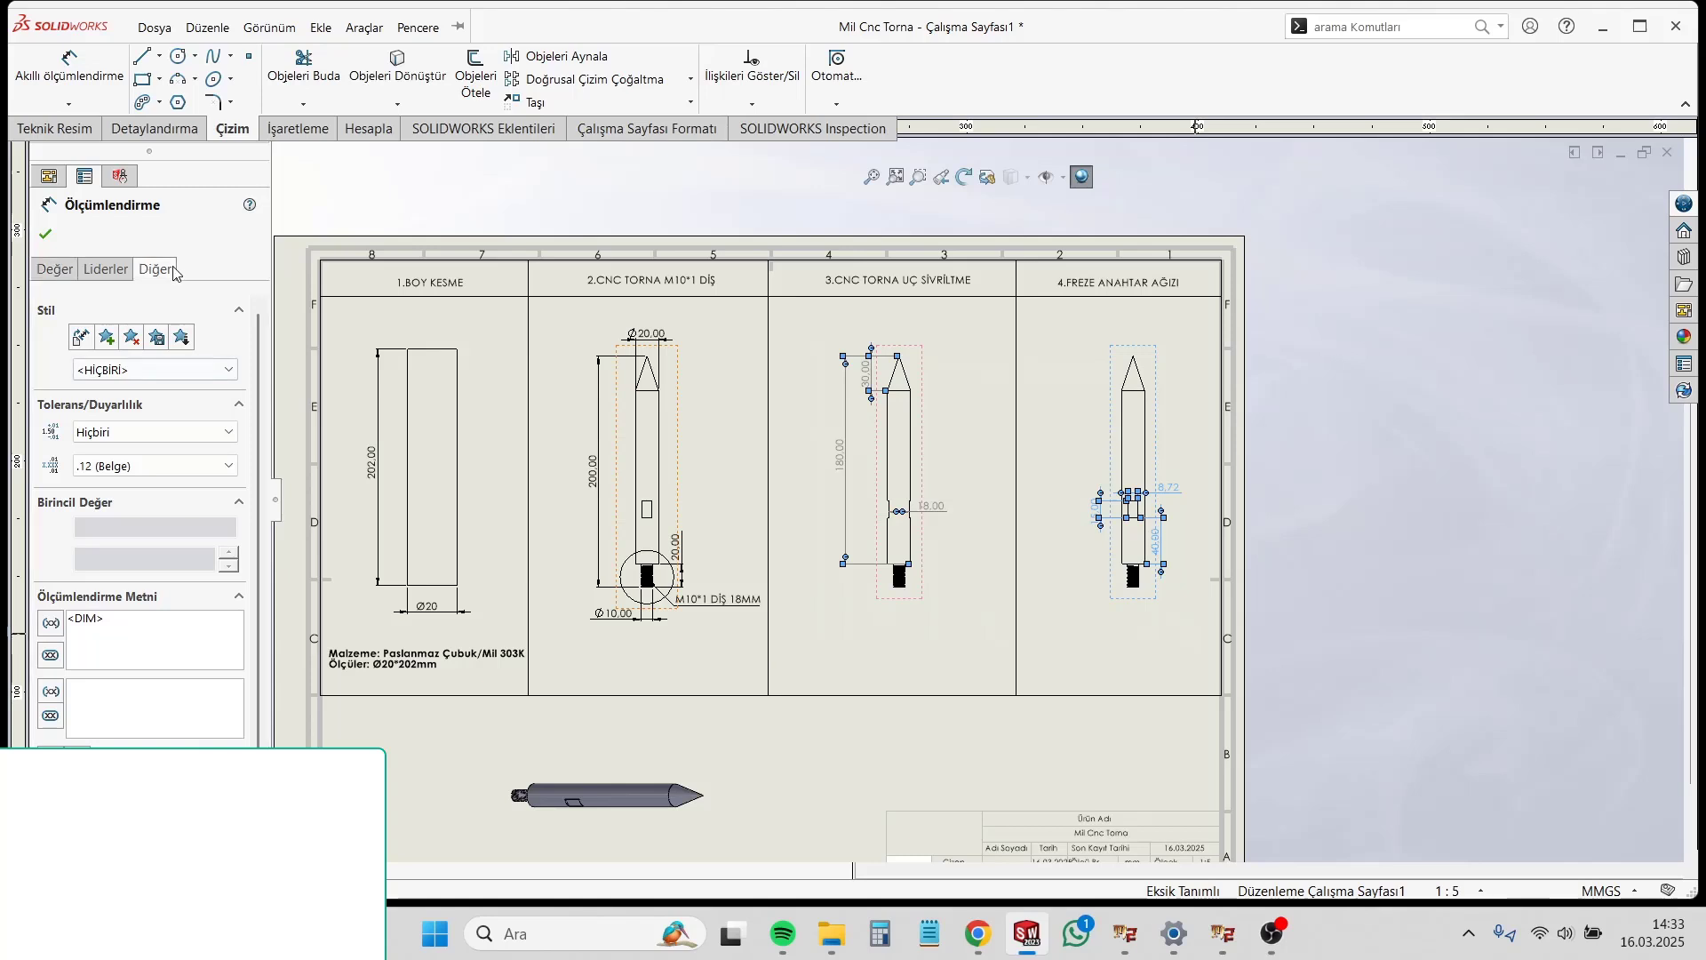
pyautogui.click(156, 517)
pyautogui.click(143, 550)
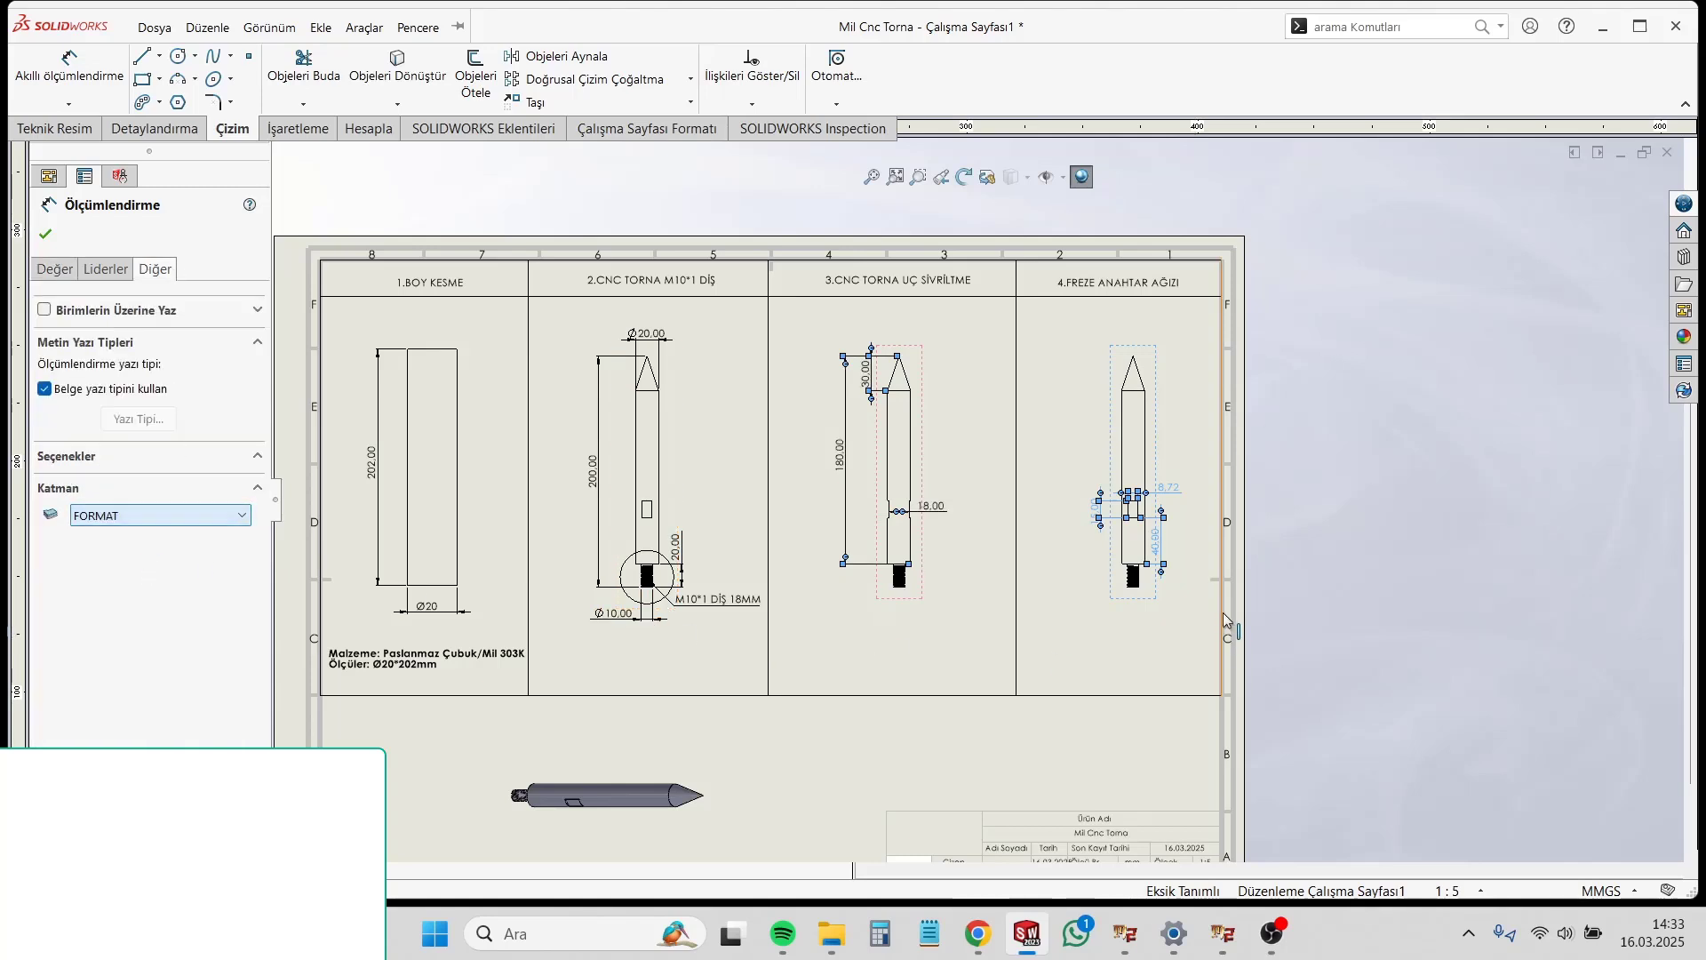
pyautogui.click(1363, 591)
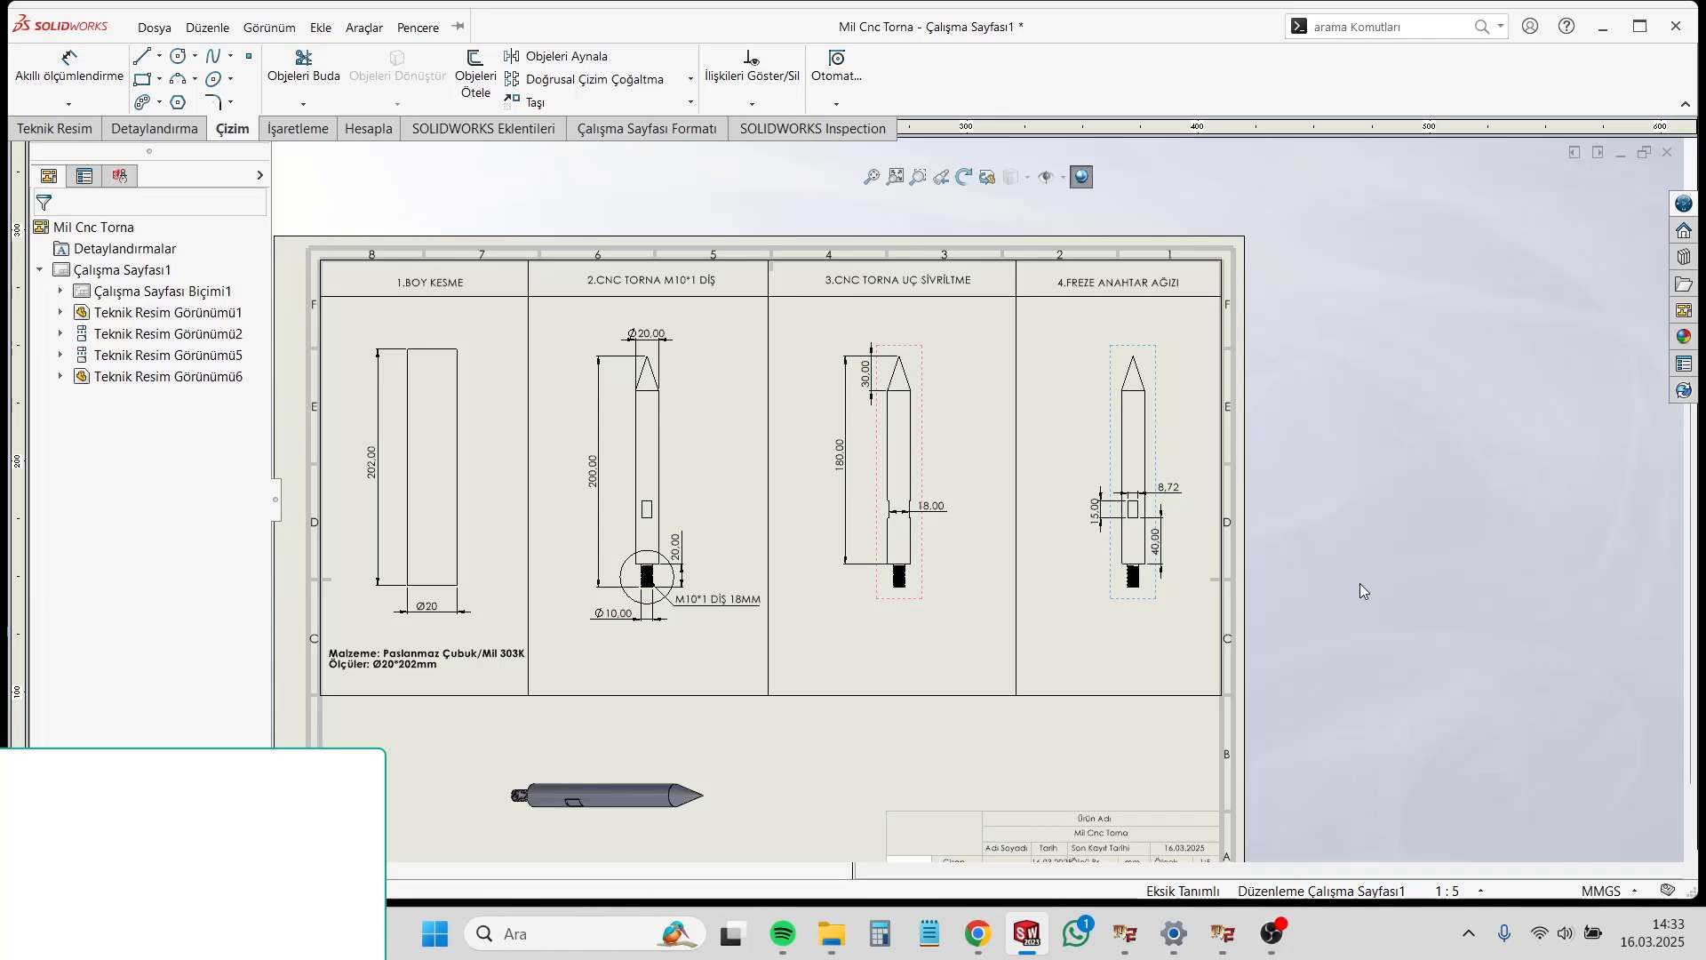
pyautogui.scroll(2, 1333, 604)
pyautogui.scroll(-3, 784, 589)
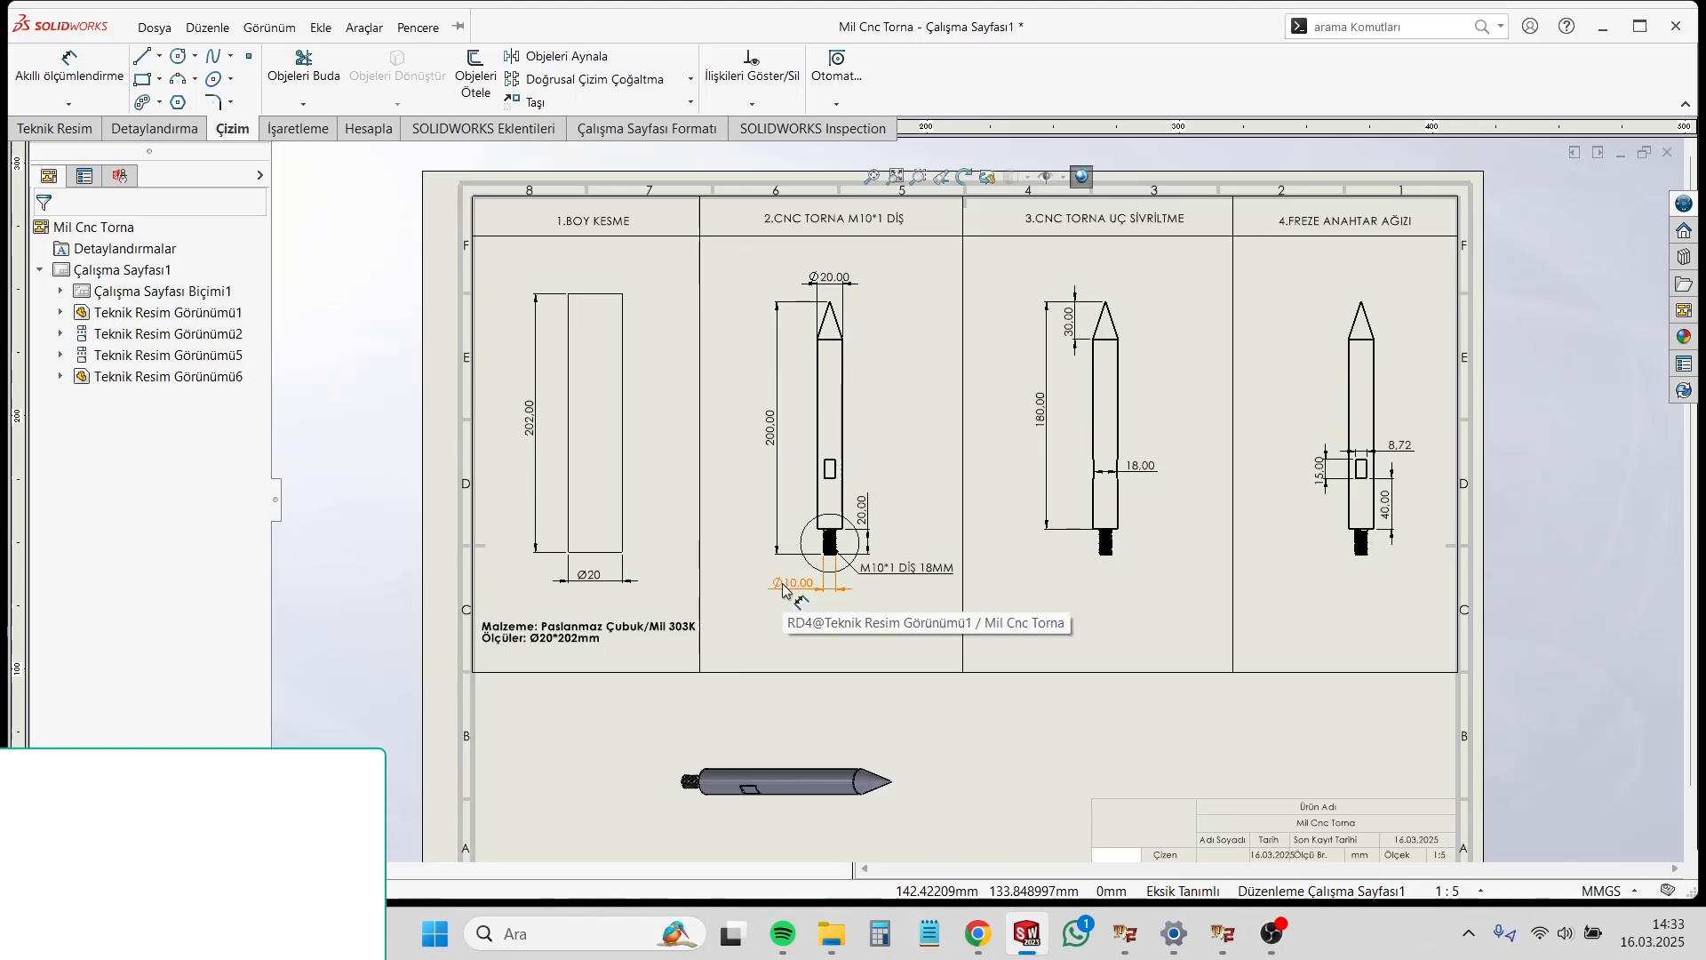
pyautogui.click(1080, 755)
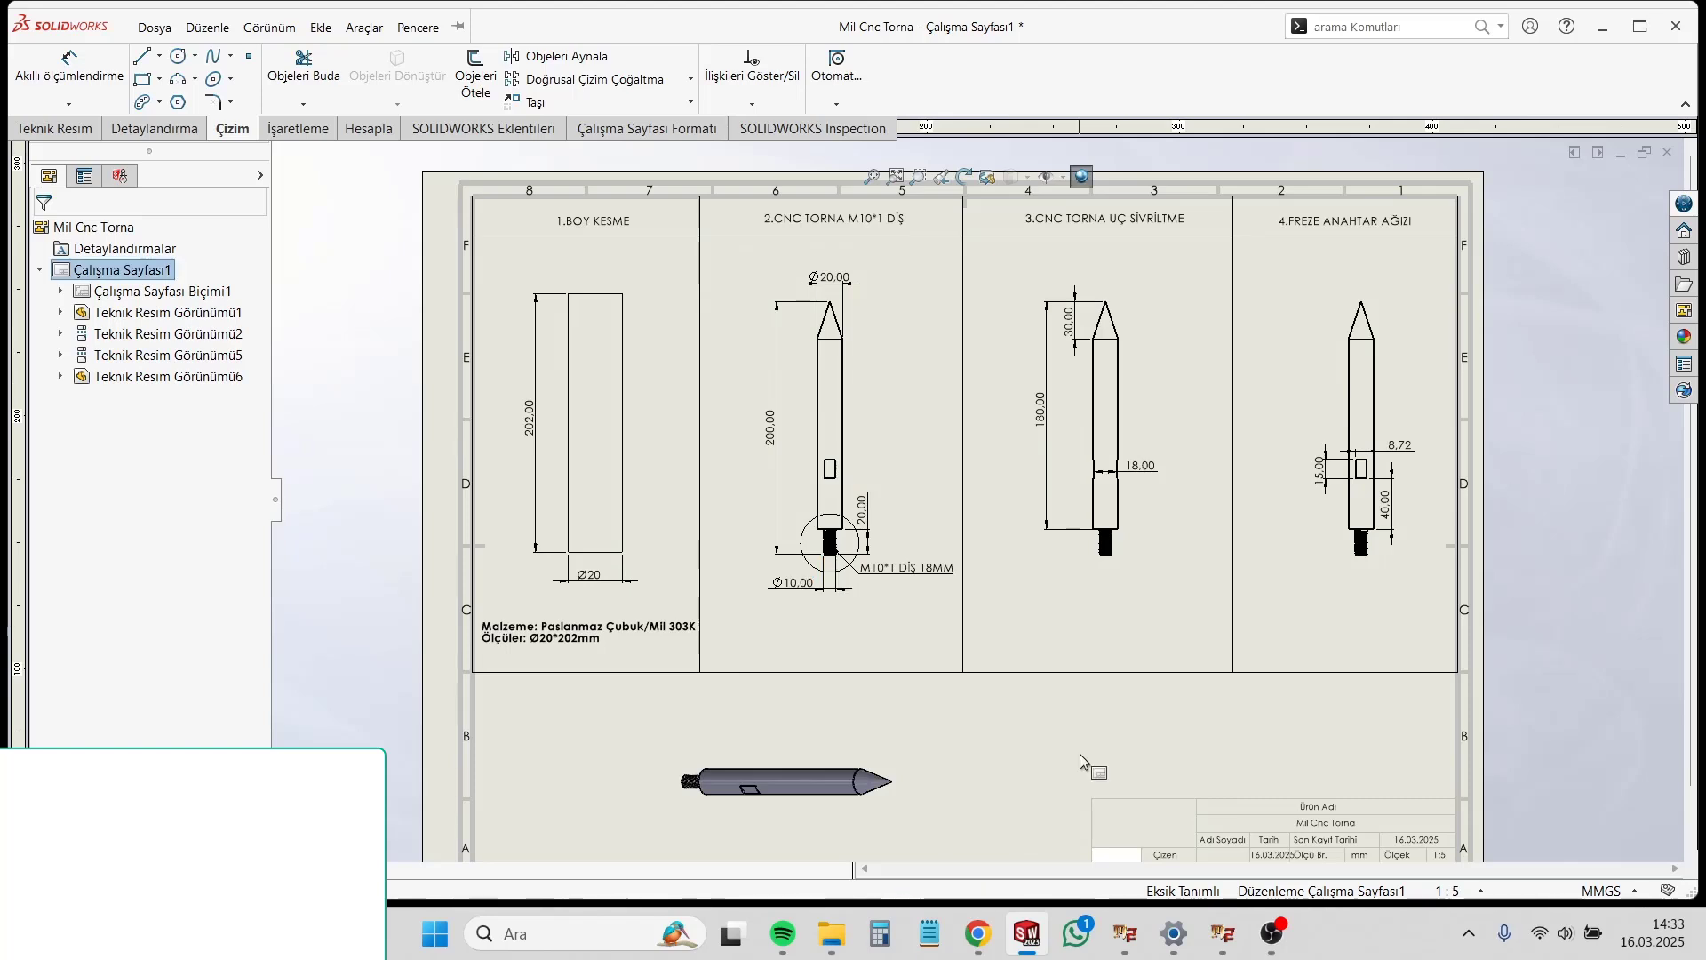
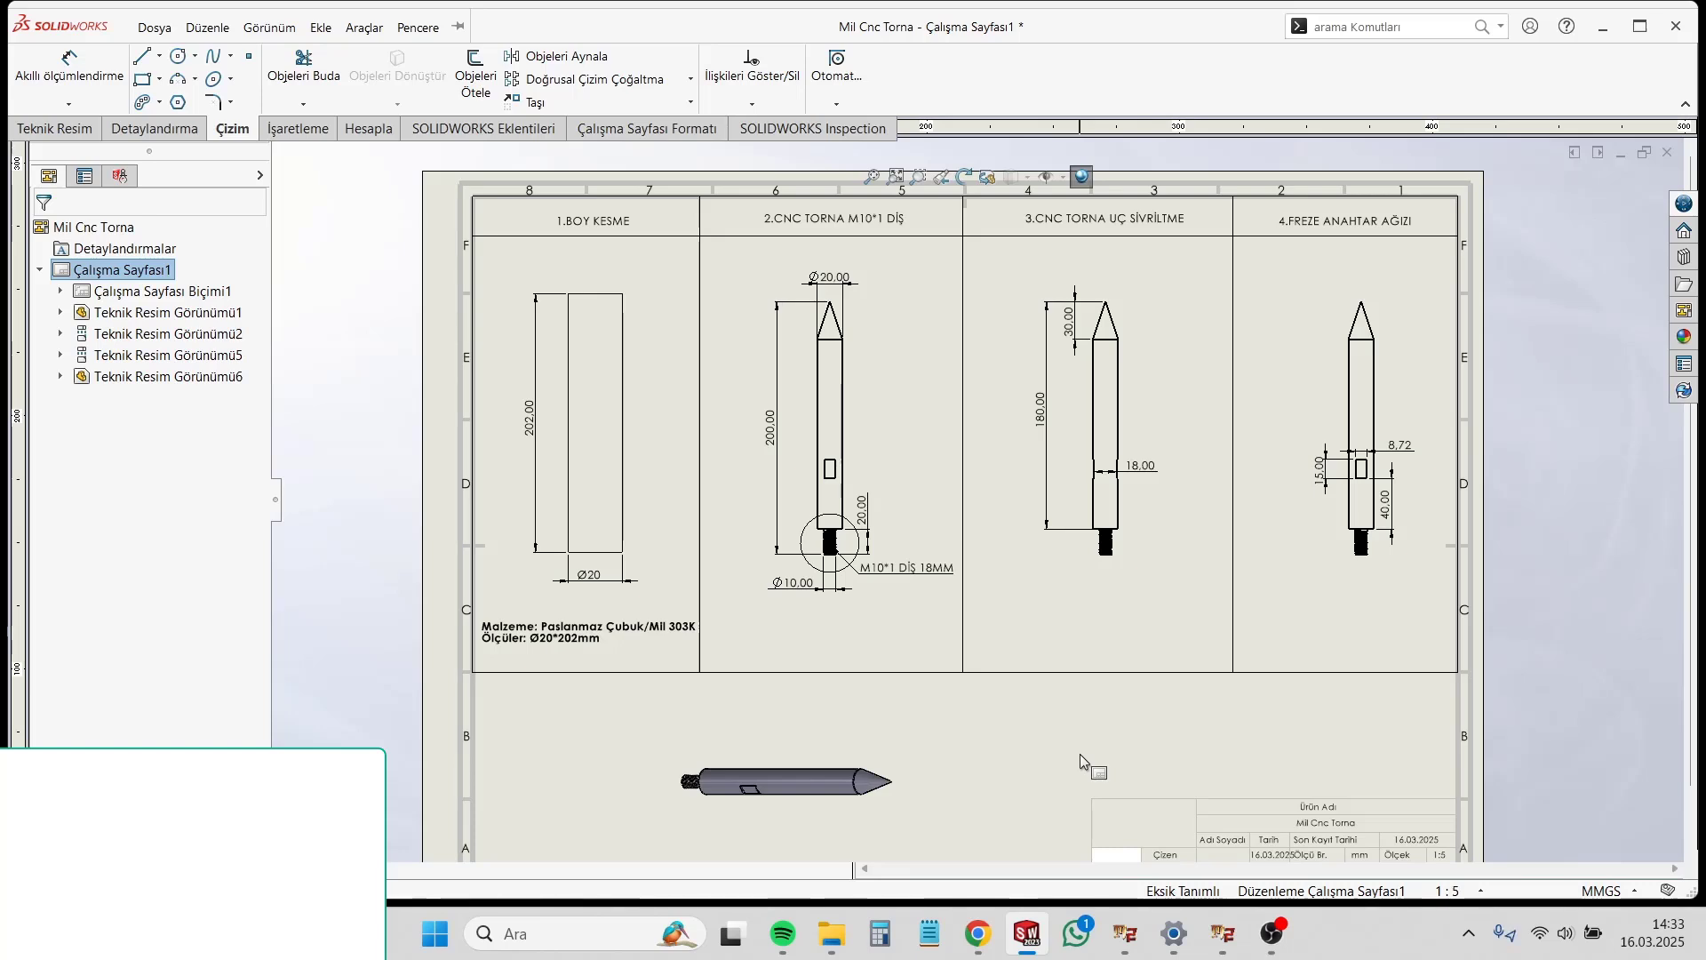
# Step: Attach a datum feature symbol to the stock sketch's 202 mm length dimension, placing it above the dimension line
pyautogui.click(153, 131)
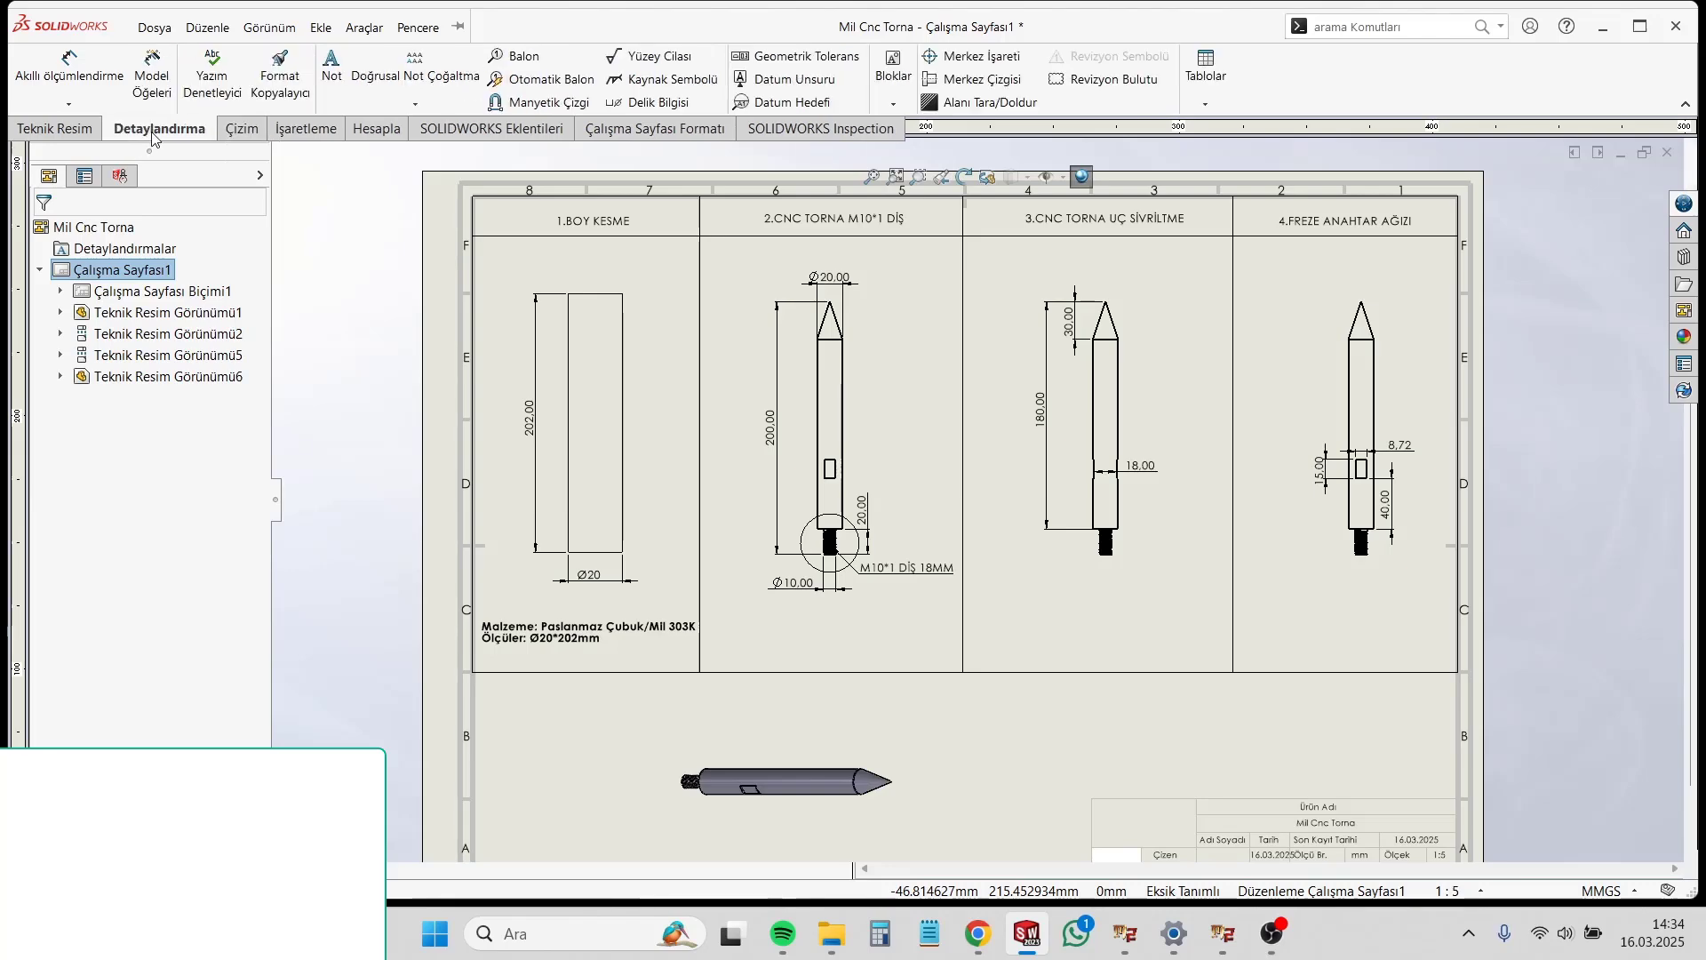
pyautogui.click(797, 83)
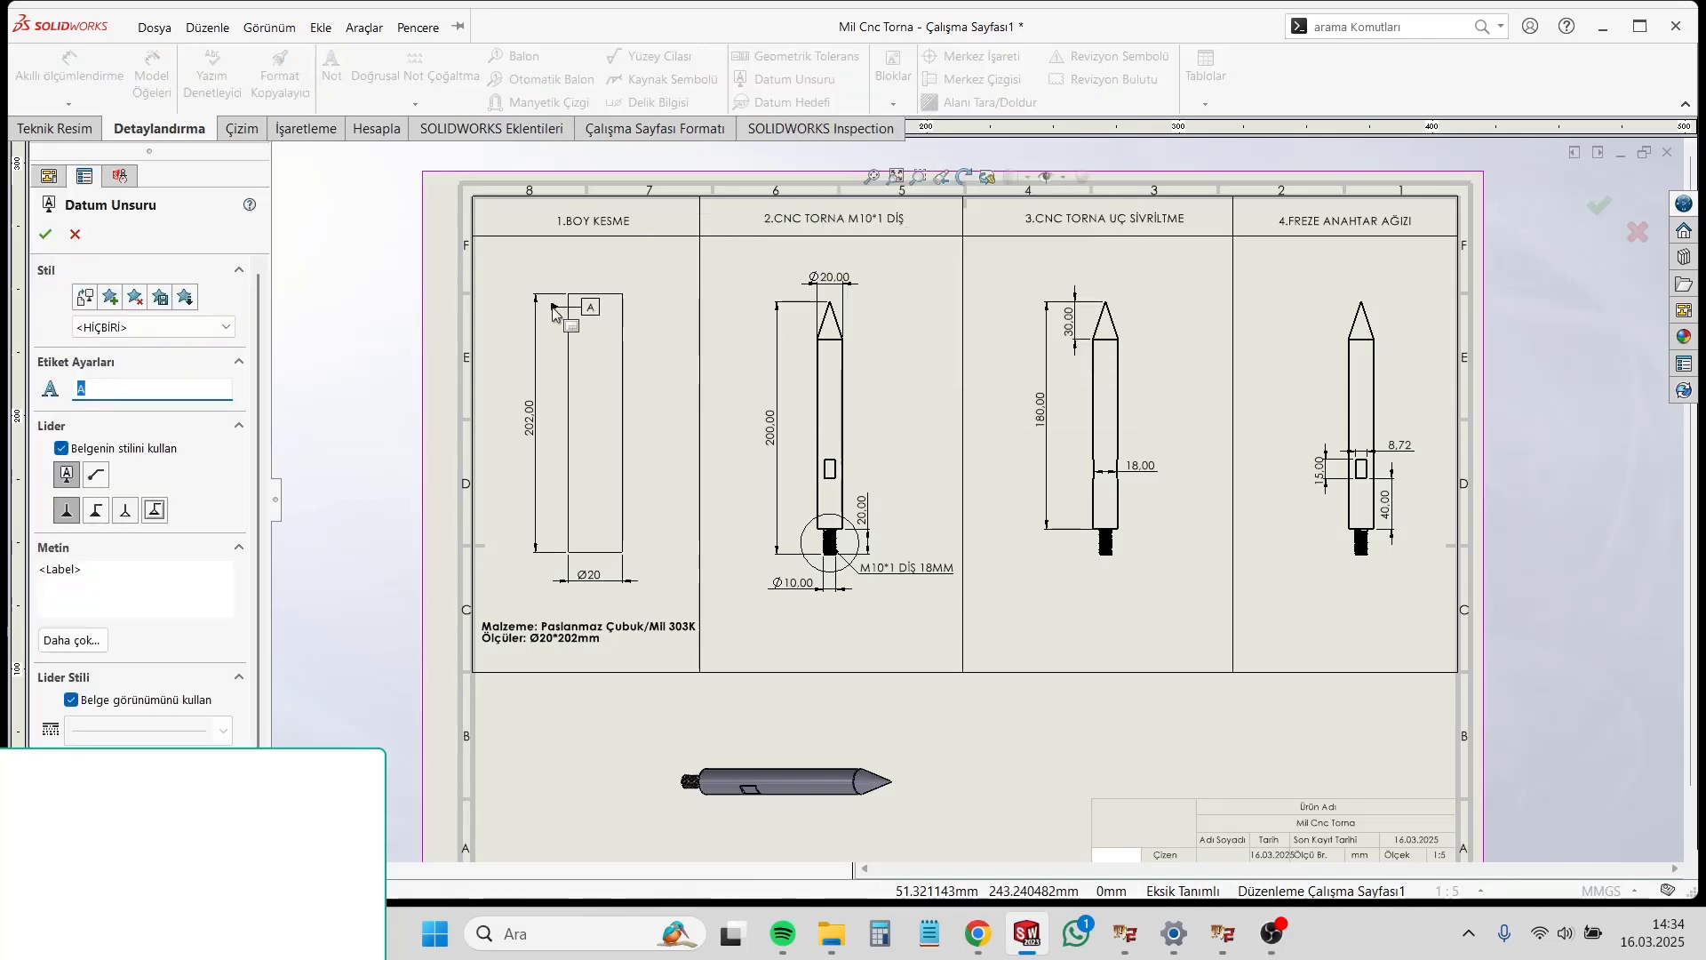
pyautogui.scroll(-2, 579, 306)
pyautogui.scroll(-2, 578, 318)
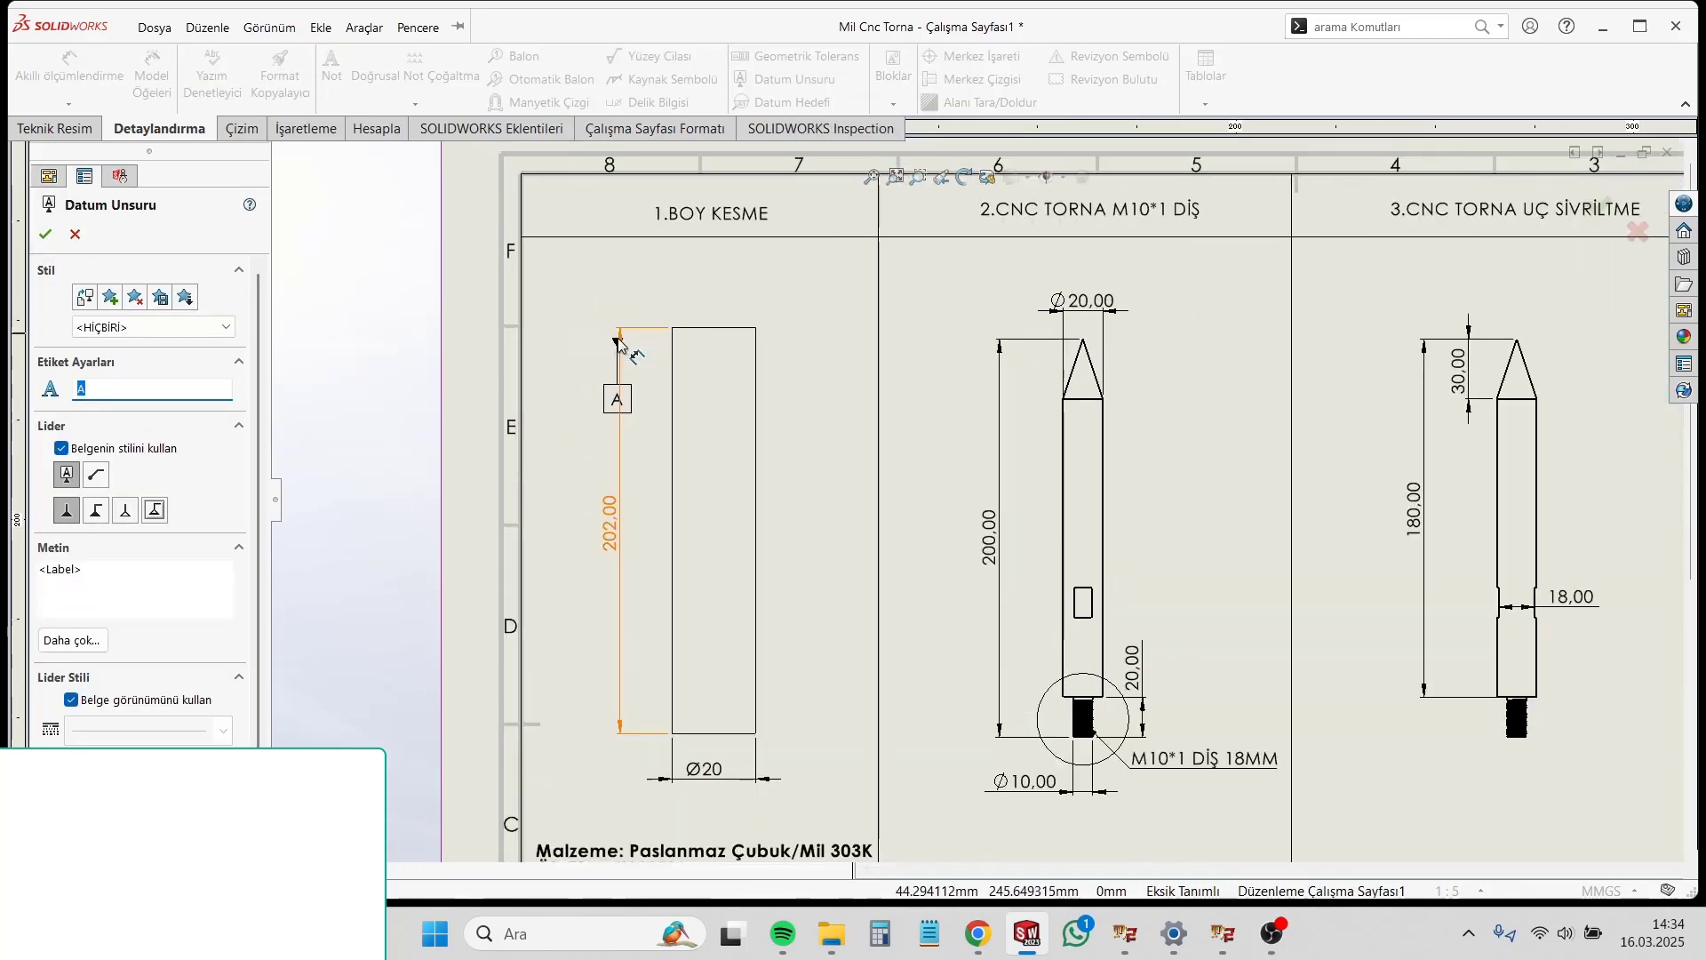
pyautogui.click(620, 340)
pyautogui.click(631, 316)
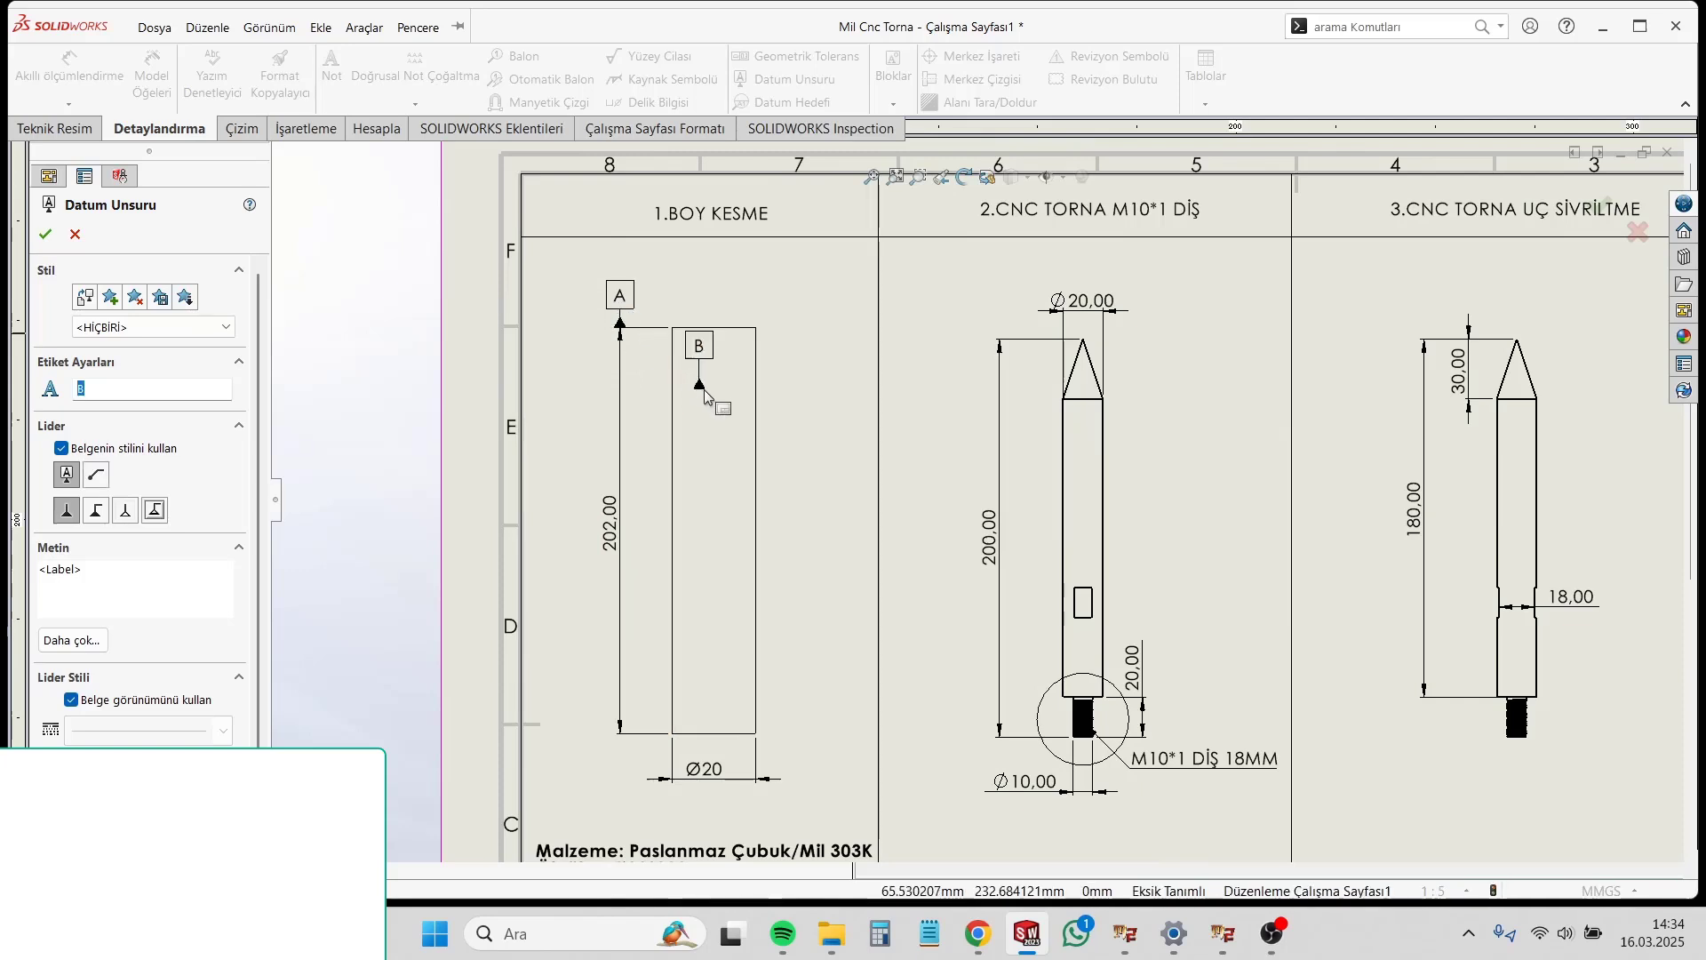
# Step: Attach a datum feature symbol to the stock sketch's Ø20 dimension, placing it to the dimension's right
pyautogui.scroll(2, 793, 437)
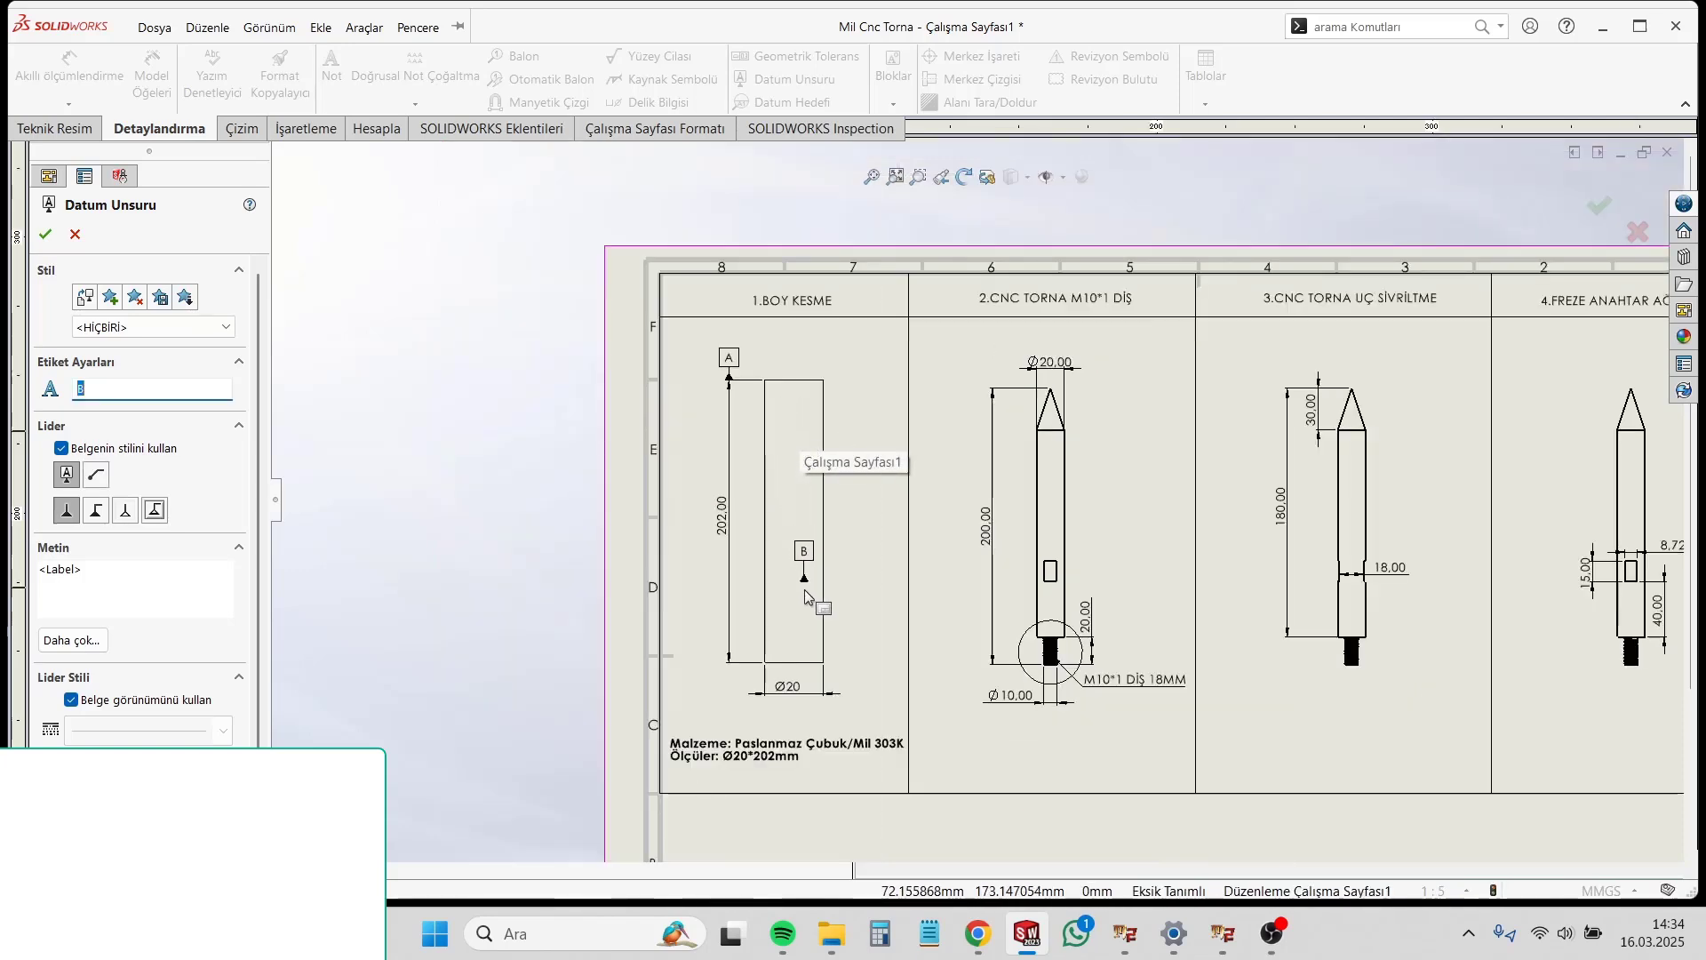
pyautogui.scroll(-1, 808, 597)
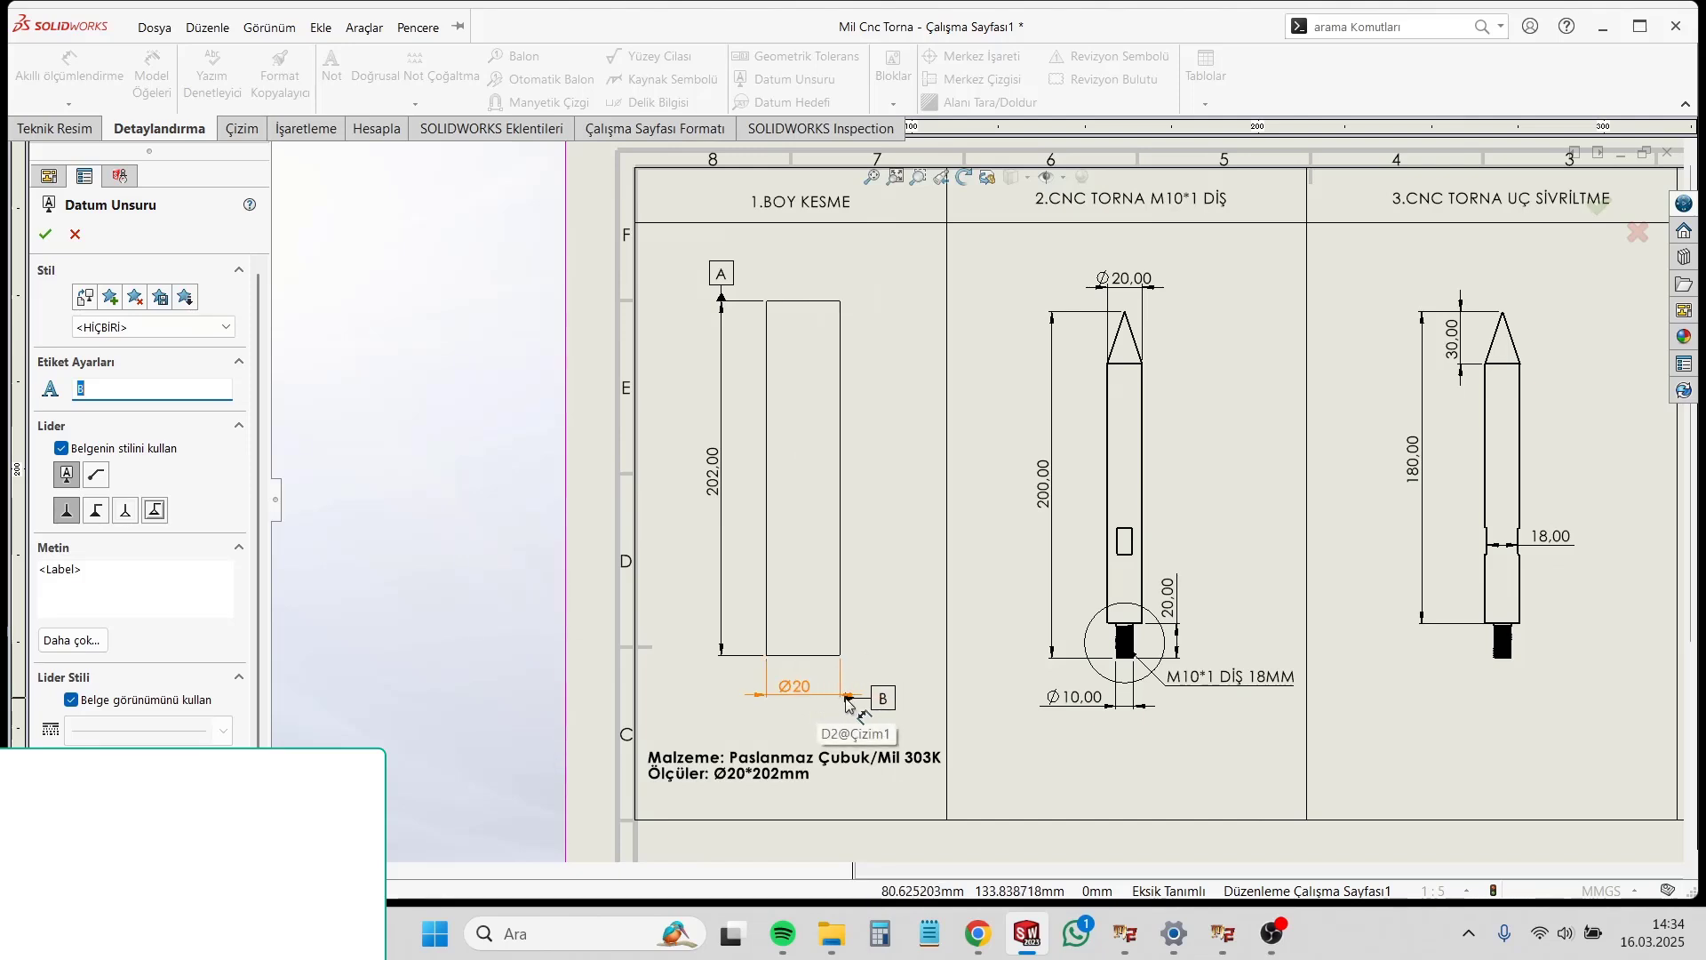
pyautogui.scroll(3, 995, 533)
pyautogui.scroll(-5, 1470, 826)
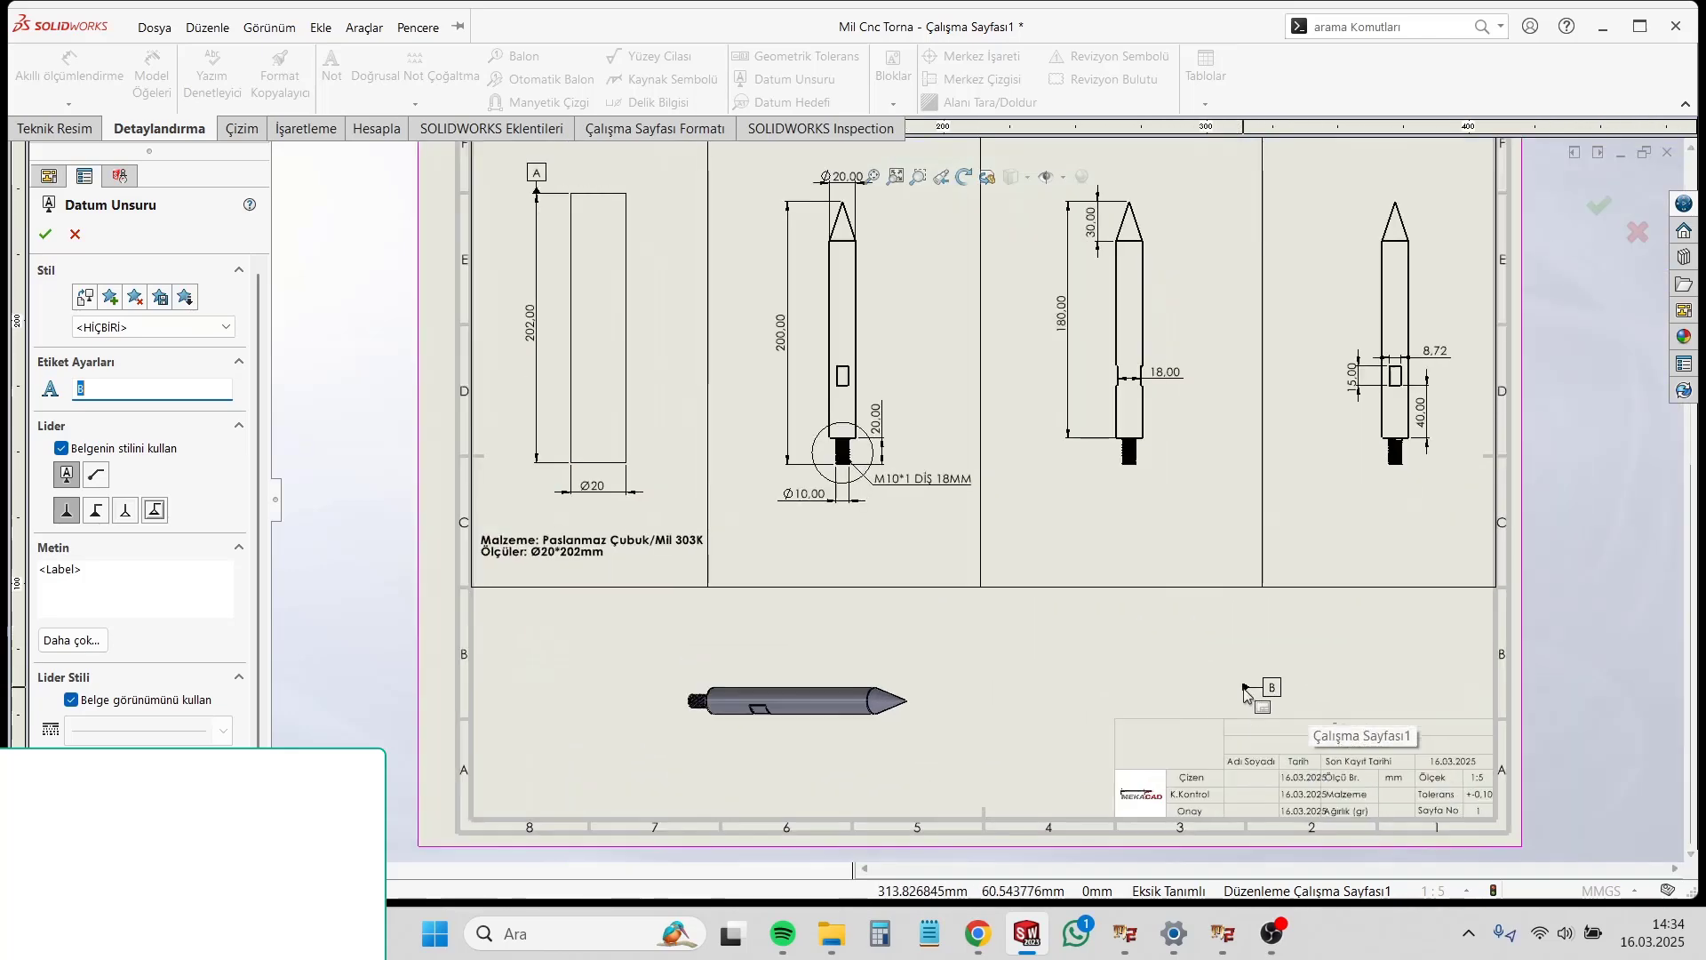
pyautogui.scroll(-4, 1470, 826)
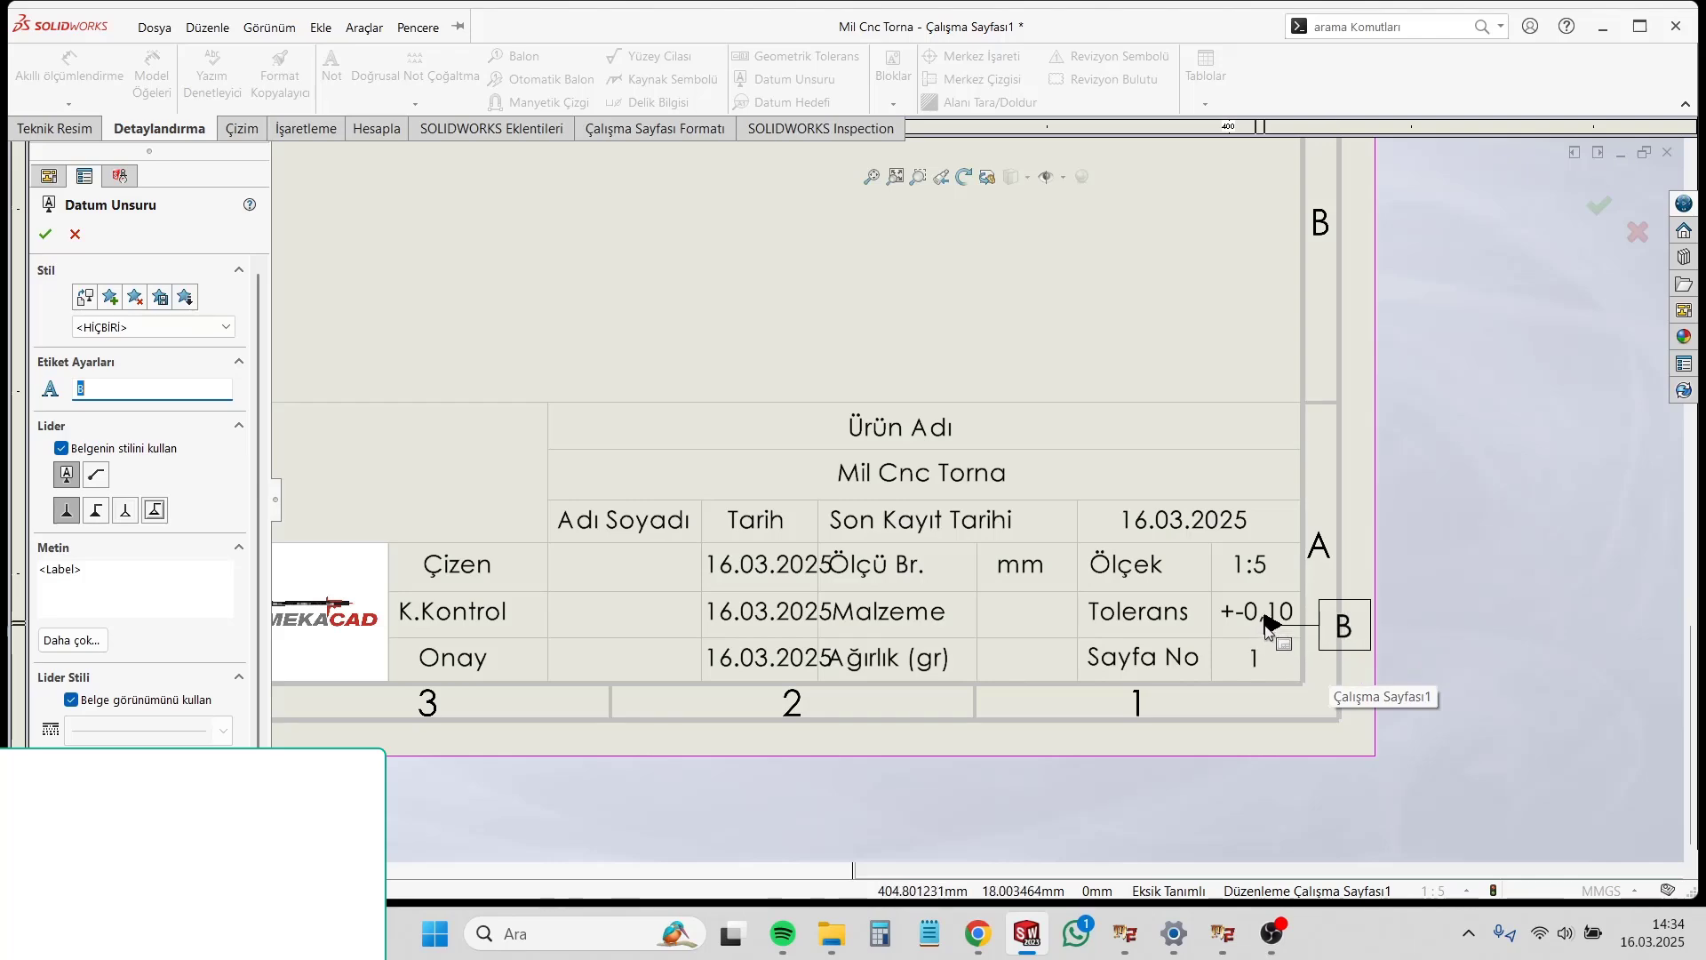
pyautogui.scroll(4, 1160, 700)
pyautogui.scroll(4, 1160, 700)
pyautogui.scroll(-8, 899, 493)
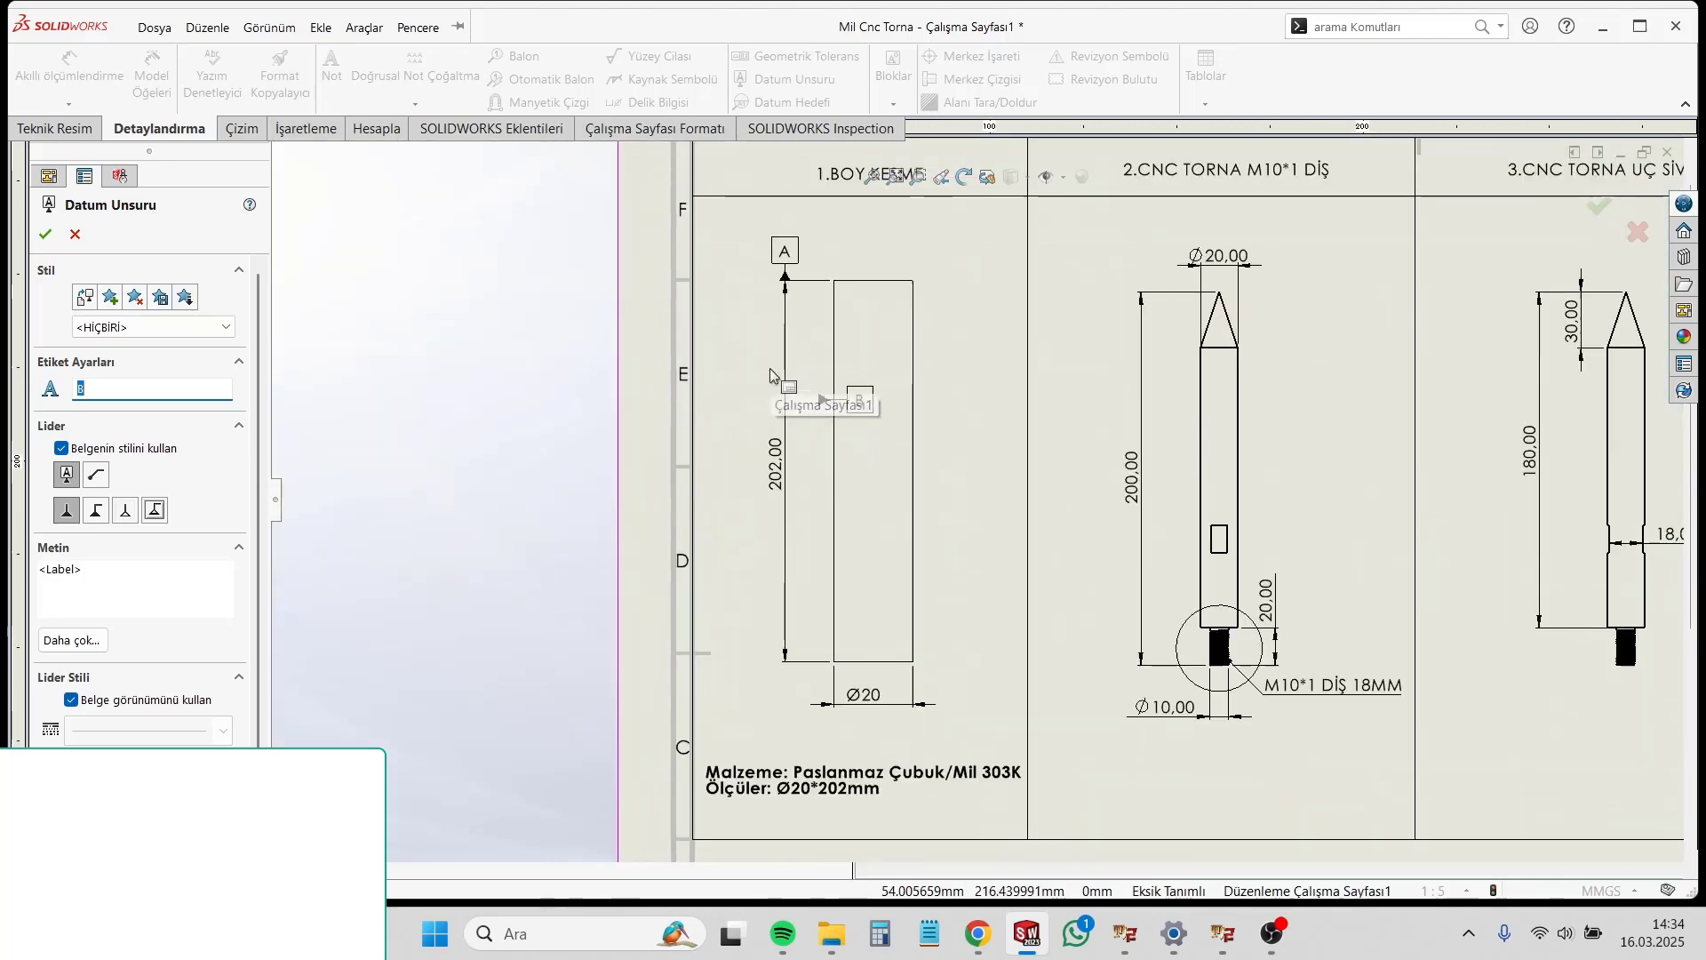
pyautogui.scroll(-1, 899, 493)
pyautogui.click(954, 702)
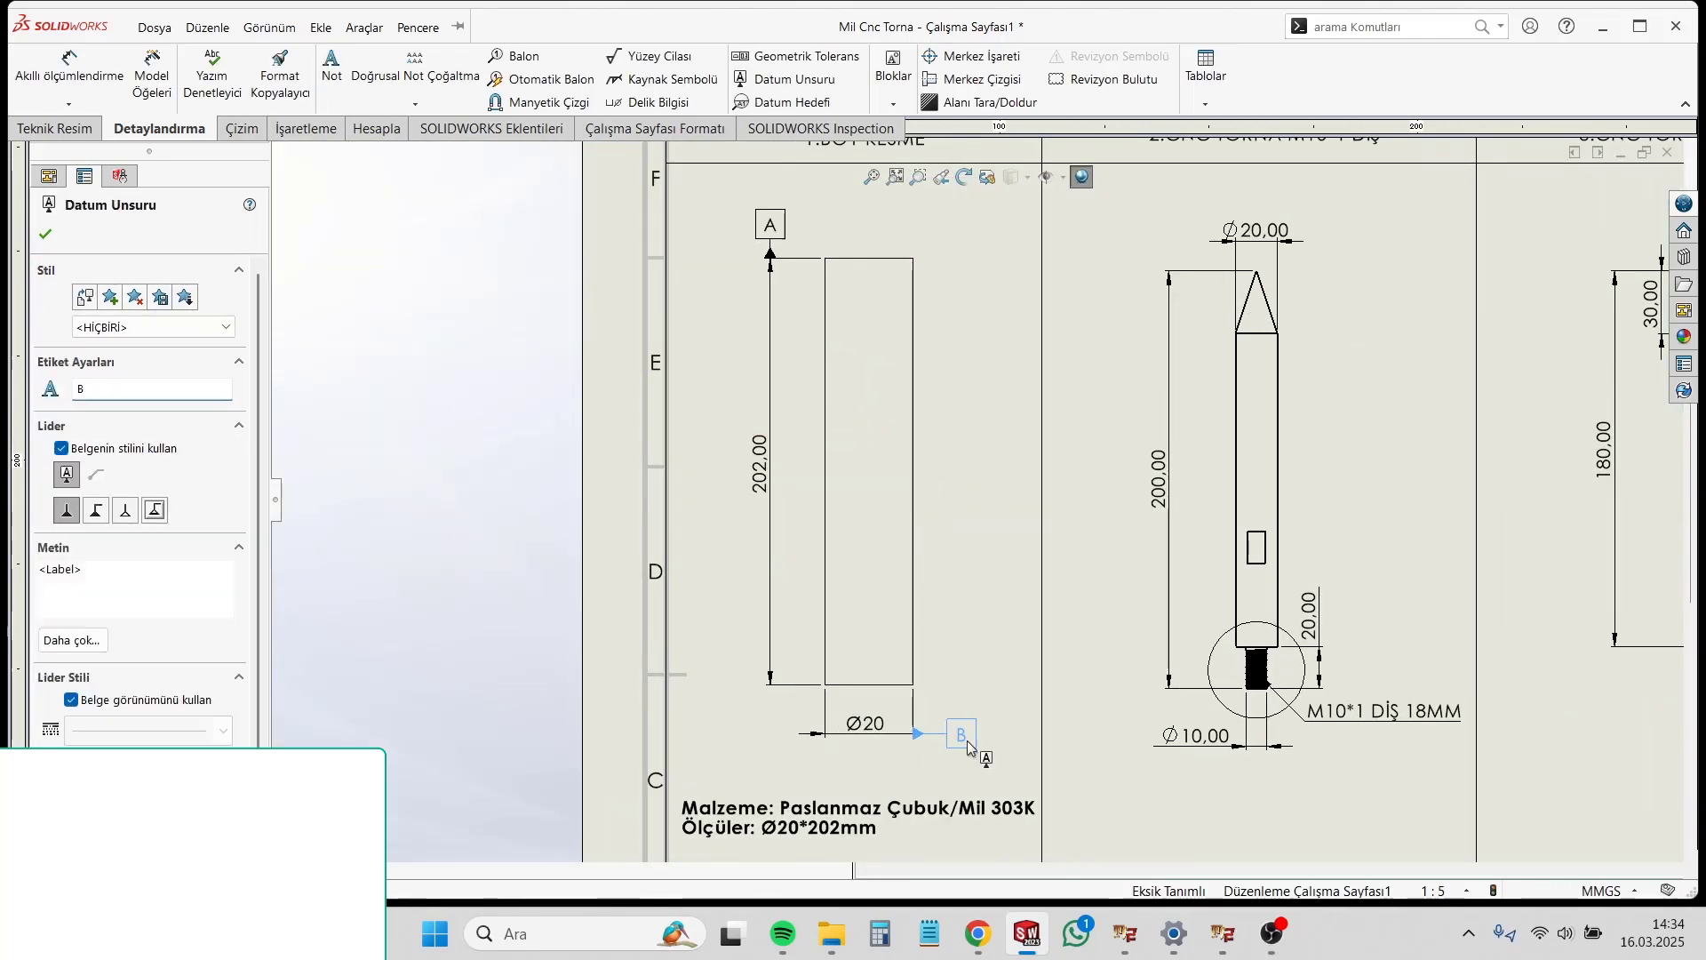
pyautogui.press('Escape')
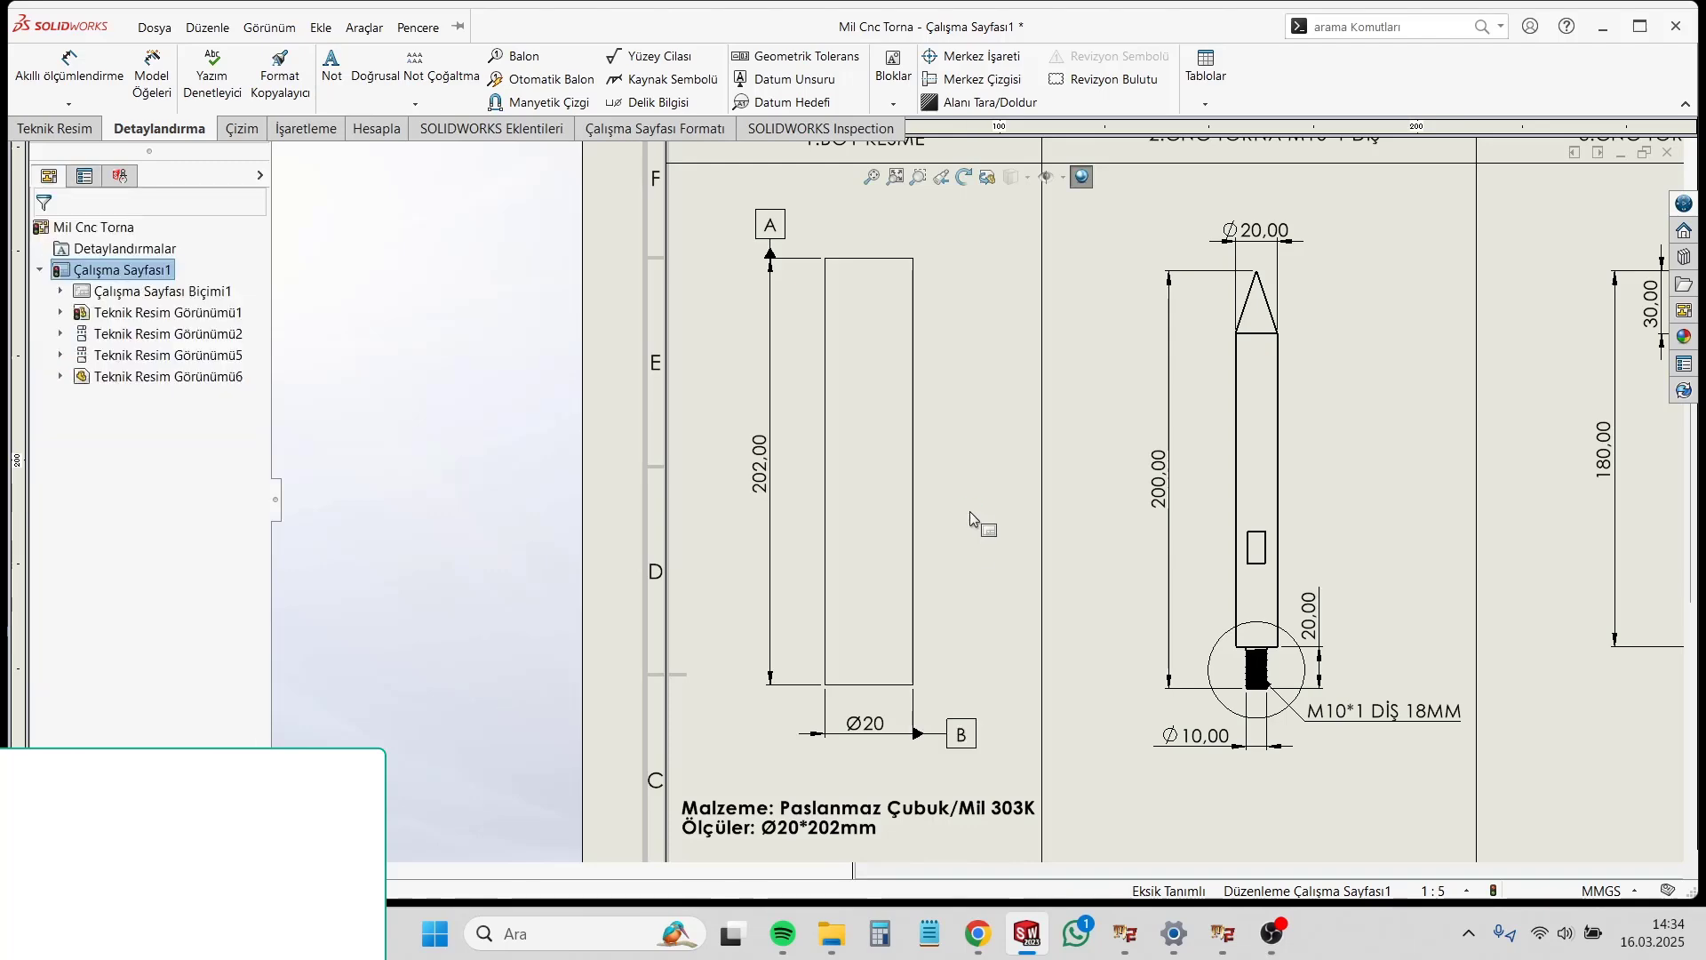
# Step: Attach a datum feature symbol to the second-column shaft's 200 mm length dimension, placing it above the dimension line
pyautogui.scroll(2, 970, 511)
pyautogui.scroll(-2, 1260, 512)
pyautogui.scroll(3, 1244, 519)
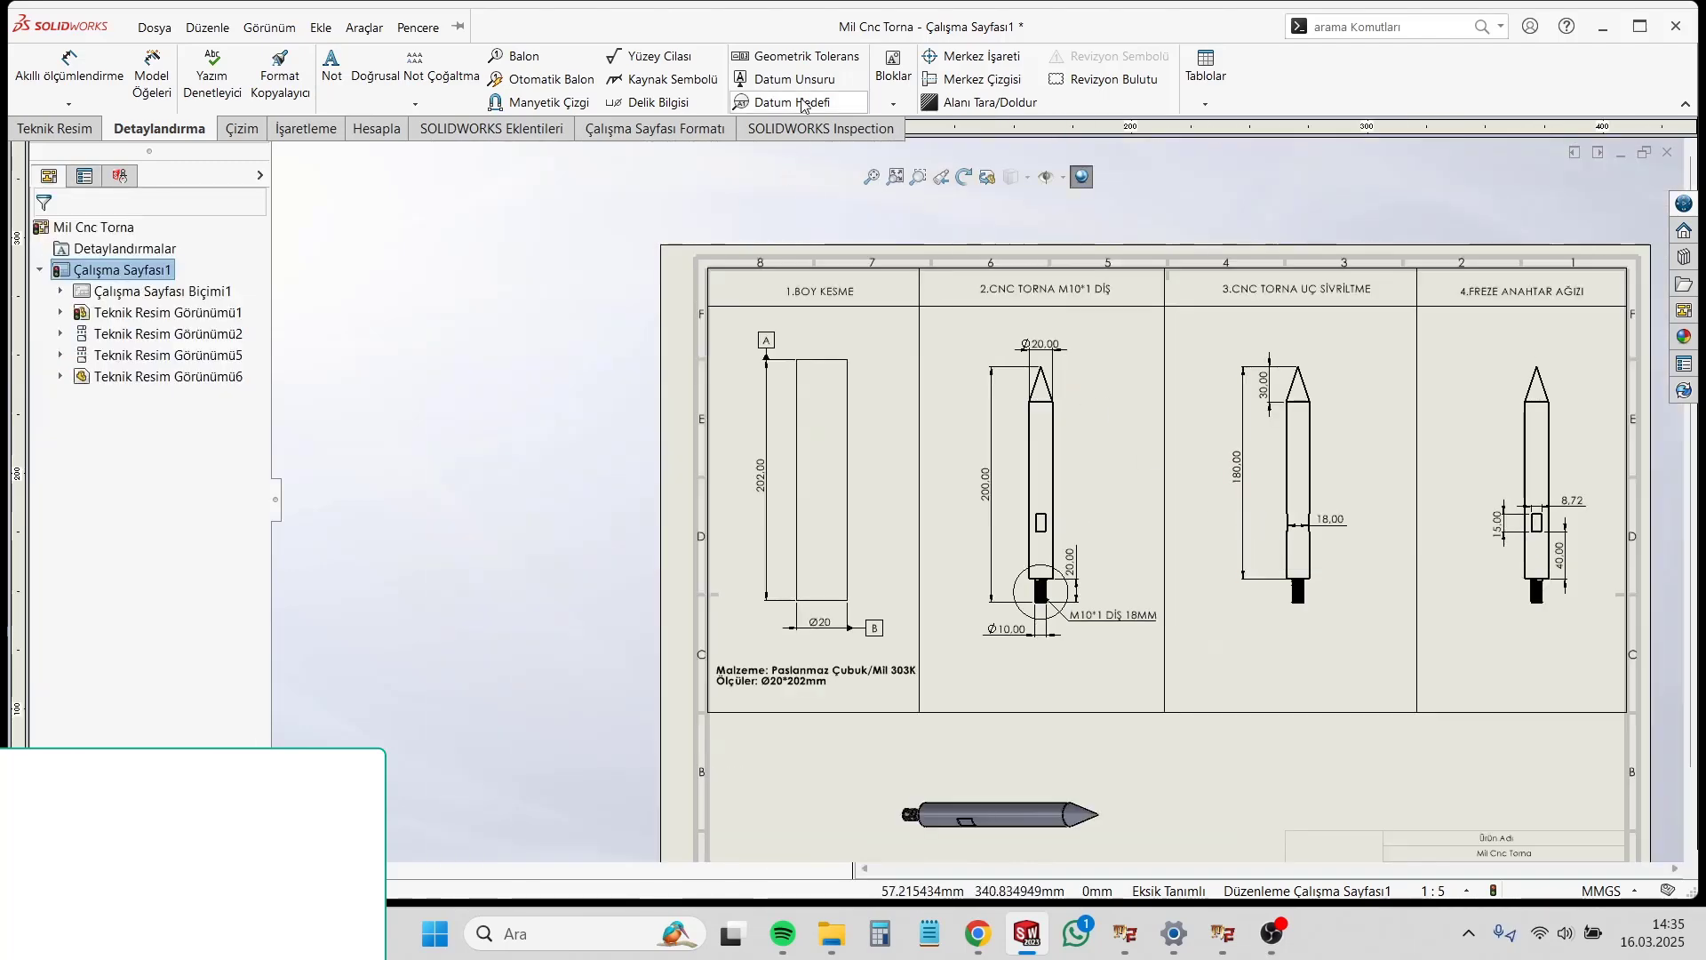
pyautogui.click(786, 79)
pyautogui.scroll(-3, 1137, 497)
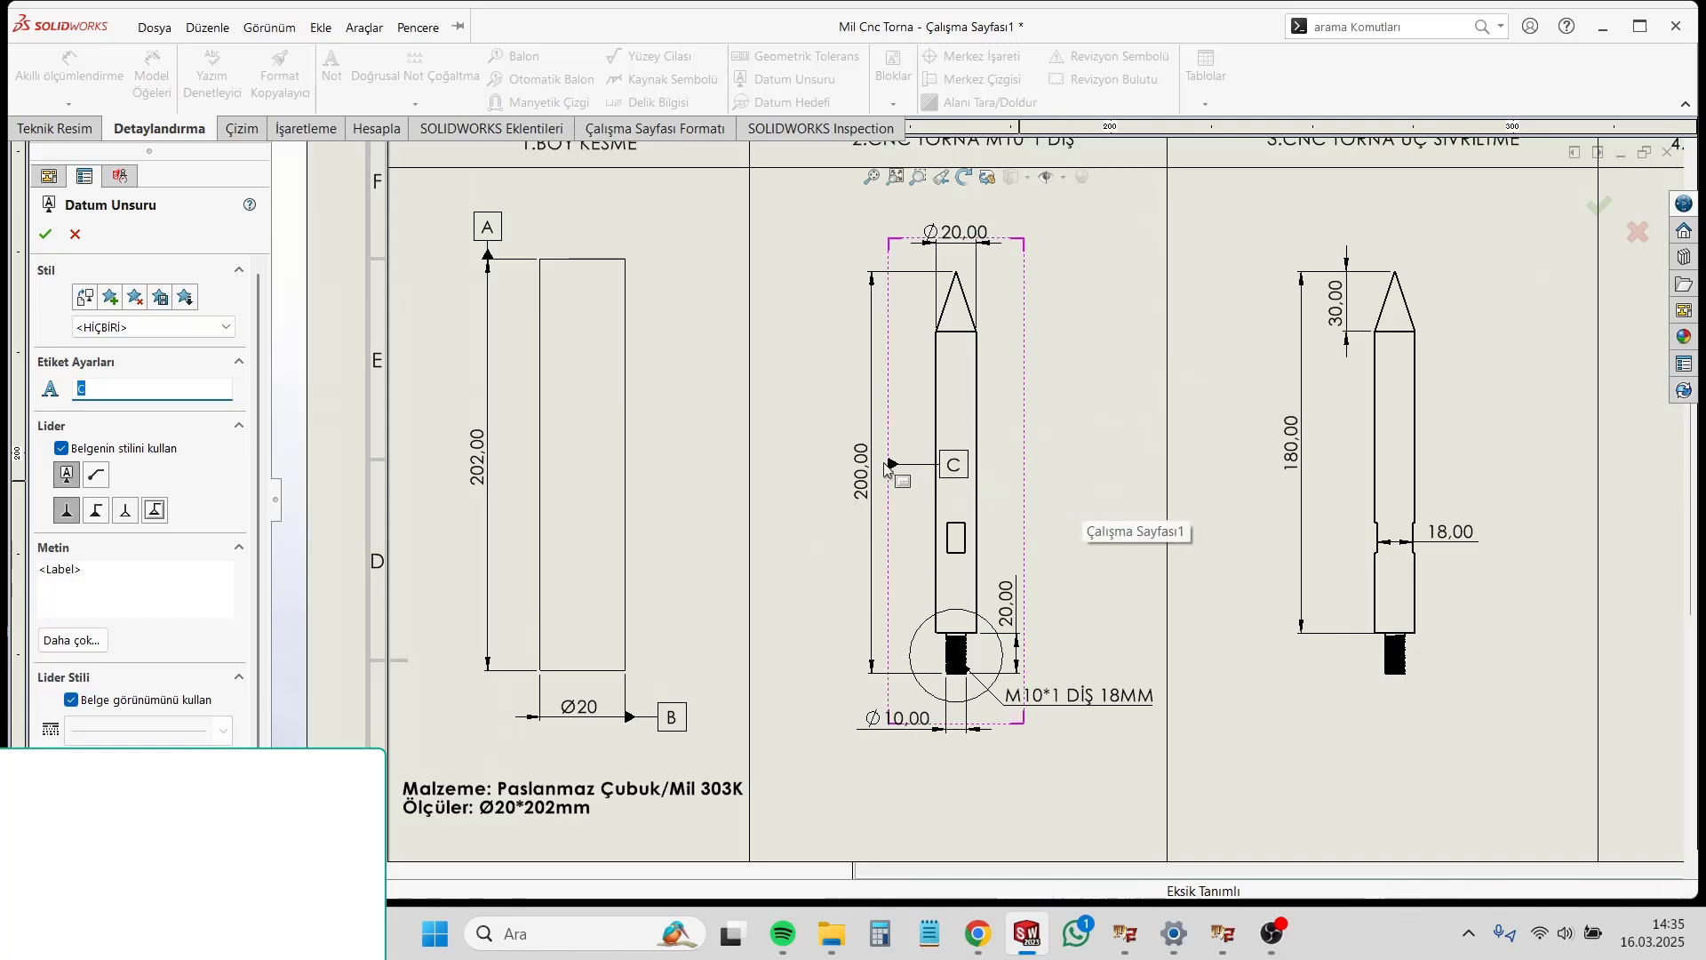
pyautogui.click(871, 307)
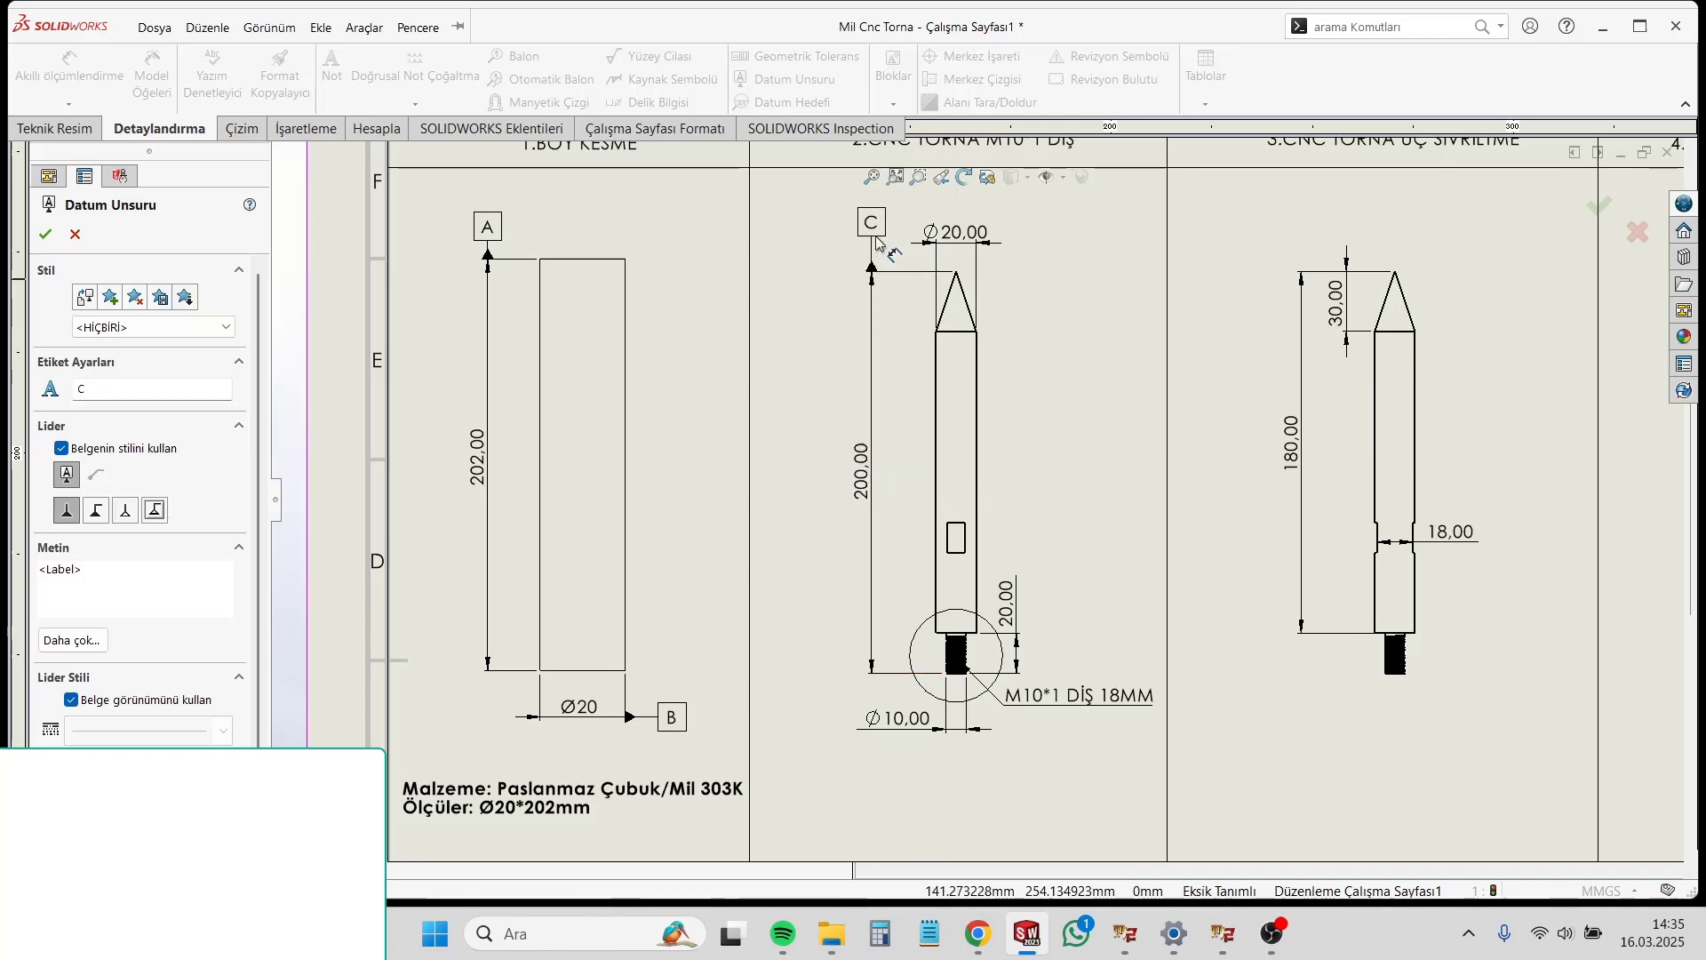
pyautogui.click(876, 237)
# Step: Attach a datum feature symbol to the second-column view's Ø10 thread diameter dimension, placing it to the dimension's right
pyautogui.scroll(1, 1009, 373)
pyautogui.scroll(-1, 1004, 533)
pyautogui.click(970, 656)
pyautogui.click(993, 656)
pyautogui.press('Escape')
# Step: Attach a datum feature symbol to the second-column view's 20 mm threaded-end dimension, placing it above the dimension text
pyautogui.scroll(-1, 1009, 533)
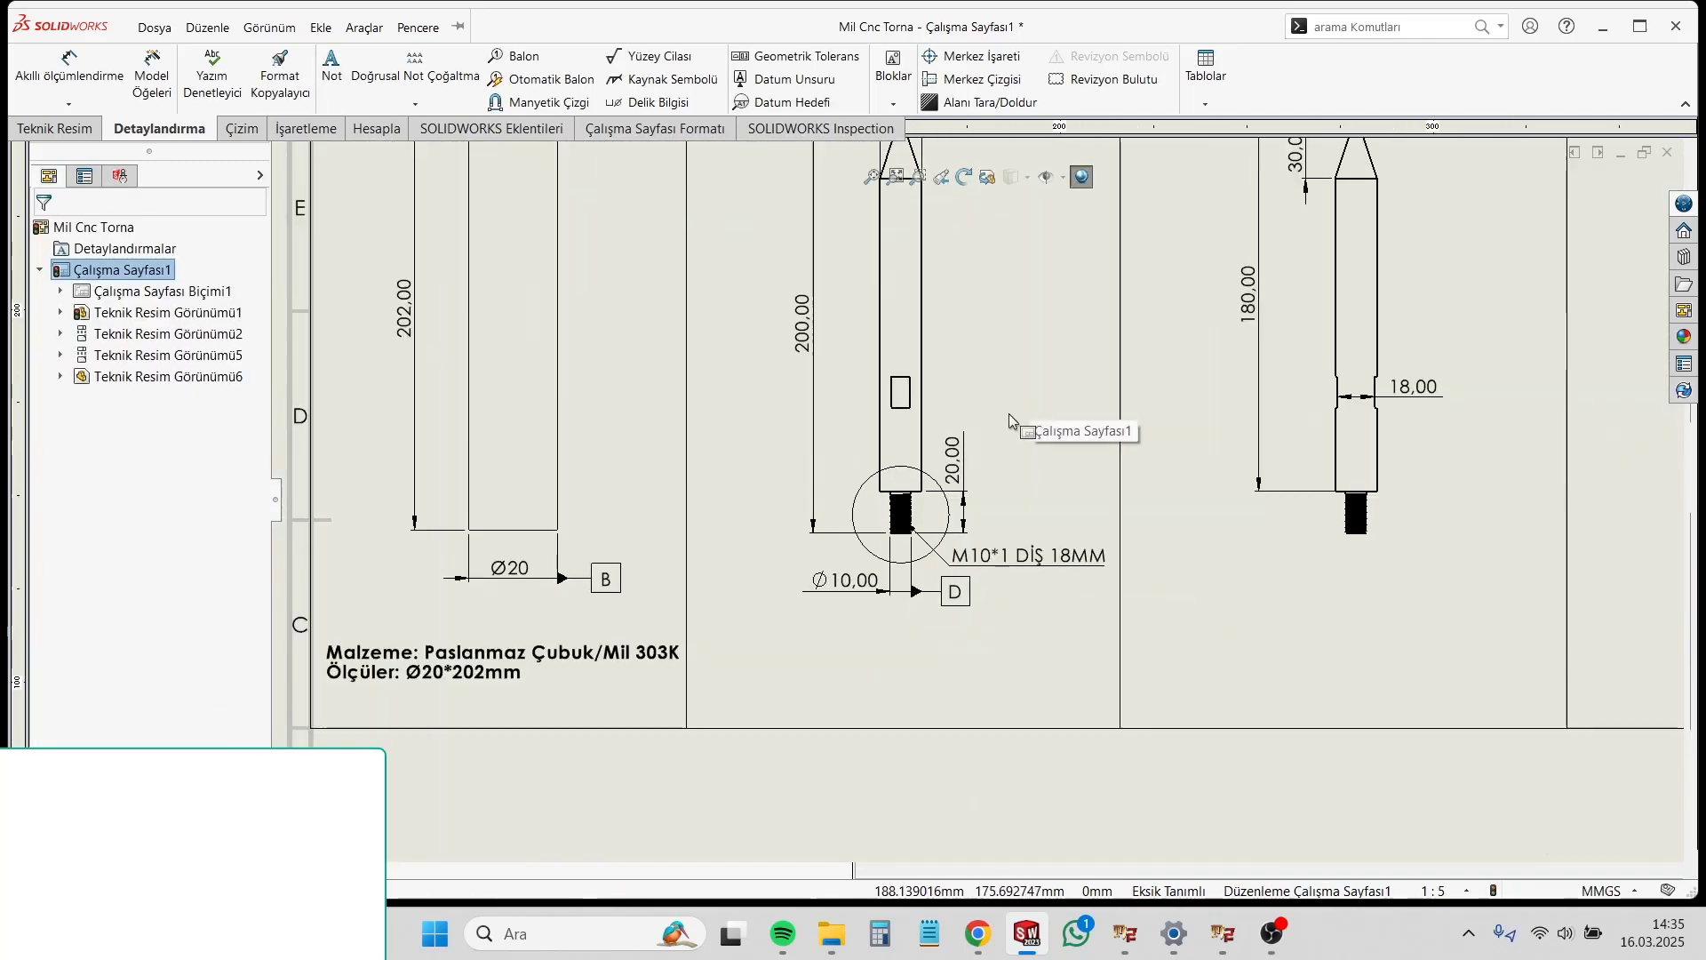
pyautogui.scroll(-1, 1009, 413)
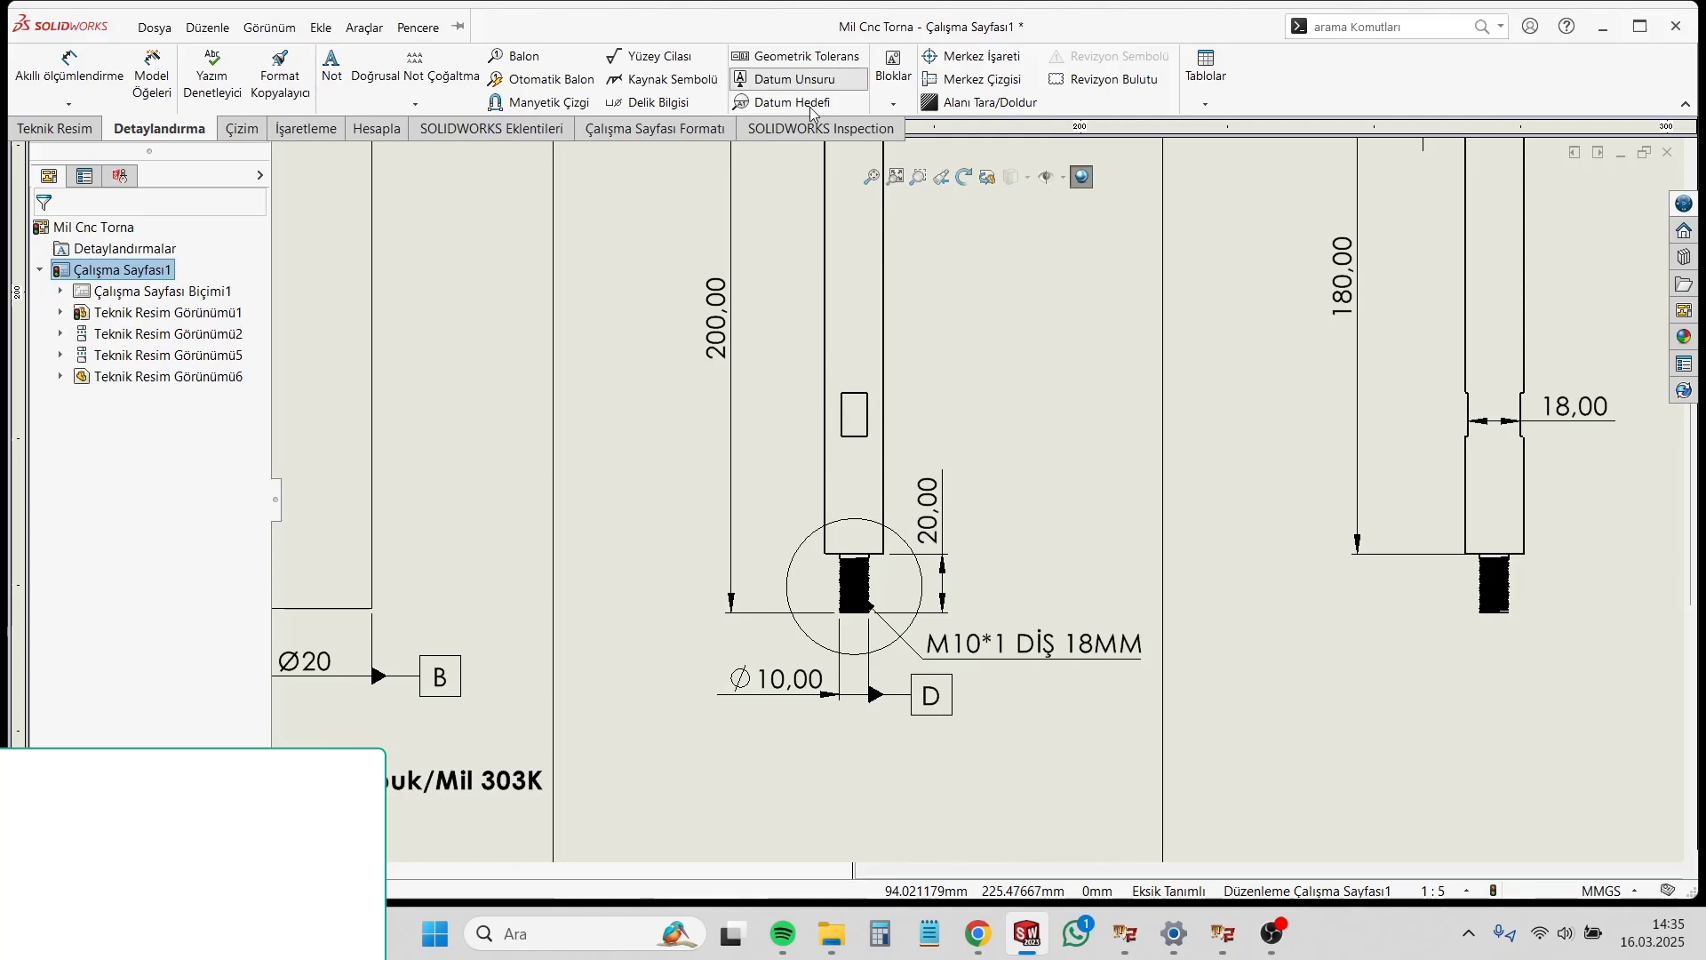
pyautogui.click(794, 79)
pyautogui.click(945, 489)
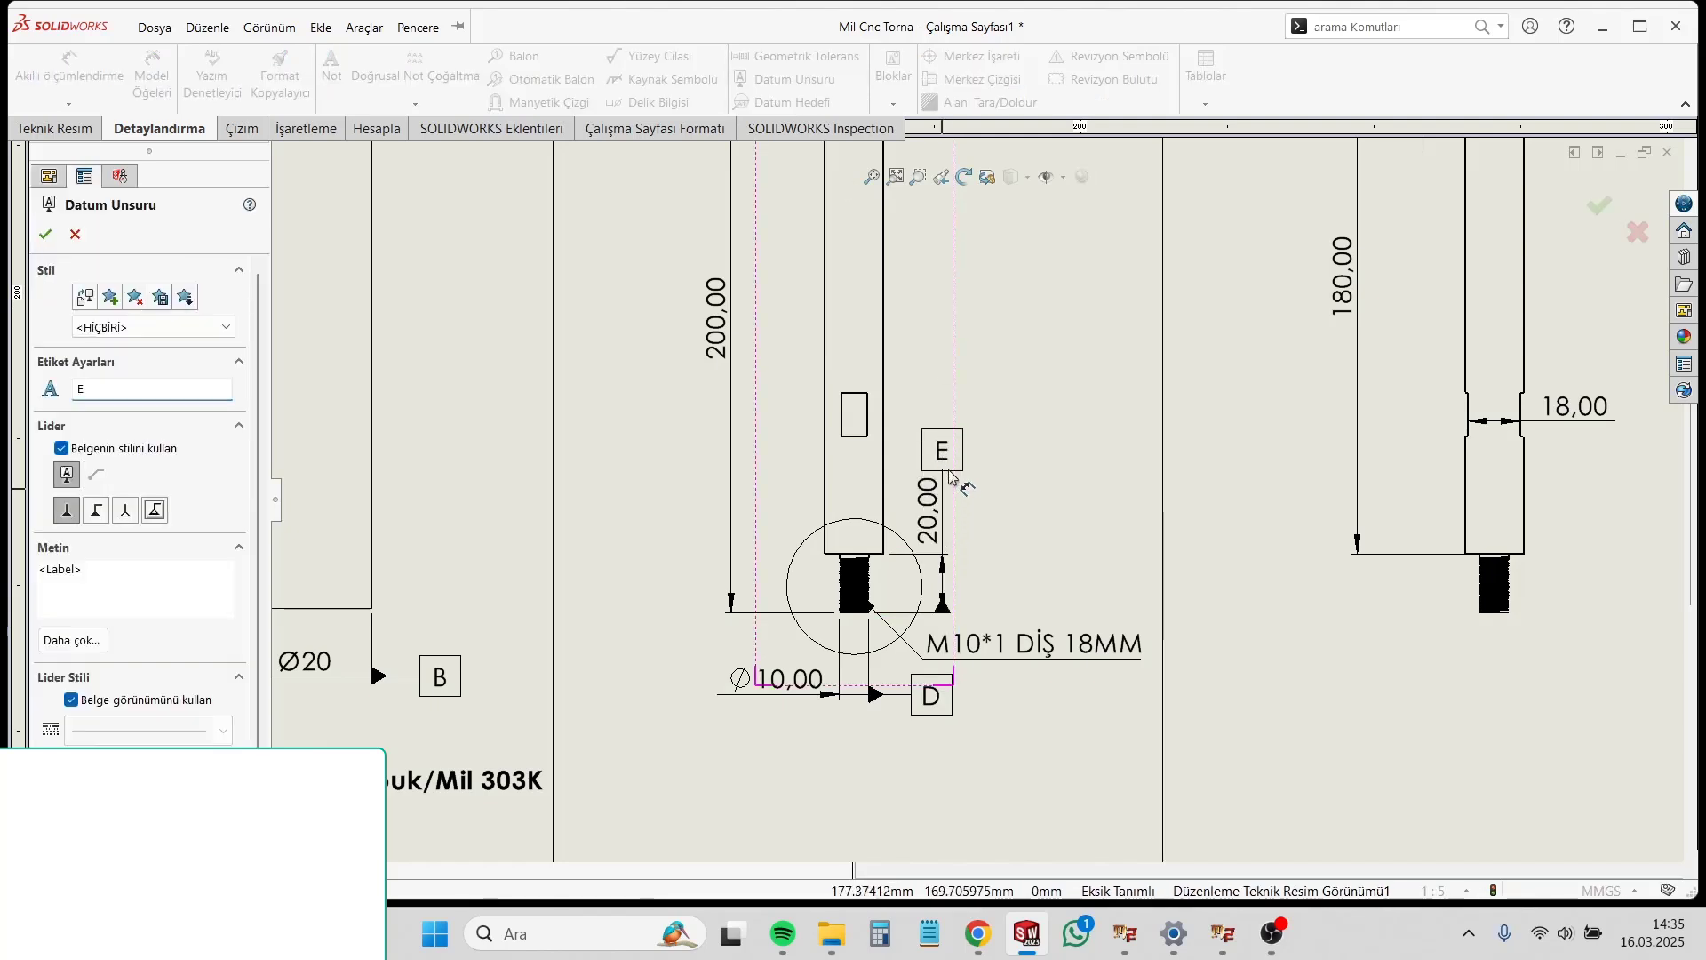
pyautogui.click(952, 450)
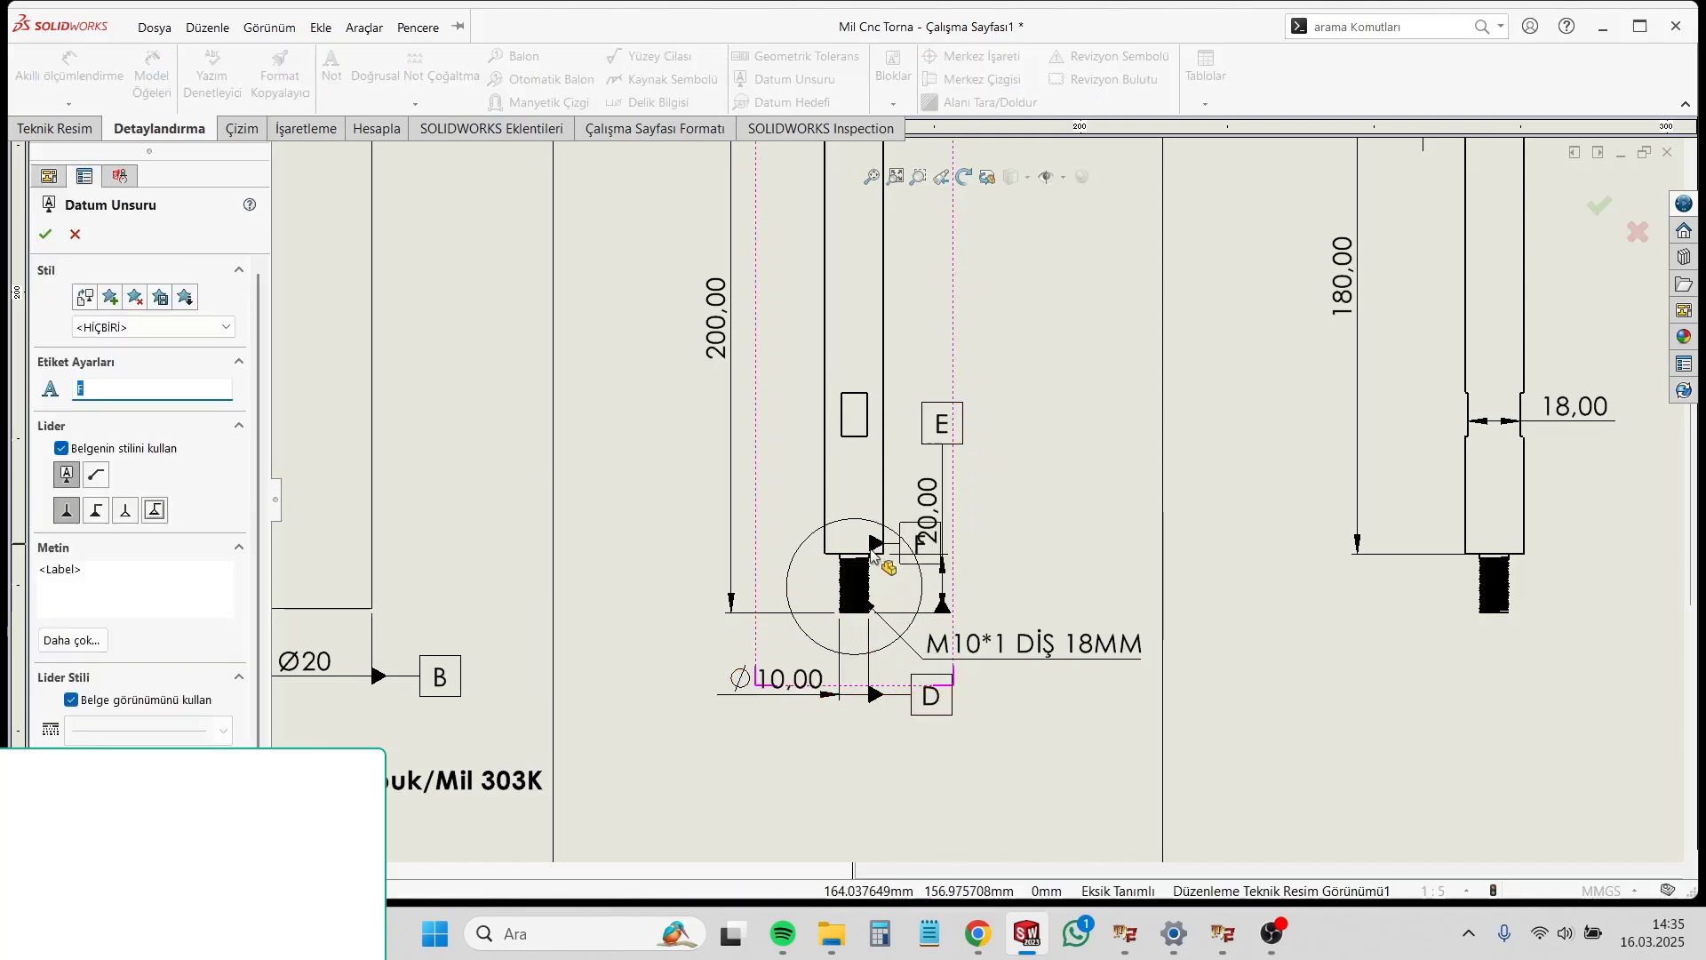
# Step: Attach a datum feature symbol to the third-column view's 30 mm tip length dimension, placing it above the dimension line
pyautogui.scroll(3, 1007, 486)
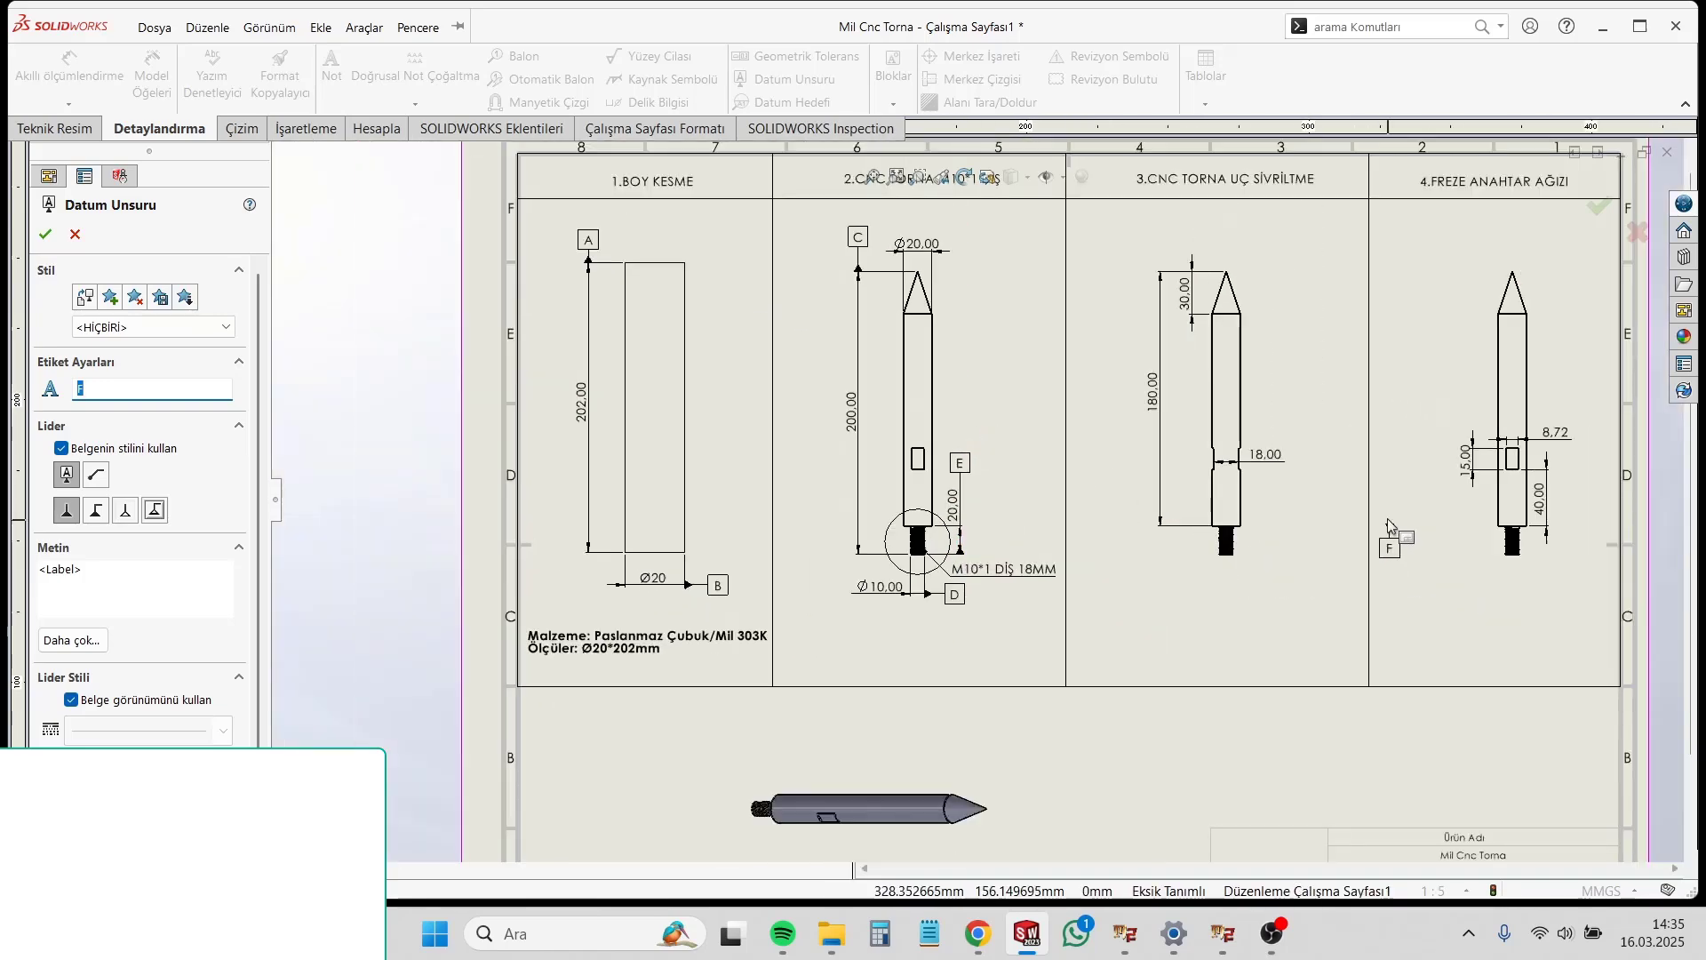
pyautogui.scroll(-1, 1253, 336)
pyautogui.scroll(-2, 1244, 325)
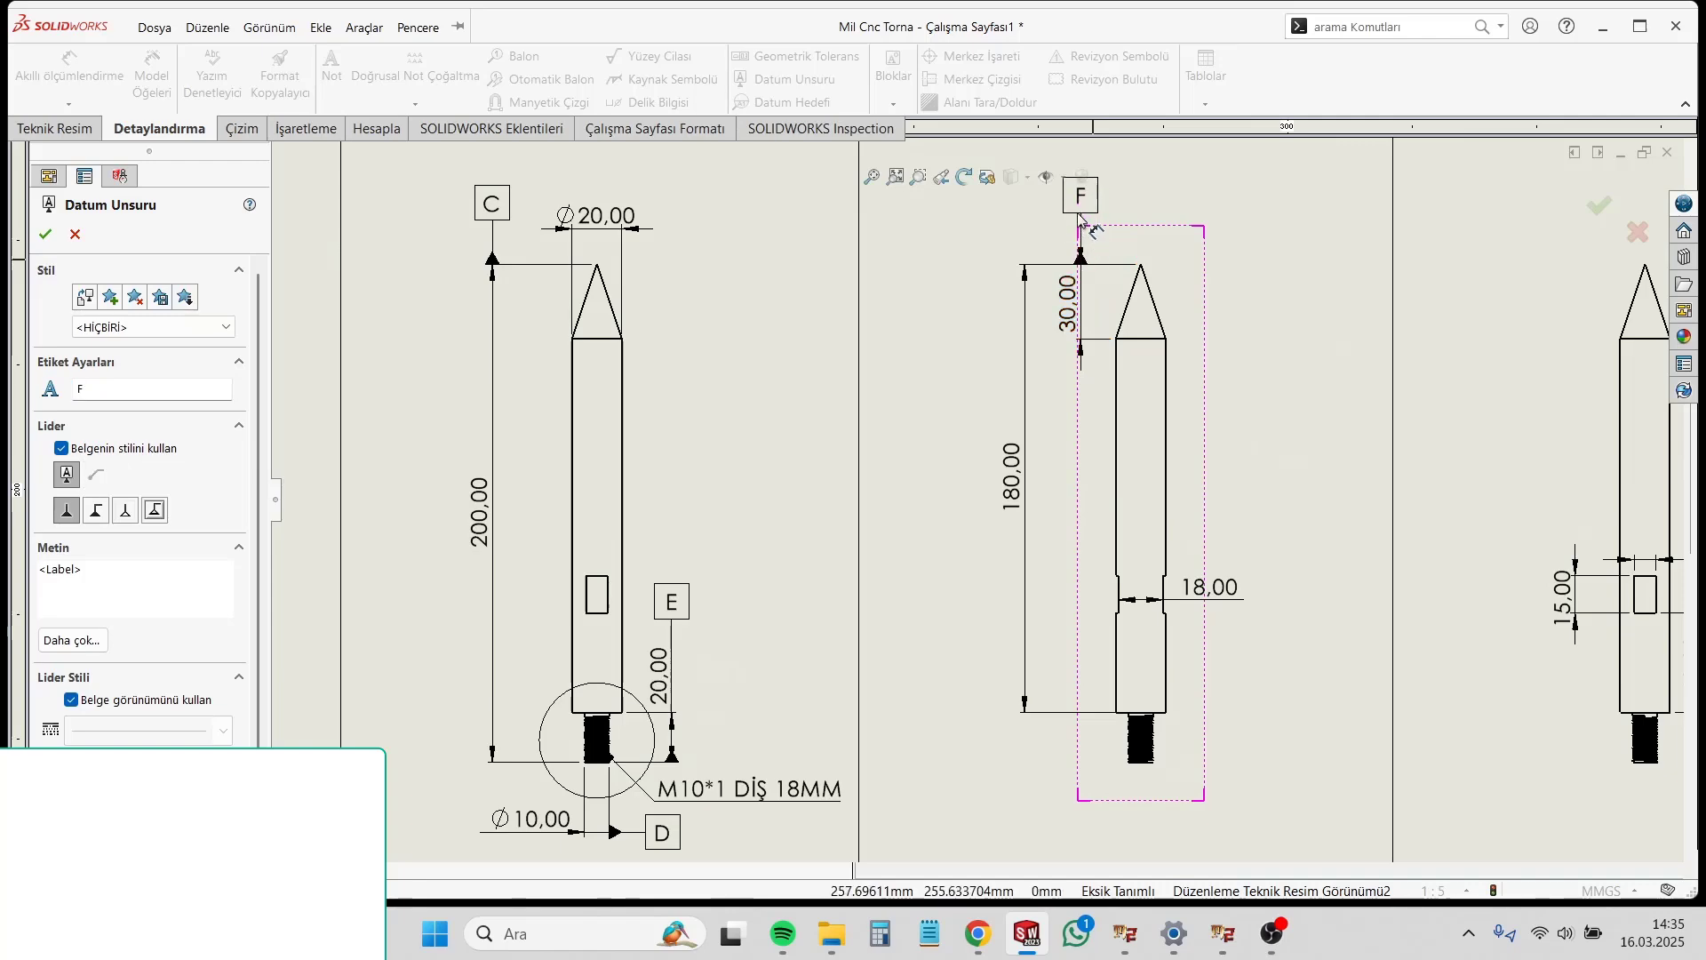
pyautogui.scroll(3, 1083, 258)
pyautogui.scroll(-3, 981, 355)
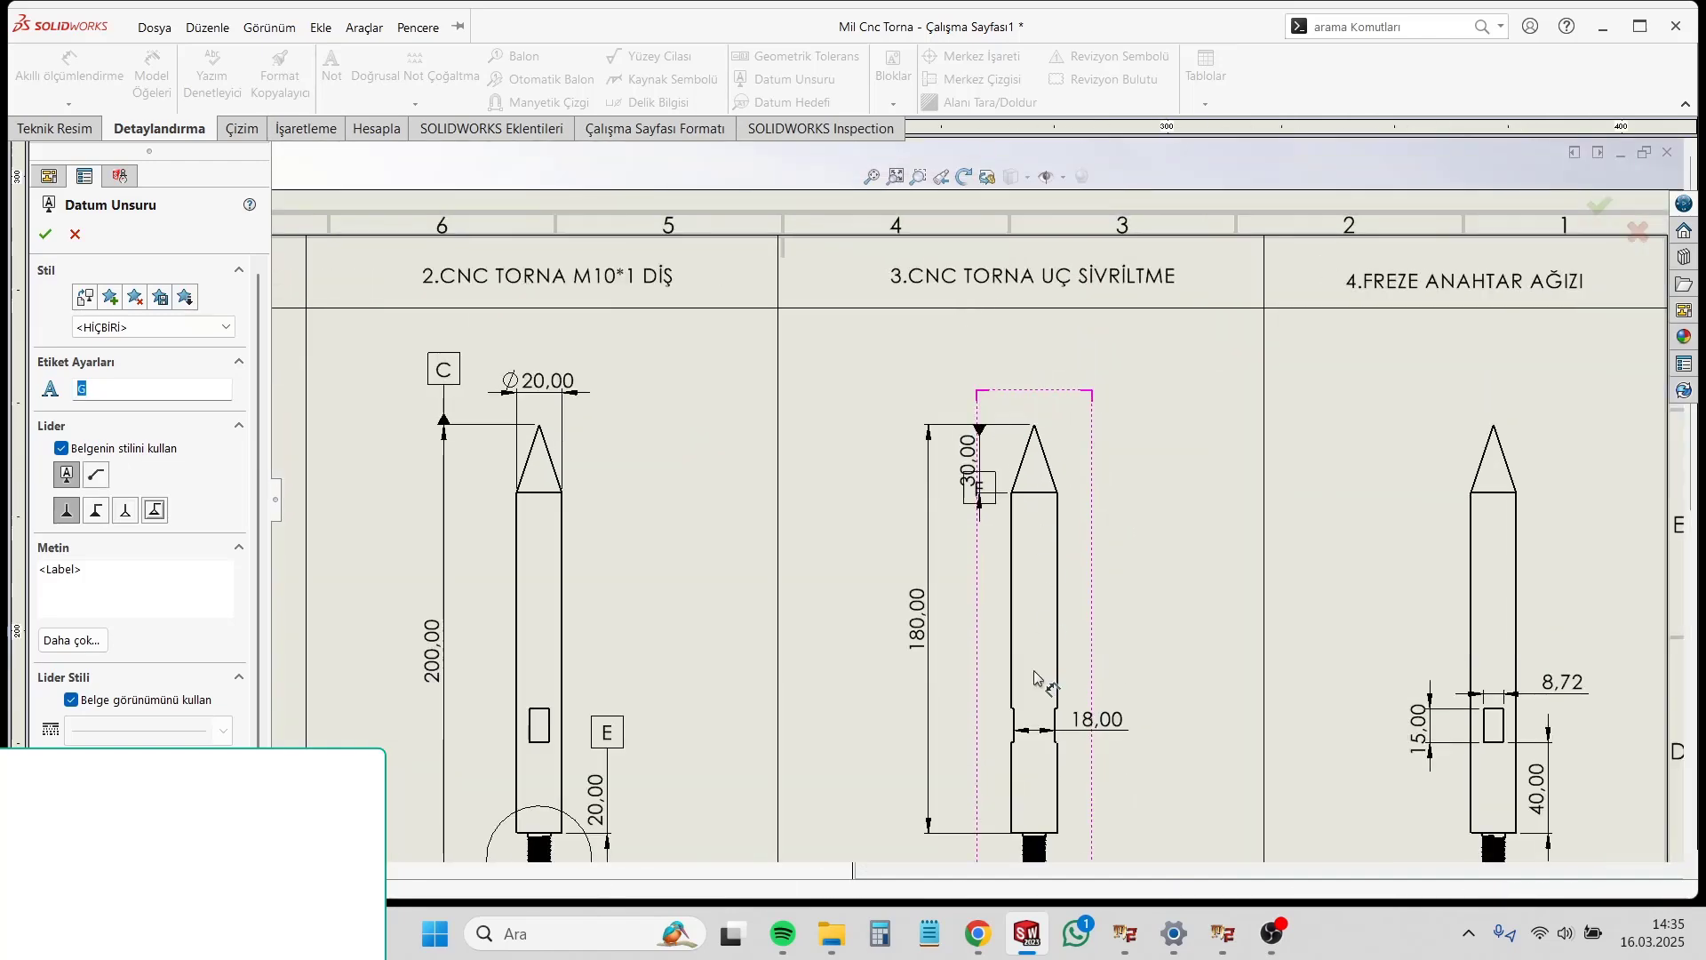
pyautogui.click(981, 488)
pyautogui.press('Escape')
pyautogui.moveTo(995, 498); pyautogui.dragTo(992, 357)
pyautogui.scroll(3, 1065, 579)
pyautogui.scroll(-3, 1007, 671)
pyautogui.press('Escape')
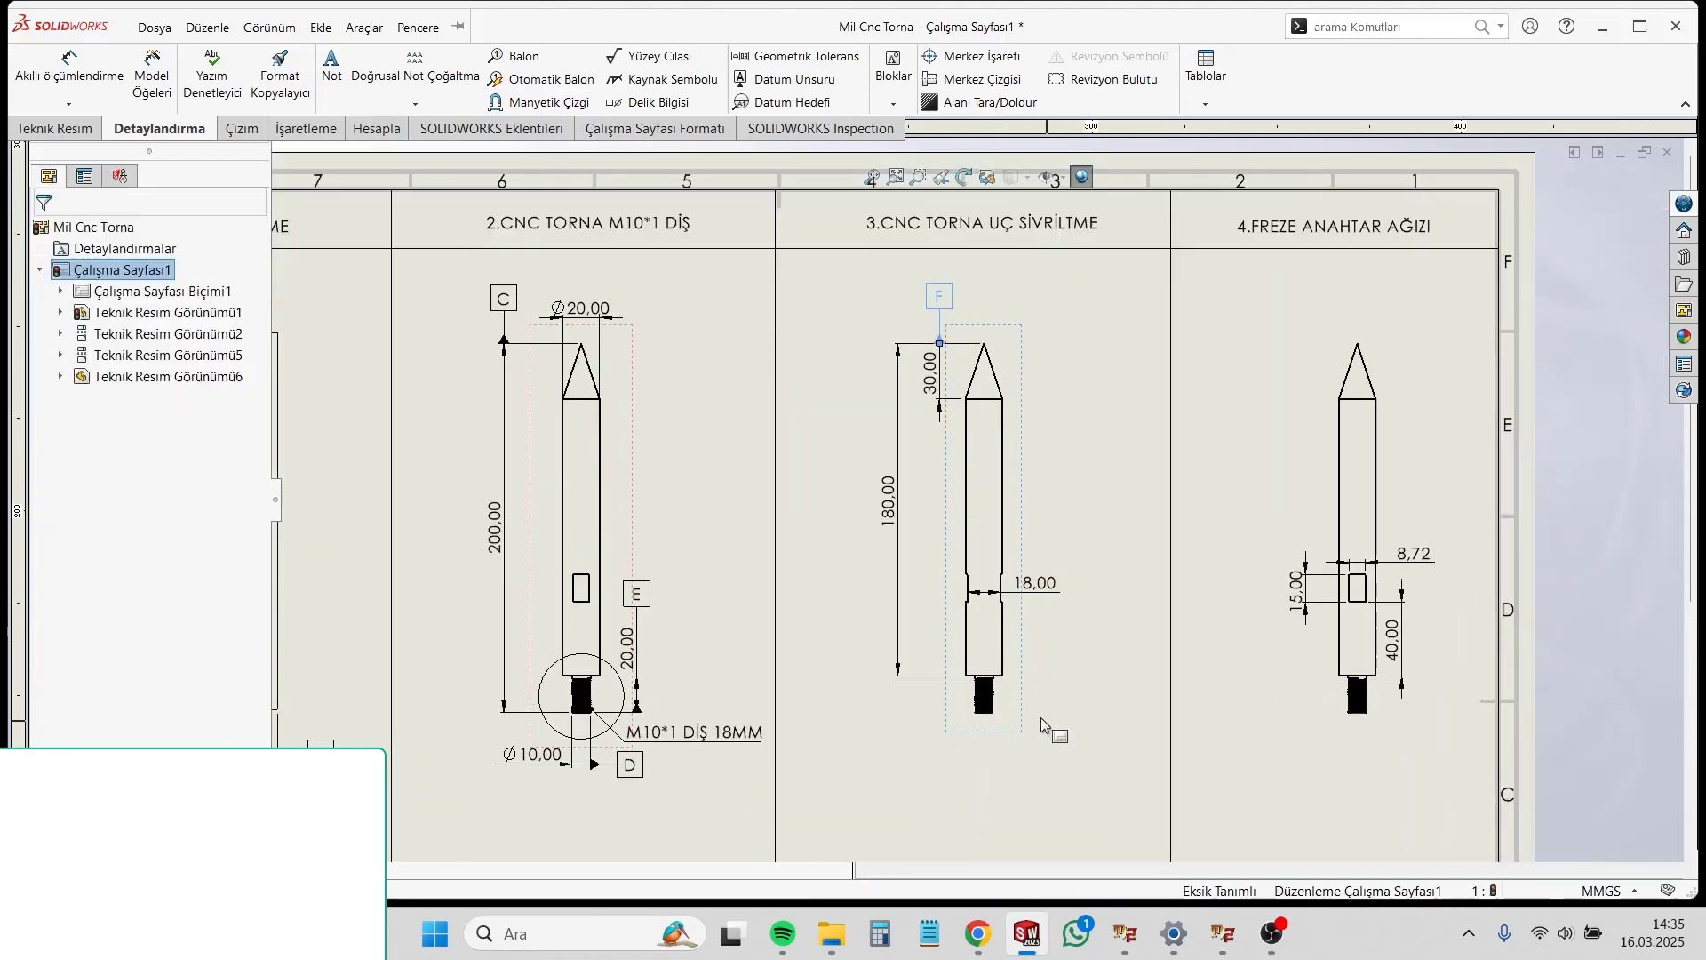
# Step: Attach a datum feature symbol to the third-column view's 18 mm width dimension, placing it to the right of the text
pyautogui.click(770, 89)
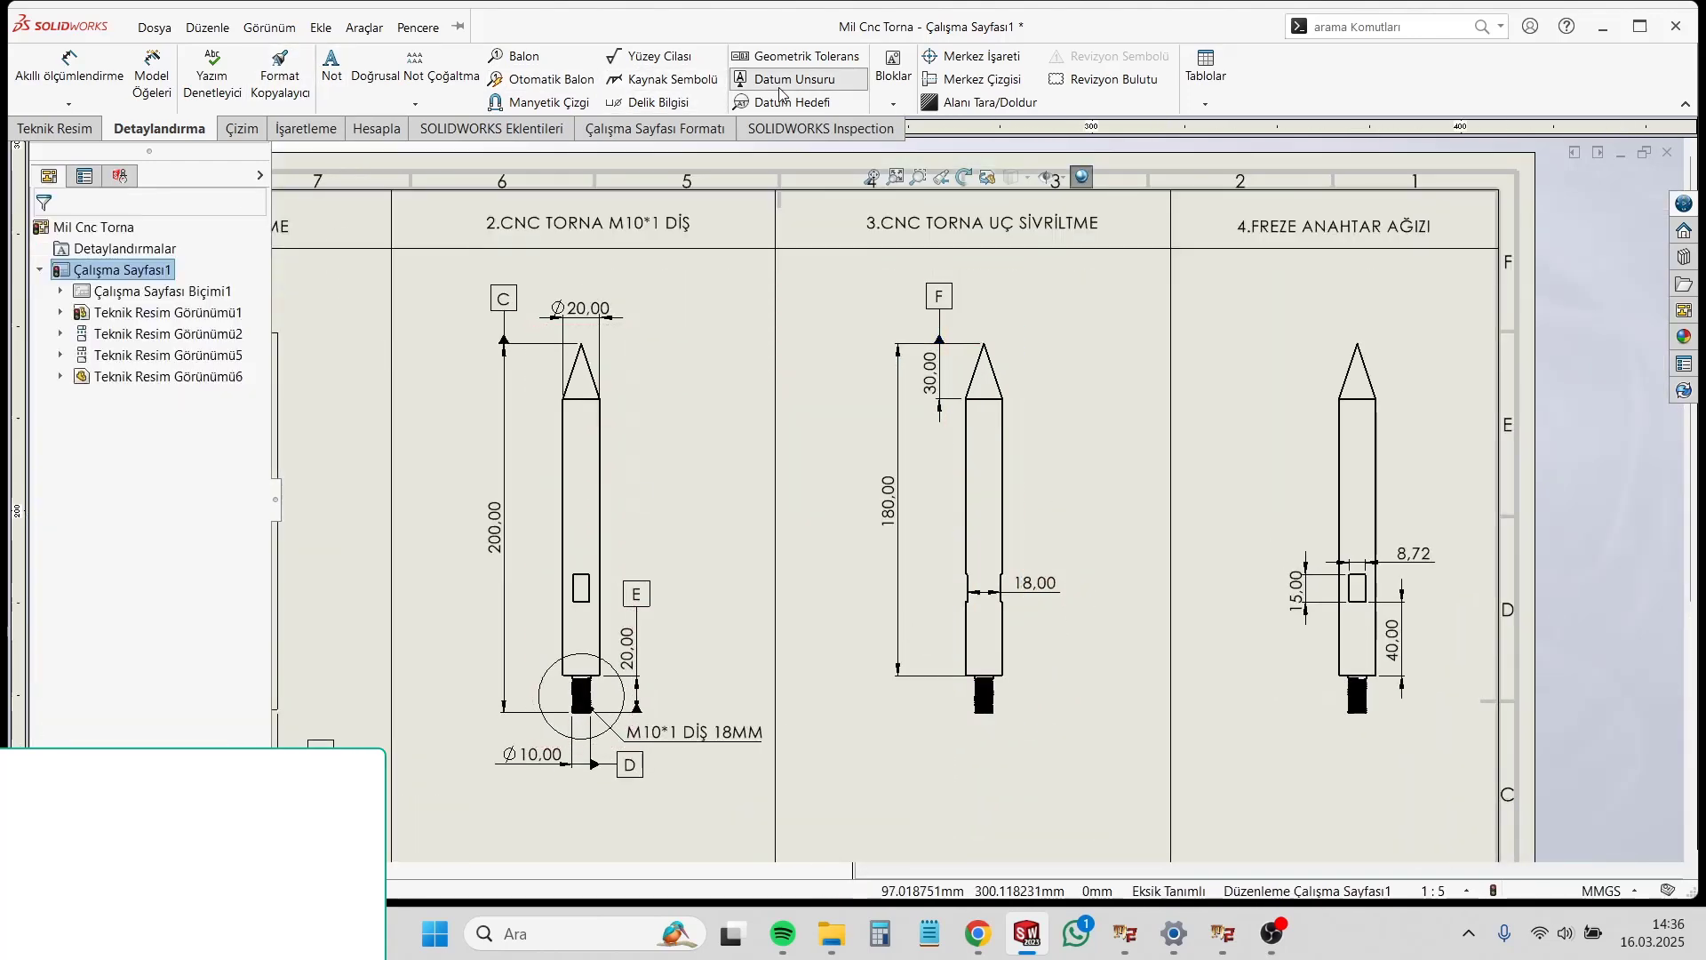
pyautogui.scroll(3, 1057, 579)
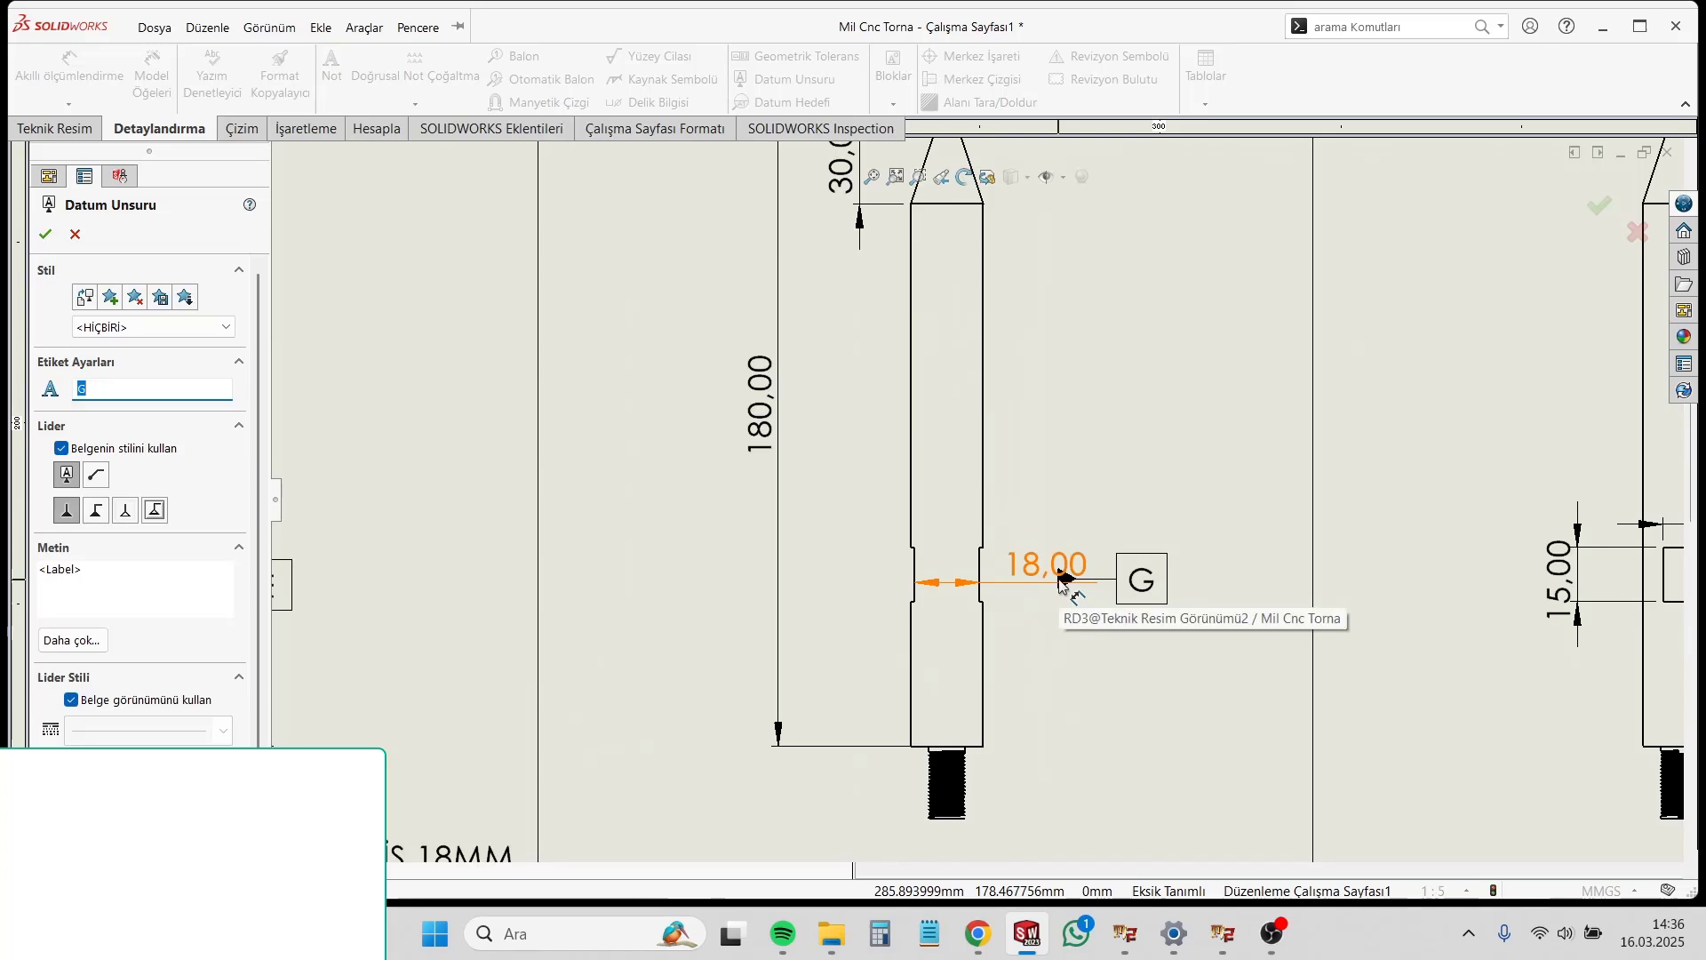
pyautogui.click(1063, 582)
pyautogui.click(1126, 588)
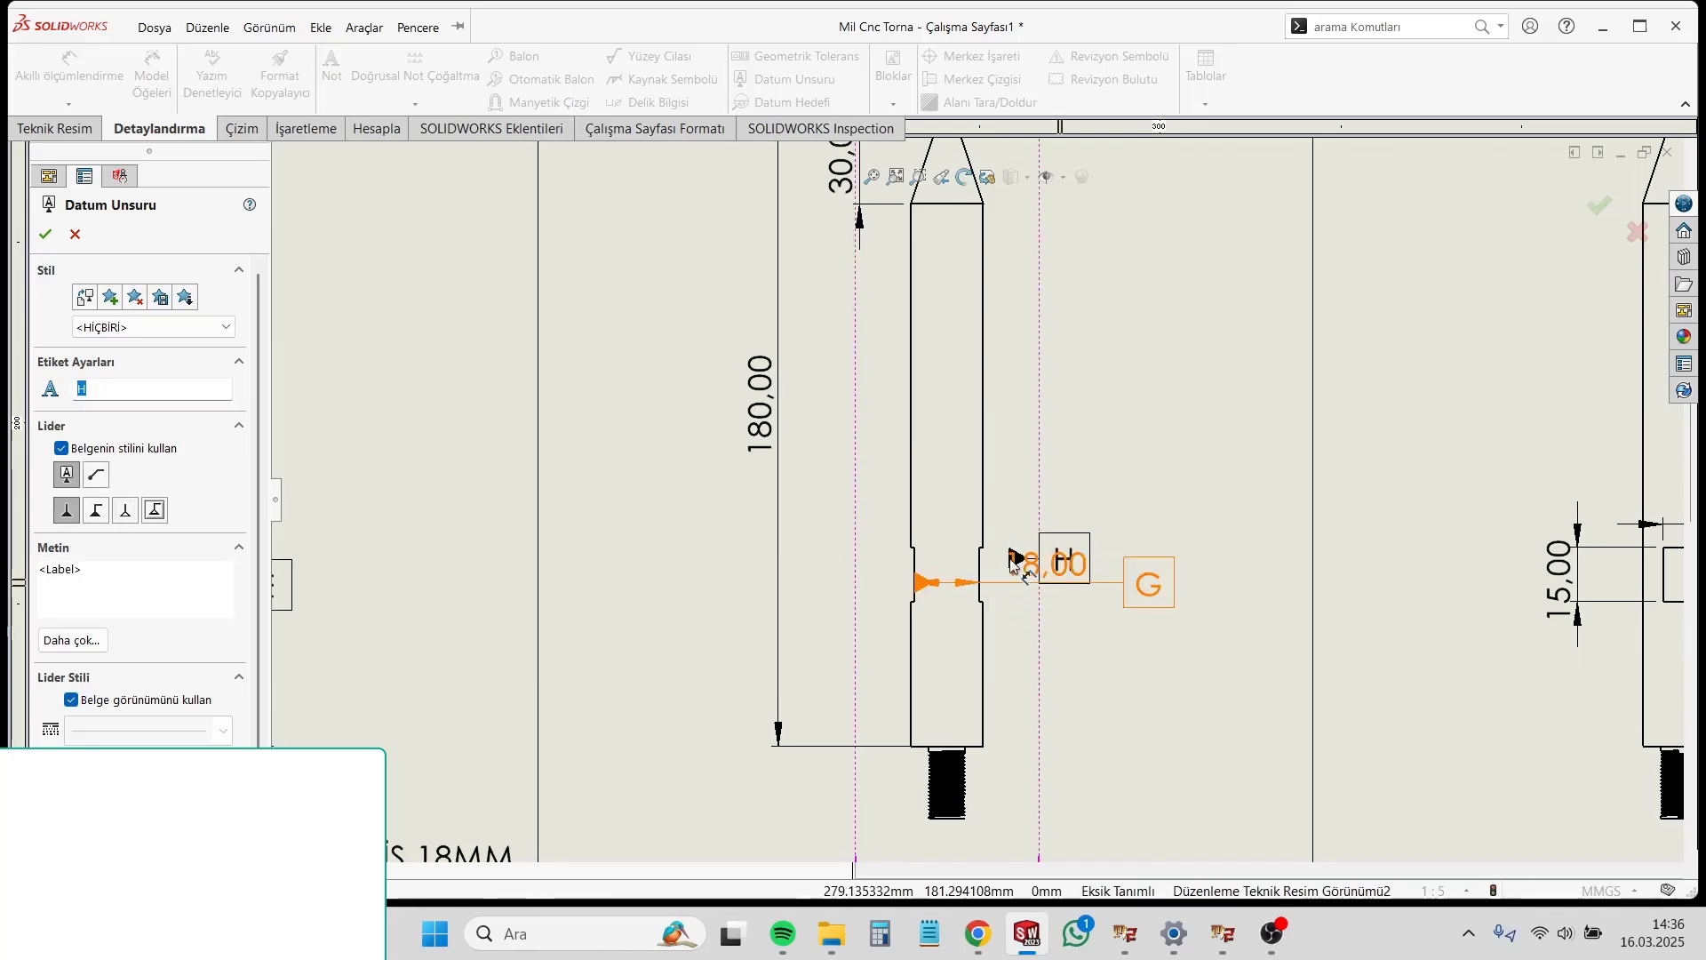
# Step: Attach a datum feature symbol to the fourth-column view's 40 mm wrench flat distance dimension, placing it below the dimension line
pyautogui.scroll(-3, 1084, 608)
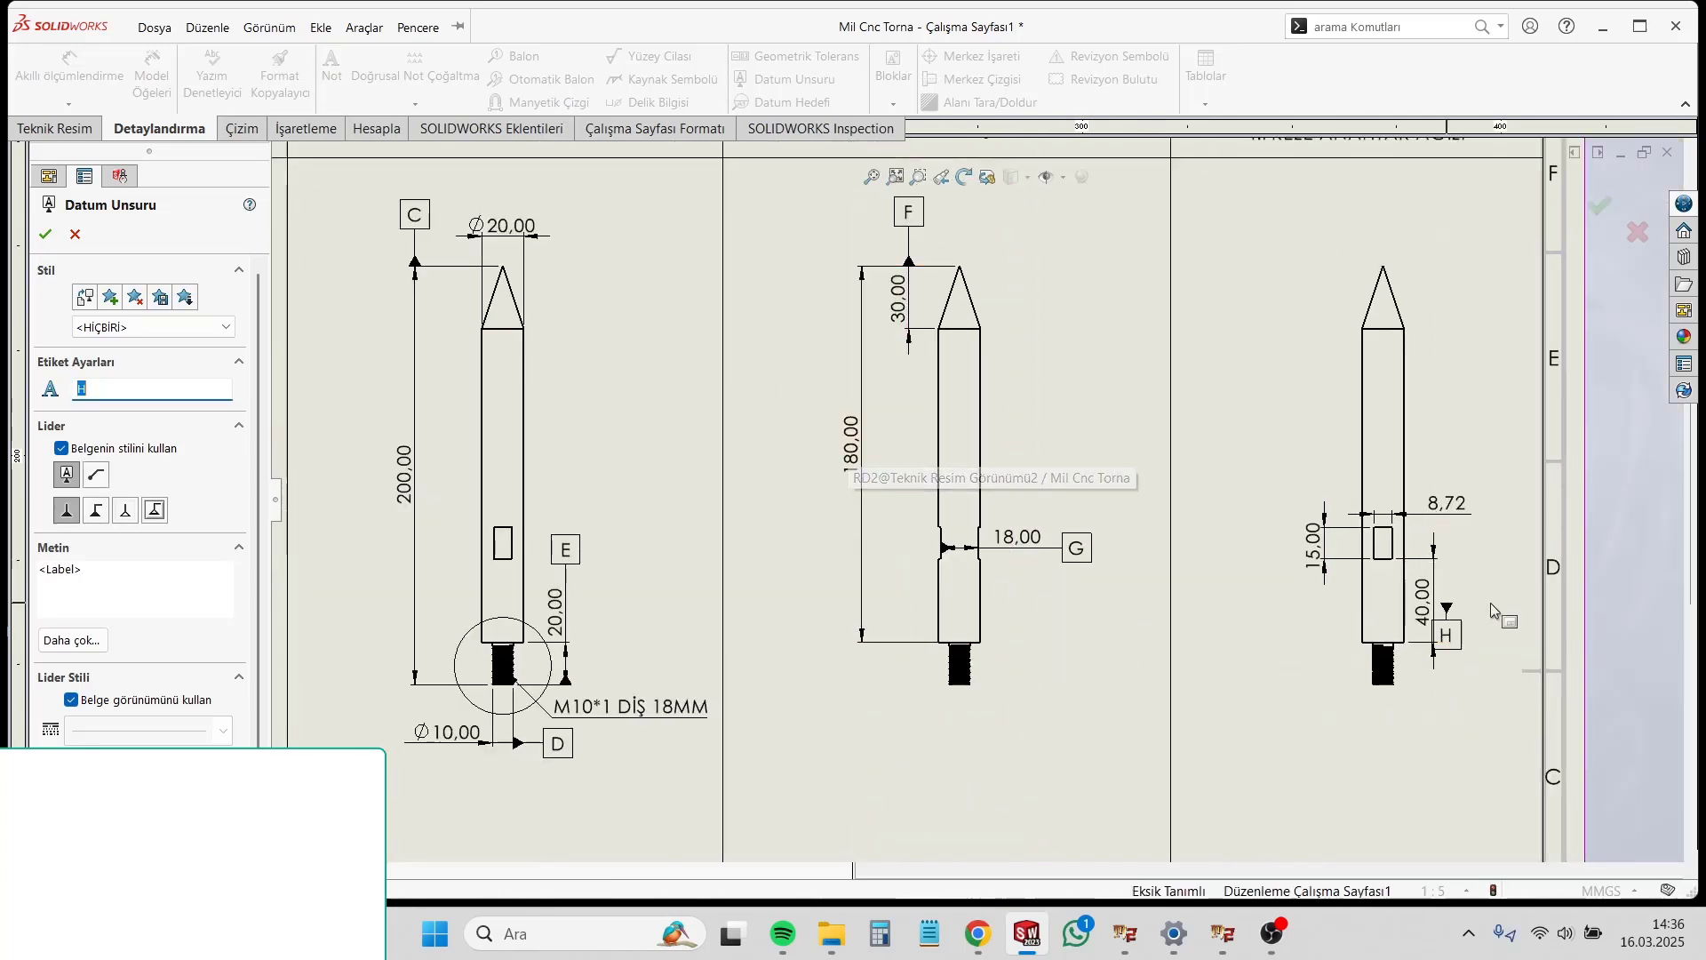
pyautogui.scroll(3, 1500, 622)
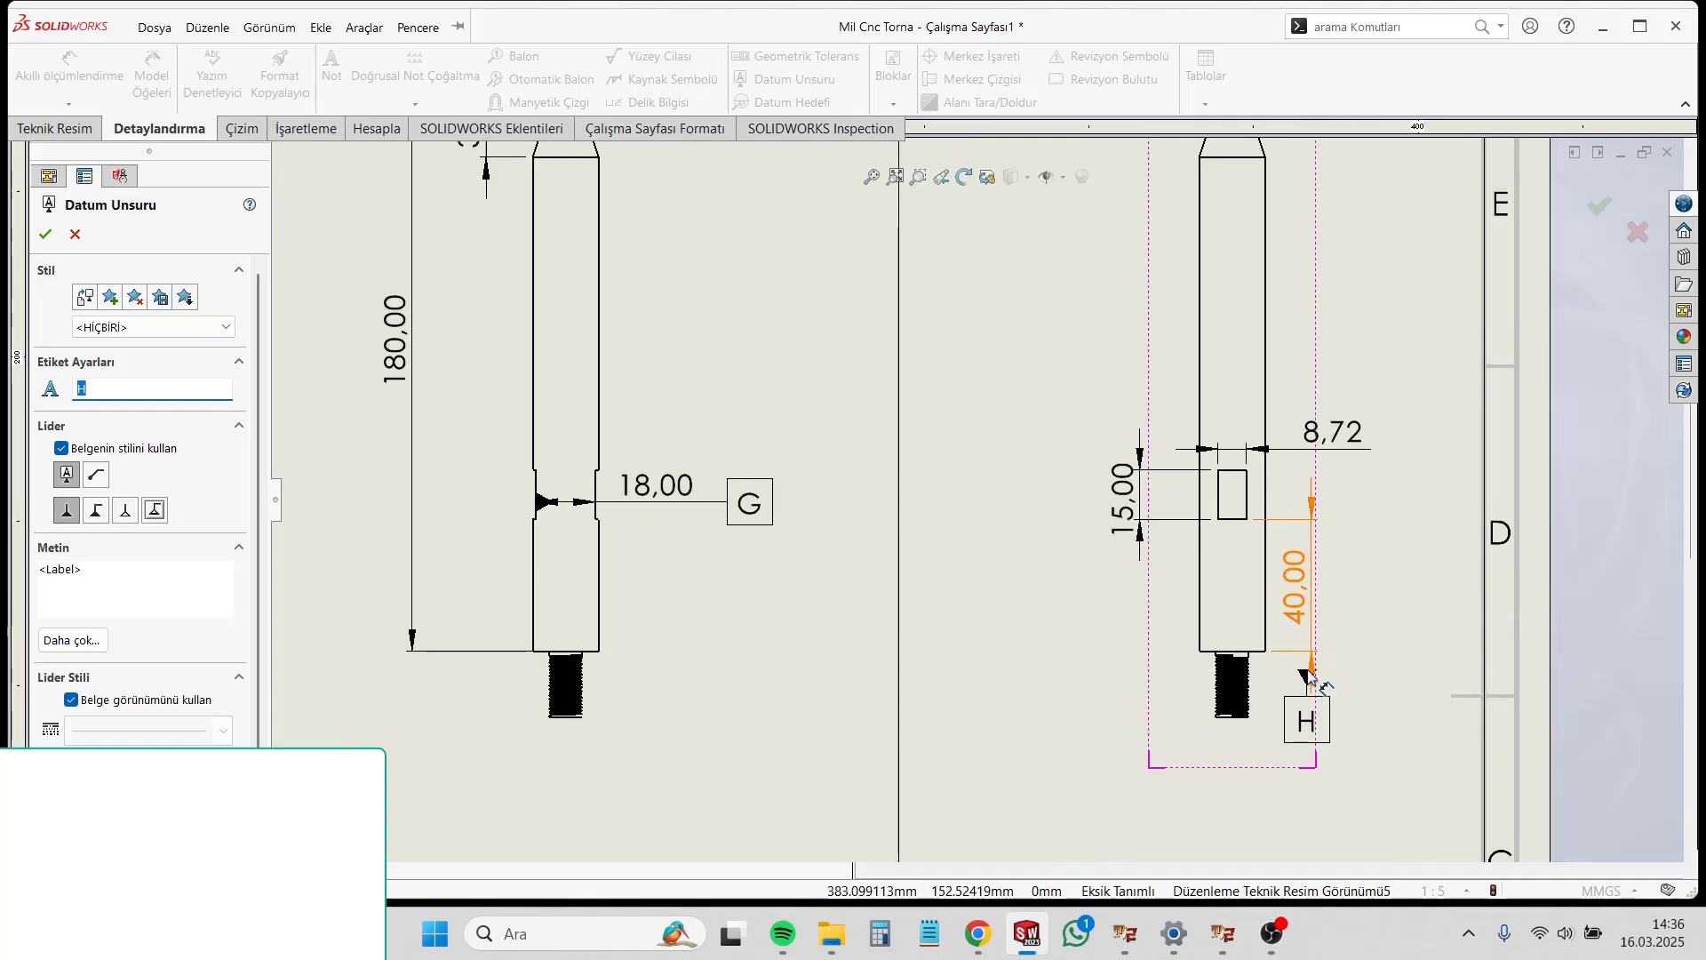
pyautogui.click(1312, 668)
pyautogui.click(1330, 710)
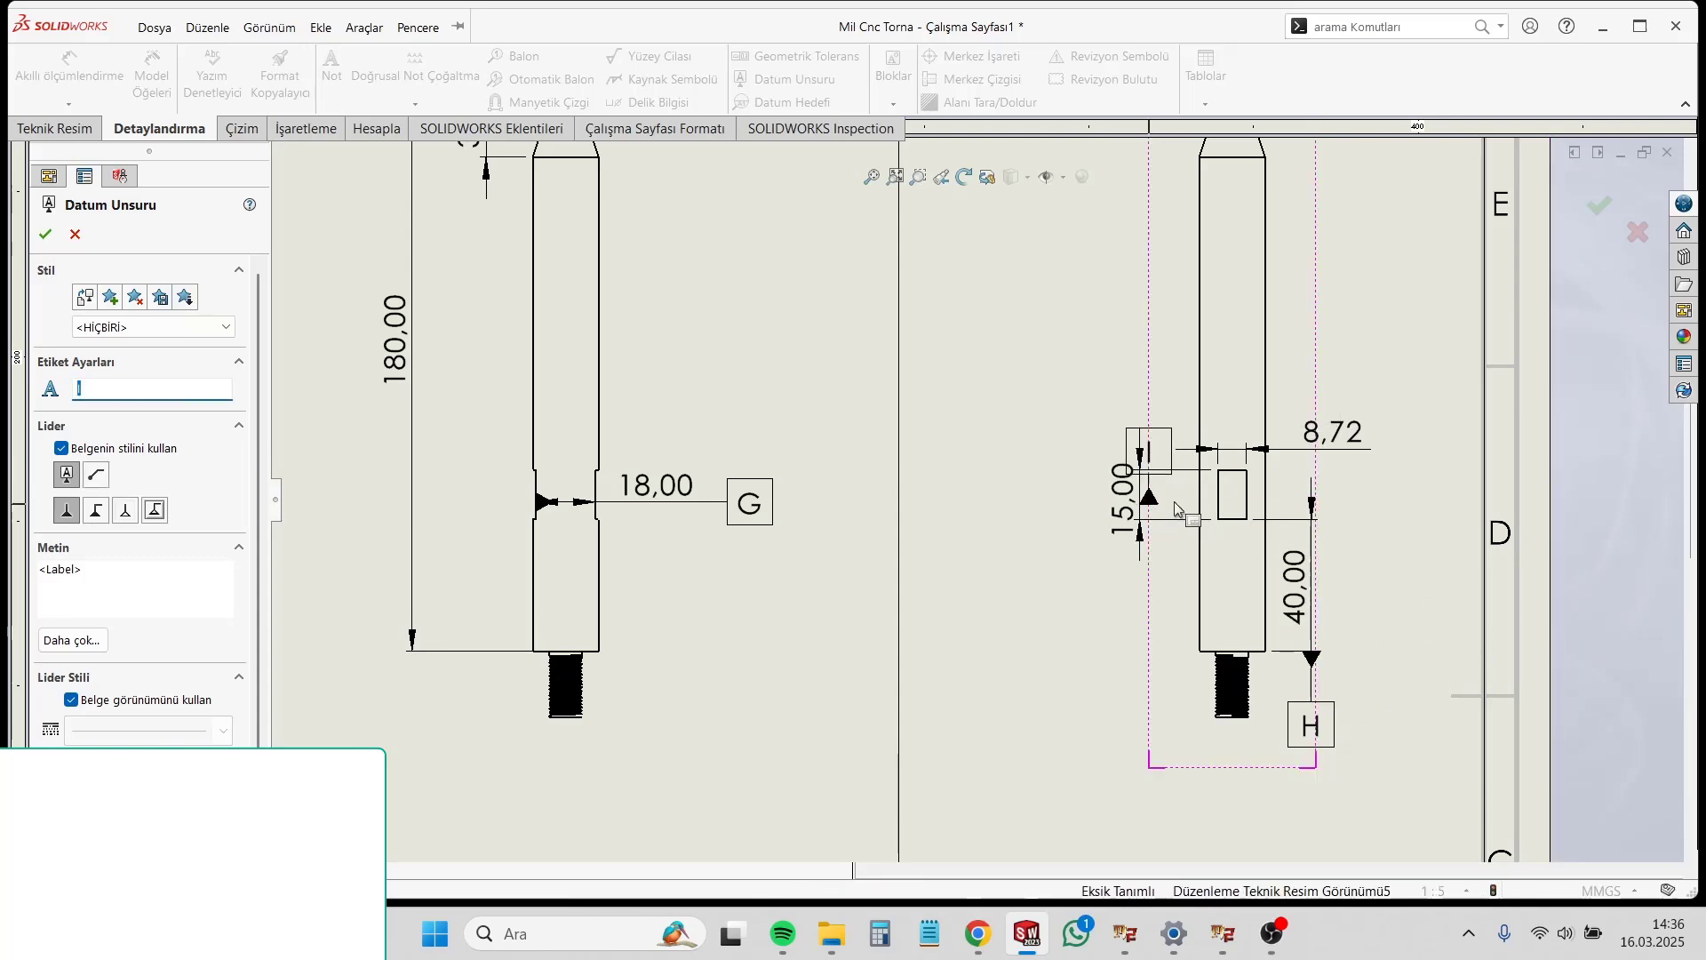
# Step: Attach a datum feature symbol to the 15 mm wrench flat height dimension in the fourth column and position it below the dimension
pyautogui.click(1142, 545)
pyautogui.click(1143, 425)
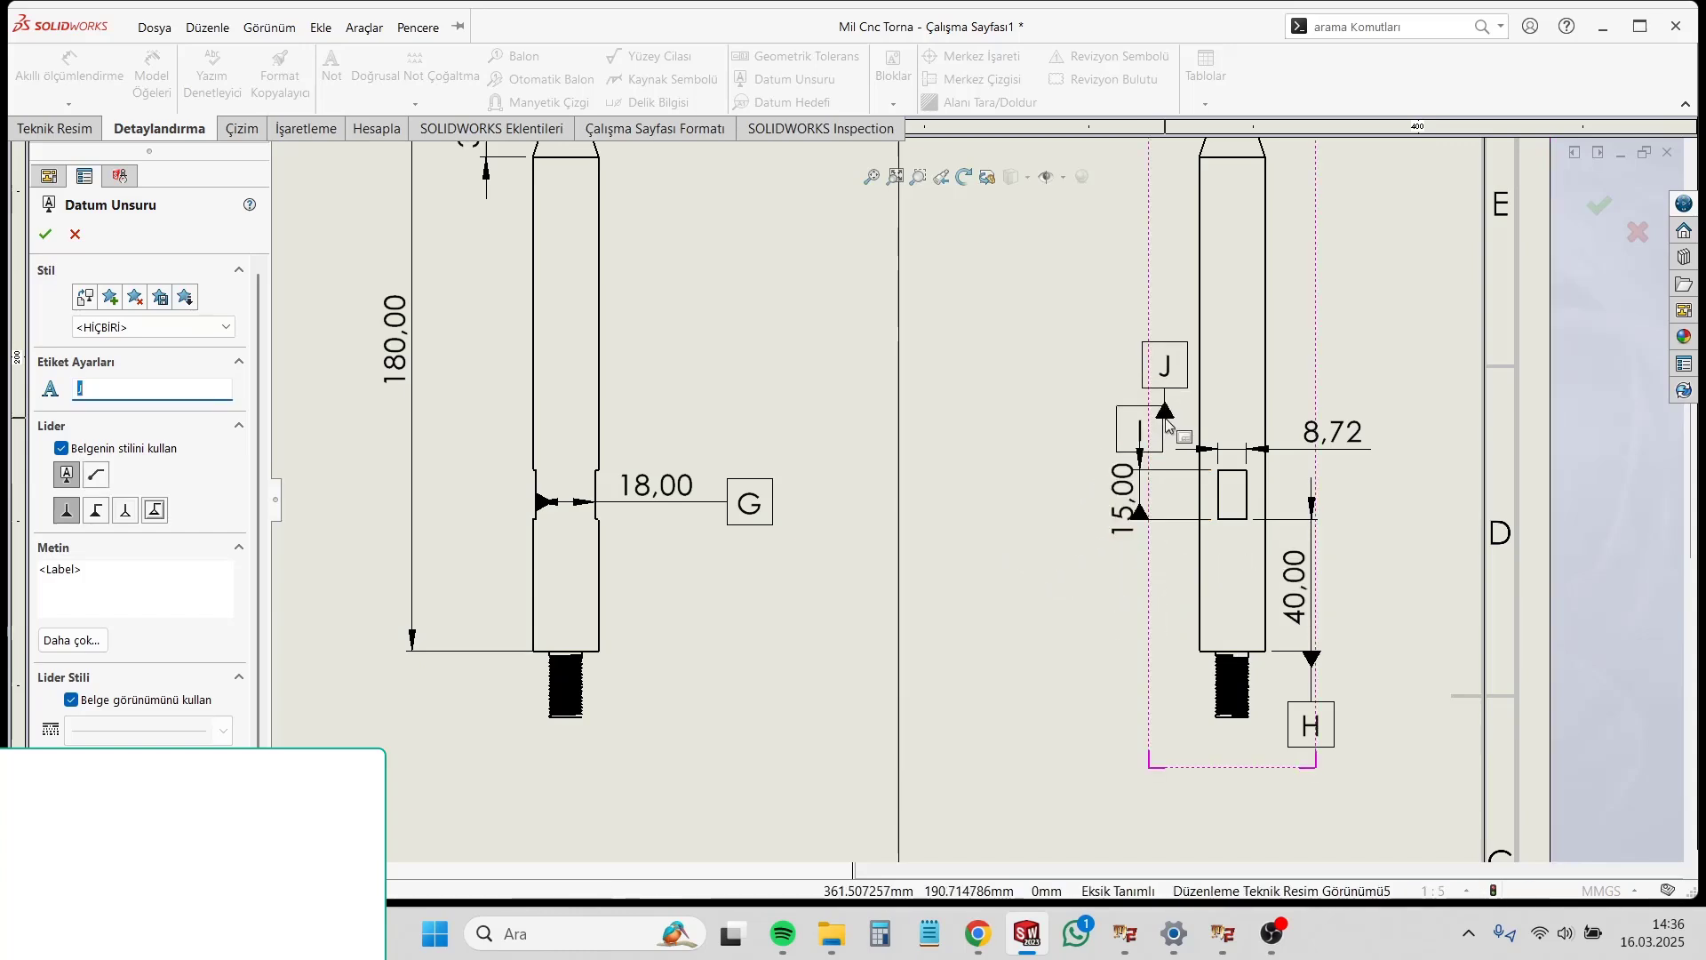
pyautogui.press('Escape')
pyautogui.moveTo(1145, 444); pyautogui.dragTo(1144, 603)
pyautogui.click(1089, 497)
# Step: Relabel the first-column datum symbols as 1 on the 202 mm dimension and 2 on the Ø20 dimension
pyautogui.scroll(6, 914, 613)
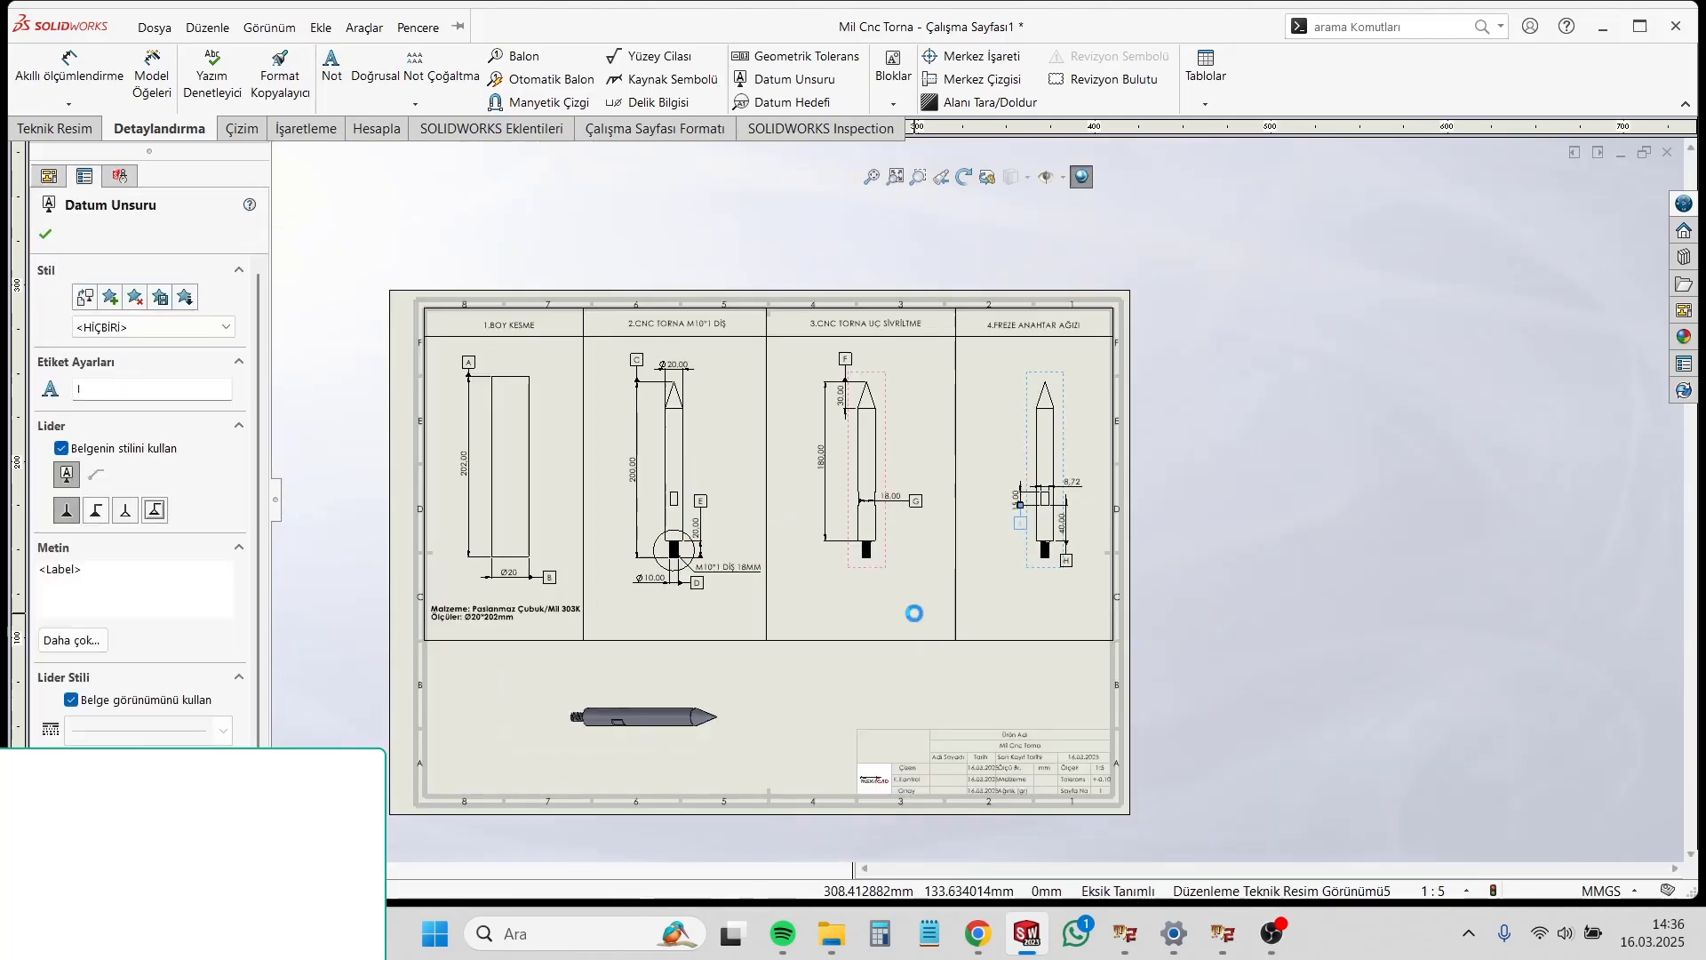
pyautogui.scroll(2, 914, 614)
pyautogui.scroll(-3, 613, 498)
pyautogui.click(636, 334)
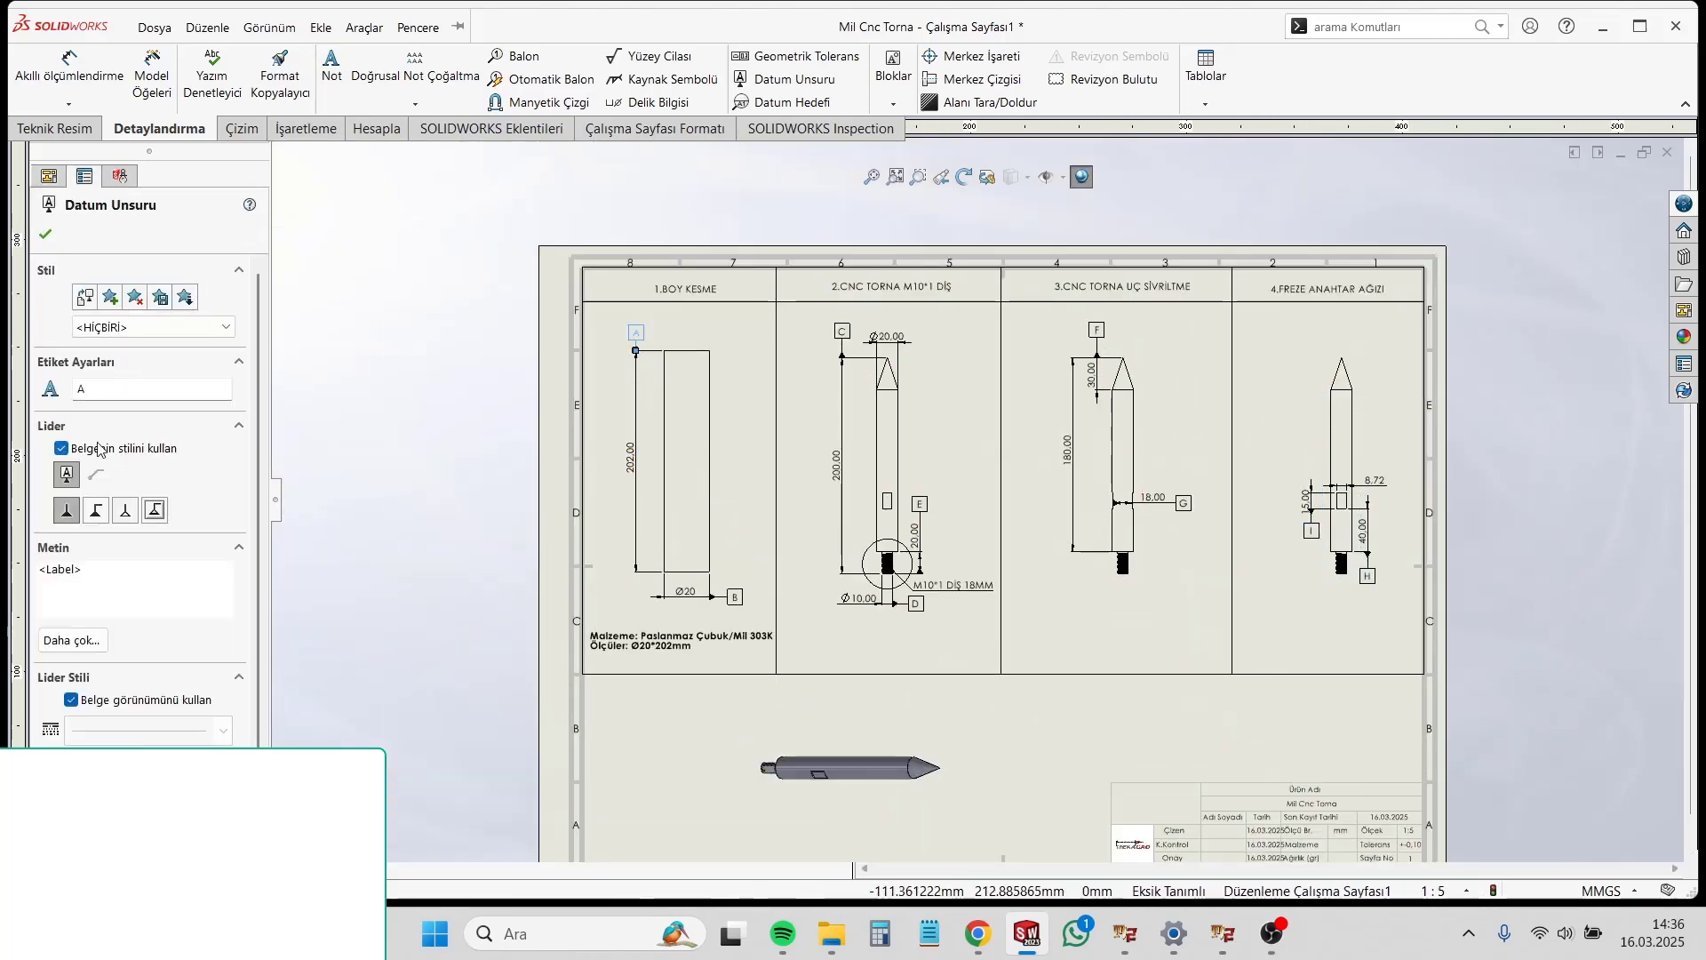
pyautogui.doubleClick(151, 388)
pyautogui.write('1')
pyautogui.scroll(-1, 743, 521)
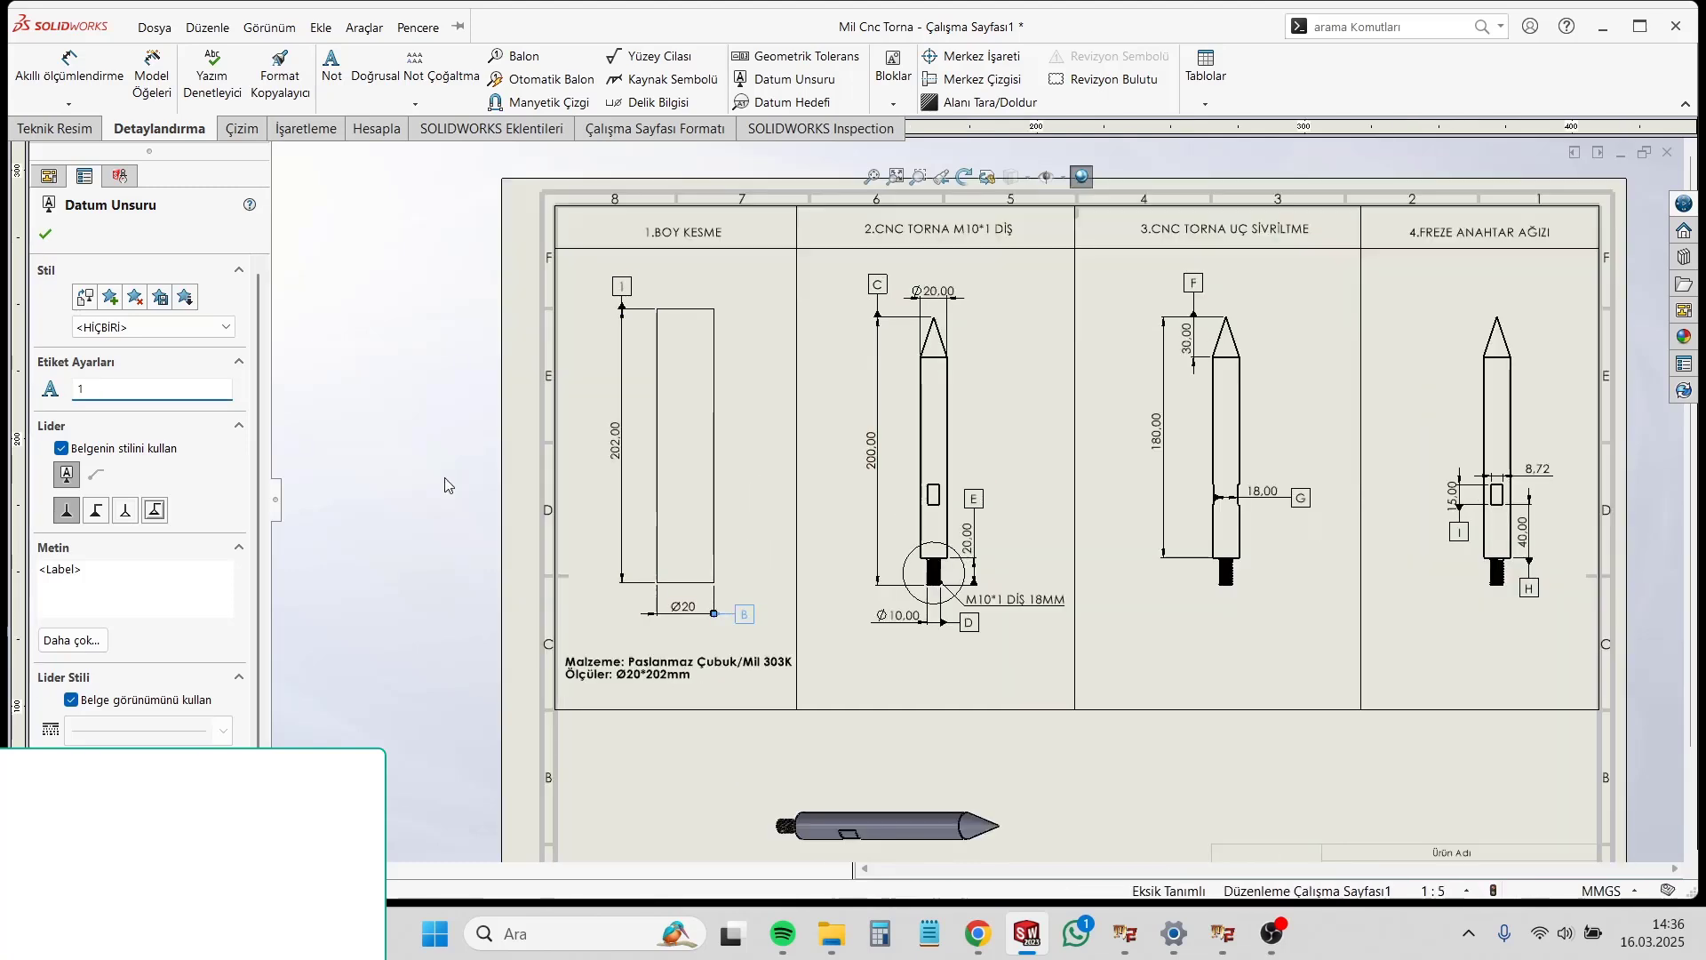
pyautogui.doubleClick(102, 389)
pyautogui.write('2')
# Step: Relabel the second-column datum symbols as 3 on the 200 mm length dimension and 4 on the Ø10 dimension
pyautogui.click(877, 285)
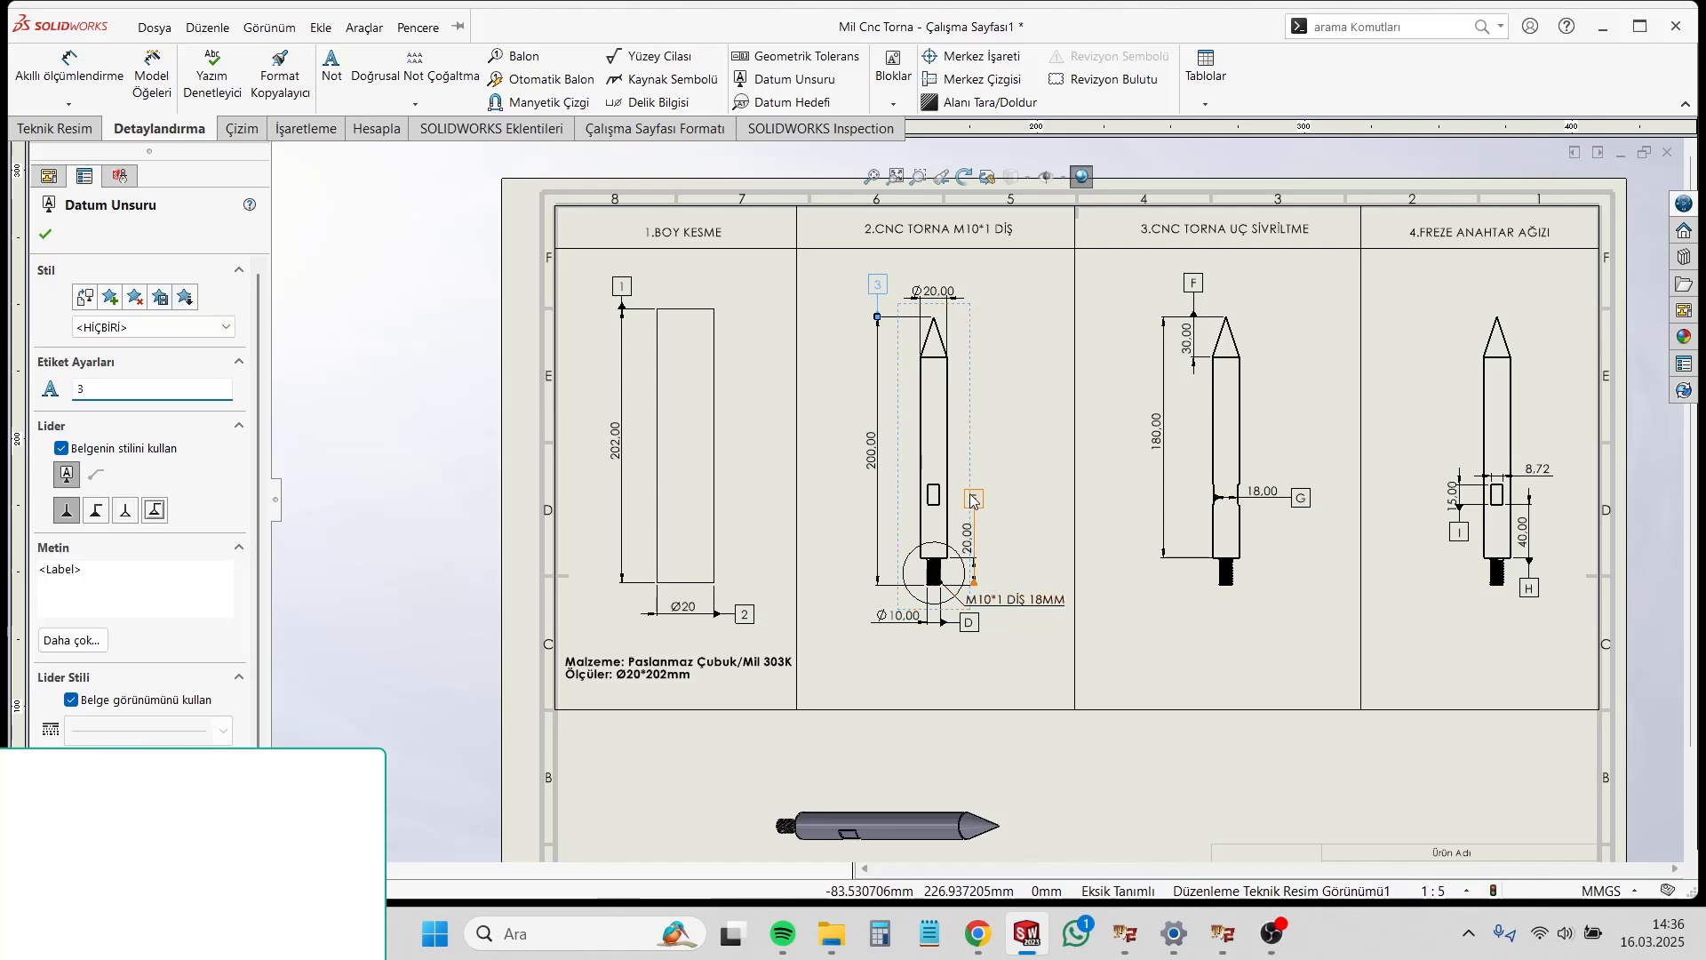
pyautogui.click(969, 622)
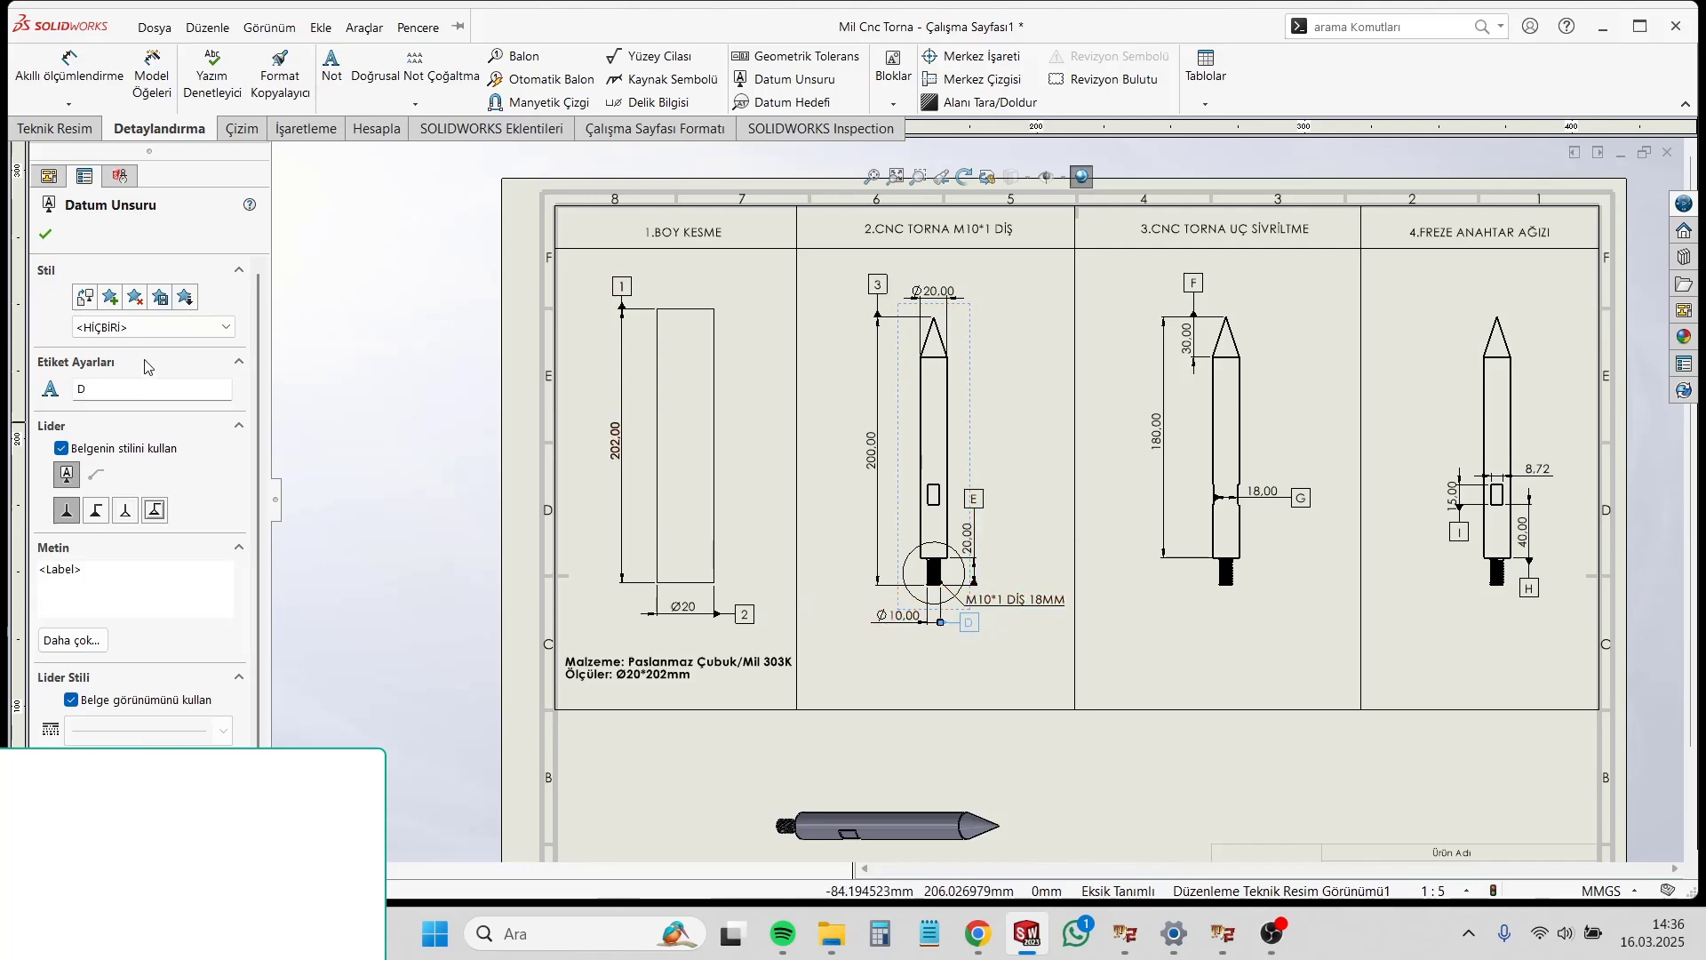
pyautogui.doubleClick(133, 388)
pyautogui.write('4')
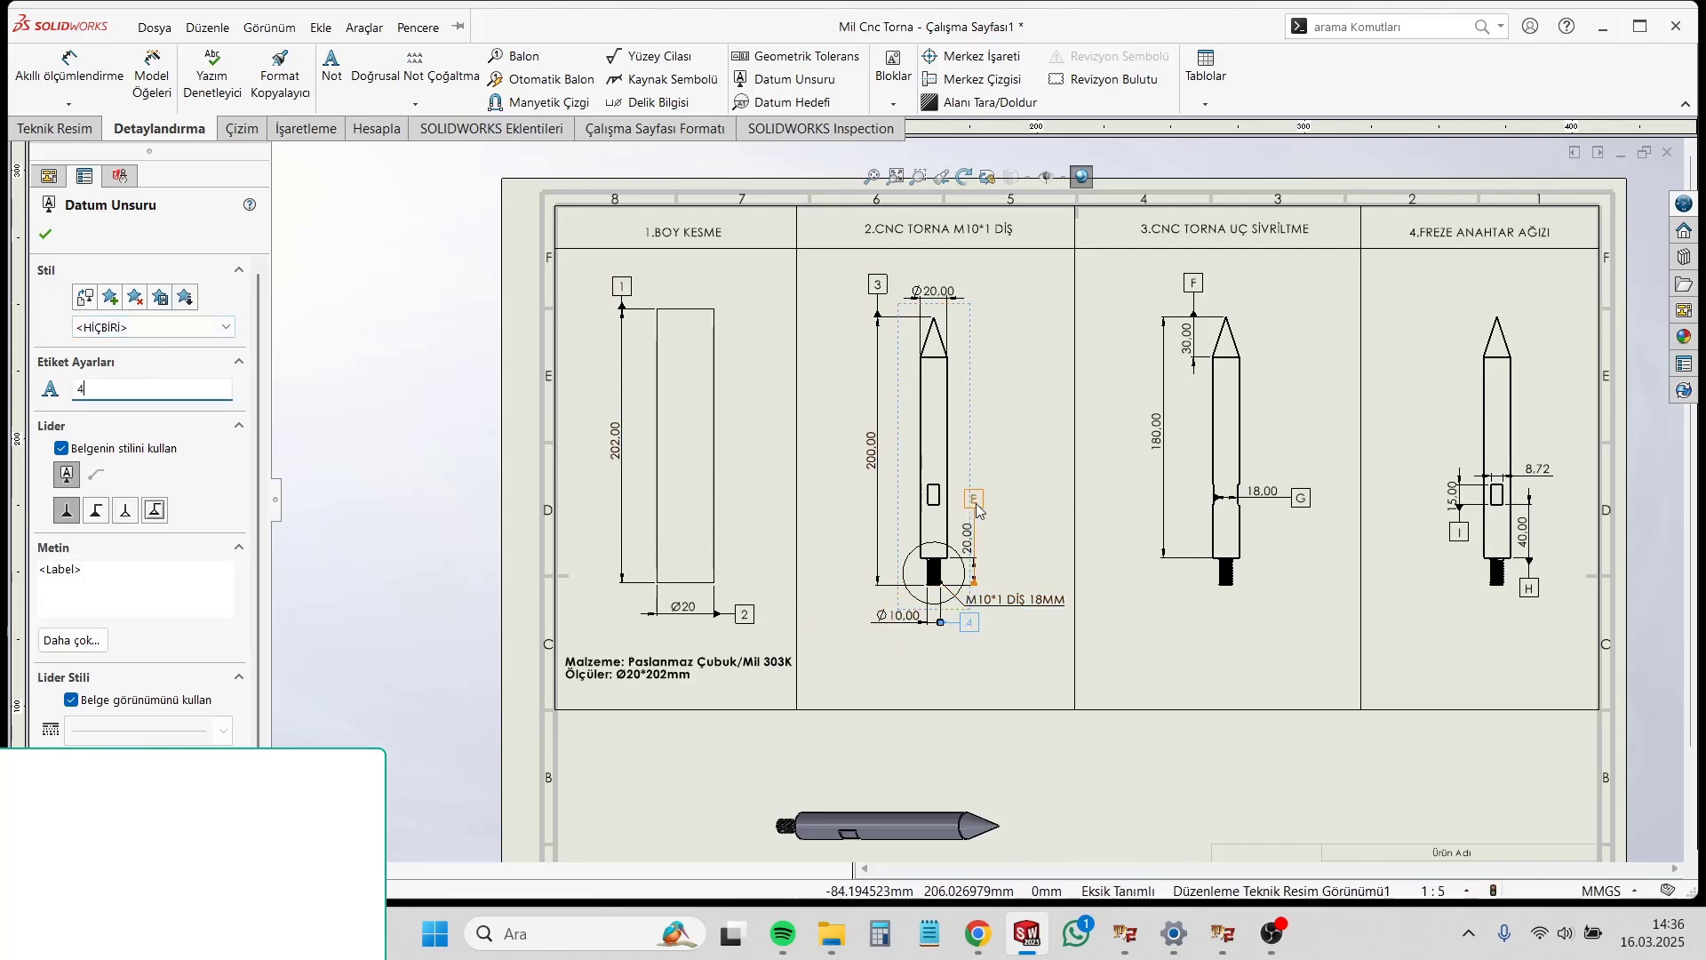
# Step: Relabel the 20 mm dimension's datum symbol as 5, the third-column symbols as 6 and 7, and the fourth-column symbols as 8 and 9
pyautogui.click(975, 504)
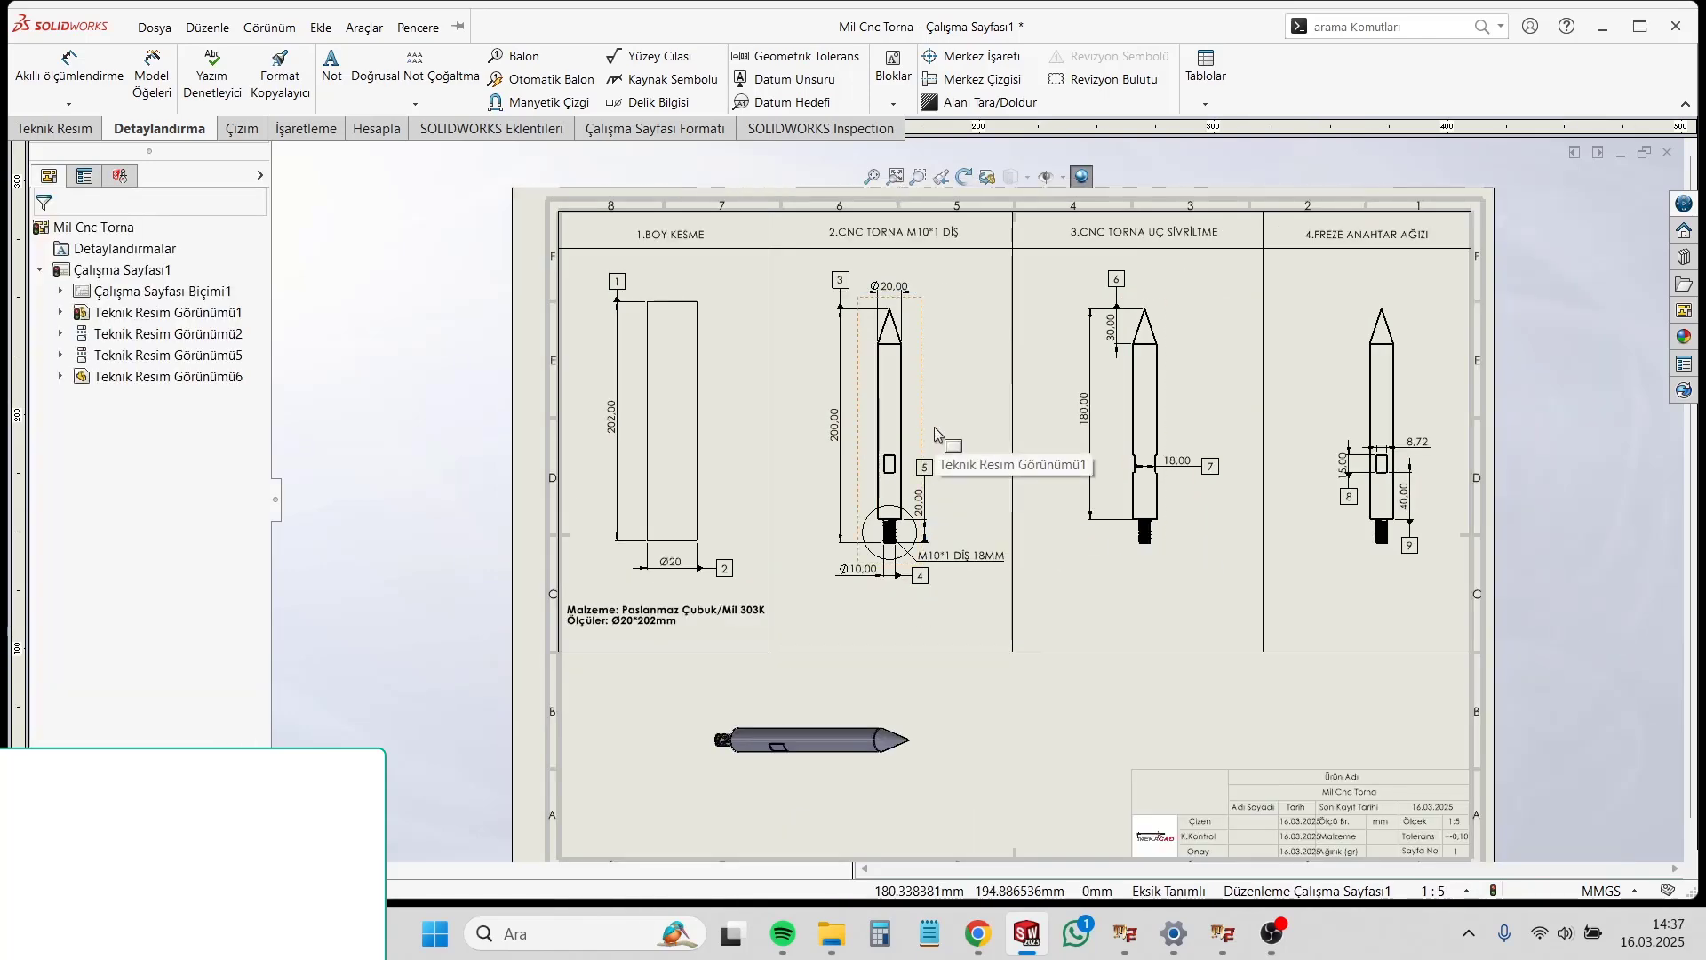
pyautogui.scroll(-1, 953, 435)
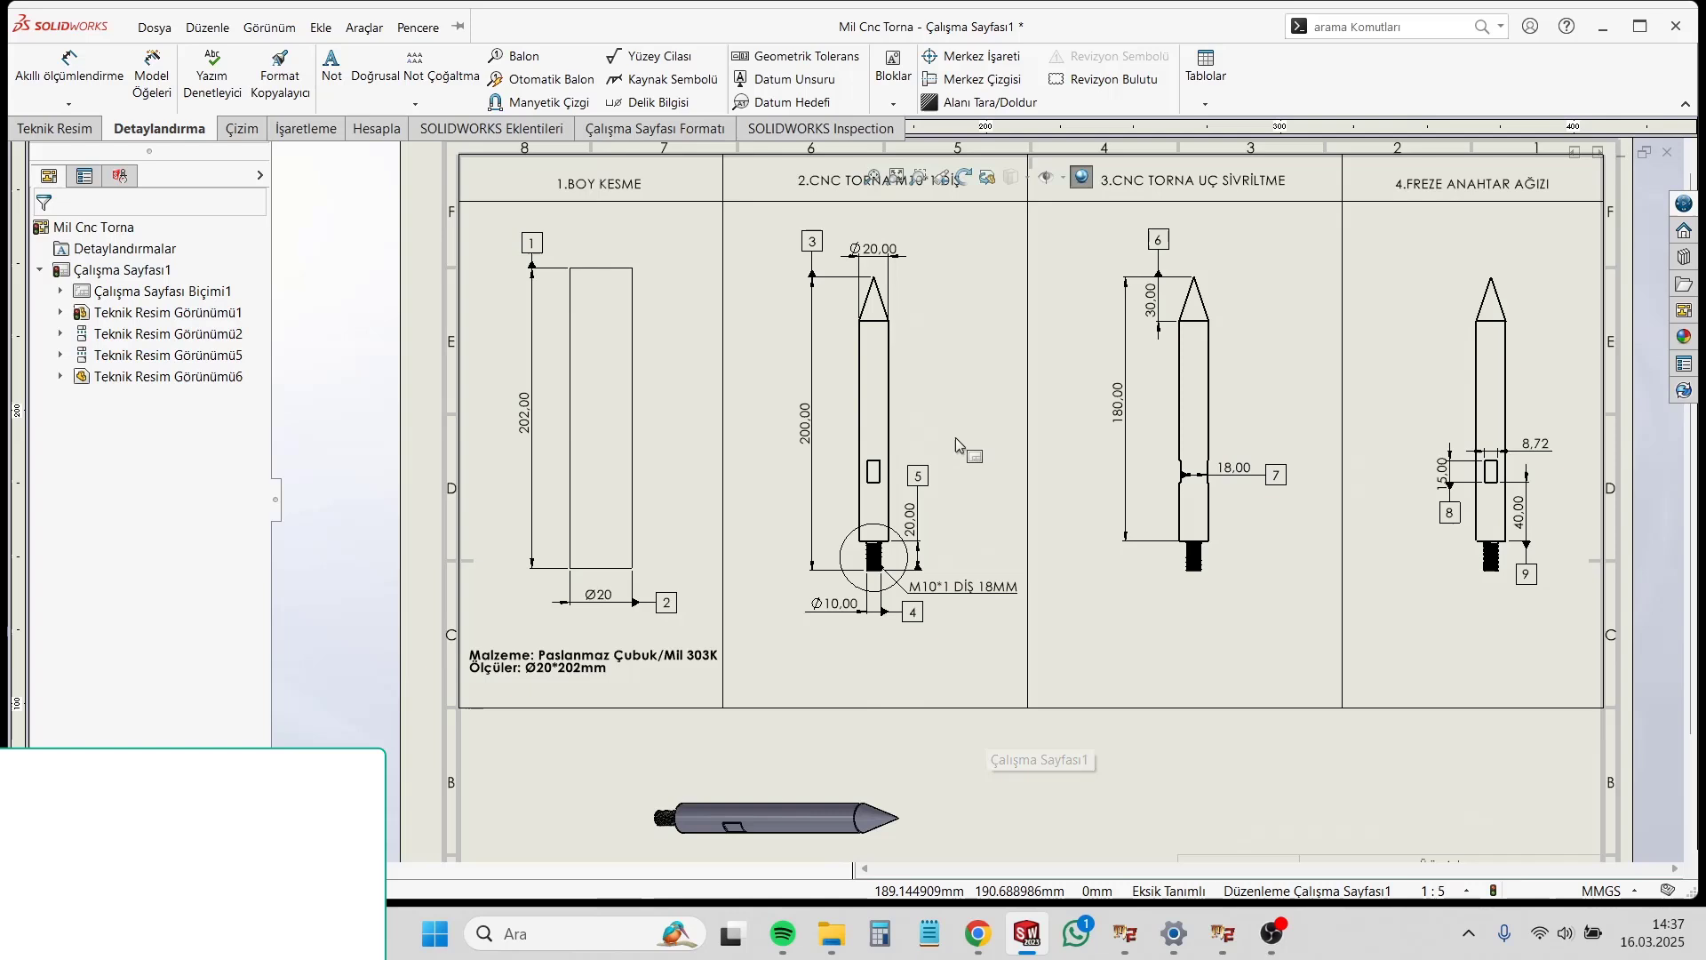
pyautogui.click(1134, 638)
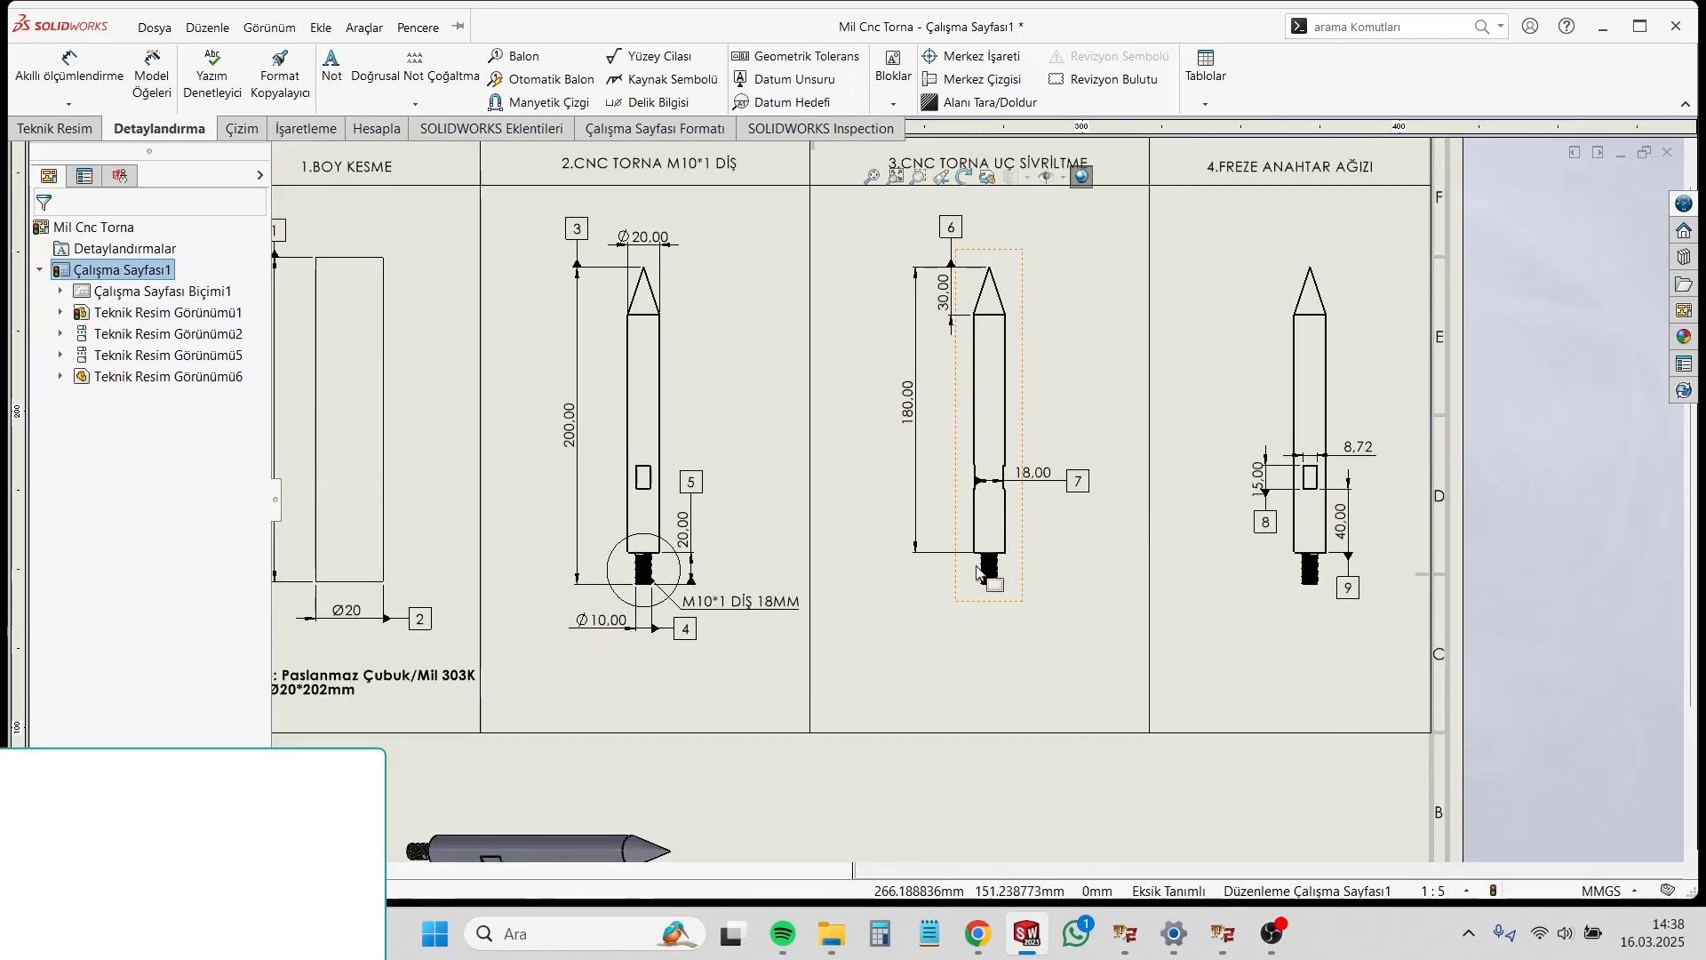
pyautogui.scroll(1, 972, 570)
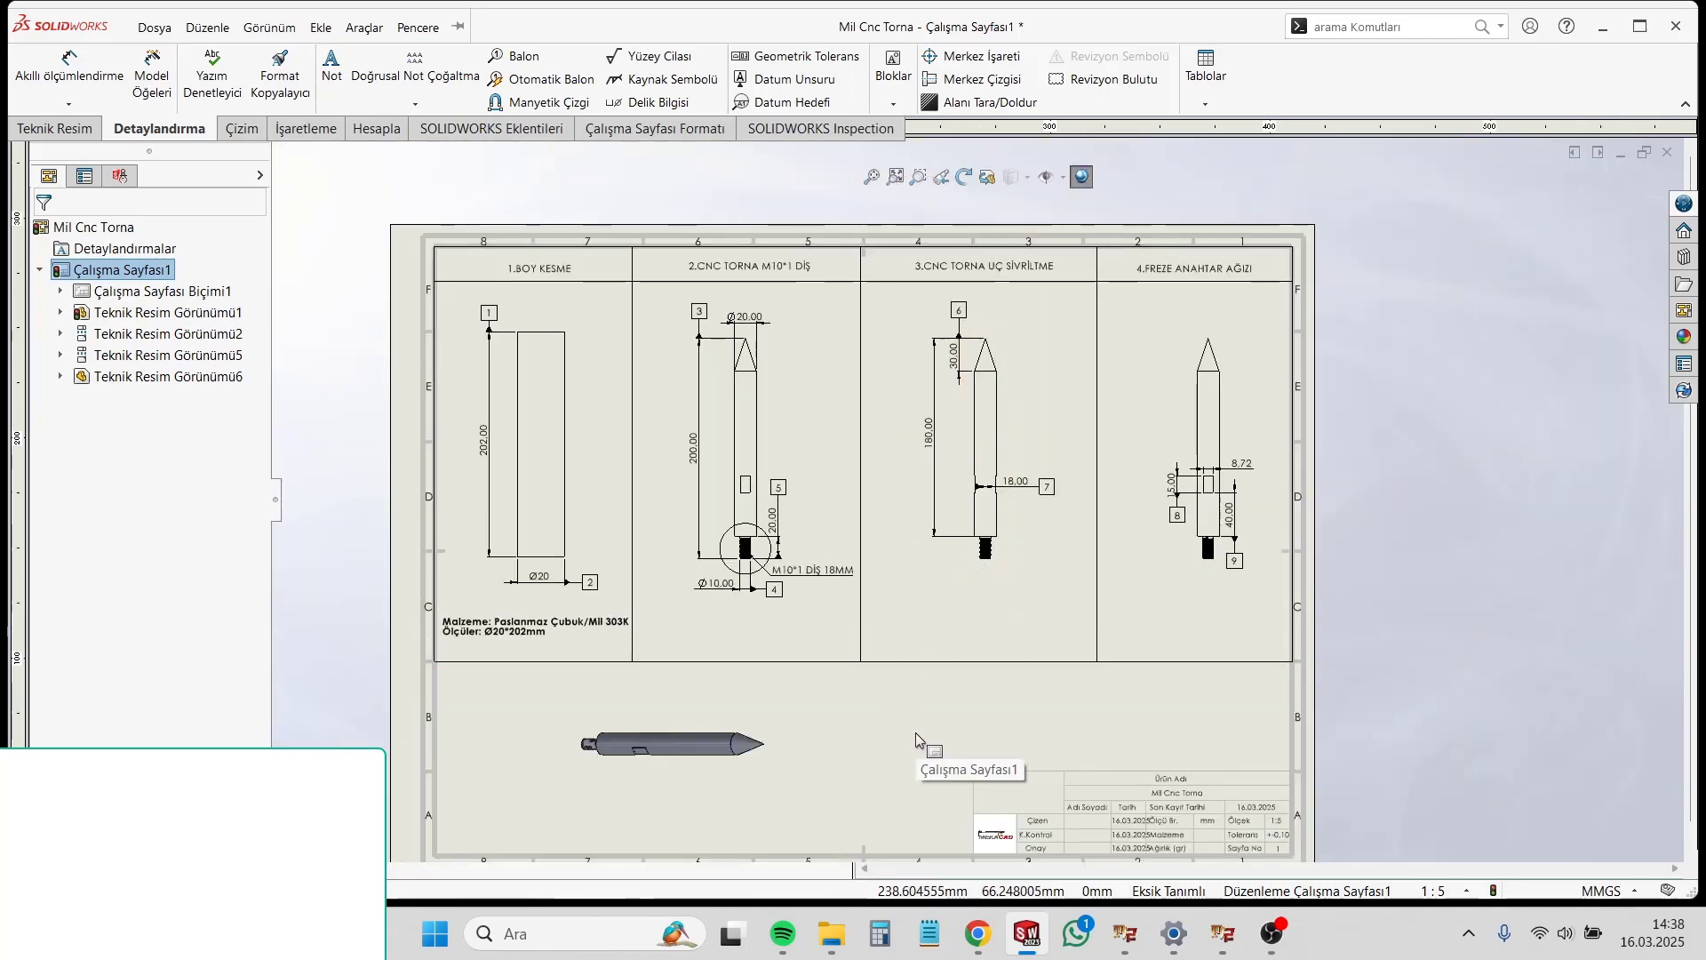
pyautogui.scroll(-2, 936, 606)
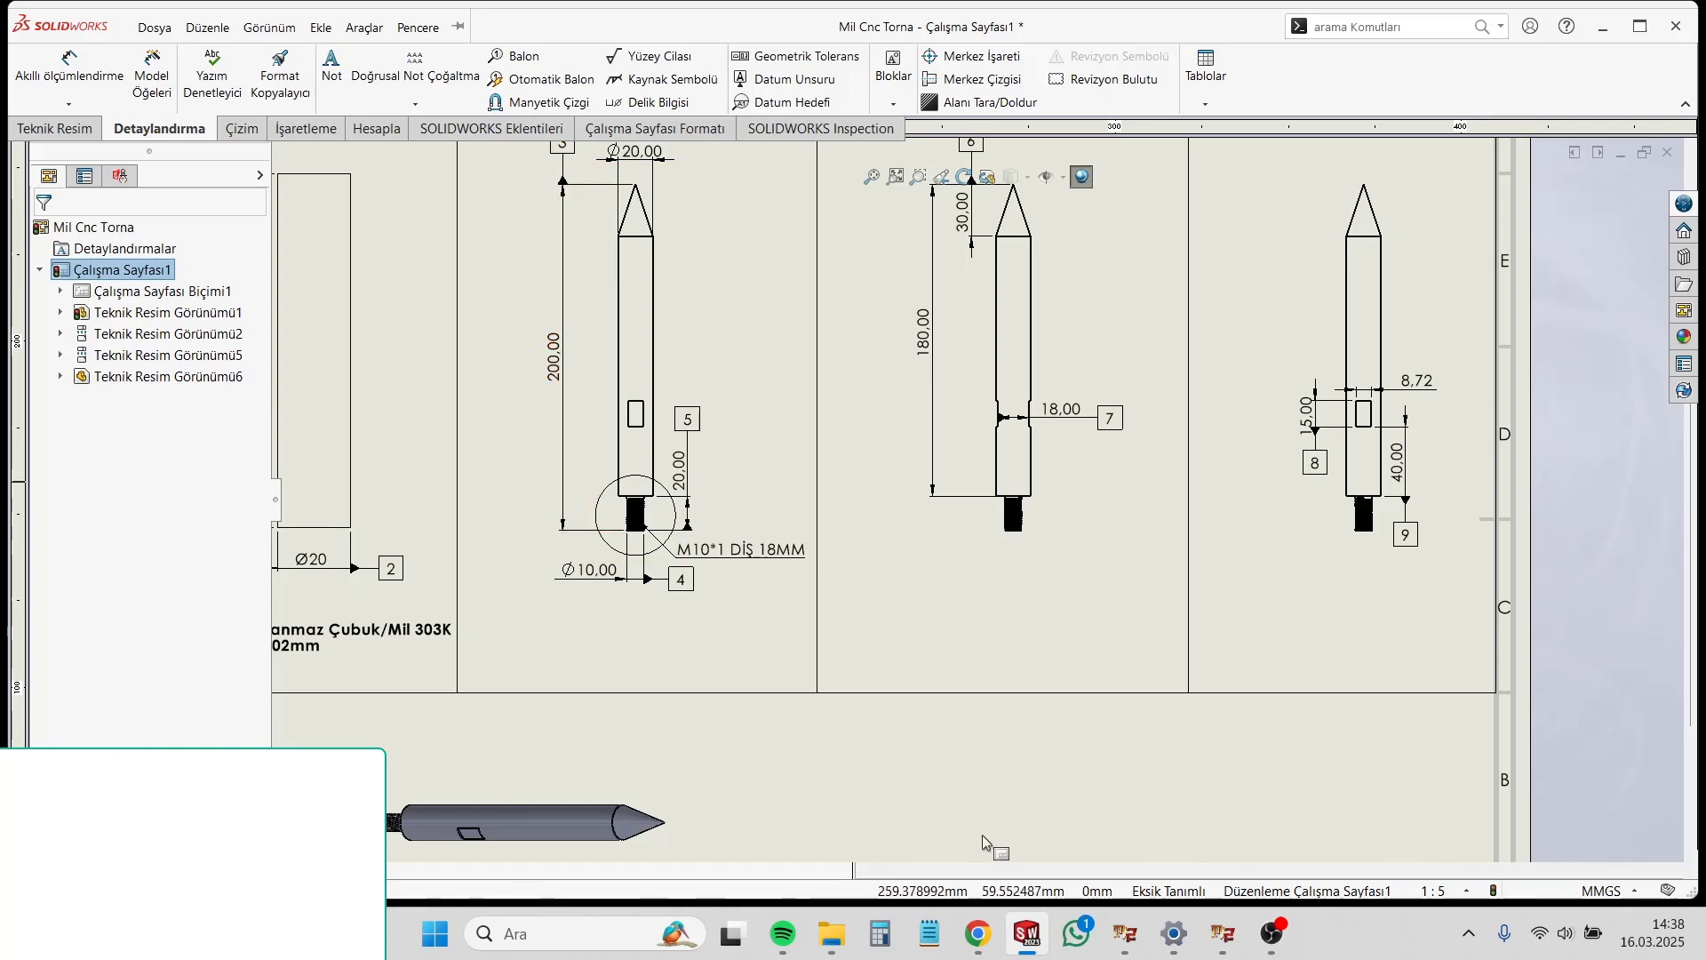
# Step: Create a new part document
pyautogui.click(364, 28)
pyautogui.click(760, 14)
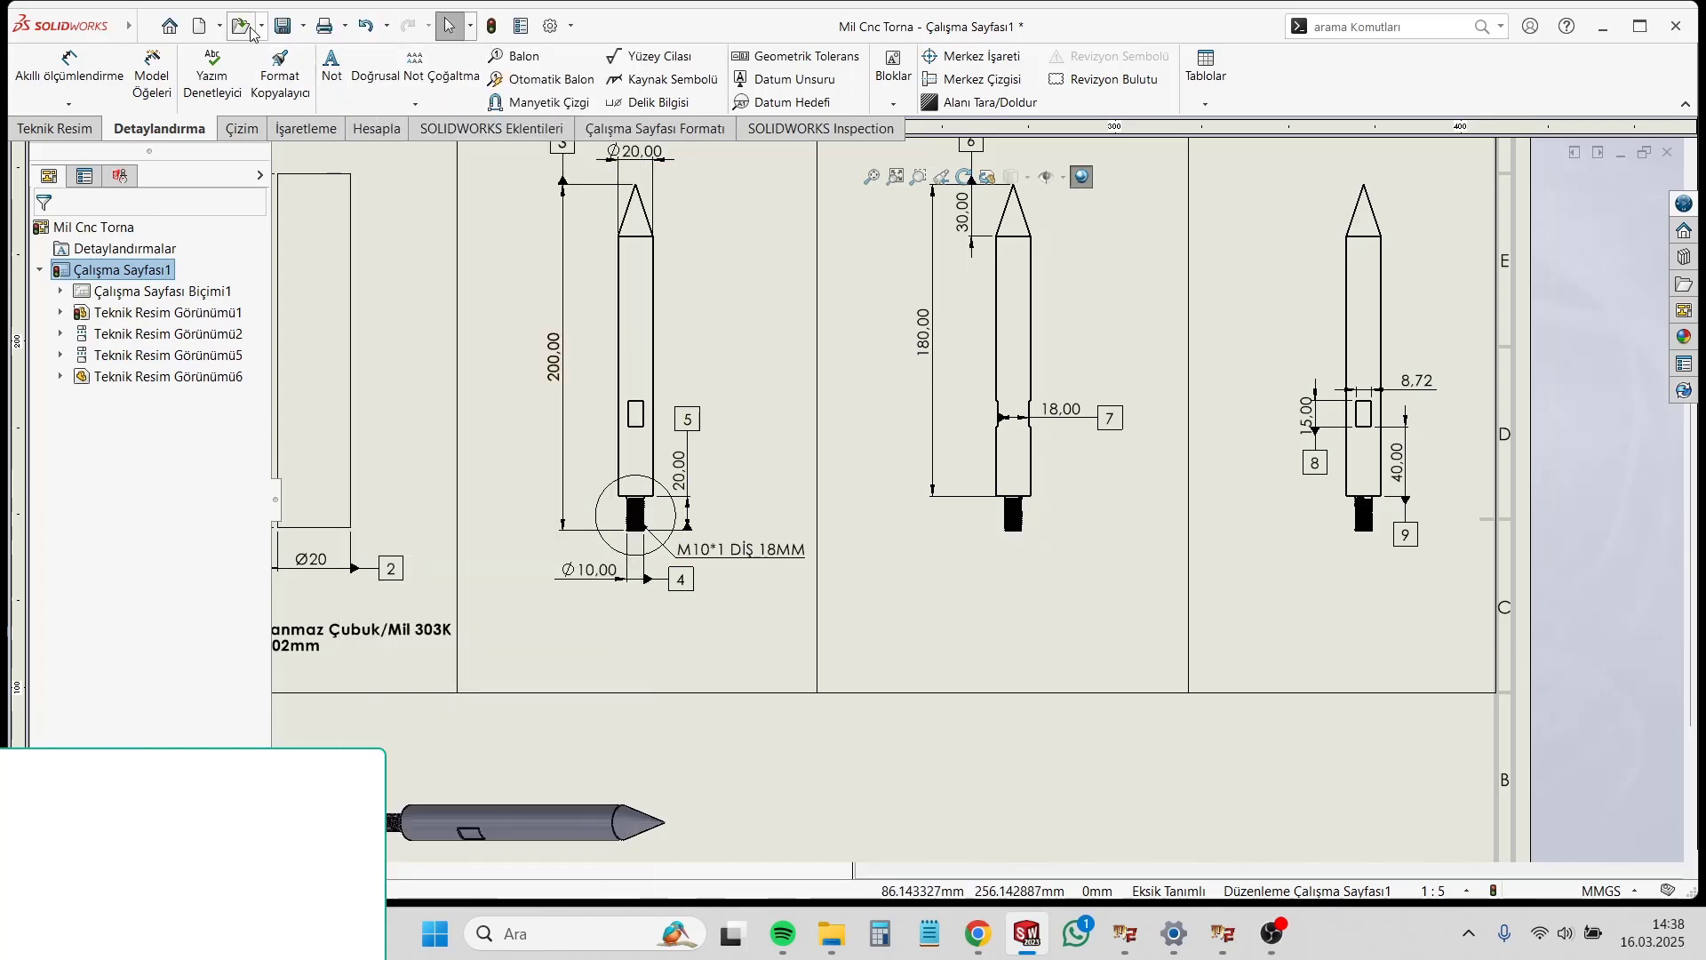
pyautogui.click(197, 27)
pyautogui.click(480, 462)
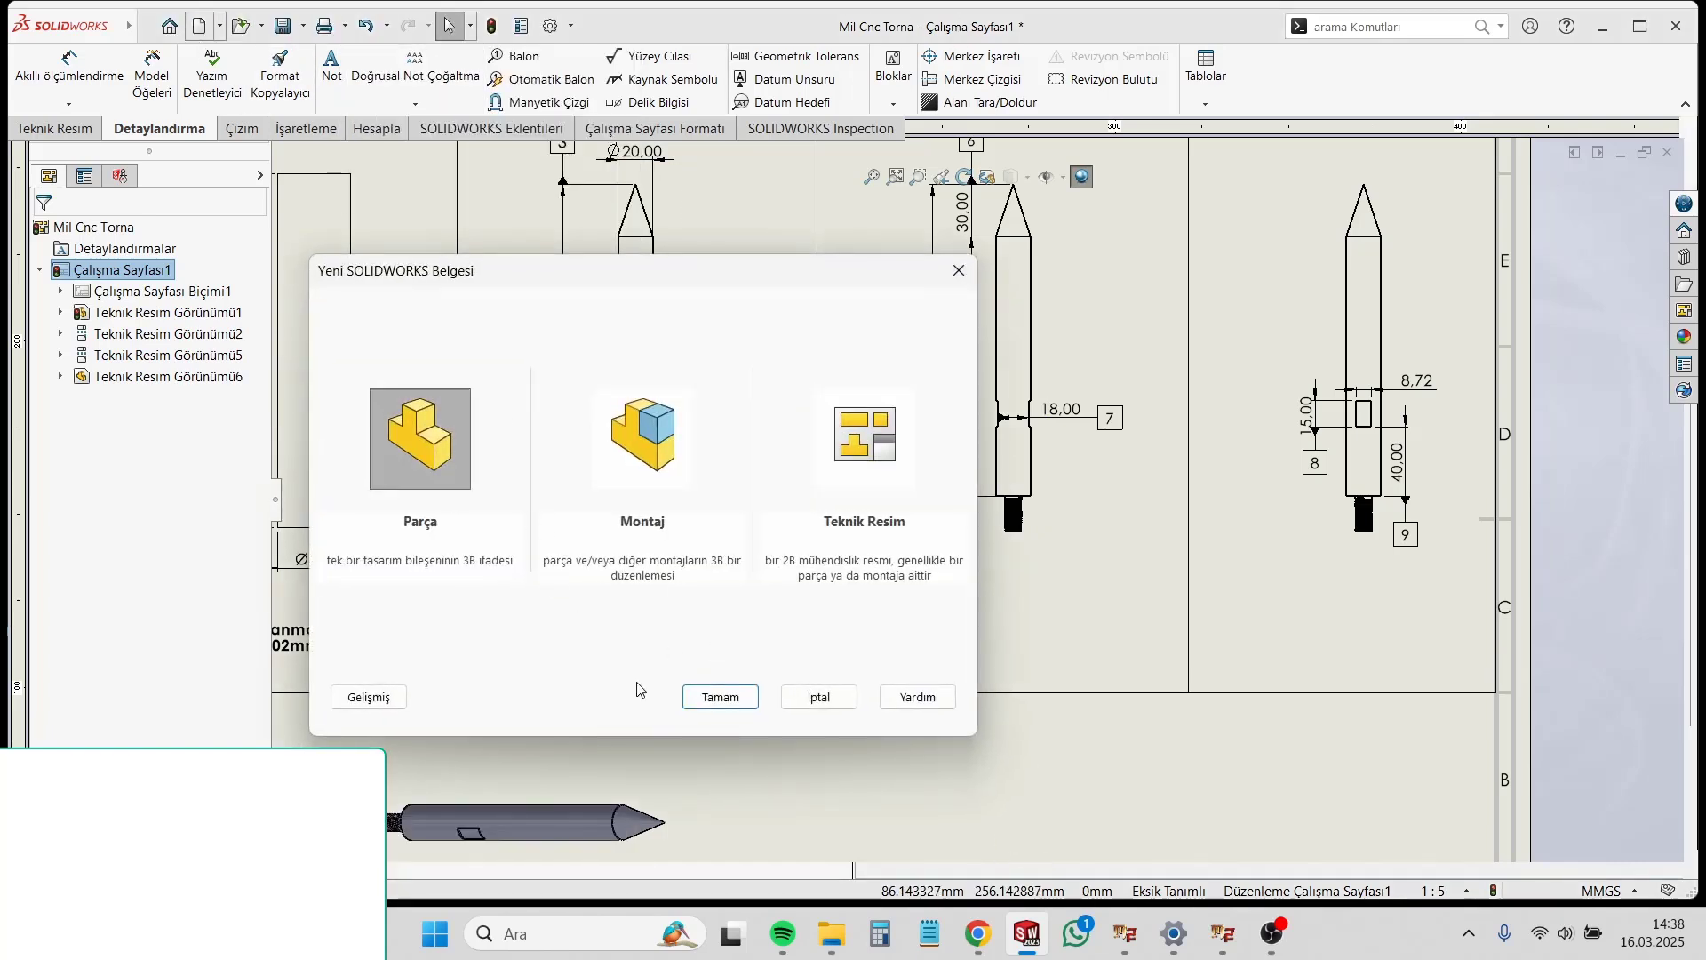
pyautogui.click(720, 696)
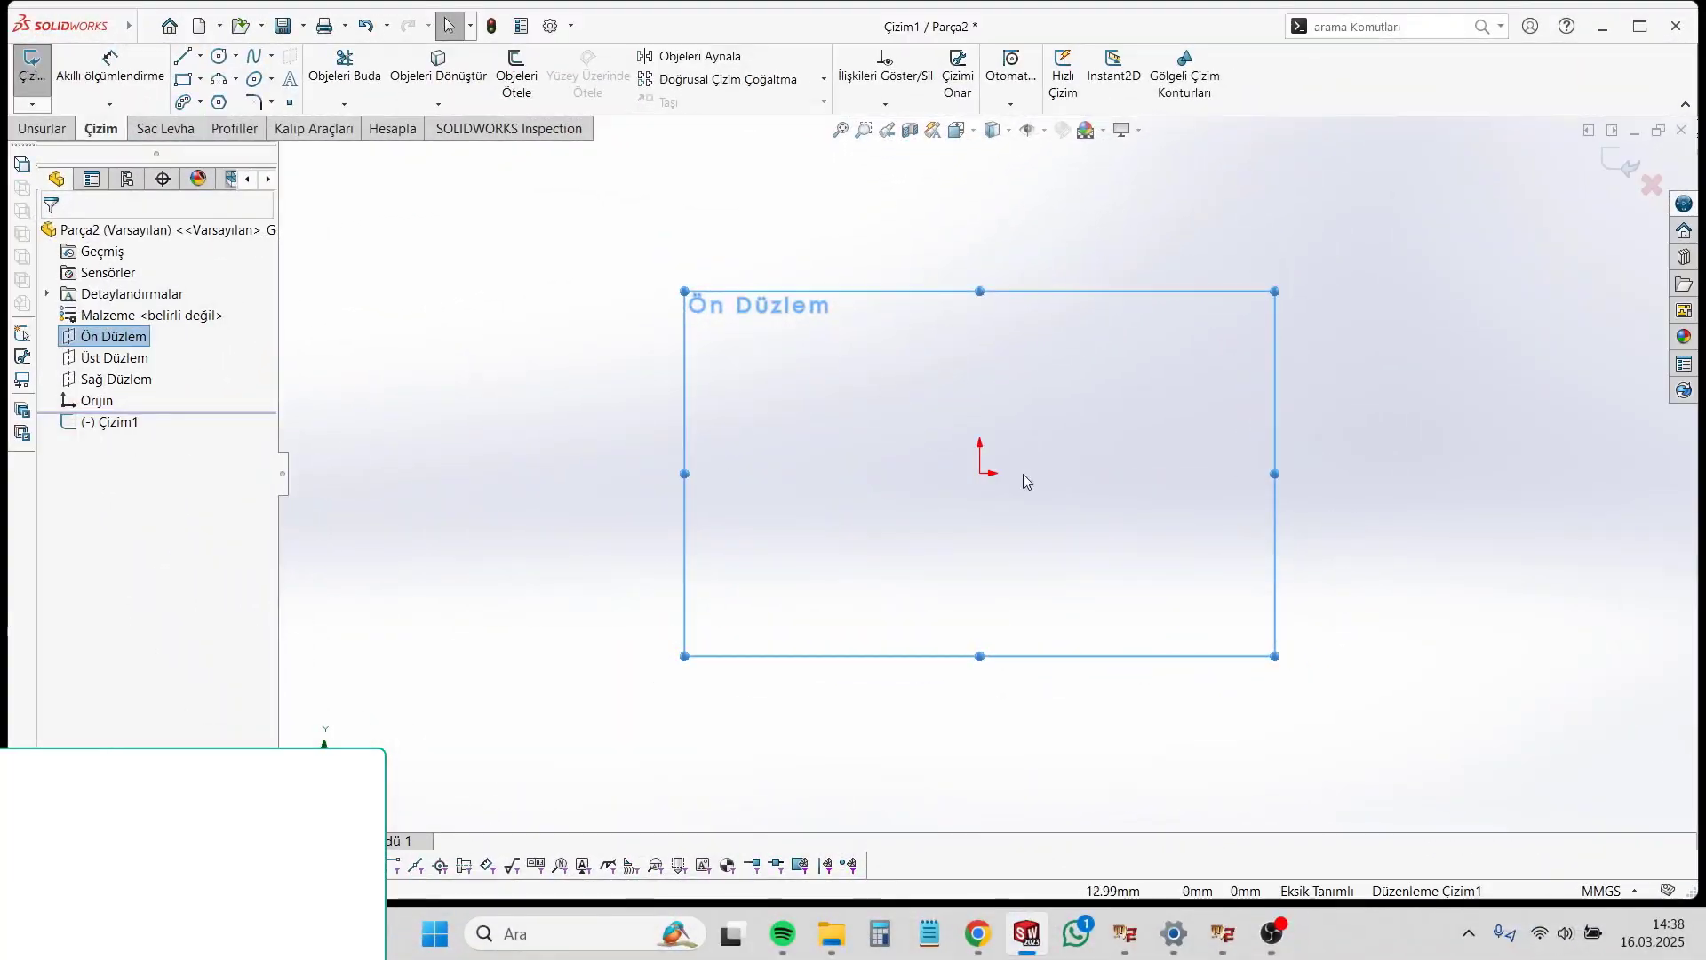
# Step: Sketch a pointed half-profile with its vertical edge rising from the origin and revolve it 360 degrees about that edge
pyautogui.click(980, 467)
pyautogui.click(979, 208)
pyautogui.click(1018, 242)
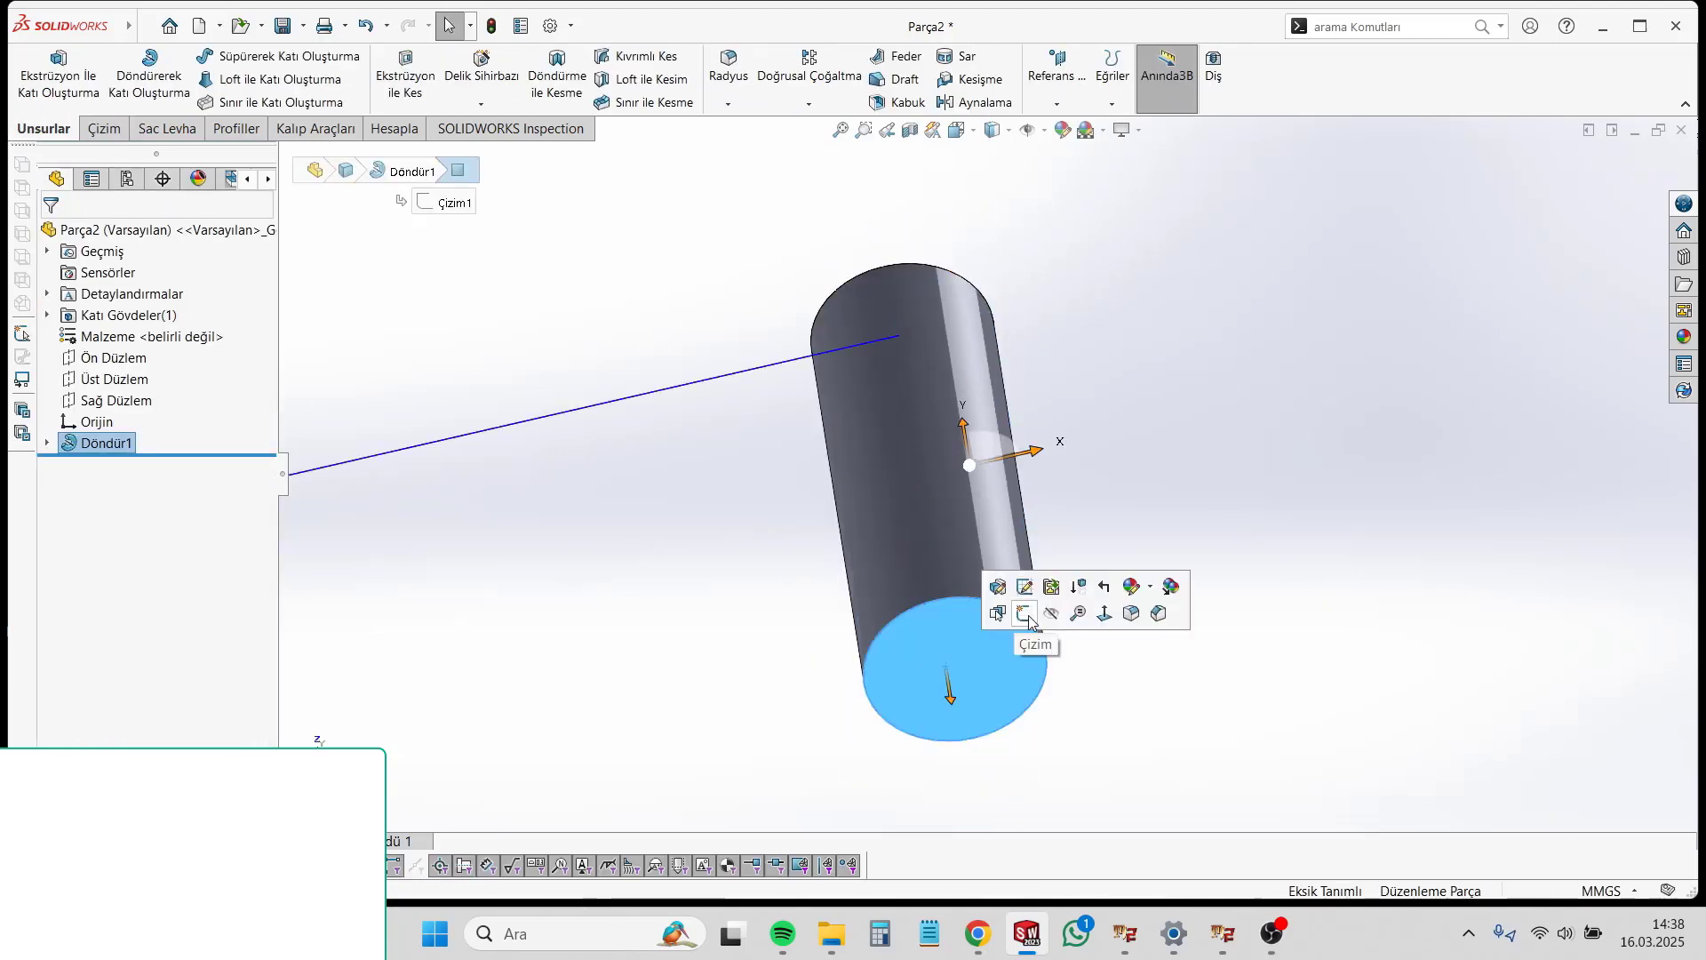
# Step: Sketch a circle centred on the cylinder's flat end face, cut it as a blind hole, and add a Thread feature inside
pyautogui.click(1024, 613)
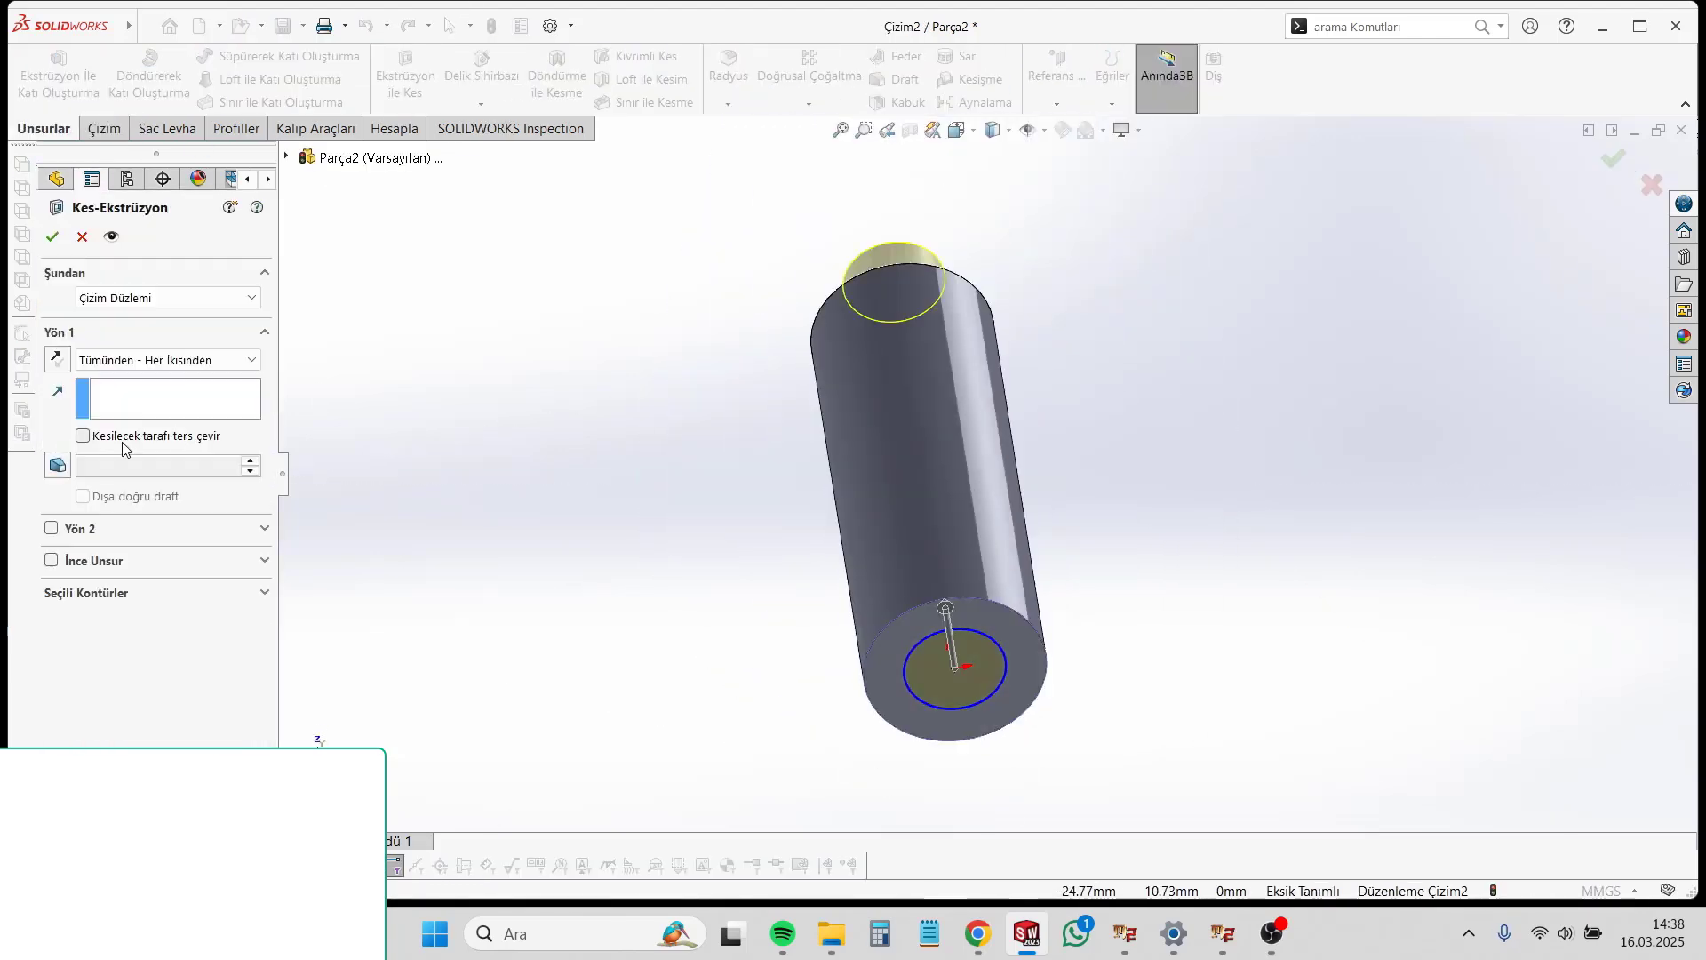
pyautogui.click(167, 360)
pyautogui.click(87, 379)
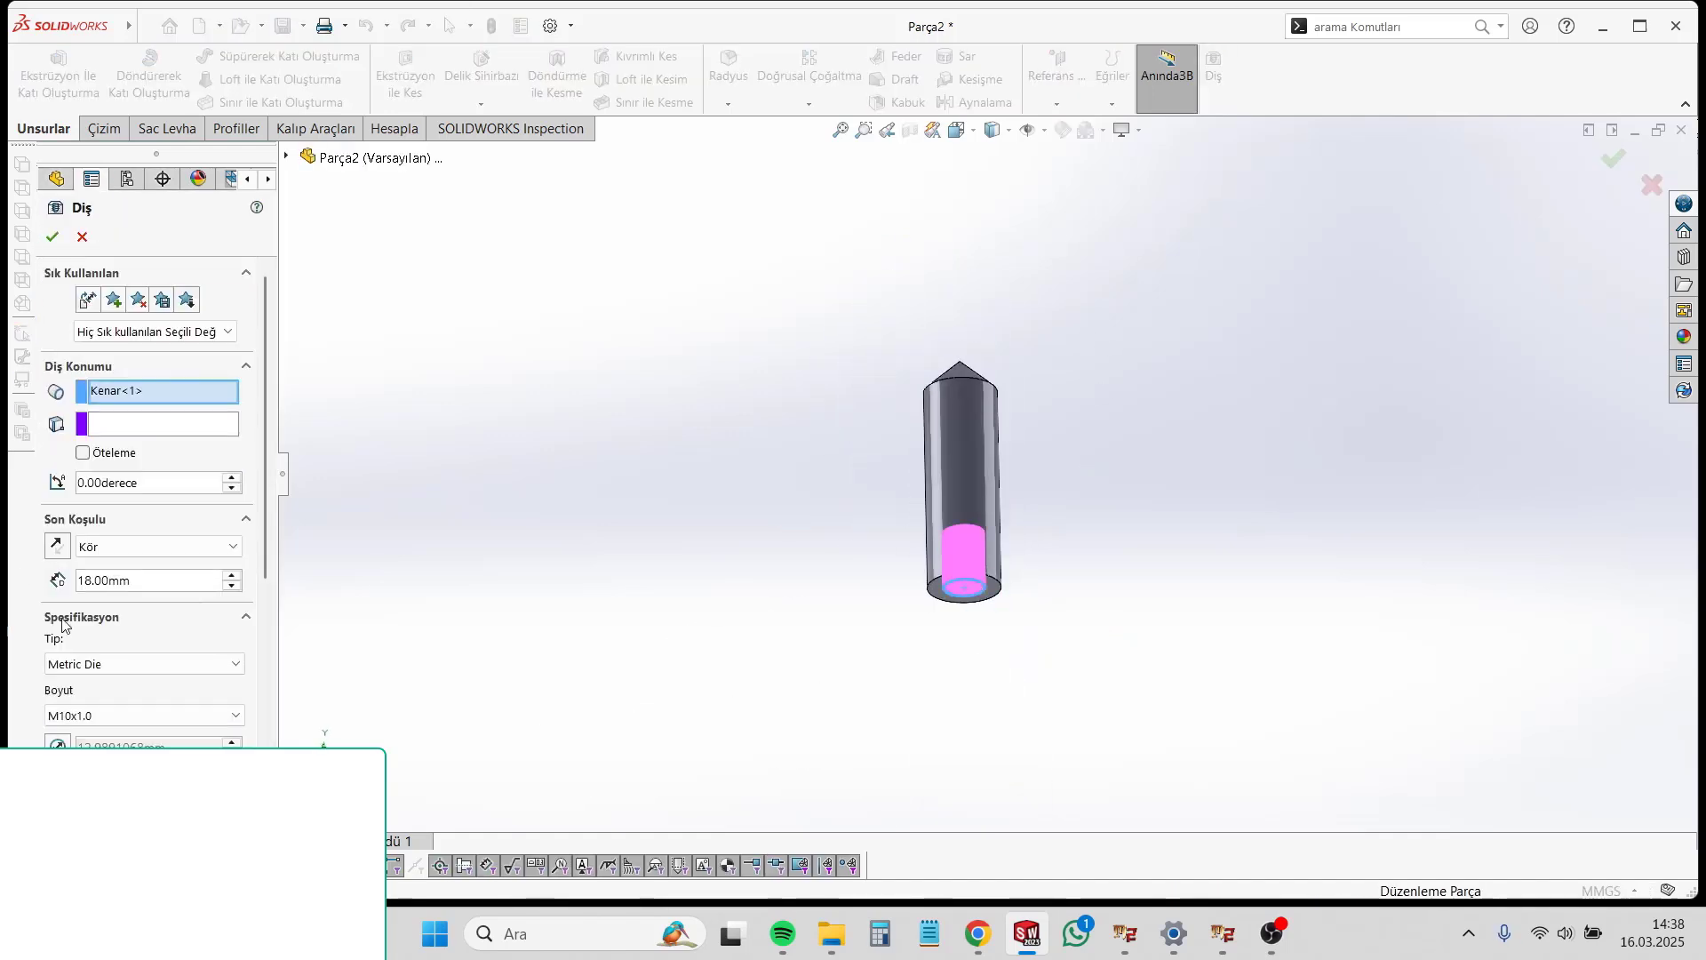
pyautogui.scroll(-3, 63, 624)
pyautogui.click(52, 237)
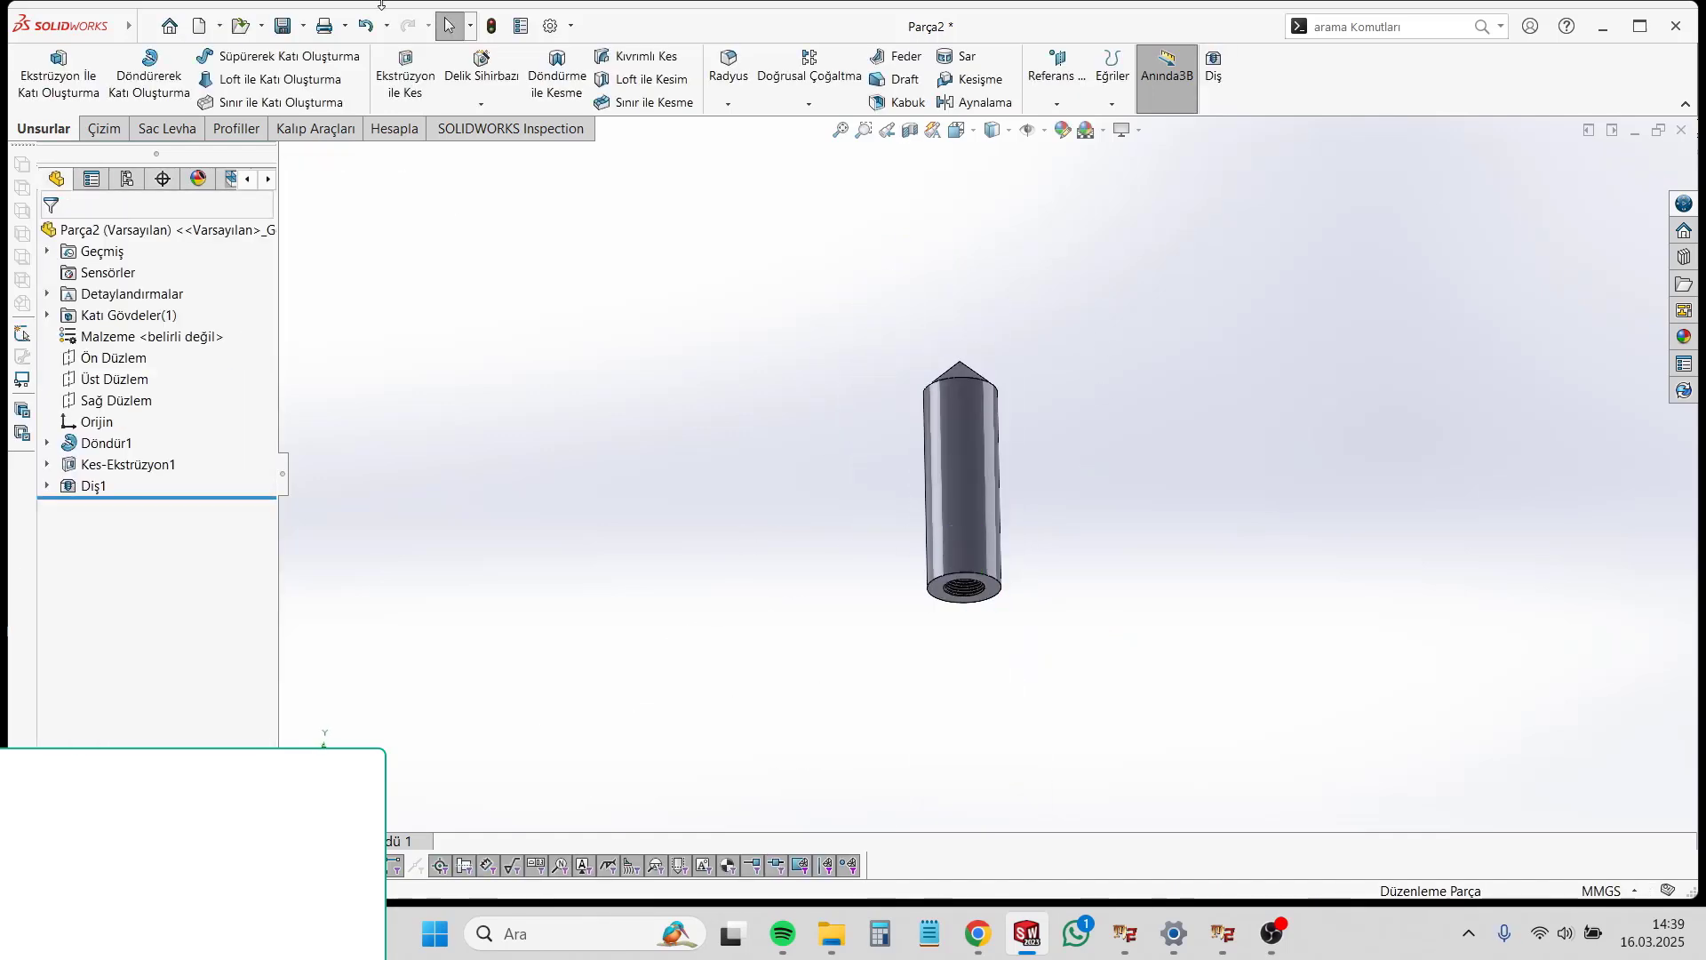
# Step: Create a new drawing document and place an upright side view of the pointed part Parça2 on the sheet
pyautogui.click(1212, 718)
pyautogui.click(199, 26)
pyautogui.click(865, 438)
pyautogui.click(720, 696)
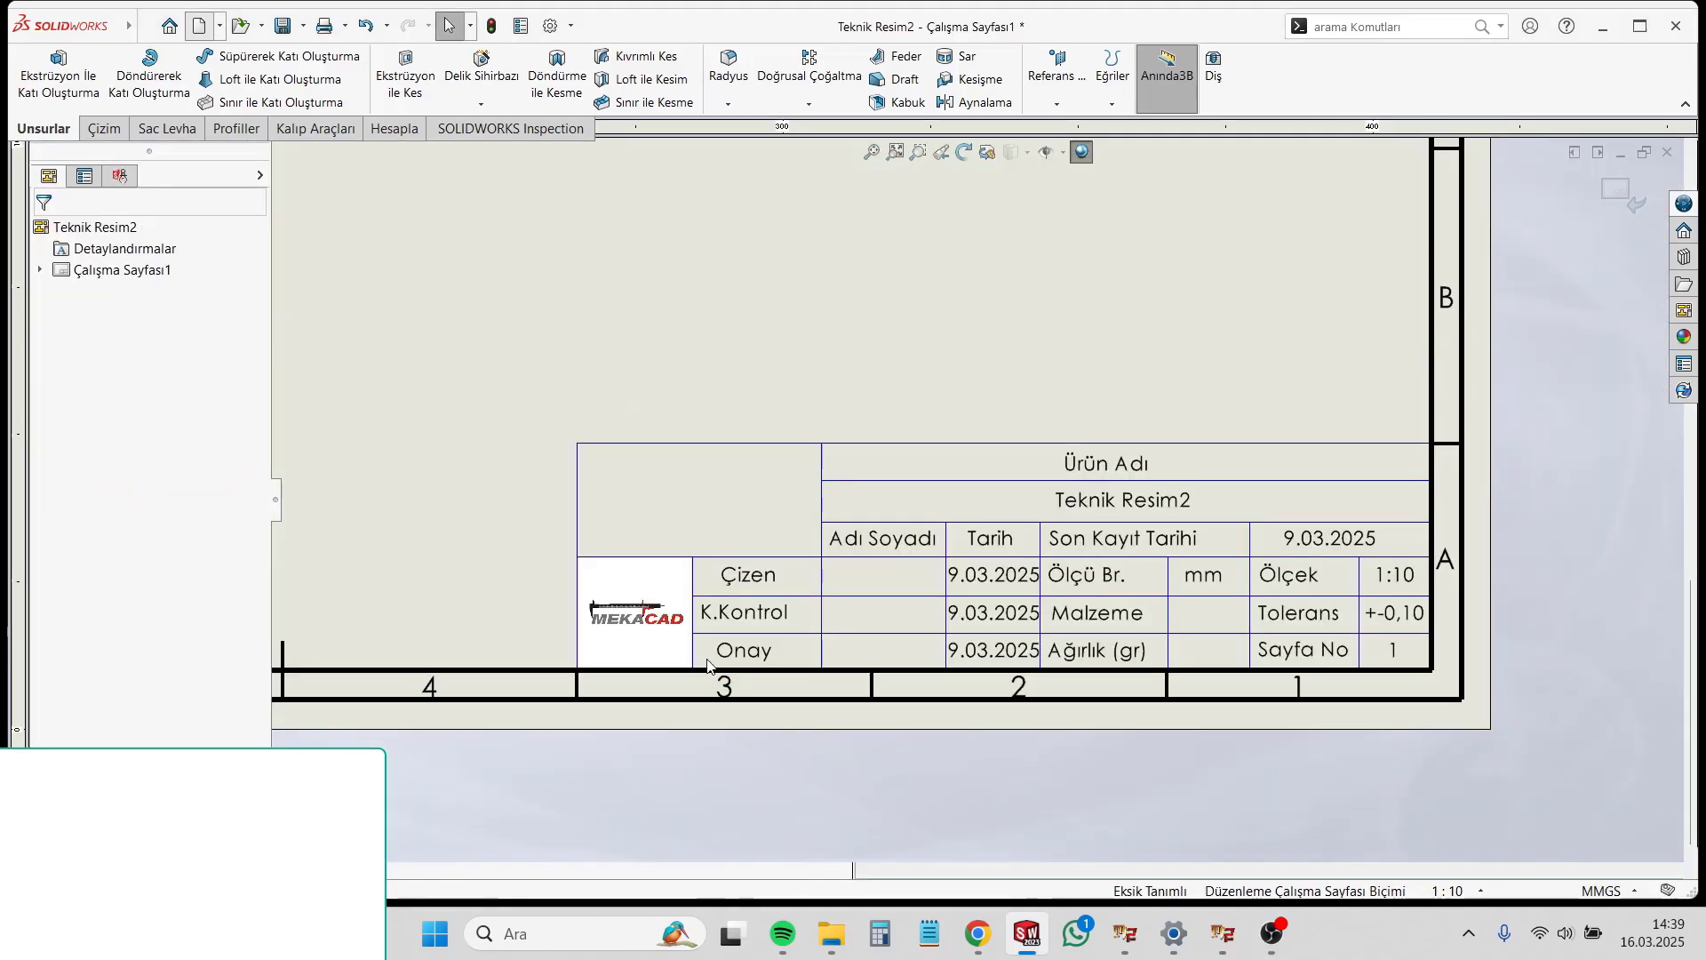
pyautogui.scroll(7, 1102, 690)
pyautogui.doubleClick(183, 418)
pyautogui.click(1448, 411)
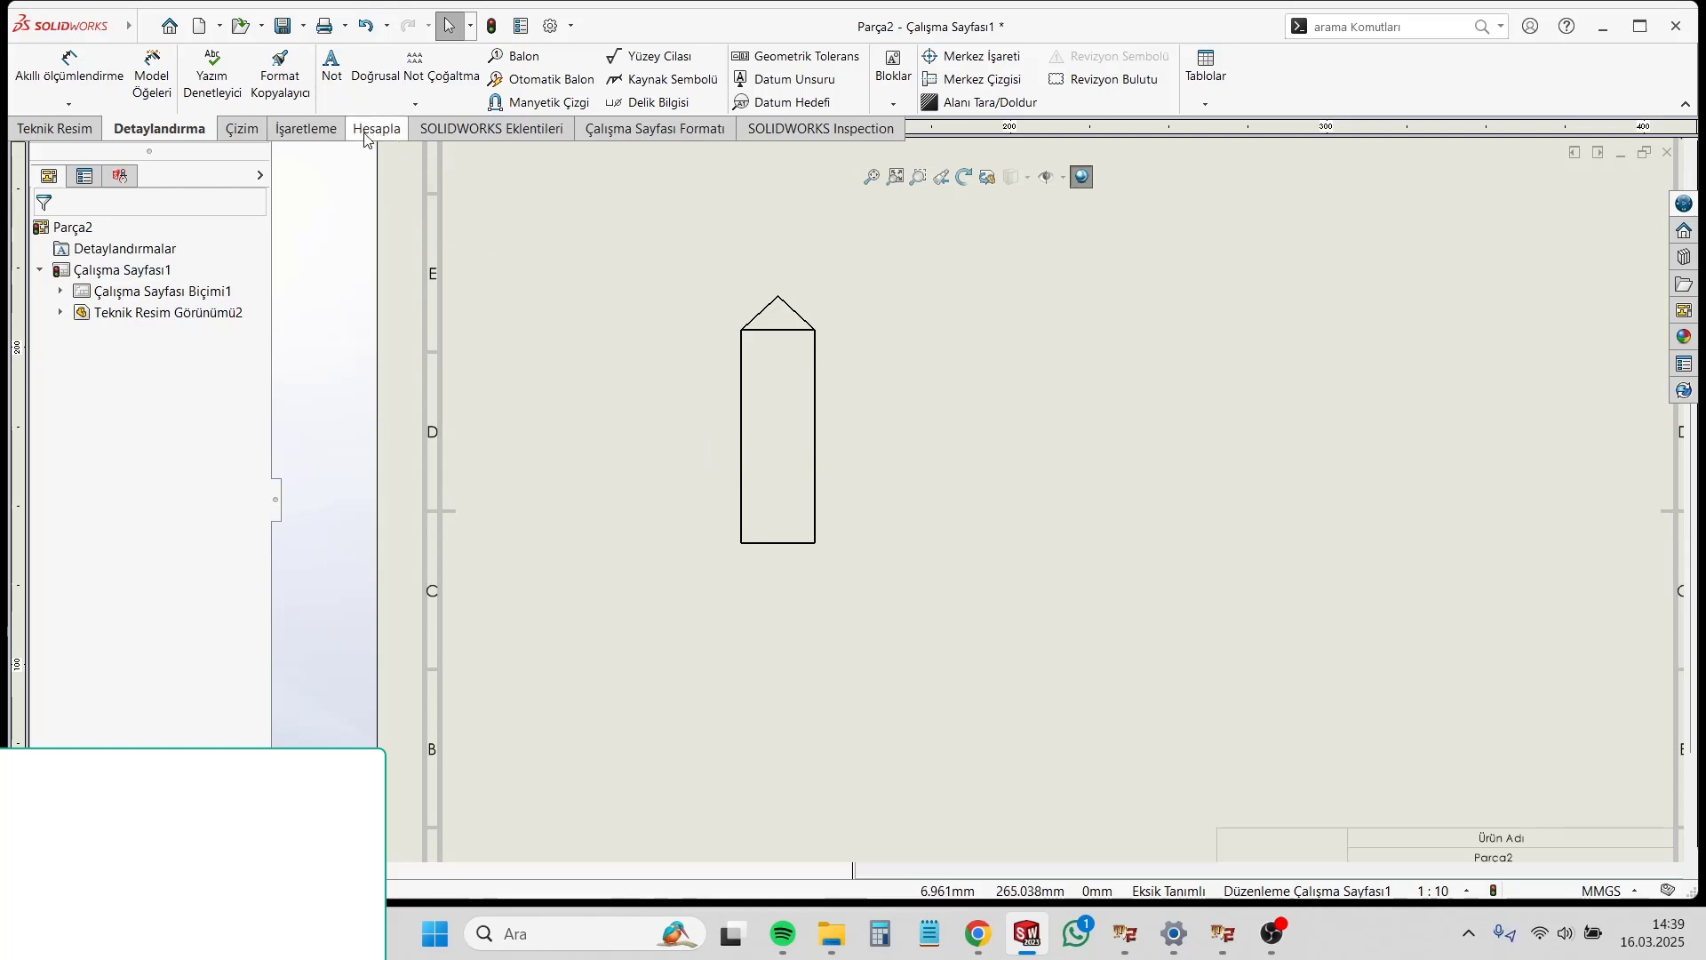
# Step: Add a section view A-A with a vertical cutting line through the part's tip and place it beside the parent view
pyautogui.click(48, 135)
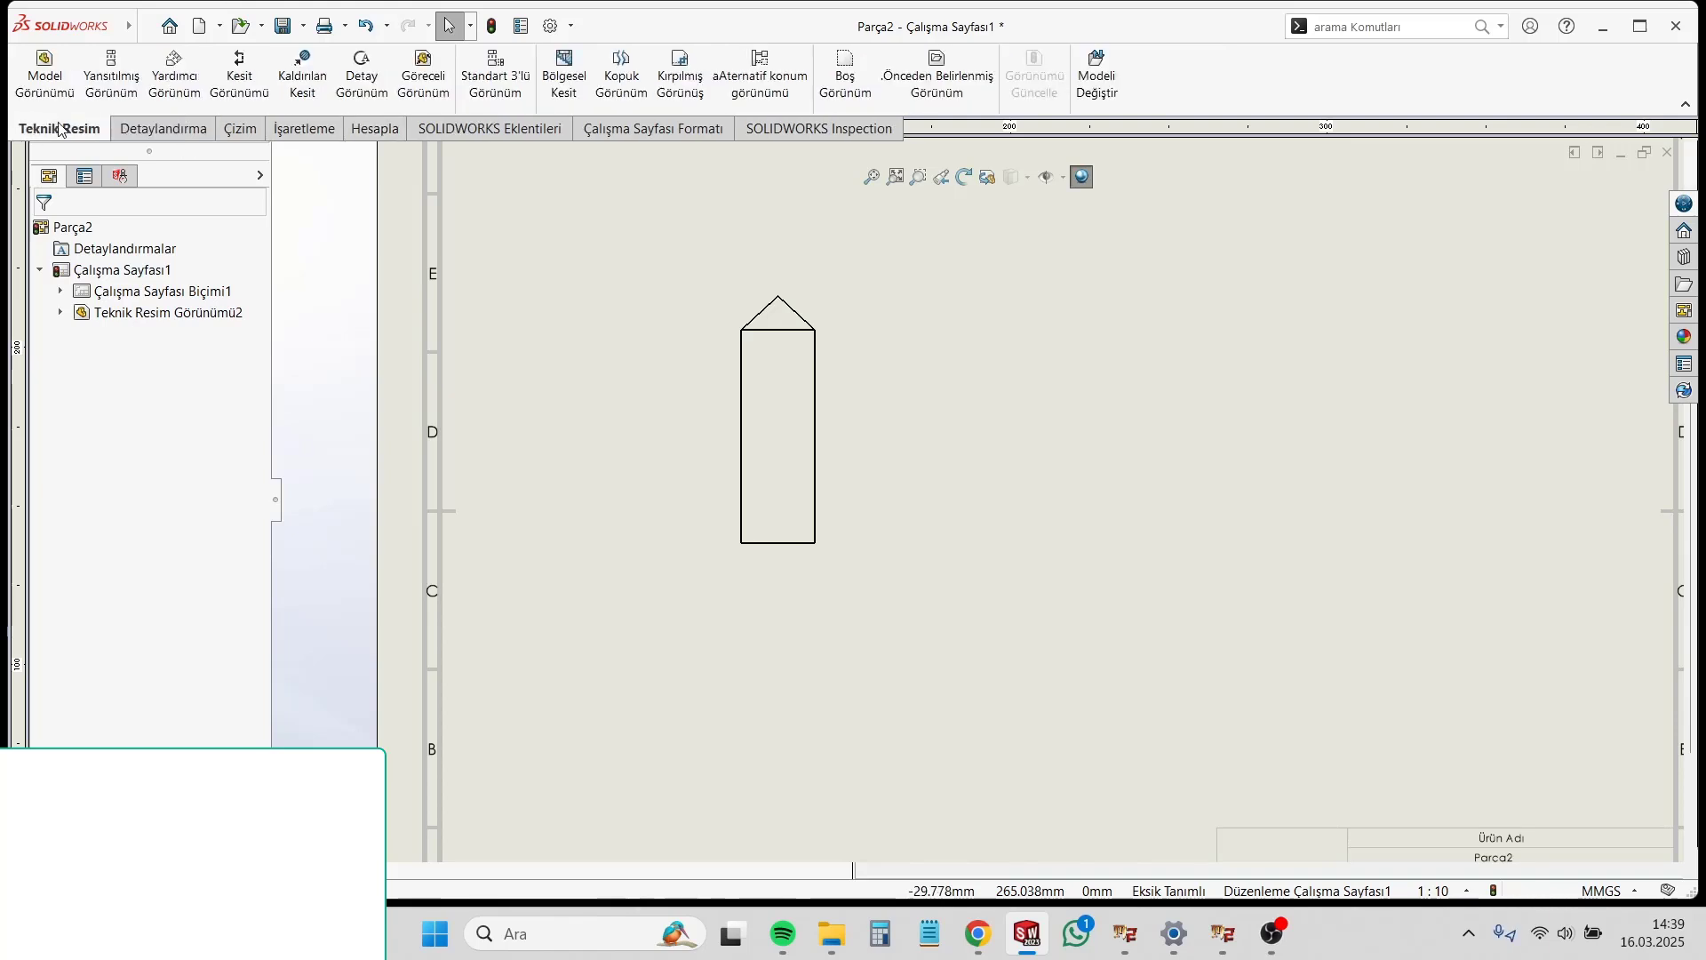
pyautogui.click(239, 98)
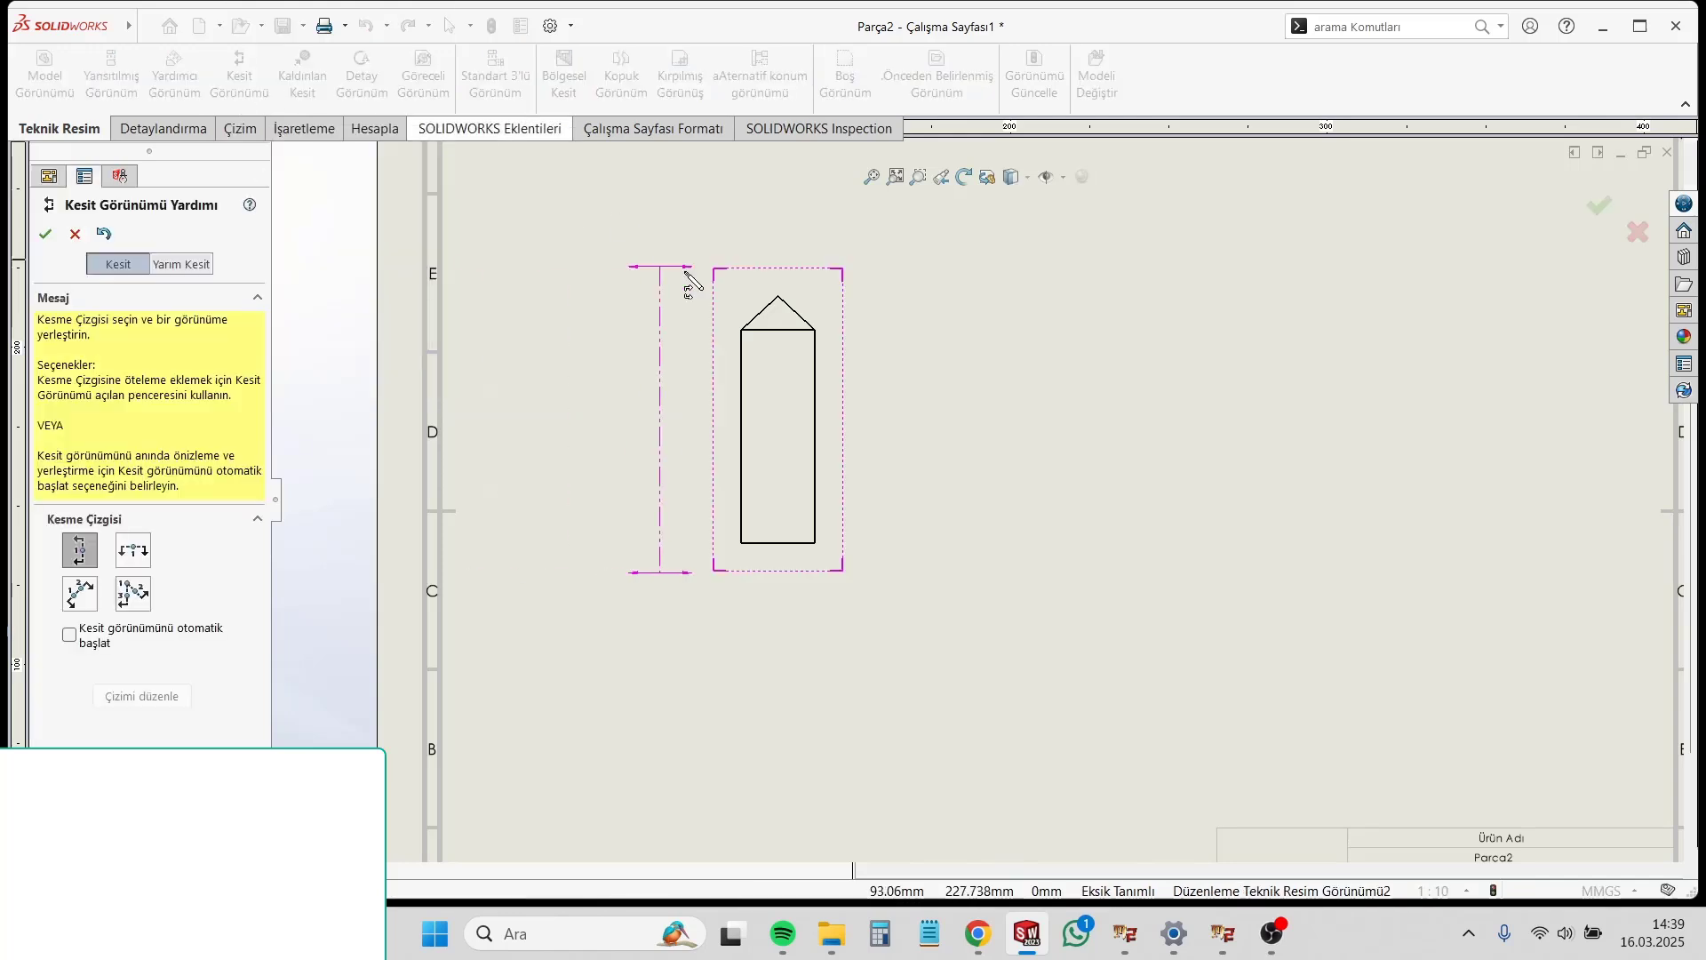
pyautogui.click(779, 297)
pyautogui.click(918, 274)
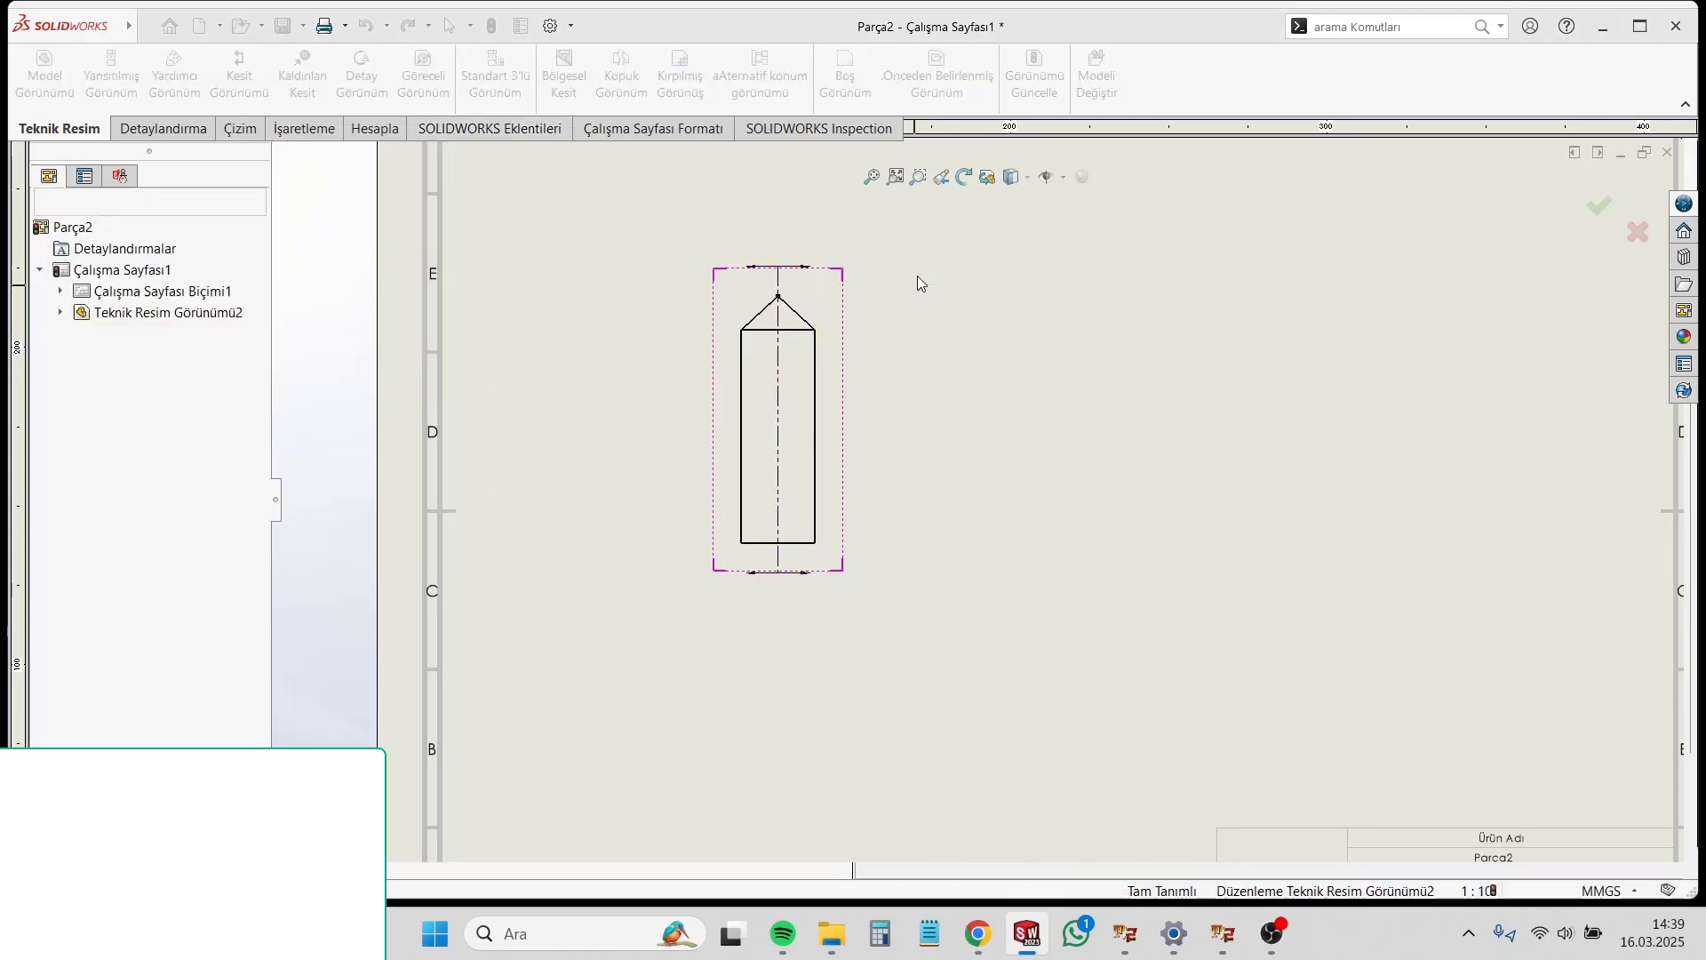
pyautogui.click(1145, 586)
pyautogui.scroll(-5, 1144, 582)
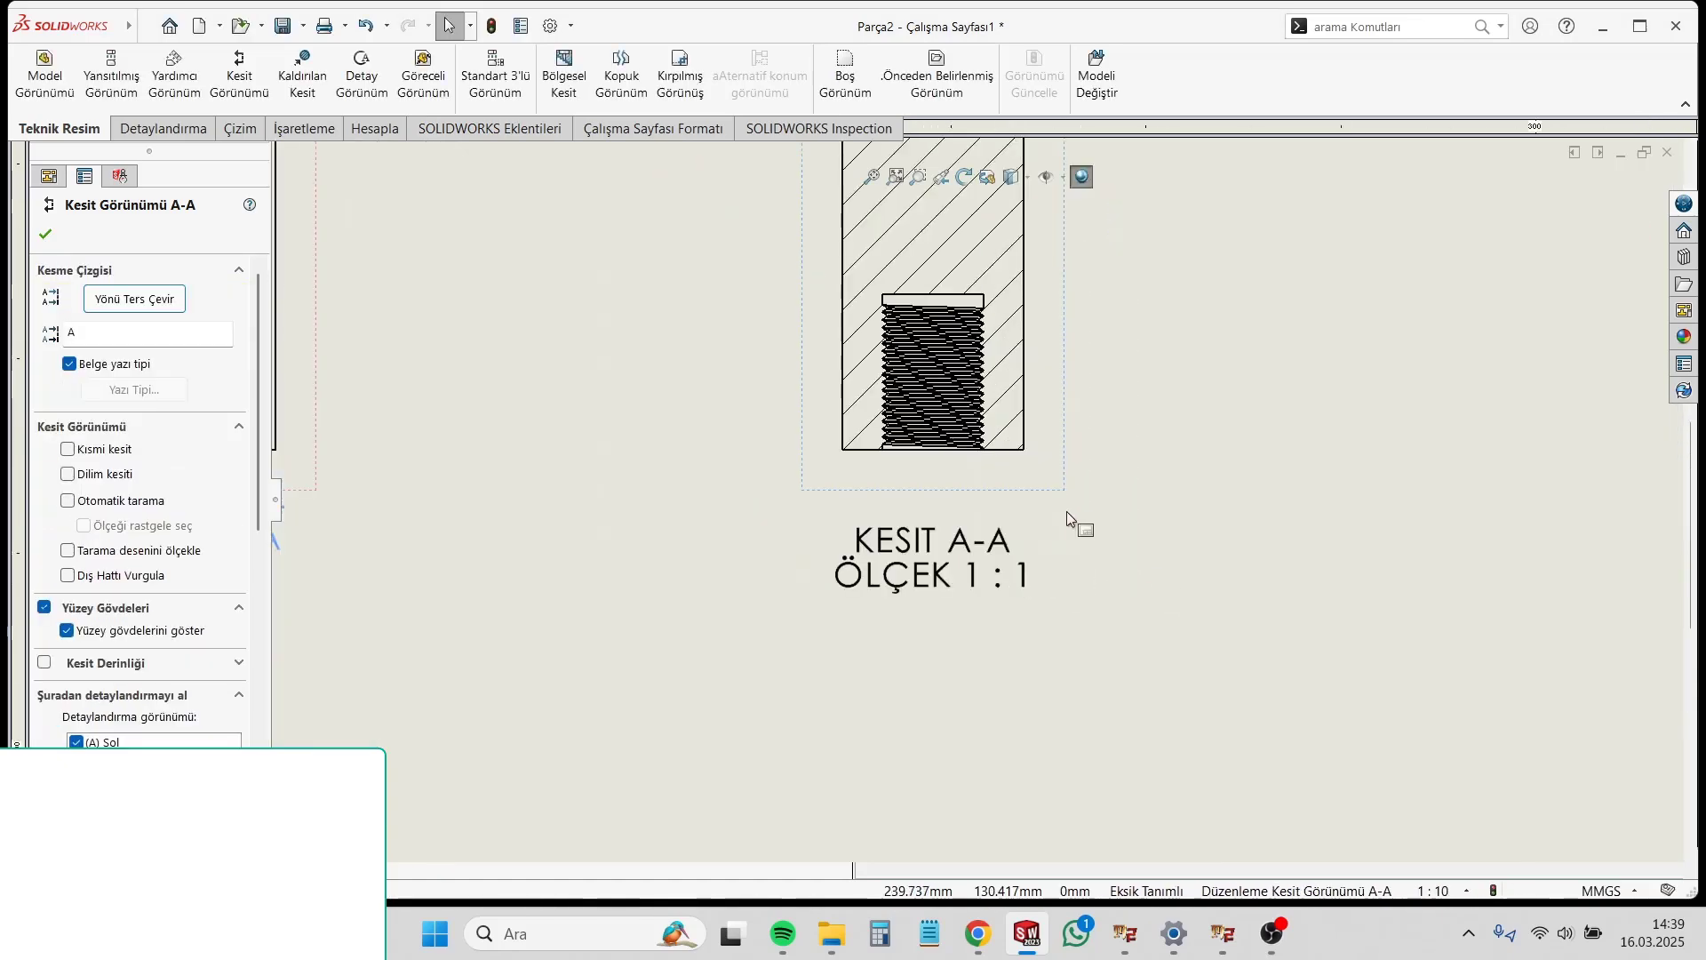
pyautogui.scroll(6, 1066, 510)
pyautogui.scroll(-4, 972, 232)
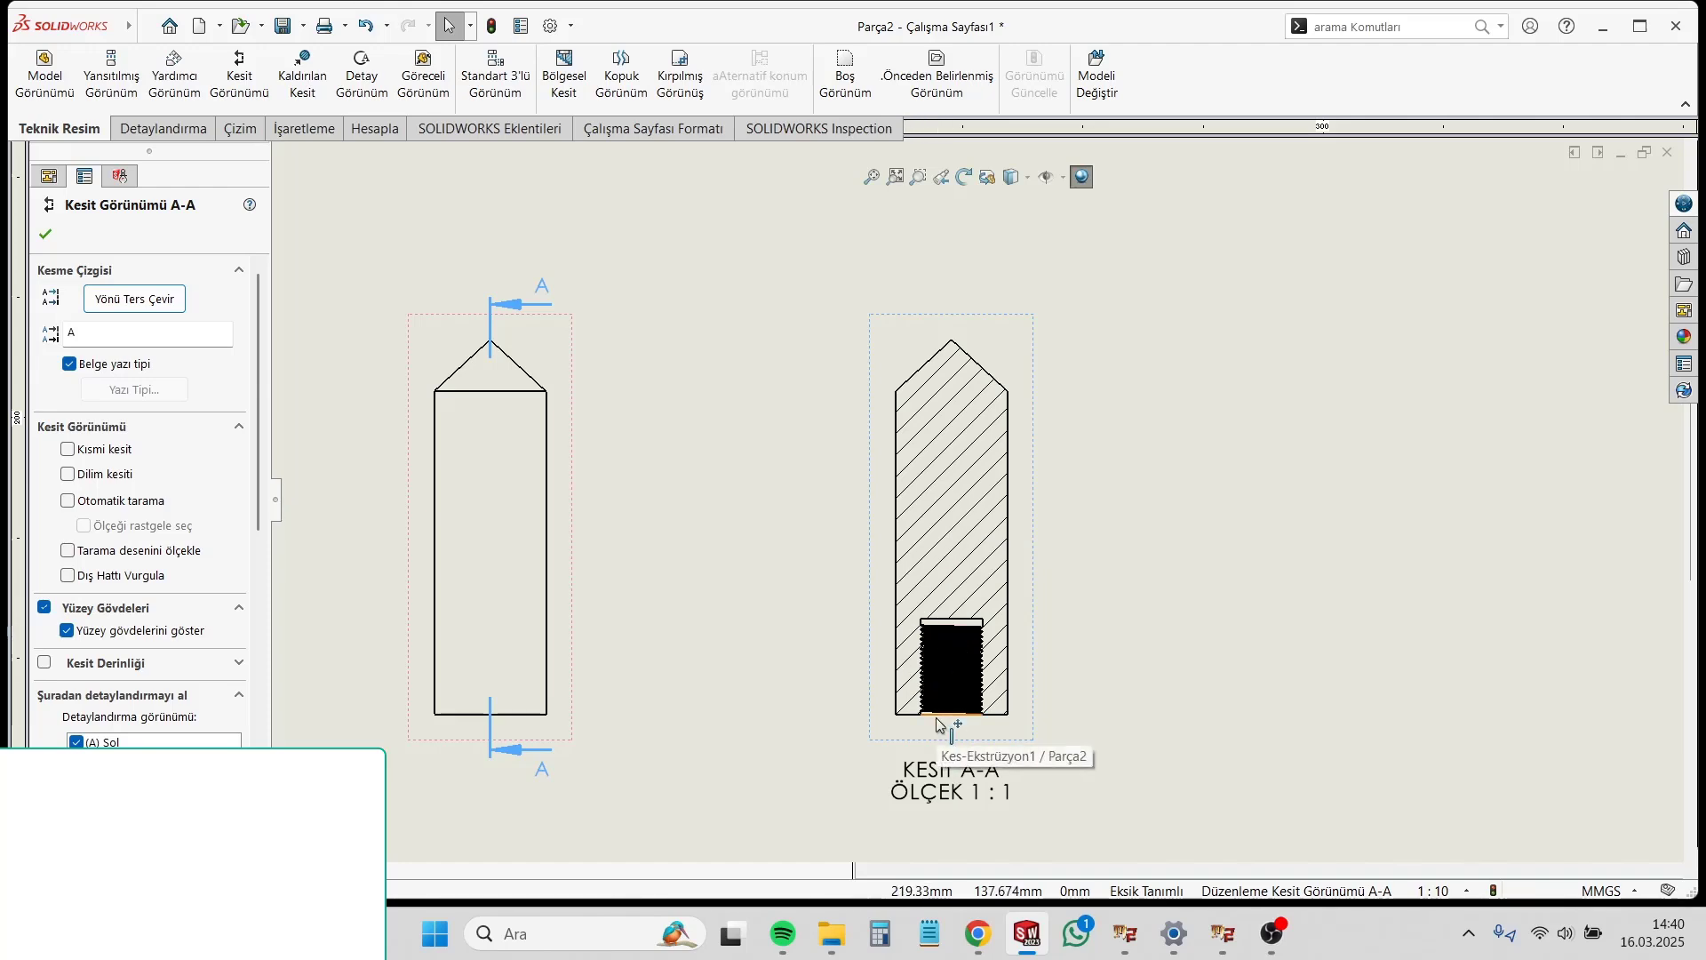
pyautogui.scroll(3, 1044, 636)
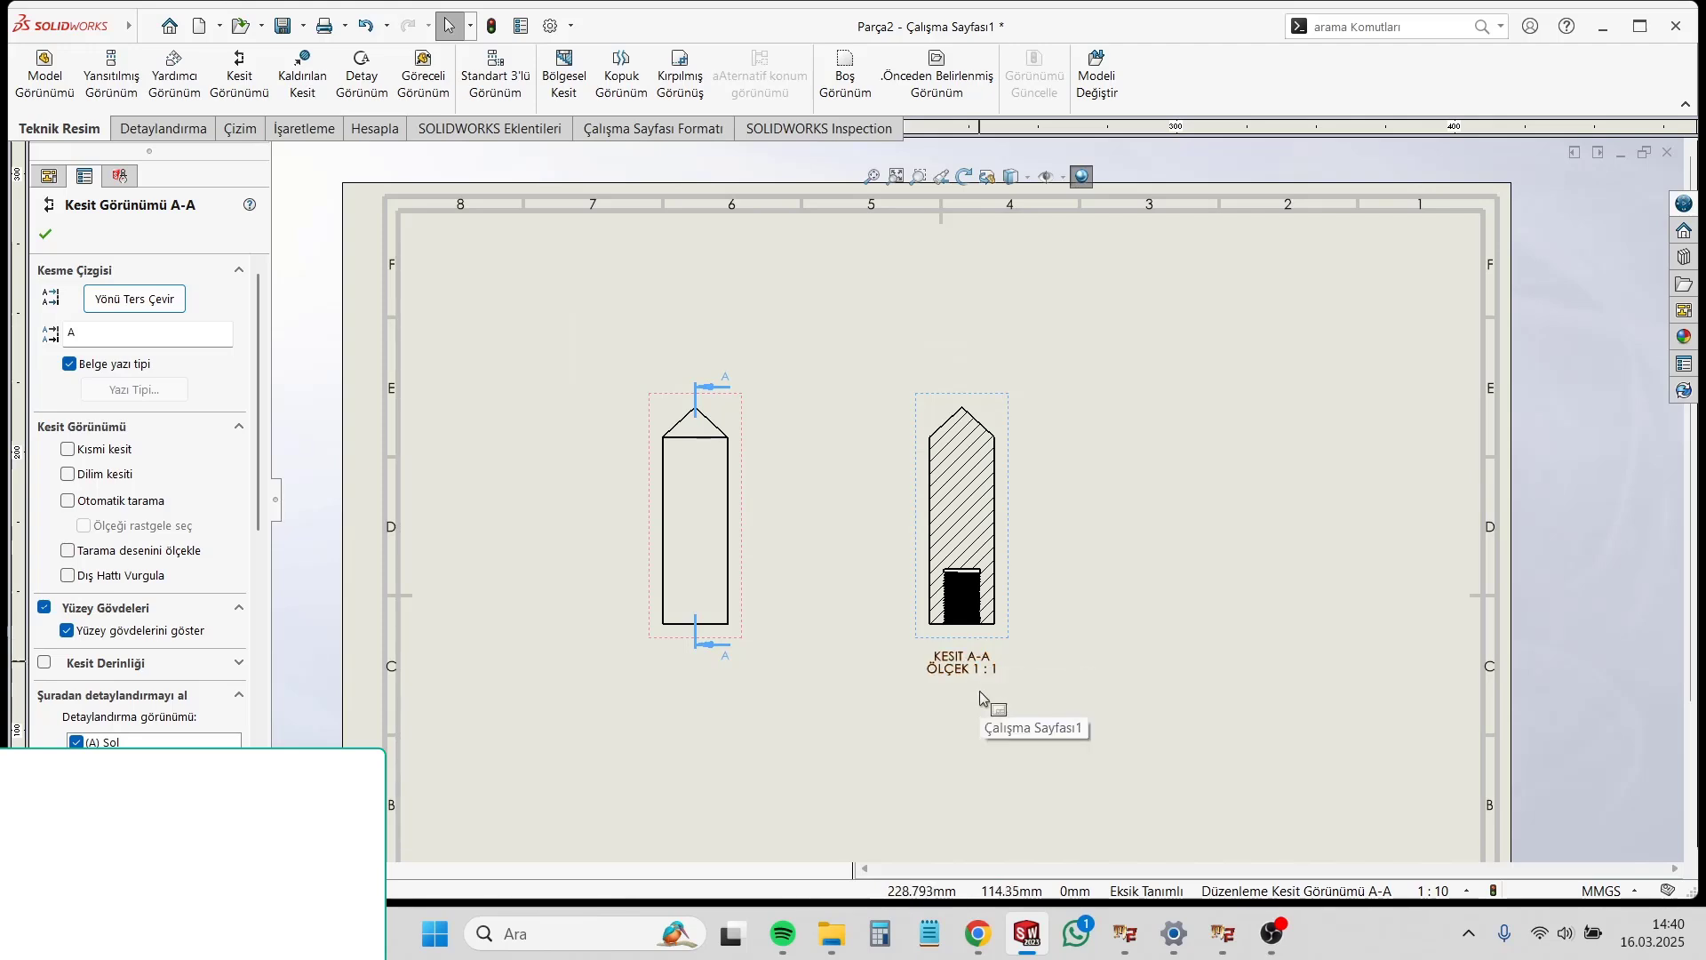
# Step: Switch back to the Mil Cnc Torna drawing and bring its four-column operations sheet into view
pyautogui.moveTo(1026, 933)
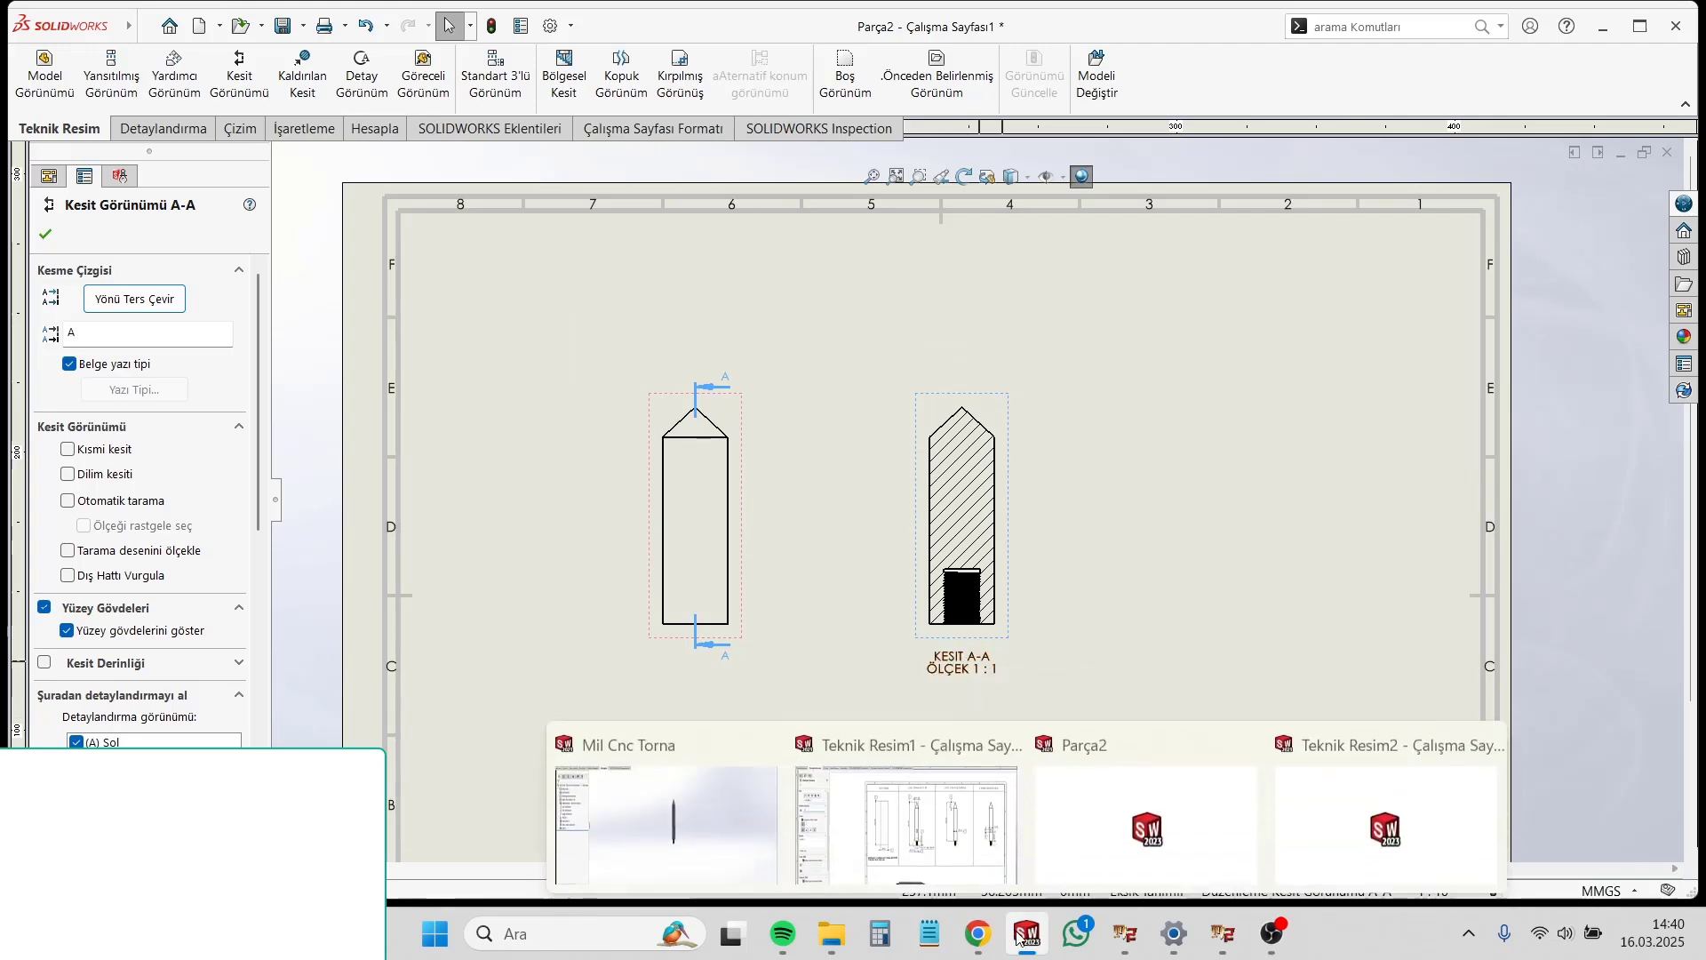
pyautogui.click(667, 809)
pyautogui.scroll(-5, 930, 533)
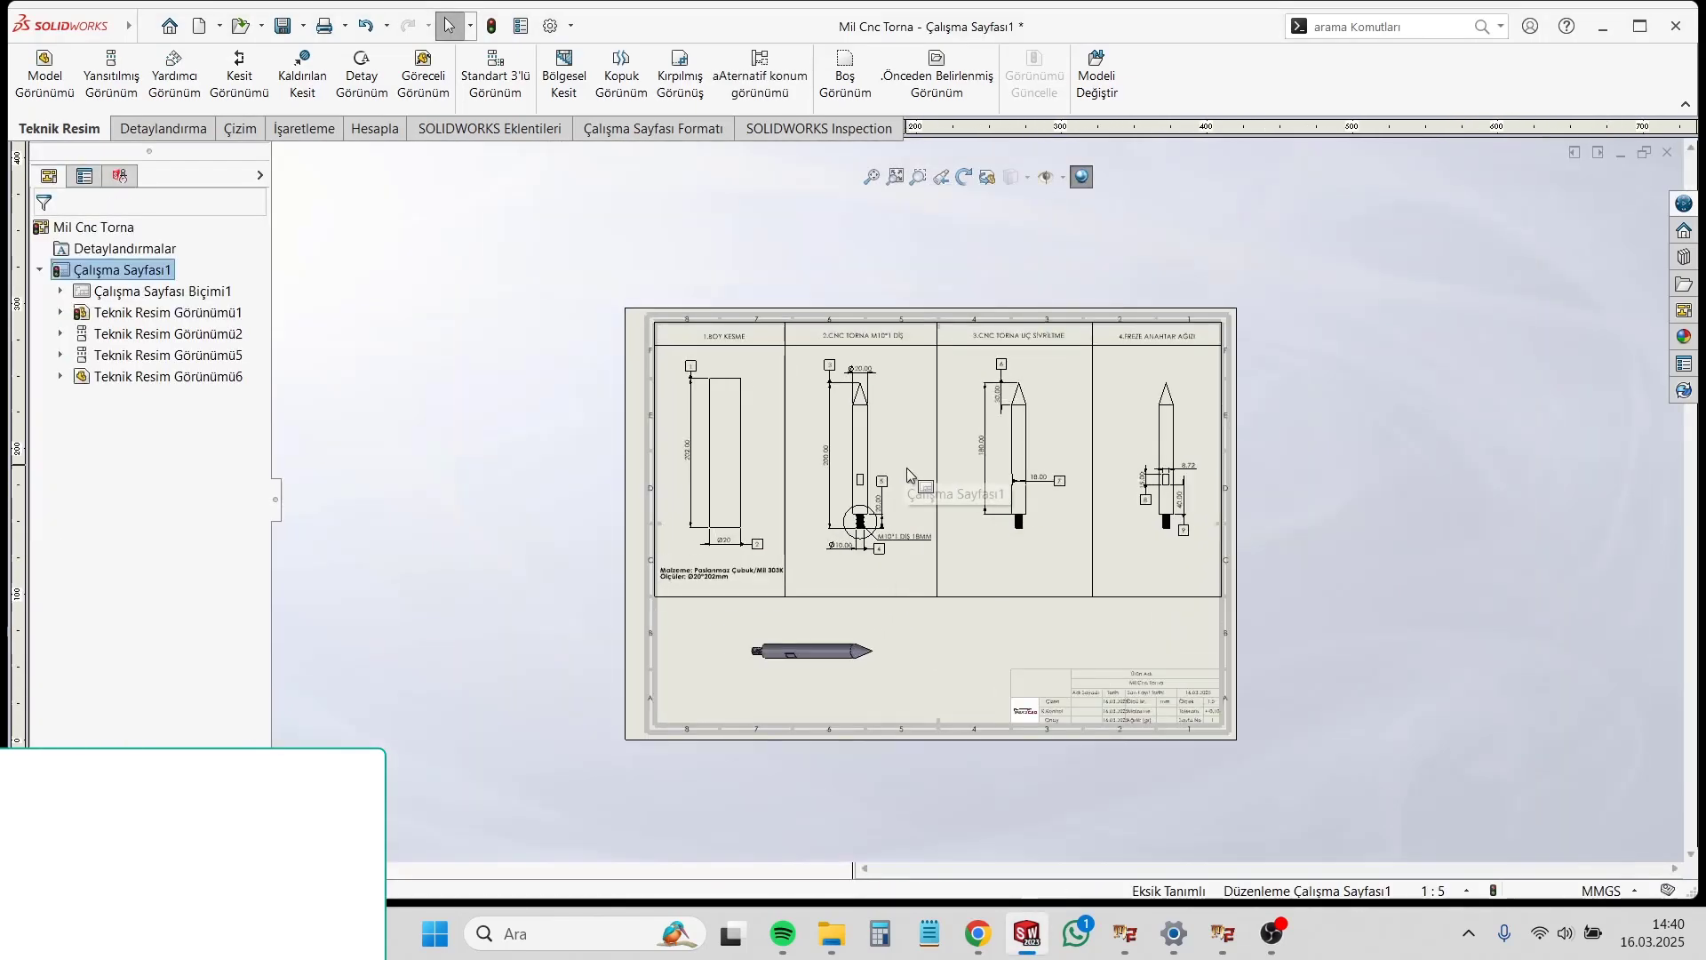